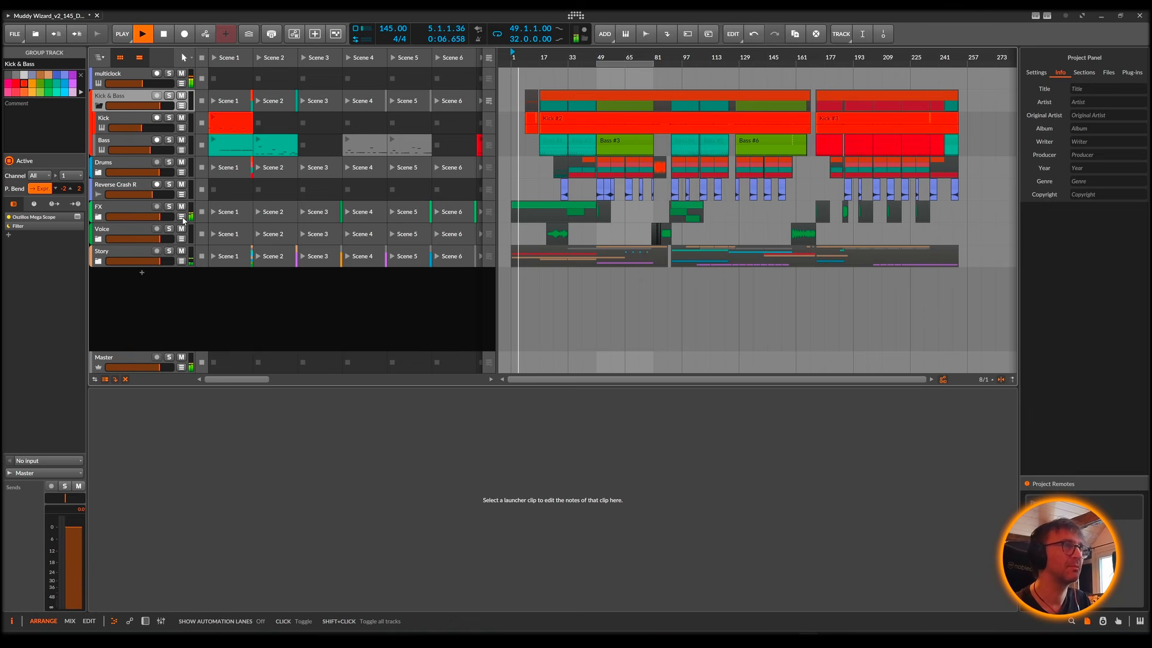
{"action": "left_click", "coordinate": [181, 217]}
{"action": "left_click", "coordinate": [181, 217]}
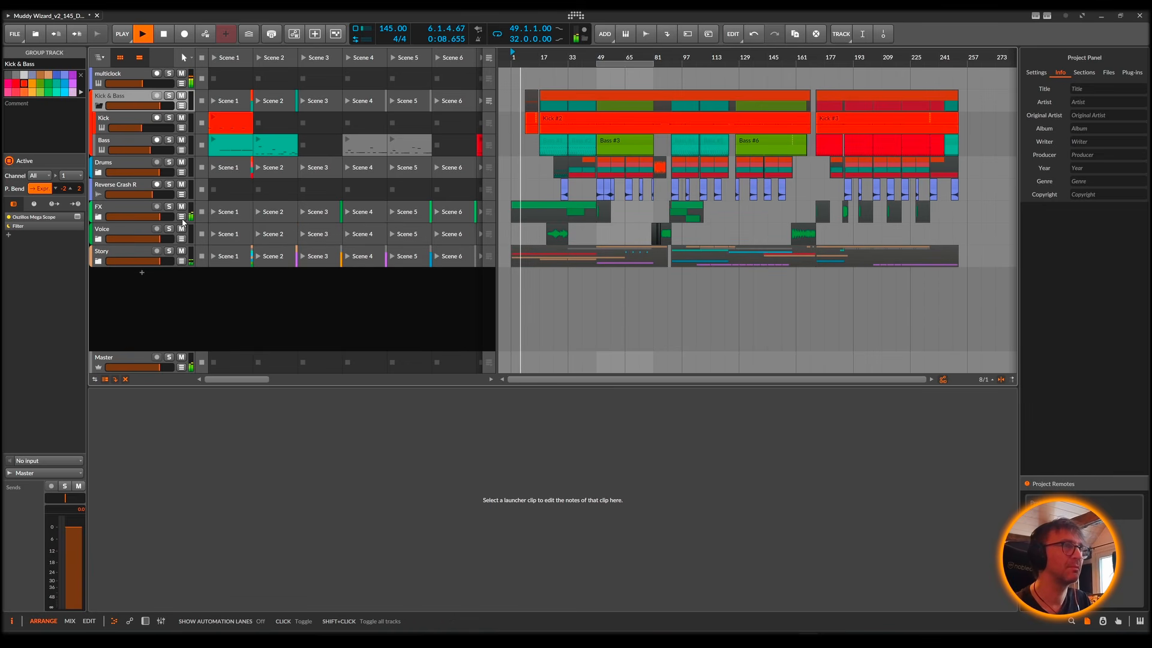
{"action": "left_click", "coordinate": [181, 262]}
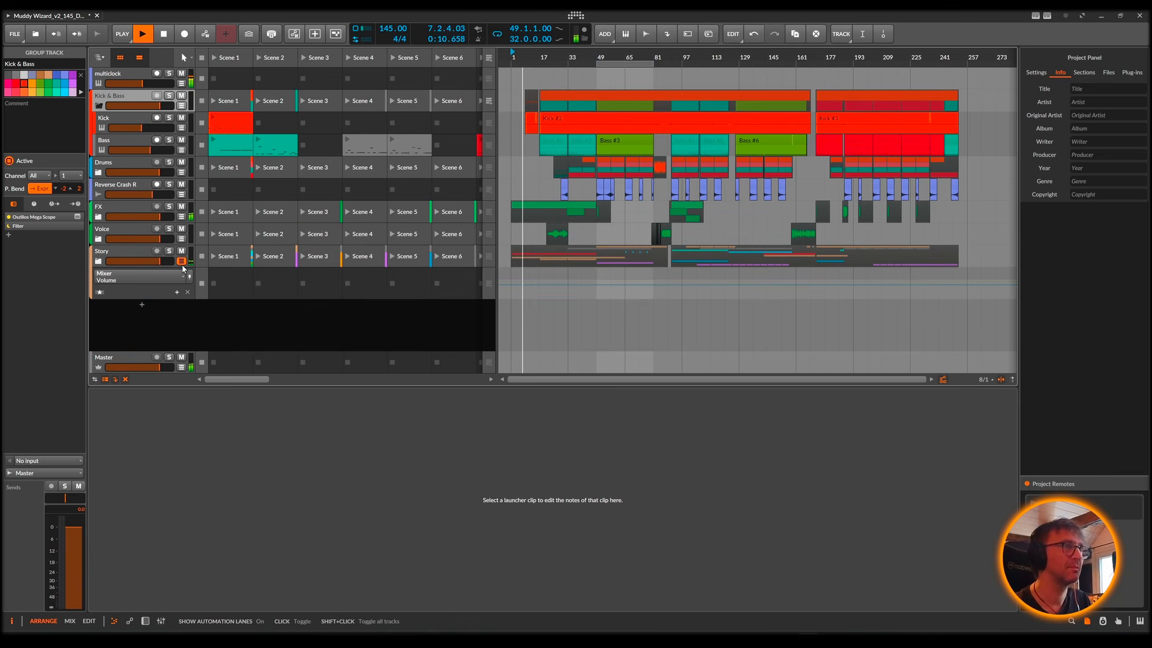
{"action": "left_click", "coordinate": [182, 262]}
Step: Unfold the Story, FX and Voice group tracks to show their child tracks
{"action": "left_click", "coordinate": [99, 261]}
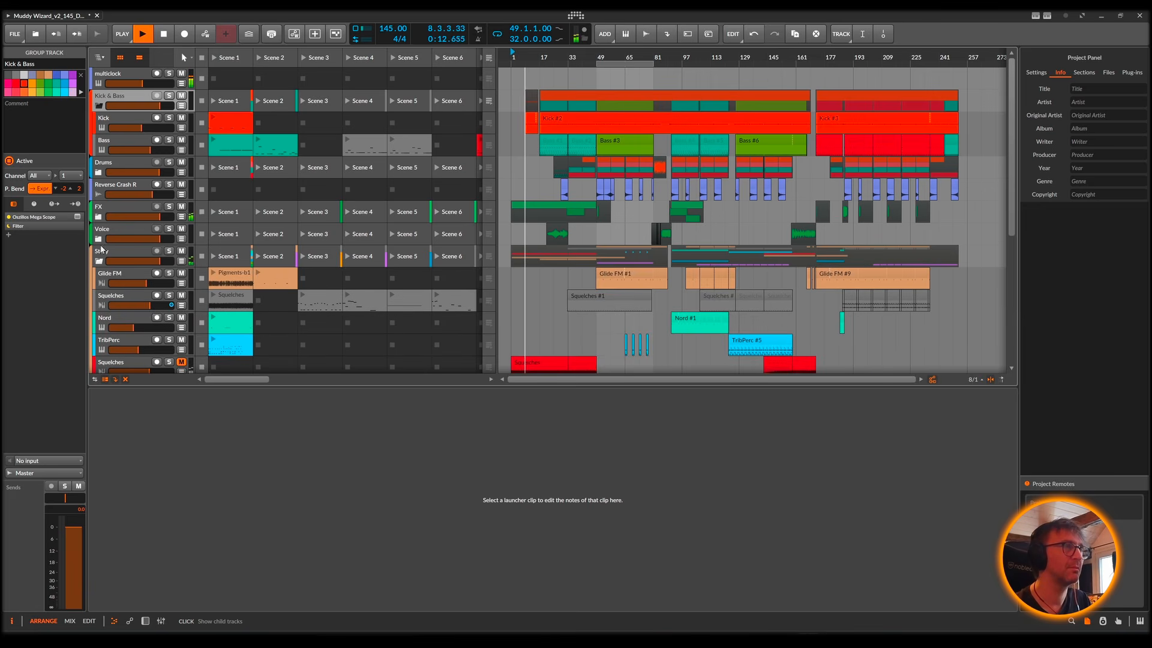
{"action": "left_click", "coordinate": [99, 217]}
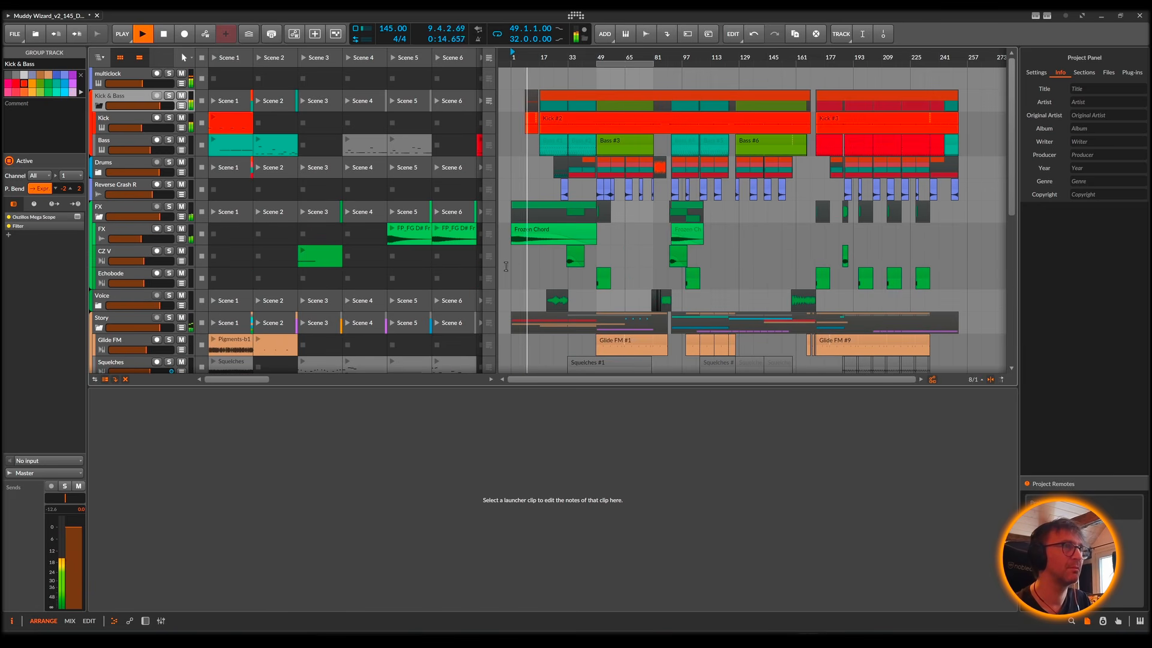
{"action": "scroll", "coordinate": [524, 280], "scroll_direction": "down", "scroll_amount": 3}
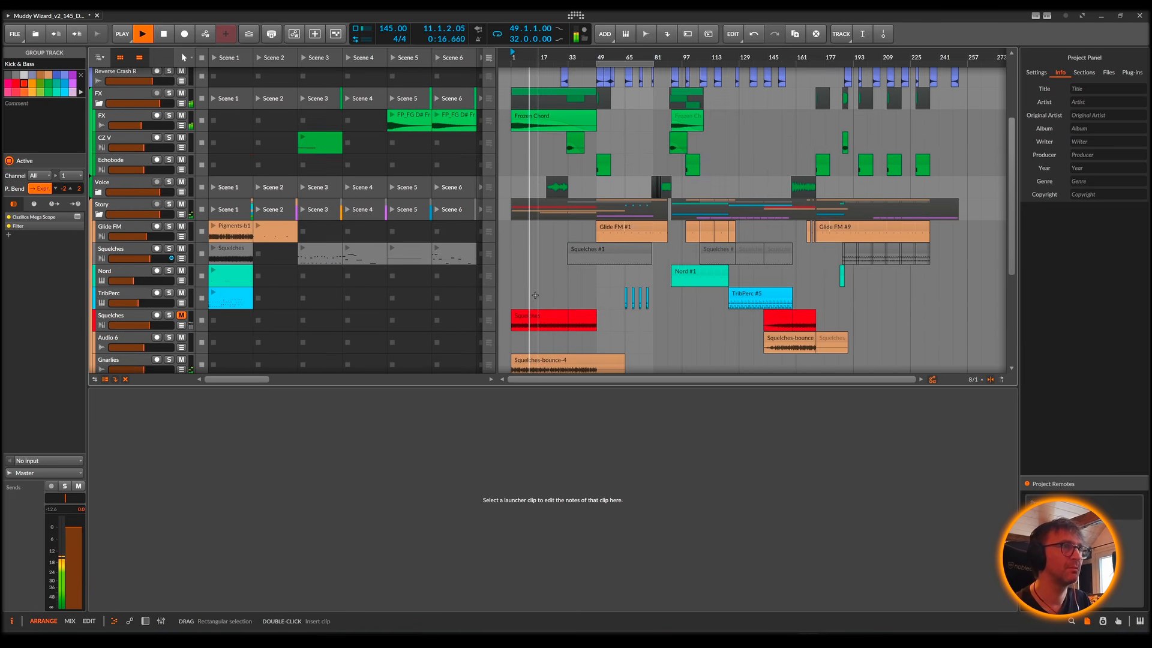
{"action": "scroll", "coordinate": [534, 295], "scroll_direction": "down", "scroll_amount": 2}
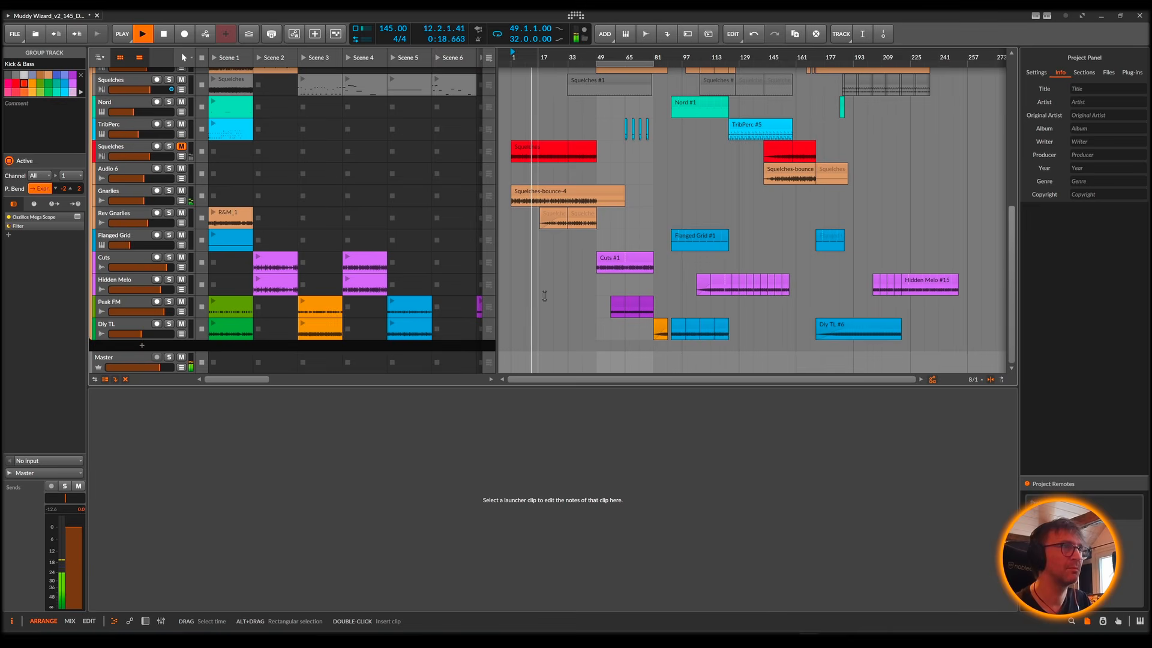
{"action": "scroll", "coordinate": [561, 298], "scroll_direction": "up", "scroll_amount": 6}
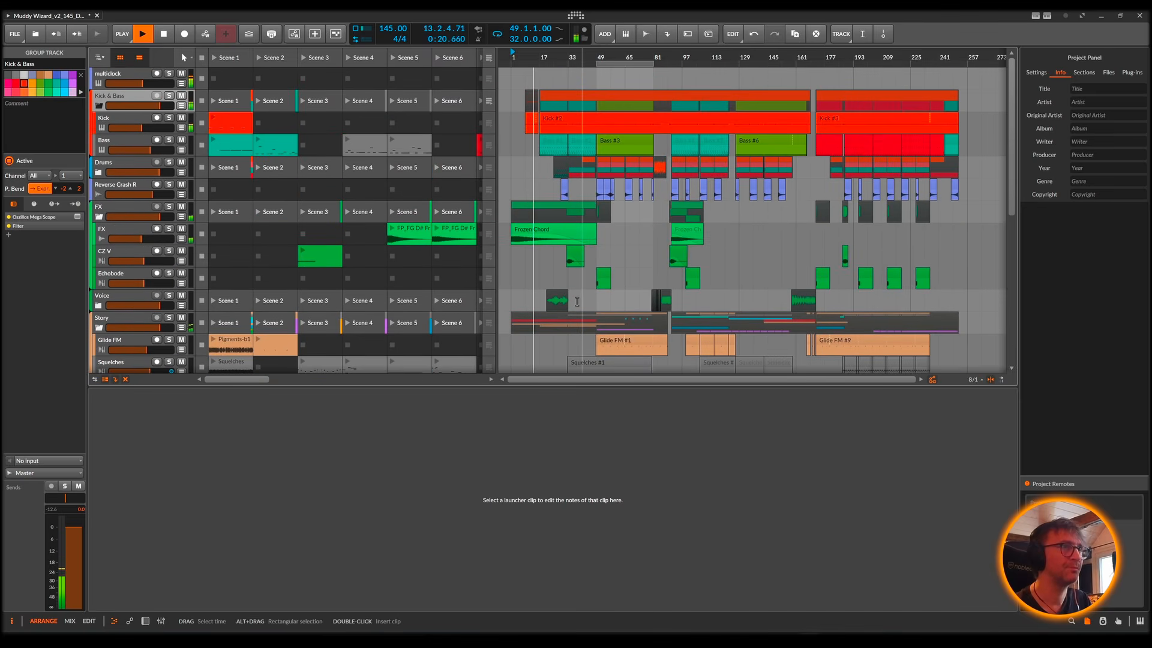
{"action": "scroll", "coordinate": [125, 244], "scroll_direction": "down", "scroll_amount": 3}
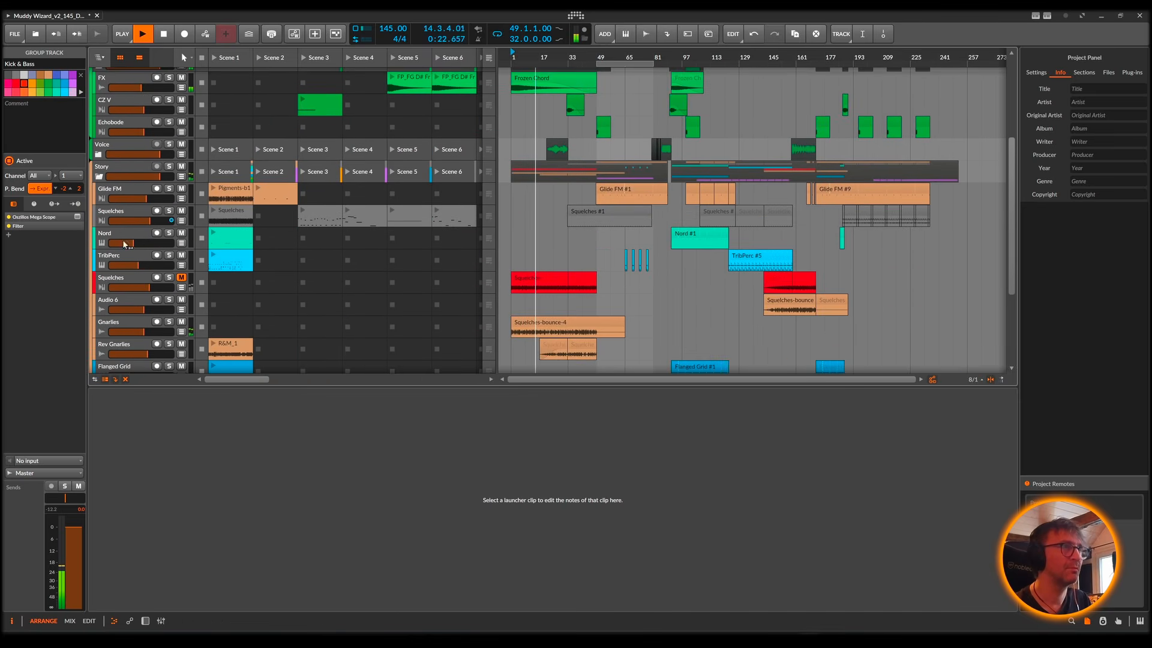
{"action": "left_click", "coordinate": [99, 154]}
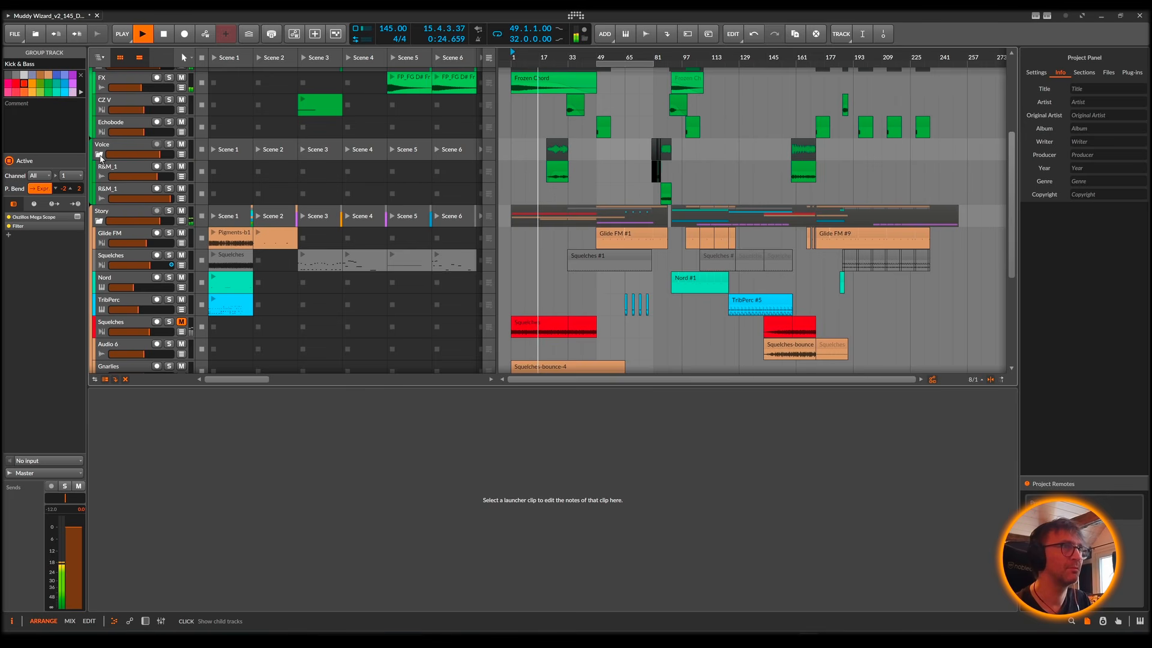
Step: Look through the unfolded tracks in the arrangement and check the track levels in the mixer view
{"action": "scroll", "coordinate": [618, 287], "scroll_direction": "up", "scroll_amount": 3}
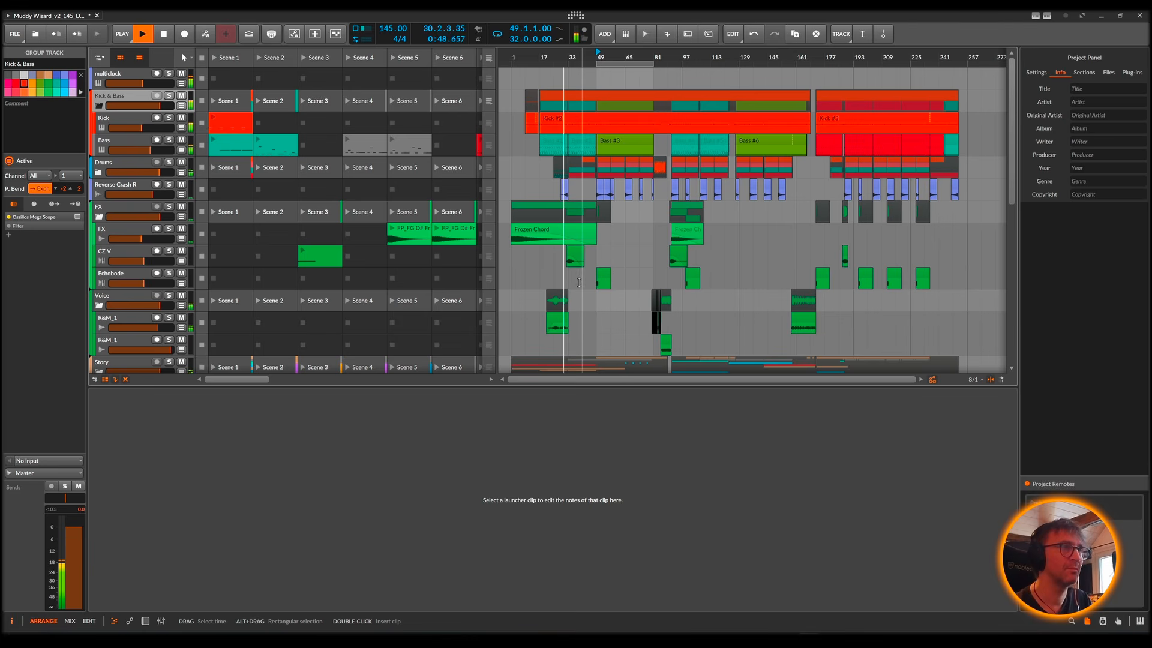
{"action": "scroll", "coordinate": [556, 283], "scroll_direction": "down", "scroll_amount": 10}
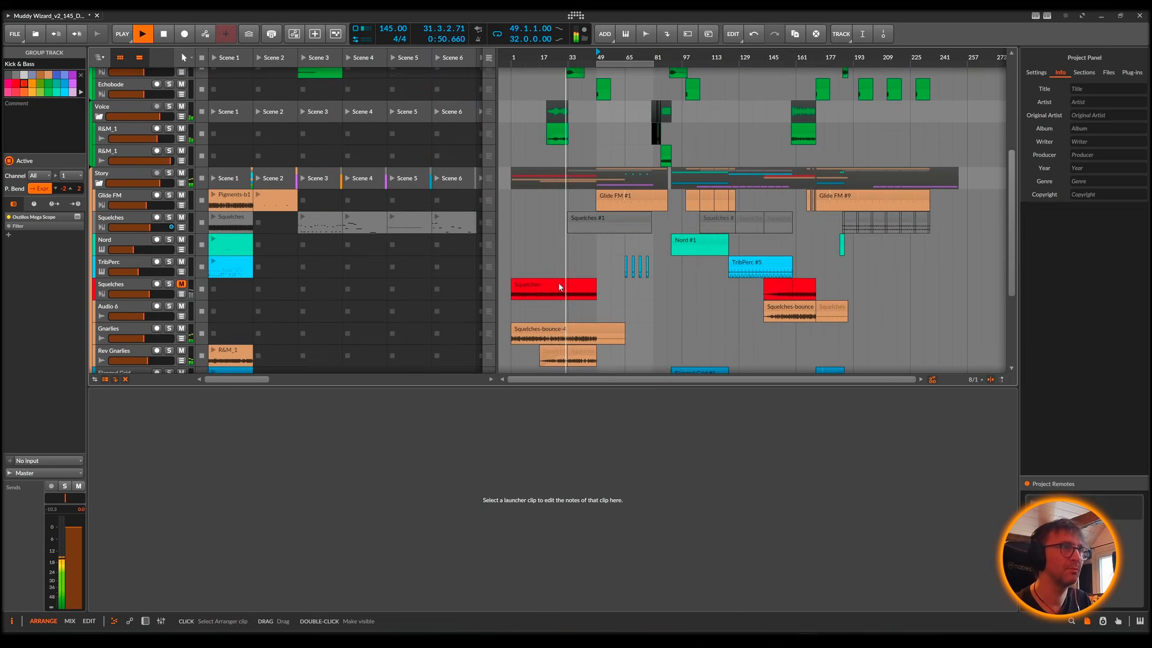
{"action": "scroll", "coordinate": [559, 277], "scroll_direction": "up", "scroll_amount": 8}
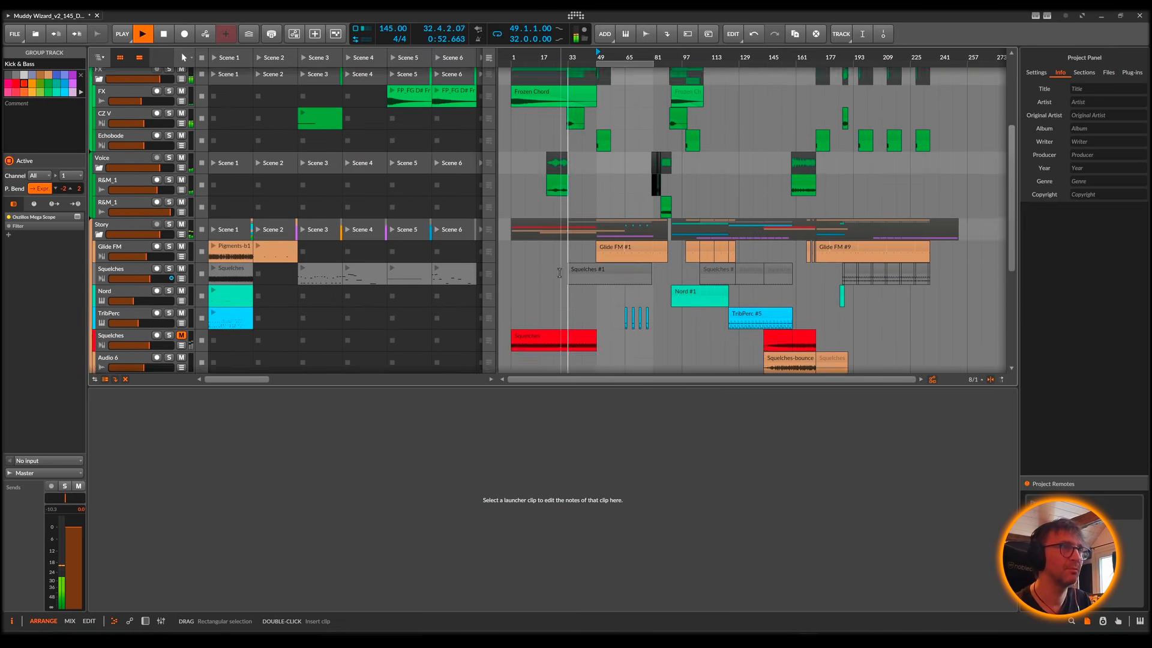
{"action": "scroll", "coordinate": [559, 273], "scroll_direction": "up", "scroll_amount": 3}
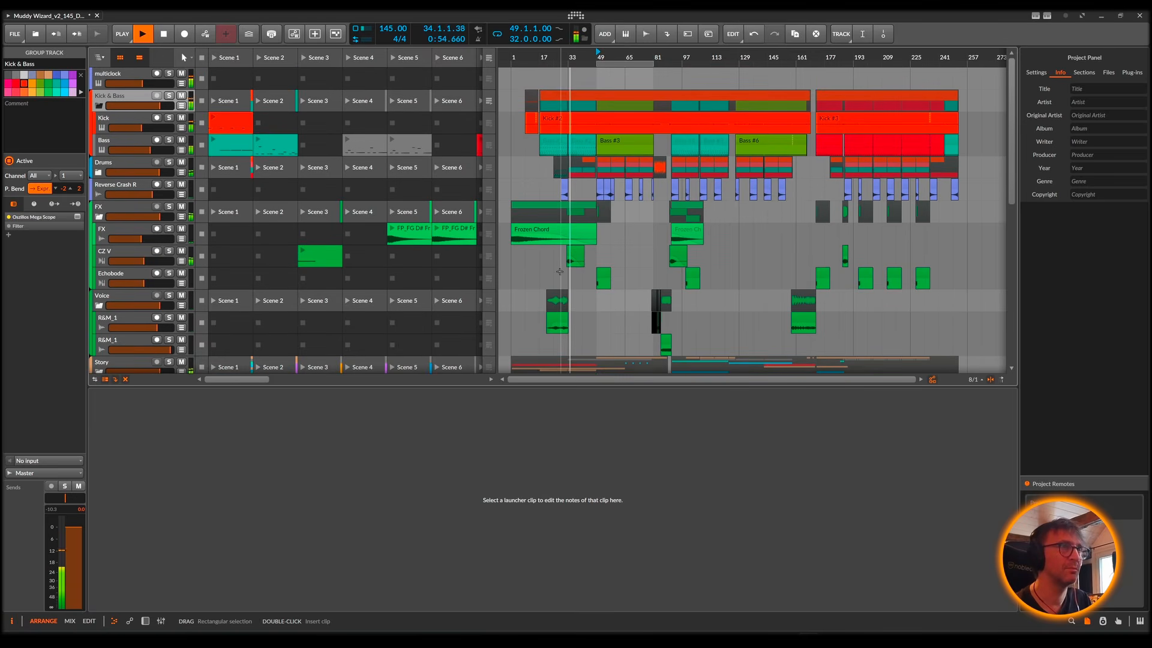
{"action": "key", "text": "F6"}
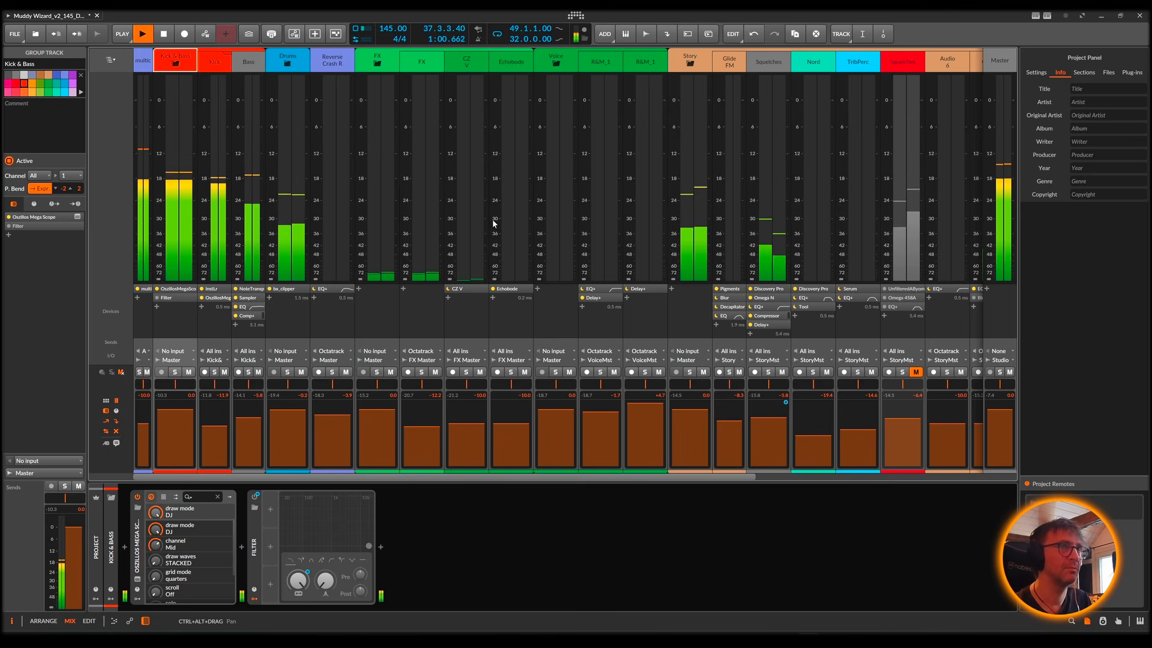
{"action": "key", "text": "alt+1"}
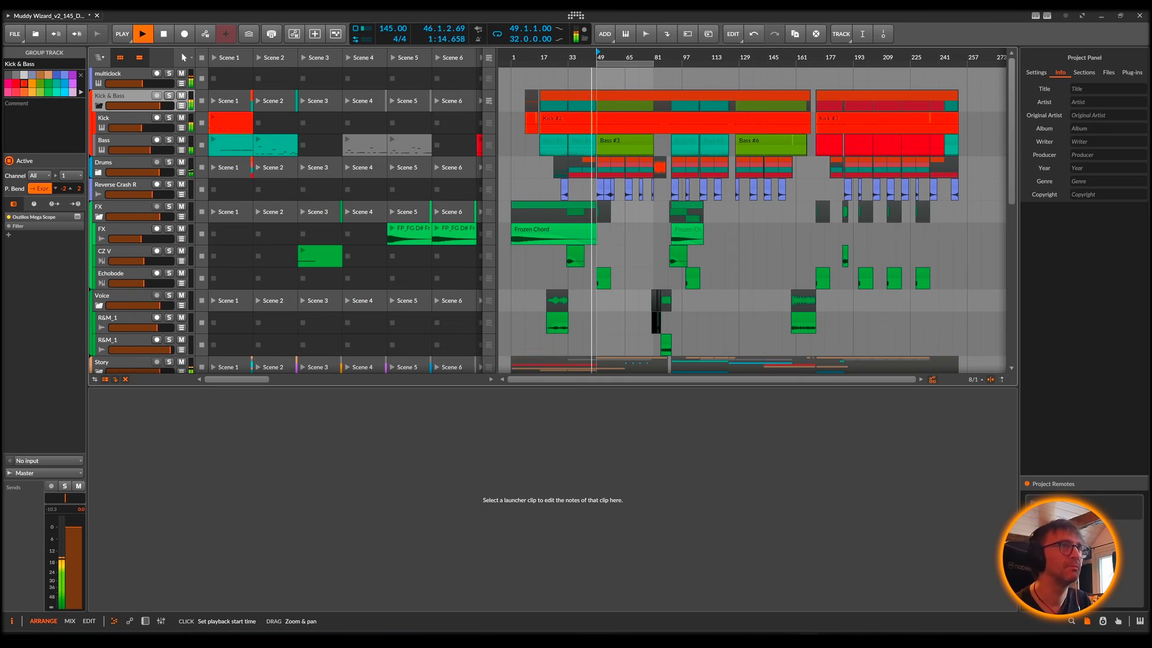
Step: Hide the clip detail editor to give the arrangement around bar 49 the full window height
{"action": "left_click_drag", "start_coordinate": [598, 58], "coordinate": [595, 82]}
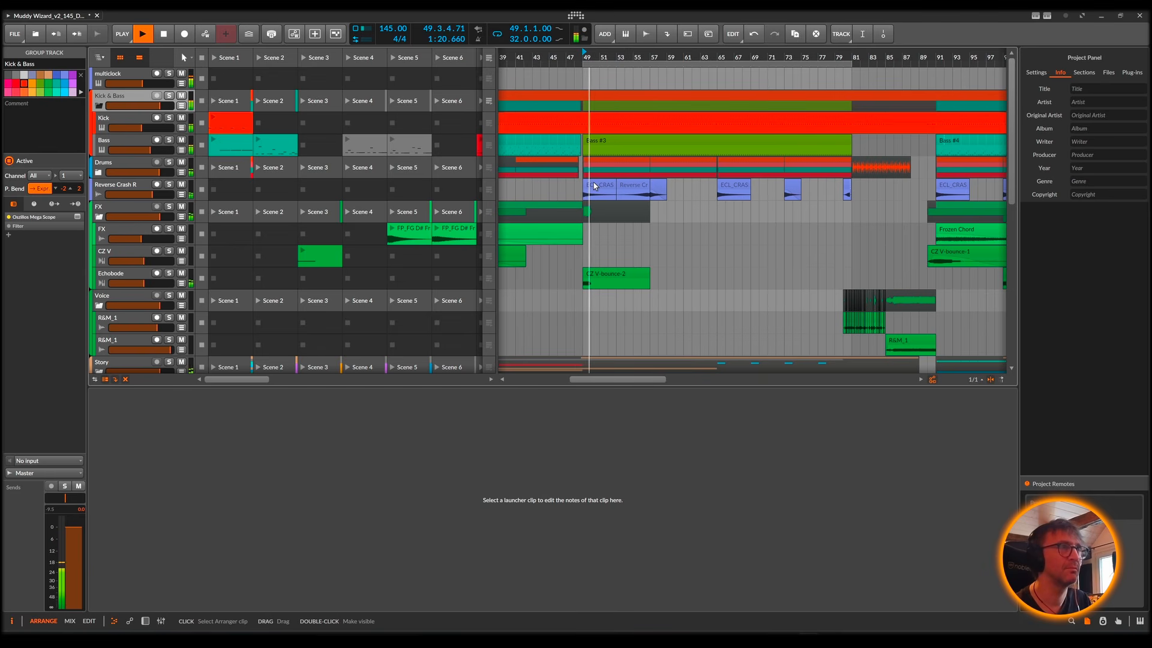
{"action": "scroll", "coordinate": [594, 185], "scroll_direction": "down", "scroll_amount": 10}
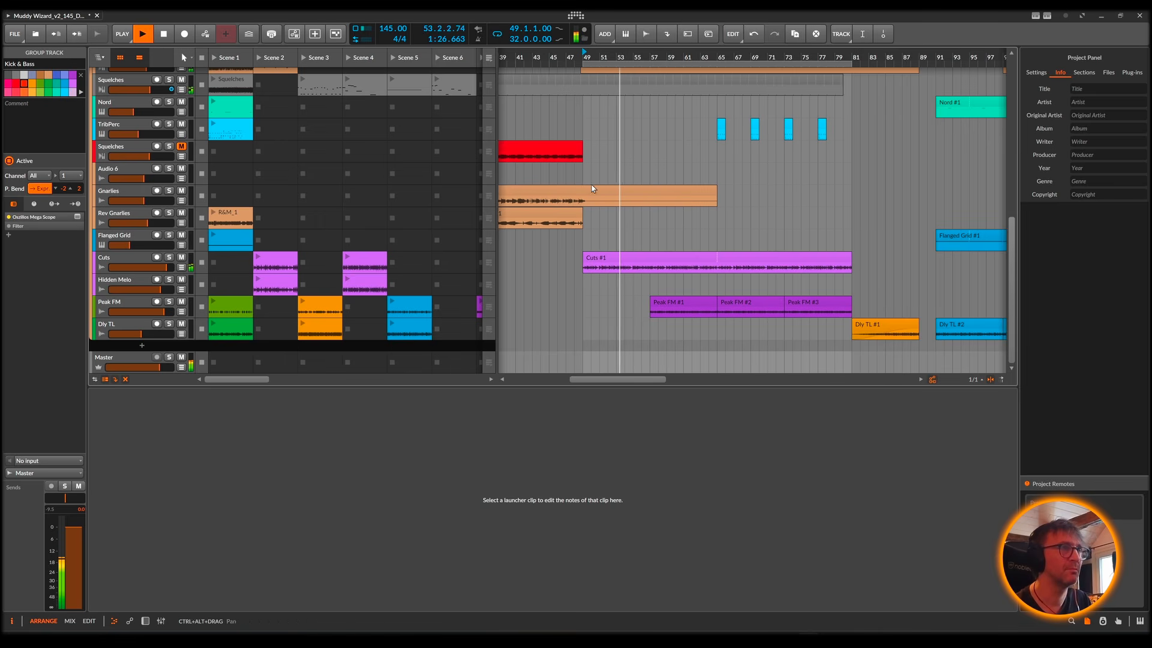
{"action": "scroll", "coordinate": [628, 204], "scroll_direction": "up", "scroll_amount": 10}
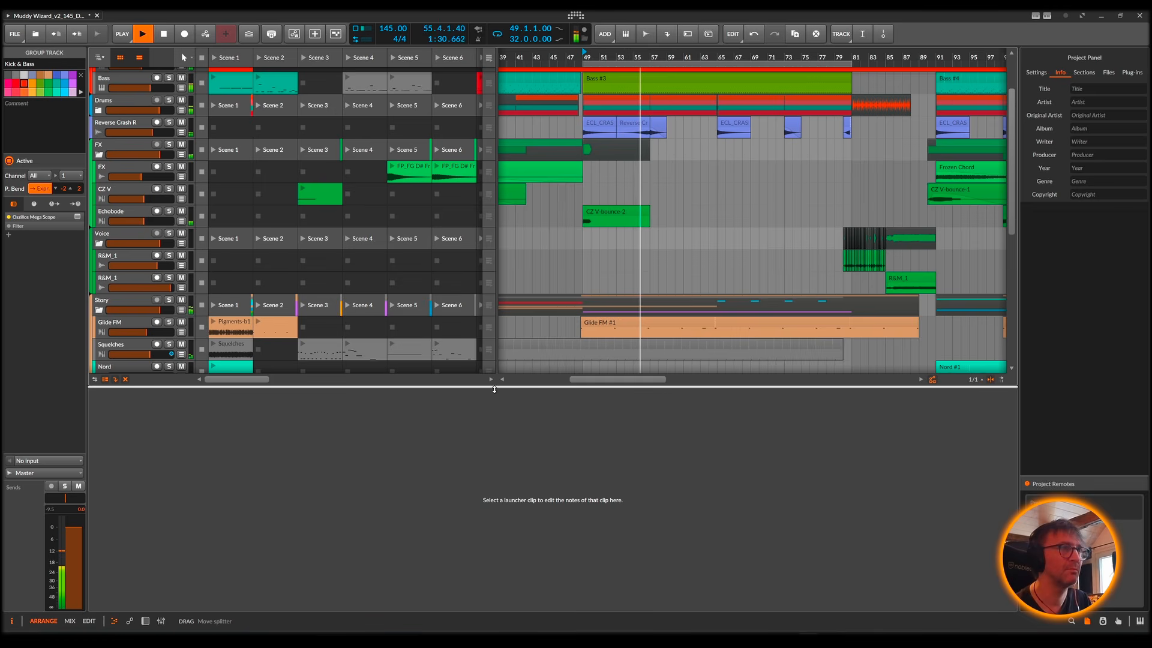
{"action": "left_click_drag", "start_coordinate": [494, 389], "coordinate": [484, 491]}
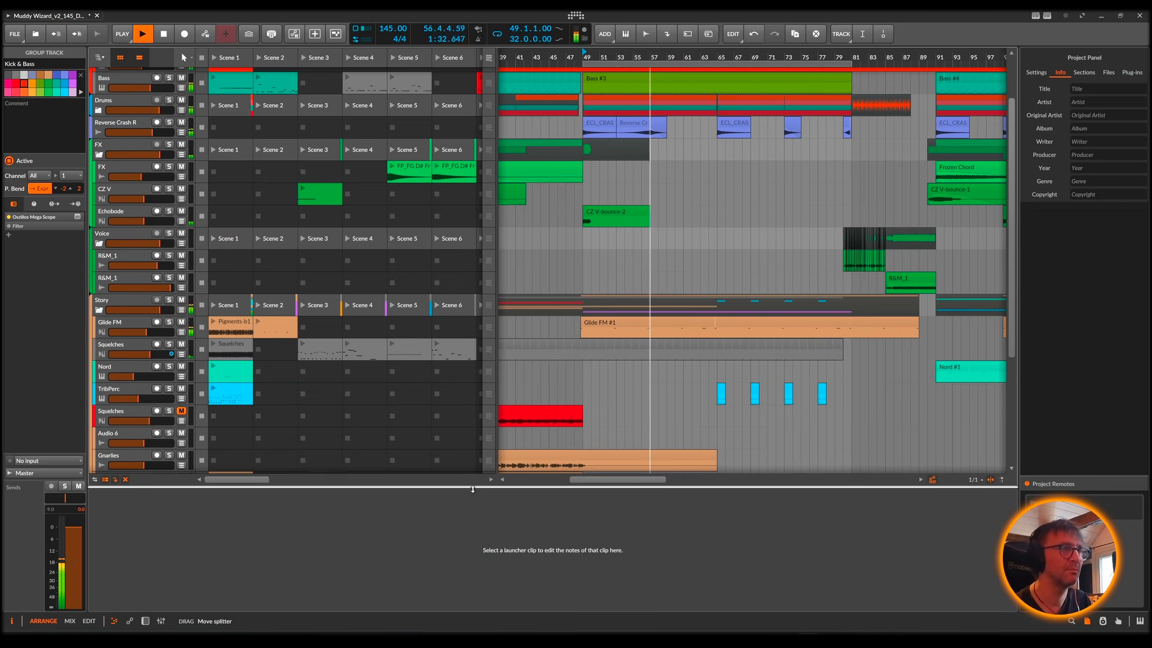
{"action": "left_click", "coordinate": [113, 622]}
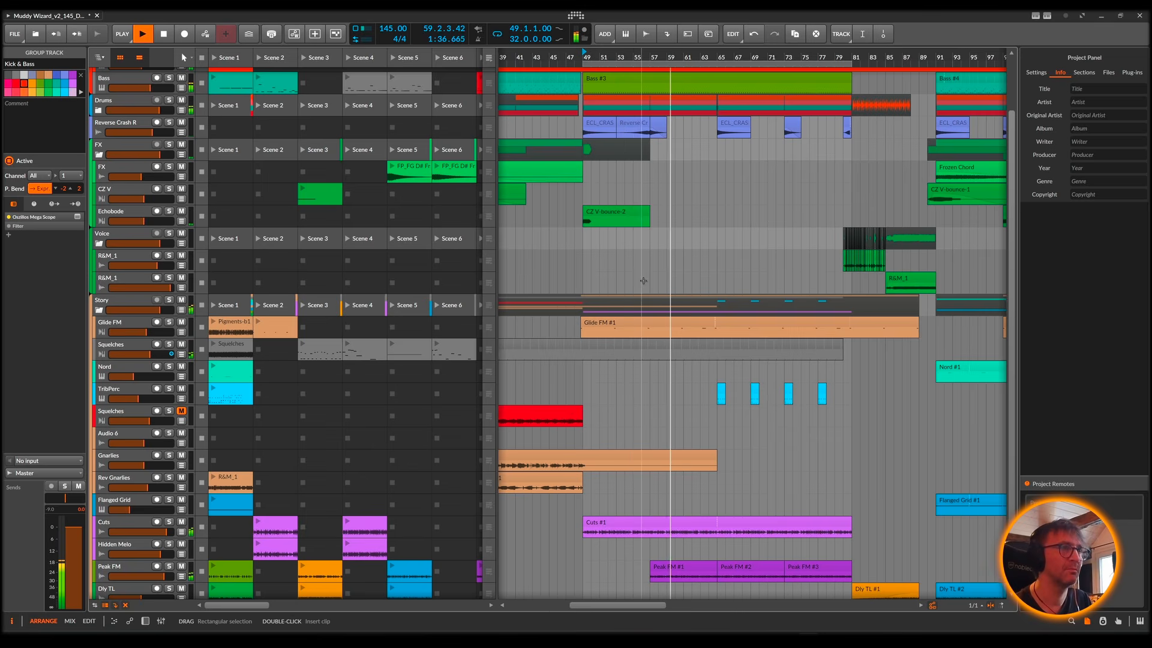
{"action": "scroll", "coordinate": [680, 345], "scroll_direction": "down", "scroll_amount": 1}
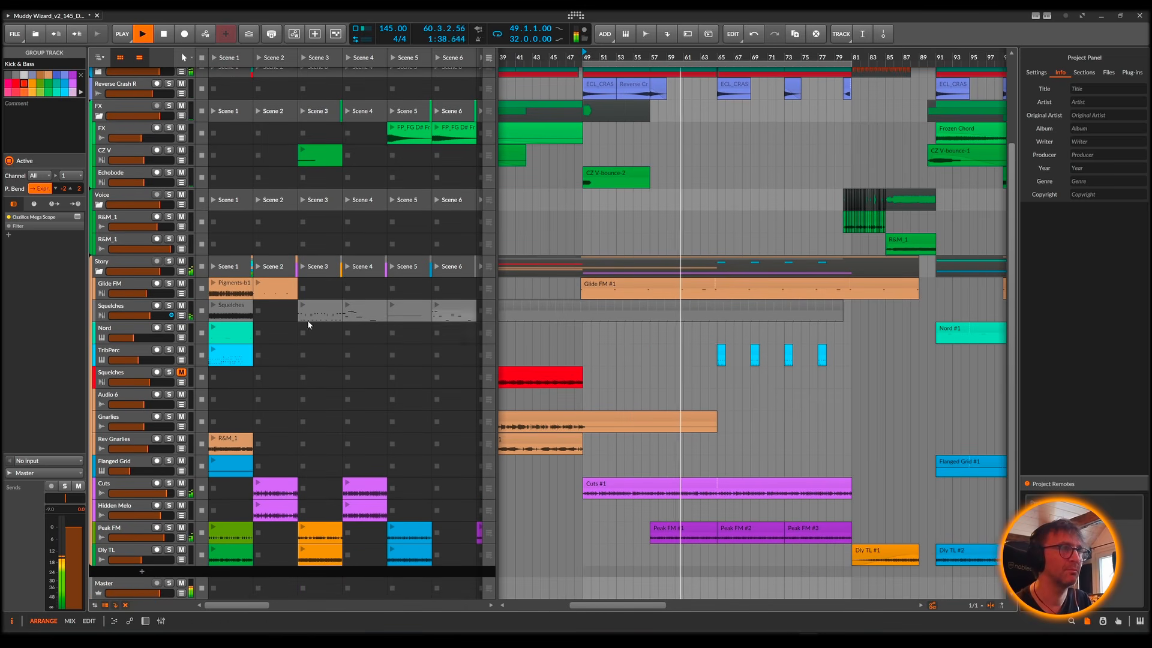
Step: Show the TribPerc track's devices and set the EQ+ high-cut frequency to 6.74 kHz
{"action": "left_click", "coordinate": [133, 355]}
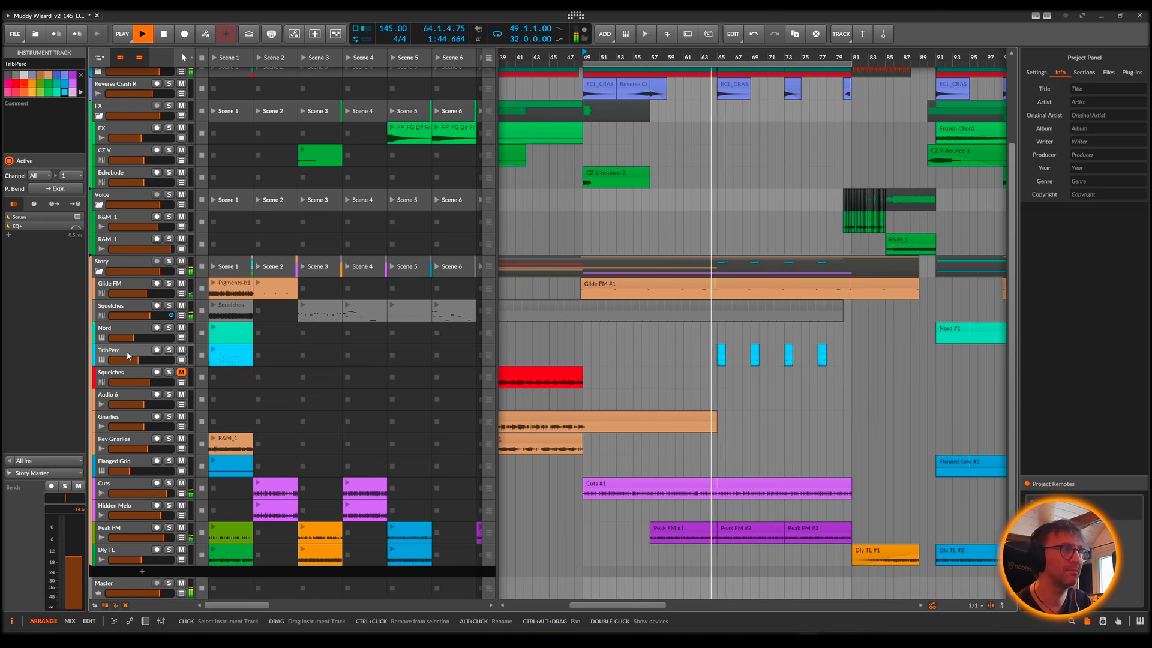
{"action": "double_click", "coordinate": [126, 350]}
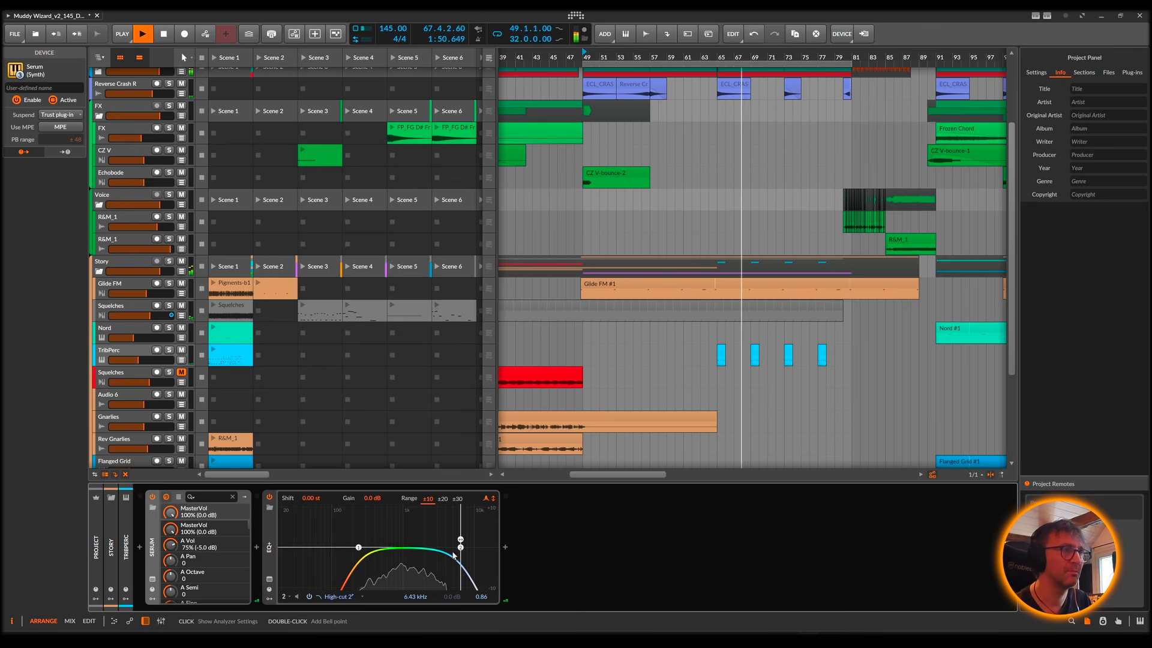
{"action": "left_click_drag", "start_coordinate": [460, 547], "coordinate": [462, 547]}
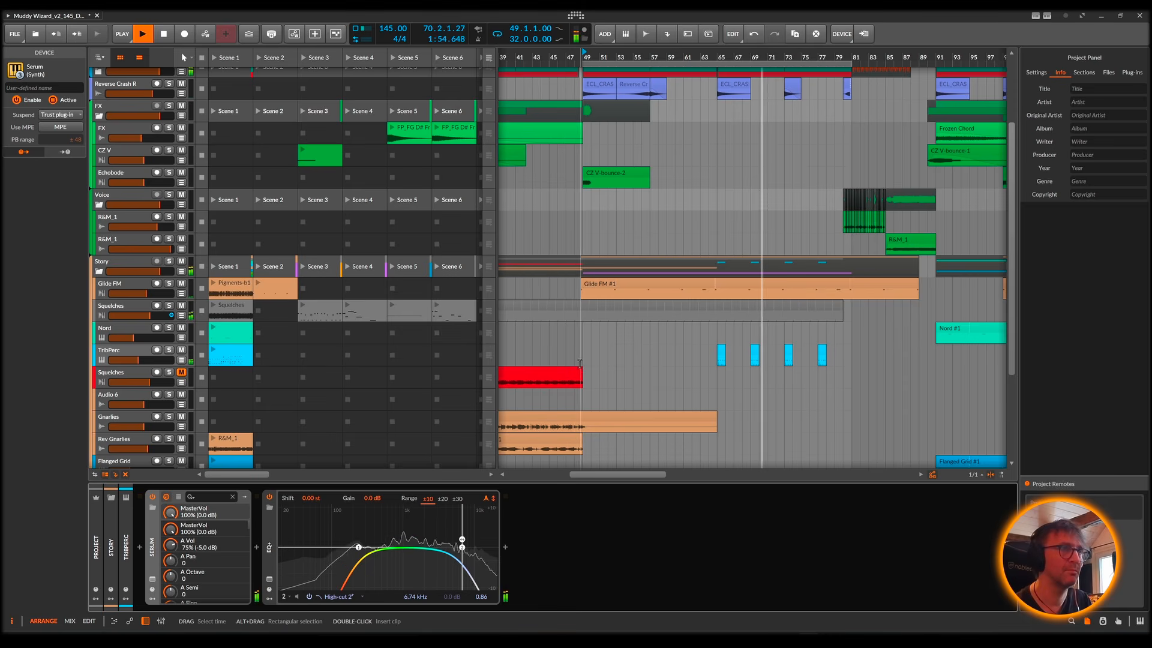
Step: Turn off the transport loop, let the arrangement play on past the loop region, and stop playback
{"action": "scroll", "coordinate": [855, 387], "scroll_direction": "up", "scroll_amount": 4}
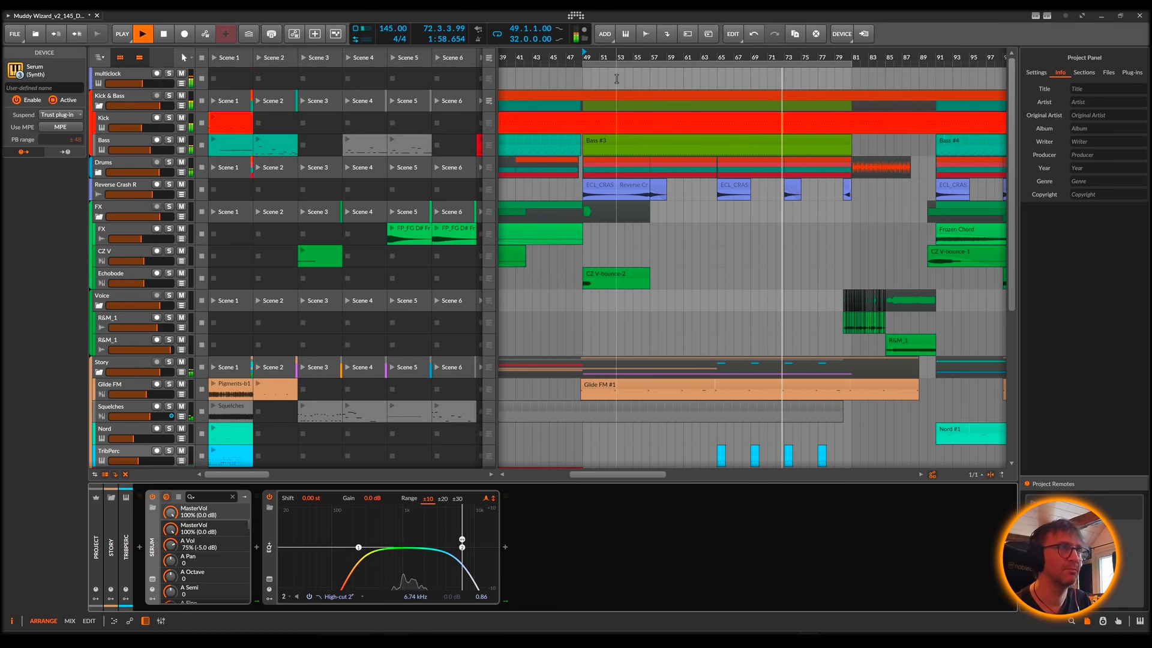
{"action": "left_click_drag", "start_coordinate": [607, 57], "coordinate": [613, 129]}
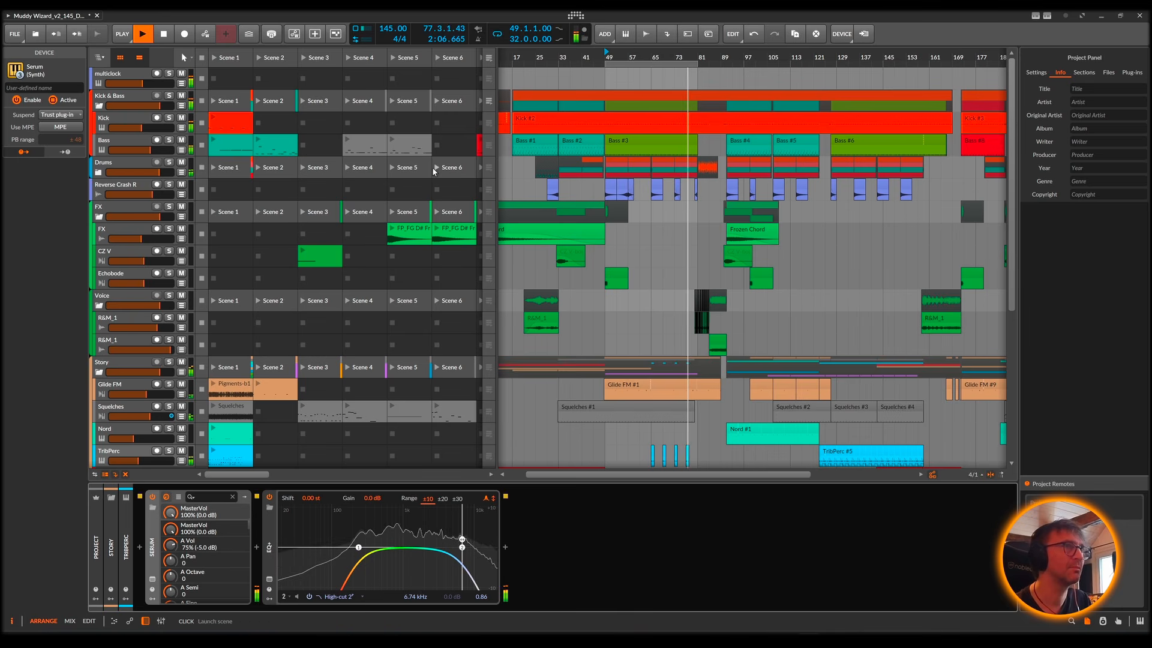
{"action": "left_click", "coordinate": [497, 34]}
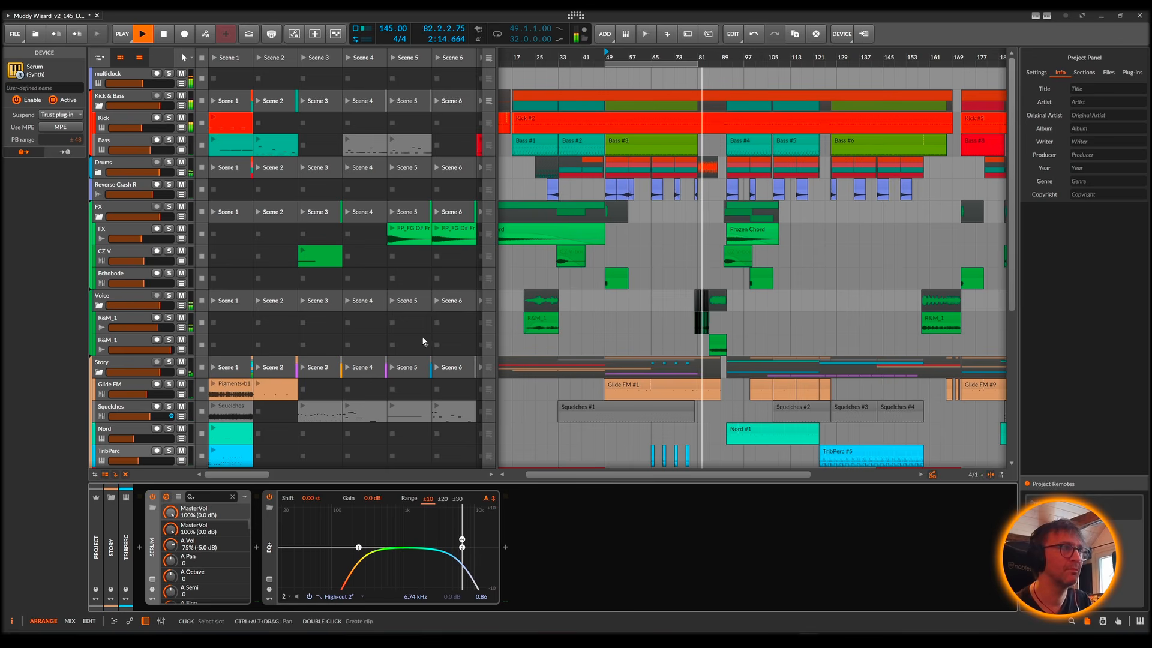
{"action": "left_click_drag", "start_coordinate": [710, 59], "coordinate": [667, 136]}
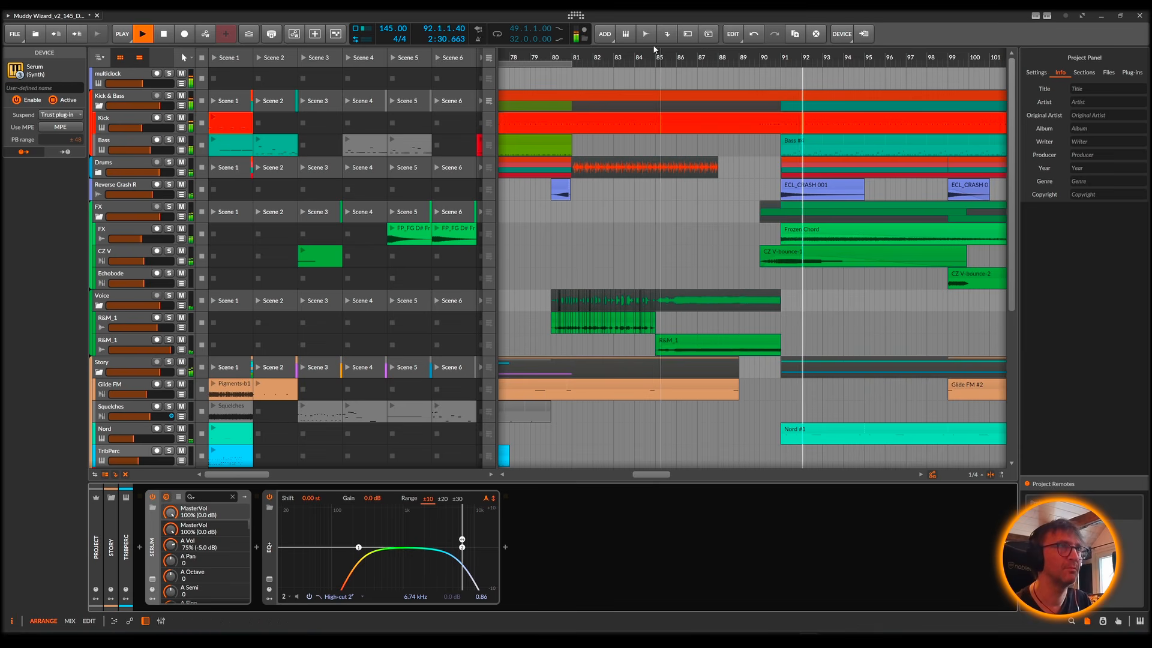
{"action": "left_click_drag", "start_coordinate": [633, 57], "coordinate": [670, 6]}
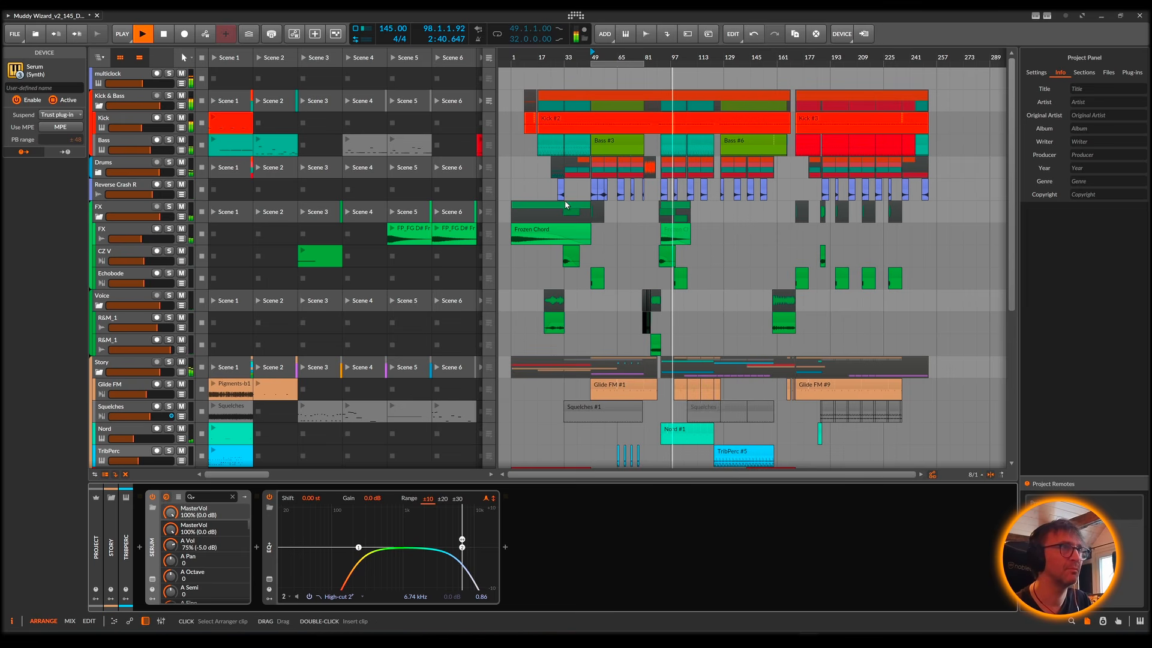
{"action": "key", "text": "space"}
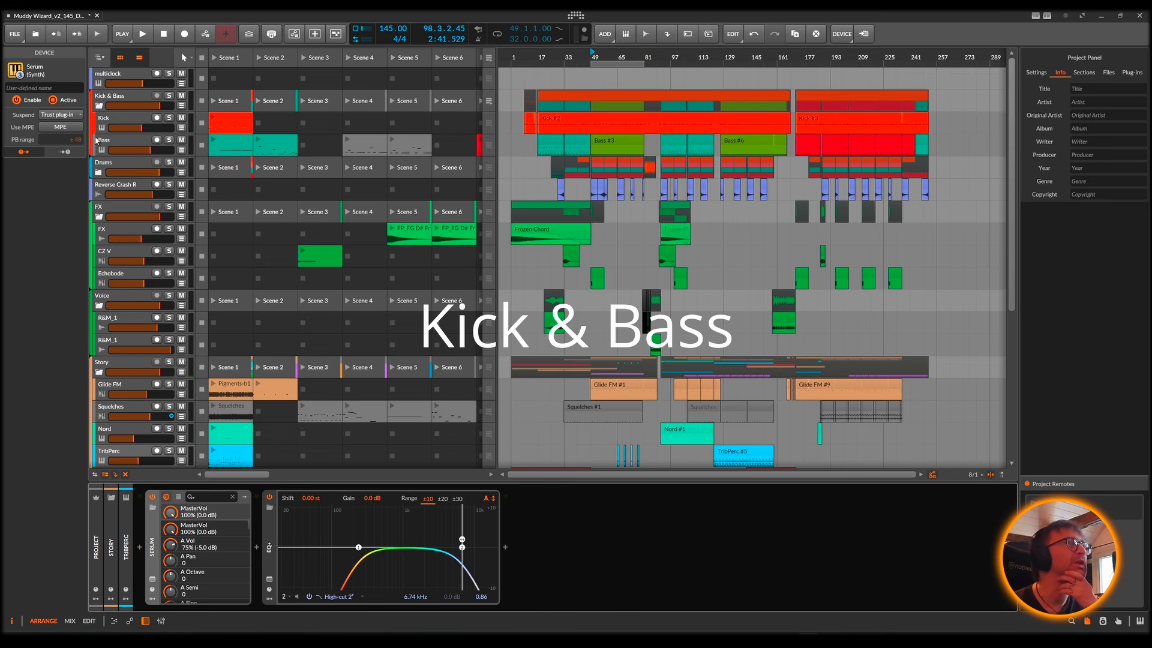
Step: Fold the FX group and solo the Kick & Bass group track
{"action": "left_click", "coordinate": [98, 216]}
{"action": "left_click", "coordinate": [125, 99]}
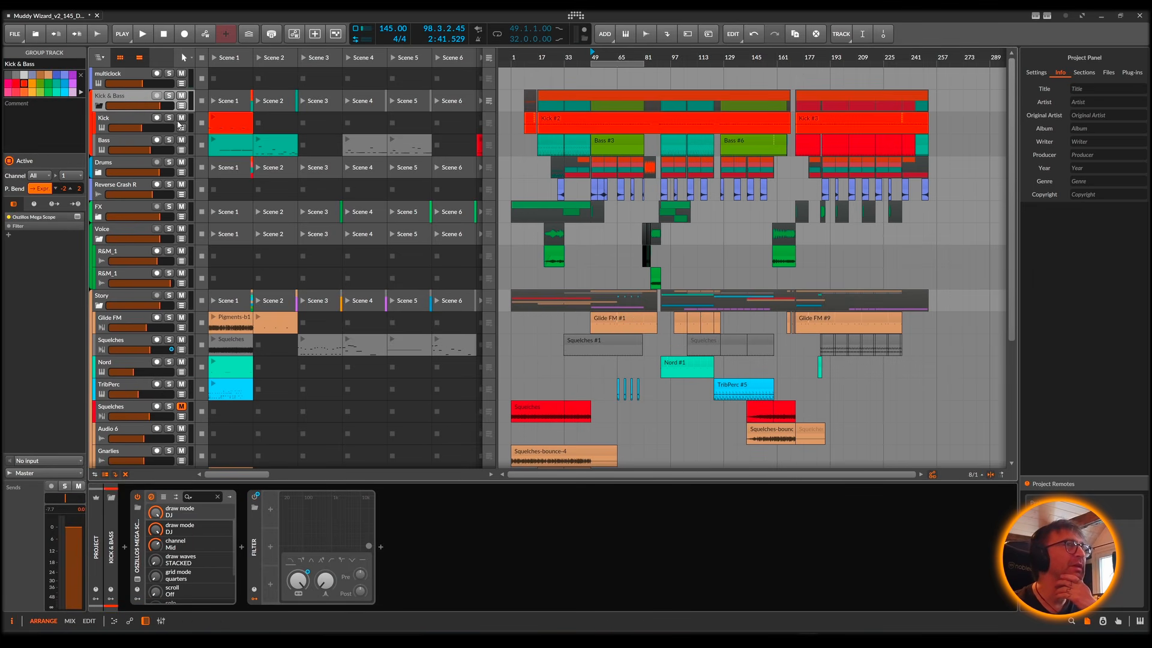
{"action": "left_click", "coordinate": [170, 95]}
Step: Enter the Kick & Bass group so only its tracks show, and enlarge the heights of the Bass and Kick tracks
{"action": "left_click", "coordinate": [102, 58]}
{"action": "left_click", "coordinate": [126, 88]}
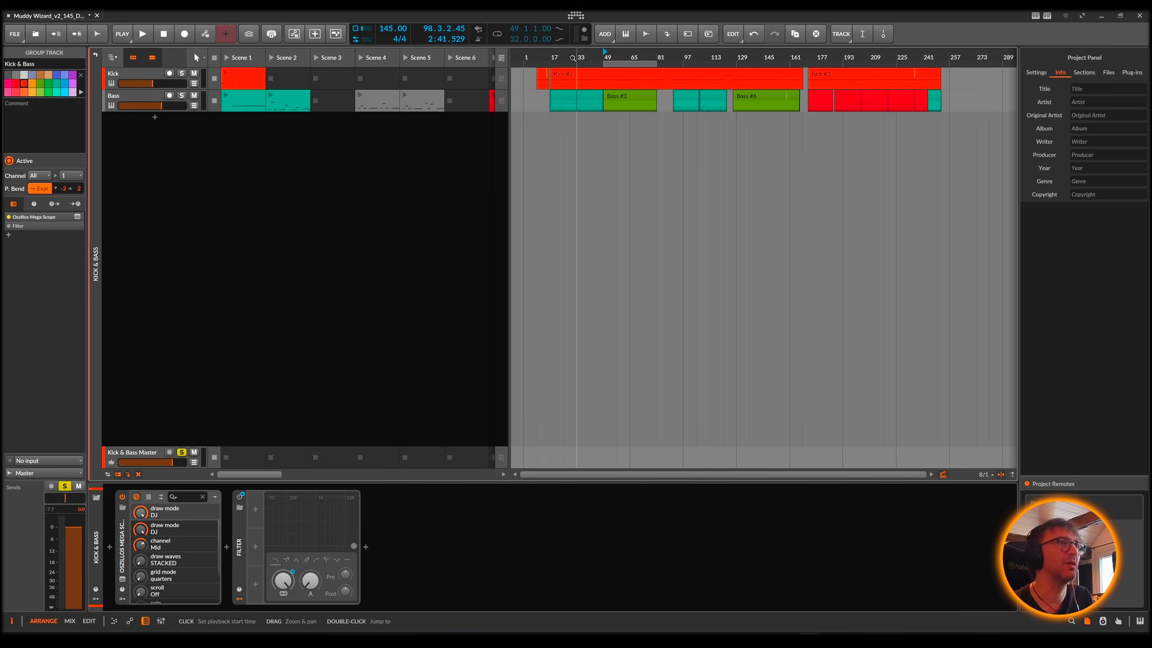
{"action": "mouse_move", "coordinate": [574, 54]}
{"action": "left_mouse_down"}
{"action": "mouse_move", "coordinate": [564, 90]}
{"action": "mouse_move", "coordinate": [564, 50]}
{"action": "left_mouse_up"}
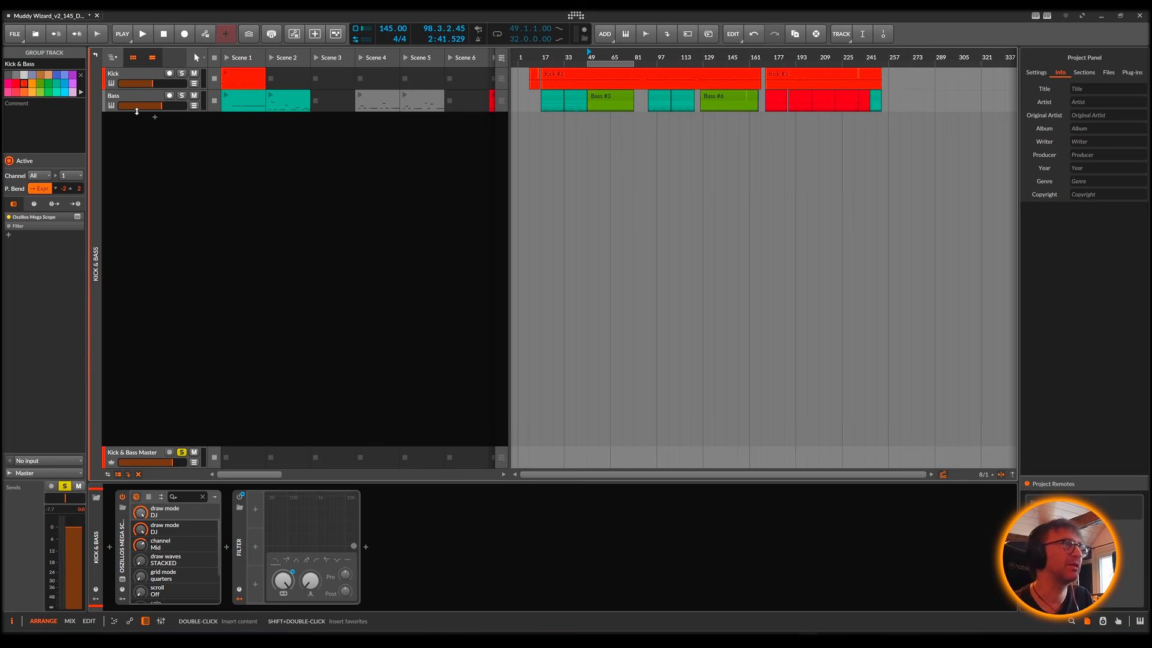
{"action": "left_click_drag", "start_coordinate": [140, 113], "coordinate": [138, 193]}
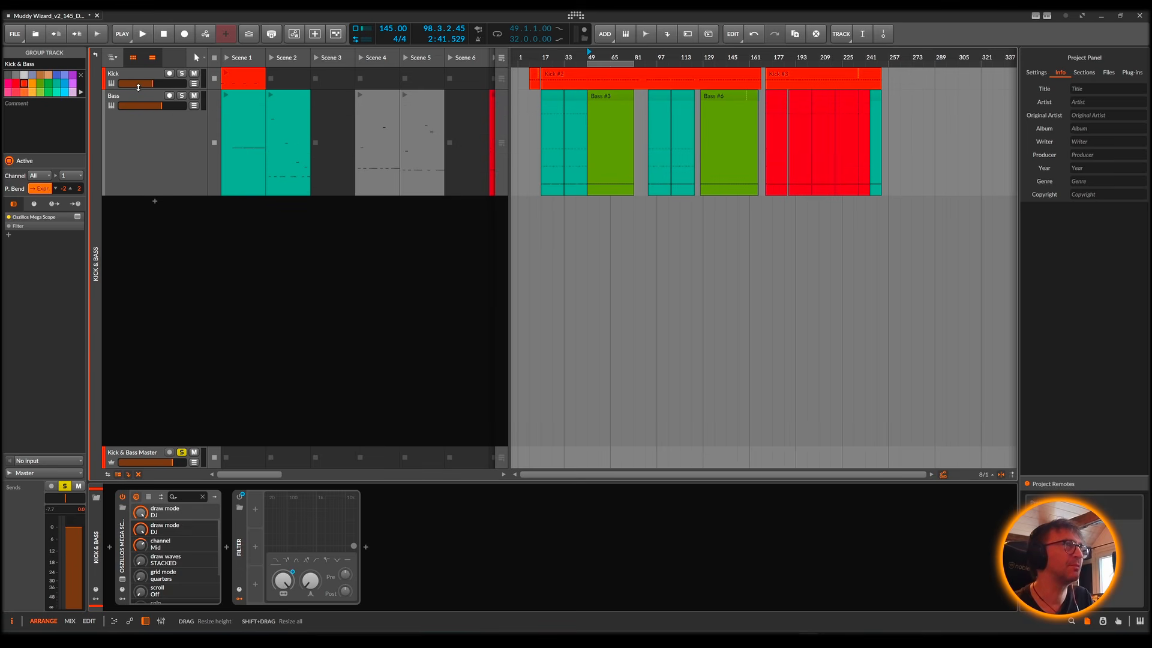
{"action": "left_click_drag", "start_coordinate": [138, 88], "coordinate": [139, 164]}
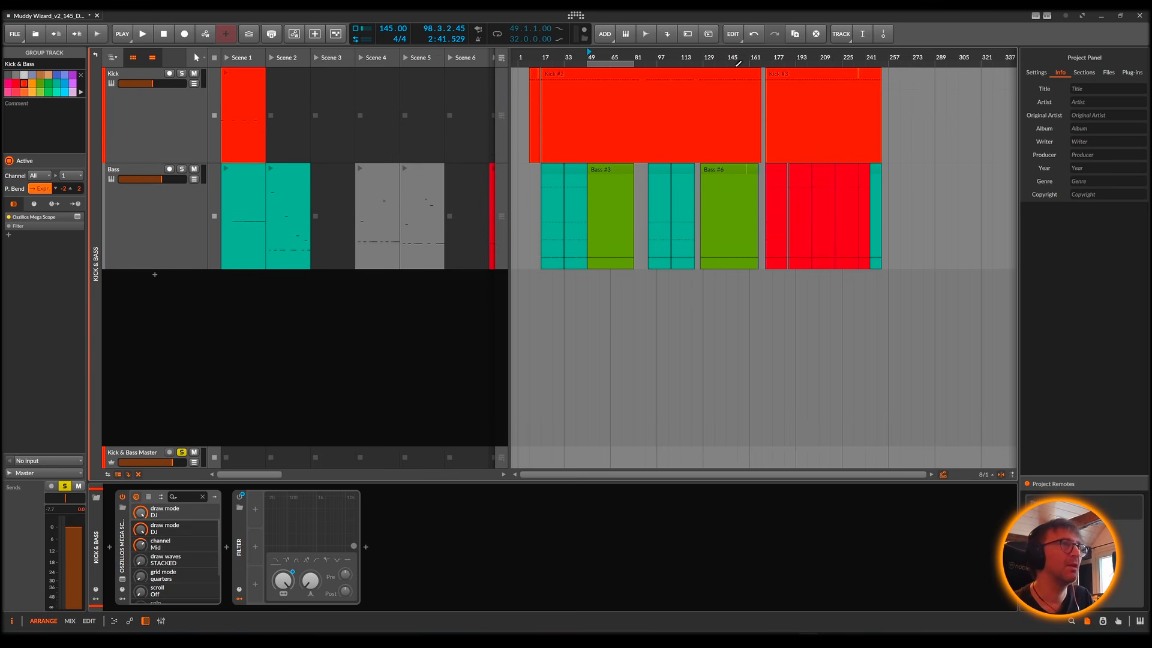
Step: Open the Kick track's Kick 2 plug-in and examine its amp and pitch envelopes
{"action": "mouse_move", "coordinate": [691, 54]}
{"action": "left_mouse_down"}
{"action": "mouse_move", "coordinate": [724, 75]}
{"action": "mouse_move", "coordinate": [697, 54]}
{"action": "left_mouse_up"}
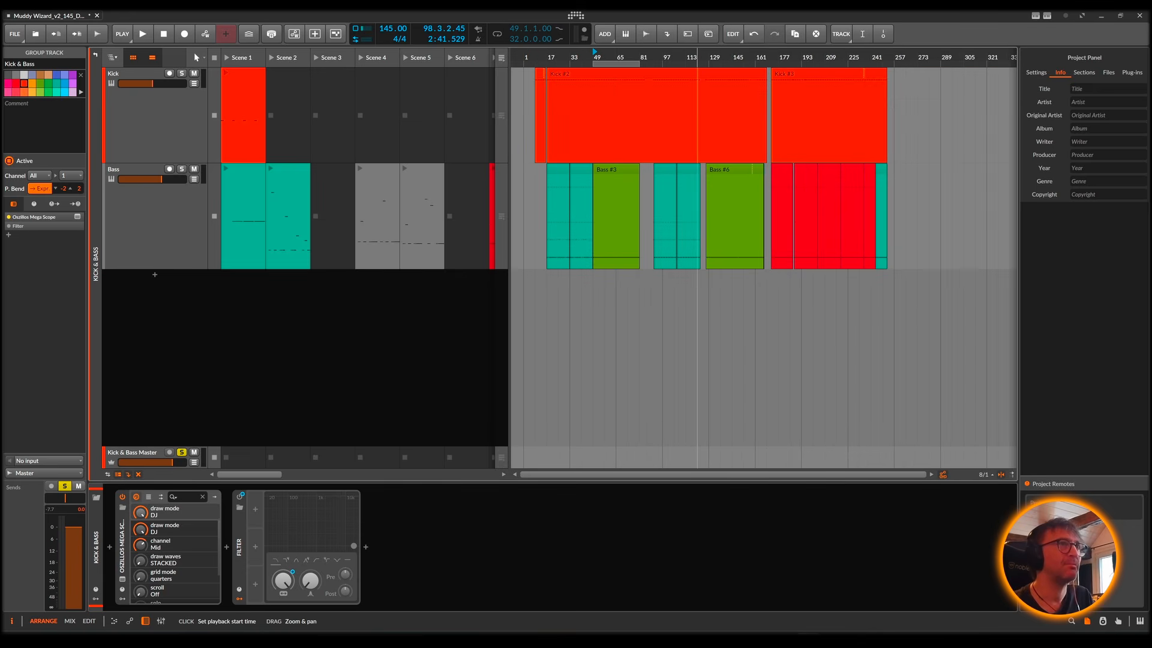
{"action": "left_click", "coordinate": [189, 81]}
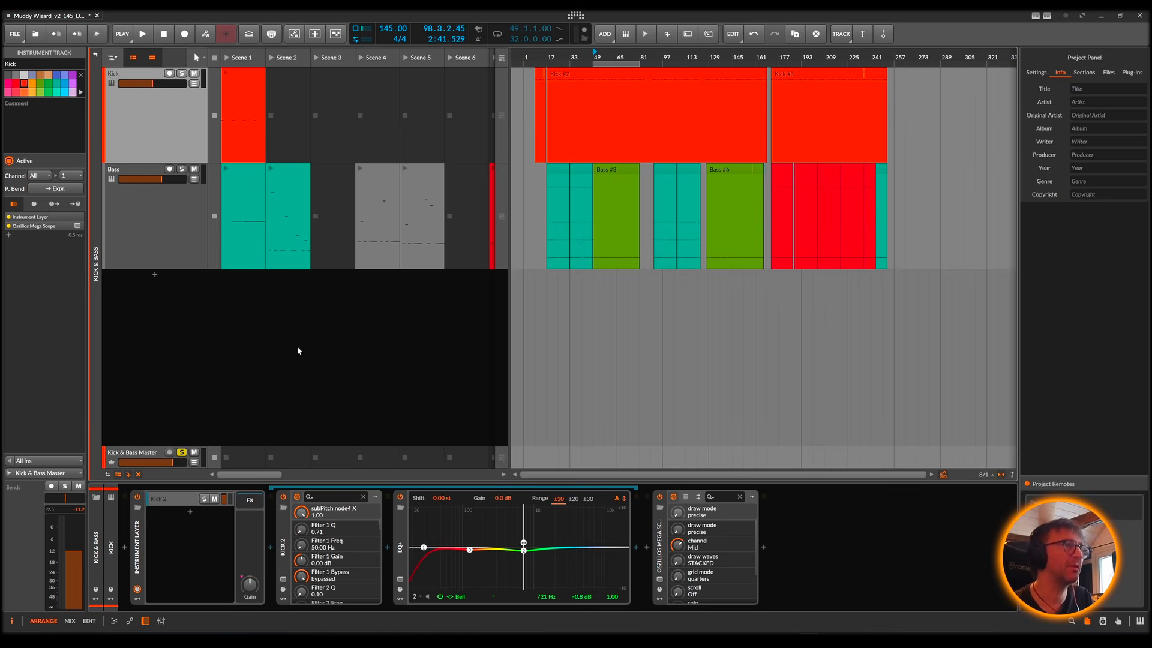
{"action": "left_click", "coordinate": [282, 580]}
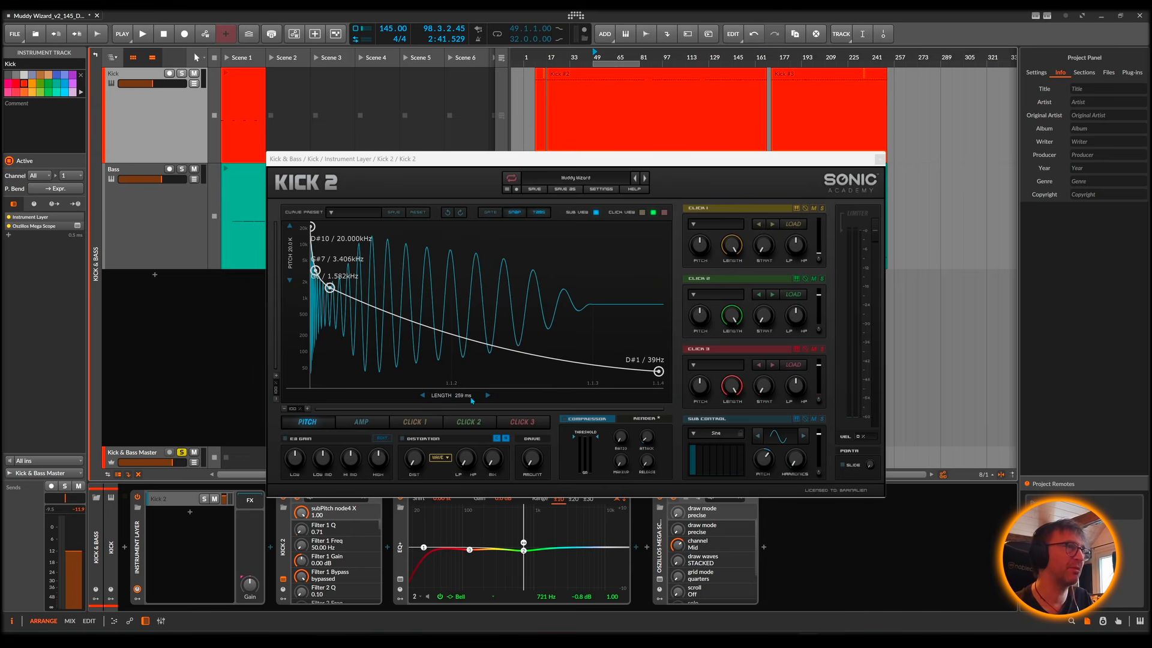
{"action": "left_click", "coordinate": [373, 424]}
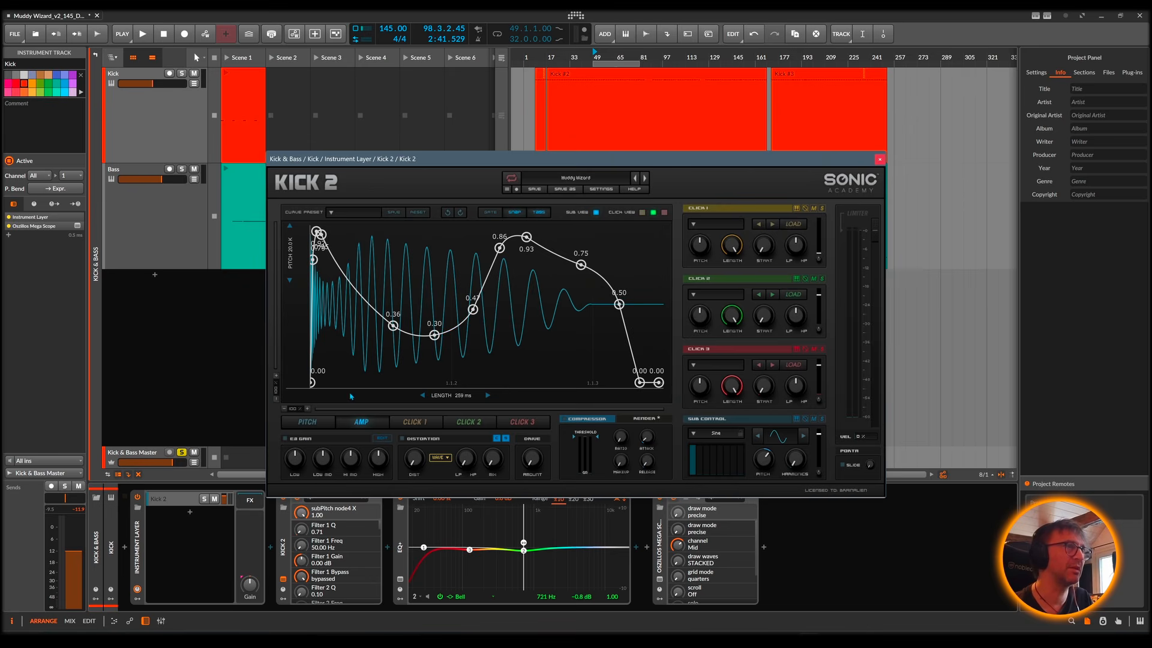
{"action": "left_click", "coordinate": [307, 422]}
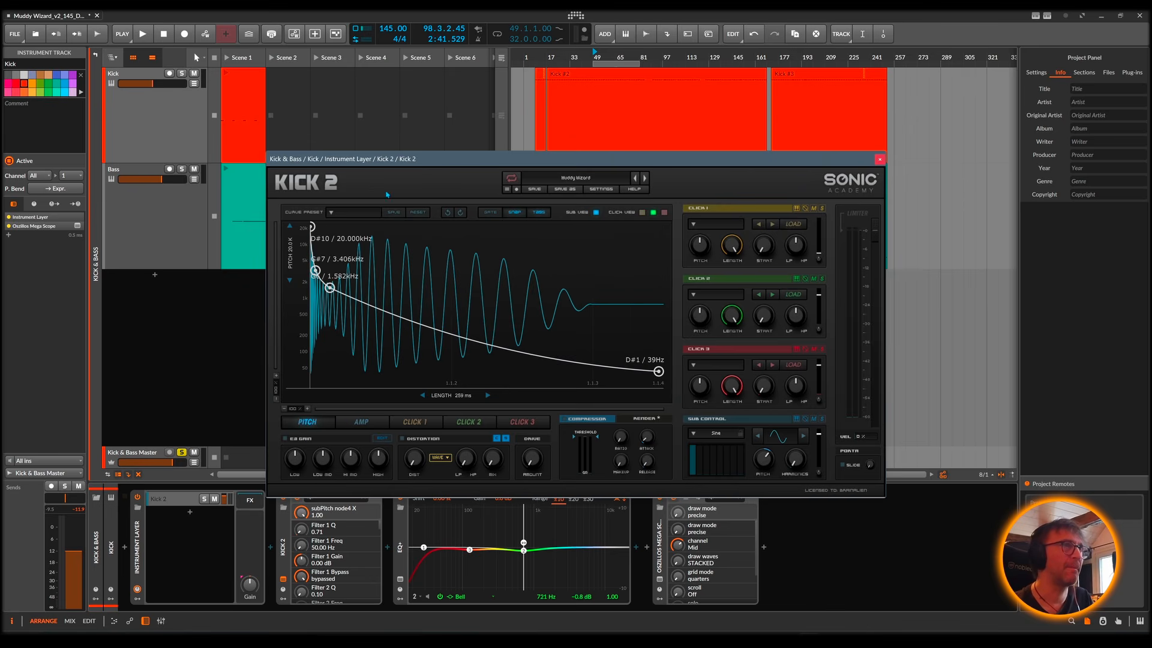
Step: Solo the Kick track and play the arrangement from the Kick #2 clip at bar 17
{"action": "left_click", "coordinate": [182, 74]}
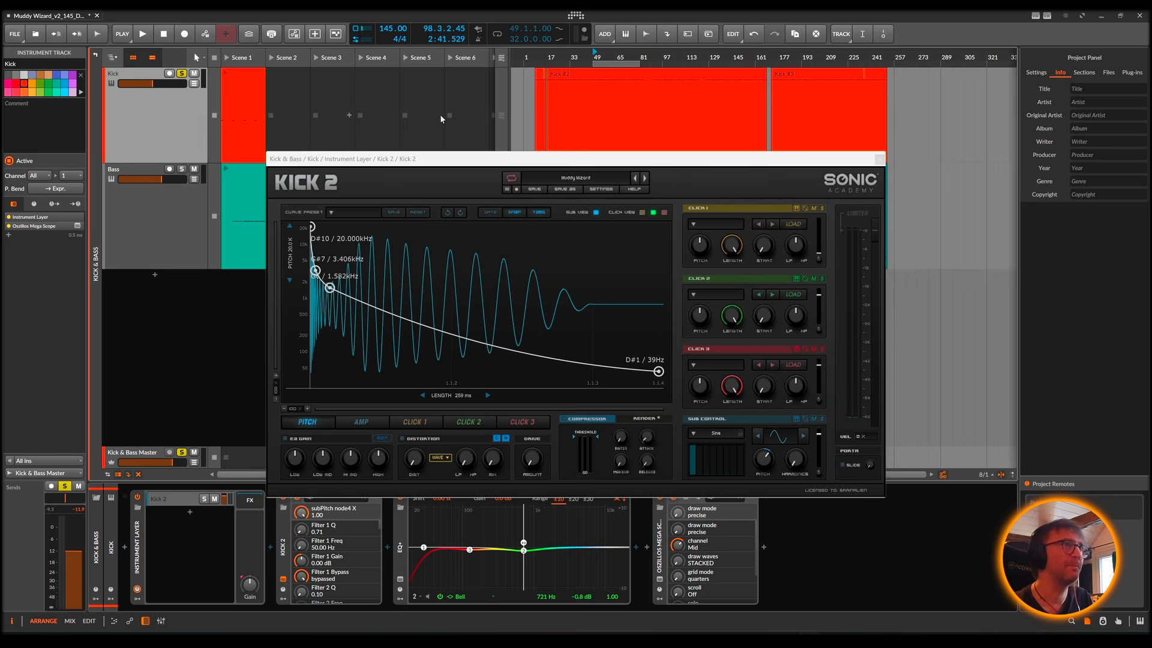
{"action": "left_click", "coordinate": [564, 83]}
{"action": "key", "text": "space"}
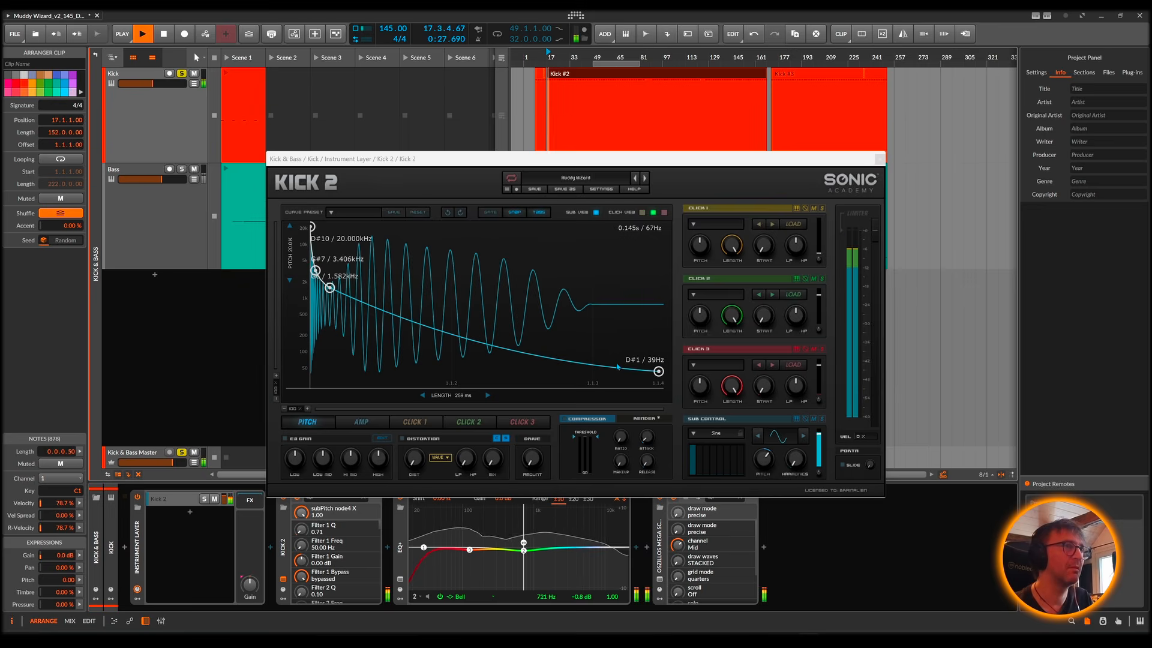
Step: Try adding a 39 Hz node near the end of the kick's pitch envelope and bending the curve before it
{"action": "double_click", "coordinate": [635, 372]}
{"action": "left_click_drag", "start_coordinate": [635, 373], "coordinate": [628, 373]}
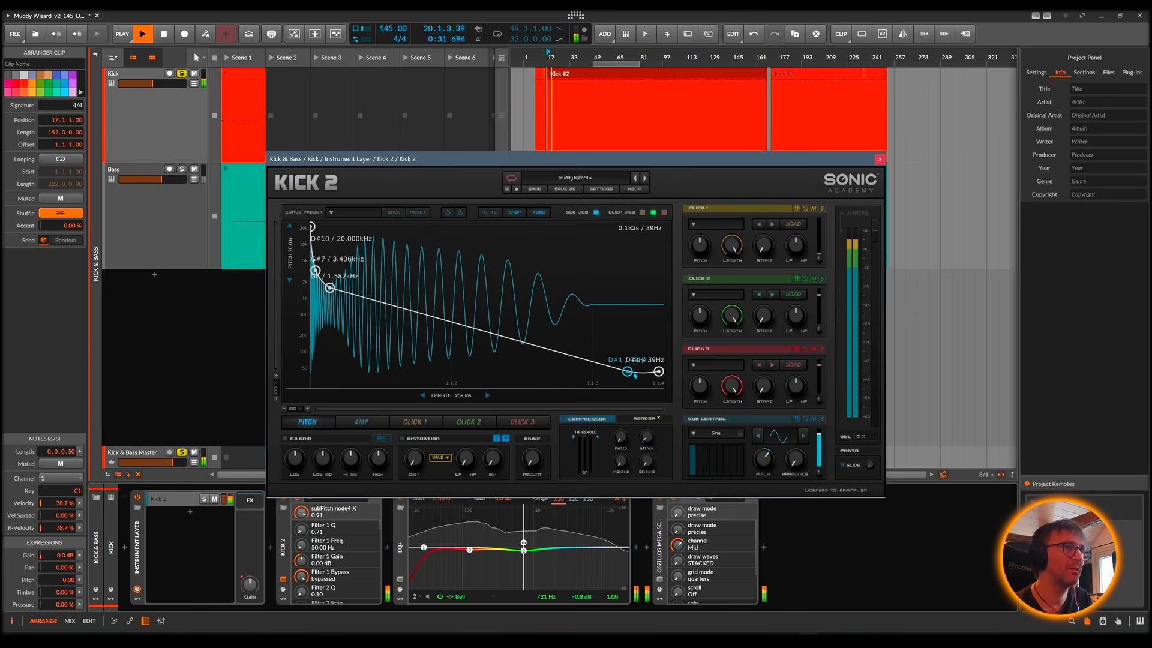
{"action": "double_click", "coordinate": [642, 372]}
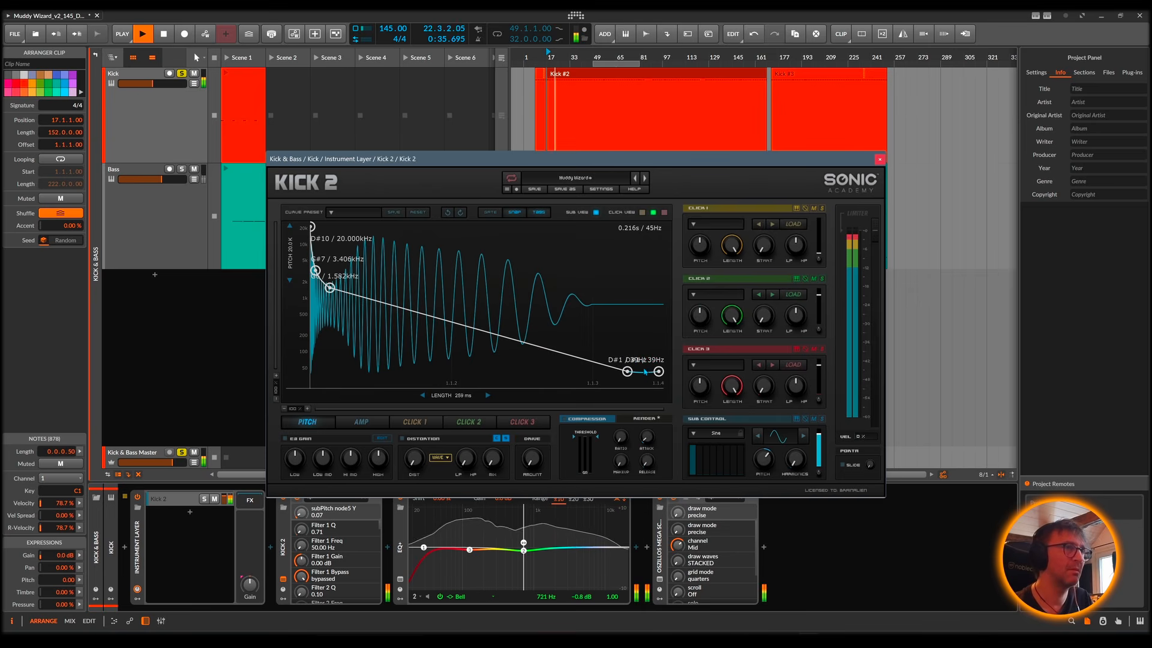
{"action": "mouse_move", "coordinate": [547, 354]}
{"action": "left_mouse_down"}
{"action": "mouse_move", "coordinate": [544, 376]}
{"action": "mouse_move", "coordinate": [547, 367]}
{"action": "left_mouse_up"}
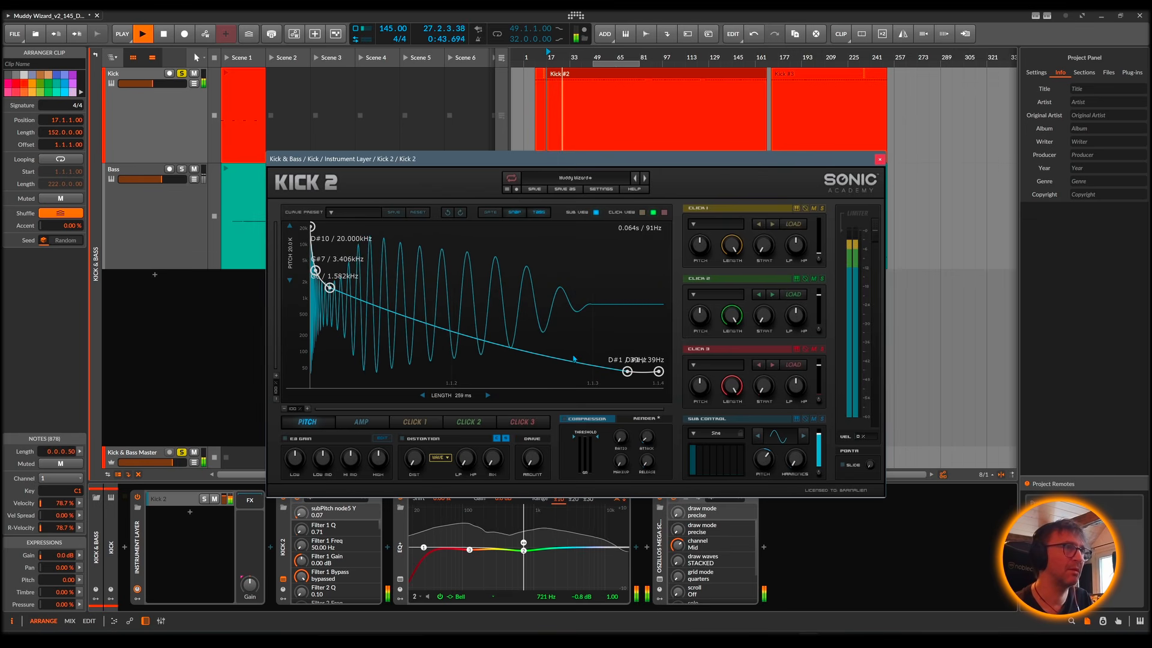
{"action": "mouse_move", "coordinate": [451, 333]}
{"action": "left_mouse_down"}
{"action": "mouse_move", "coordinate": [453, 289]}
{"action": "mouse_move", "coordinate": [440, 337]}
{"action": "left_mouse_up"}
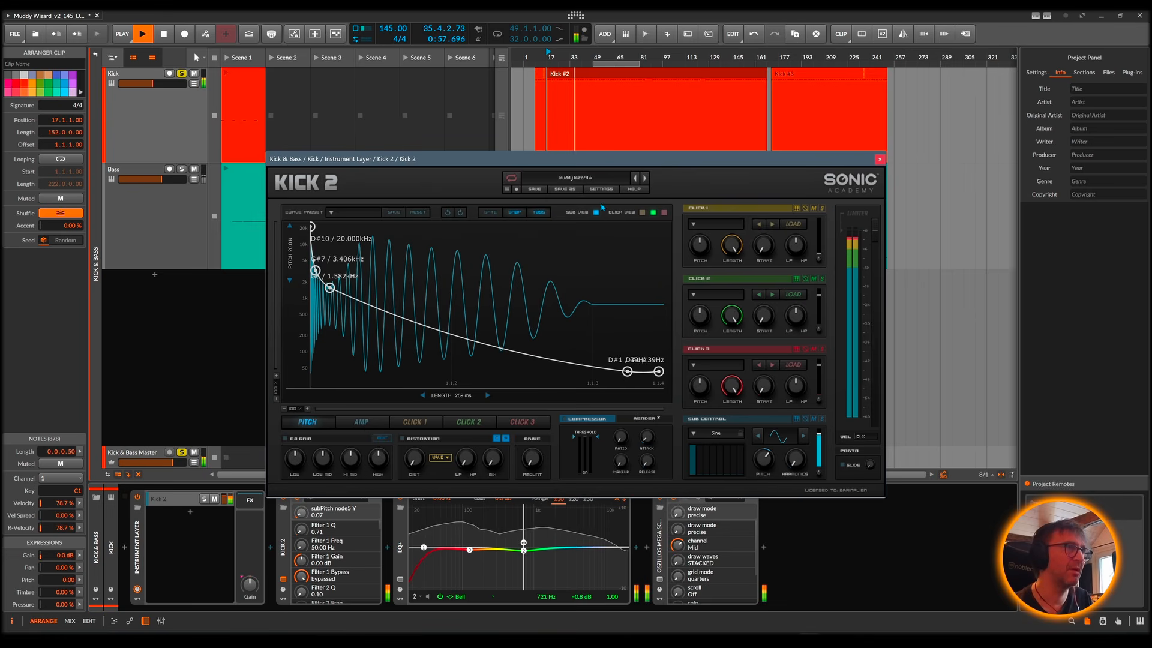
Step: Reload the Muddy Wizard user preset in Kick 2, close the plug-in window, and stop playback
{"action": "left_click", "coordinate": [590, 180]}
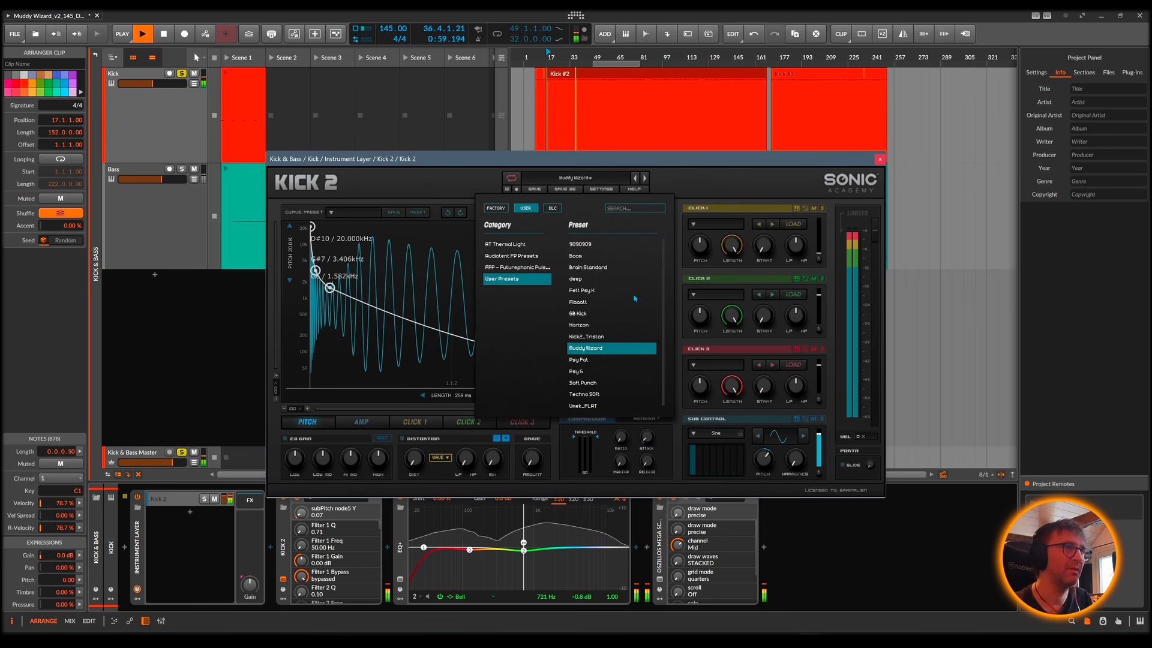
{"action": "left_click", "coordinate": [587, 351]}
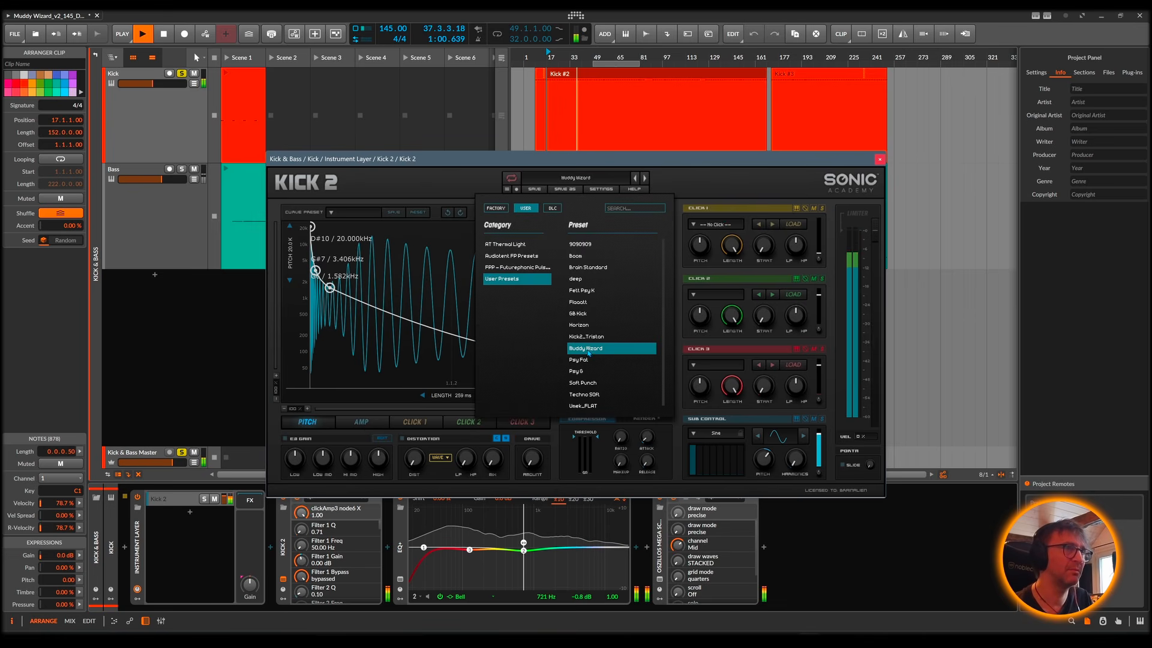
{"action": "left_click", "coordinate": [880, 159]}
{"action": "key", "text": "space"}
{"action": "key", "text": "space"}
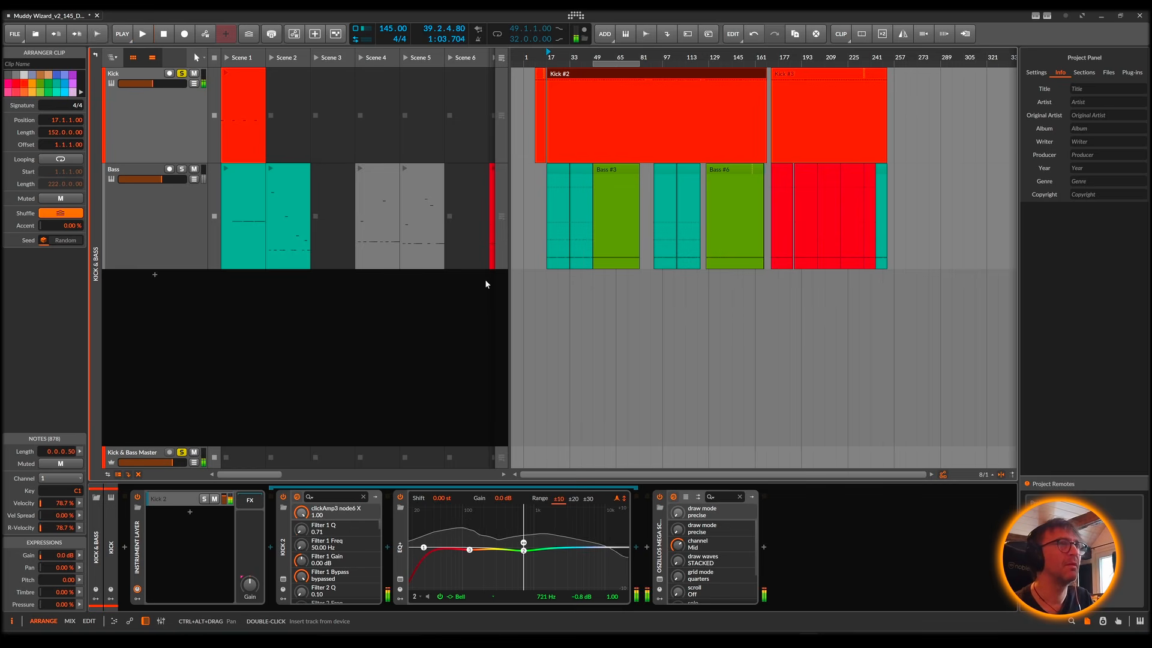
{"action": "key", "text": "space"}
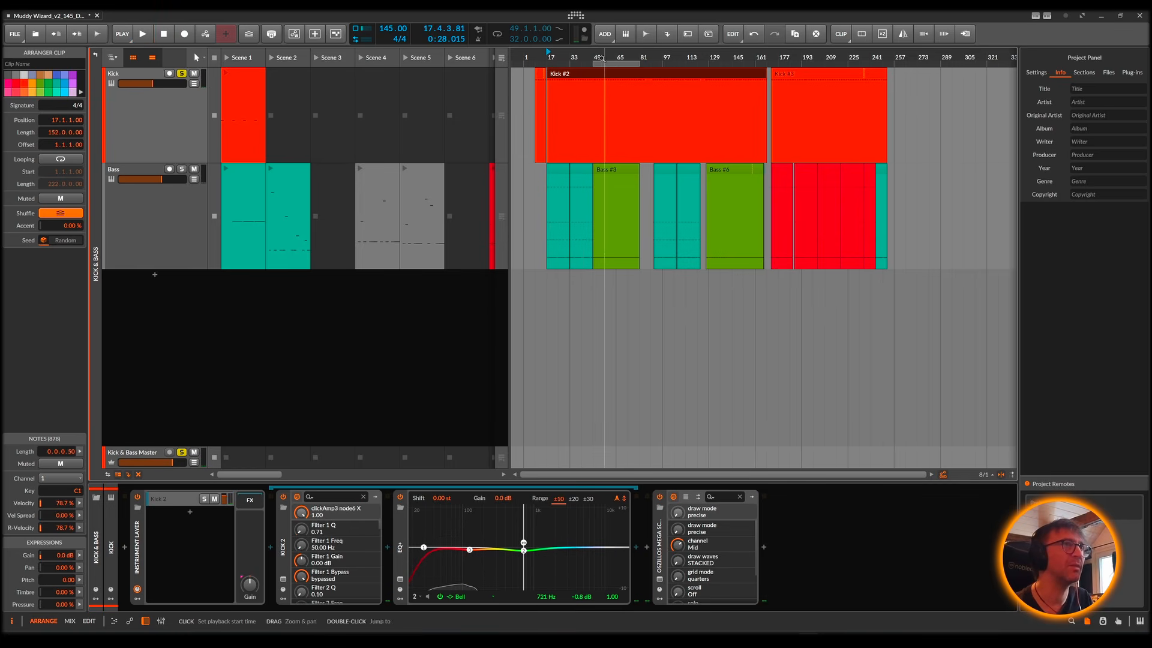
Step: Show the Bass track's devices and audition the Bass #3 clip from bar 49 with Bass soloed alongside Kick
{"action": "left_click_drag", "start_coordinate": [600, 61], "coordinate": [616, 100]}
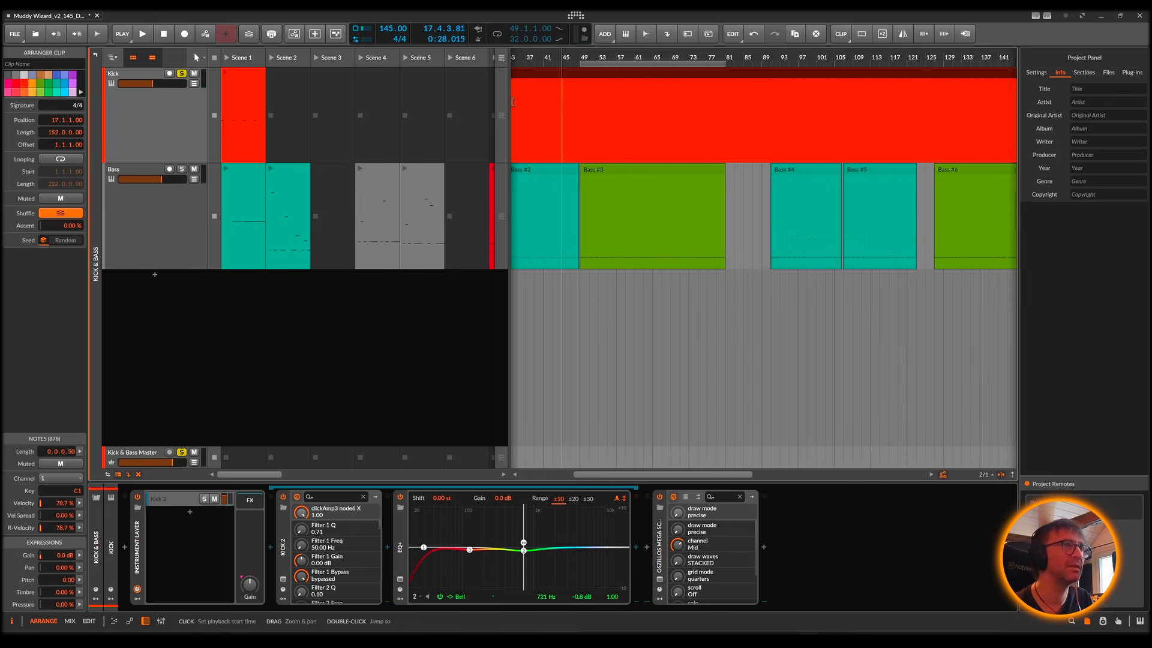
{"action": "left_click", "coordinate": [138, 170]}
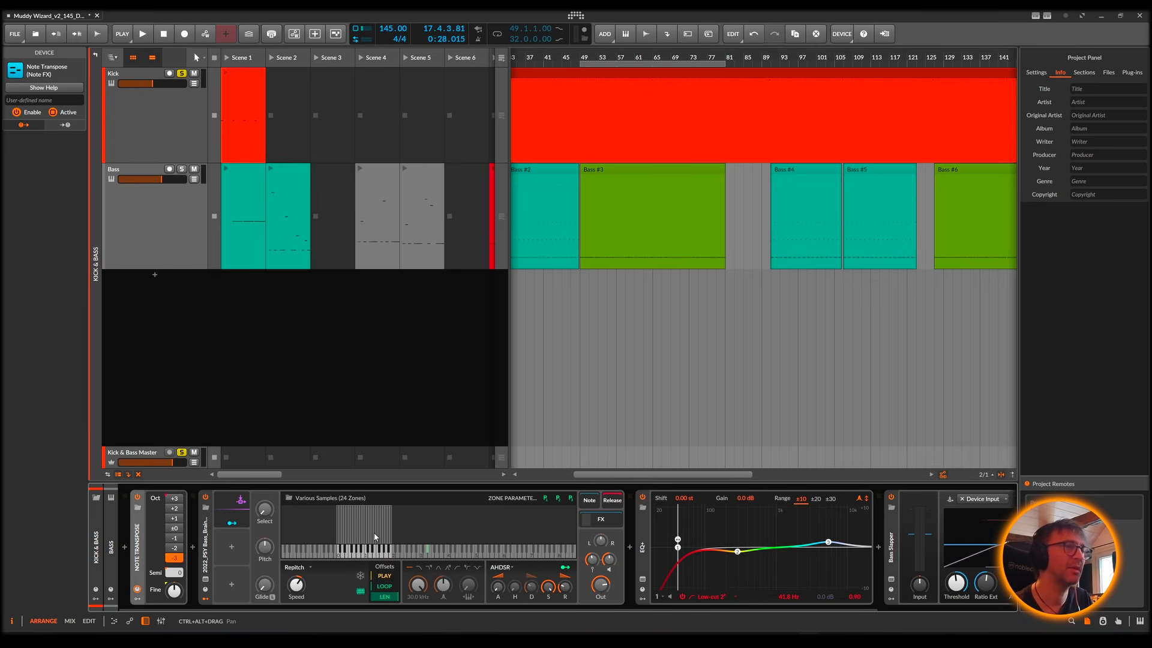
{"action": "left_click", "coordinate": [608, 177]}
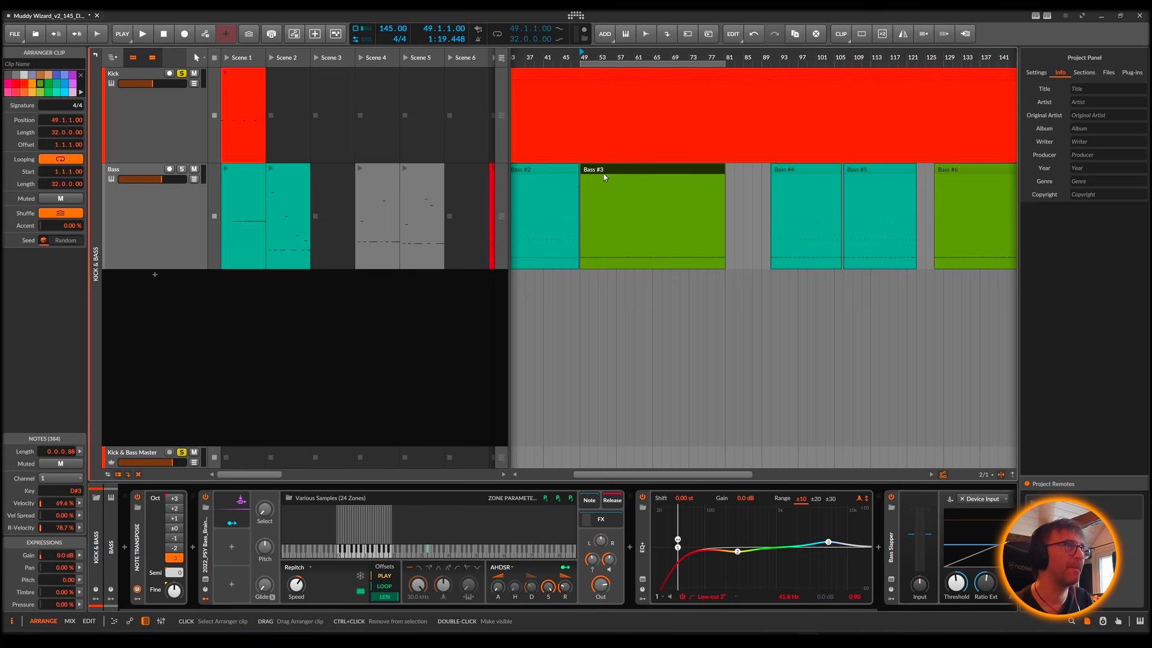
{"action": "key", "text": "space"}
{"action": "left_click", "coordinate": [182, 170]}
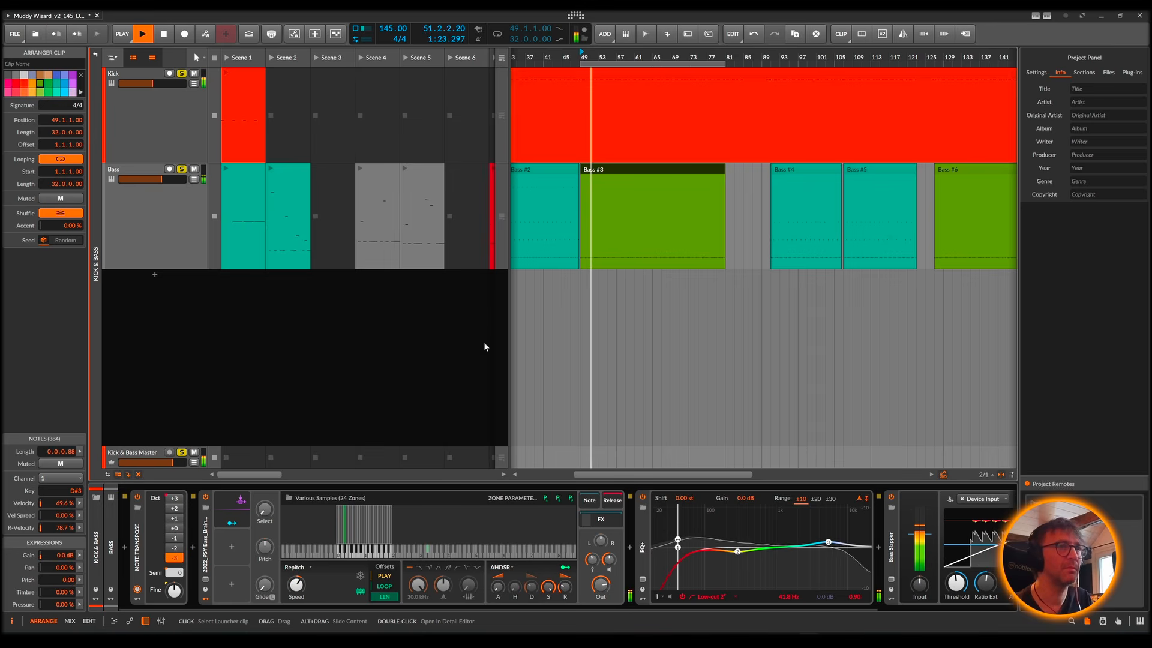
{"action": "scroll", "coordinate": [782, 551], "scroll_direction": "down", "scroll_amount": 3}
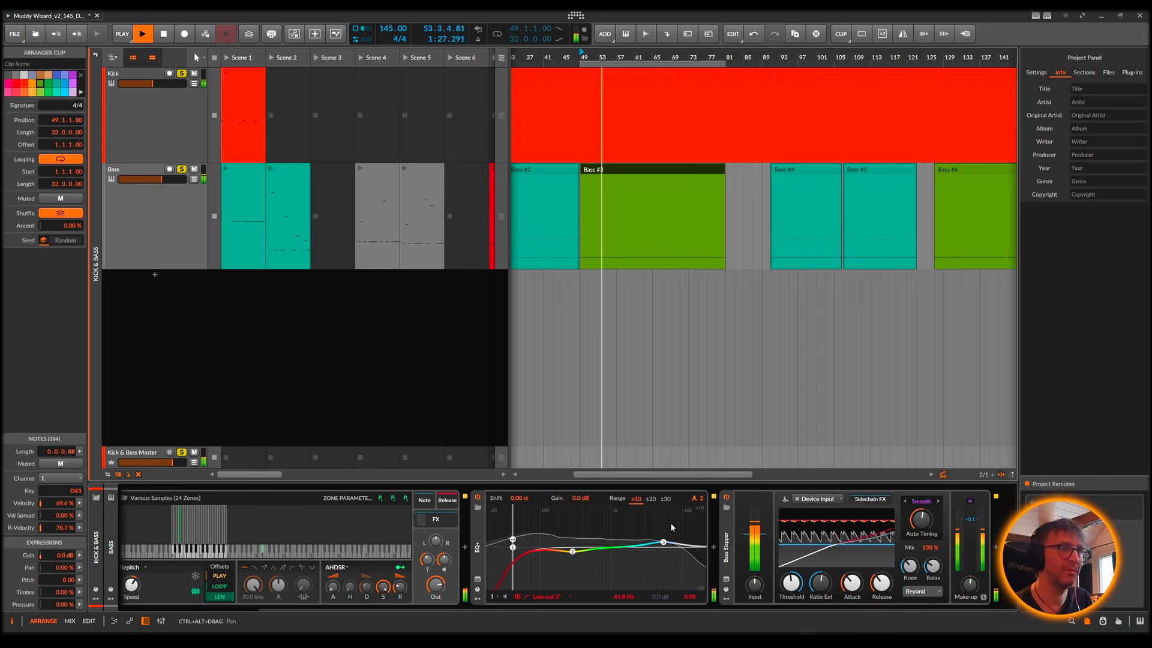
{"action": "key", "text": "space"}
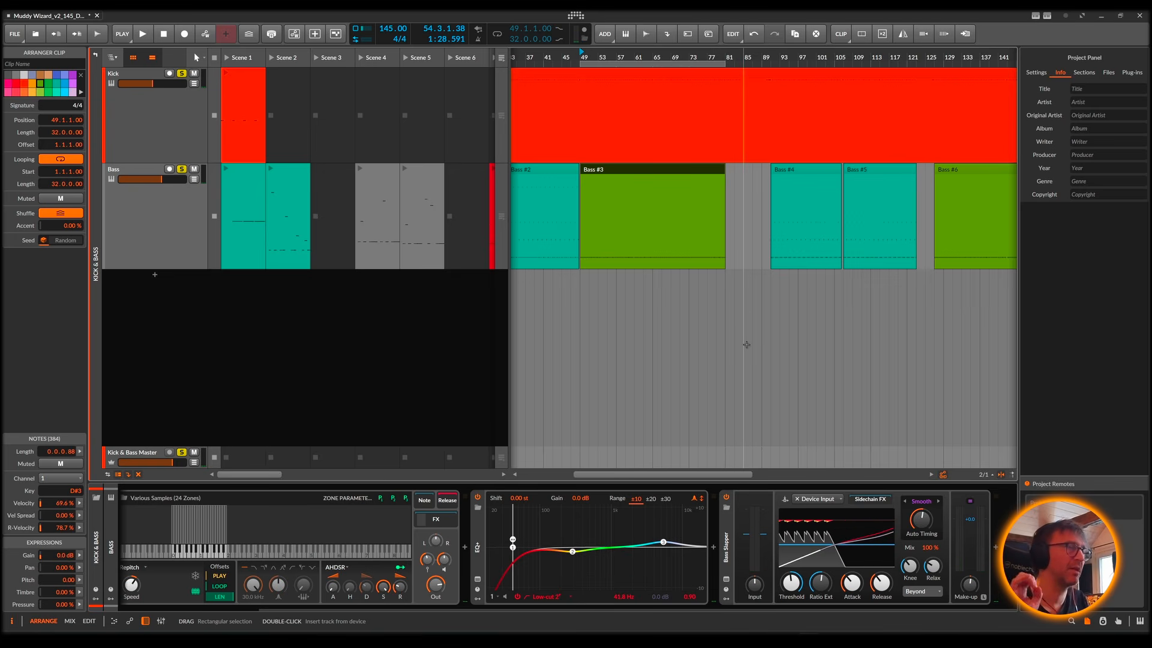
Step: Return to the whole project's track list with the full arrangement in view and fold the Kick & Bass group
{"action": "left_click", "coordinate": [112, 59]}
{"action": "left_click", "coordinate": [126, 73]}
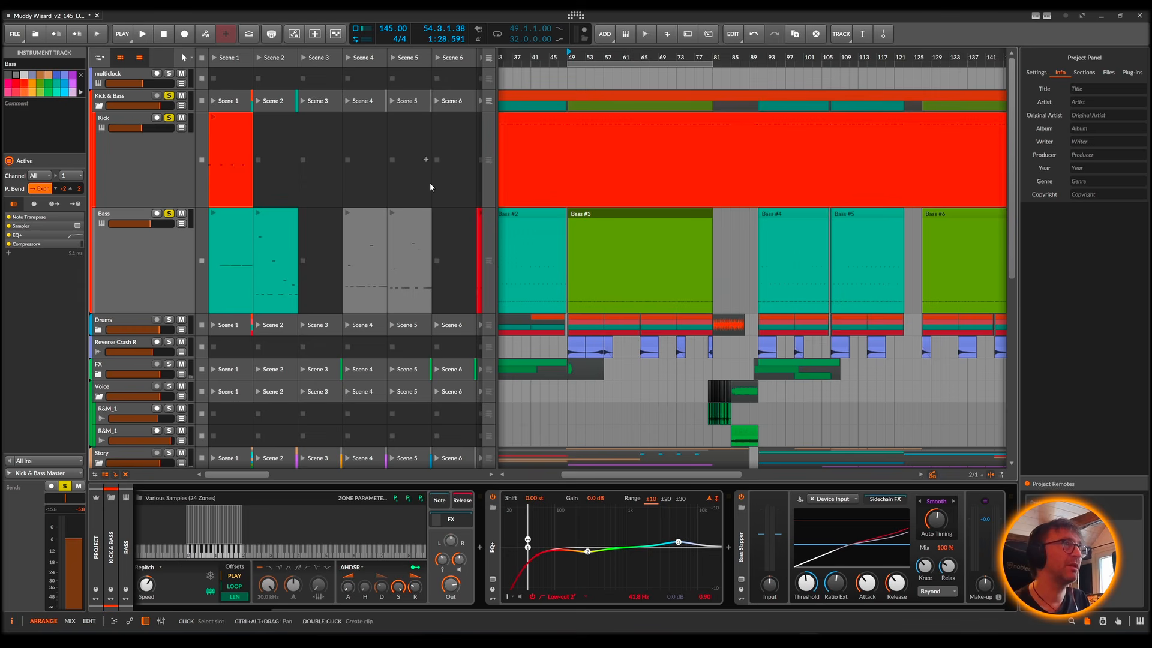
{"action": "left_click_drag", "start_coordinate": [550, 55], "coordinate": [551, 24]}
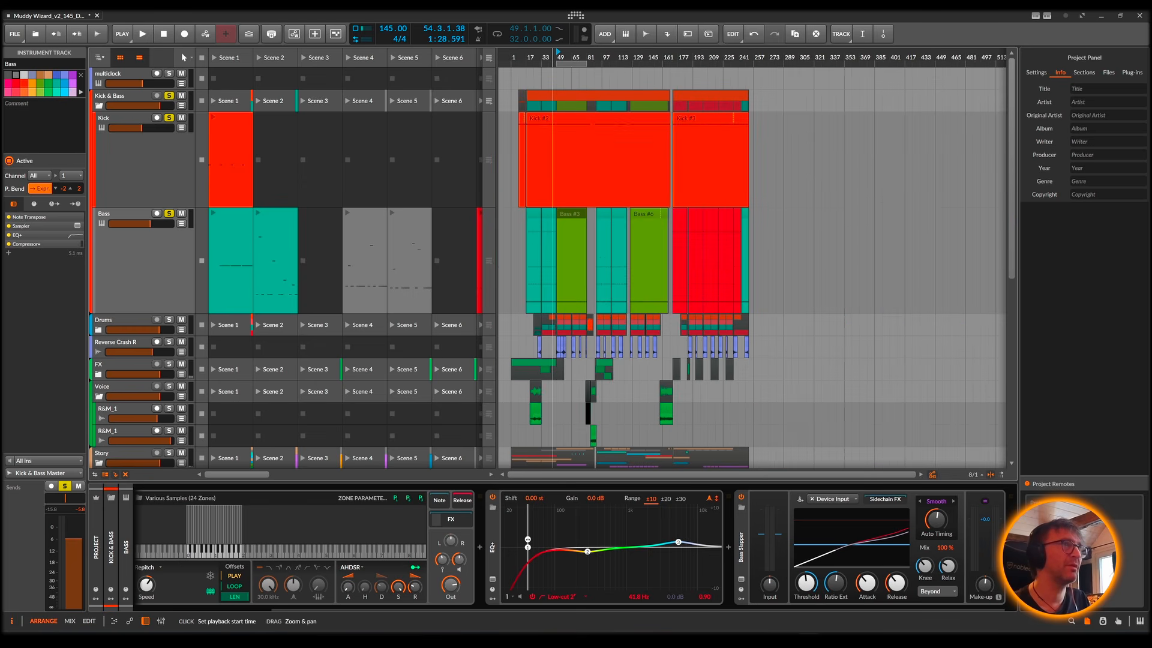
{"action": "left_click", "coordinate": [98, 106]}
Step: Look over the tracks of the Story group, folding and unfolding it to compare it with the other groups
{"action": "scroll", "coordinate": [357, 200], "scroll_direction": "down", "scroll_amount": 5}
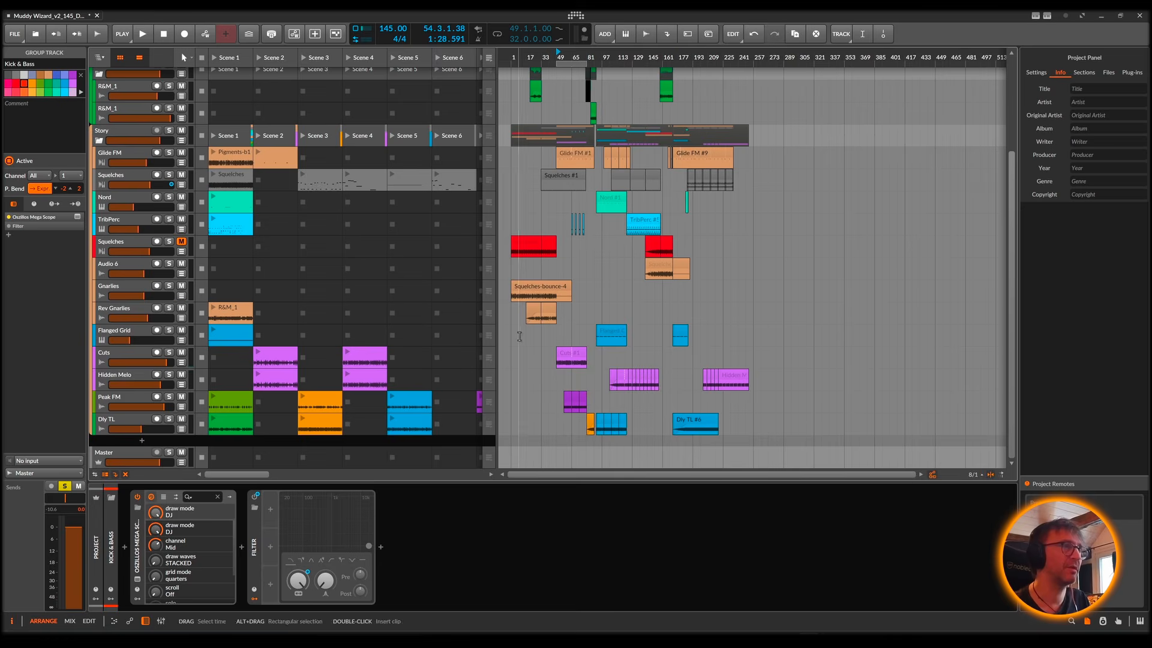
{"action": "scroll", "coordinate": [489, 351], "scroll_direction": "up", "scroll_amount": 3}
{"action": "scroll", "coordinate": [474, 350], "scroll_direction": "down", "scroll_amount": 3}
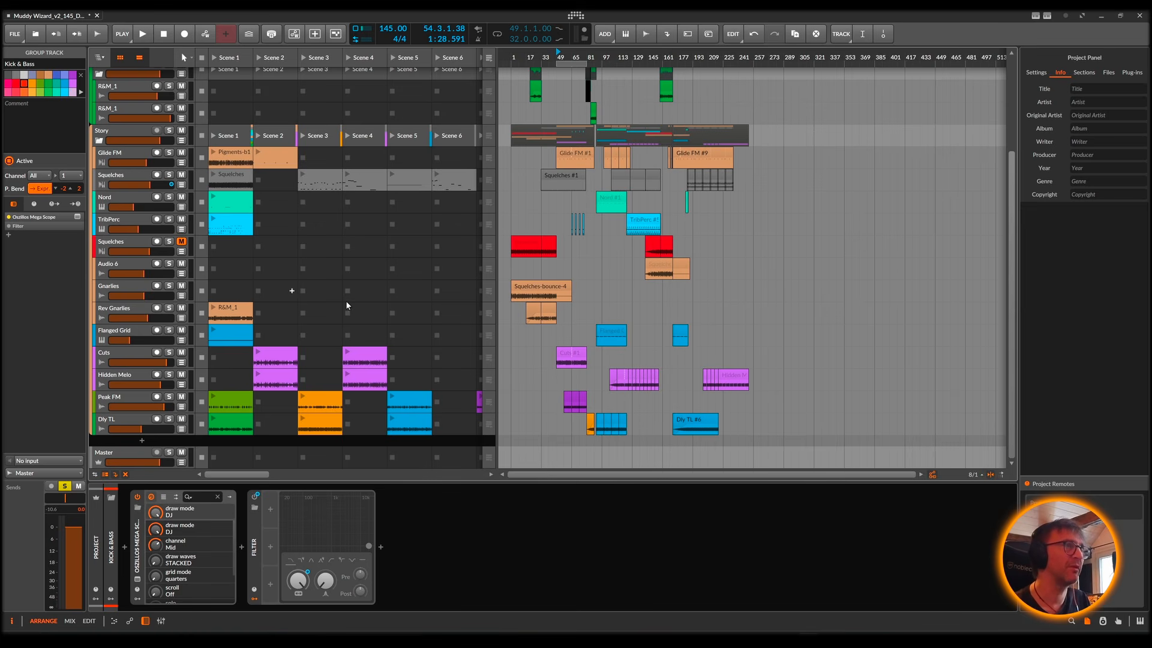
{"action": "scroll", "coordinate": [555, 302], "scroll_direction": "up", "scroll_amount": 4}
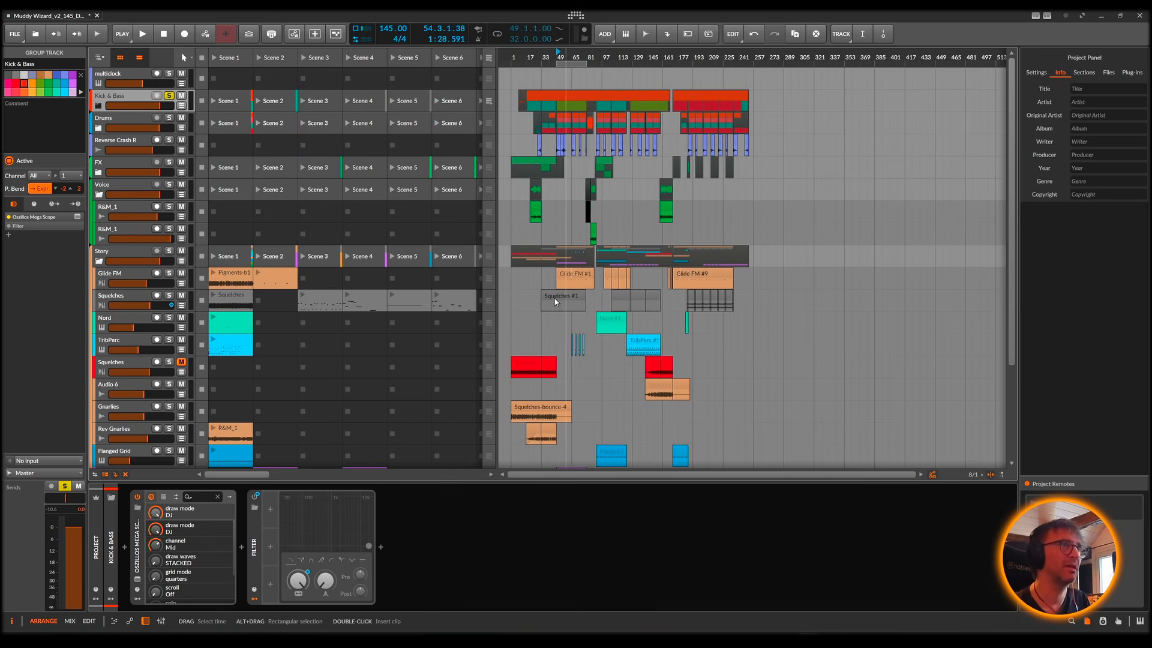
{"action": "left_click", "coordinate": [99, 262]}
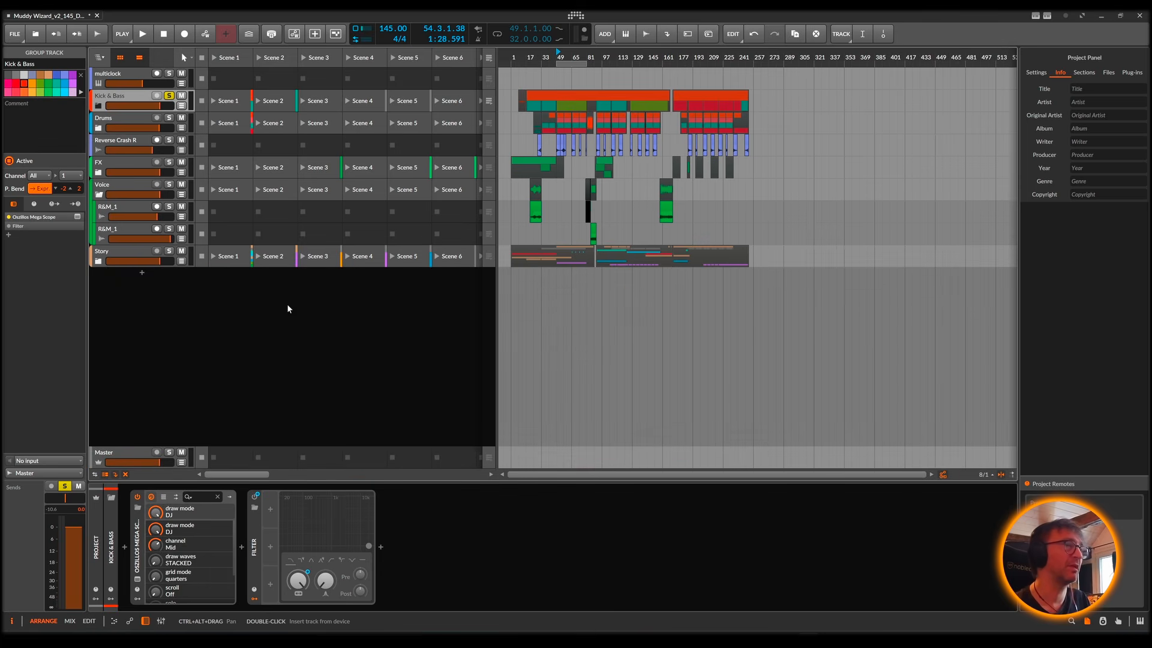
{"action": "left_click", "coordinate": [99, 262]}
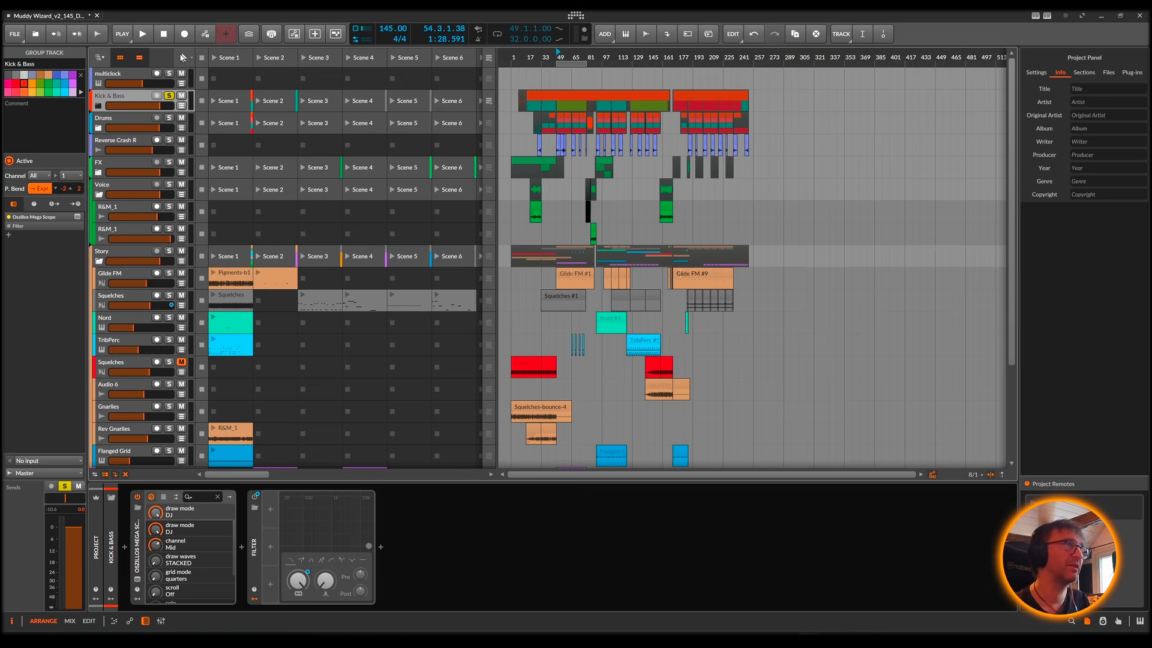
Step: Enter the Kick & Bass group again and audition its Kick and Bass tracks from the Bass #3 clip at bar 49
{"action": "left_click", "coordinate": [99, 58]}
{"action": "left_click", "coordinate": [117, 89]}
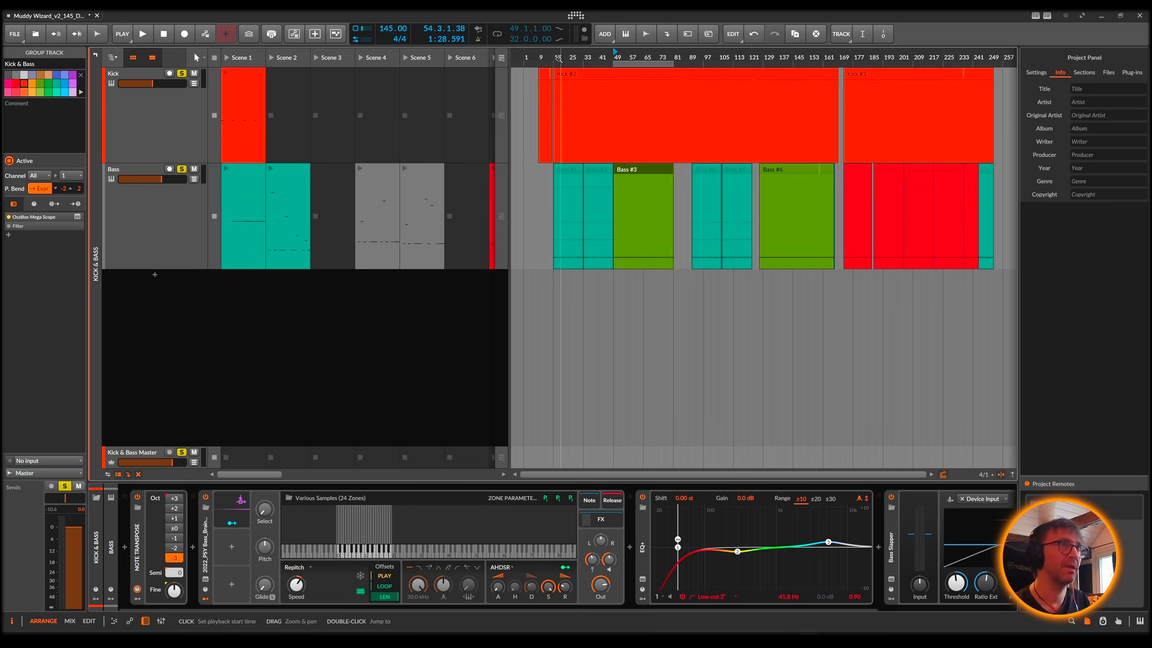
{"action": "left_click_drag", "start_coordinate": [558, 58], "coordinate": [655, 185]}
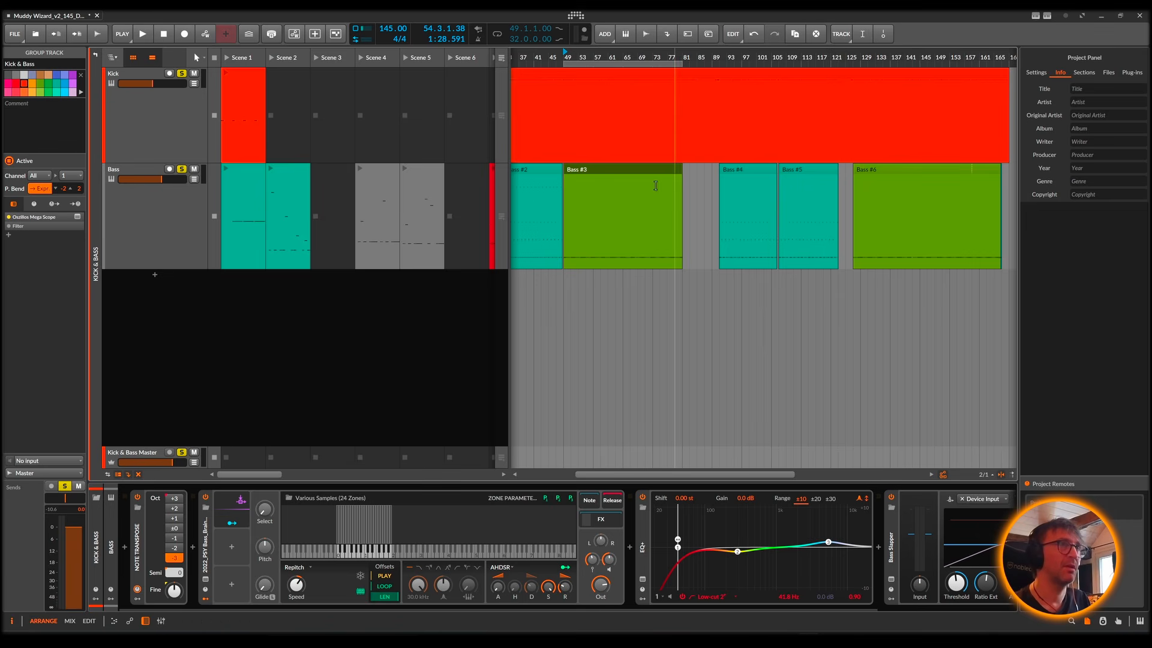
{"action": "left_click", "coordinate": [597, 174]}
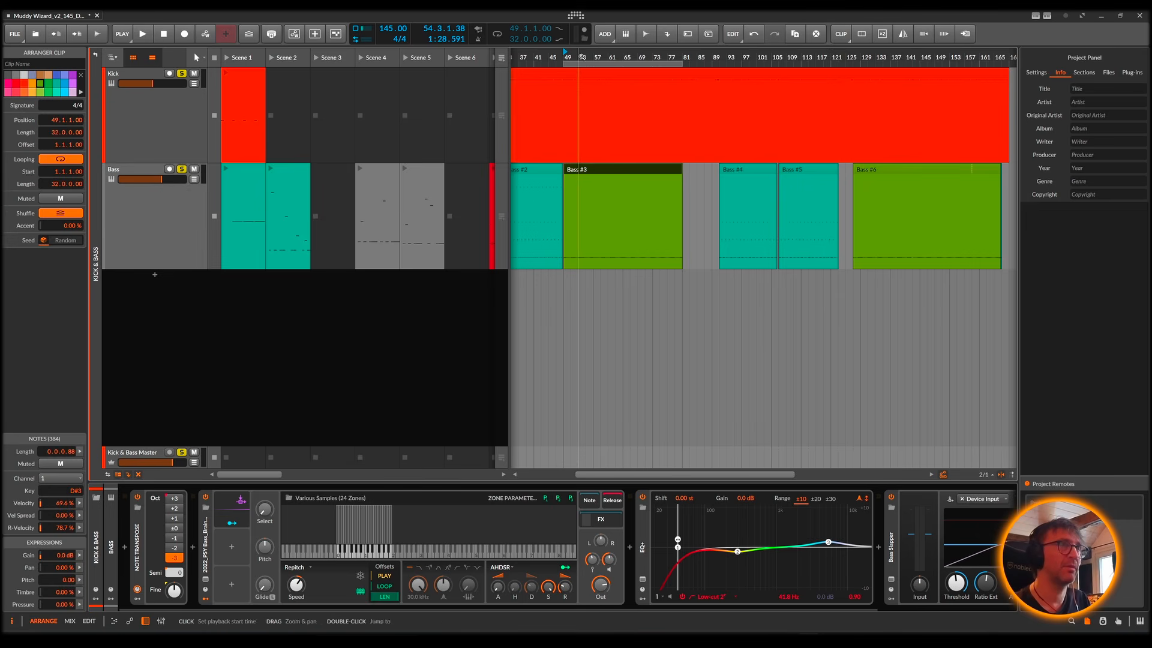
{"action": "left_click_drag", "start_coordinate": [580, 59], "coordinate": [590, 99]}
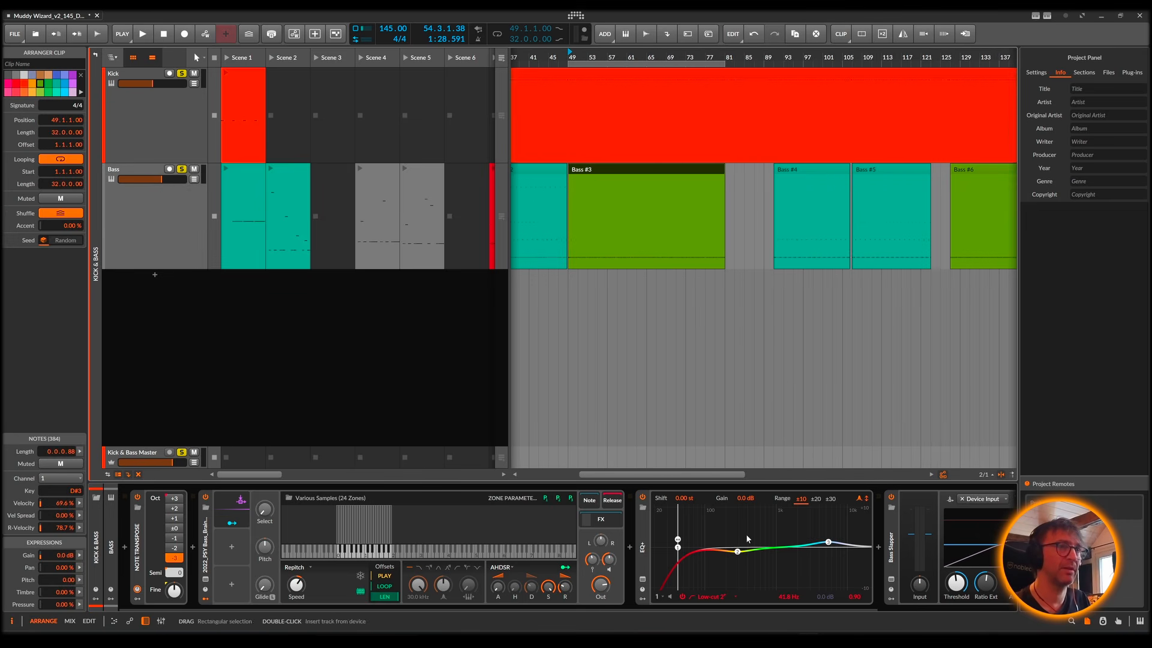
{"action": "key", "text": "space"}
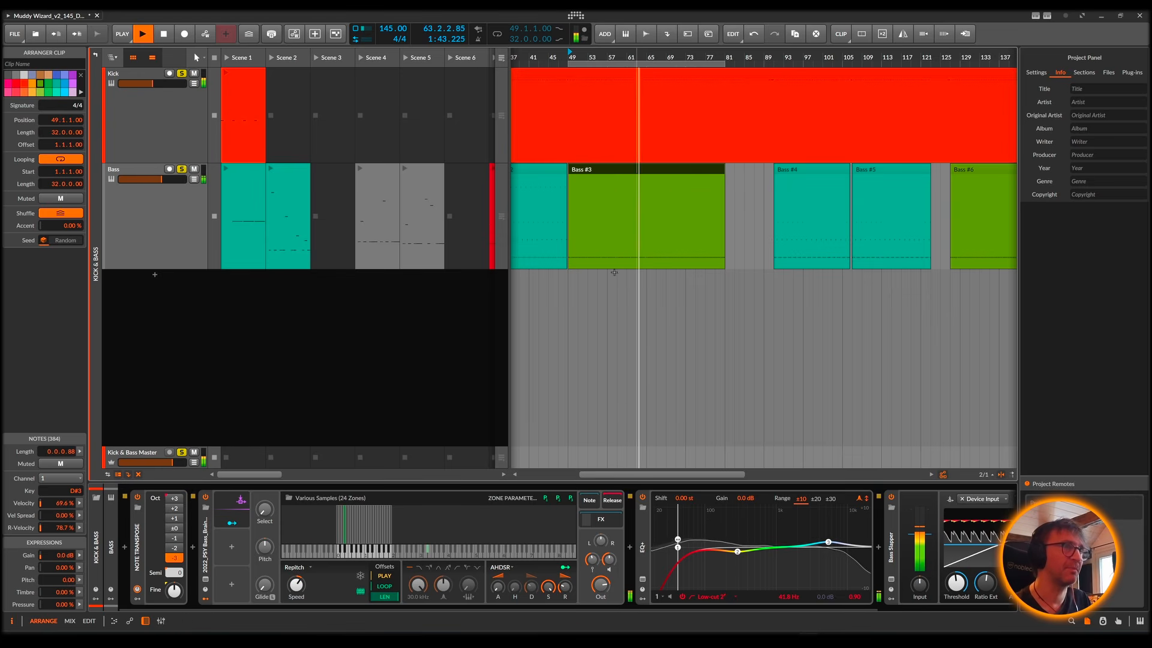
{"action": "key", "text": "space"}
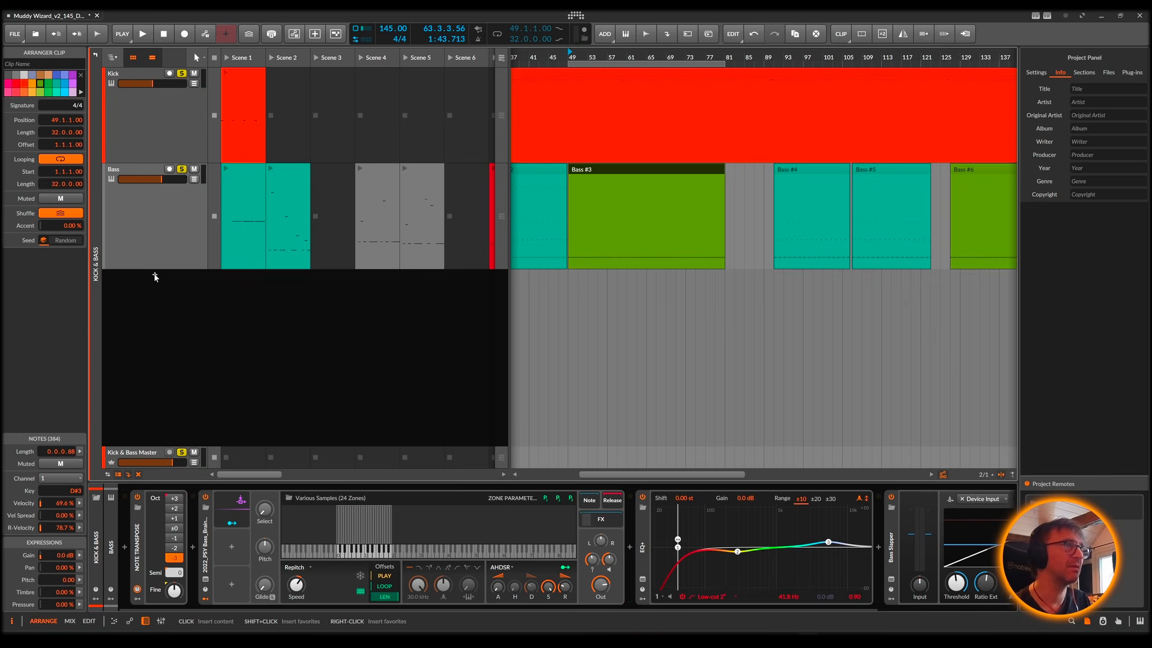
Step: Add a new instrument track below Bass in the Kick & Bass group and increase its height
{"action": "left_click", "coordinate": [154, 278]}
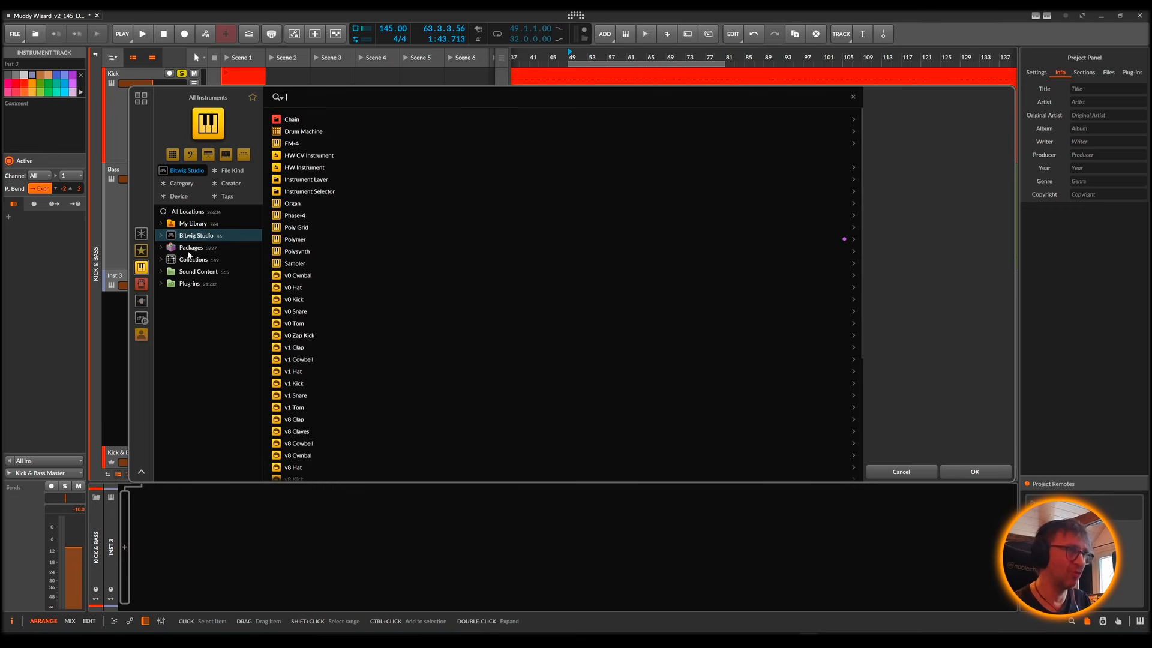
{"action": "left_click", "coordinate": [910, 473]}
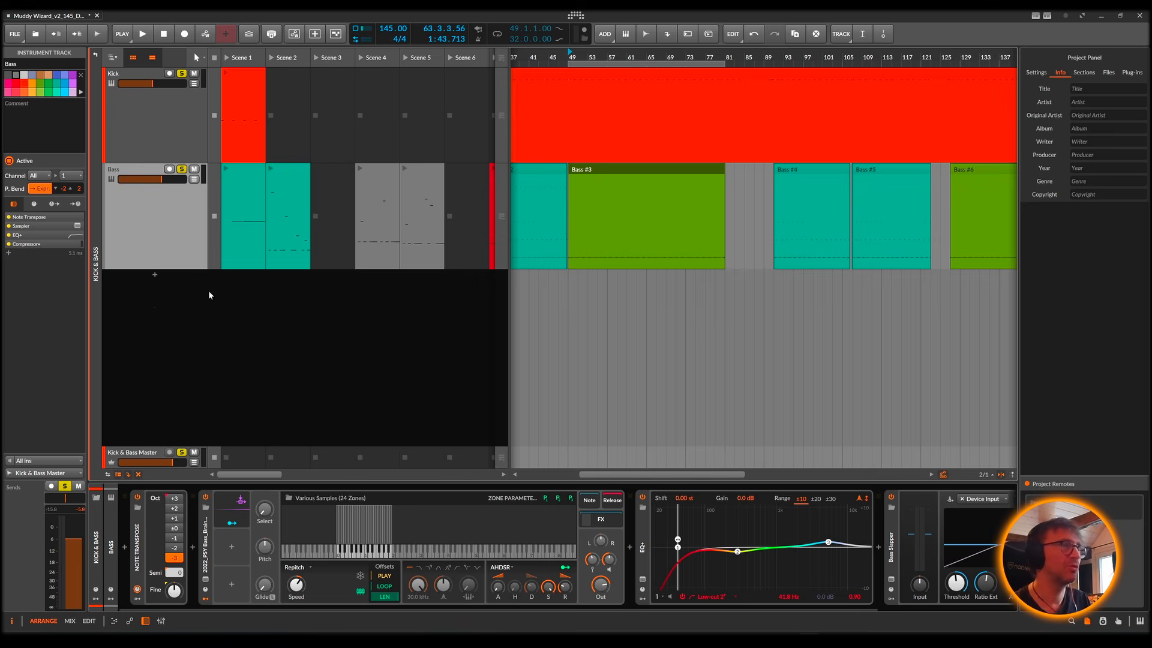
{"action": "right_click", "coordinate": [164, 290]}
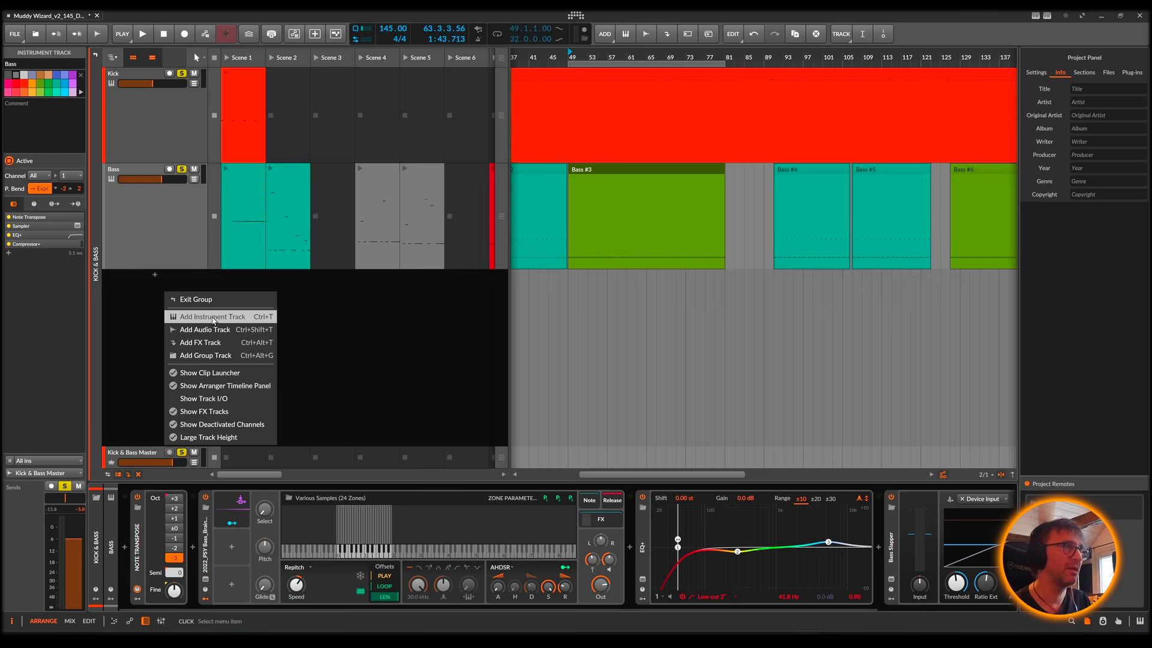
{"action": "left_click", "coordinate": [213, 318]}
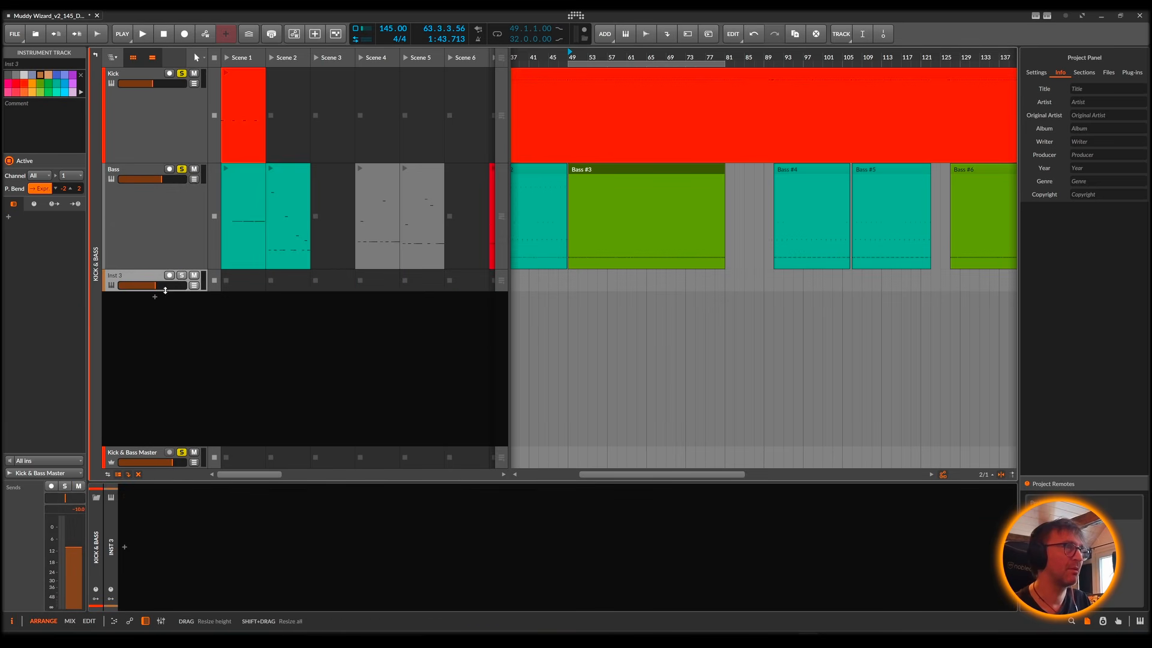
{"action": "left_click_drag", "start_coordinate": [162, 291], "coordinate": [169, 333]}
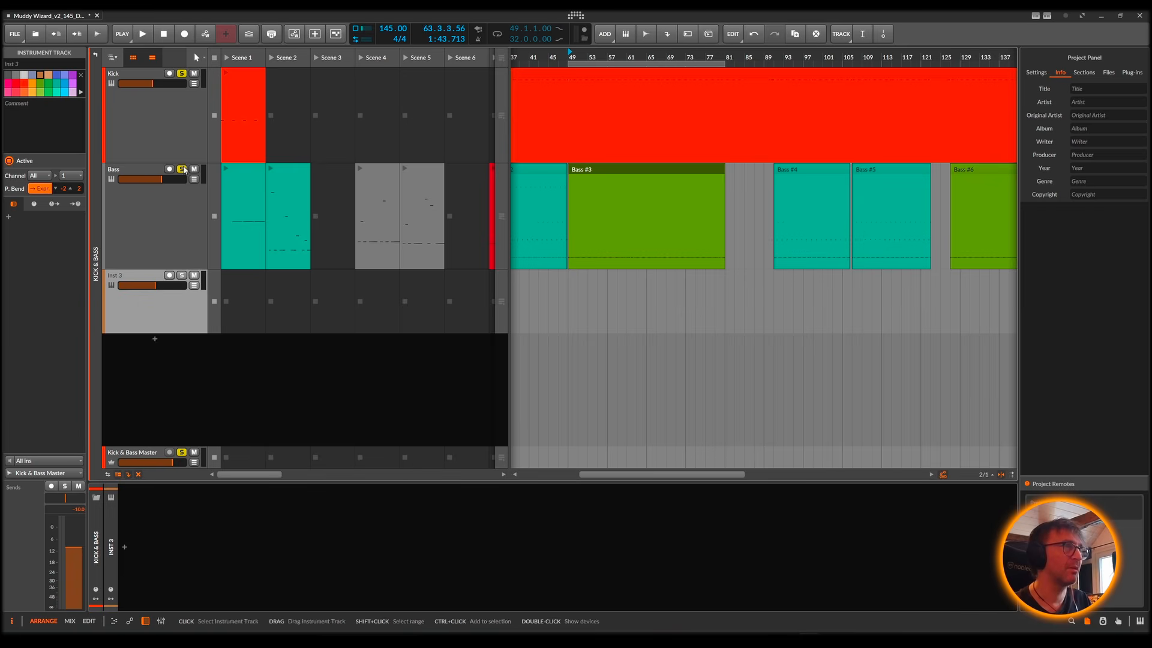
Step: Create an empty clip in the new track's Scene 1 slot and enlarge the note editor, briefly showing Bass #3 for comparison
{"action": "double_click", "coordinate": [237, 300]}
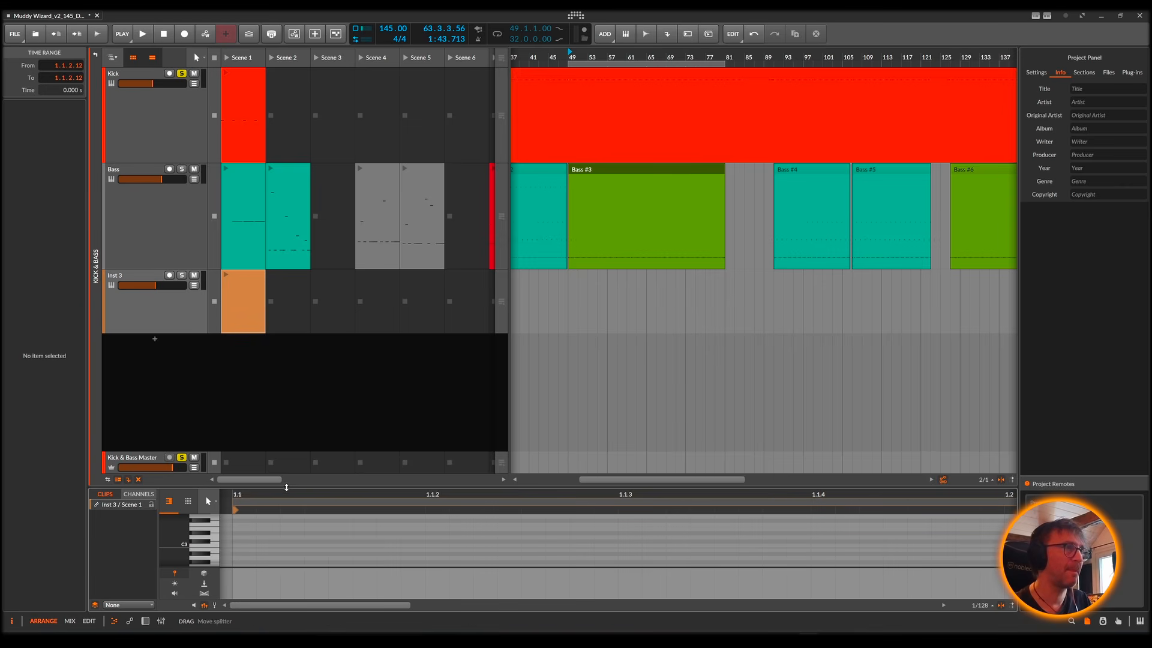
{"action": "left_click_drag", "start_coordinate": [286, 487], "coordinate": [285, 345]}
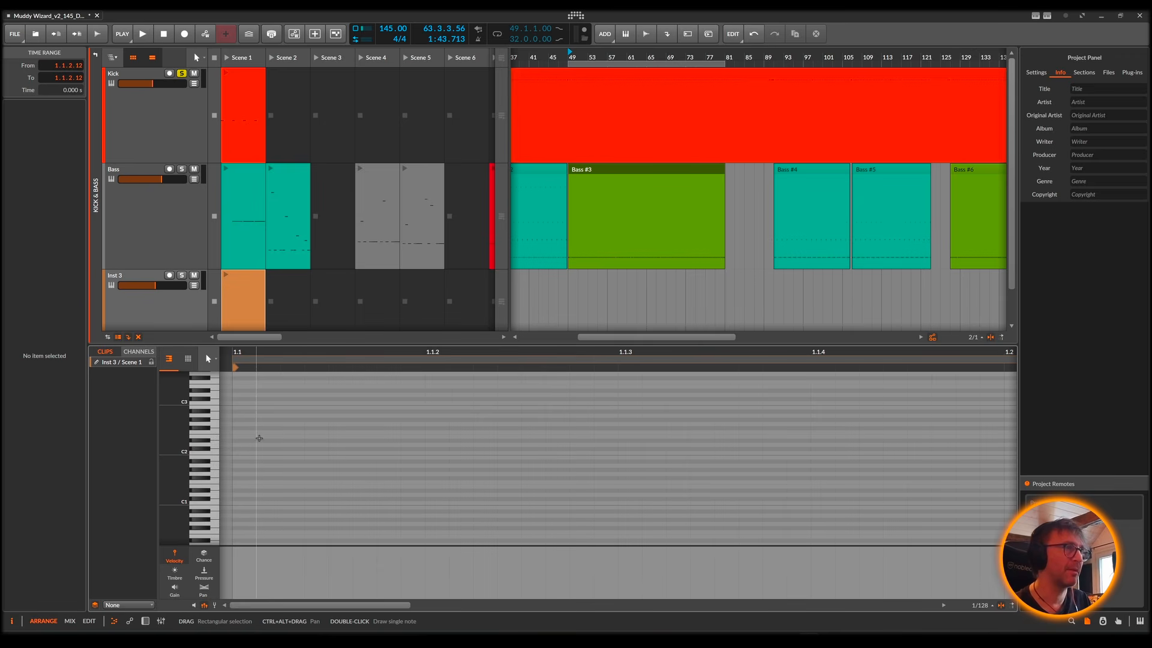
{"action": "left_click", "coordinate": [627, 174]}
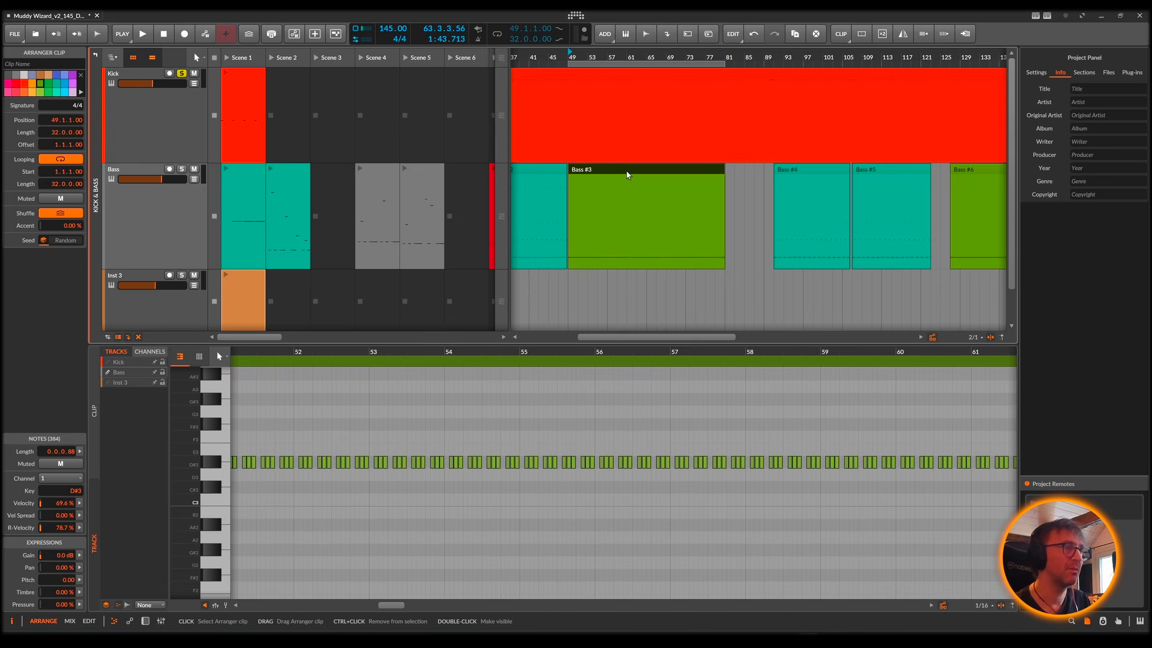
{"action": "left_click", "coordinate": [247, 300]}
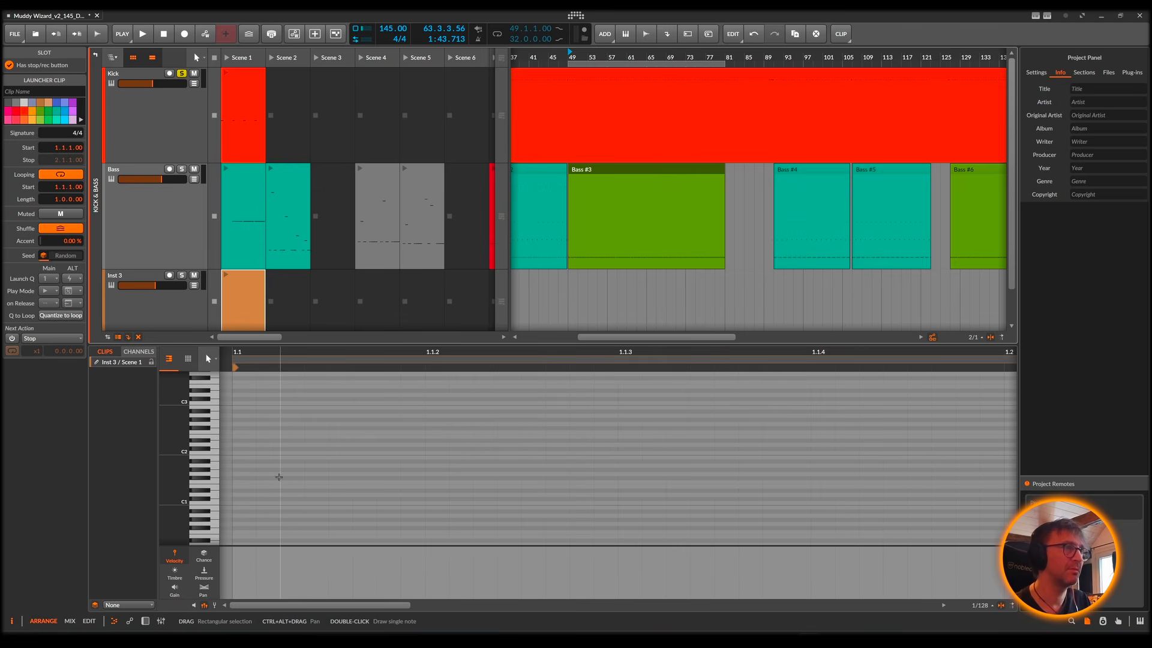
{"action": "left_click", "coordinate": [298, 459]}
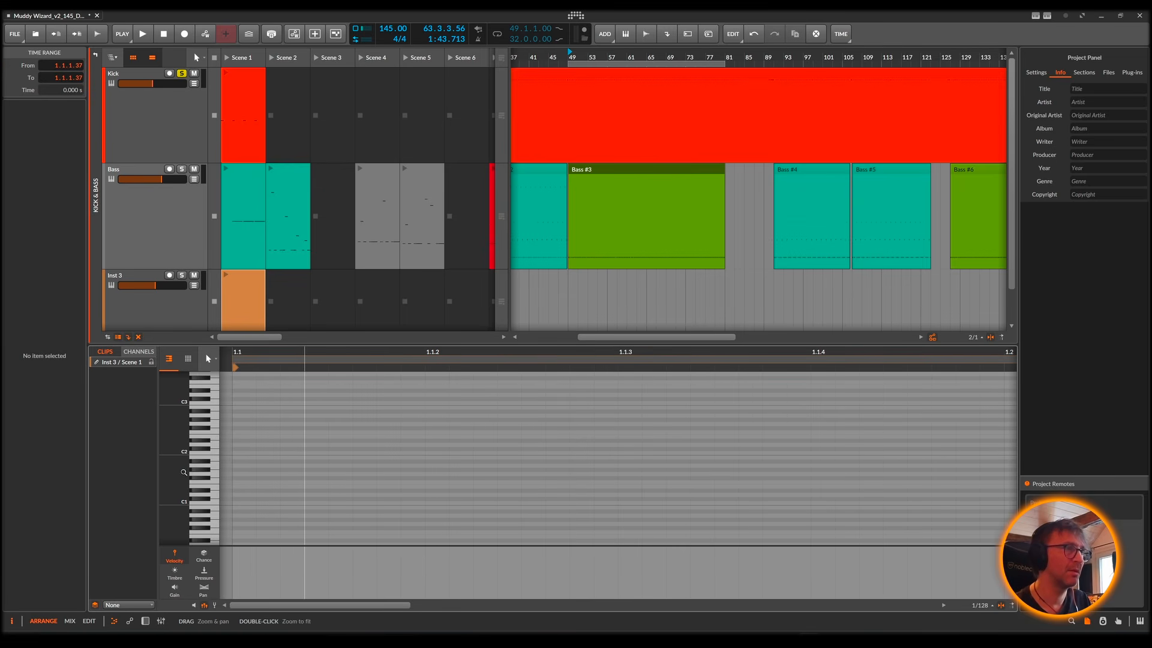
{"action": "left_click_drag", "start_coordinate": [184, 472], "coordinate": [205, 486]}
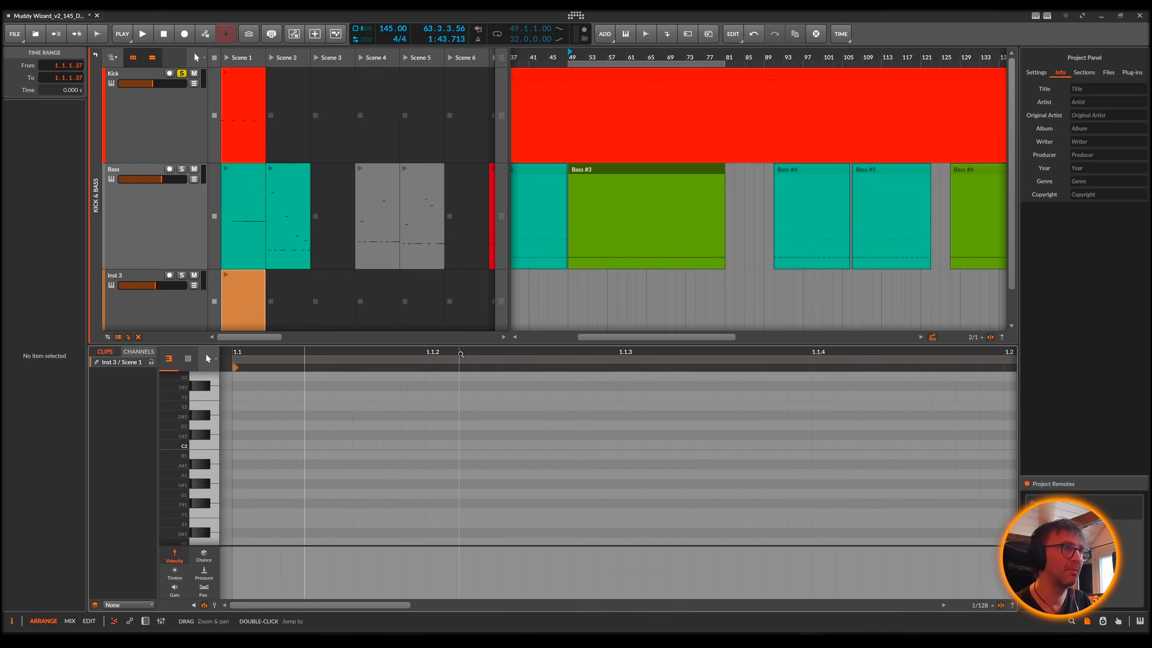
Step: Turn off snapping to grid offset and to events for the new clip's note editor
{"action": "left_click", "coordinate": [980, 605]}
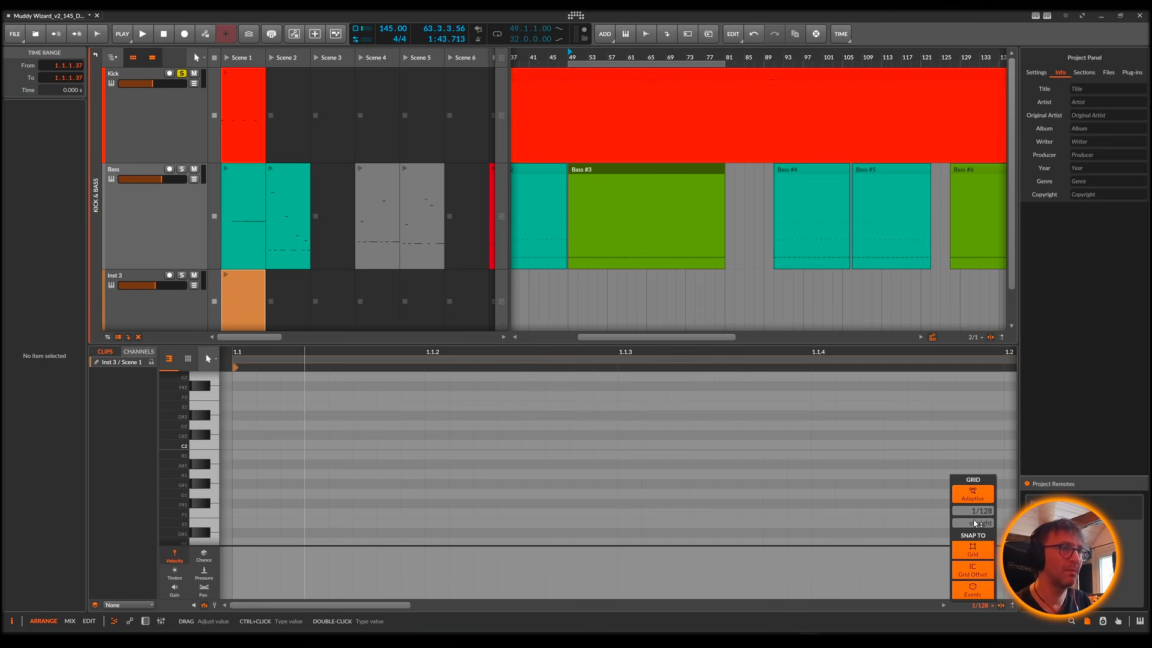
{"action": "left_click", "coordinate": [973, 588]}
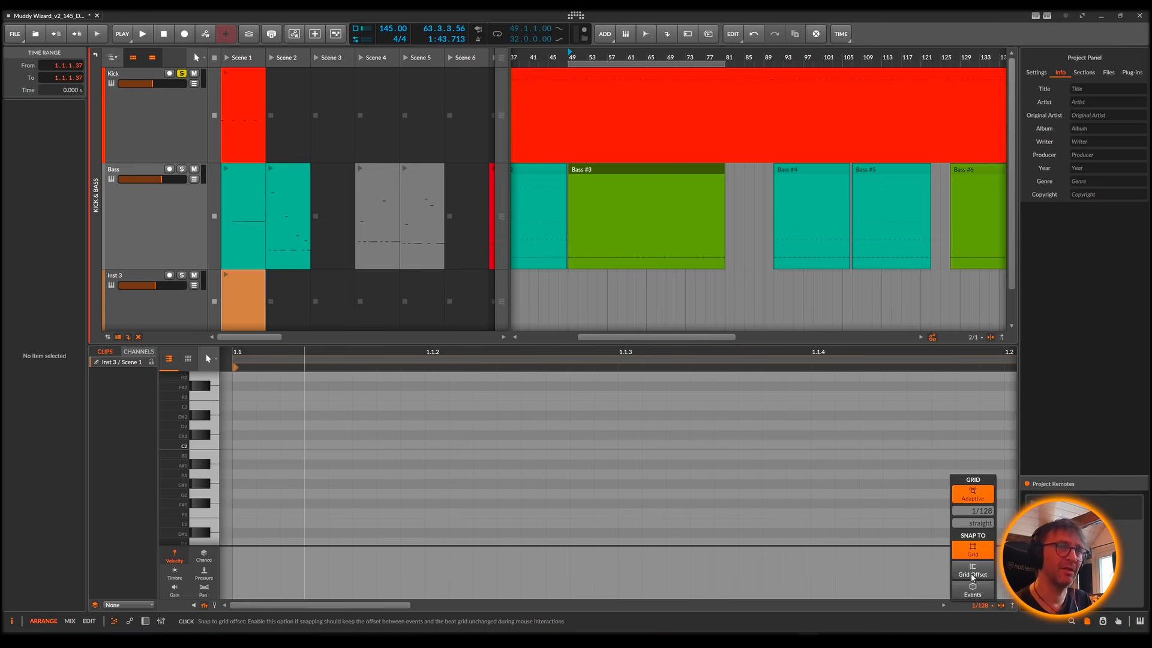
{"action": "left_click", "coordinate": [978, 574]}
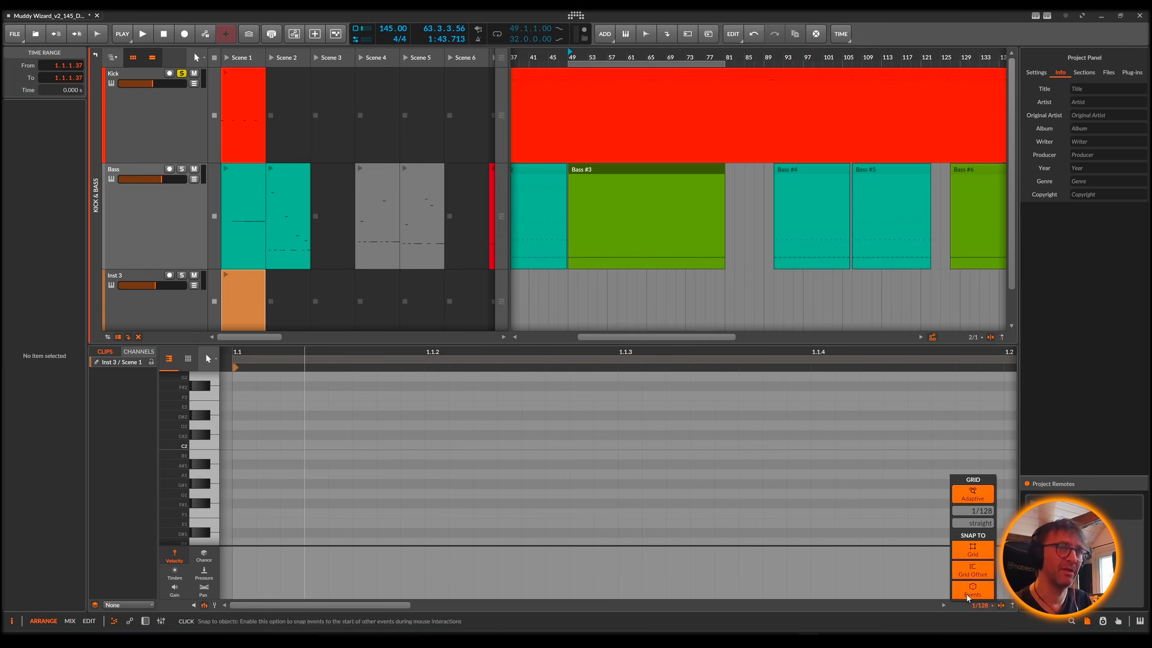
{"action": "left_click", "coordinate": [977, 573]}
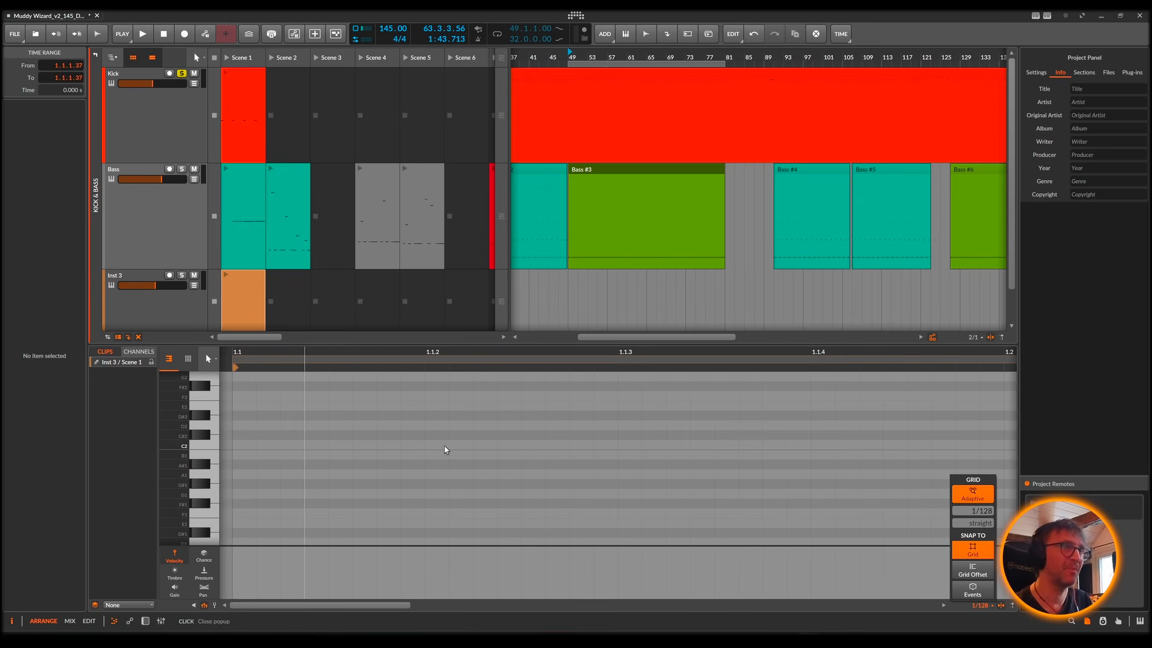
{"action": "left_click", "coordinate": [554, 447]}
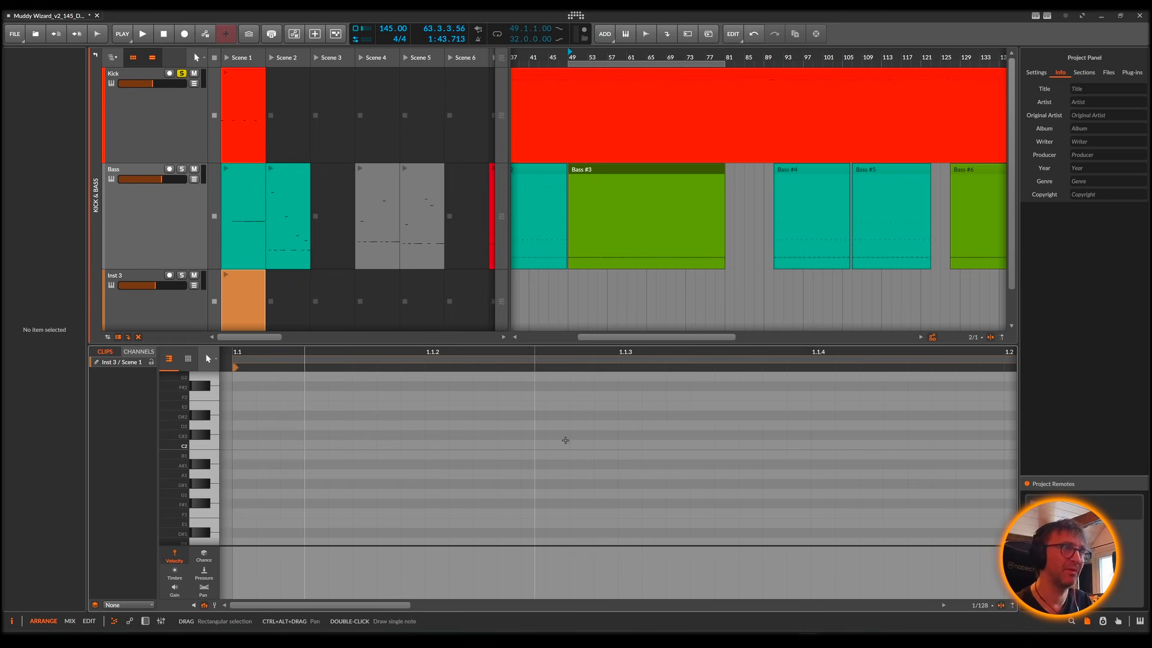
Step: Shorten the clip's loop to one beat and draw three 1/16 D#2 notes starting at 1.1.2, 1.1.3 and 1.1.4
{"action": "left_click_drag", "start_coordinate": [521, 353], "coordinate": [419, 333]}
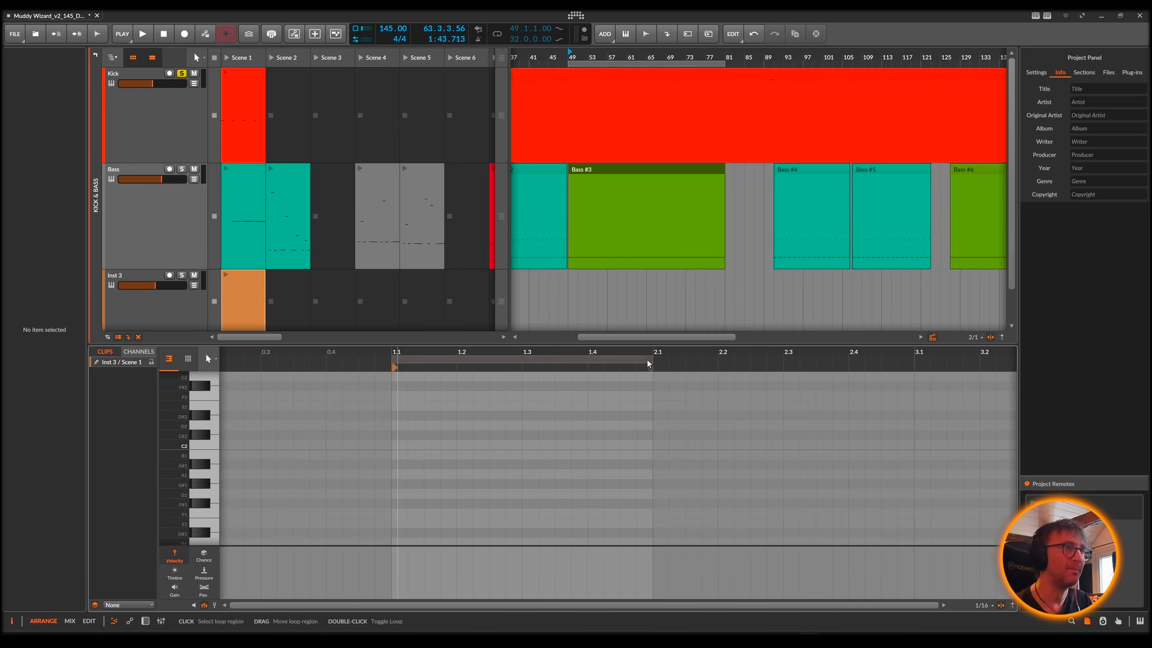
{"action": "left_click_drag", "start_coordinate": [647, 366], "coordinate": [456, 366]}
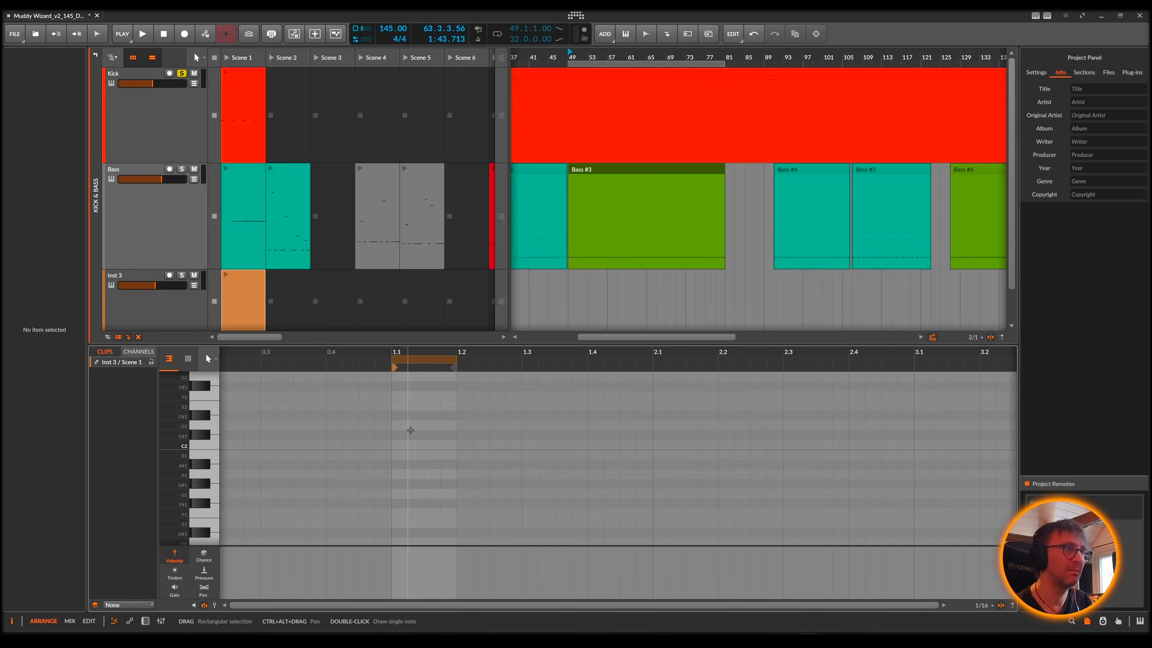
{"action": "double_click", "coordinate": [414, 415]}
{"action": "double_click", "coordinate": [431, 415]}
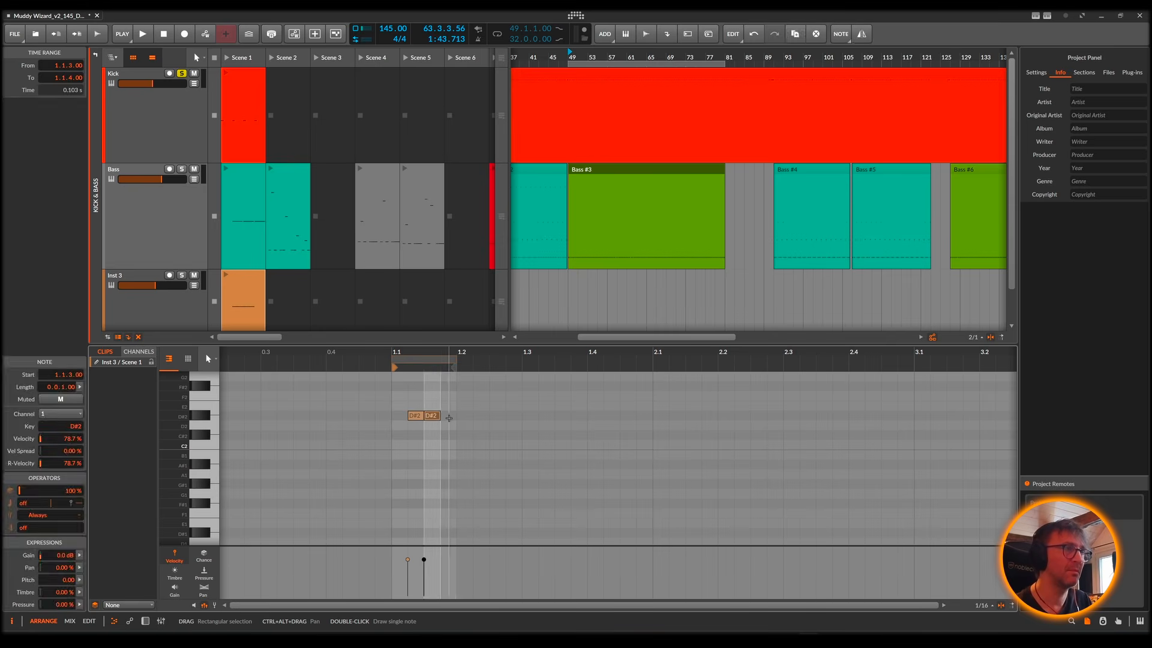
{"action": "double_click", "coordinate": [448, 415]}
Step: Insert the Poly Grid preset Psytrance Bass BC V1 after the Note Transpose device on the new track
{"action": "left_click", "coordinate": [156, 308]}
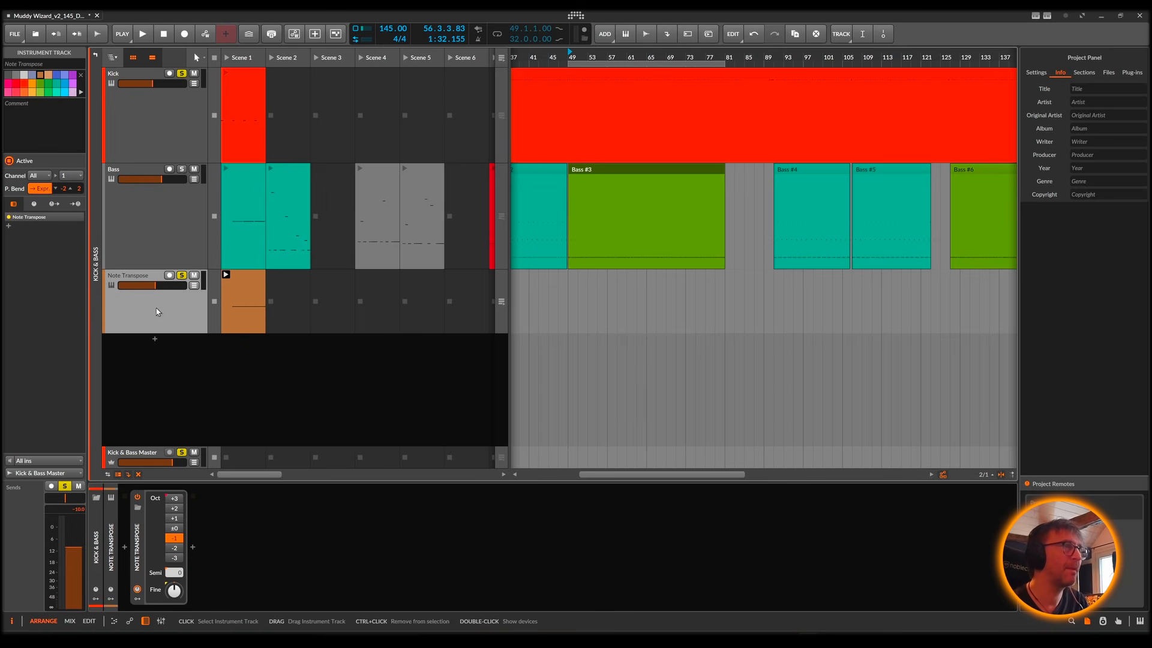
{"action": "double_click", "coordinate": [243, 543]}
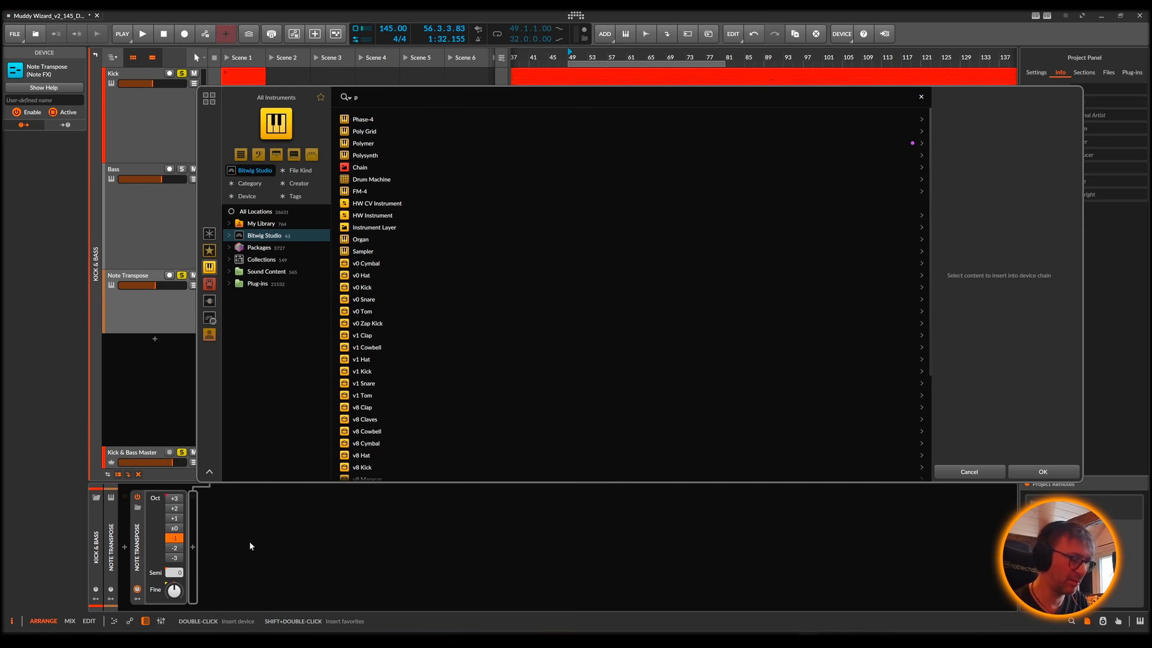
{"action": "type", "text": "po"}
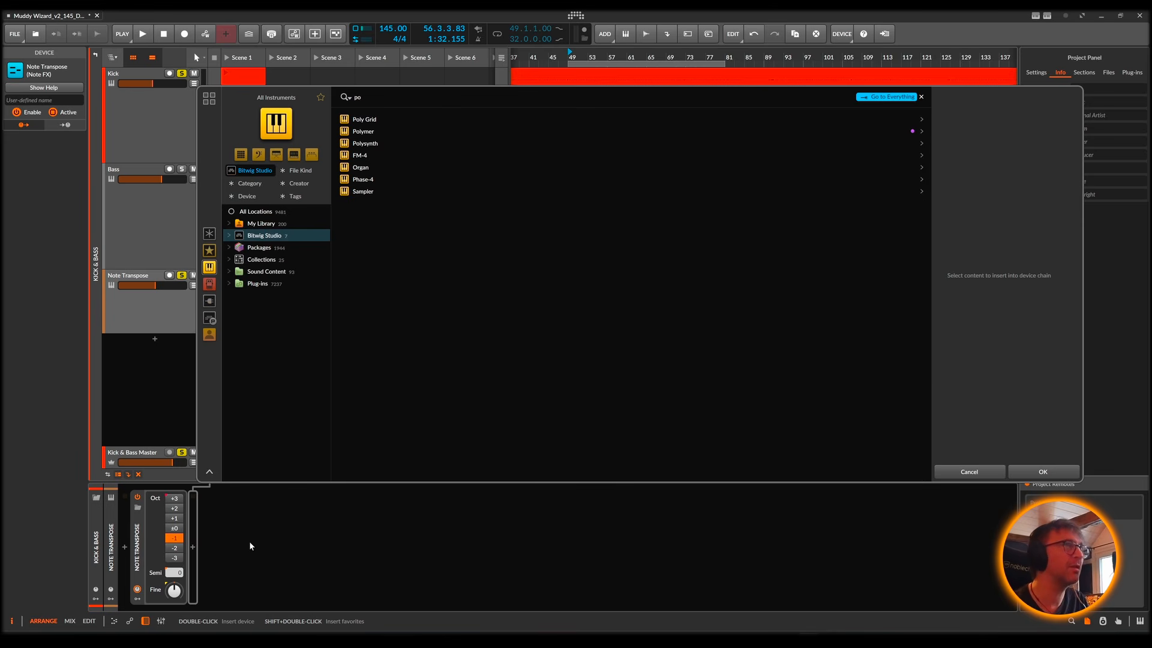
{"action": "left_click", "coordinate": [380, 118]}
{"action": "left_click", "coordinate": [918, 120]}
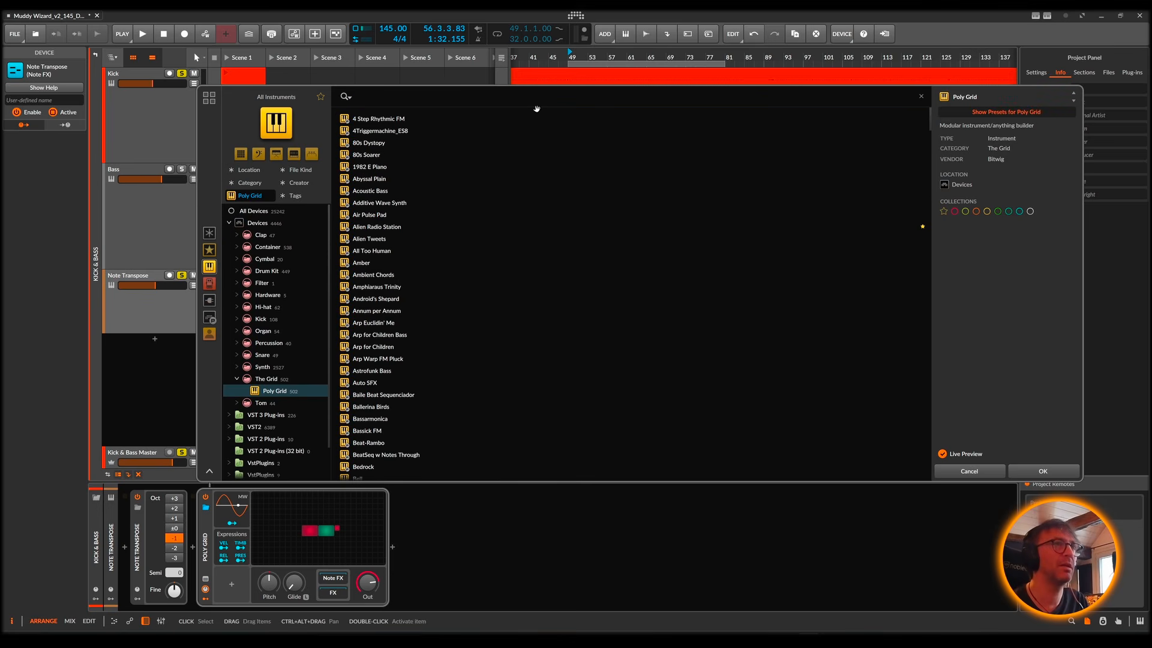
{"action": "type", "text": "psy"}
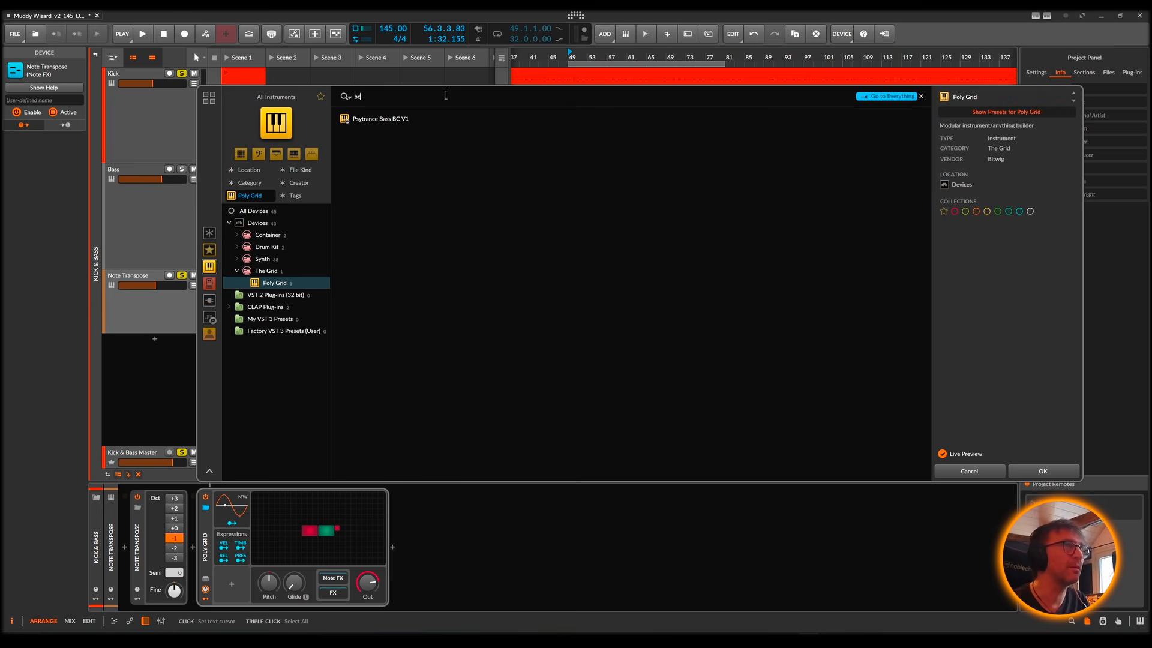
{"action": "double_click", "coordinate": [403, 119]}
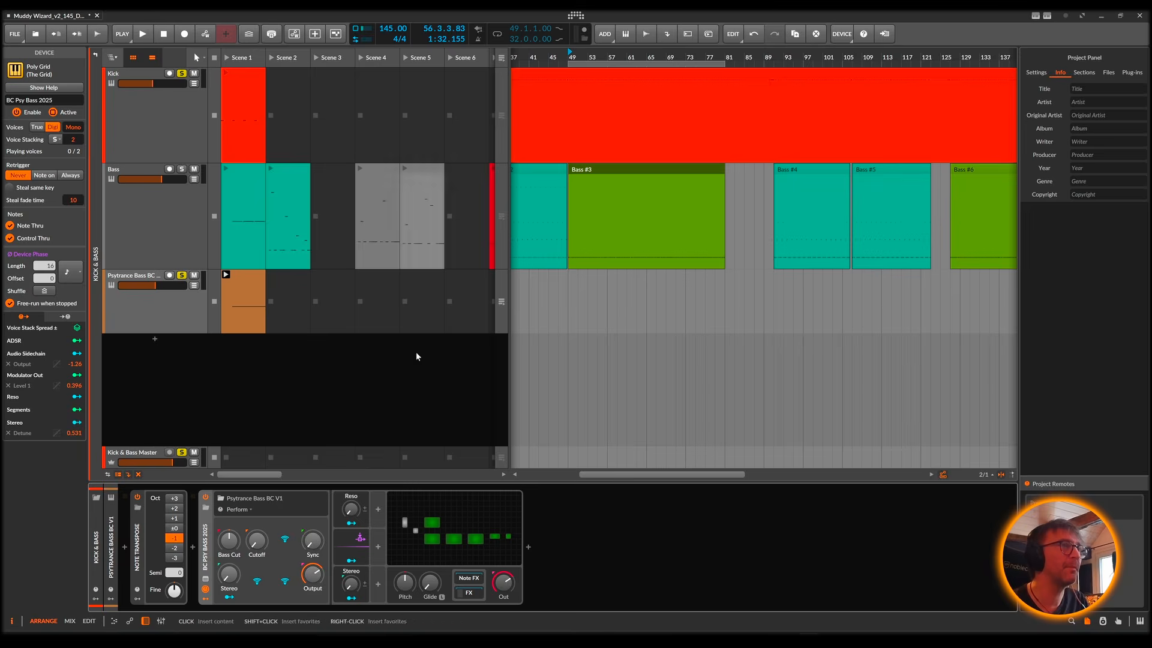
Step: Open the Psytrance Bass BC V1 grid patch and examine which parameters the velocity-driven Modulator Out controls
{"action": "left_click", "coordinate": [454, 535]}
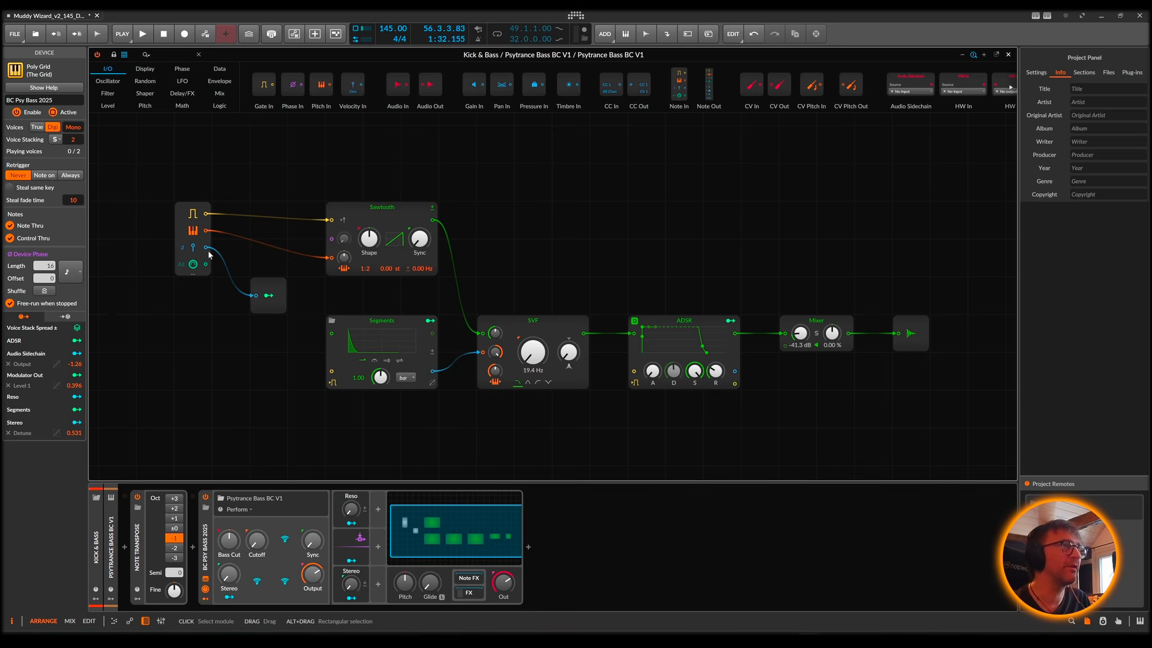
{"action": "left_click", "coordinate": [270, 299]}
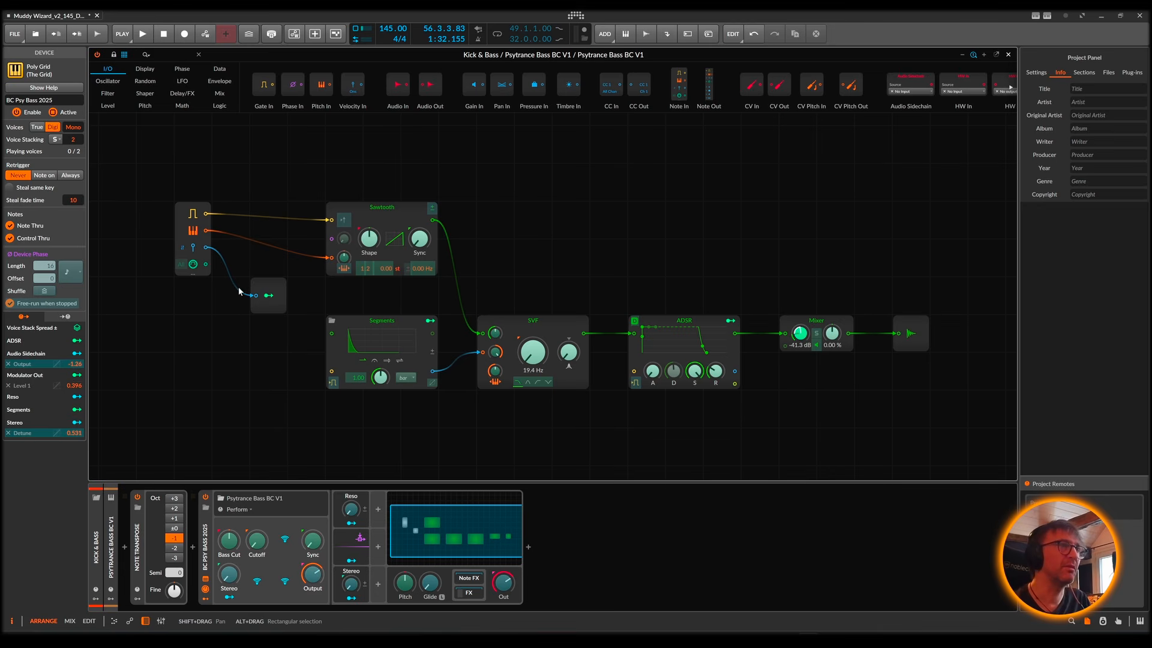
{"action": "left_click", "coordinate": [268, 296]}
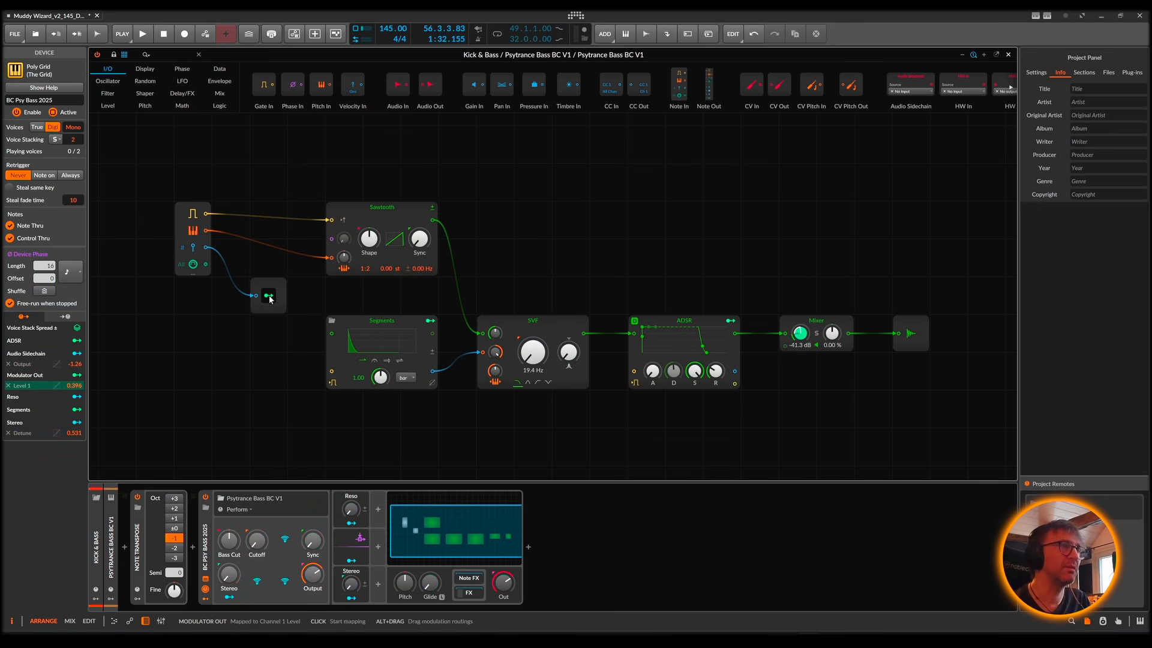
{"action": "left_click", "coordinate": [1009, 54]}
Step: Play the new bass clip together with the Kick and set its first note's velocity to 46.2 %
{"action": "left_click", "coordinate": [235, 296]}
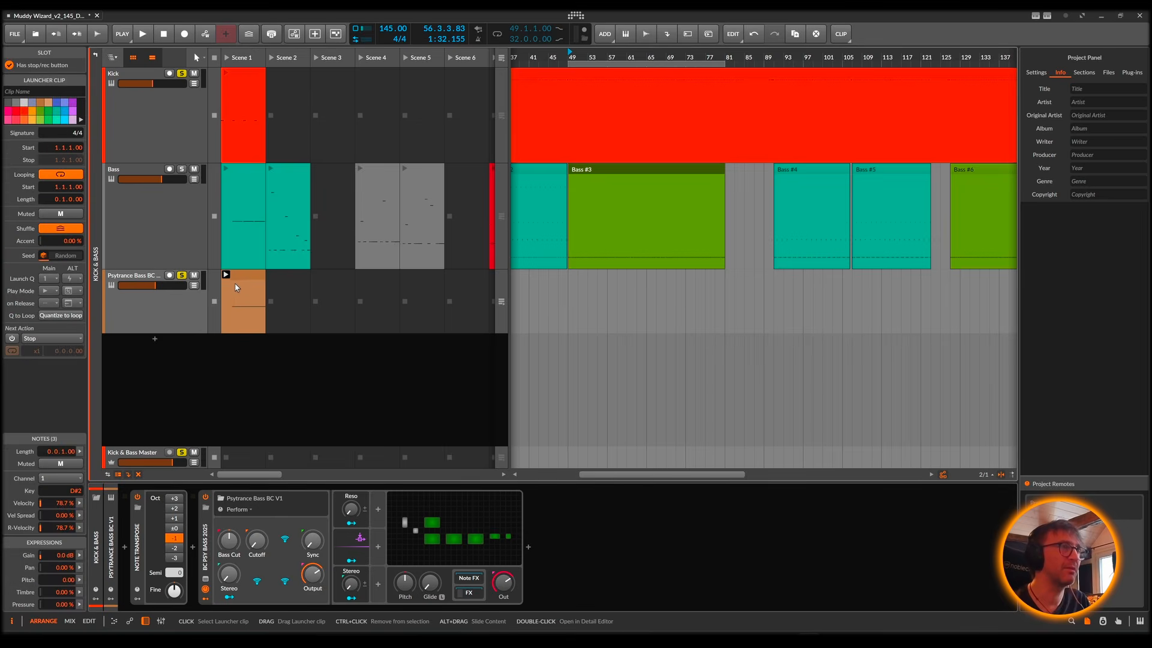
{"action": "left_click", "coordinate": [226, 274]}
{"action": "double_click", "coordinate": [244, 283]}
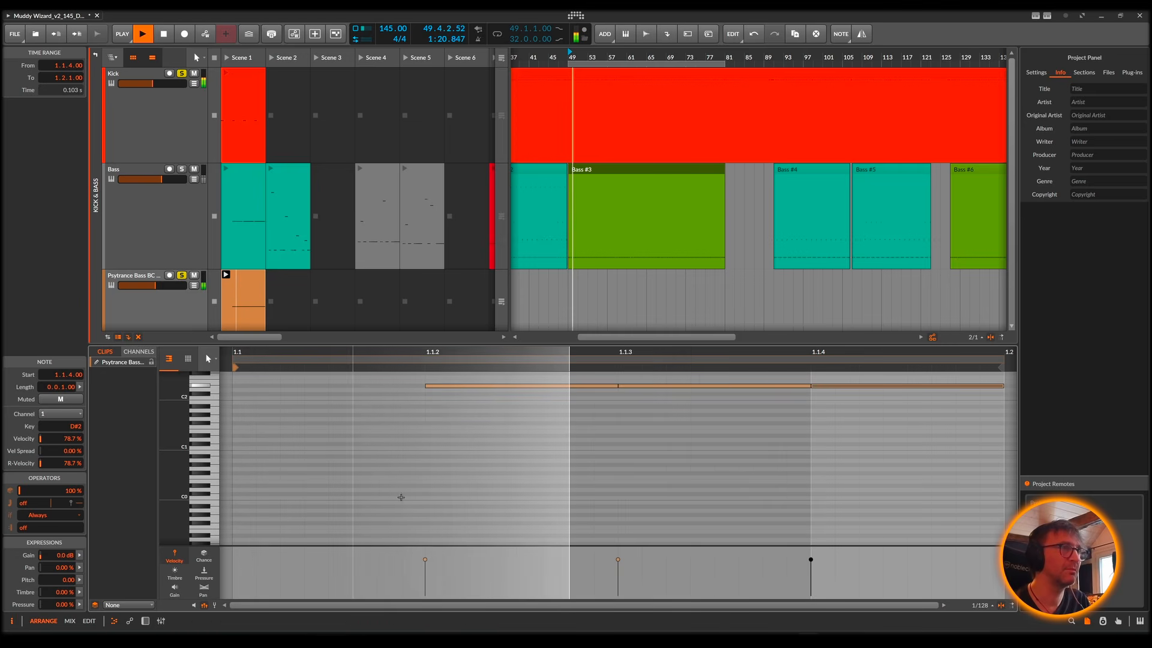
{"action": "left_click_drag", "start_coordinate": [426, 558], "coordinate": [425, 577]}
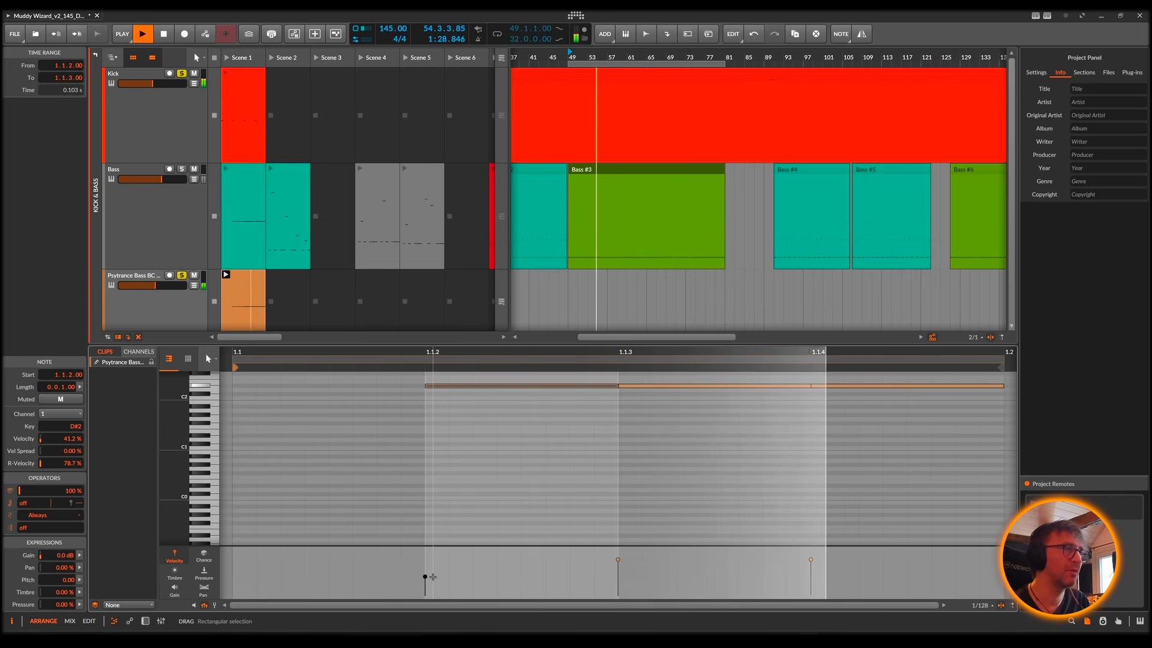
{"action": "left_click_drag", "start_coordinate": [426, 576], "coordinate": [425, 574]}
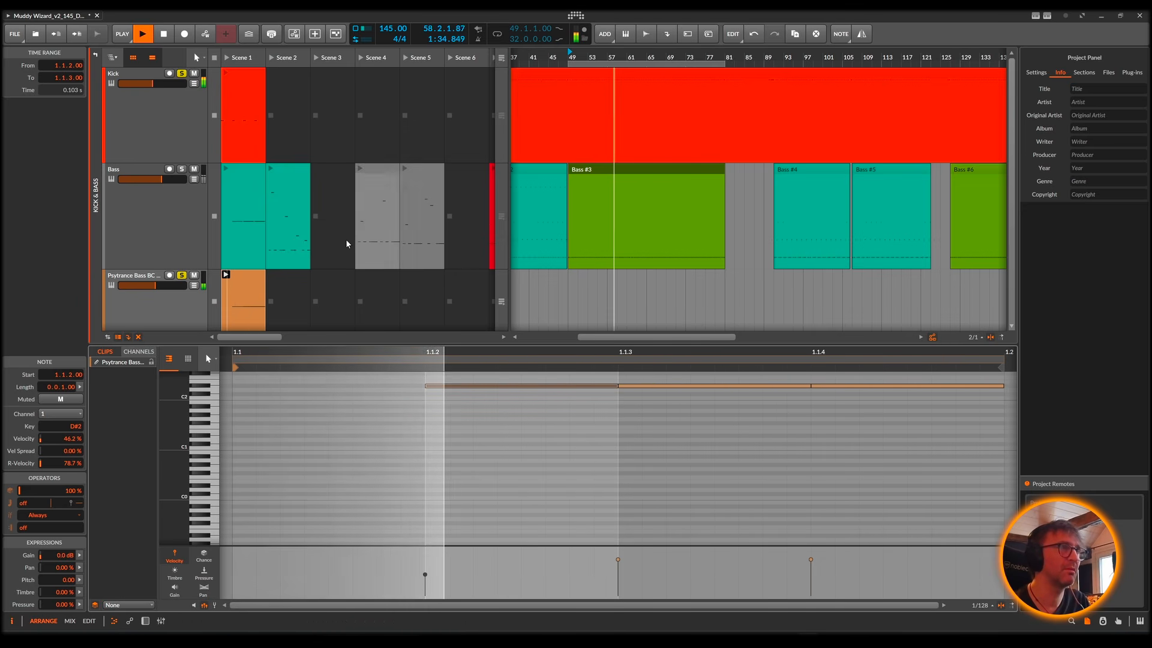
{"action": "key", "text": "space"}
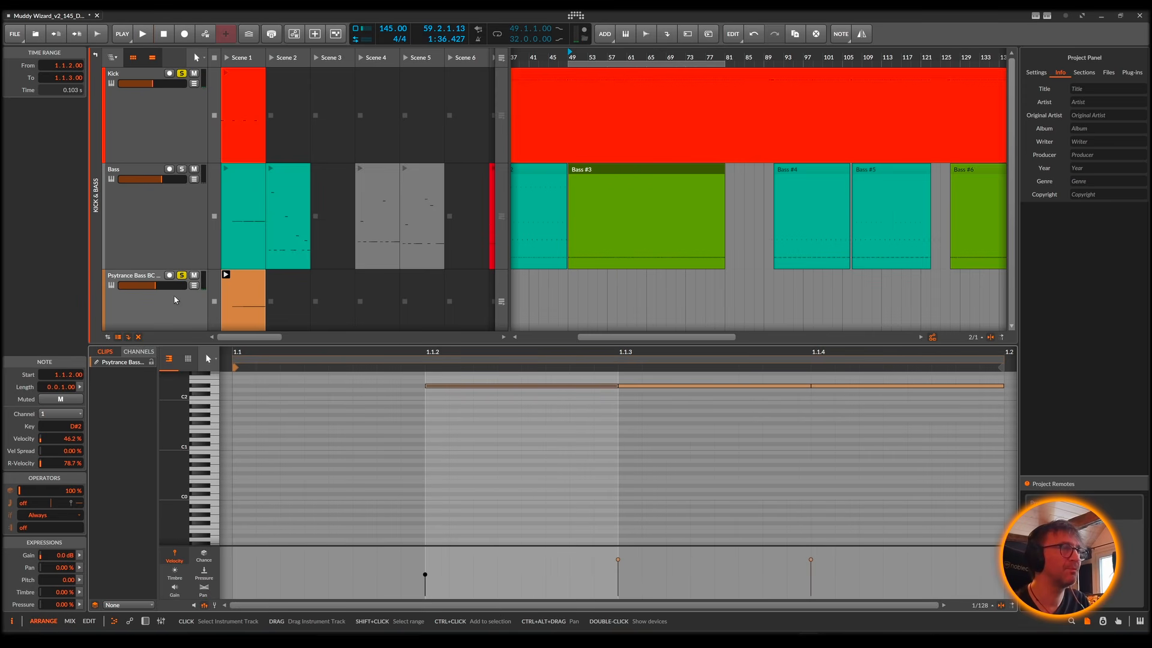
Step: Reopen the Psytrance Bass BC V1 grid patch and show the Segments envelope's curve in its enlarged editor
{"action": "double_click", "coordinate": [178, 309]}
{"action": "double_click", "coordinate": [440, 506]}
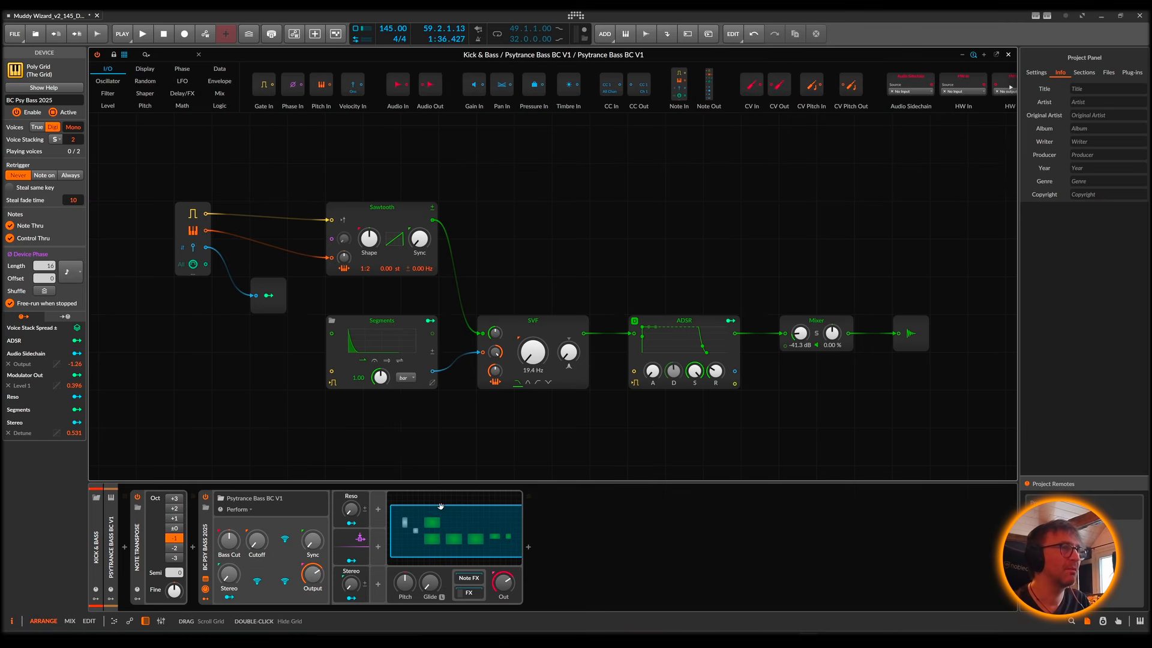
{"action": "left_click", "coordinate": [388, 341]}
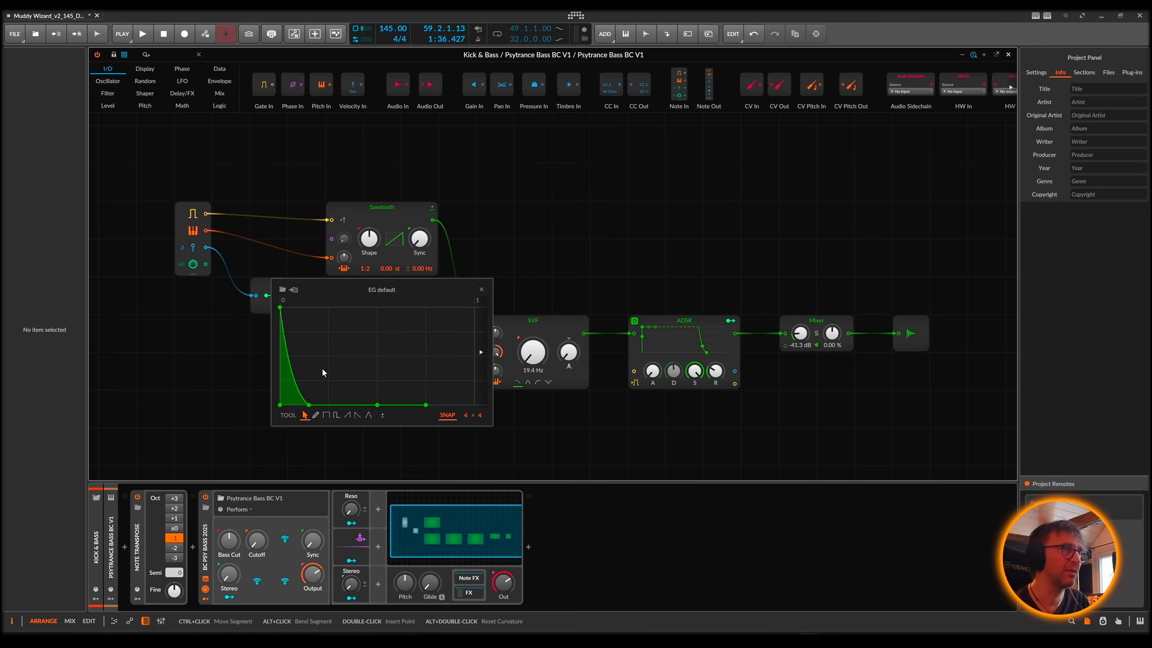
Step: Play the bass while nudging the end point of the Segments envelope's decay slightly, and close the enlarged curve editor
{"action": "key", "text": "space"}
{"action": "mouse_move", "coordinate": [309, 404]}
{"action": "left_mouse_down"}
{"action": "mouse_move", "coordinate": [291, 404]}
{"action": "mouse_move", "coordinate": [310, 404]}
{"action": "left_mouse_up"}
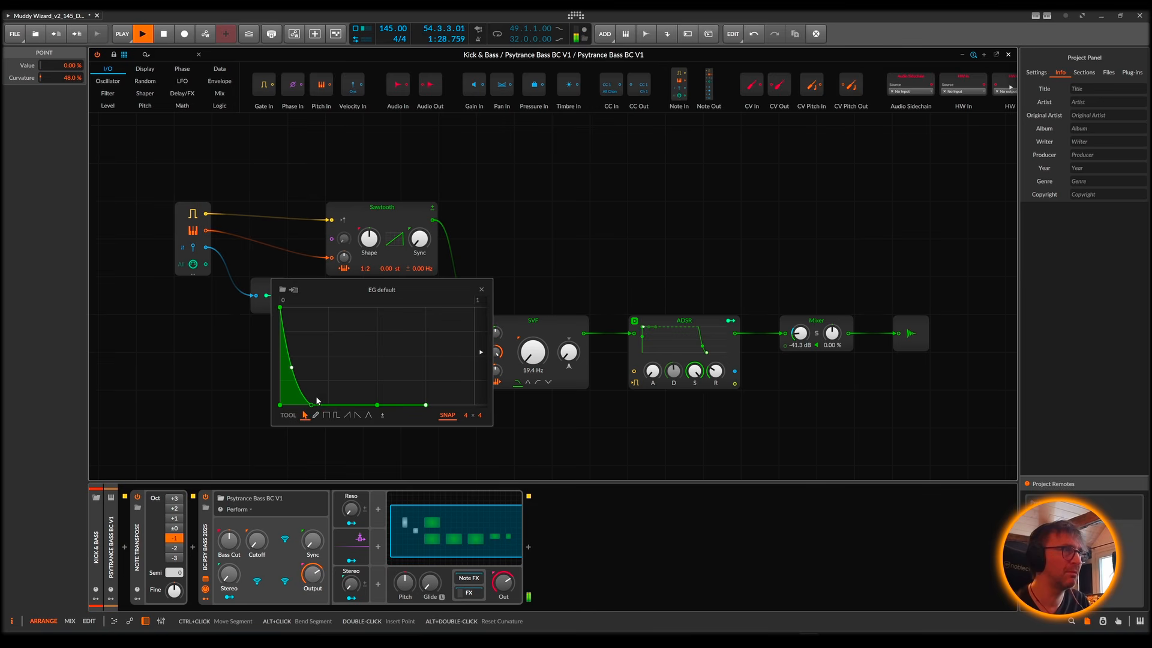
{"action": "left_click", "coordinate": [481, 289]}
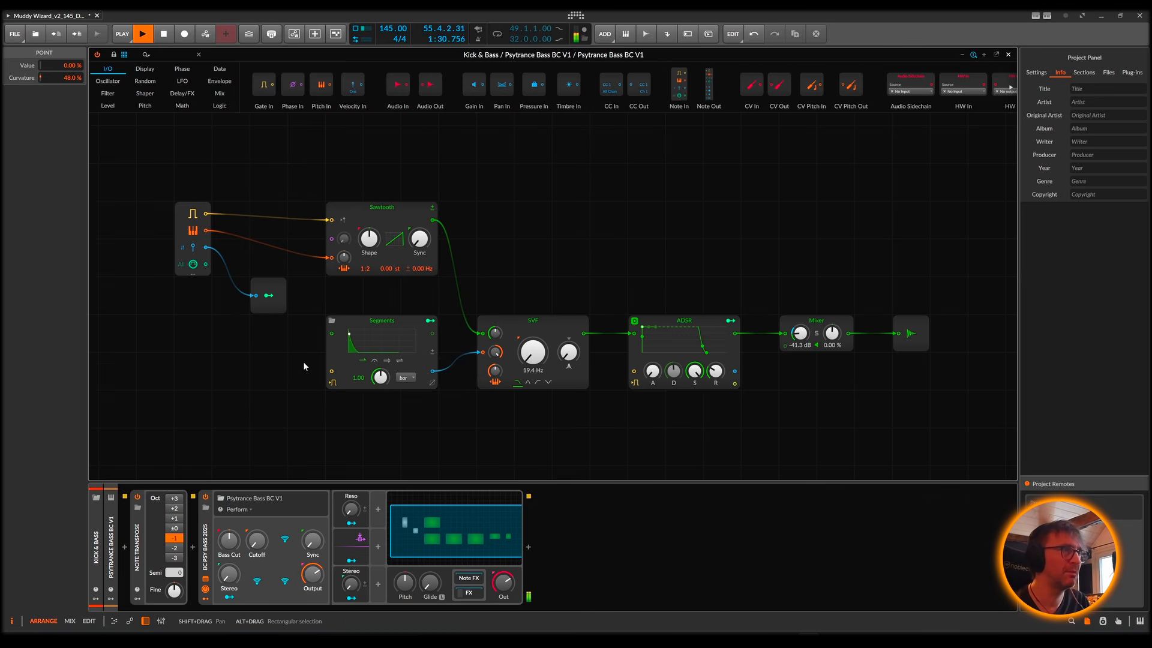
{"action": "key", "text": "space"}
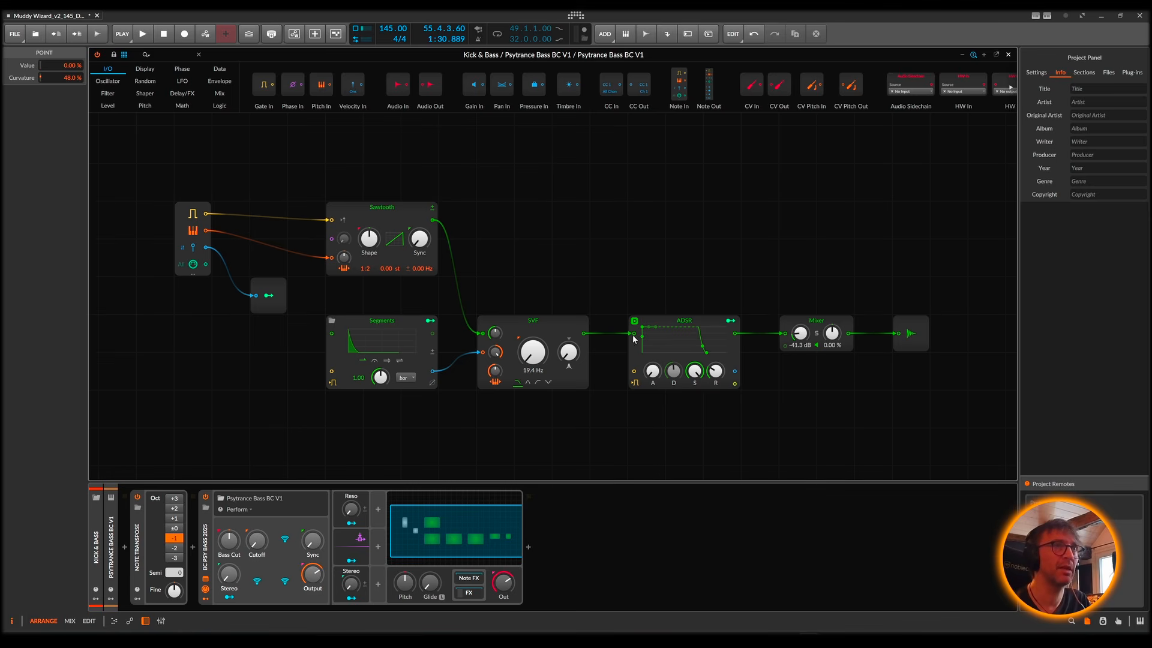
Step: Reopen the Psytrance Bass BC V1 grid patch to review its module chain once more, and return to the arrangement
{"action": "left_click", "coordinate": [1008, 55]}
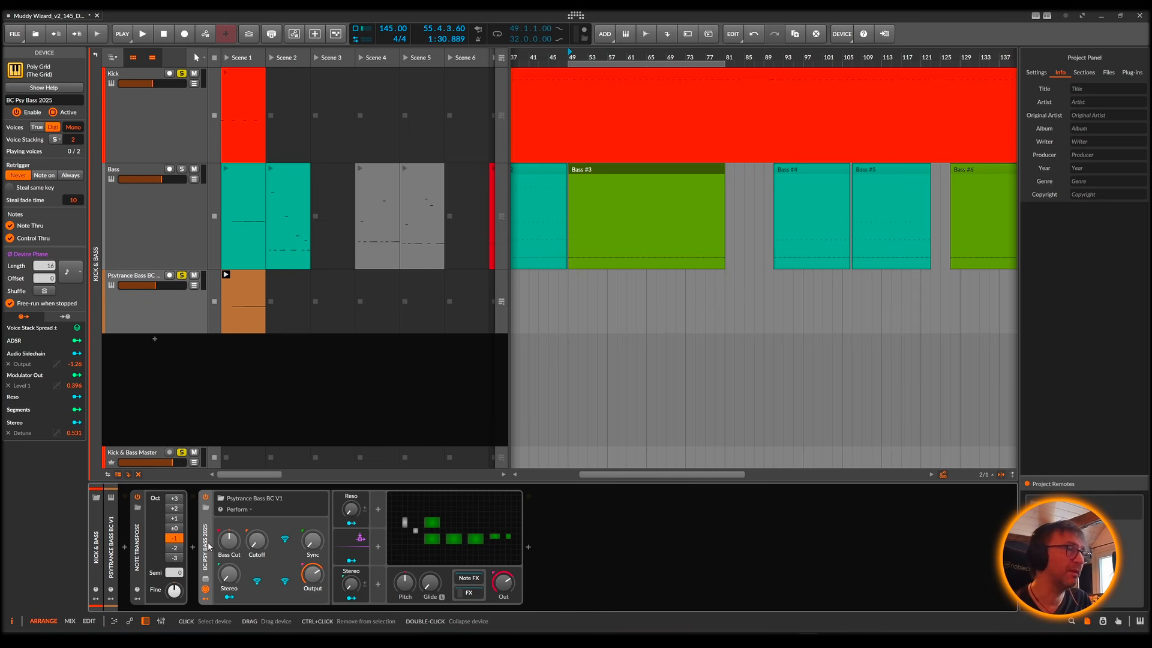
{"action": "left_click", "coordinate": [453, 541]}
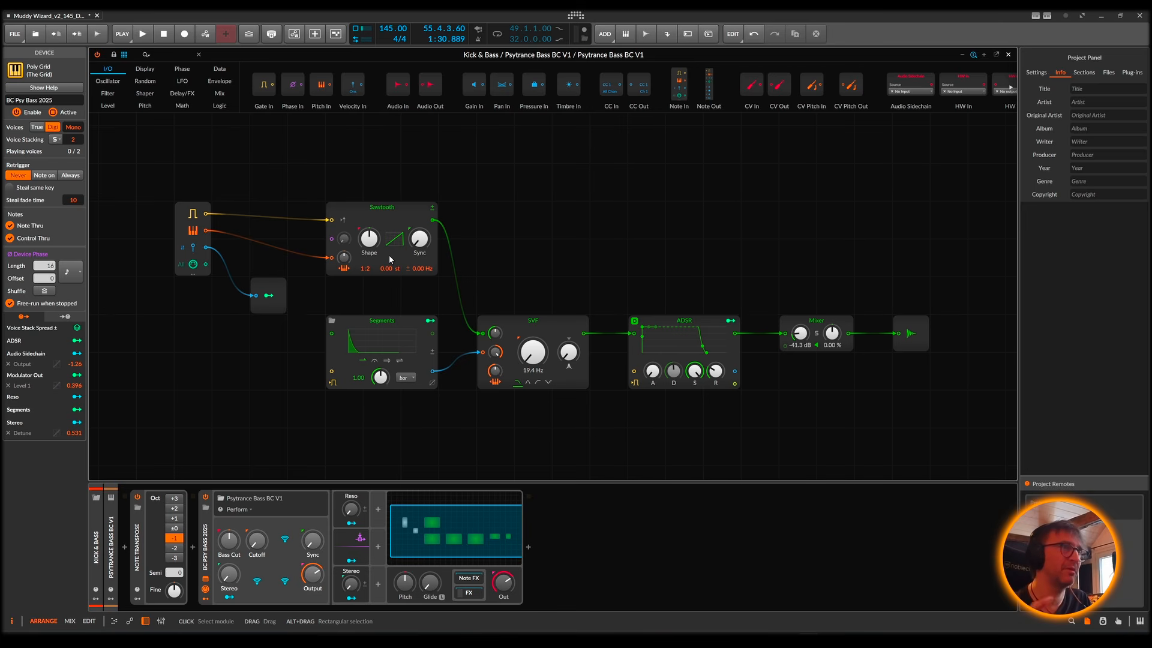
{"action": "left_click", "coordinate": [1008, 55]}
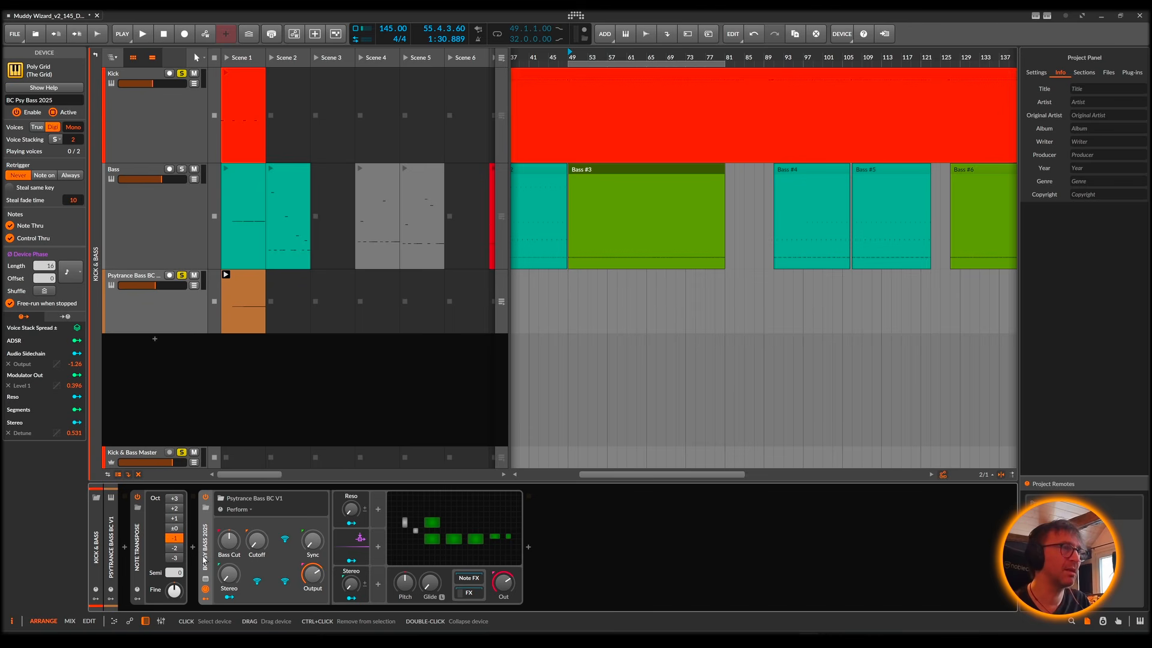
Step: Replace the Poly Grid device with the Phase-4 preset Psy Bass 2025 after the Note Transpose device
{"action": "key", "text": "Delete"}
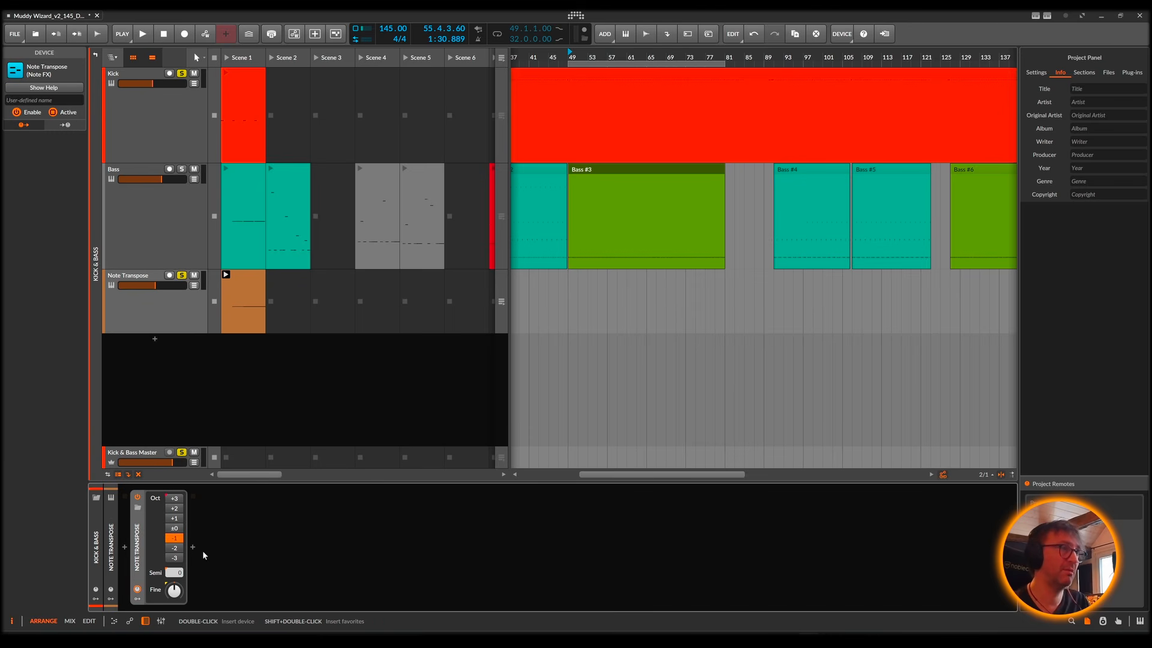
{"action": "double_click", "coordinate": [296, 547]}
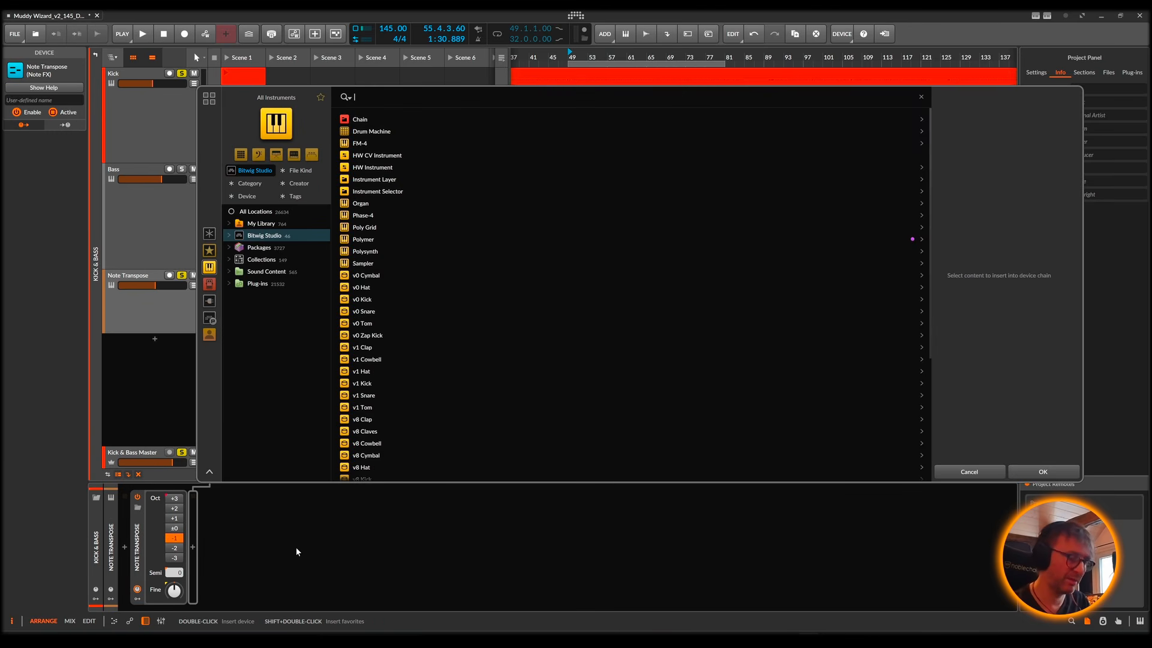
{"action": "type", "text": "phase"}
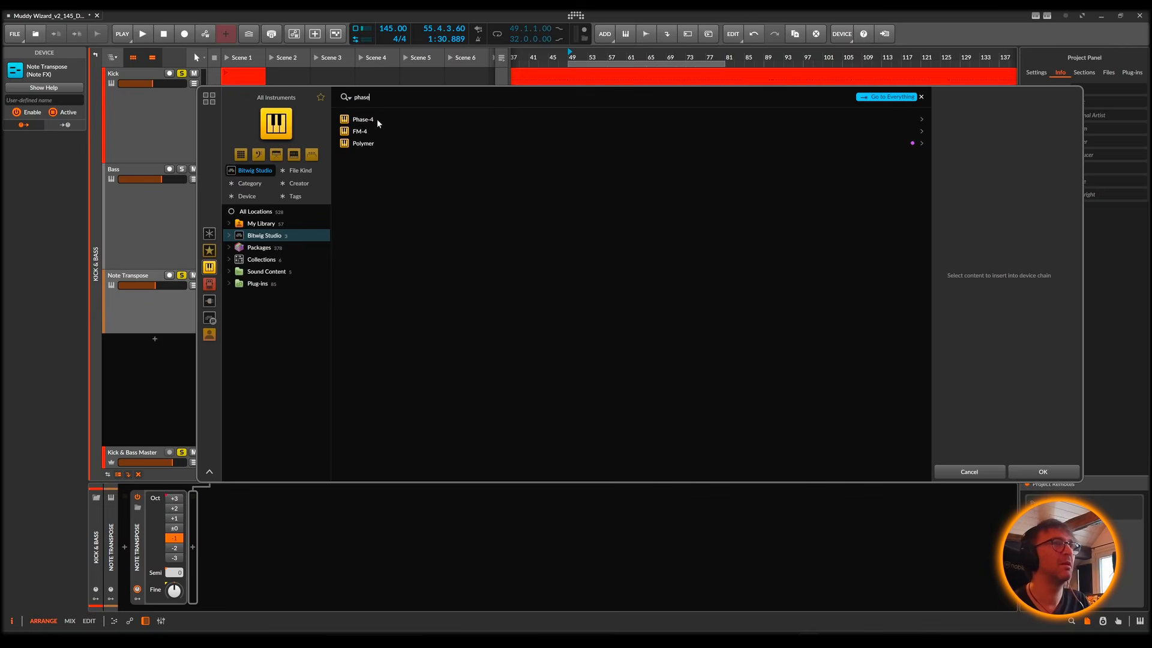
{"action": "left_click", "coordinate": [377, 118]}
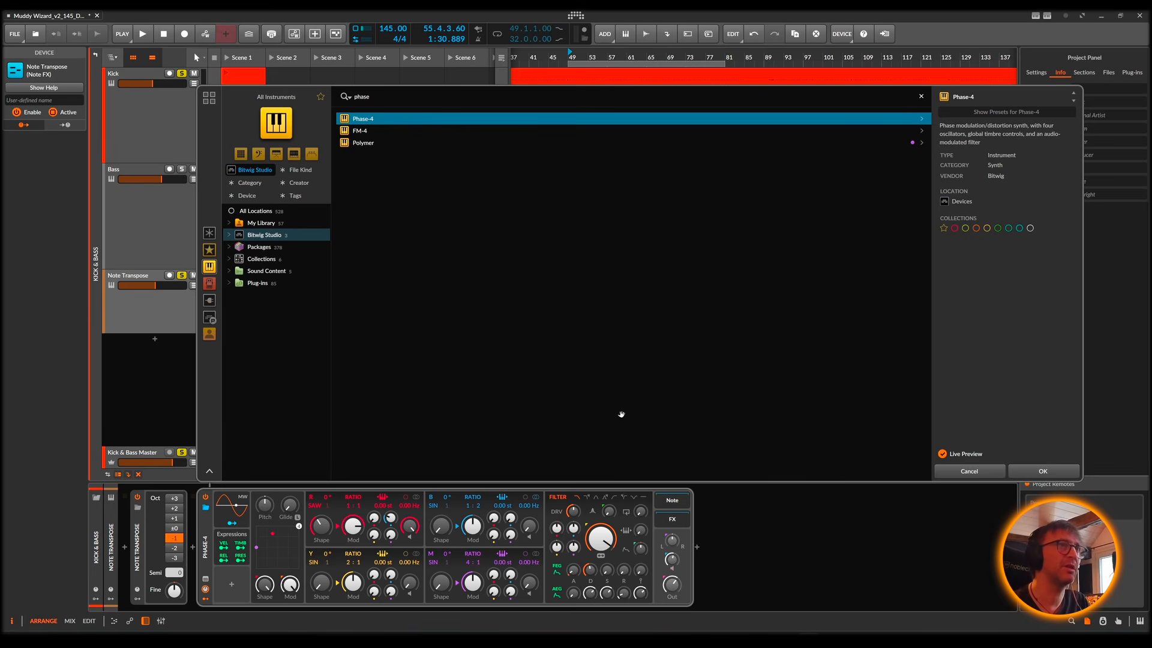
{"action": "left_click", "coordinate": [922, 120]}
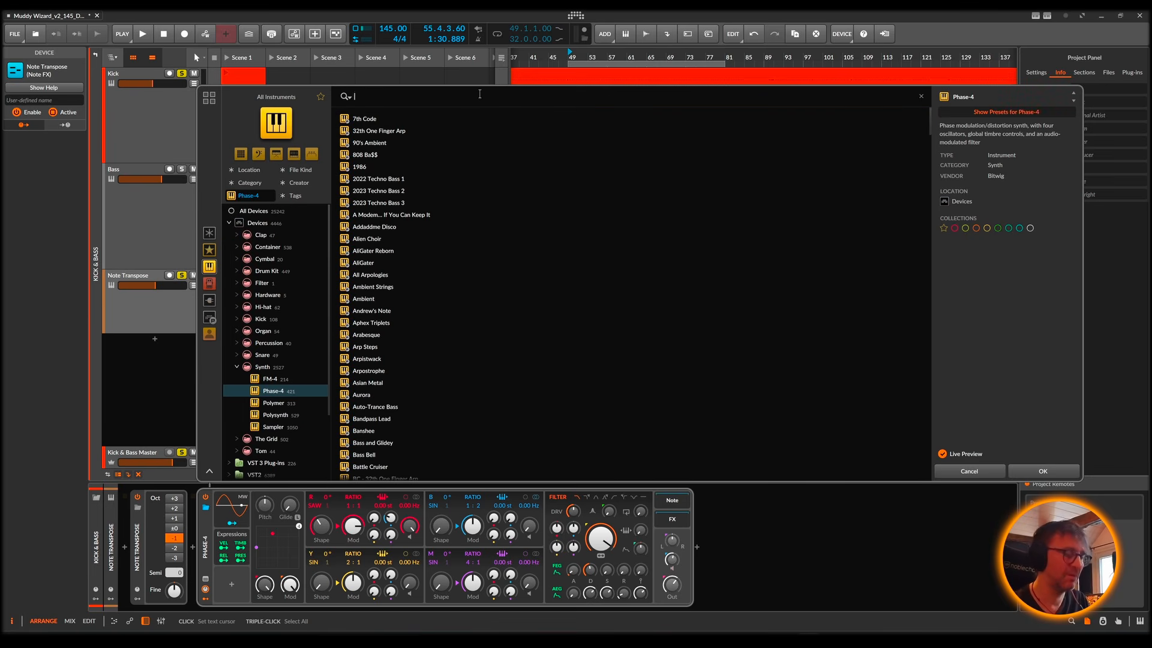
{"action": "type", "text": "20"}
{"action": "double_click", "coordinate": [378, 155]}
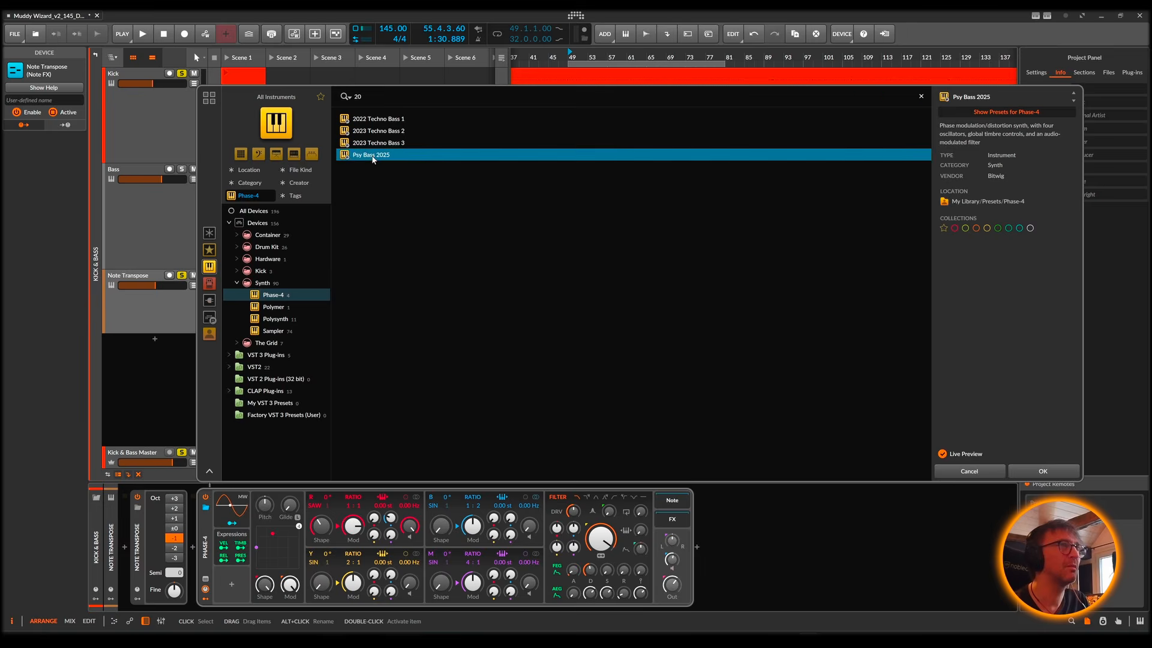
Step: Play the Phase-4 bass with the Kick and set Note Transpose to -2 octaves
{"action": "key", "text": "space"}
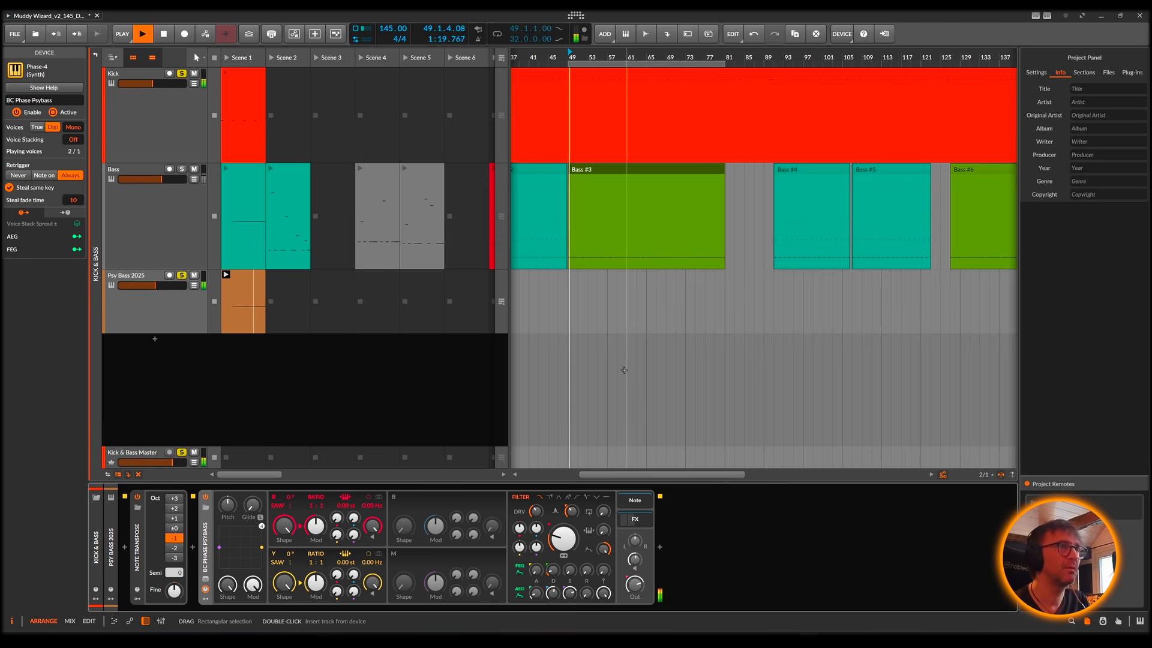
{"action": "left_click", "coordinate": [174, 547]}
{"action": "key", "text": "space"}
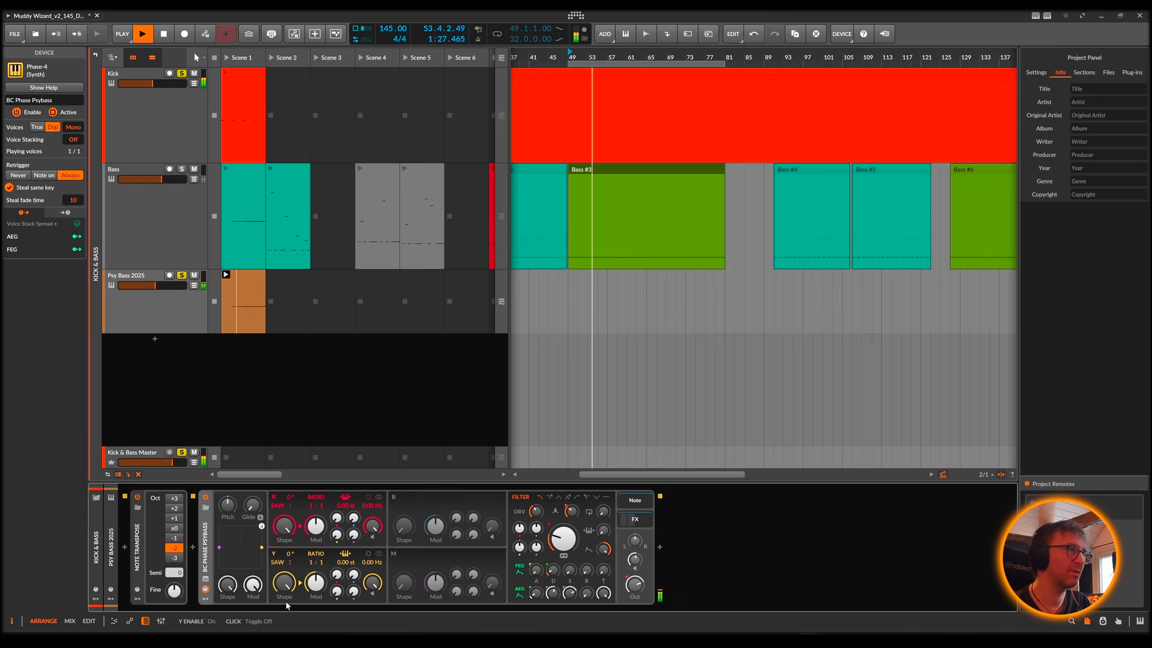
Step: Examine Phase-4's Y oscillator level, filter frequency and filter envelope amount while the bass plays
{"action": "left_click_drag", "start_coordinate": [372, 582], "coordinate": [372, 558]}
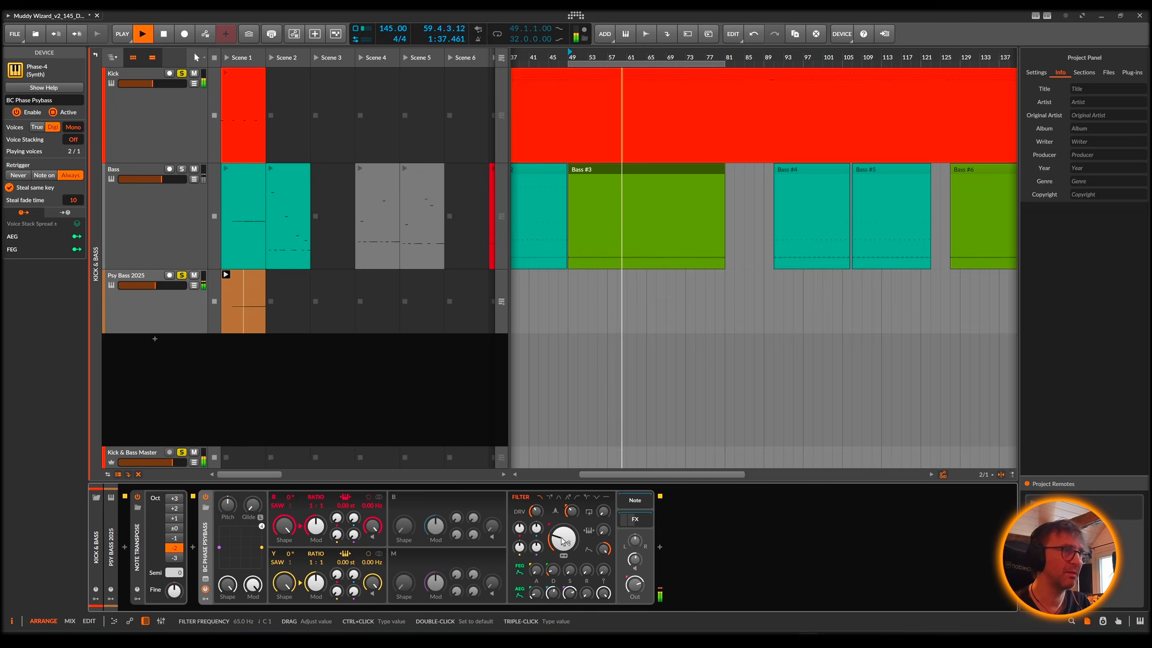
{"action": "left_click_drag", "start_coordinate": [562, 539], "coordinate": [562, 541]}
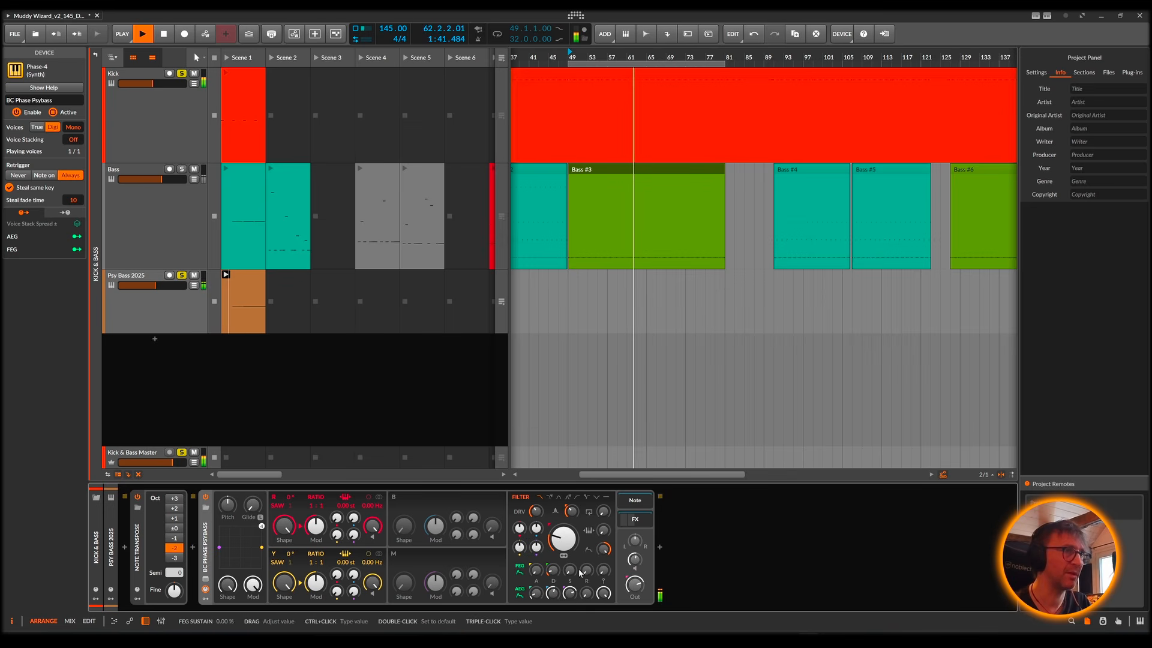
{"action": "left_click_drag", "start_coordinate": [604, 550], "coordinate": [604, 593]}
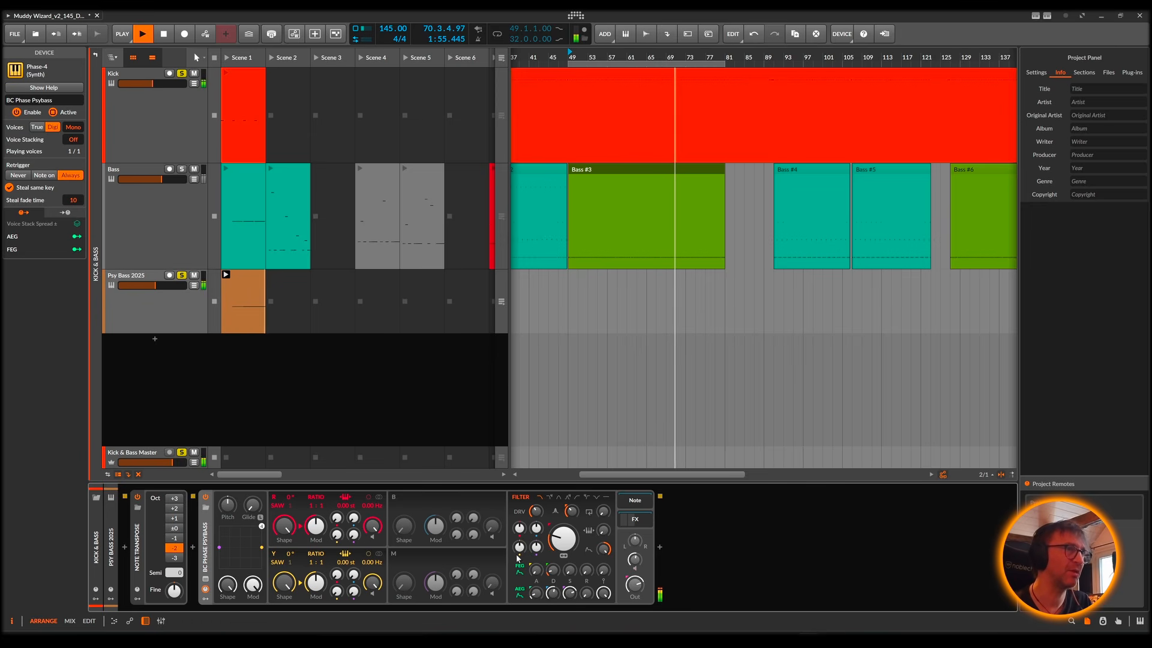
Step: Try Phase-4's B and M oscillators during playback, switch both off again and check the R-to-filter modulation amount
{"action": "left_click", "coordinate": [398, 501]}
{"action": "left_click", "coordinate": [394, 554]}
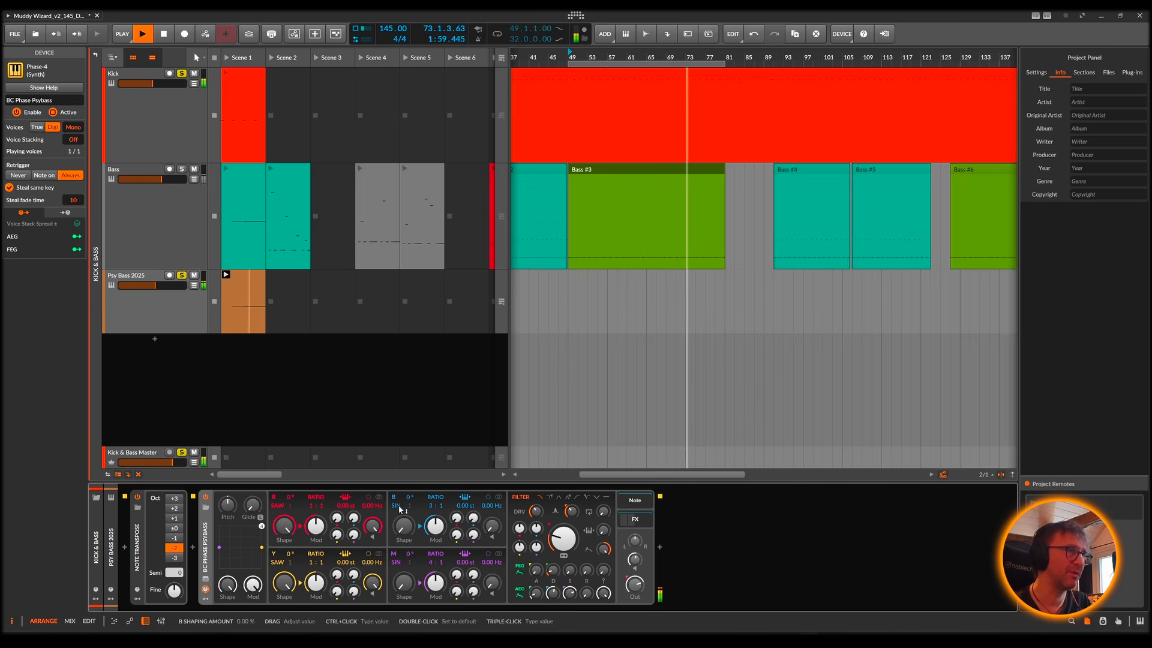
{"action": "left_click", "coordinate": [394, 499]}
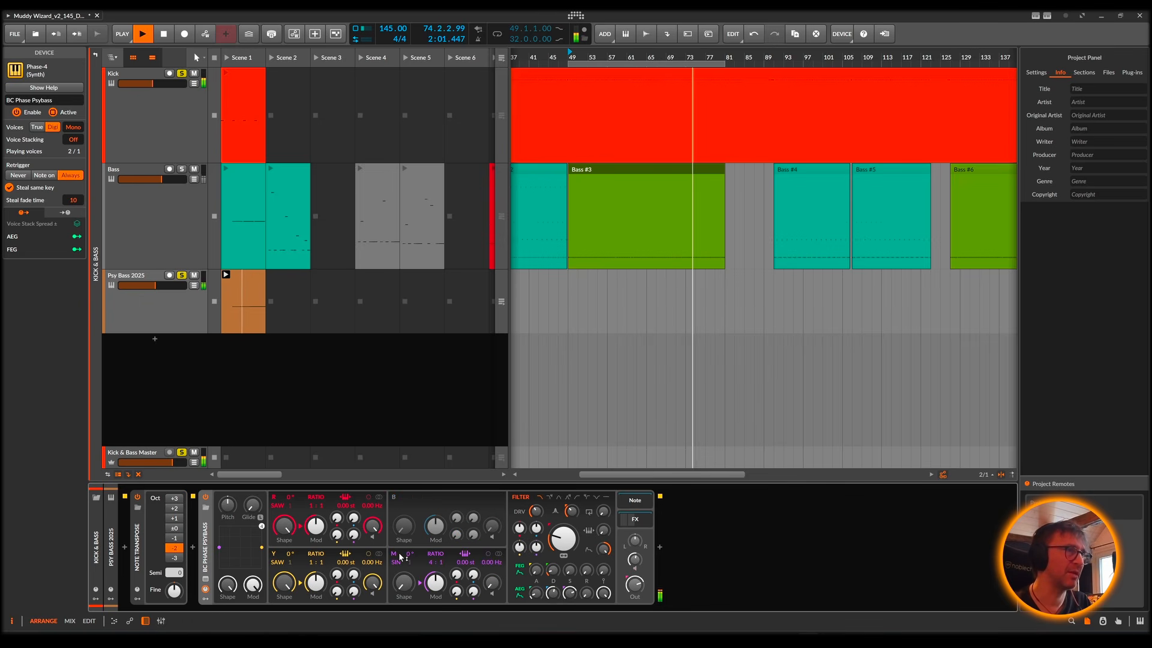
{"action": "left_click", "coordinate": [394, 553]}
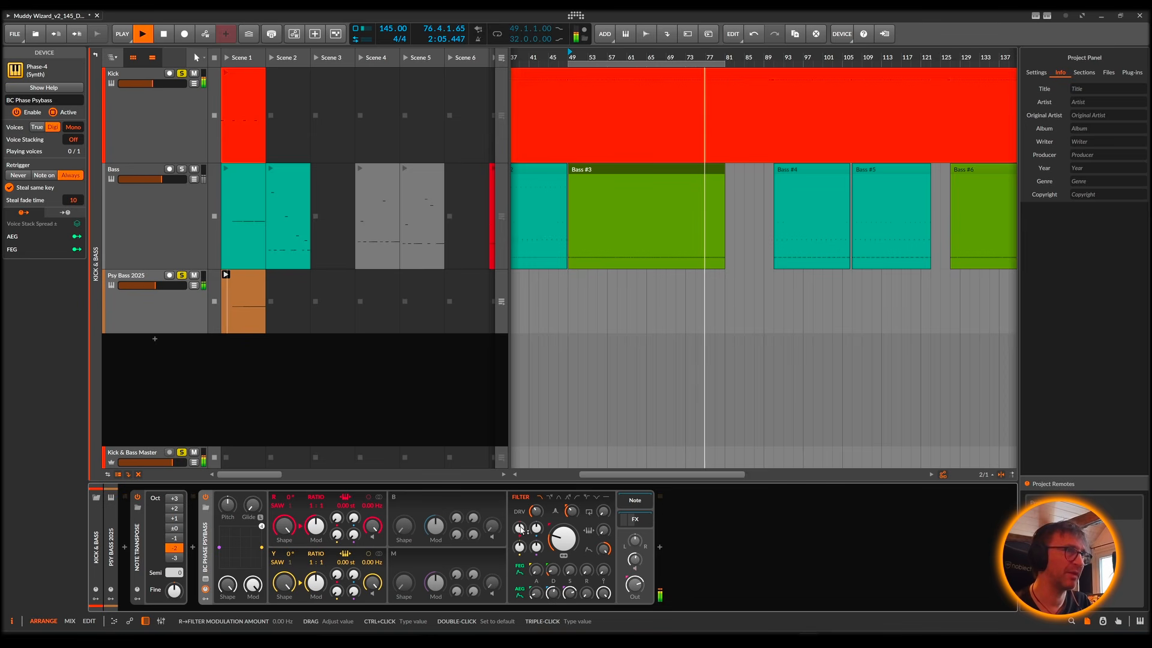
{"action": "mouse_move", "coordinate": [519, 527]}
{"action": "left_mouse_down"}
{"action": "mouse_move", "coordinate": [519, 542]}
{"action": "mouse_move", "coordinate": [520, 529]}
{"action": "left_mouse_up"}
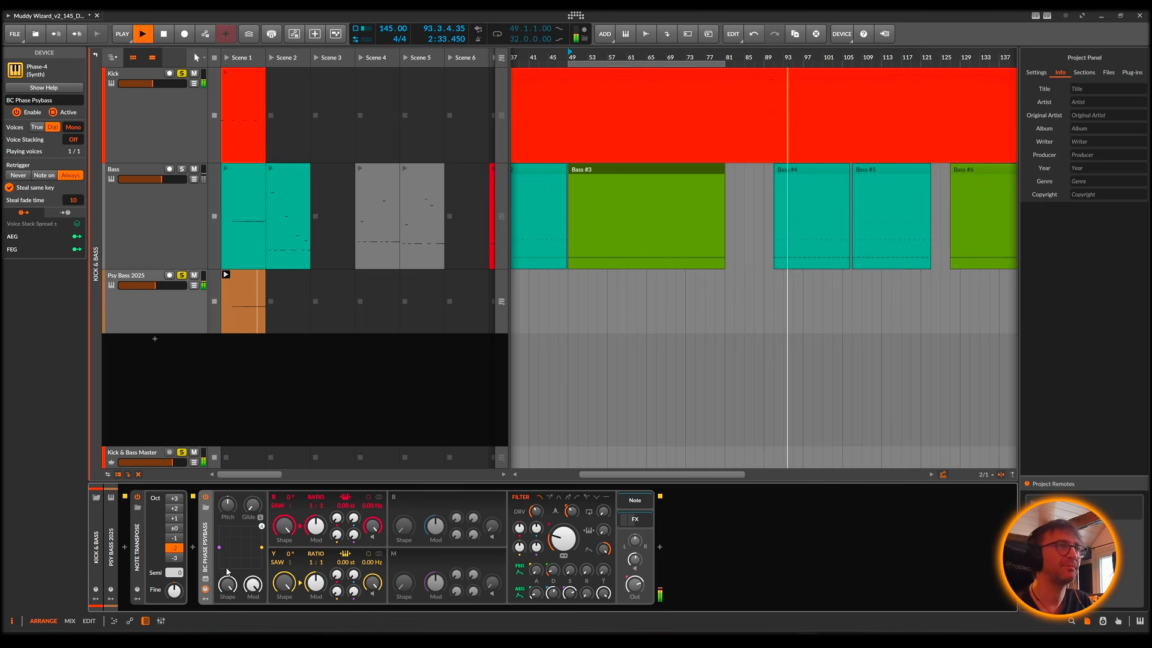
Step: Compare the original Bass track with the Psy Bass 2025 track by soloing each in turn with the Kick
{"action": "key", "text": "space"}
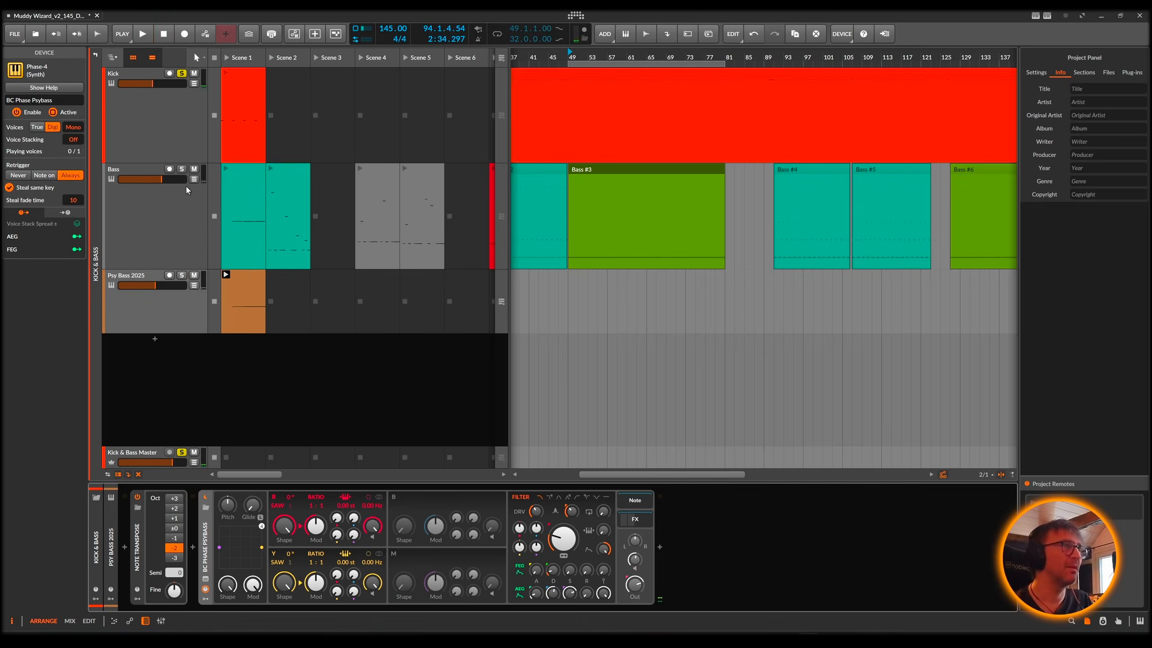
{"action": "key", "text": "space"}
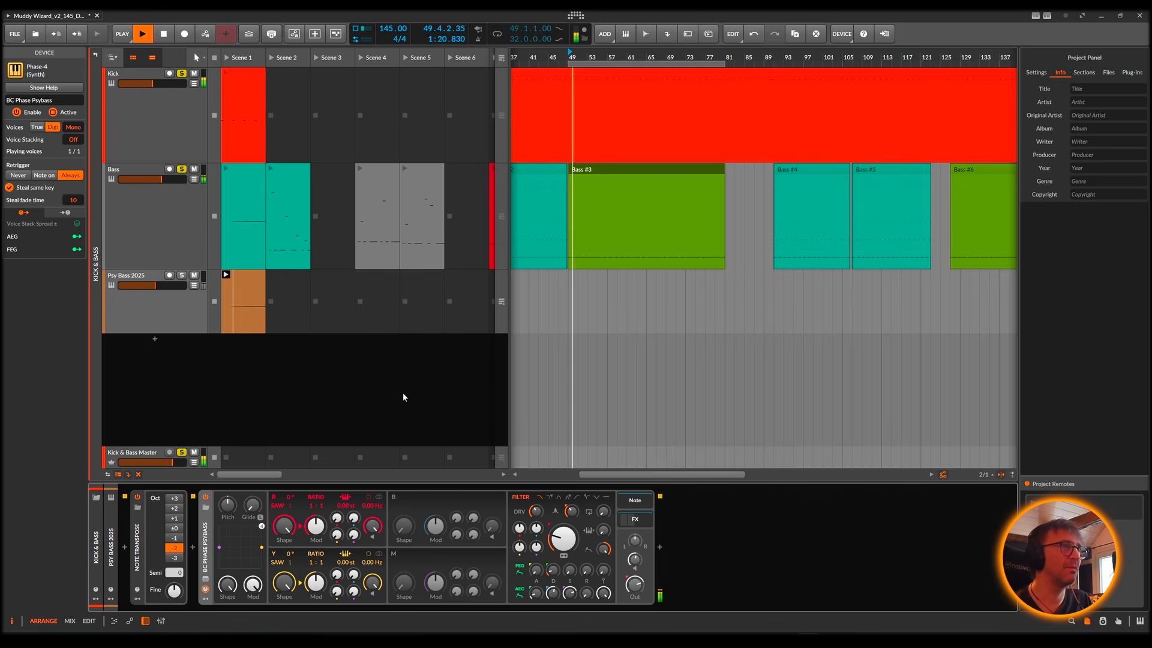
{"action": "key", "text": "space"}
{"action": "left_click", "coordinate": [182, 169]}
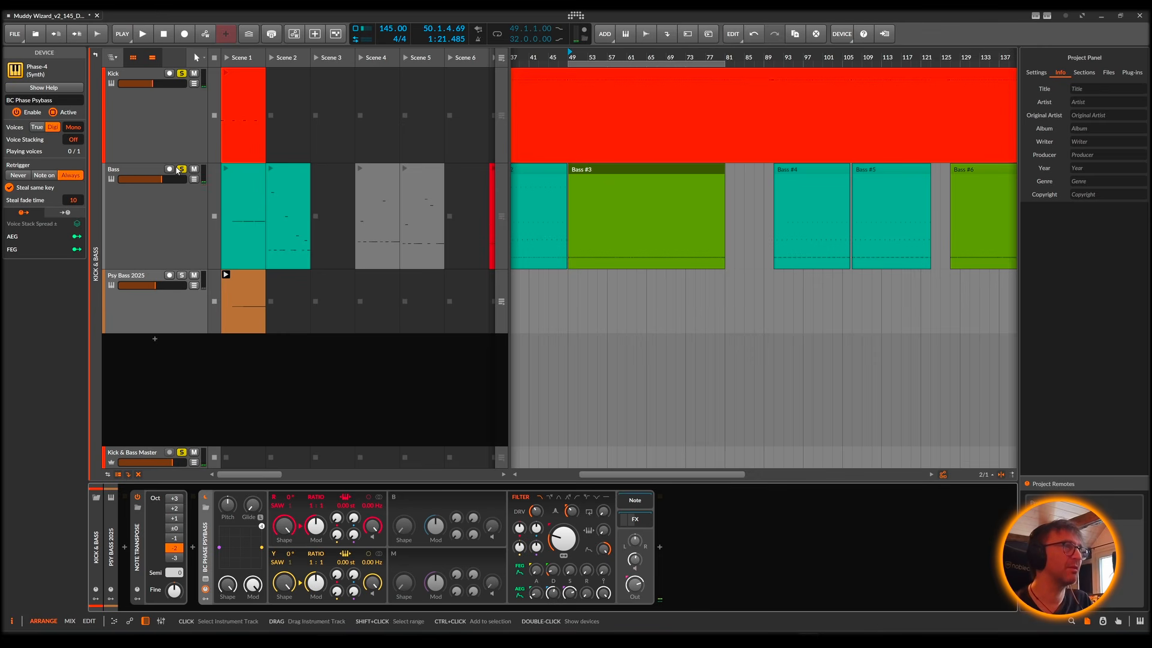
{"action": "key", "text": "space"}
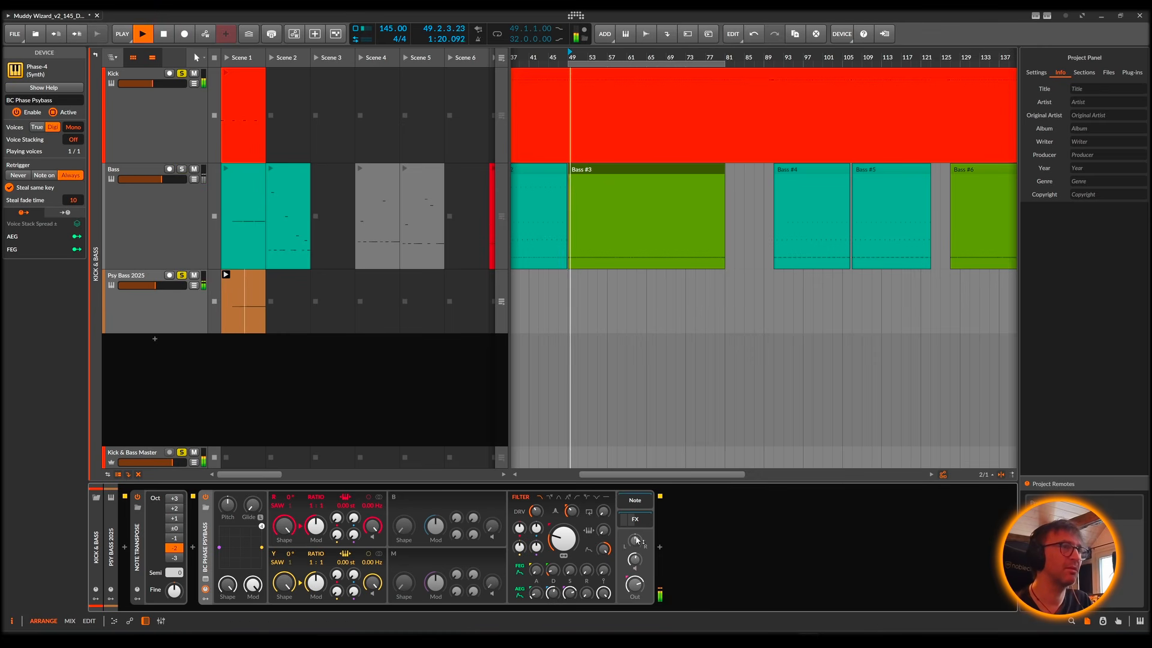
Step: Show Phase-4's nested FX chain with EQ+ expanded, lower the Compressor+ threshold slightly and view the compressor's character options
{"action": "left_click", "coordinate": [636, 520]}
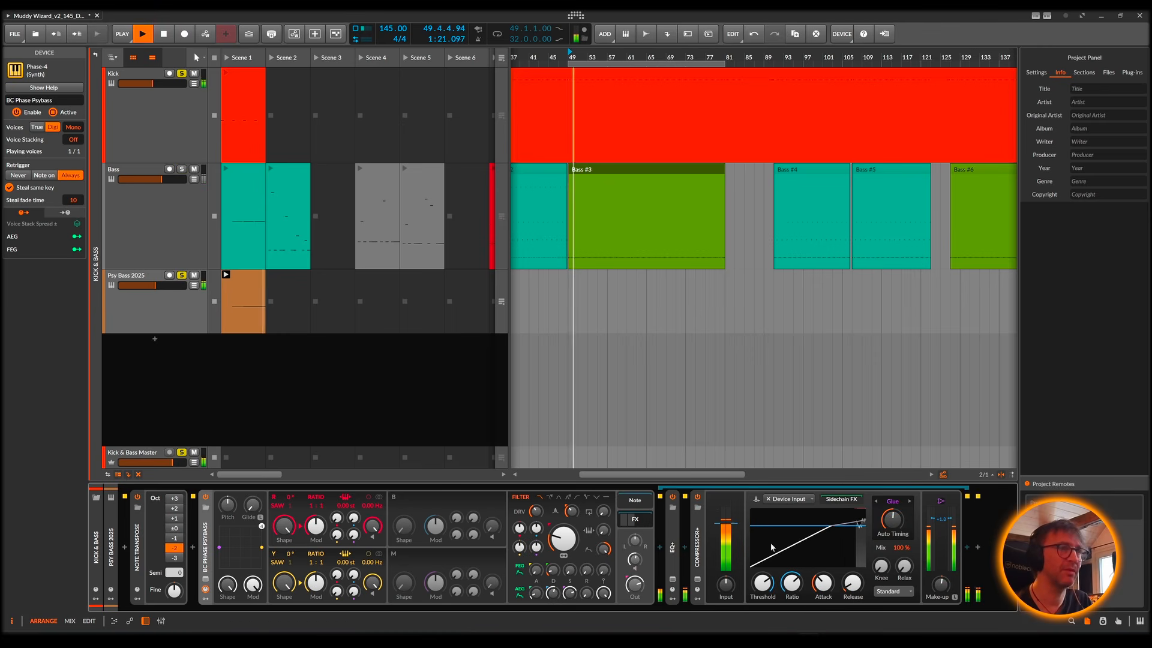
{"action": "double_click", "coordinate": [674, 549]}
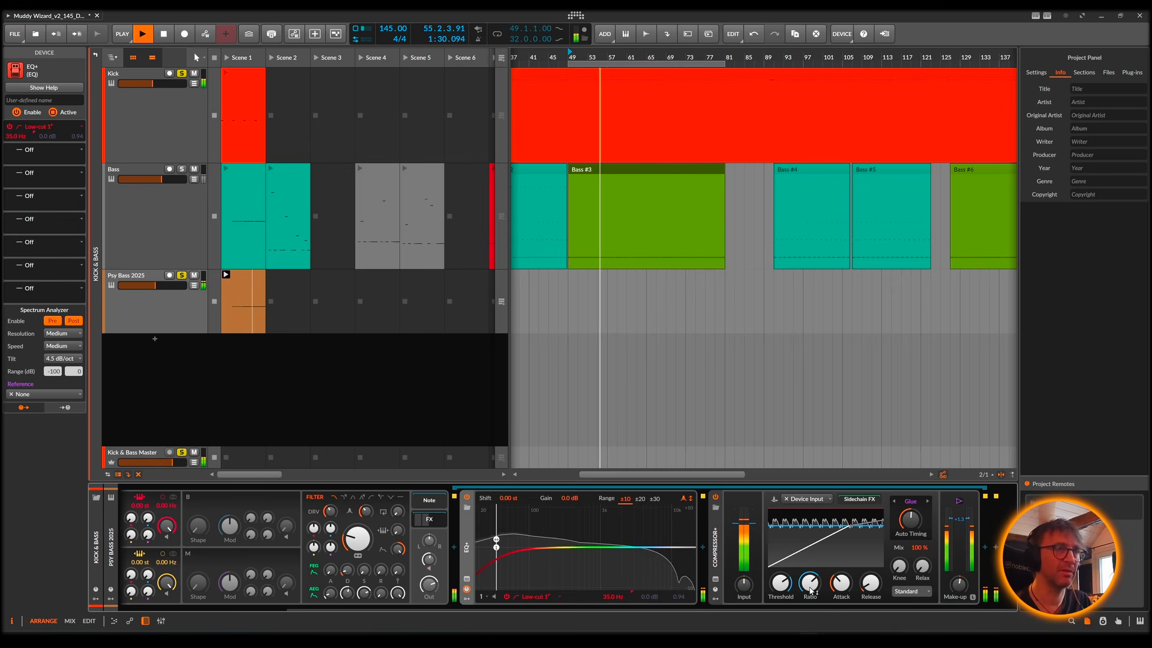
{"action": "left_click_drag", "start_coordinate": [780, 583], "coordinate": [780, 590]}
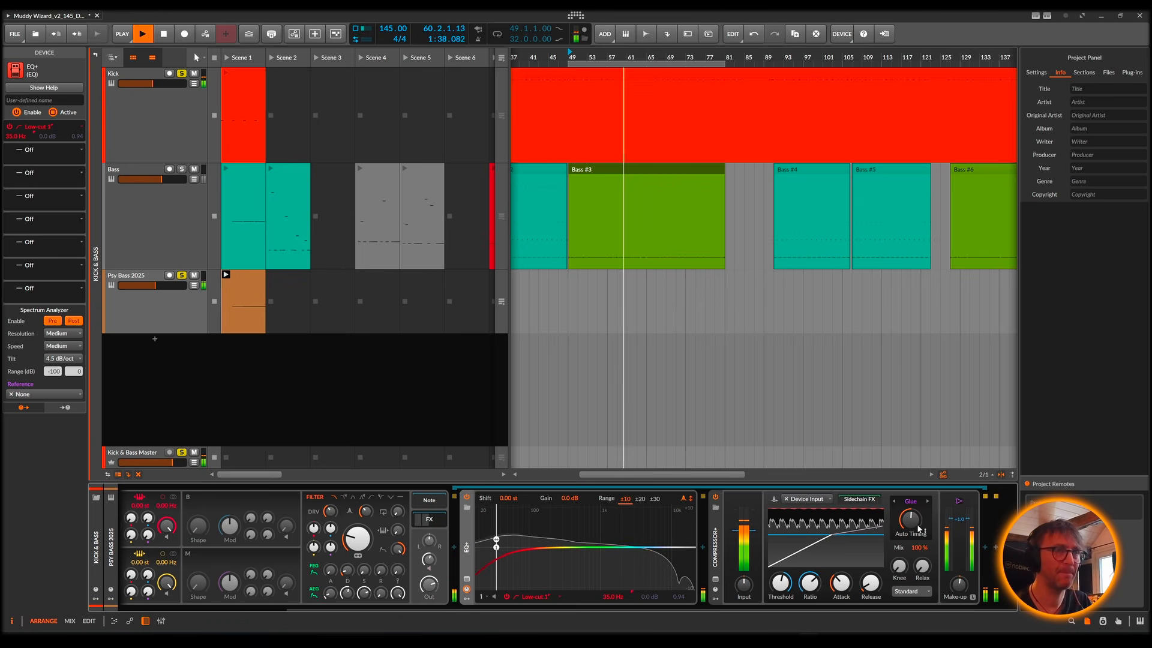
{"action": "left_click", "coordinate": [959, 502]}
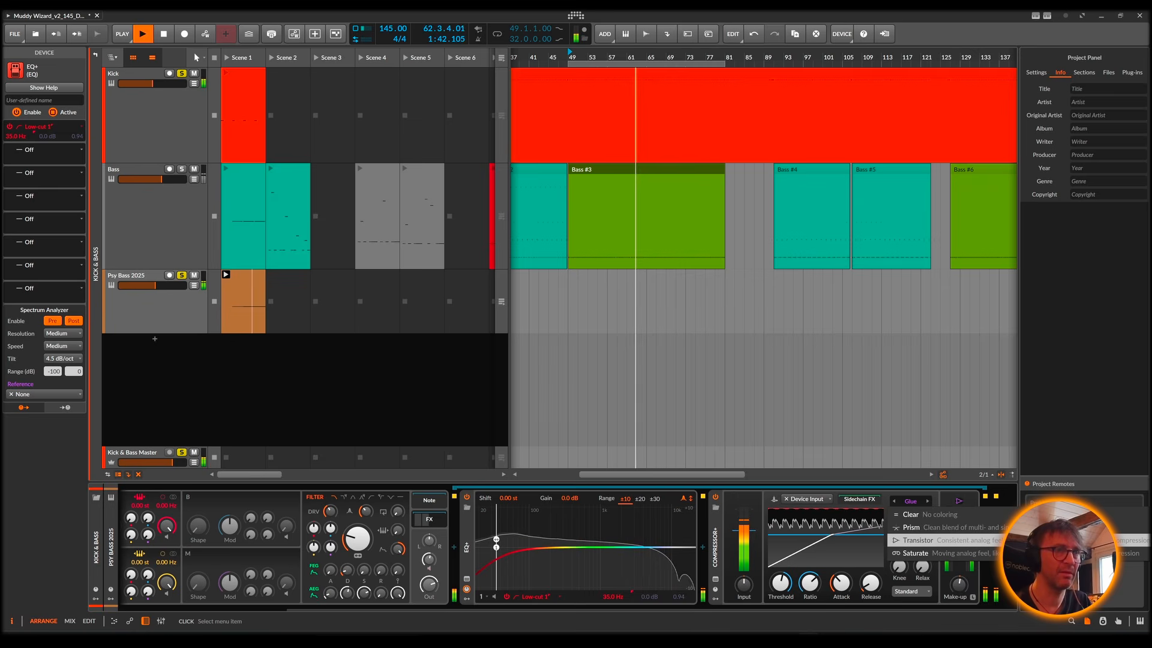
{"action": "left_click", "coordinate": [931, 499]}
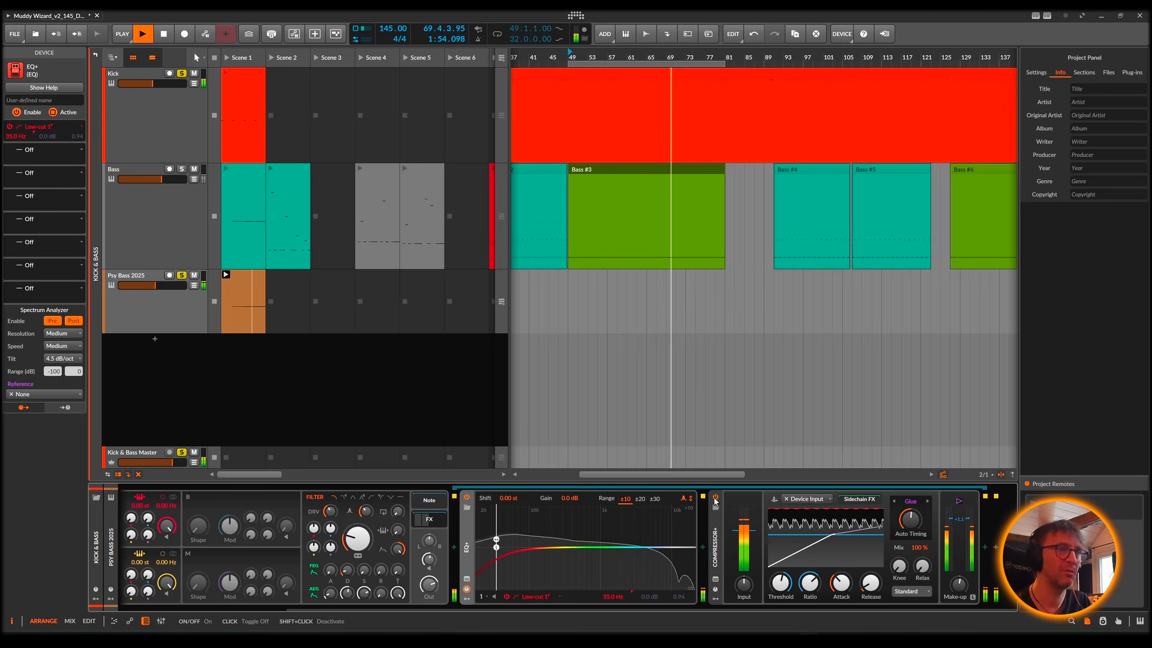
Step: Insert FabFilter Saturn 2 between EQ+ and Compressor+ and split it into two bands at about 75 Hz
{"action": "left_click", "coordinate": [703, 548]}
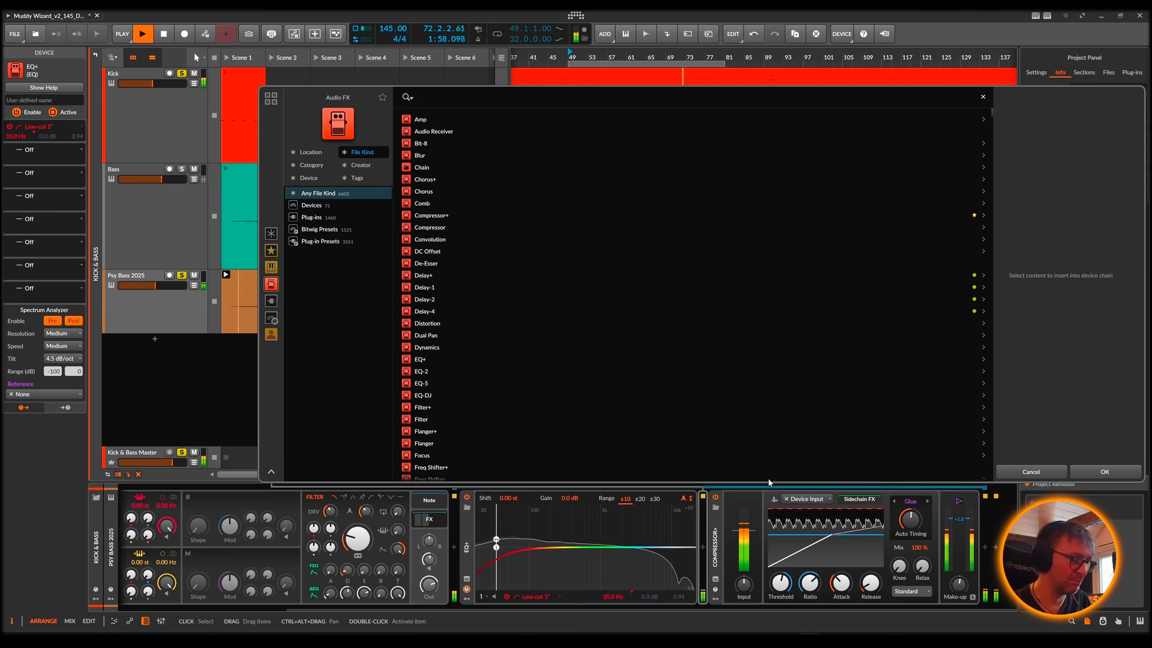
{"action": "type", "text": "satur"}
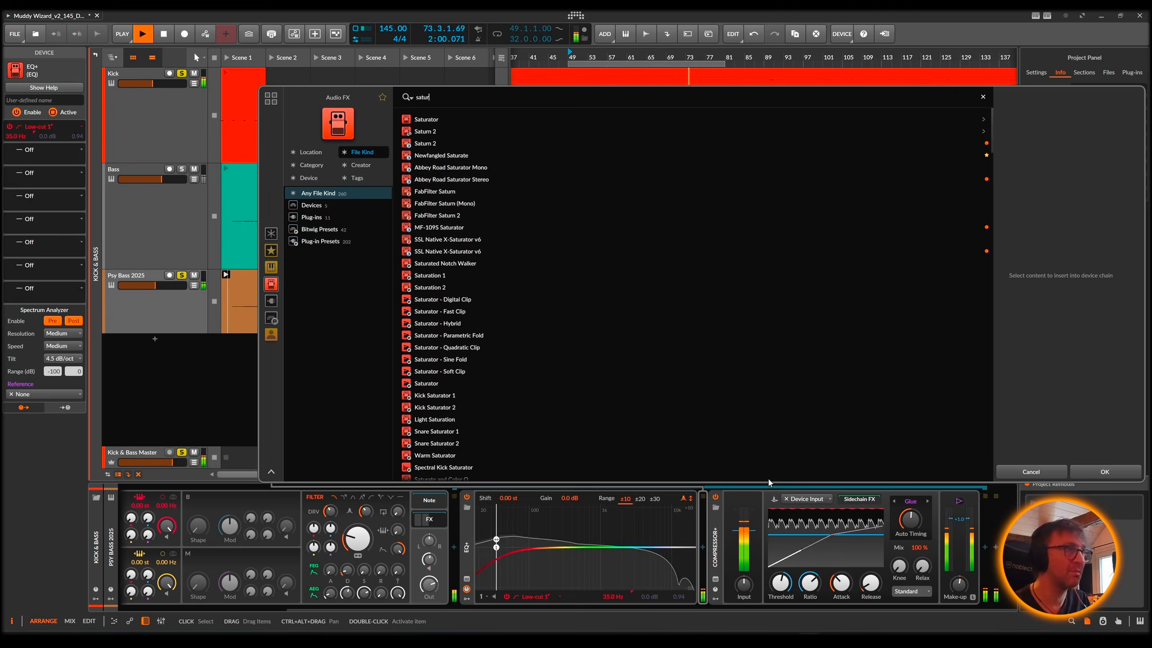
{"action": "left_click", "coordinate": [436, 144]}
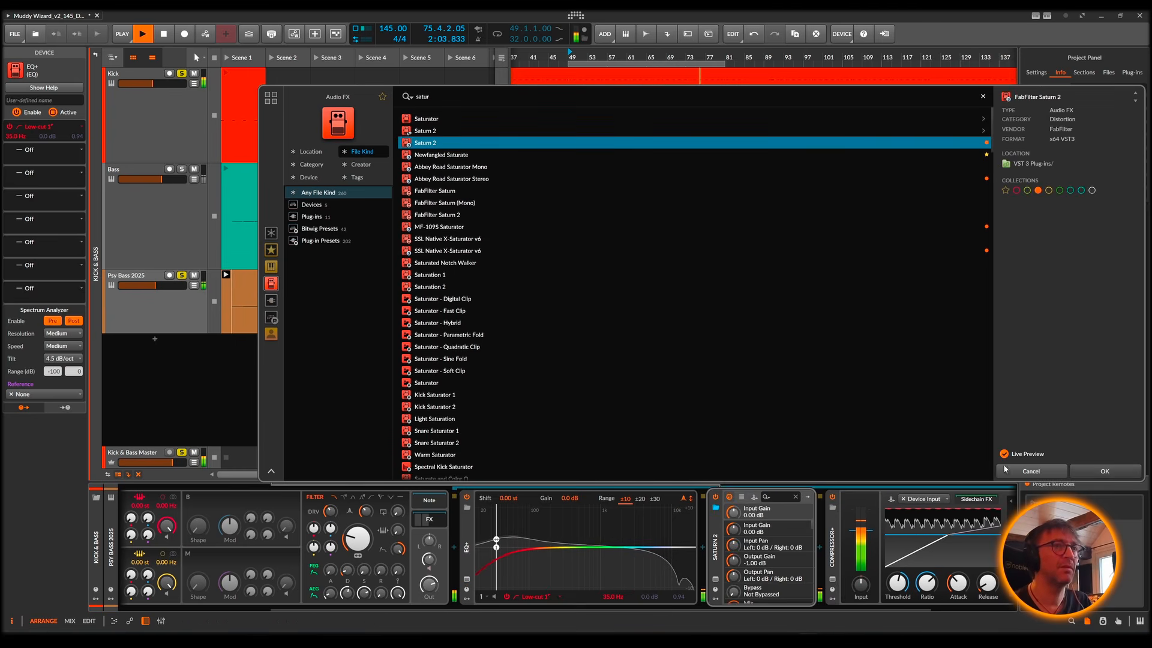
{"action": "key", "text": "Return"}
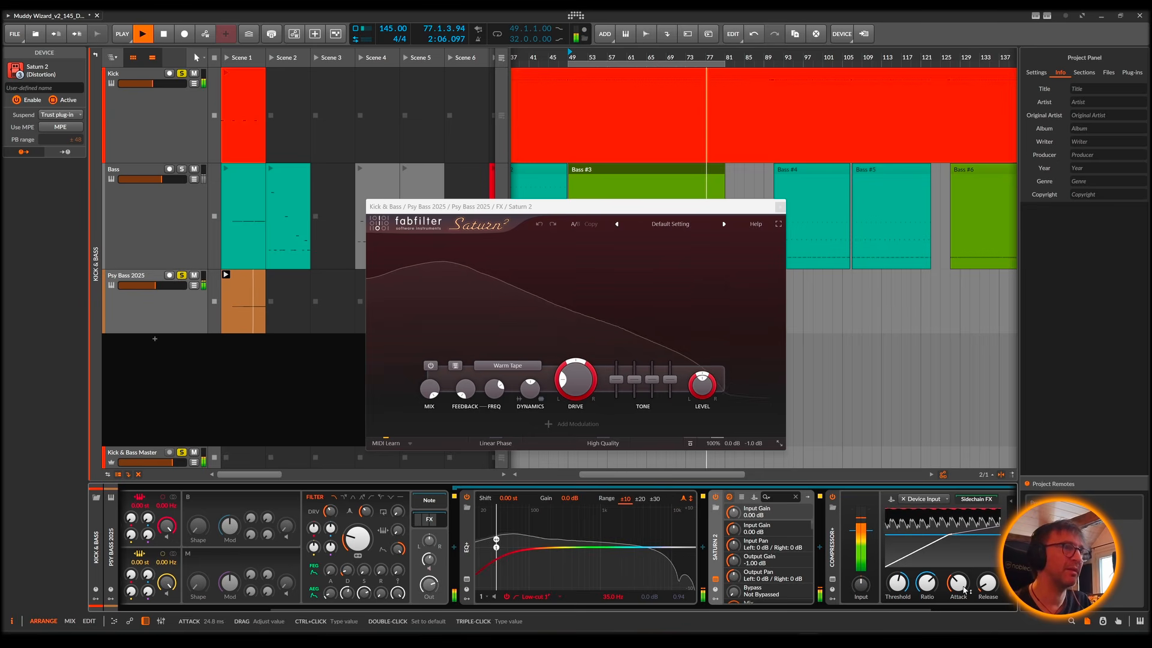
{"action": "left_click", "coordinate": [472, 242]}
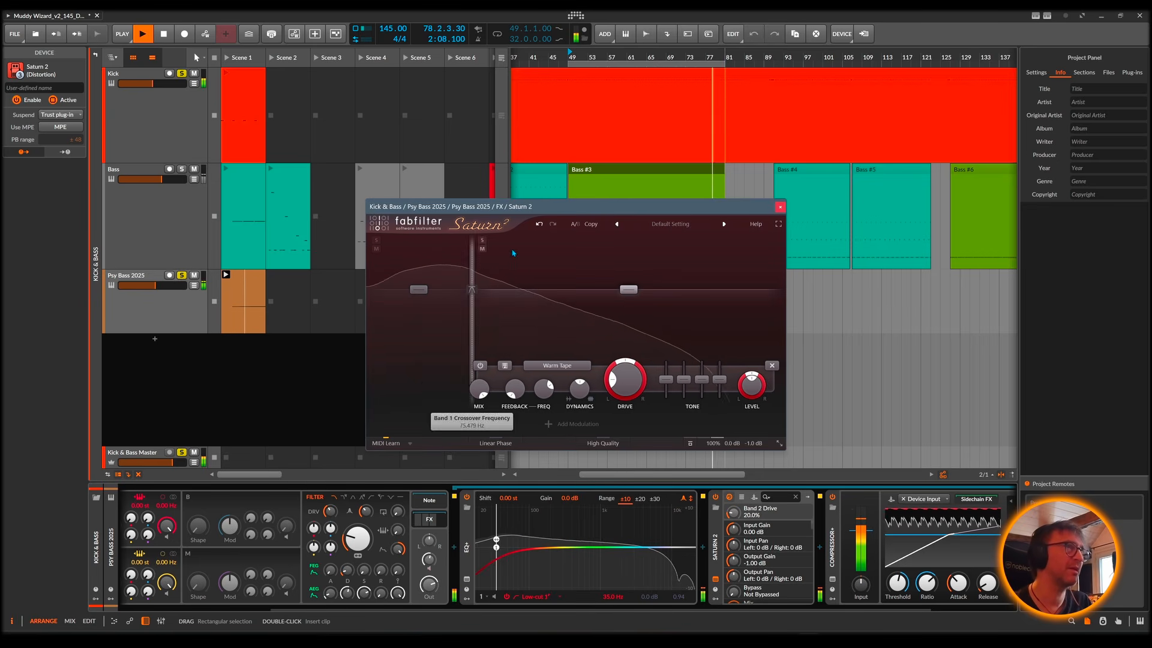
Step: Add a third band in Saturn 2, raise the first crossover to about 190.8 Hz and set band 1's drive to 0%
{"action": "left_click", "coordinate": [656, 242]}
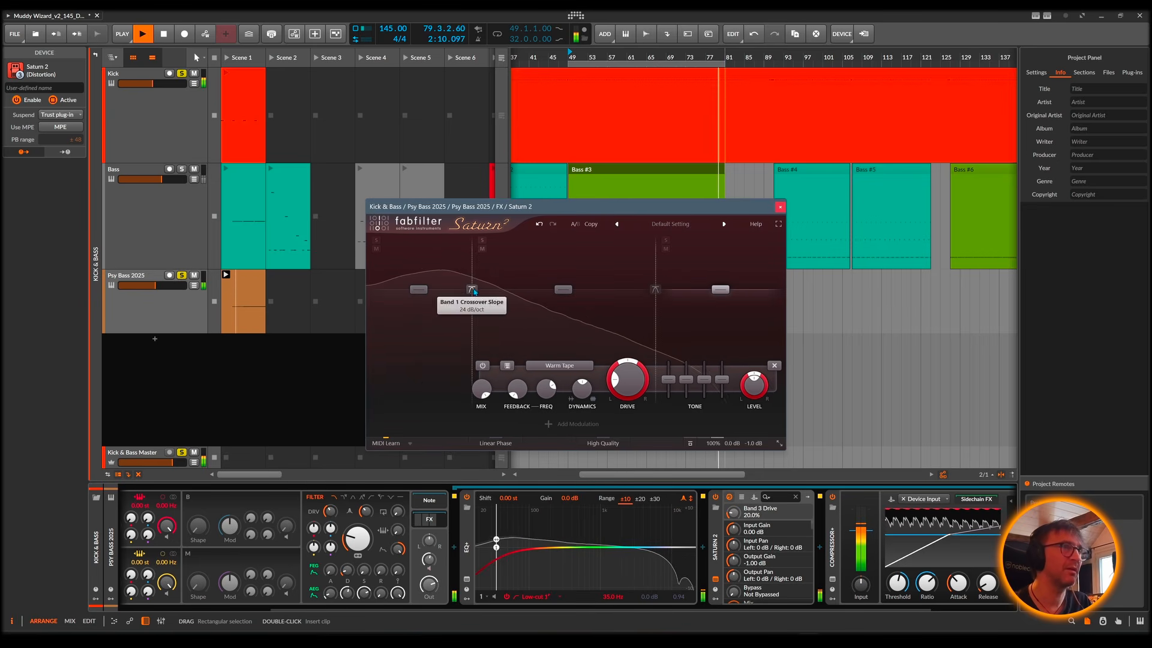
{"action": "left_click_drag", "start_coordinate": [472, 290], "coordinate": [520, 290]}
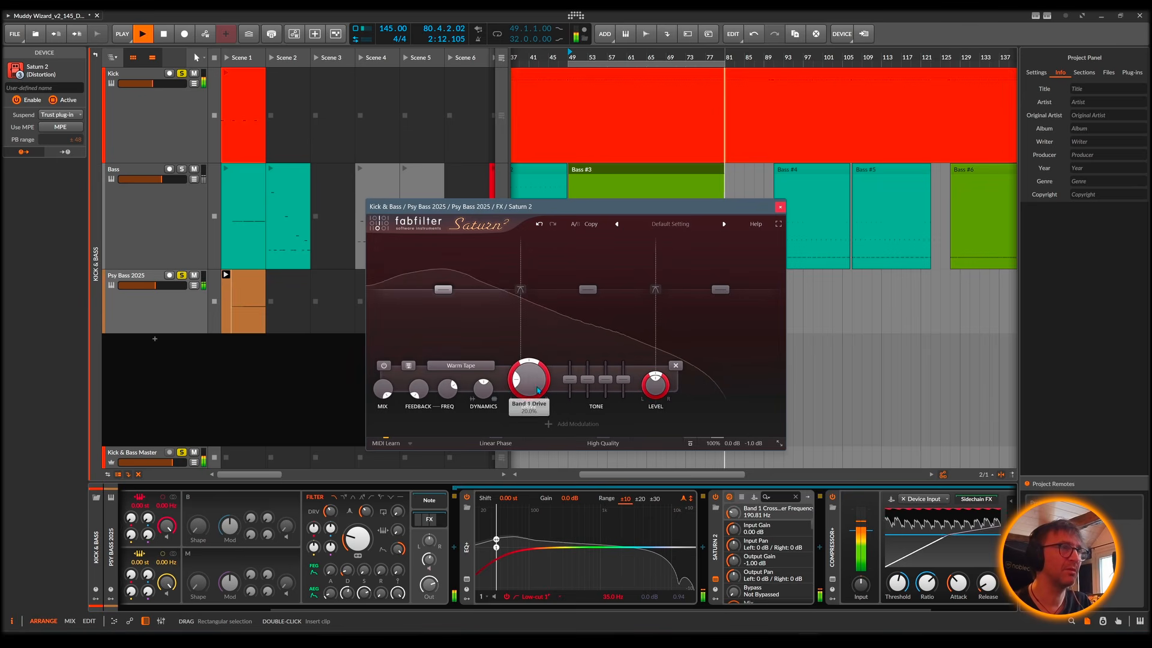
{"action": "left_click_drag", "start_coordinate": [536, 388], "coordinate": [567, 404]}
Step: Raise Saturn 2's band 3 level to about +7.87 dB and close the plug-in window
{"action": "left_click", "coordinate": [641, 346]}
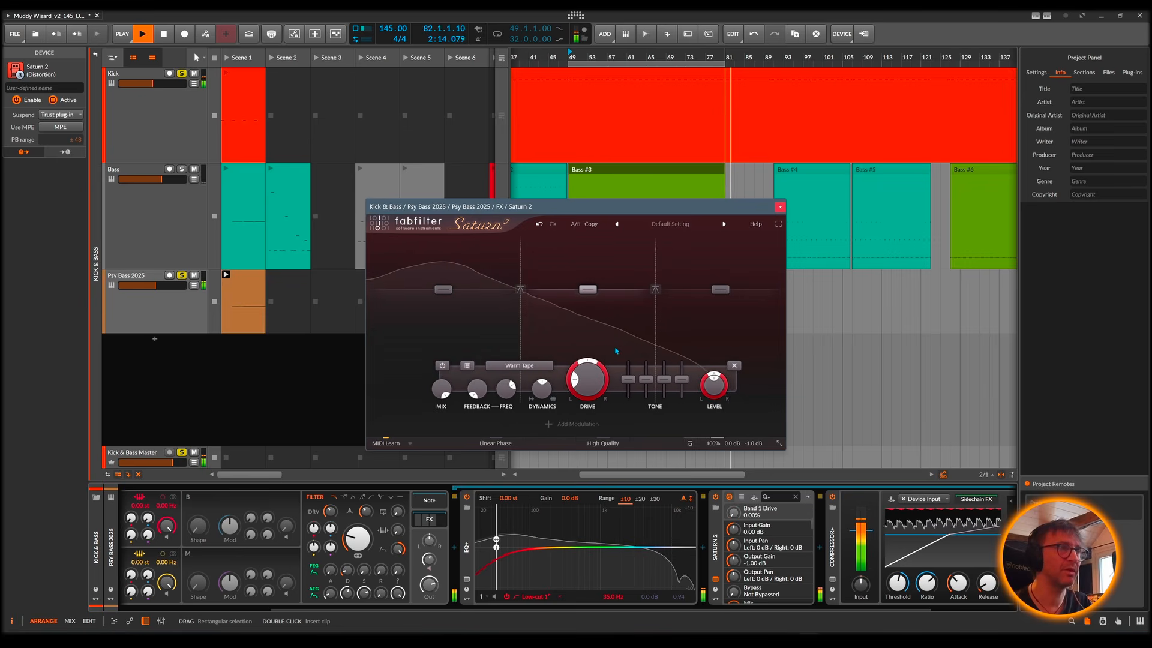
{"action": "left_click", "coordinate": [727, 347]}
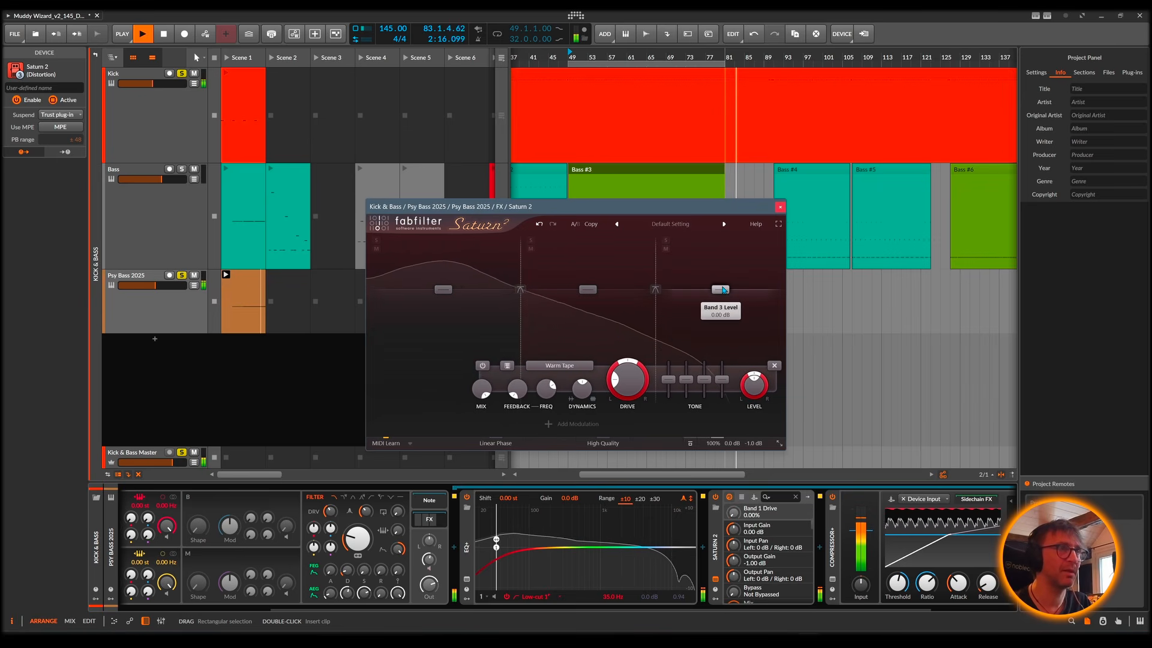
{"action": "mouse_move", "coordinate": [724, 290]}
{"action": "left_mouse_down"}
{"action": "mouse_move", "coordinate": [727, 268]}
{"action": "mouse_move", "coordinate": [727, 299]}
{"action": "mouse_move", "coordinate": [730, 279]}
{"action": "left_mouse_up"}
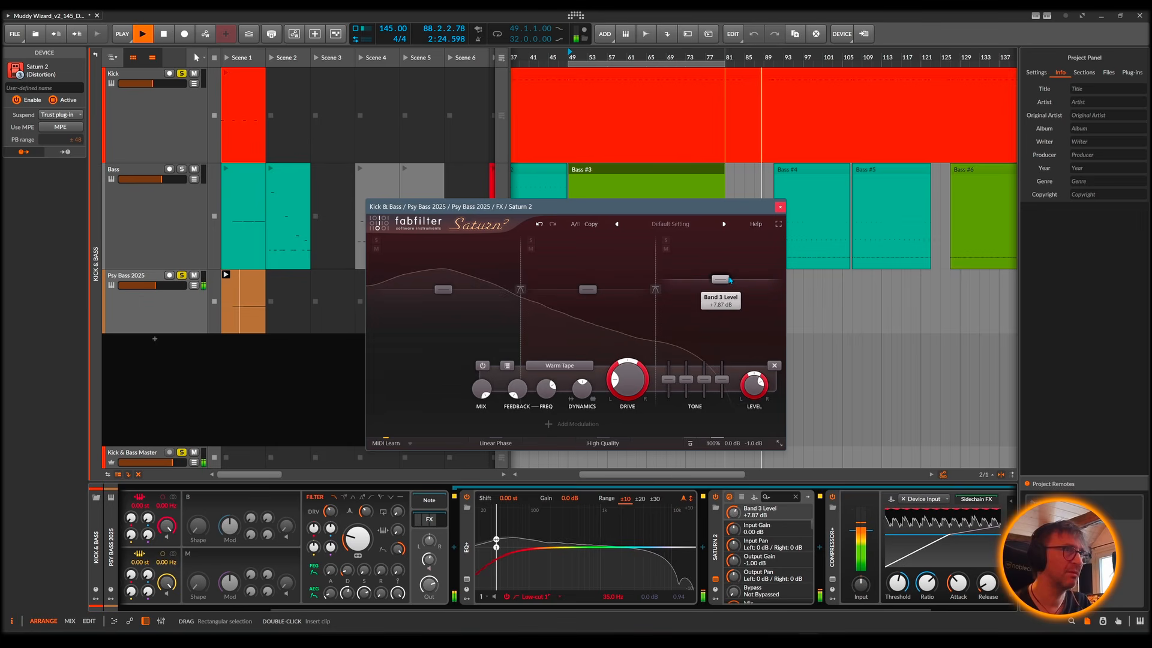
{"action": "left_click", "coordinate": [781, 208]}
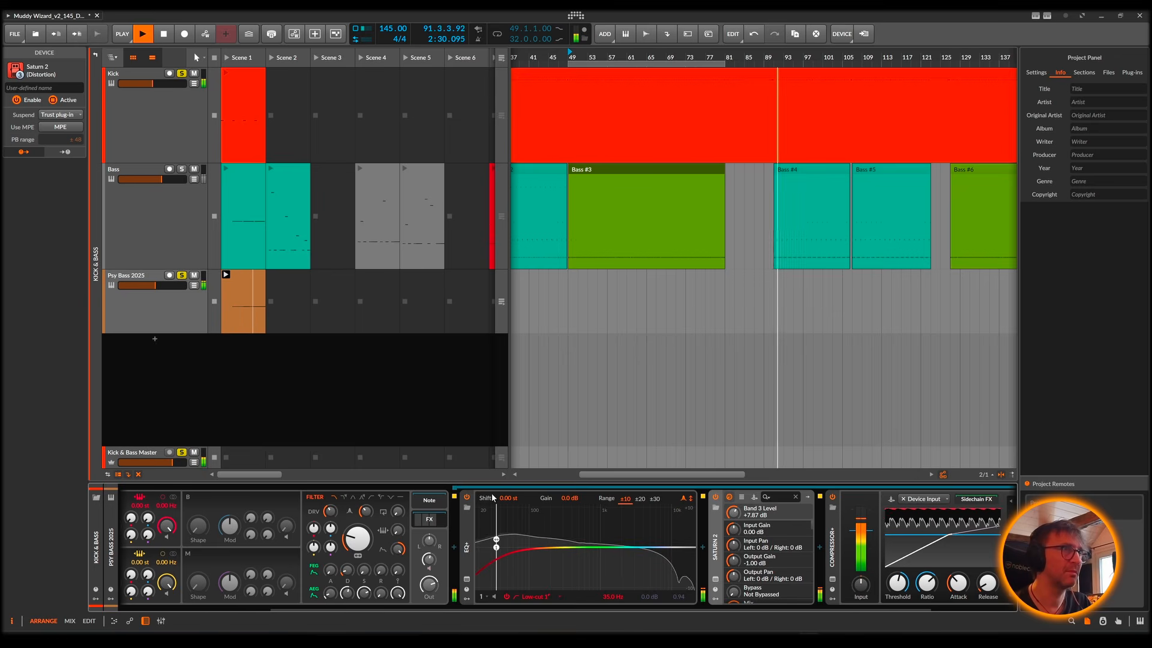
Step: Stop playback, delete the Psy Bass 2025 track and leave the Kick & Bass group for the full project track list
{"action": "key", "text": "space"}
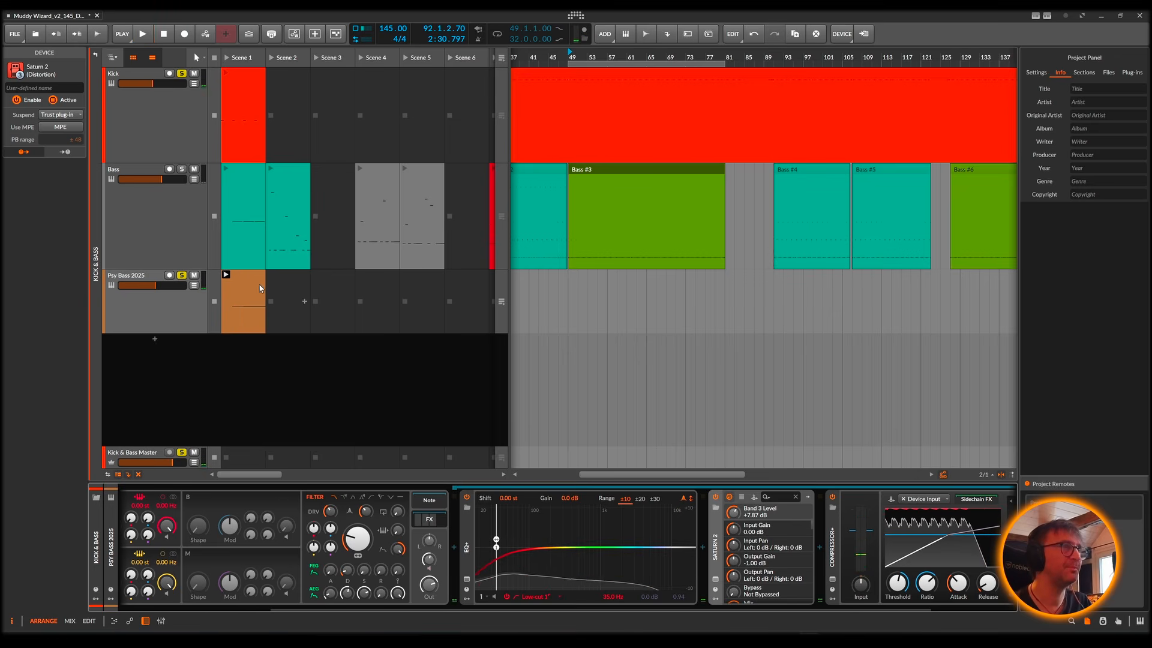
{"action": "left_click", "coordinate": [174, 315]}
{"action": "key", "text": "Delete"}
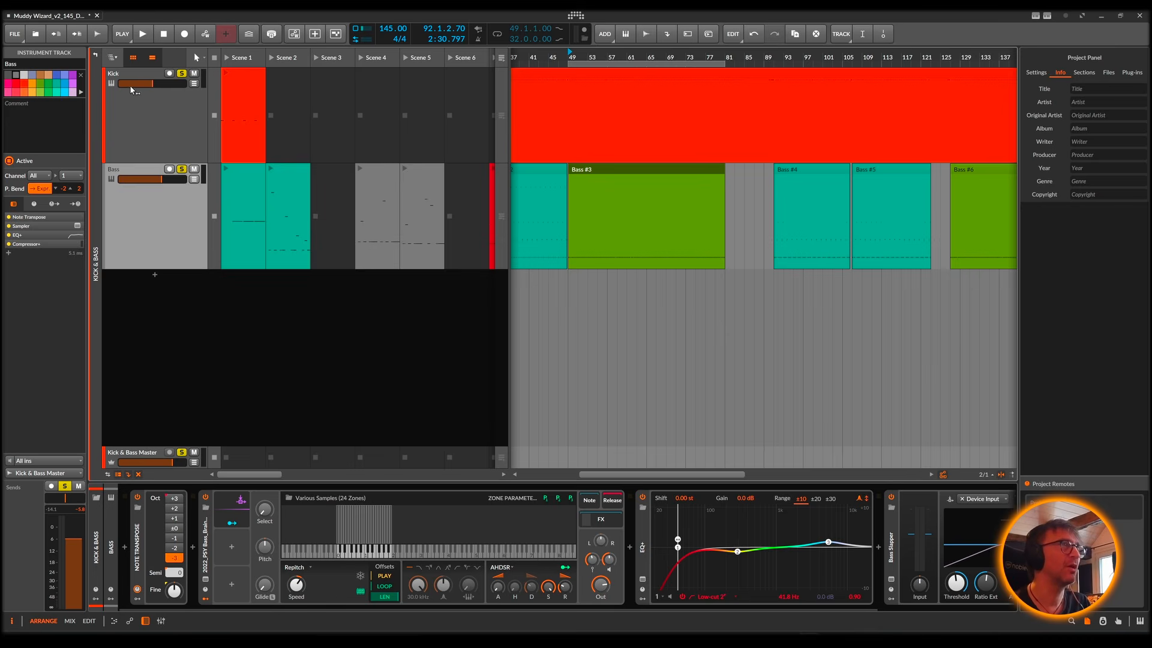
{"action": "left_click", "coordinate": [112, 57]}
{"action": "left_click", "coordinate": [145, 77]}
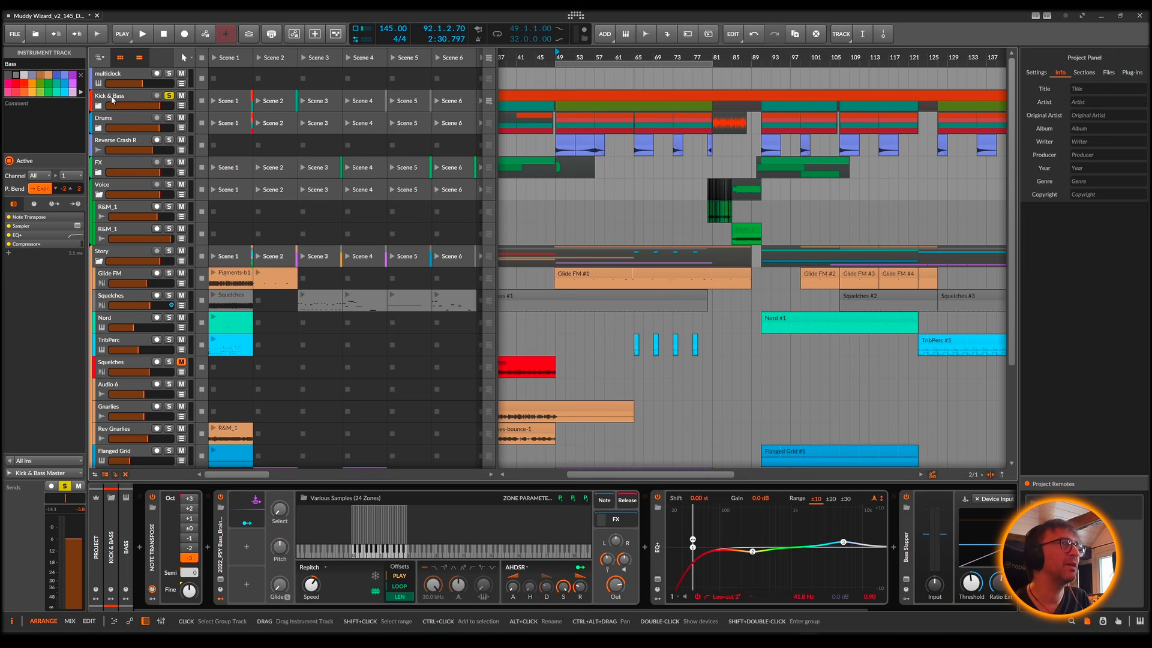
Step: Open Oszillos Mega Scope on the Kick & Bass group, examine the kick and bass waveforms during playback and close it again
{"action": "left_click", "coordinate": [111, 498]}
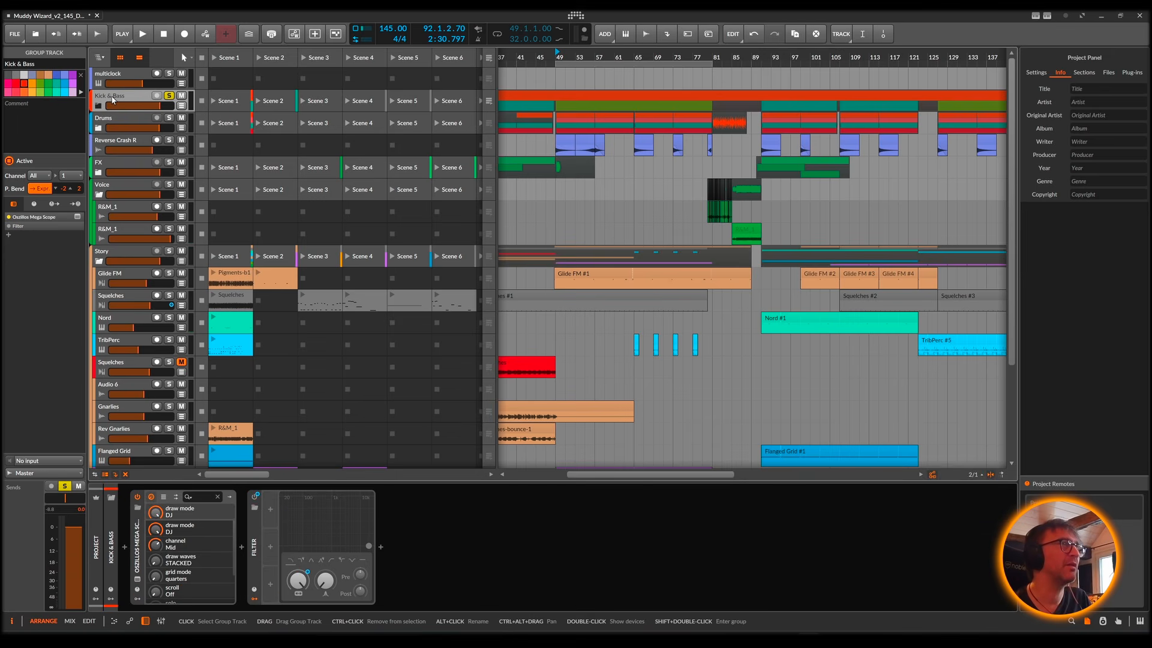
{"action": "left_click", "coordinate": [137, 585]}
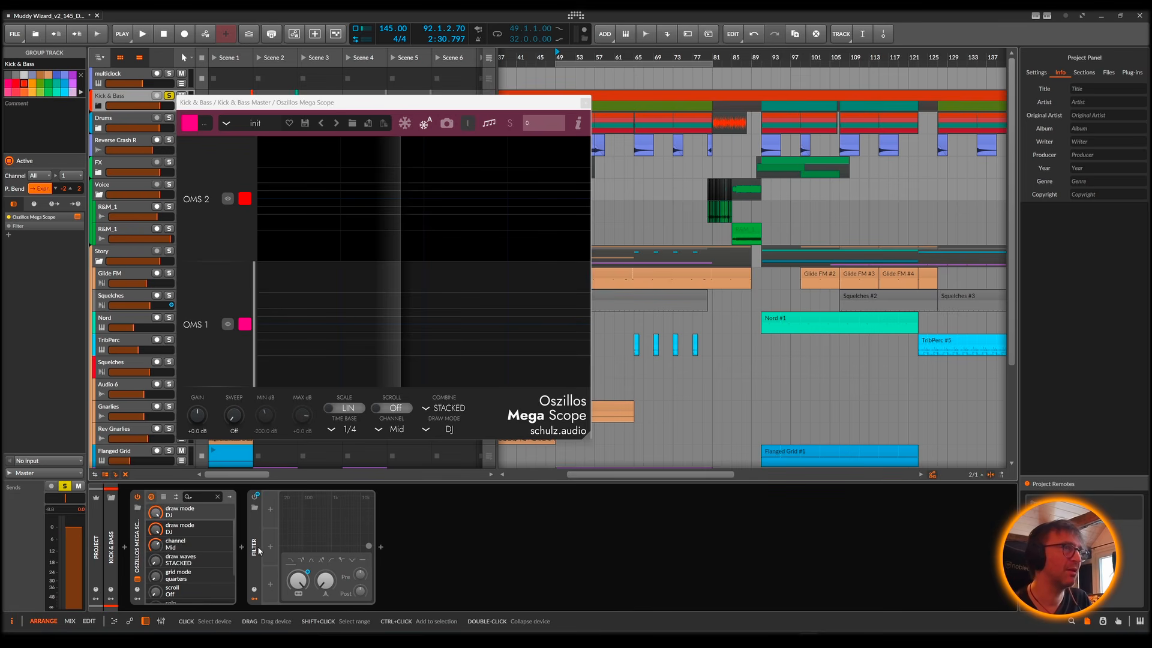
{"action": "left_click_drag", "start_coordinate": [501, 105], "coordinate": [858, 161]}
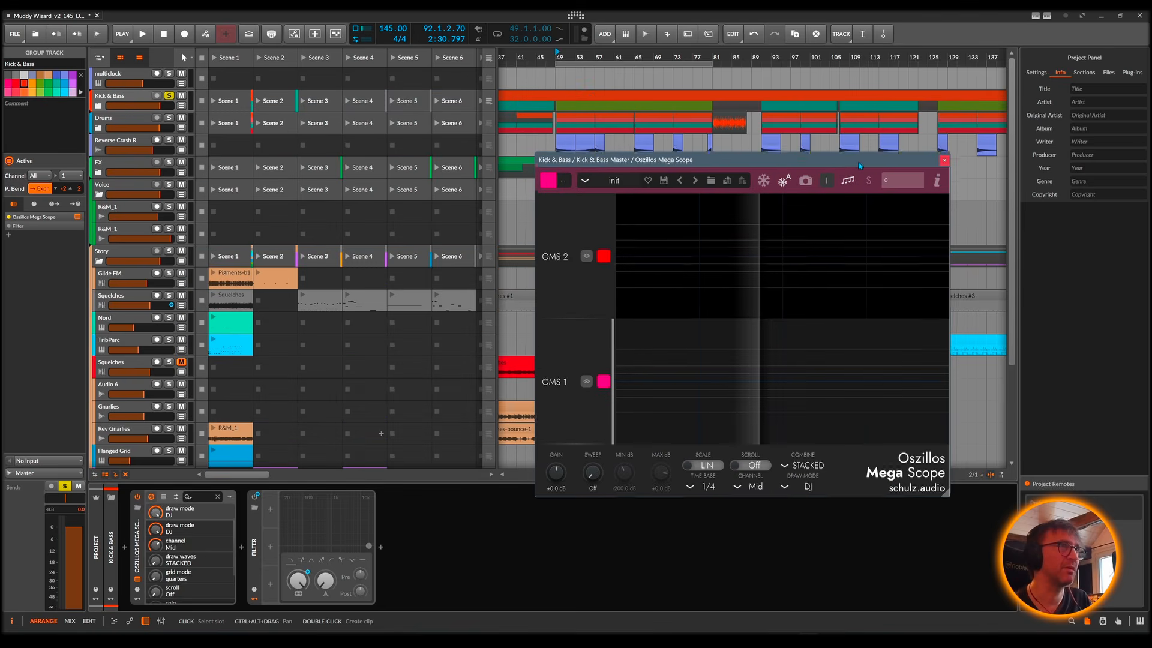
{"action": "scroll", "coordinate": [564, 135], "scroll_direction": "left", "scroll_amount": 5}
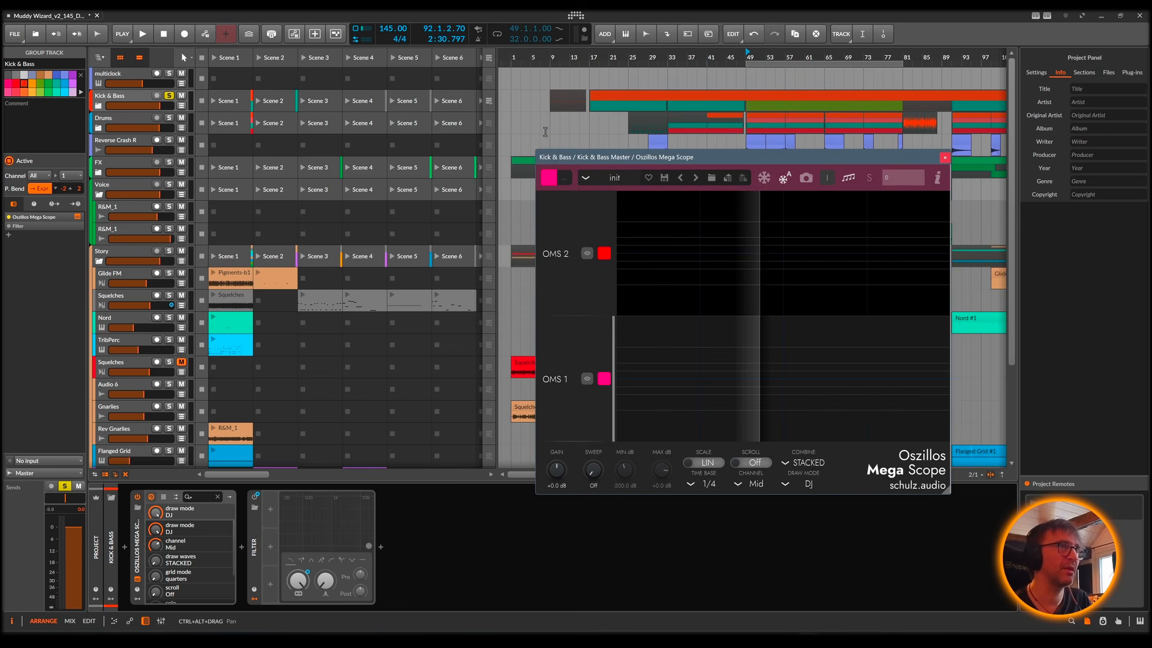
{"action": "left_click_drag", "start_coordinate": [629, 161], "coordinate": [537, 104]}
{"action": "key", "text": "space"}
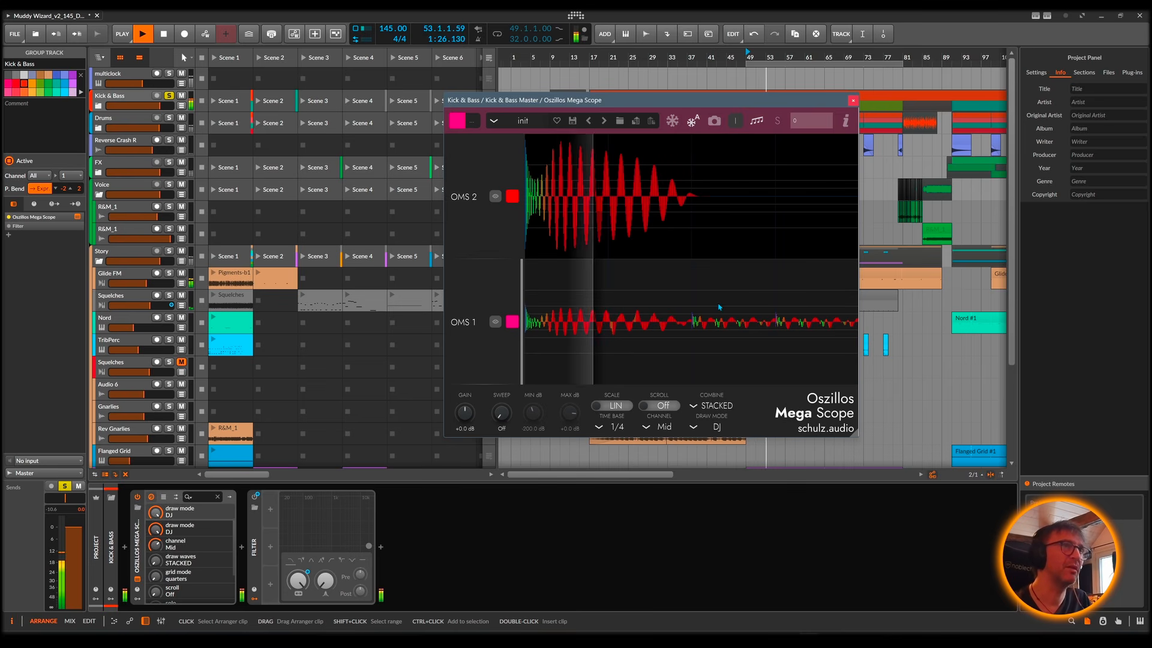
{"action": "left_click", "coordinate": [853, 101]}
{"action": "key", "text": "space"}
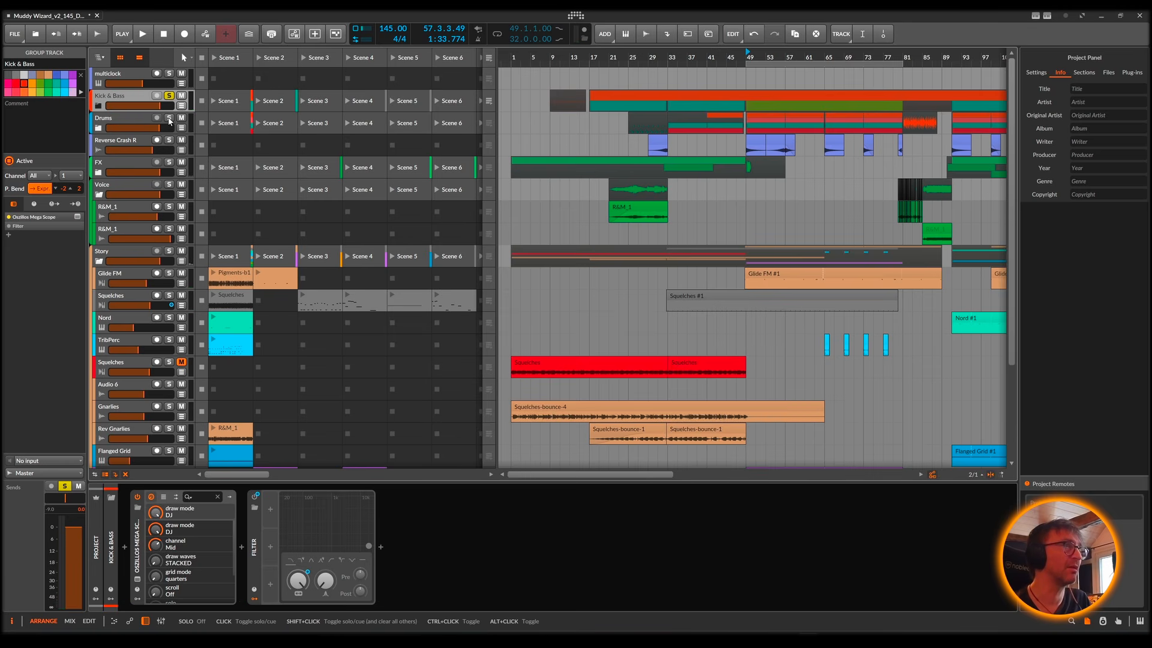
Step: Expand the Drums group and show the Groove track's EQ+ and Bit-8 devices
{"action": "left_click", "coordinate": [98, 128]}
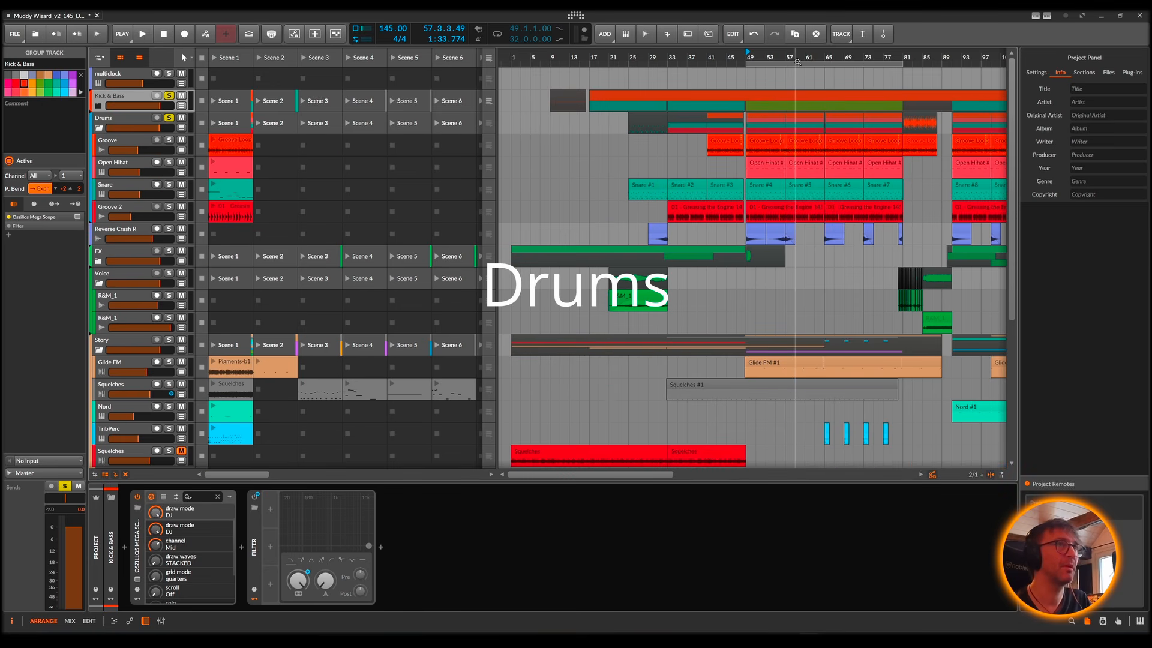
{"action": "left_click_drag", "start_coordinate": [795, 57], "coordinate": [665, 57]}
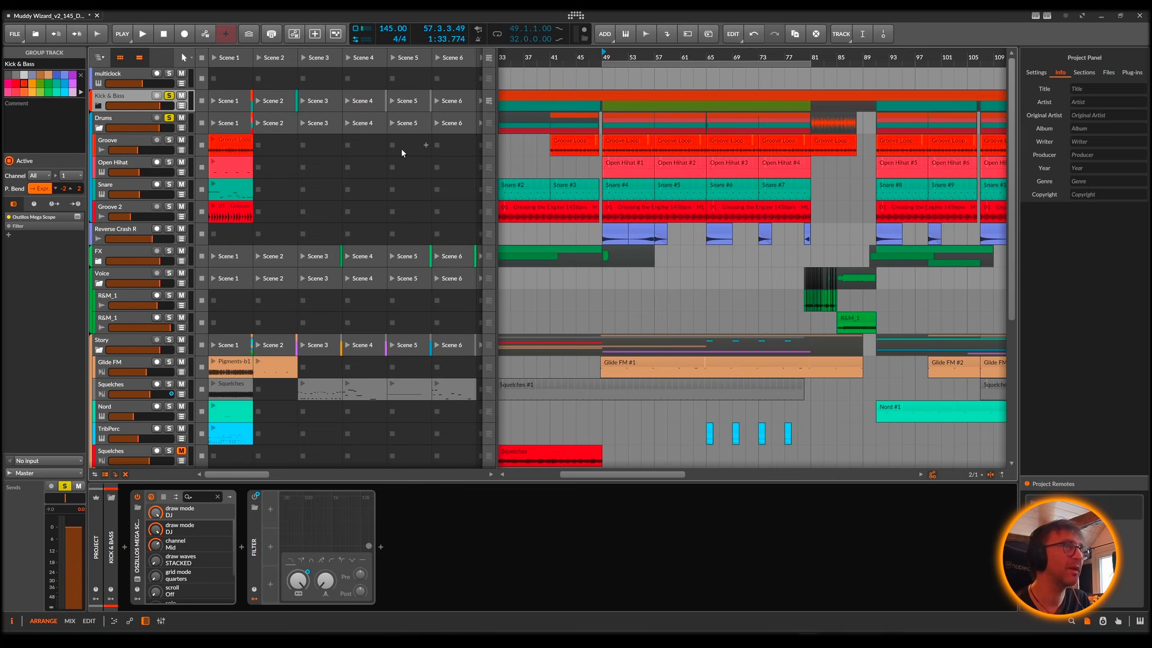
{"action": "left_click", "coordinate": [124, 137]}
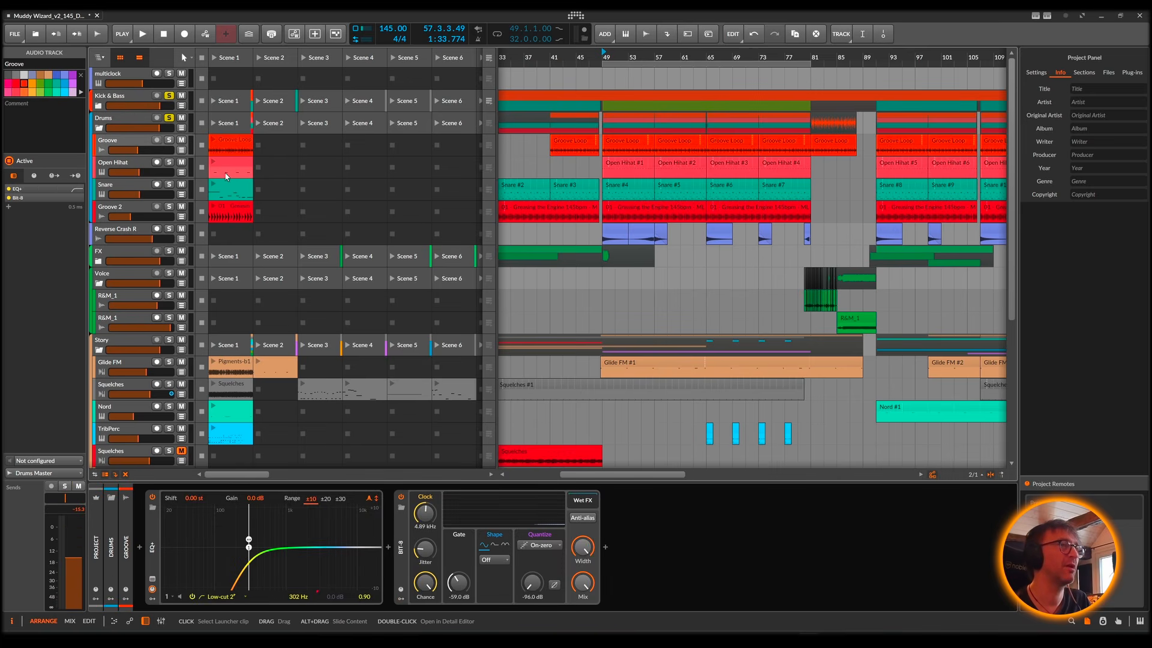
{"action": "left_click", "coordinate": [402, 555]}
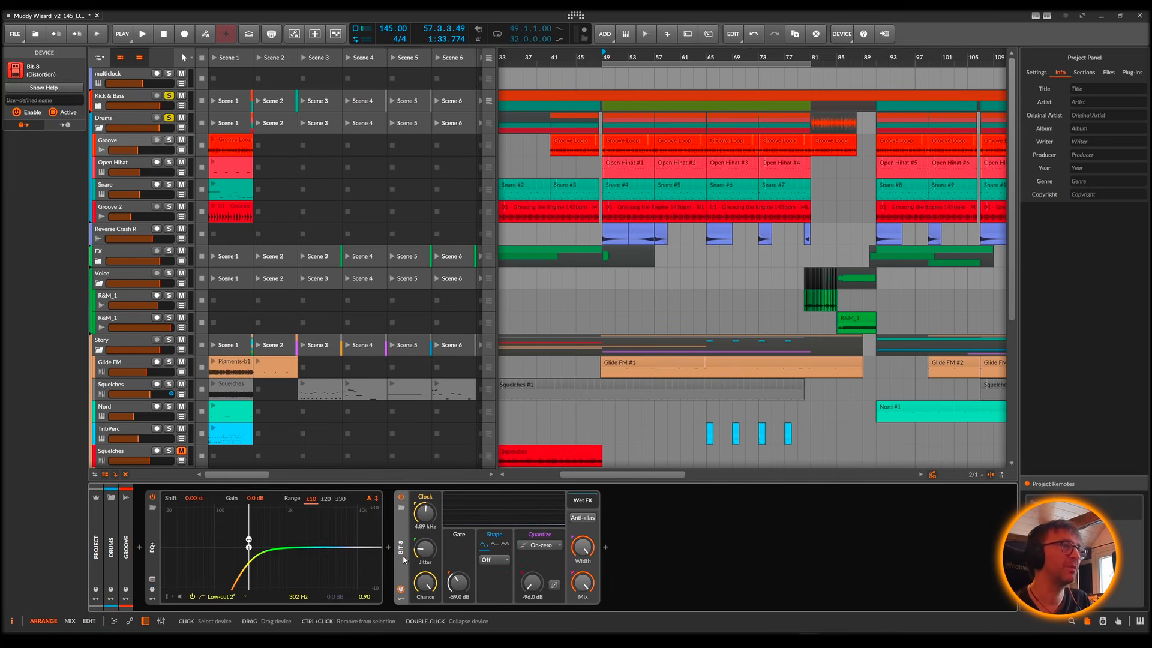
Step: Play the Groove Loop clip with its track soloed, compare it with Bit-8 off and on, and set Bit-8's clock to 4.72 kHz
{"action": "left_click", "coordinate": [169, 140]}
{"action": "left_click", "coordinate": [219, 141]}
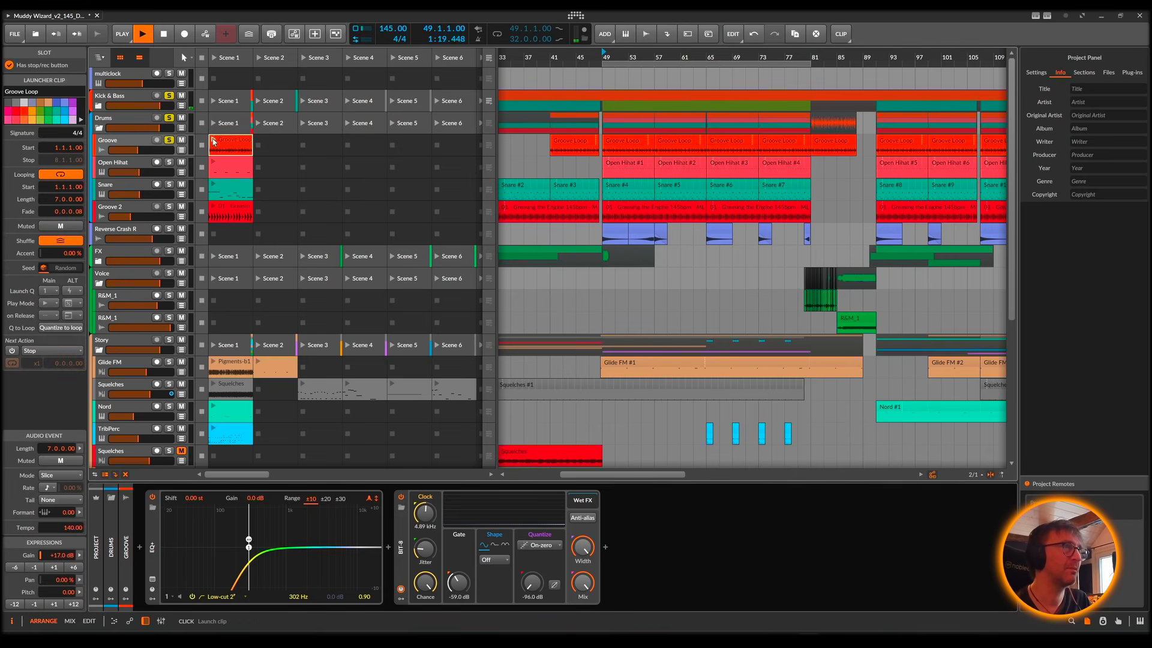
{"action": "left_click", "coordinate": [401, 497]}
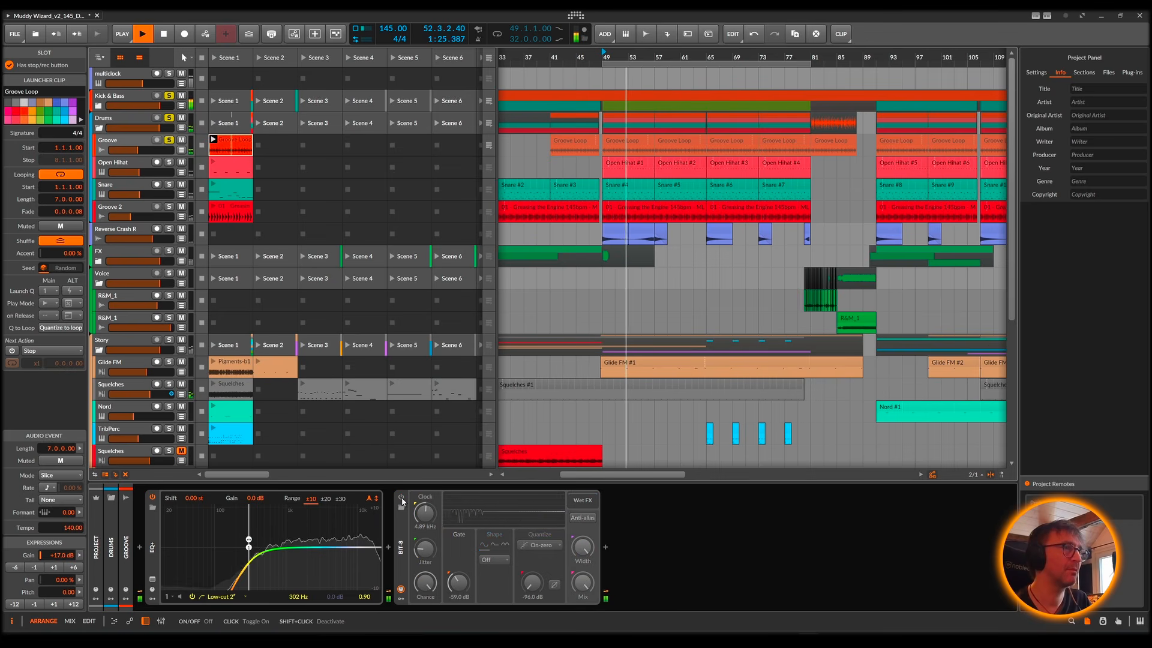
{"action": "left_click", "coordinate": [402, 497]}
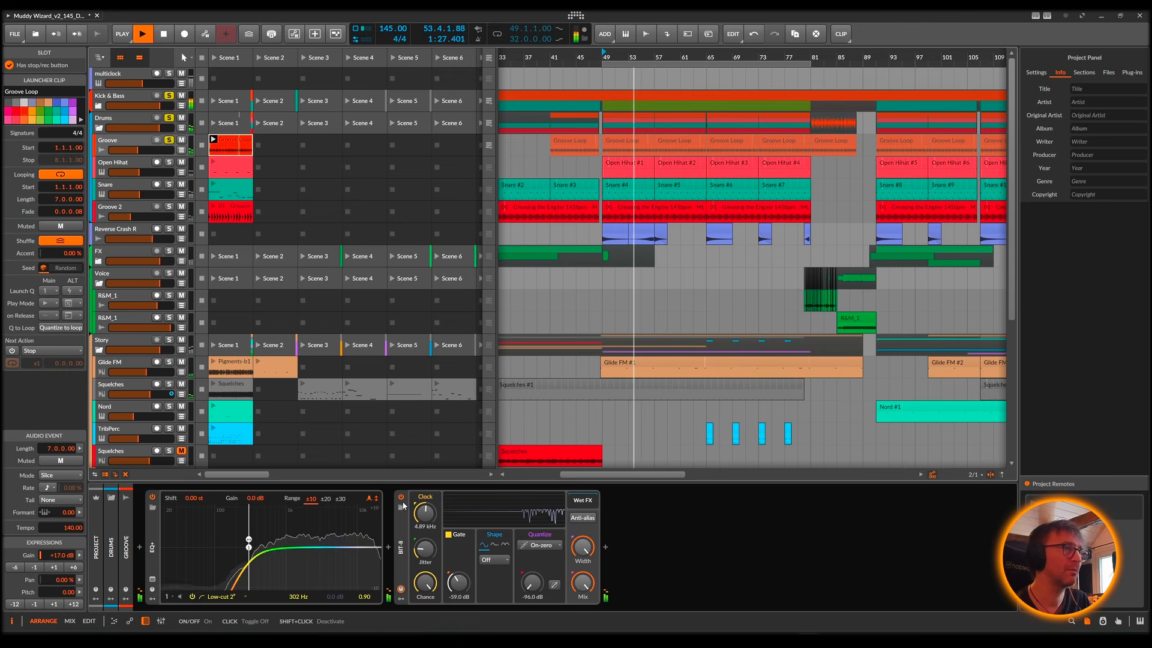
{"action": "left_click_drag", "start_coordinate": [425, 513], "coordinate": [425, 514]}
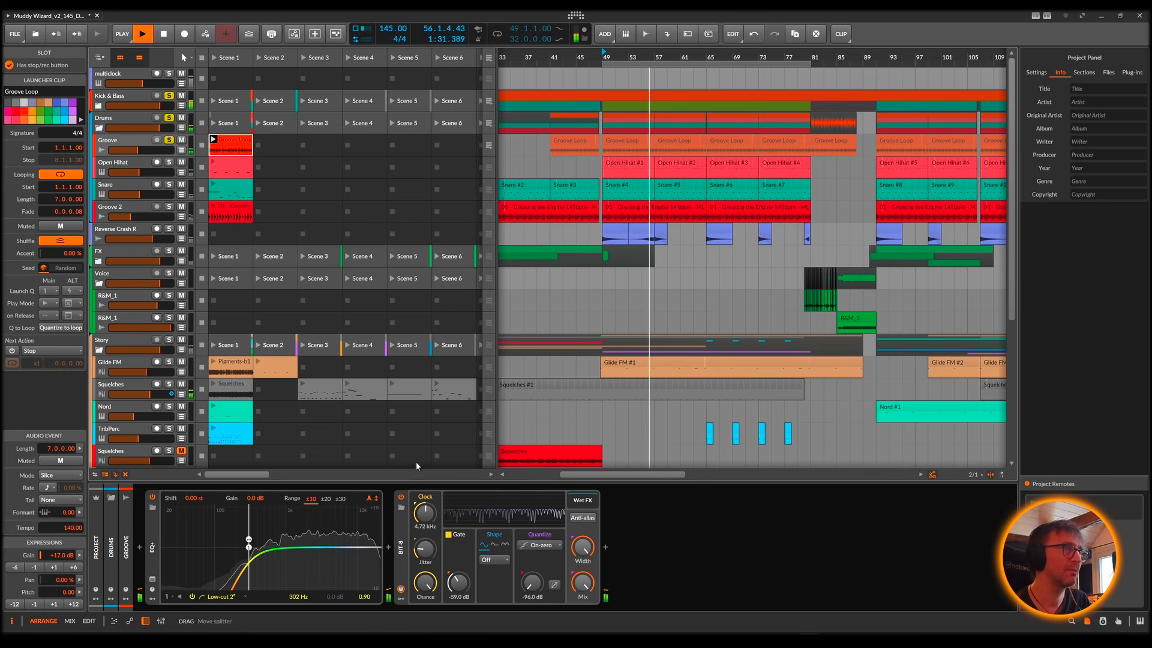
{"action": "key", "text": "space"}
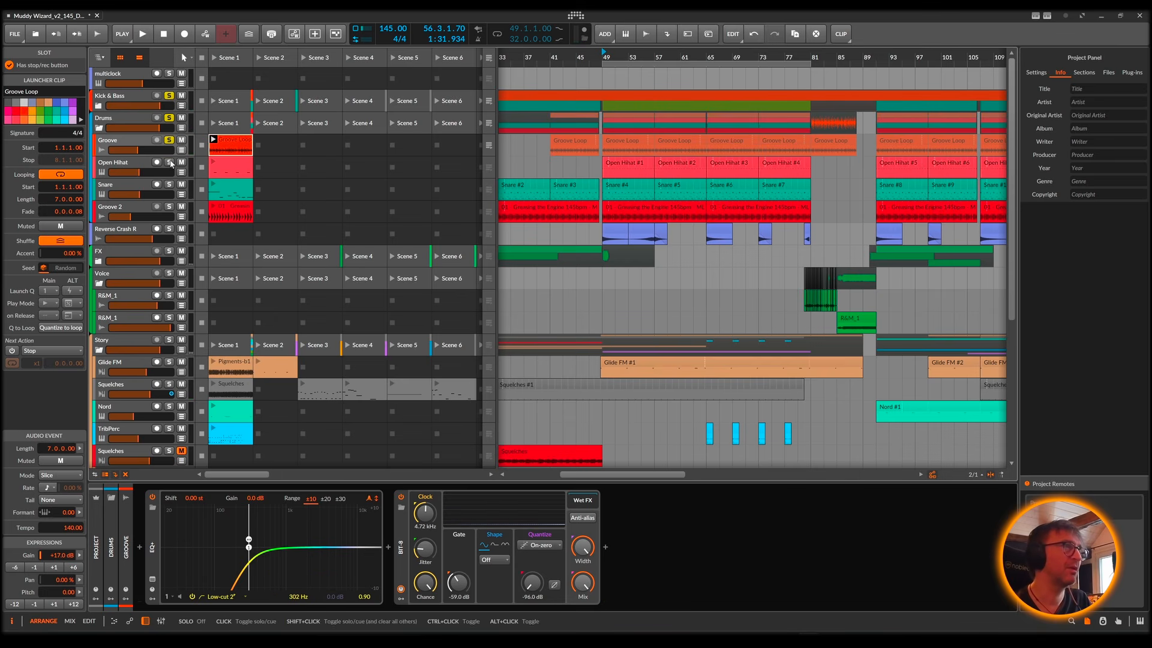
Step: Add the Open Hihat and Groove 2 clips to the soloed drum playback and show Groove 2's EQ+
{"action": "left_click", "coordinate": [215, 166]}
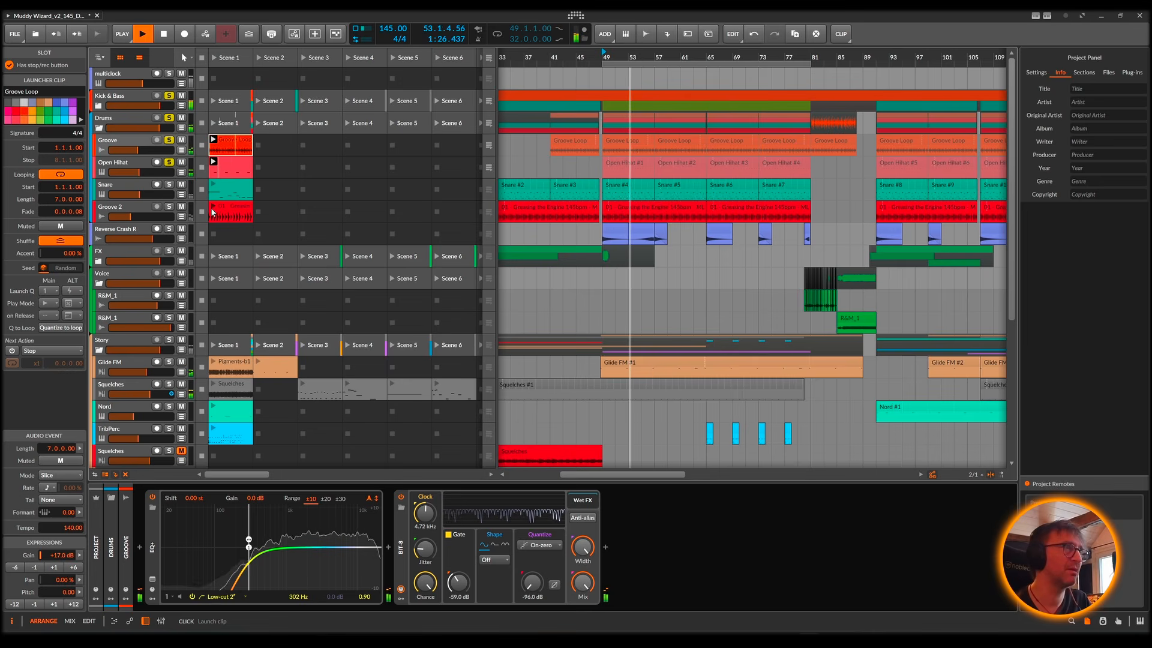
{"action": "key", "text": "space"}
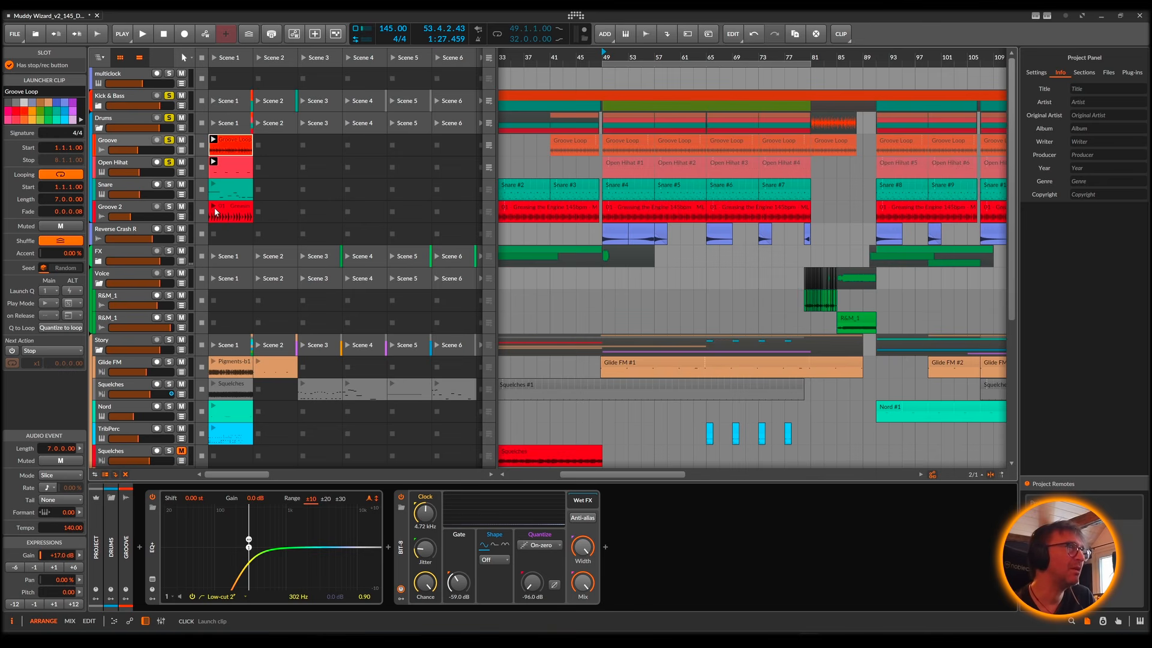
{"action": "left_click", "coordinate": [212, 207]}
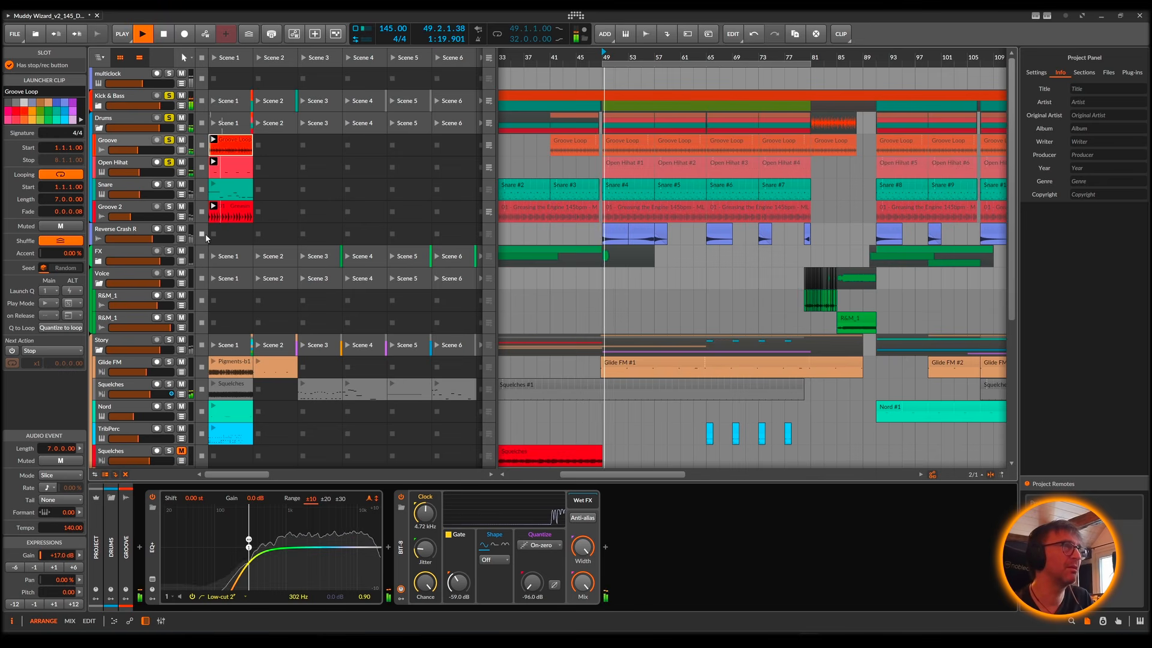
{"action": "left_click", "coordinate": [170, 206]}
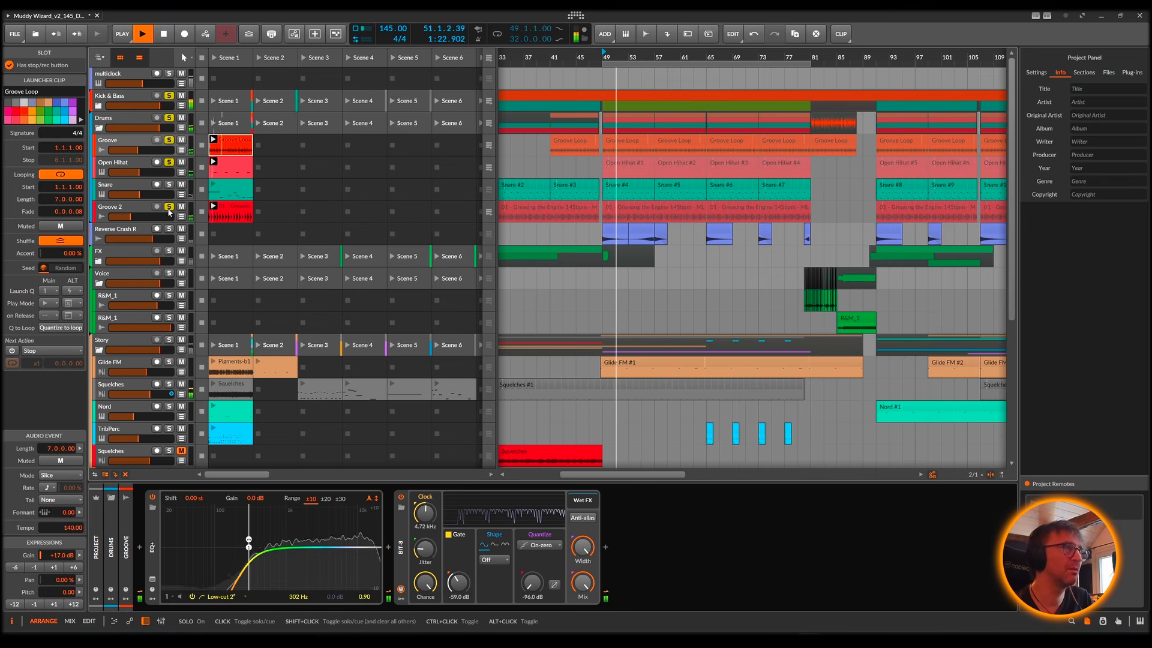
{"action": "left_click", "coordinate": [119, 210]}
{"action": "key", "text": "space"}
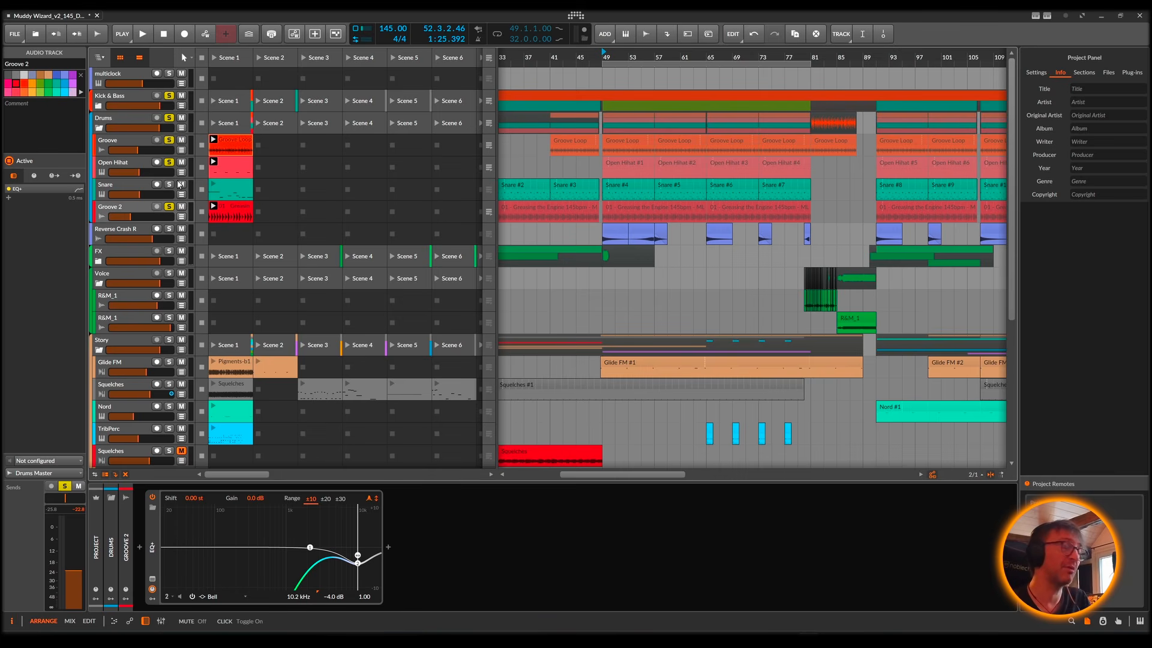
Step: Show the Snare track's devices, loop the arrangement from bar 49 to bar 81 aligned to the grid and start playback
{"action": "left_click", "coordinate": [617, 187]}
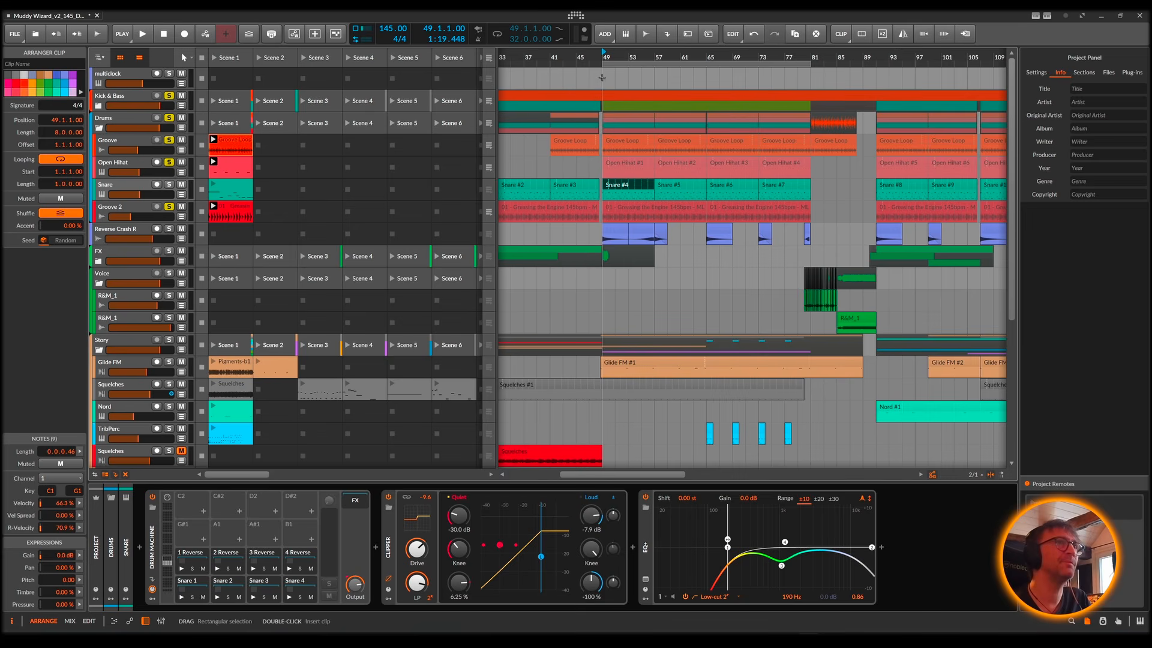
{"action": "left_click_drag", "start_coordinate": [601, 83], "coordinate": [814, 83]}
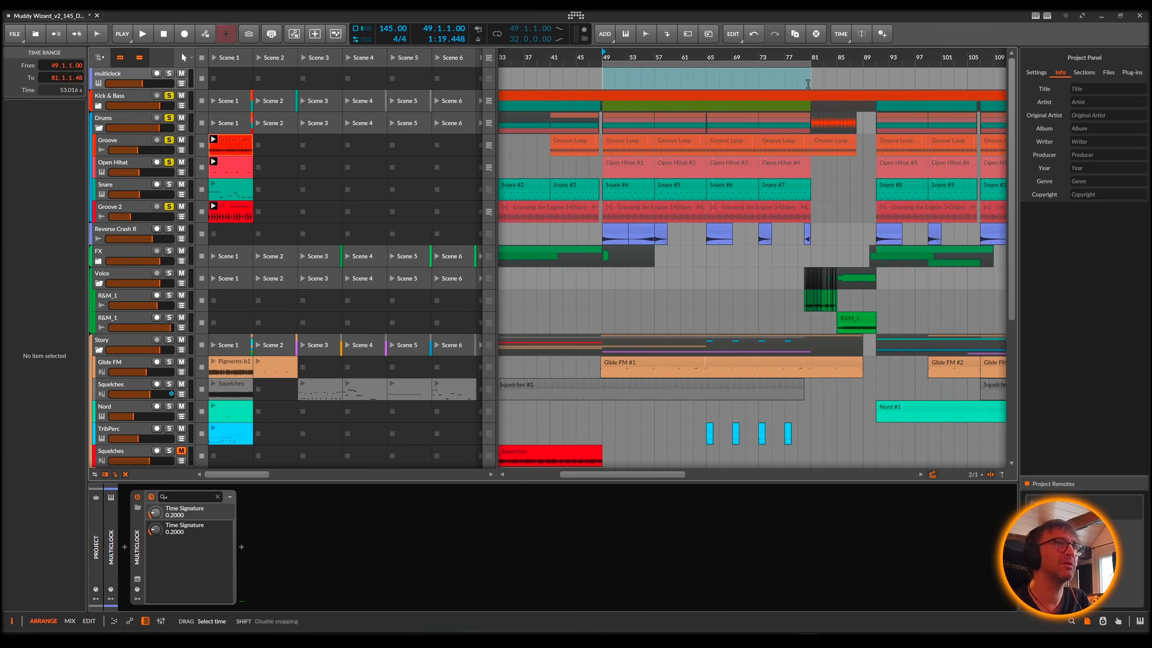
{"action": "left_click", "coordinate": [598, 81]}
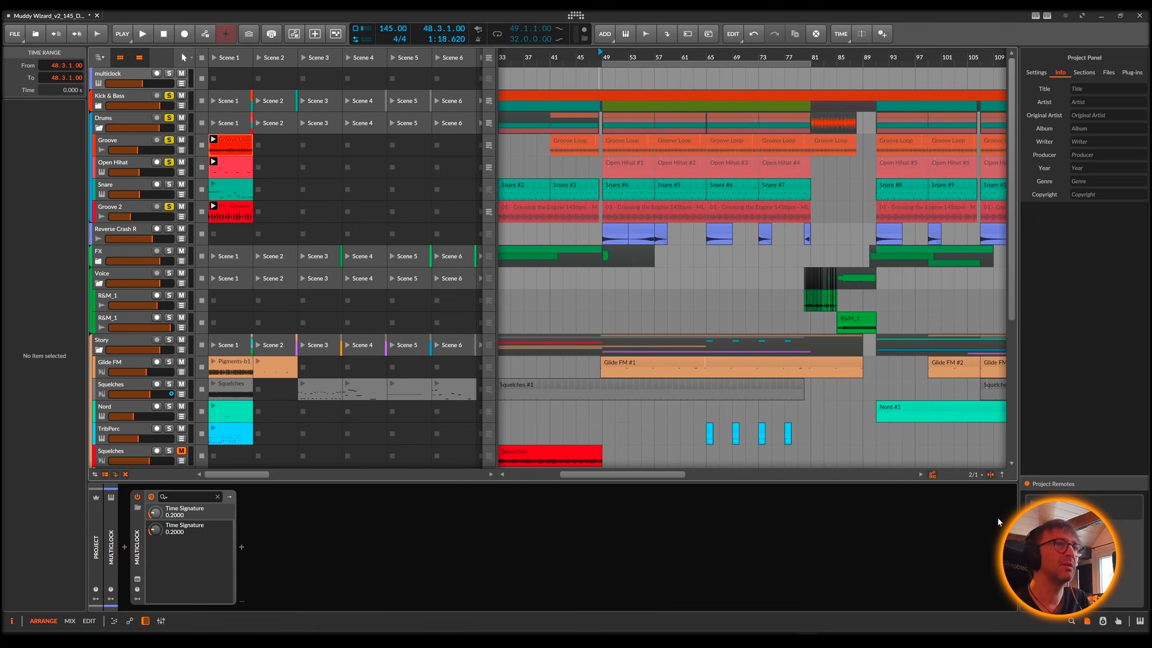
{"action": "left_click", "coordinate": [972, 475]}
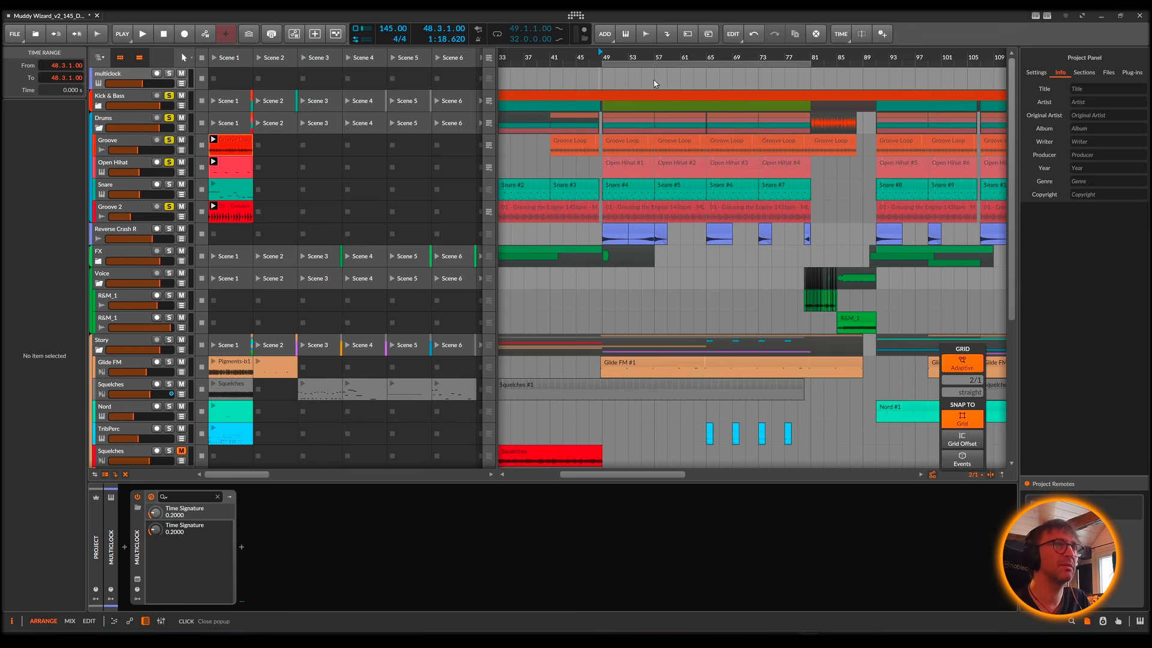
{"action": "mouse_move", "coordinate": [602, 87]}
{"action": "left_mouse_down"}
{"action": "mouse_move", "coordinate": [814, 91]}
{"action": "mouse_move", "coordinate": [811, 78]}
{"action": "left_mouse_up"}
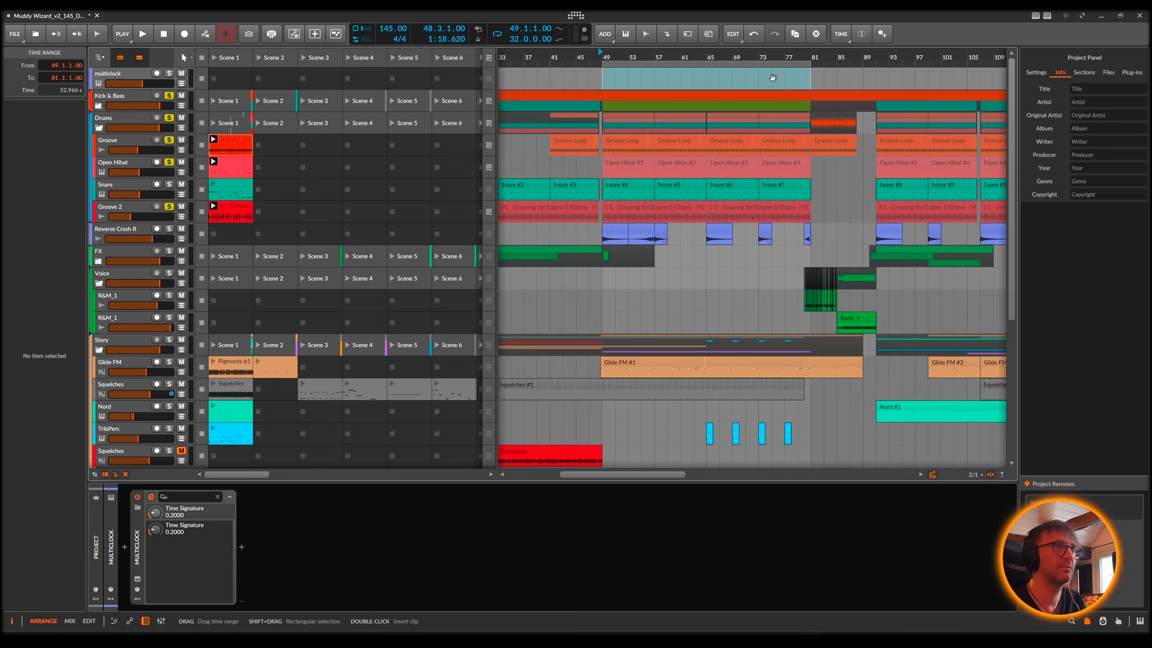
{"action": "key", "text": "space"}
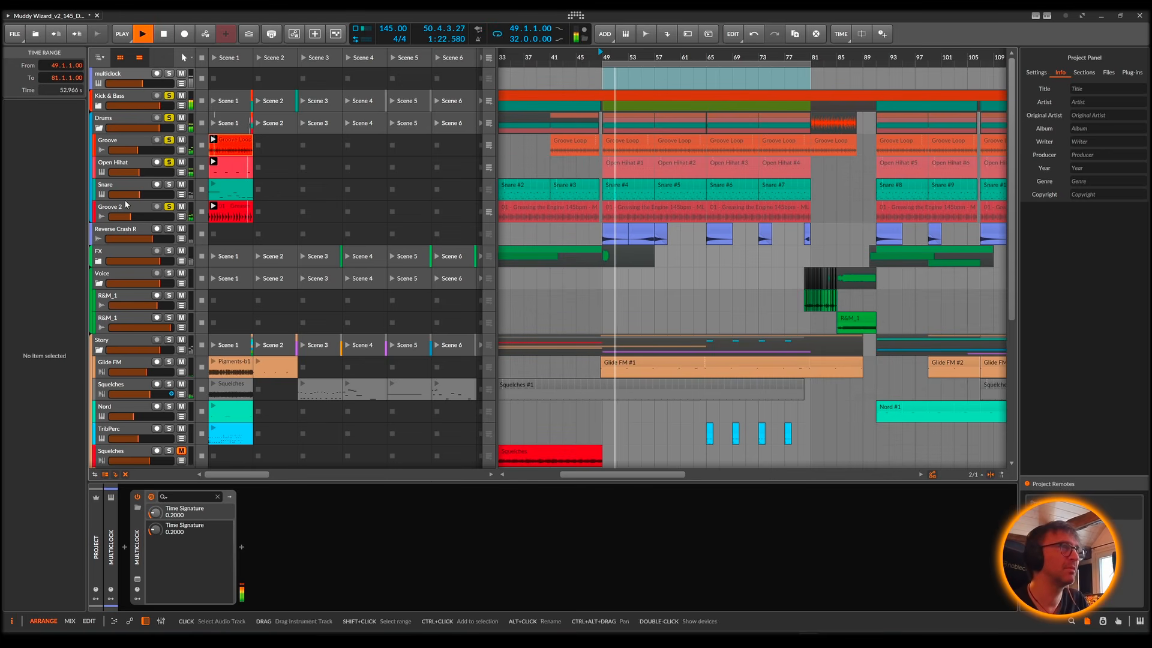
Step: Open the Snare track's Scene 1 clip in an enlarged note editor and play it along with the soloed drums
{"action": "key", "text": "space"}
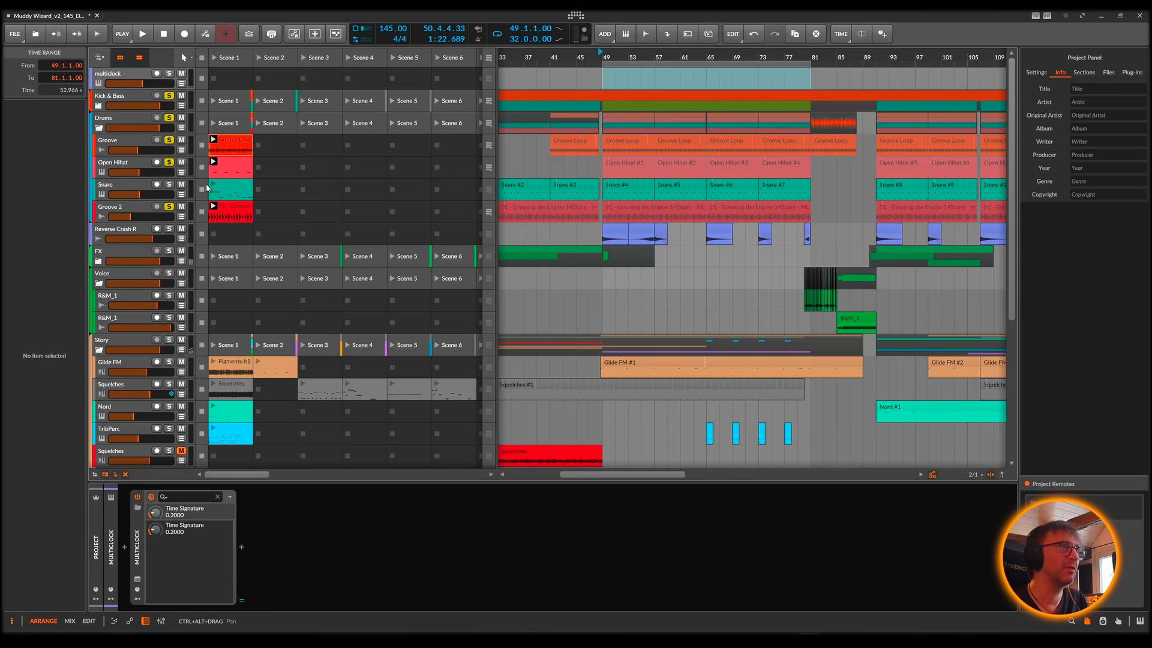
{"action": "double_click", "coordinate": [236, 191]}
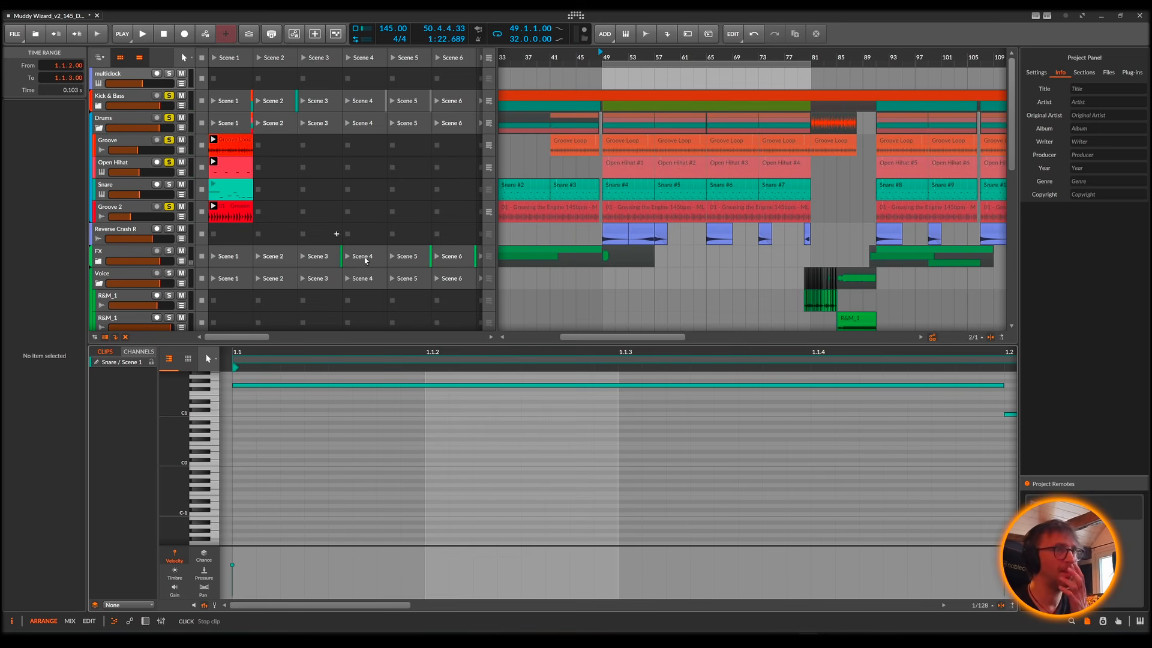
{"action": "left_click_drag", "start_coordinate": [421, 356], "coordinate": [406, 353]}
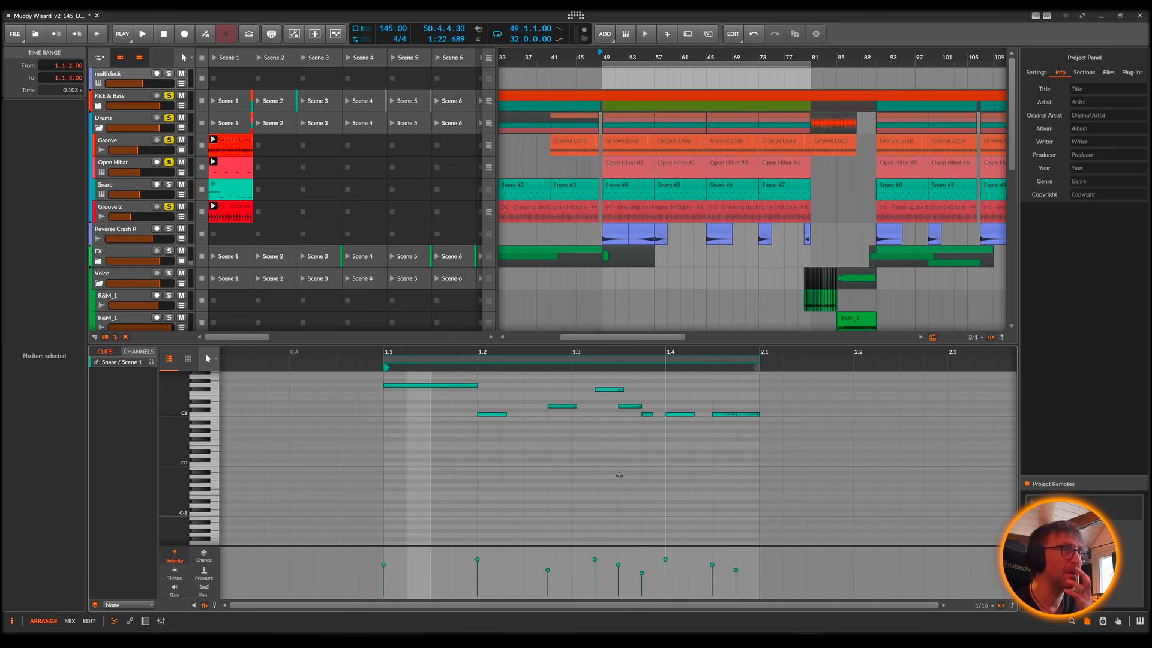
{"action": "left_click", "coordinate": [214, 187]}
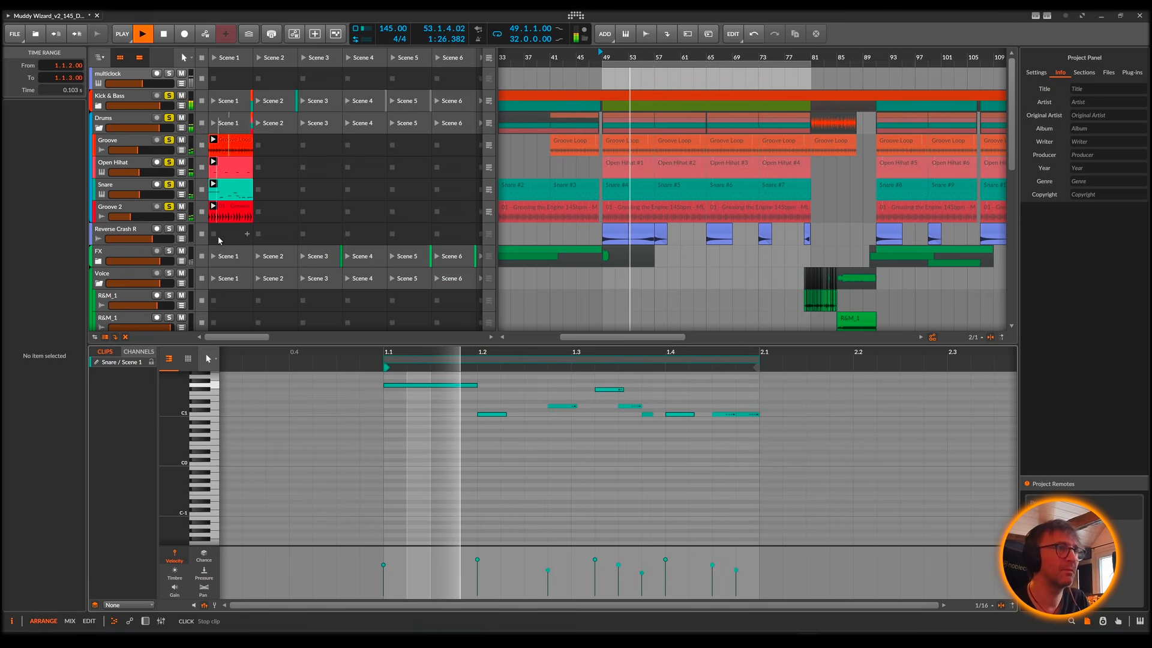
{"action": "left_click_drag", "start_coordinate": [333, 339], "coordinate": [333, 235]}
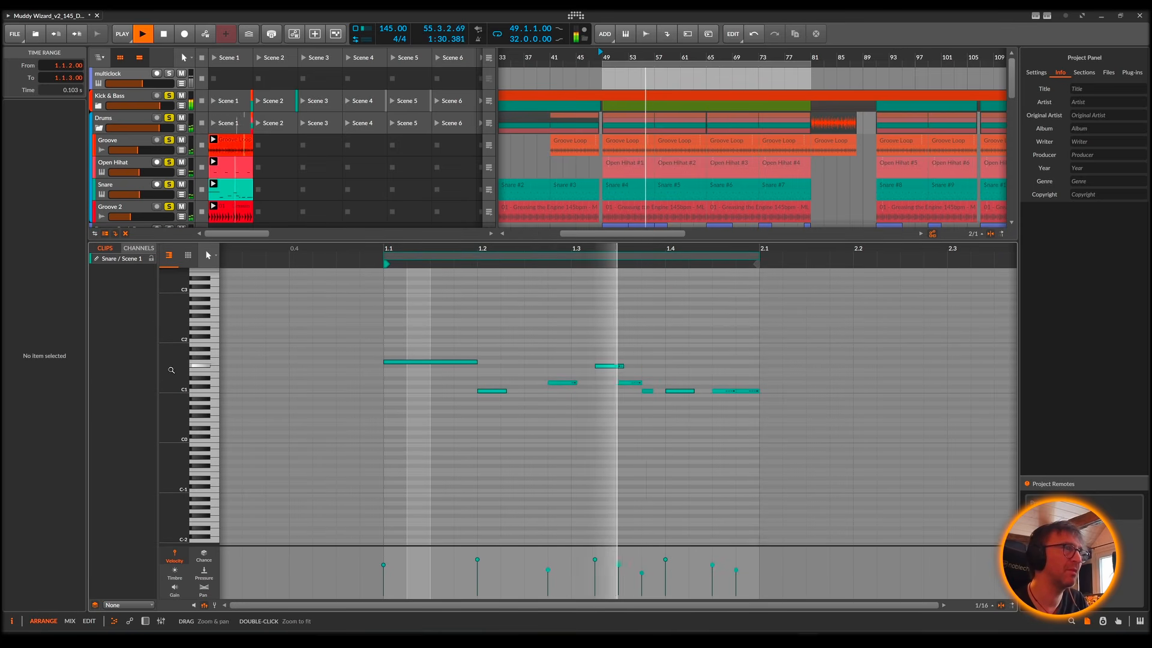
{"action": "left_click_drag", "start_coordinate": [171, 370], "coordinate": [374, 412]}
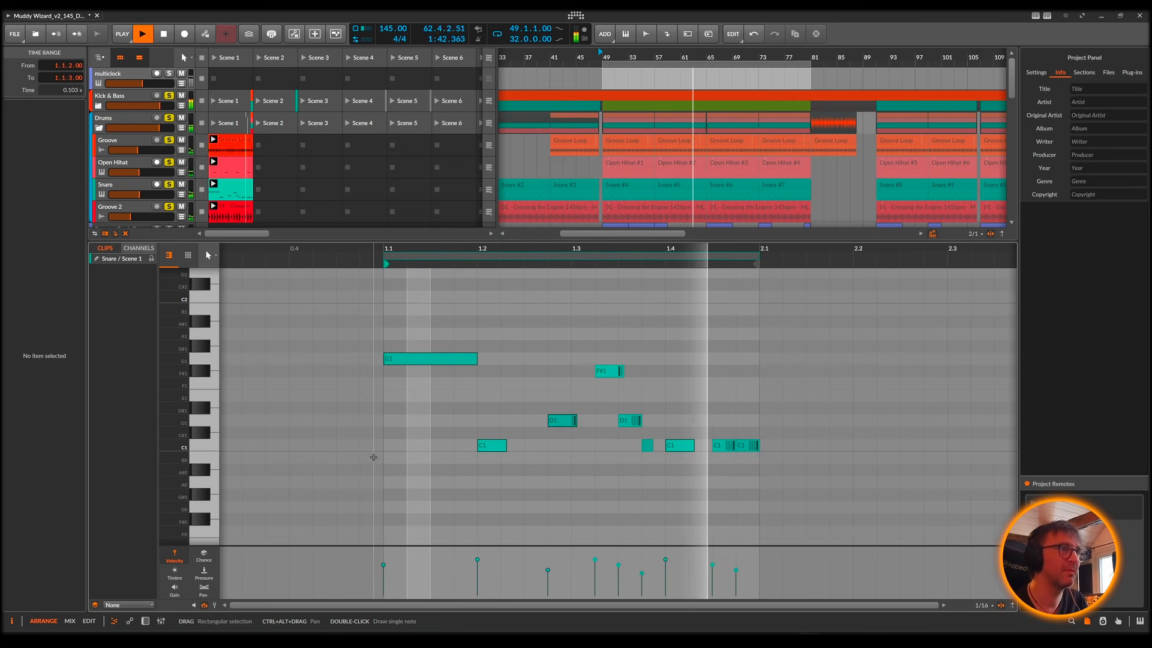
{"action": "key", "text": "space"}
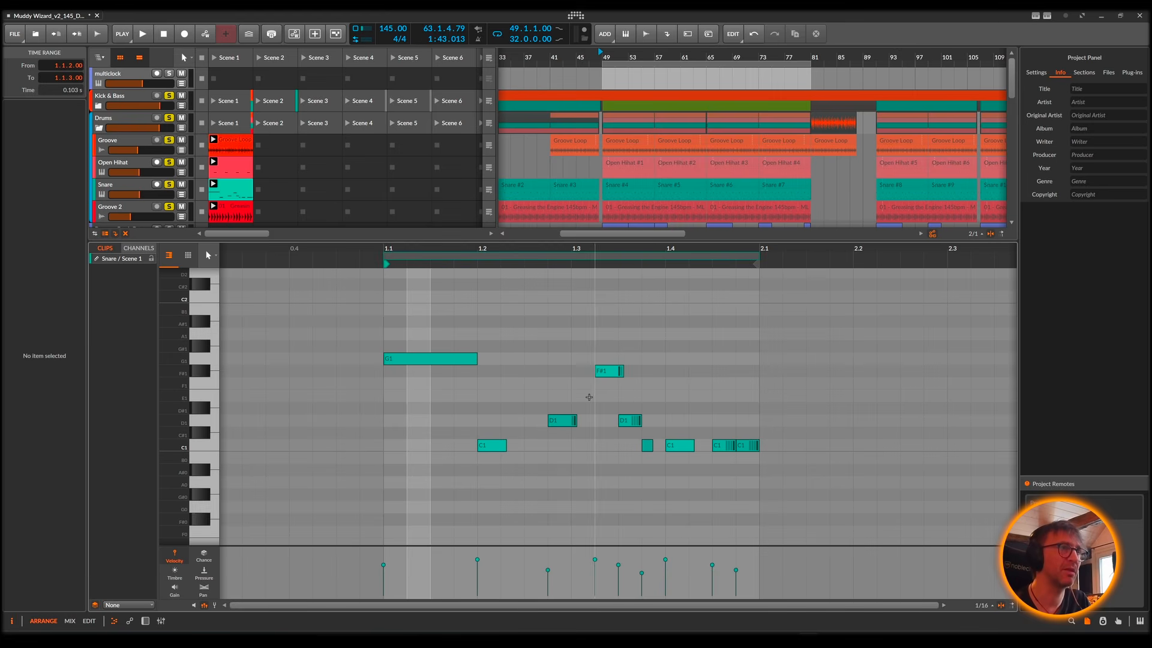
Step: Examine the repeat operators and velocities of the Snare clip's notes, comparing the G1, C1, D1 and F#1 hits
{"action": "left_click", "coordinate": [561, 420]}
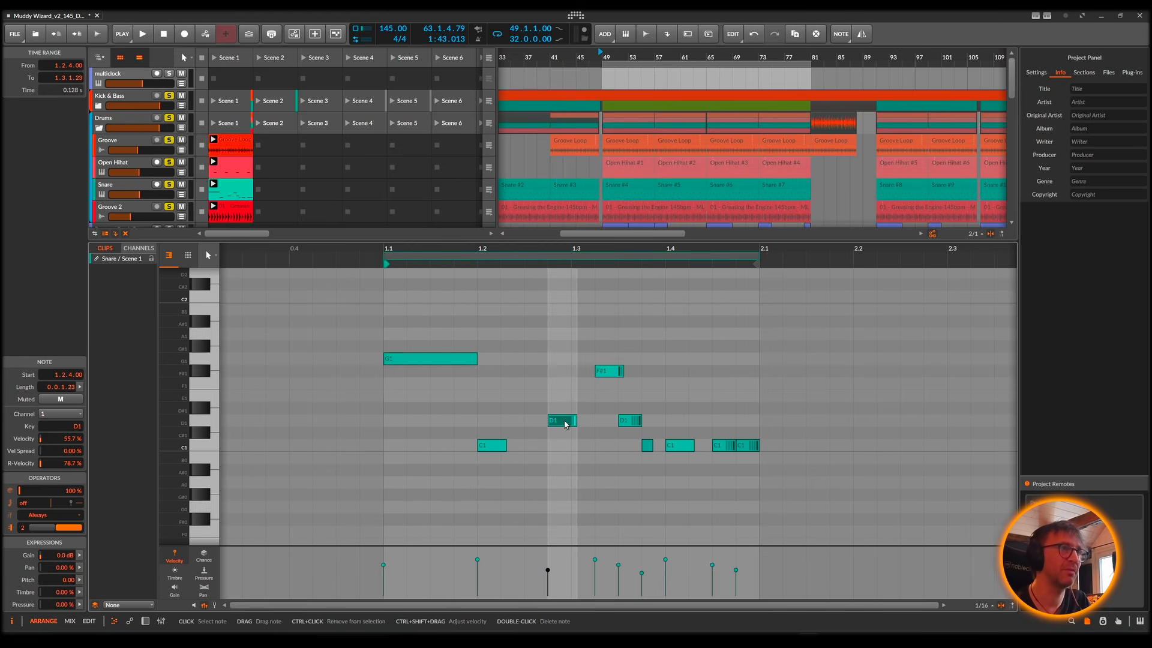
{"action": "left_click", "coordinate": [608, 373]}
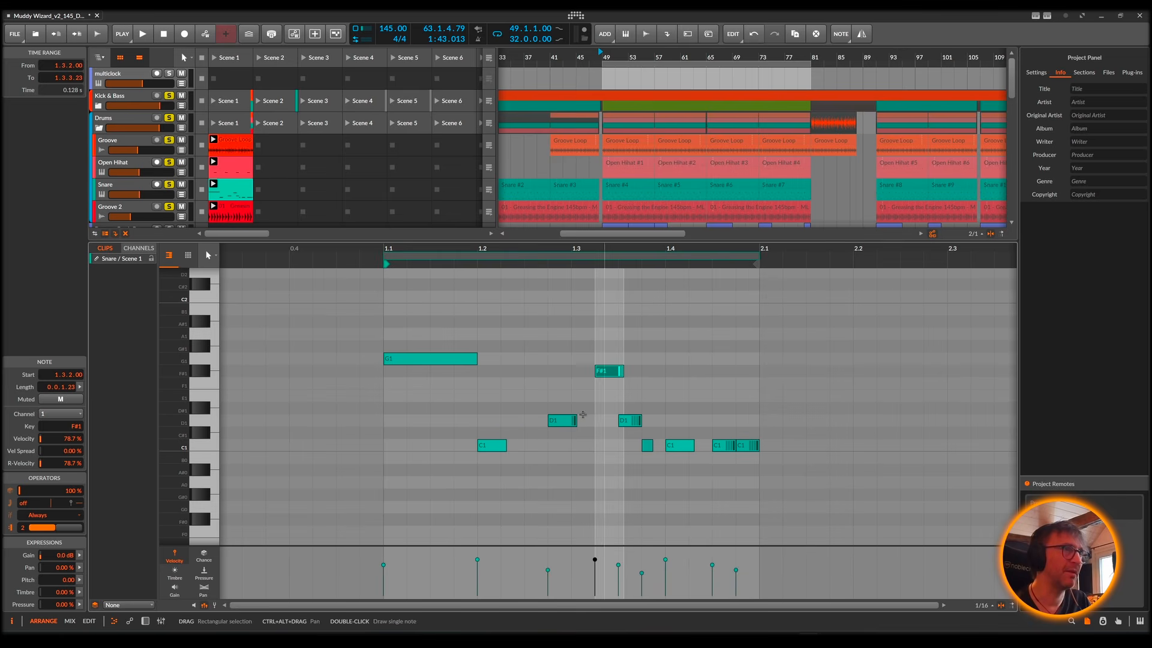
{"action": "left_click", "coordinate": [561, 423]}
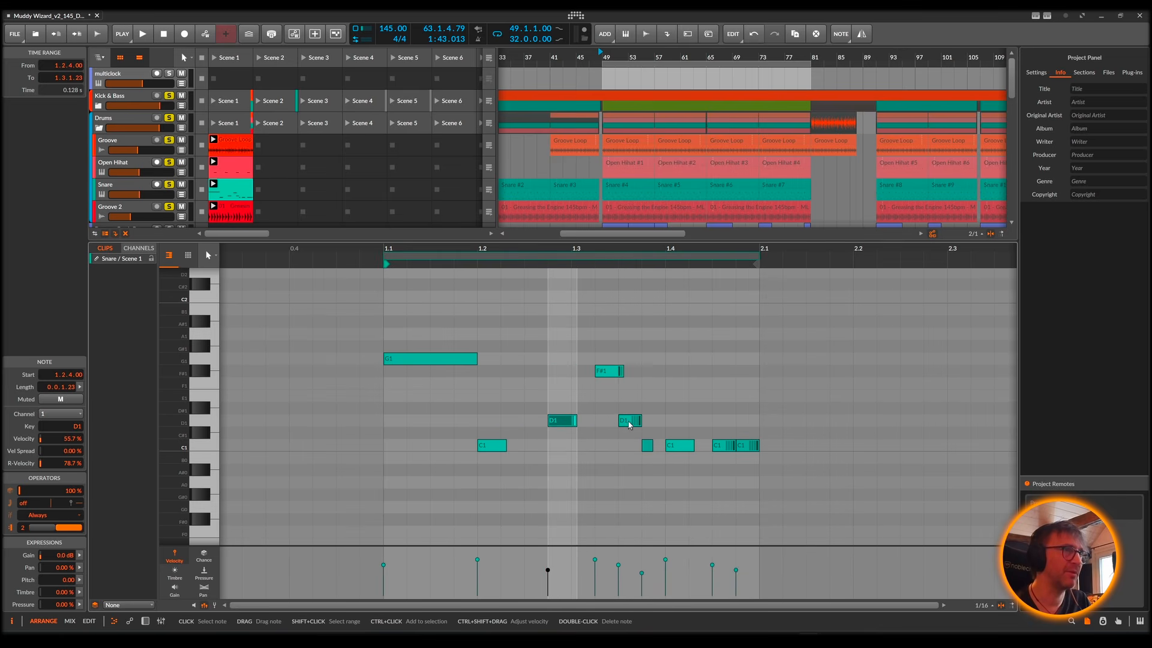
{"action": "left_click", "coordinate": [625, 420]}
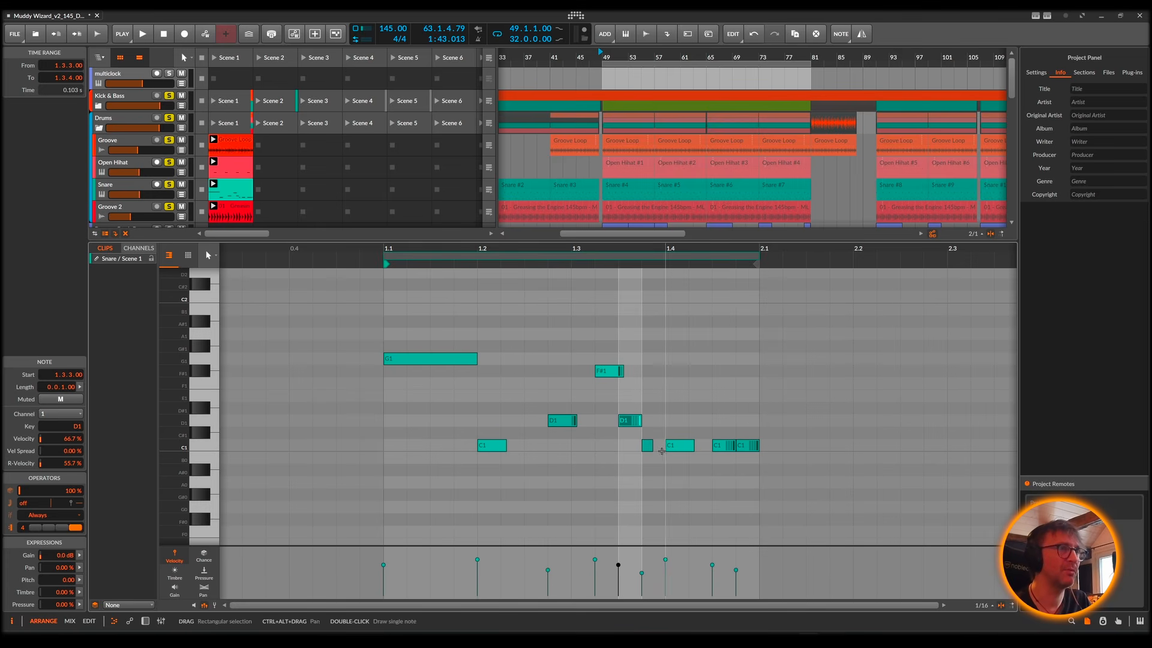
{"action": "left_click", "coordinate": [442, 362]}
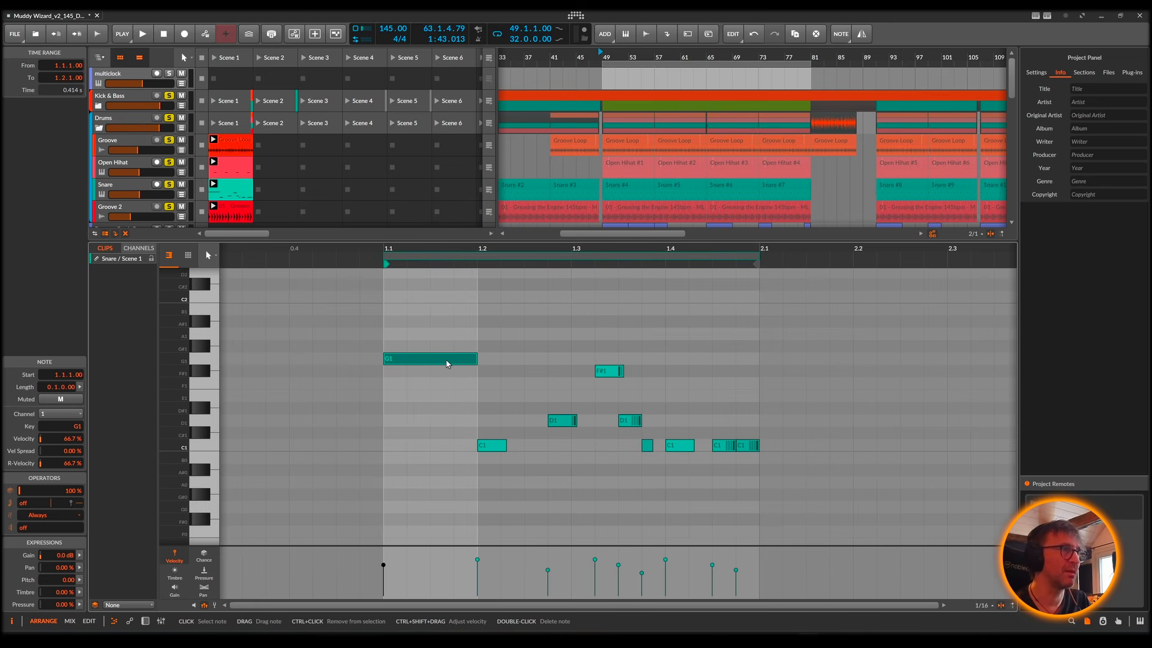
{"action": "left_click", "coordinate": [494, 445]}
{"action": "left_click", "coordinate": [646, 445]}
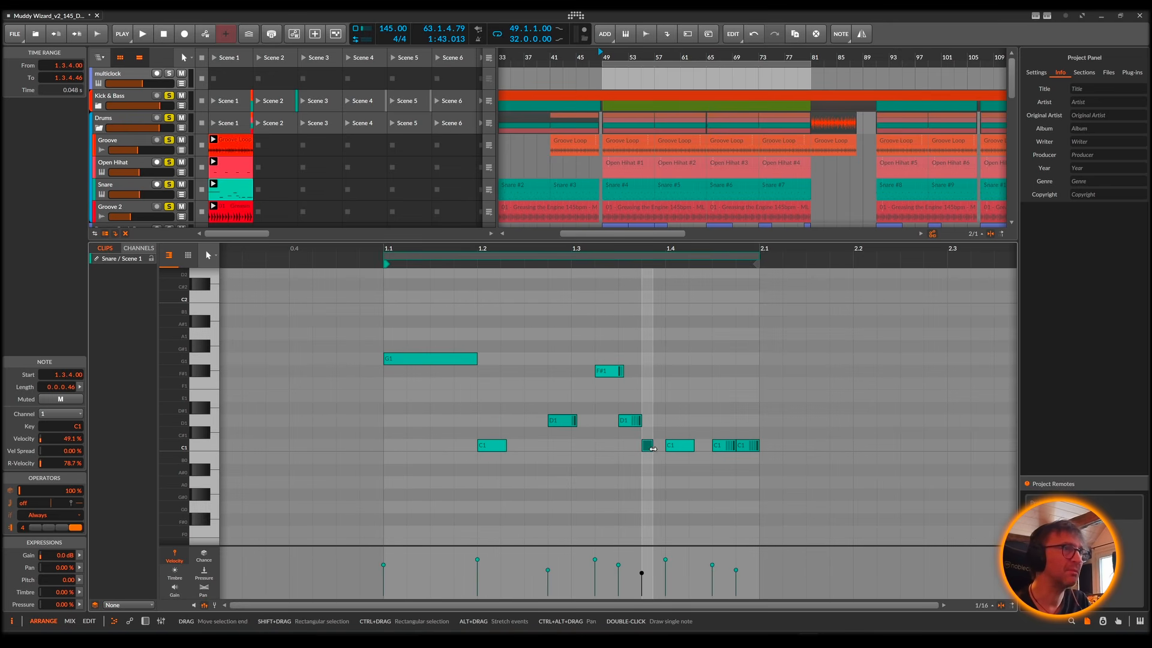
{"action": "left_click", "coordinate": [686, 450]}
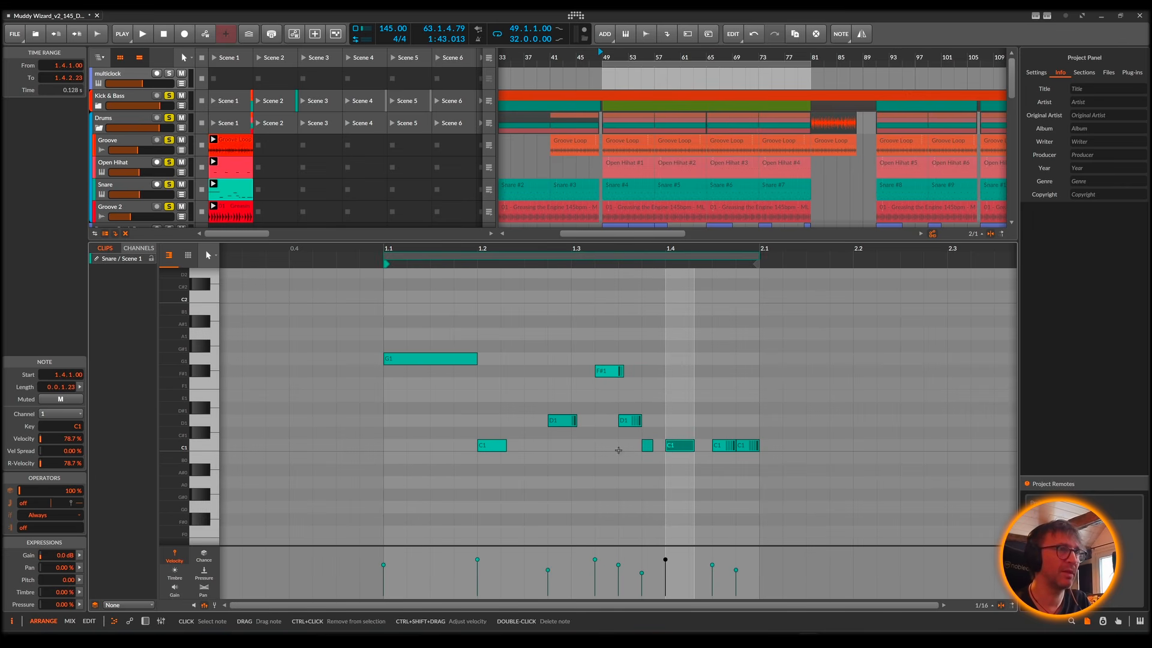
Step: Play the Snare clip with the drums in short passes and inspect the note settings of its last two C1 notes
{"action": "key", "text": "space"}
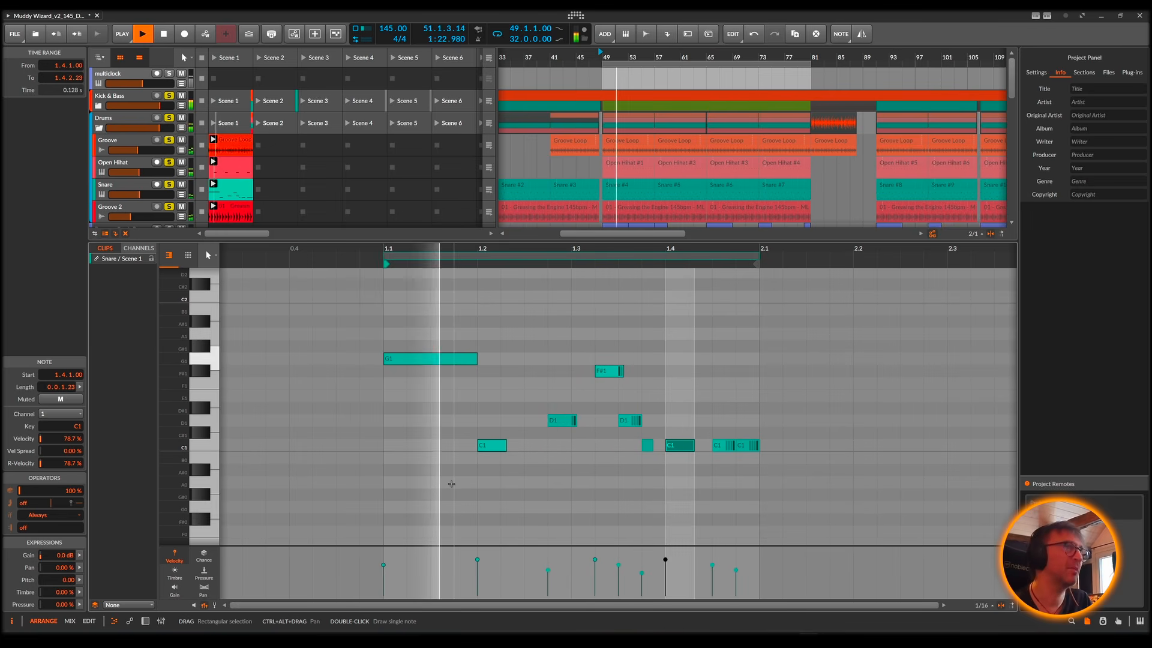
{"action": "key", "text": "space"}
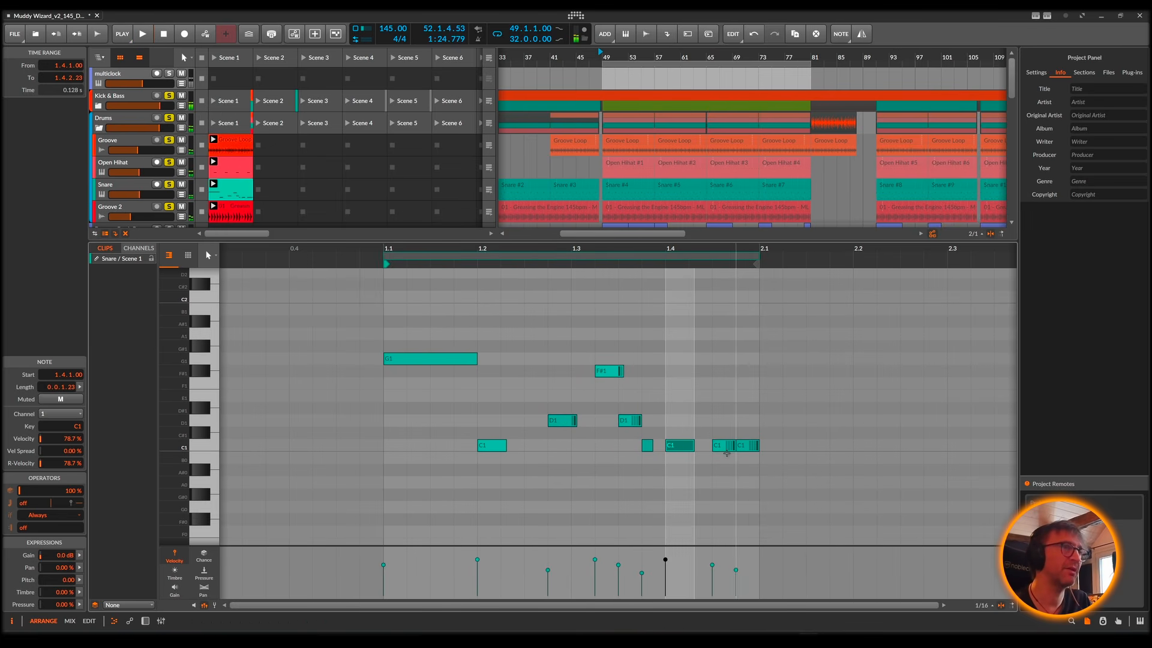
{"action": "left_click", "coordinate": [719, 445]}
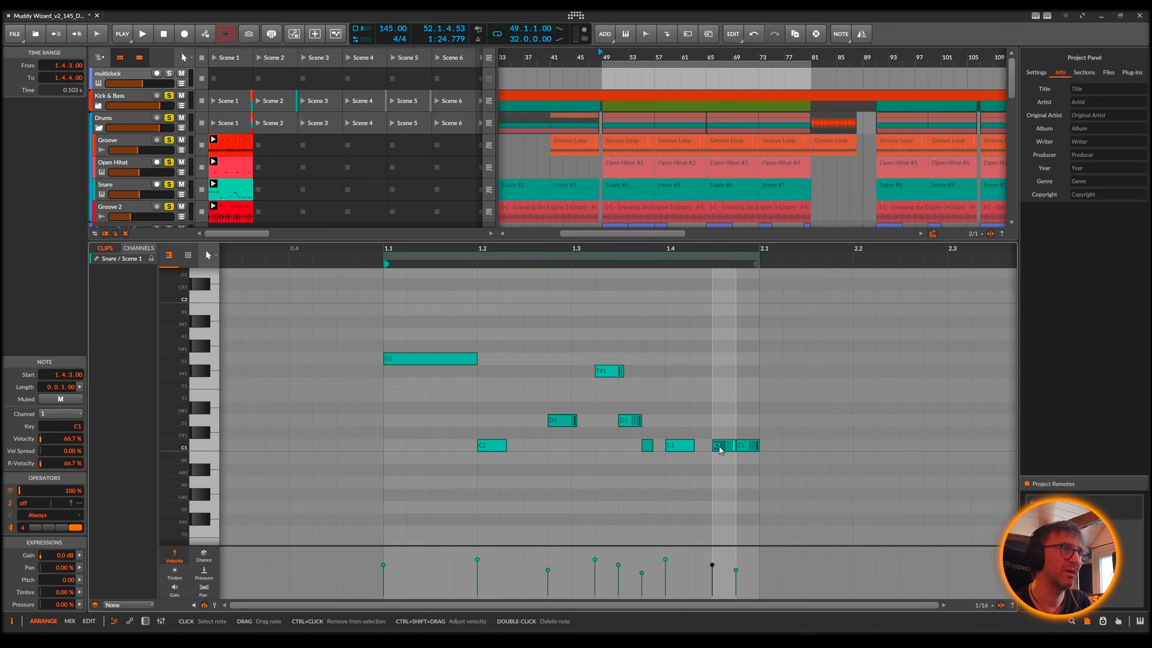
{"action": "left_click", "coordinate": [747, 446]}
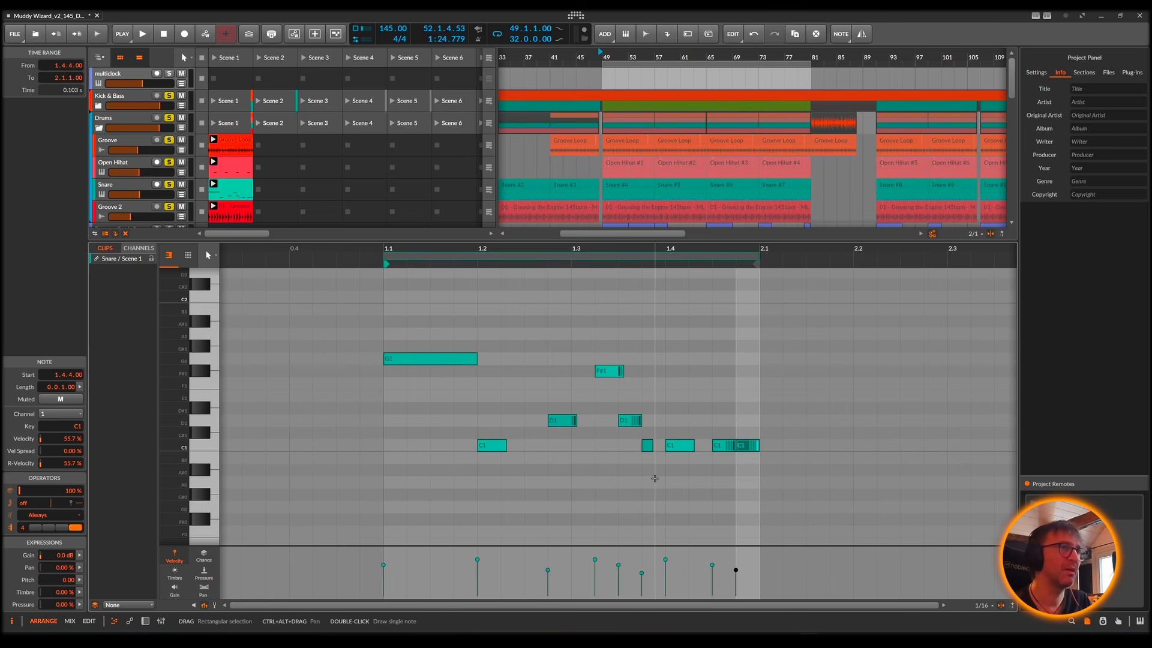
{"action": "key", "text": "space"}
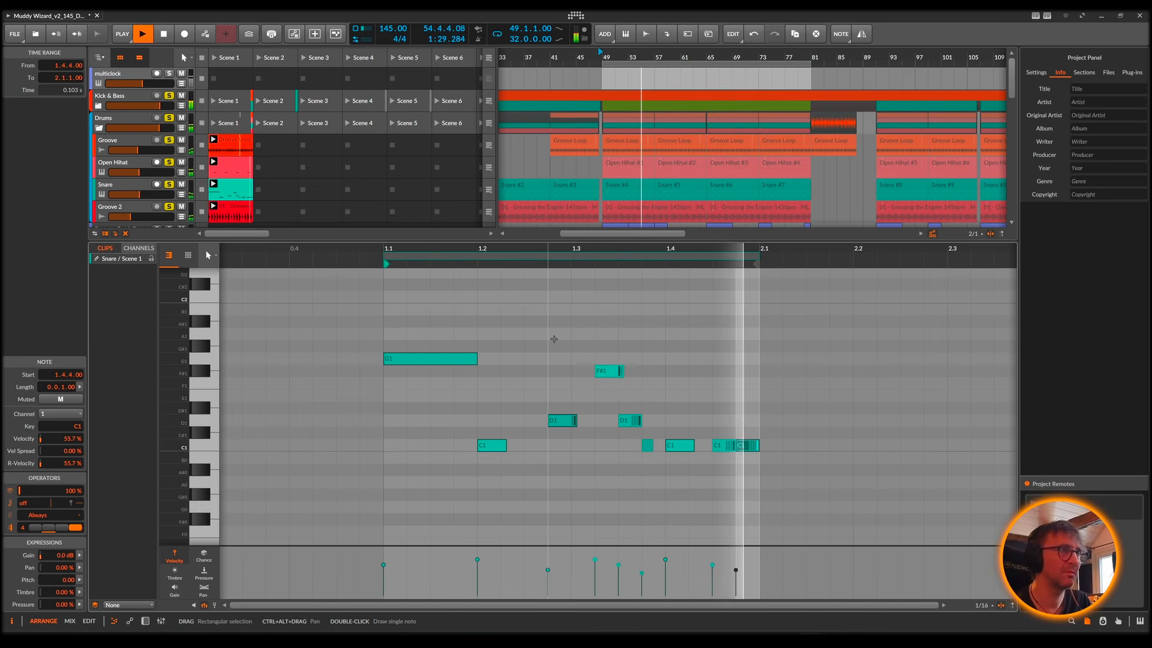
{"action": "key", "text": "space"}
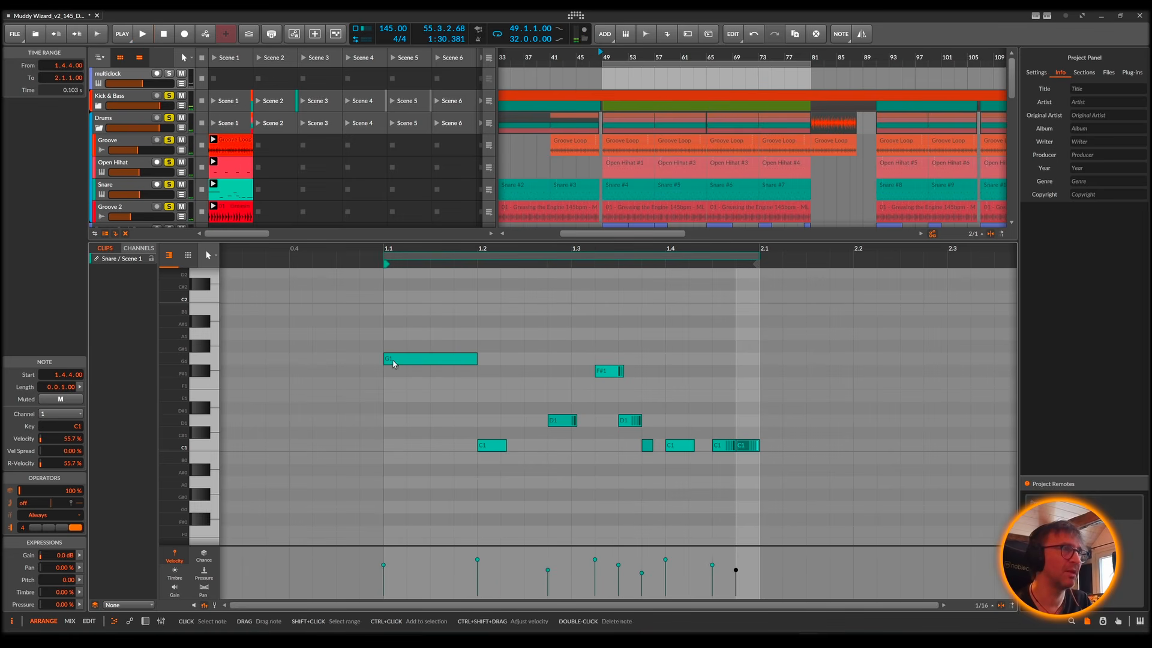
Step: Inspect the long G1 note that opens the Snare clip, listen to it briefly and reduce the note editor's height
{"action": "left_click", "coordinate": [435, 362]}
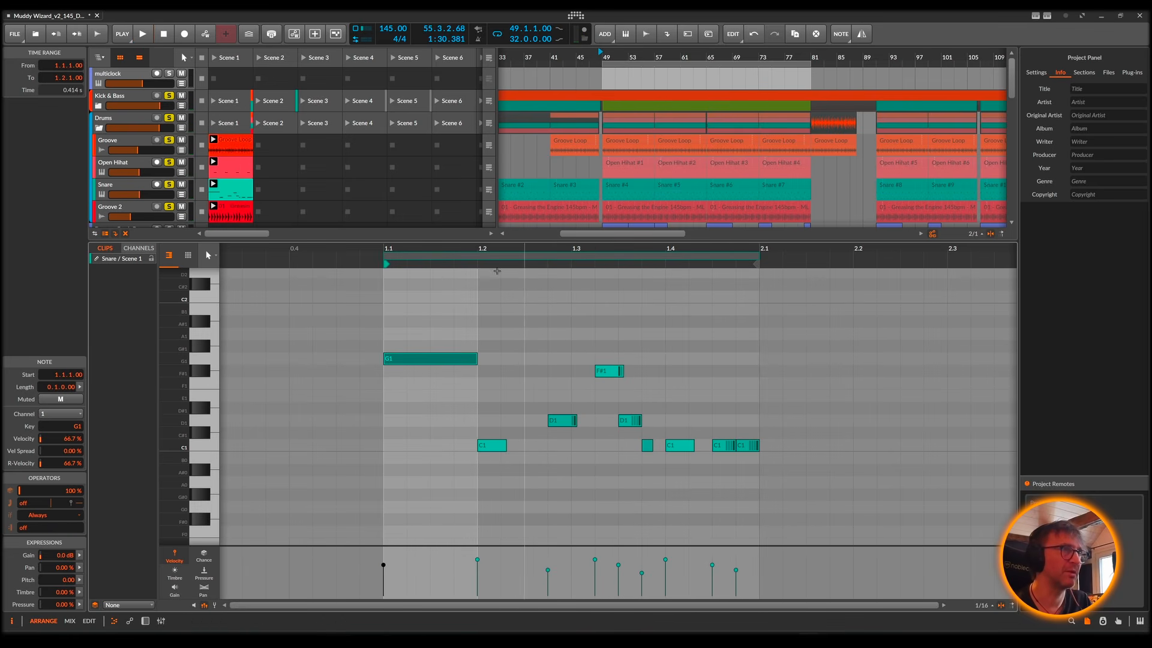
{"action": "key", "text": "space"}
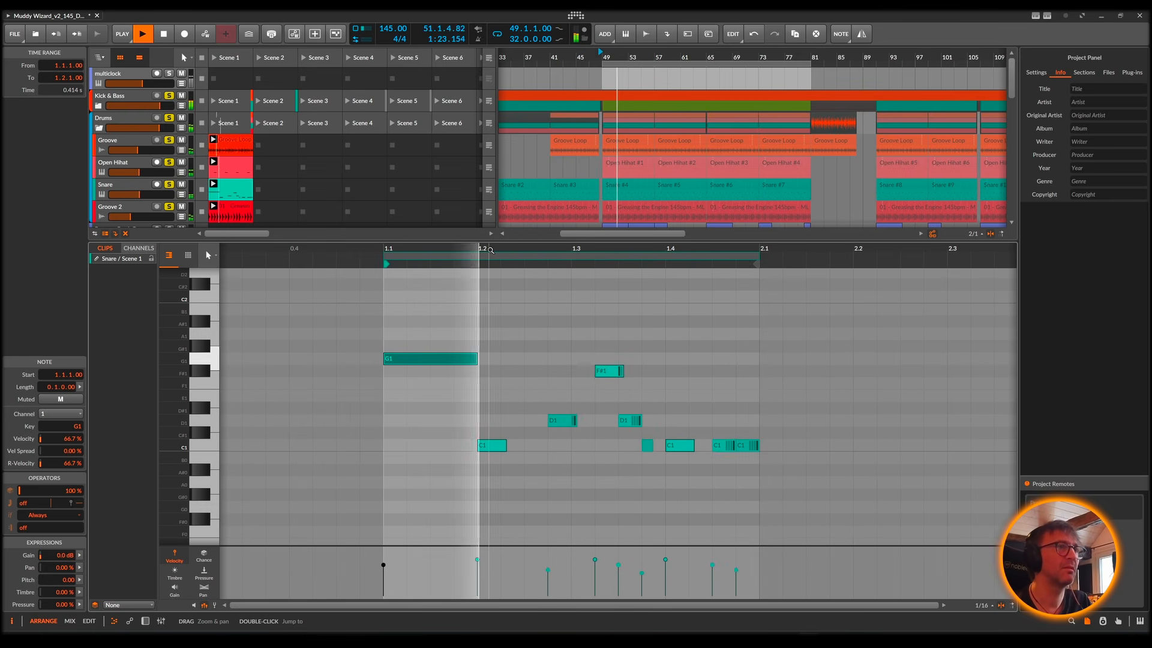
{"action": "key", "text": "space"}
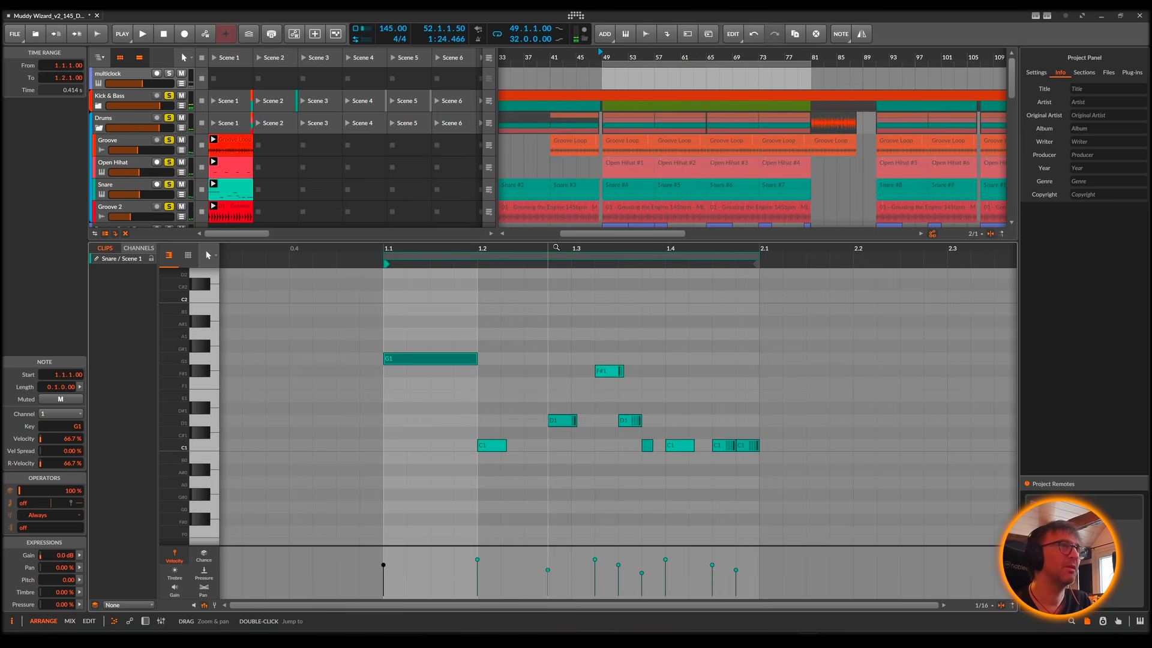
{"action": "left_click_drag", "start_coordinate": [558, 240], "coordinate": [575, 258]}
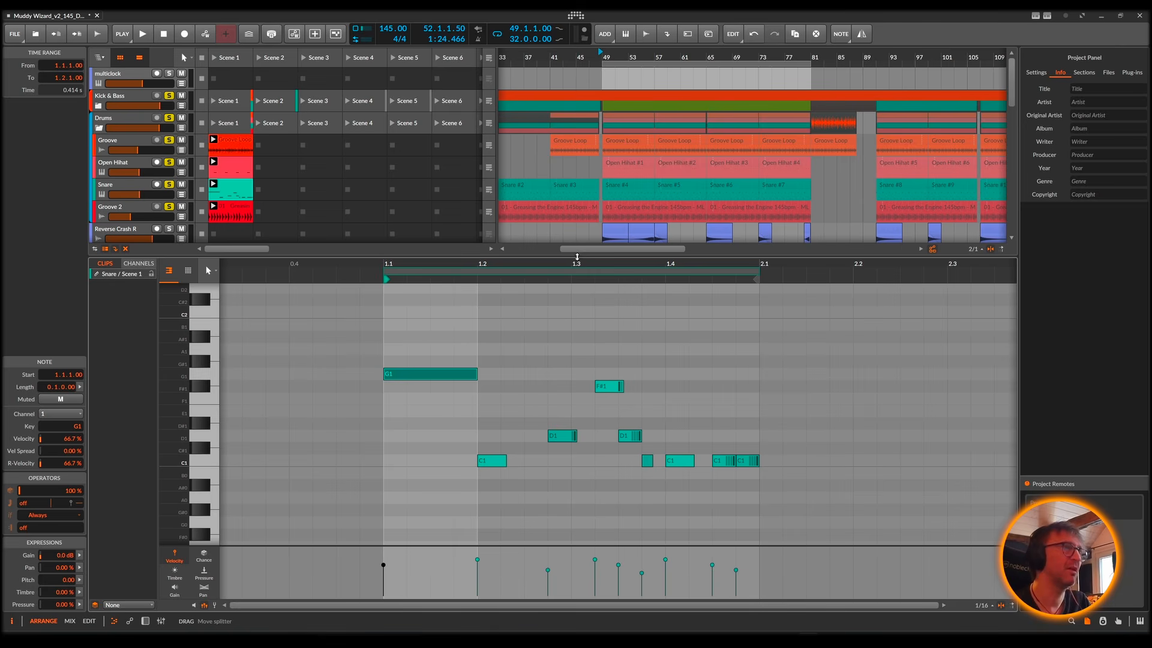
Step: Hide the note editor and listen to the Snare clip together with the soloed kick, bass and drum tracks
{"action": "left_click", "coordinate": [114, 622]}
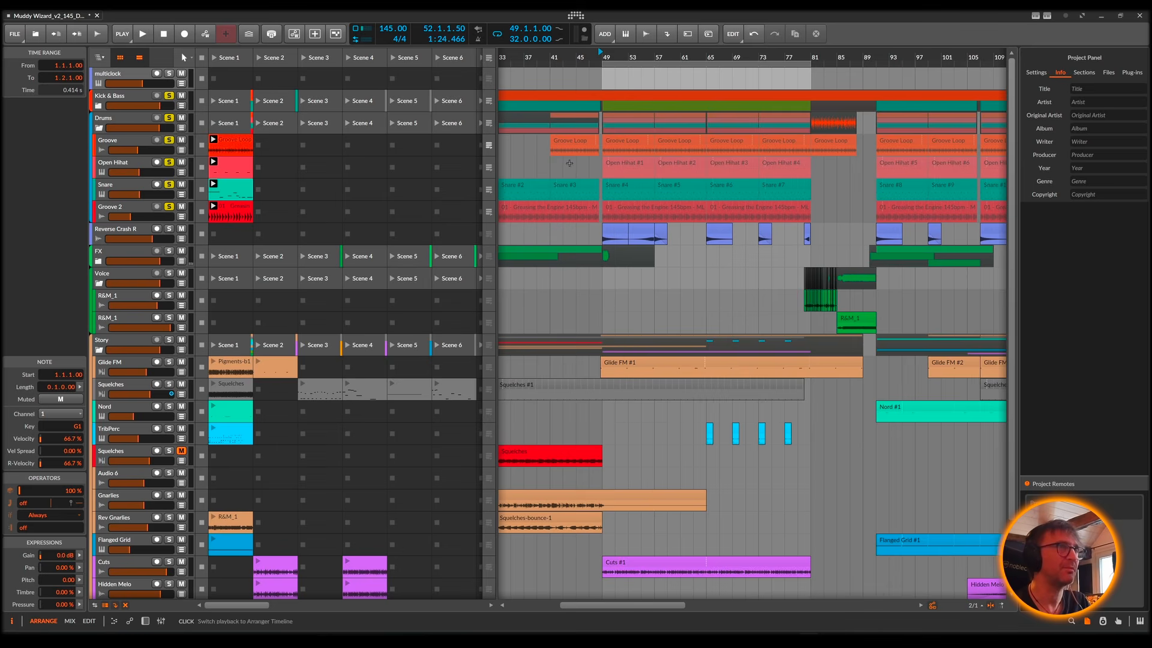
{"action": "key", "text": "space"}
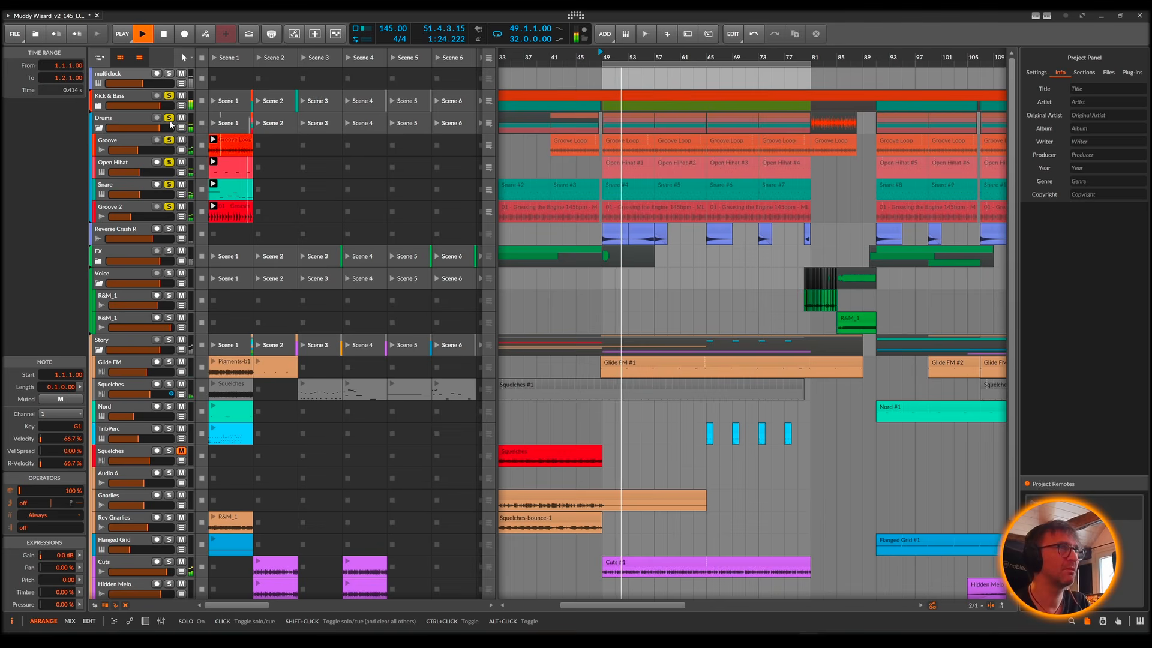
{"action": "key", "text": "space"}
Step: Open bx_clipper on the Drums group, set its ceiling to -18.1 dB during playback and close the plug-in window
{"action": "left_click", "coordinate": [119, 119]}
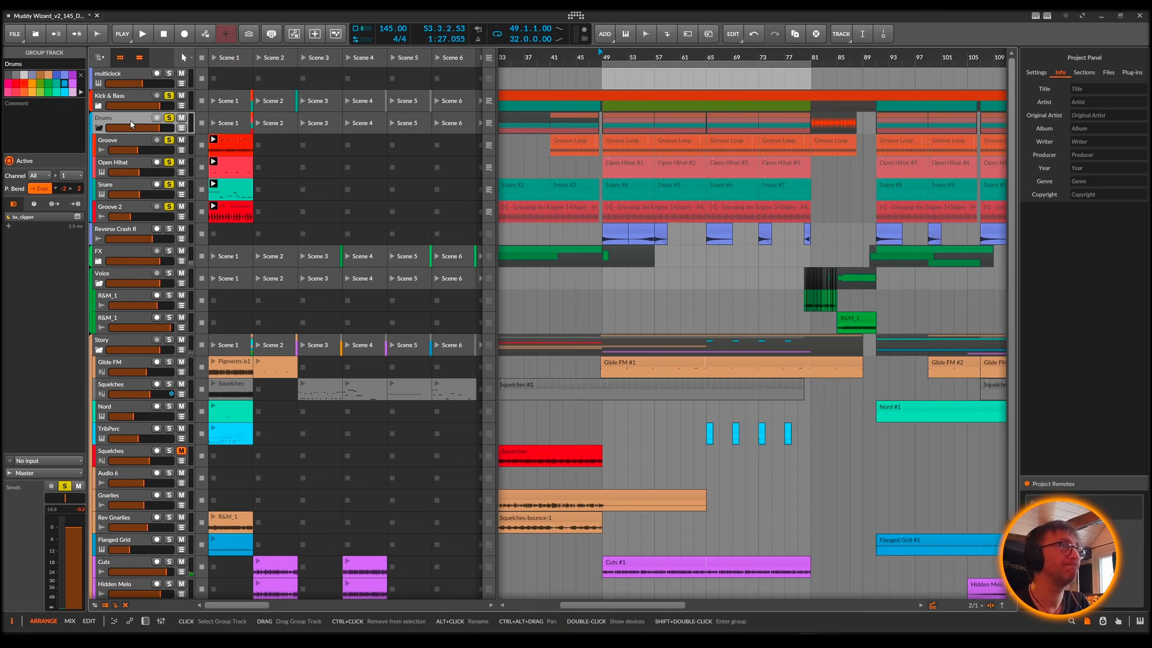
{"action": "double_click", "coordinate": [131, 125]}
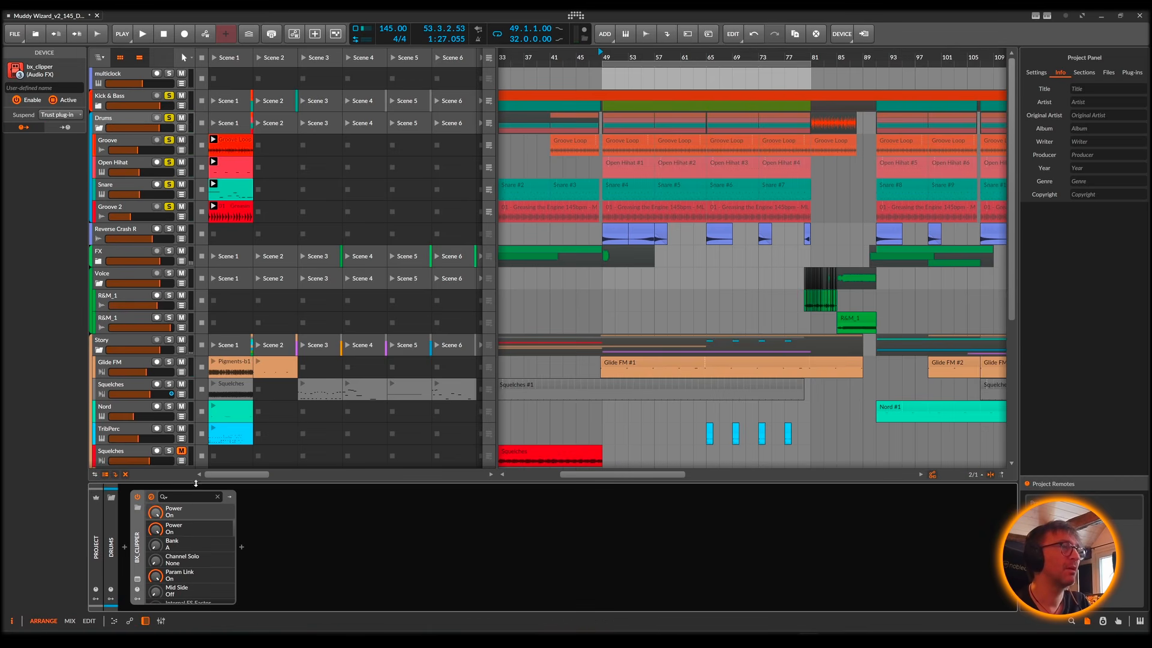
{"action": "left_click", "coordinate": [138, 580]}
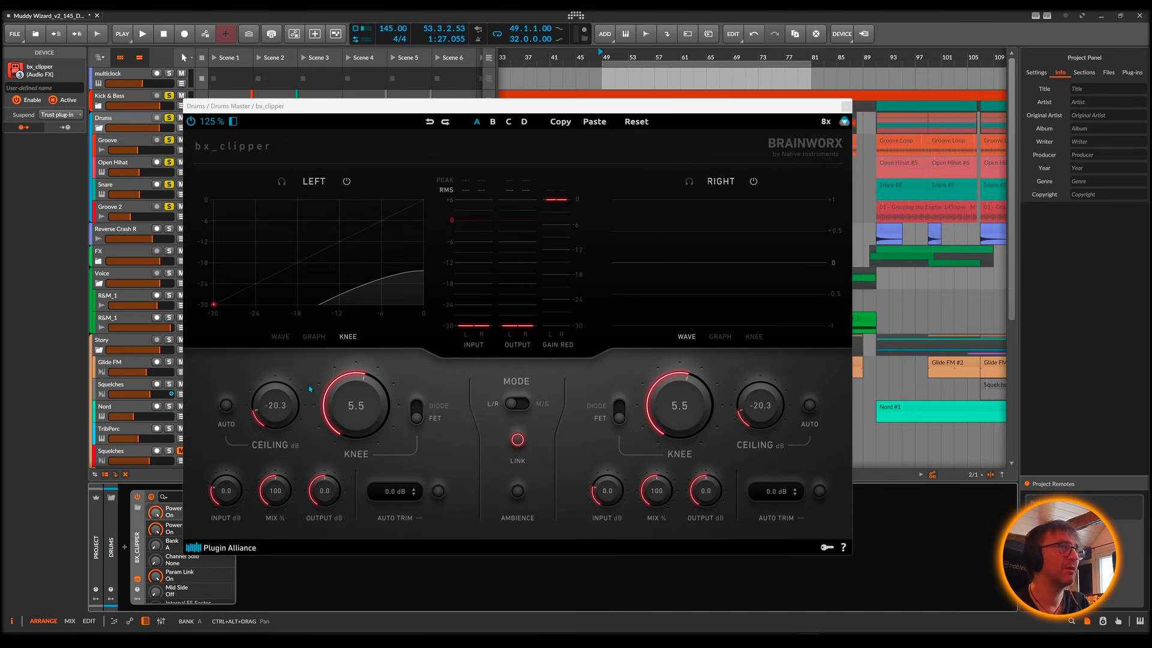
{"action": "key", "text": "space"}
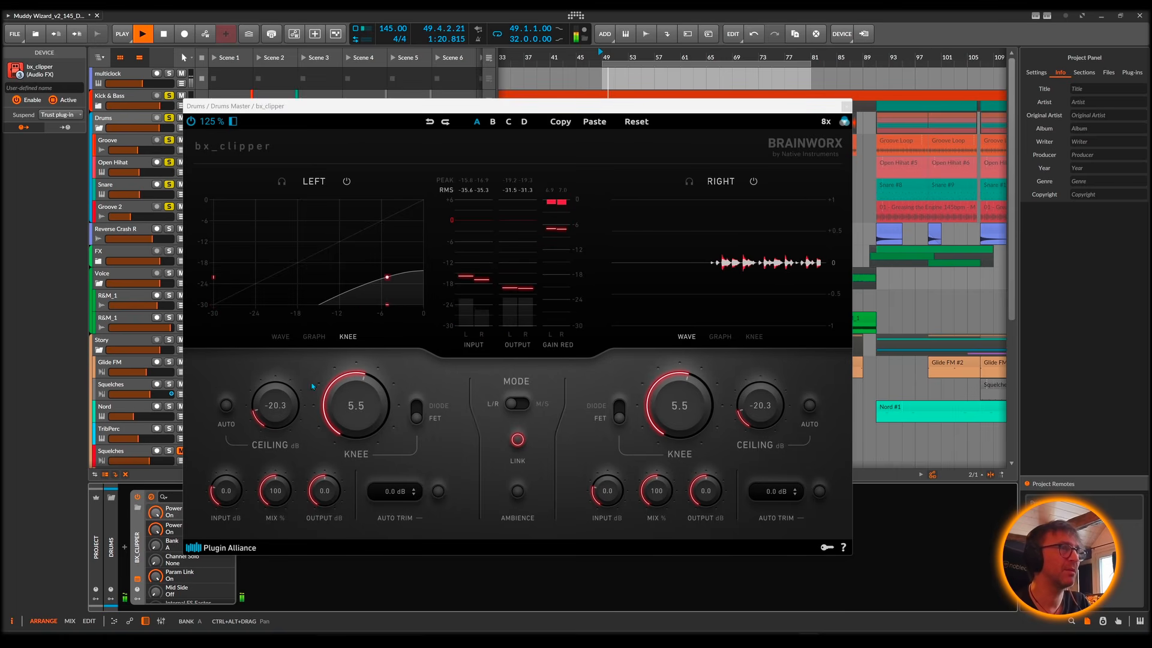
{"action": "left_click_drag", "start_coordinate": [276, 407], "coordinate": [275, 396]}
{"action": "key", "text": "space"}
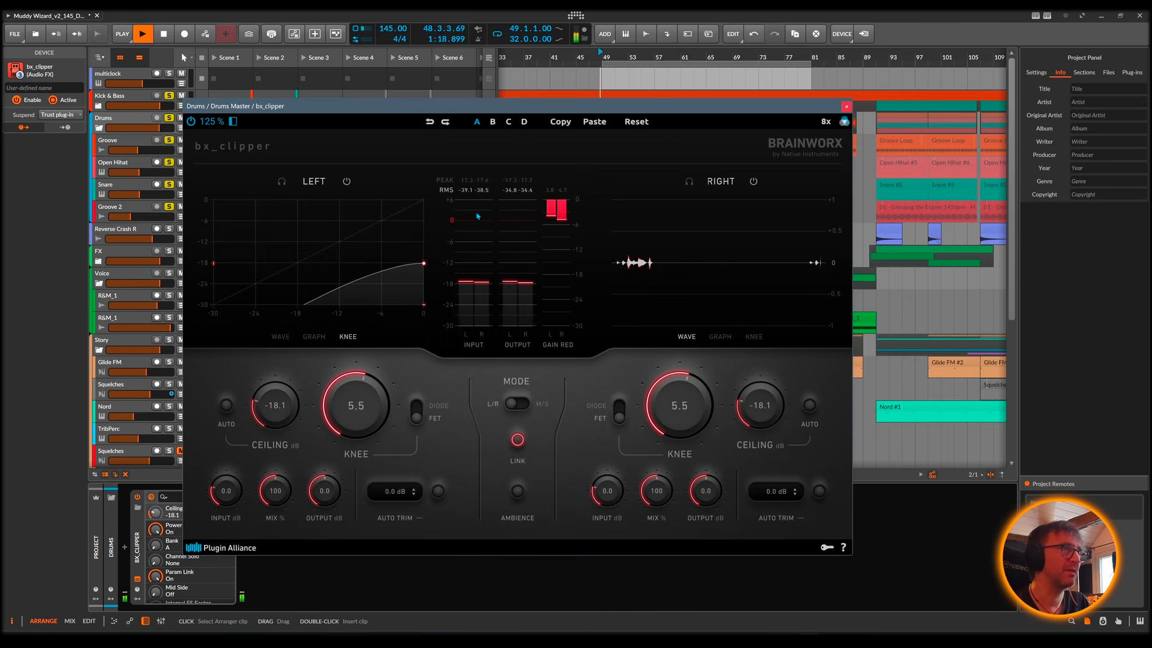
{"action": "left_click", "coordinate": [847, 106]}
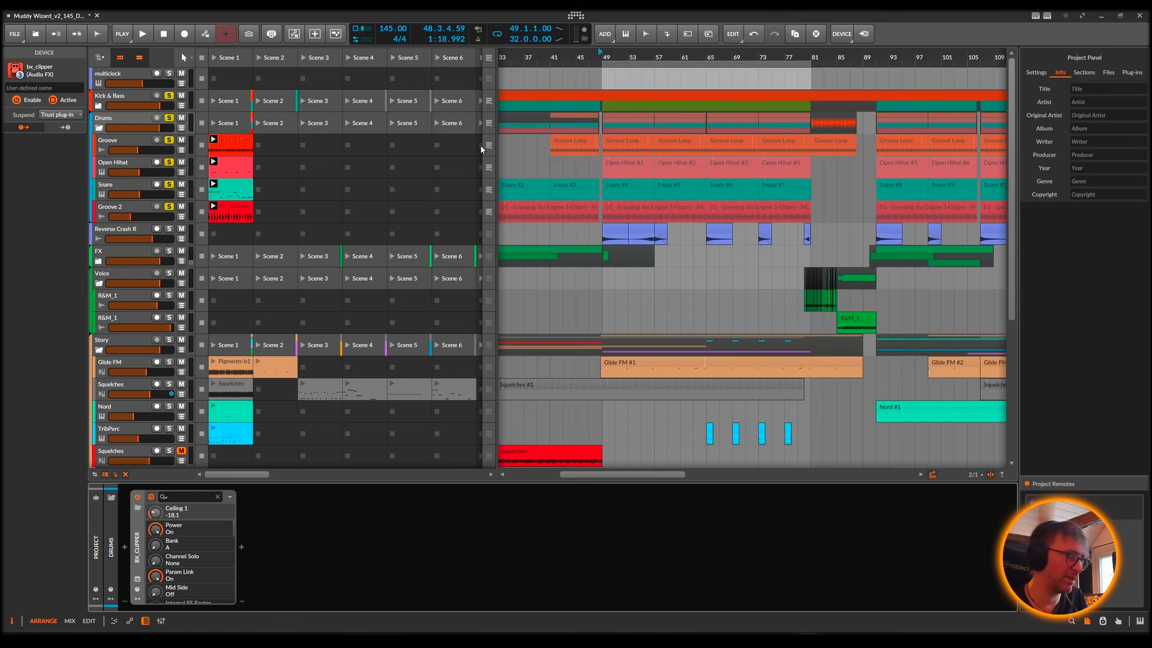
Step: Switch to the mixer view, start playback and collapse the Drums group's tracks
{"action": "key", "text": "alt+2"}
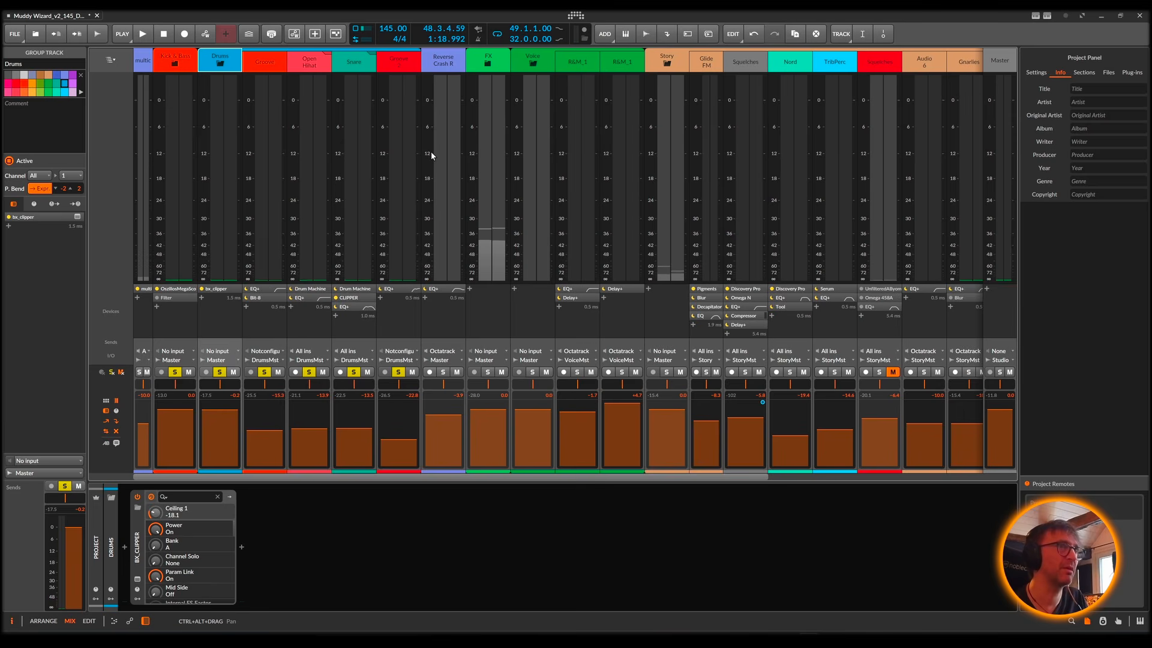
{"action": "key", "text": "space"}
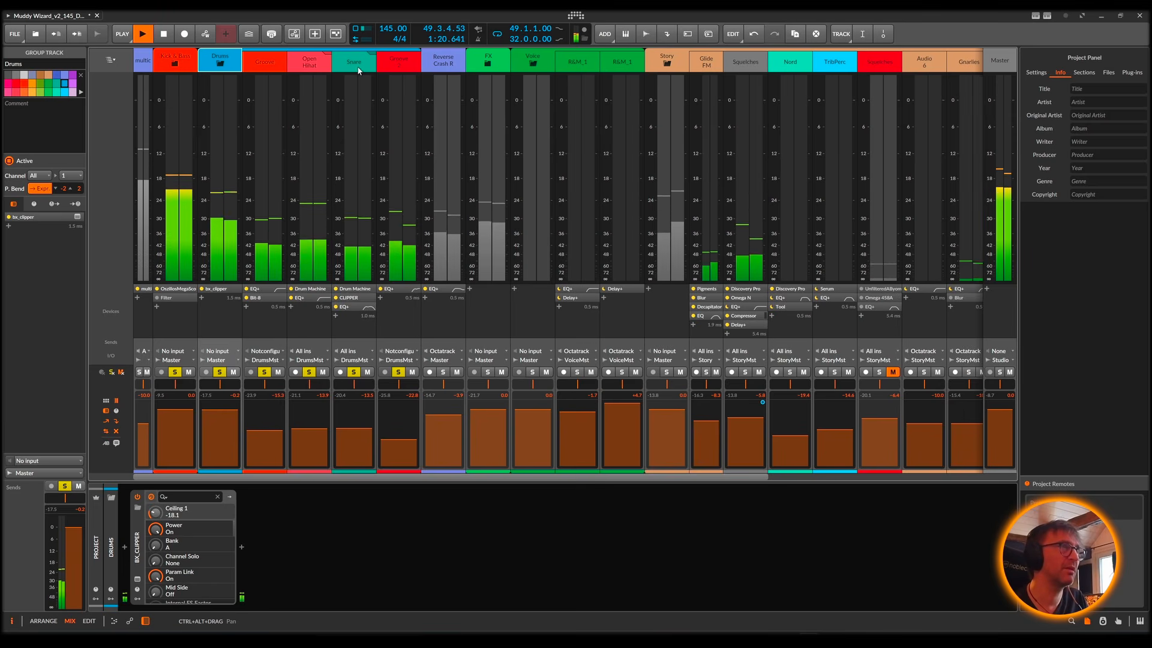
{"action": "left_click", "coordinate": [219, 63]}
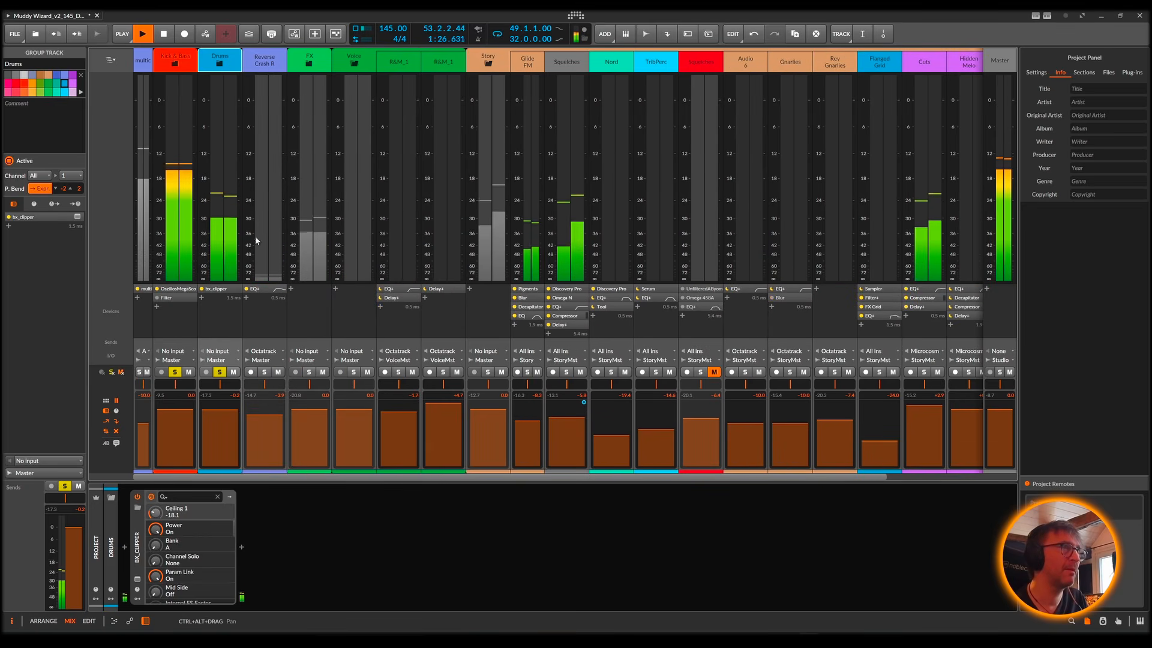
Step: Compare the Drums group with bx_clipper bypassed and active during playback, and lower its Ceiling 1 to -21.9 dB
{"action": "left_click", "coordinate": [137, 497]}
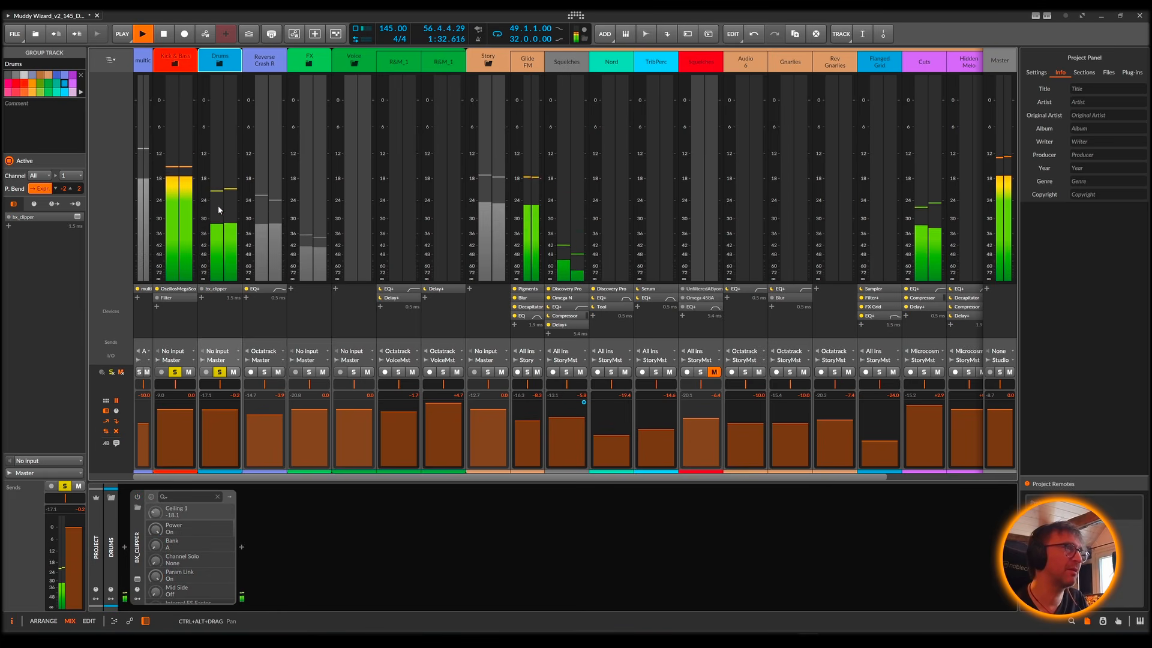
{"action": "left_click", "coordinate": [138, 497]}
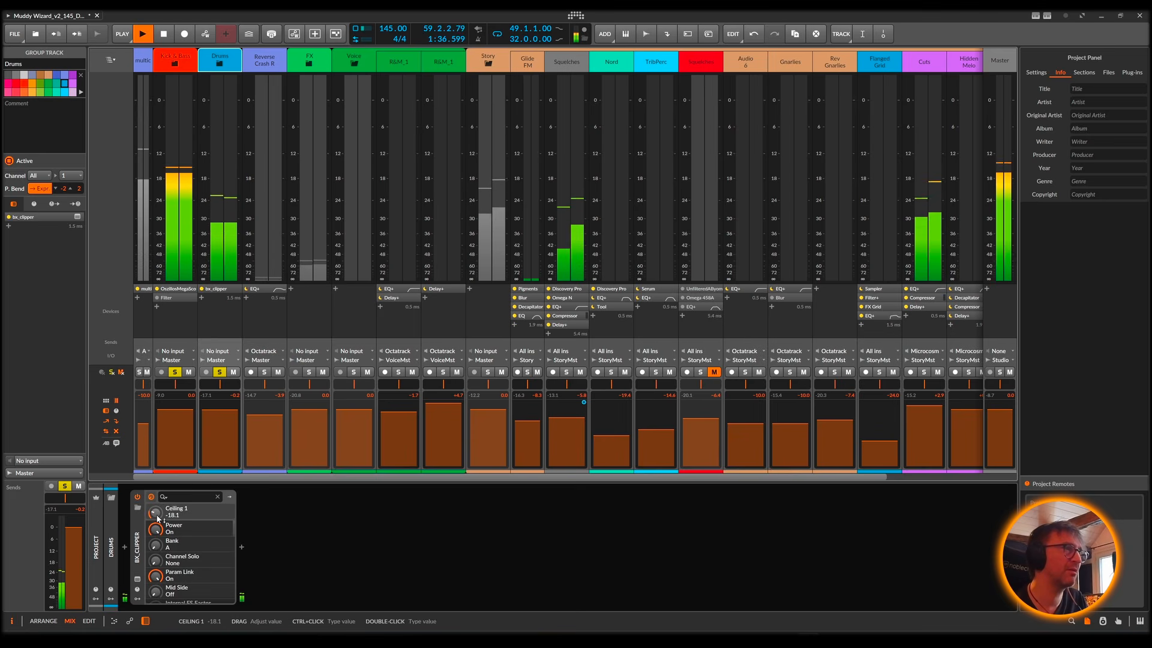
{"action": "left_click_drag", "start_coordinate": [156, 512], "coordinate": [155, 522]}
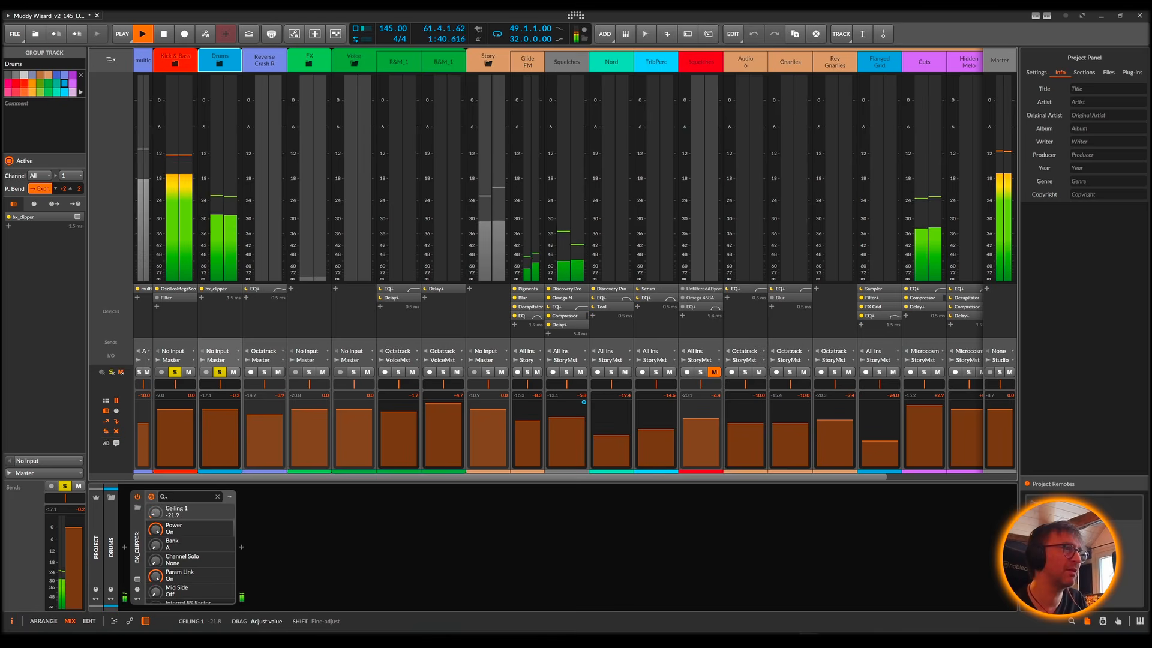
Step: Open the bx_clipper plug-in window, raise the ceiling to -19.2 dB during playback, stop playback and close the window
{"action": "left_click", "coordinate": [138, 579]}
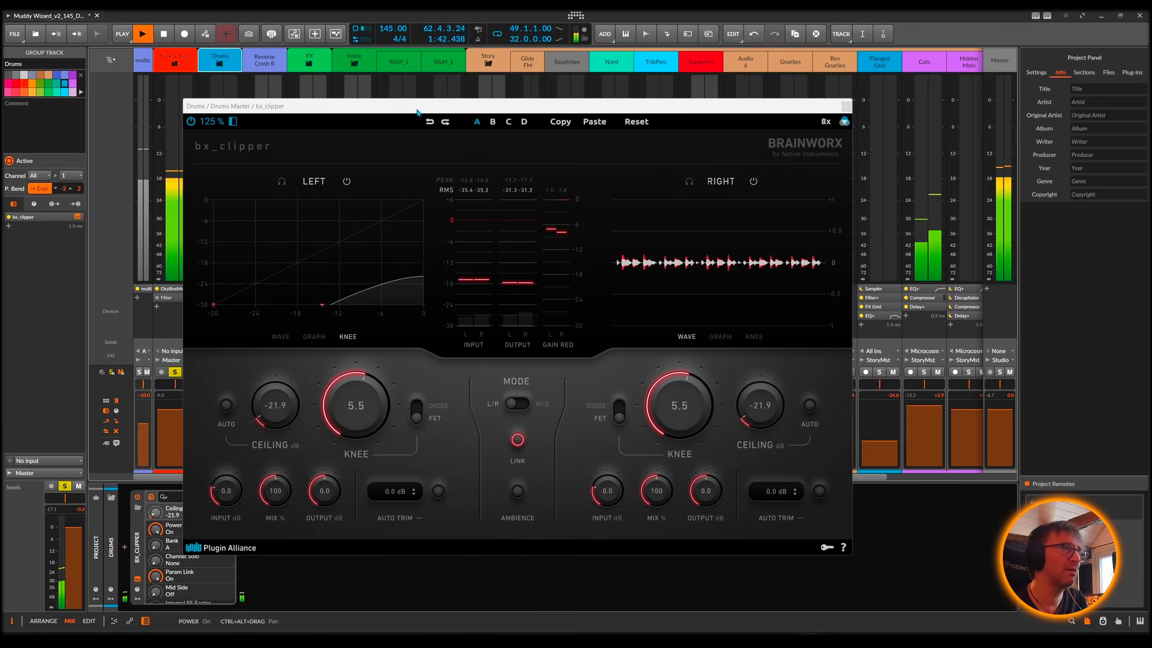
{"action": "left_click_drag", "start_coordinate": [417, 112], "coordinate": [555, 95]}
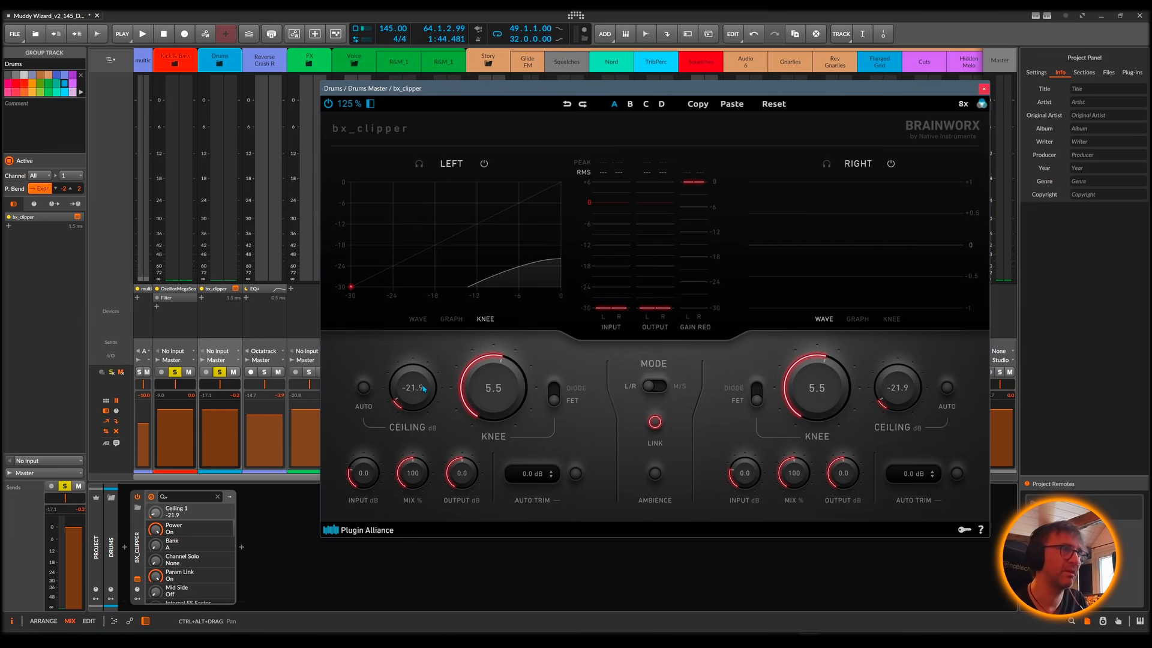
{"action": "key", "text": "space"}
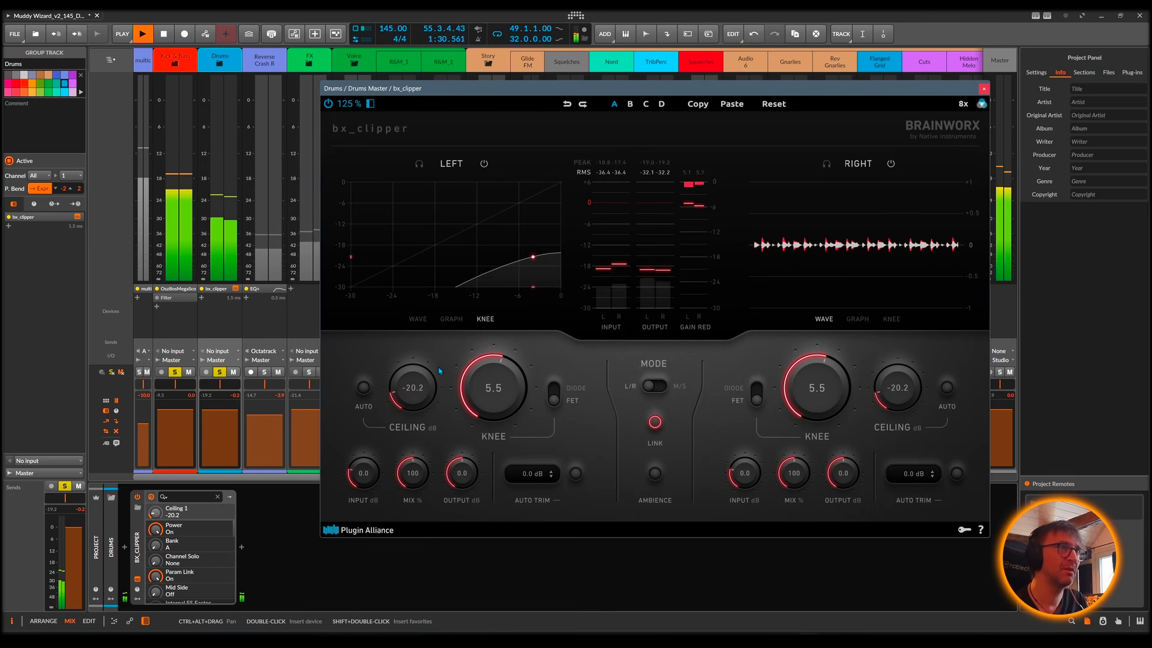
{"action": "left_click_drag", "start_coordinate": [419, 390], "coordinate": [419, 383]}
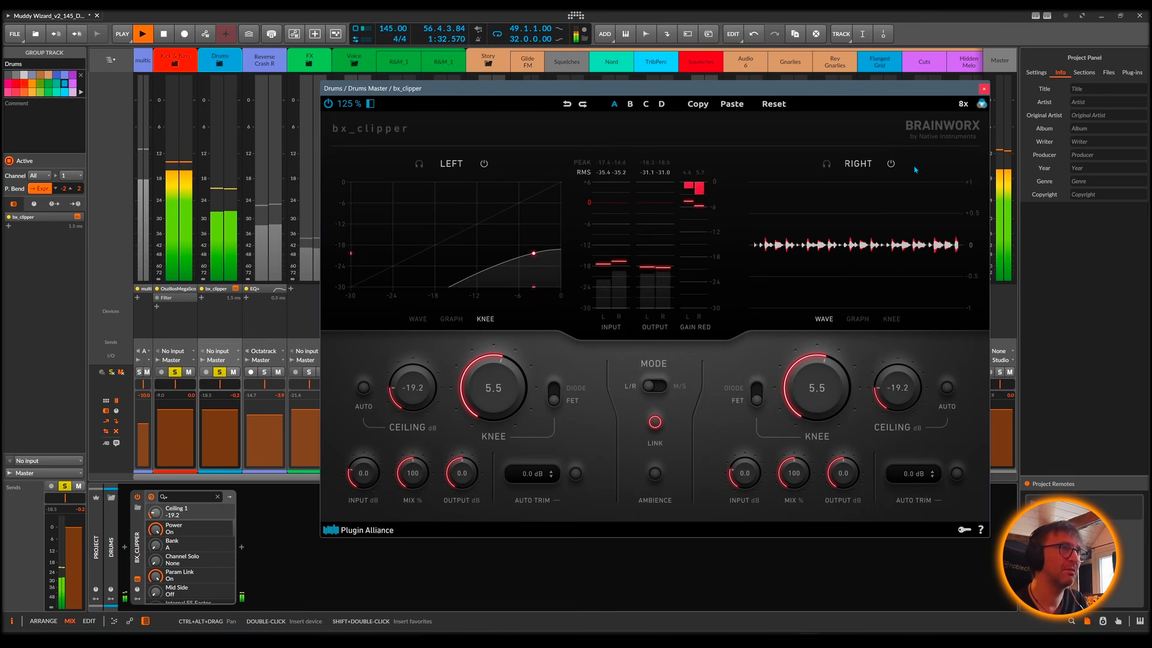
{"action": "key", "text": "space"}
{"action": "left_click", "coordinate": [984, 89]}
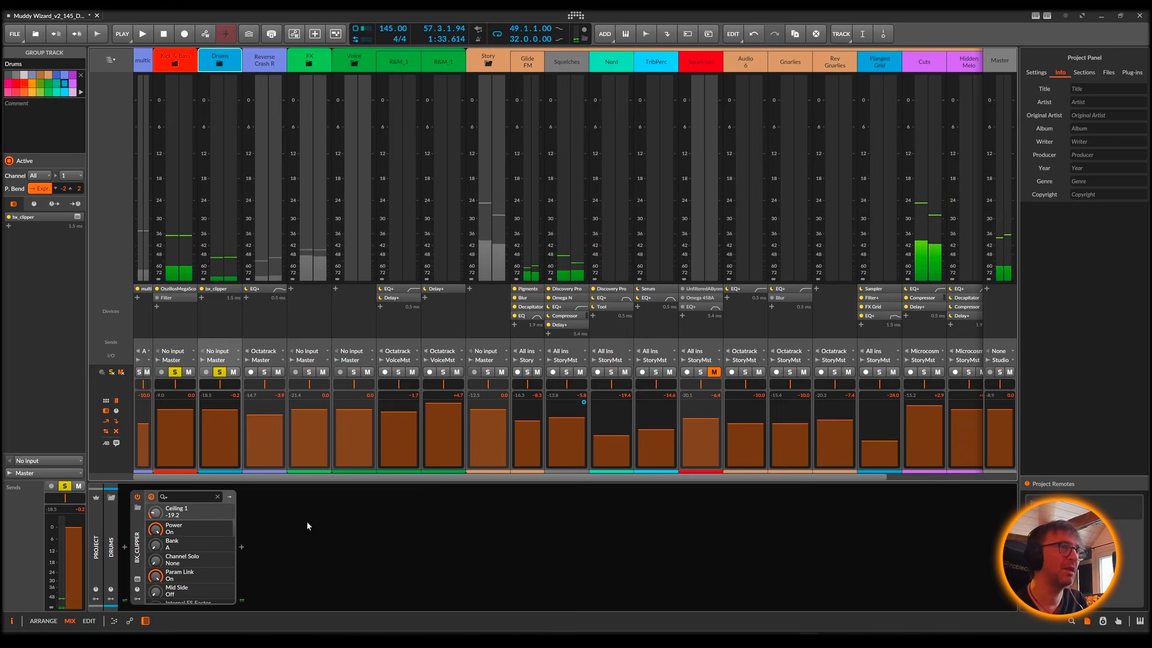
Step: Insert a Compressor+ device after bx_clipper in the Drums group's device chain
{"action": "double_click", "coordinate": [288, 524]}
{"action": "type", "text": "compr"}
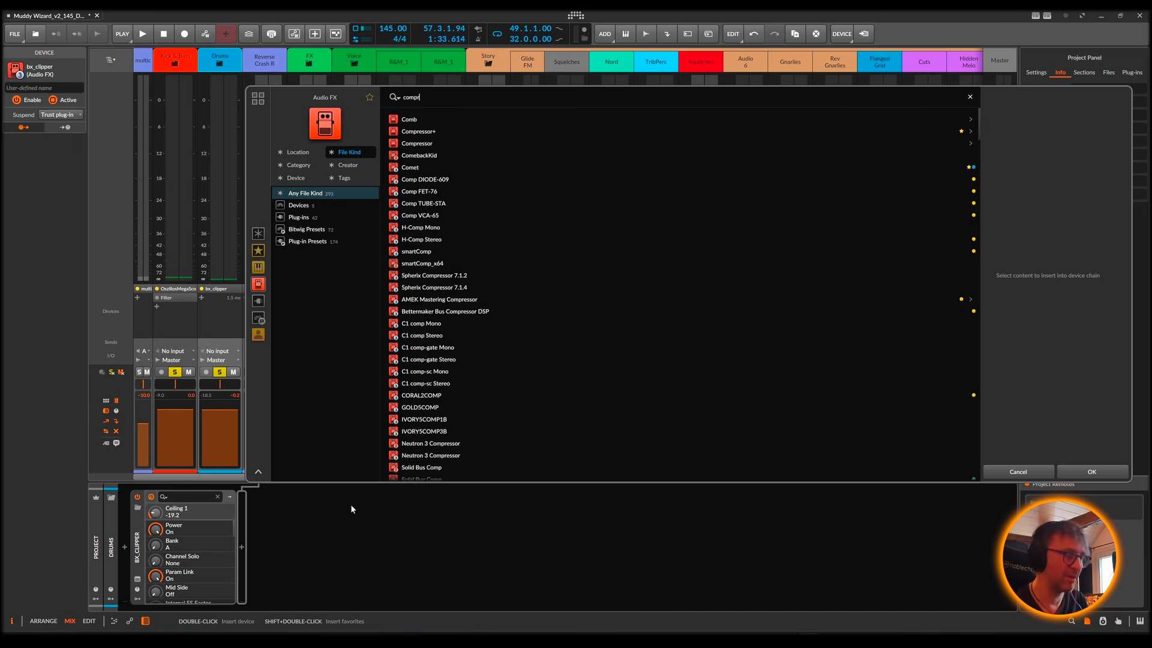
{"action": "type", "text": "e"}
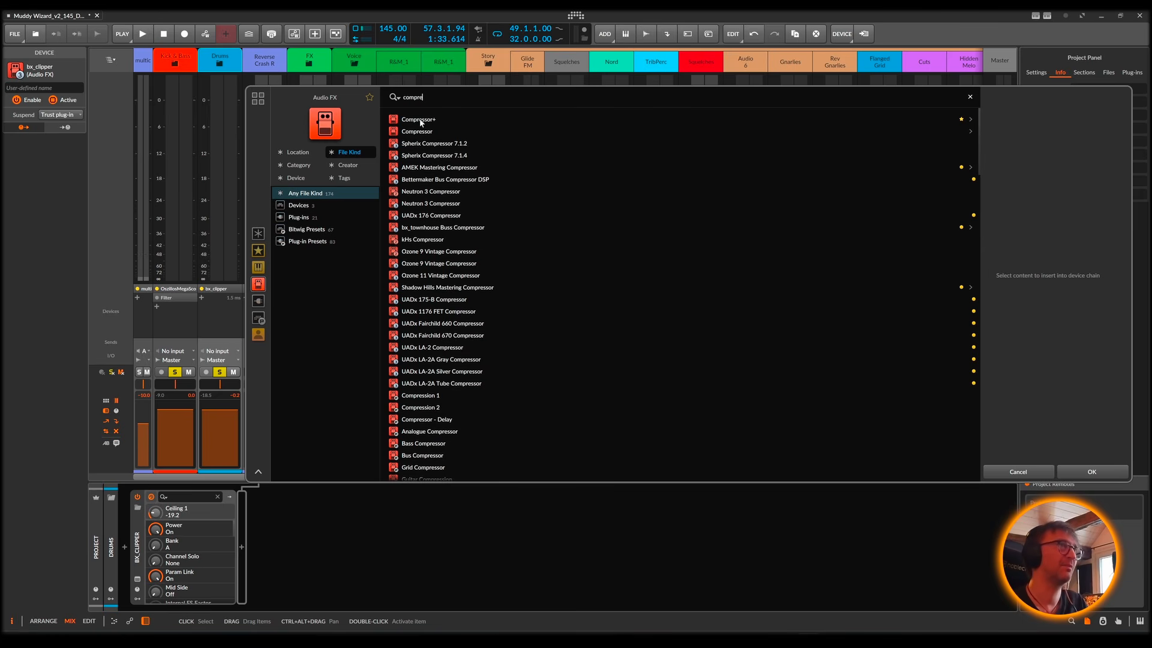
{"action": "double_click", "coordinate": [419, 119]}
Step: Play the song, switch to the arranger view and open the enlarged multiband display of Compressor+
{"action": "key", "text": "space"}
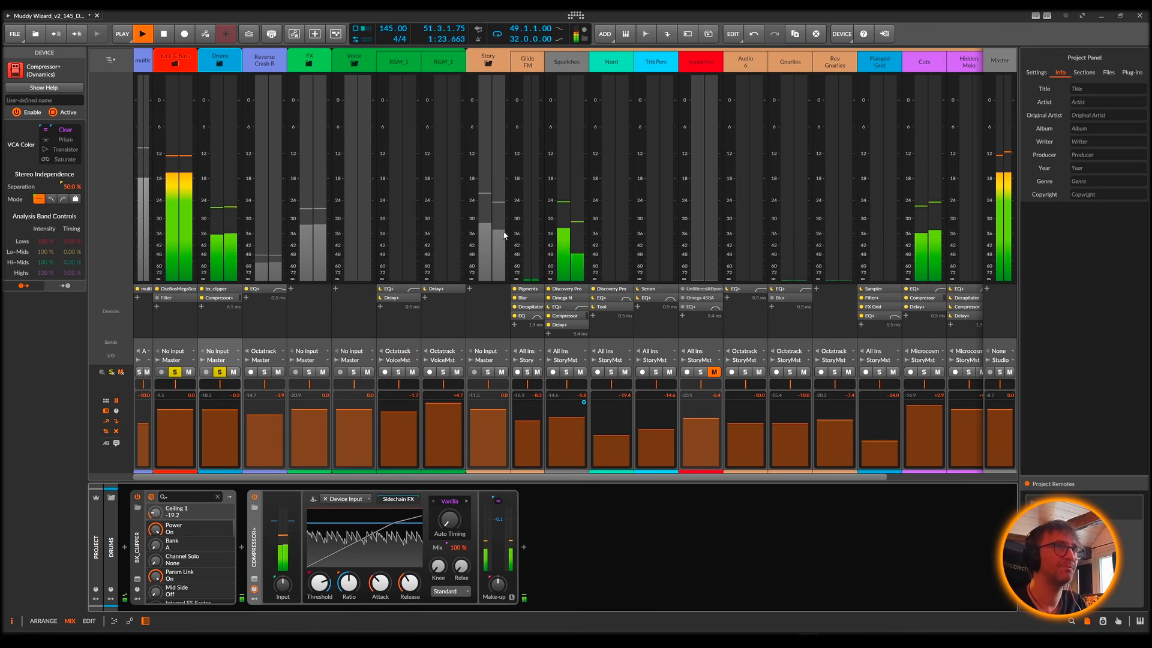
{"action": "key", "text": "alt+1"}
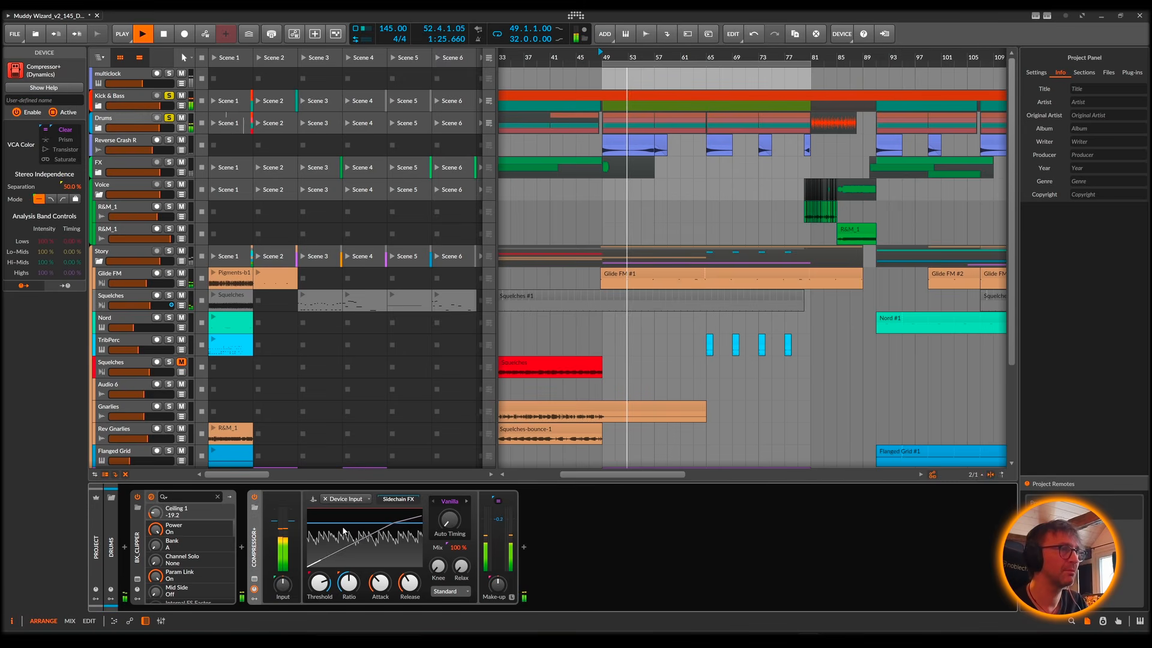
{"action": "left_click", "coordinate": [343, 531]}
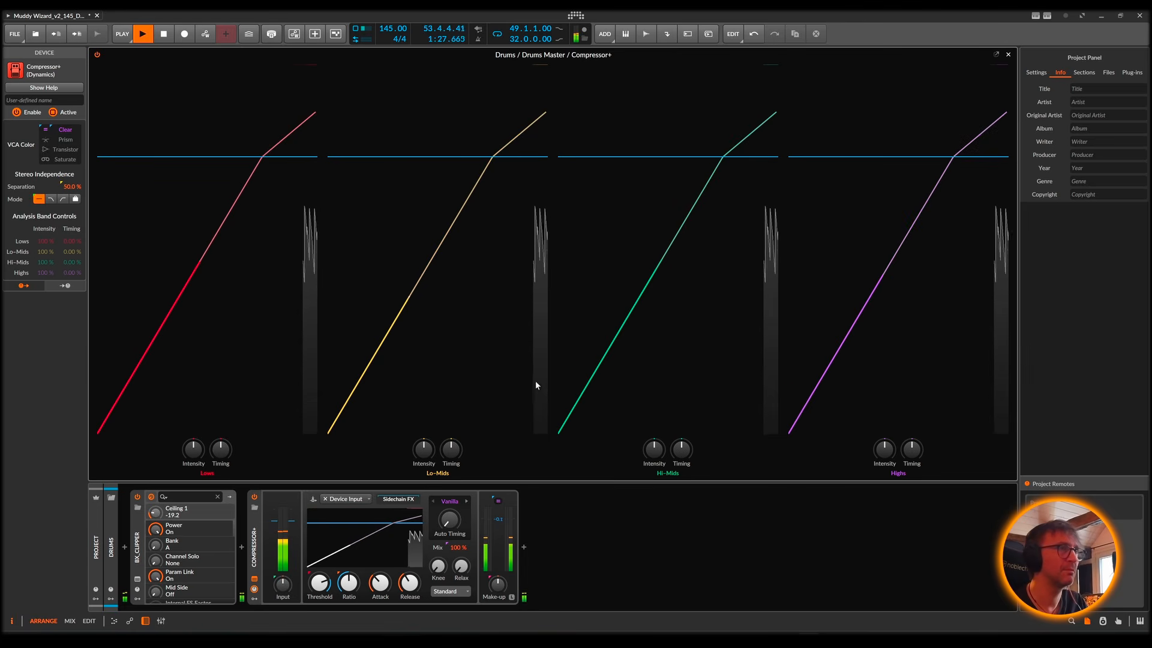
{"action": "key", "text": "space"}
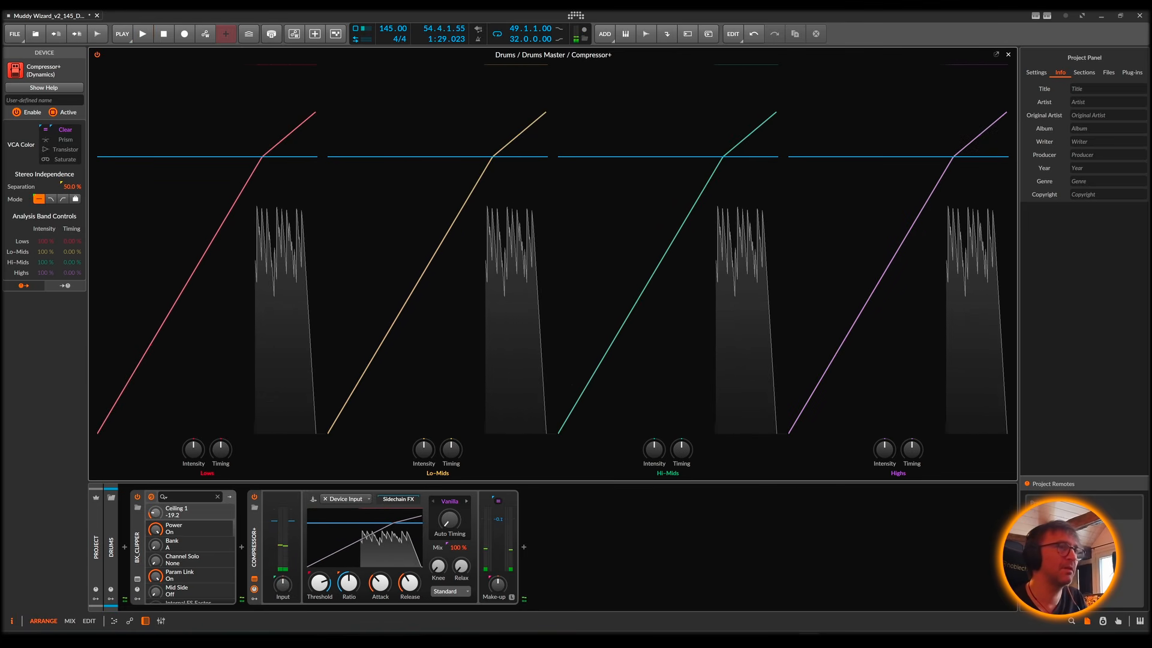
{"action": "key", "text": "space"}
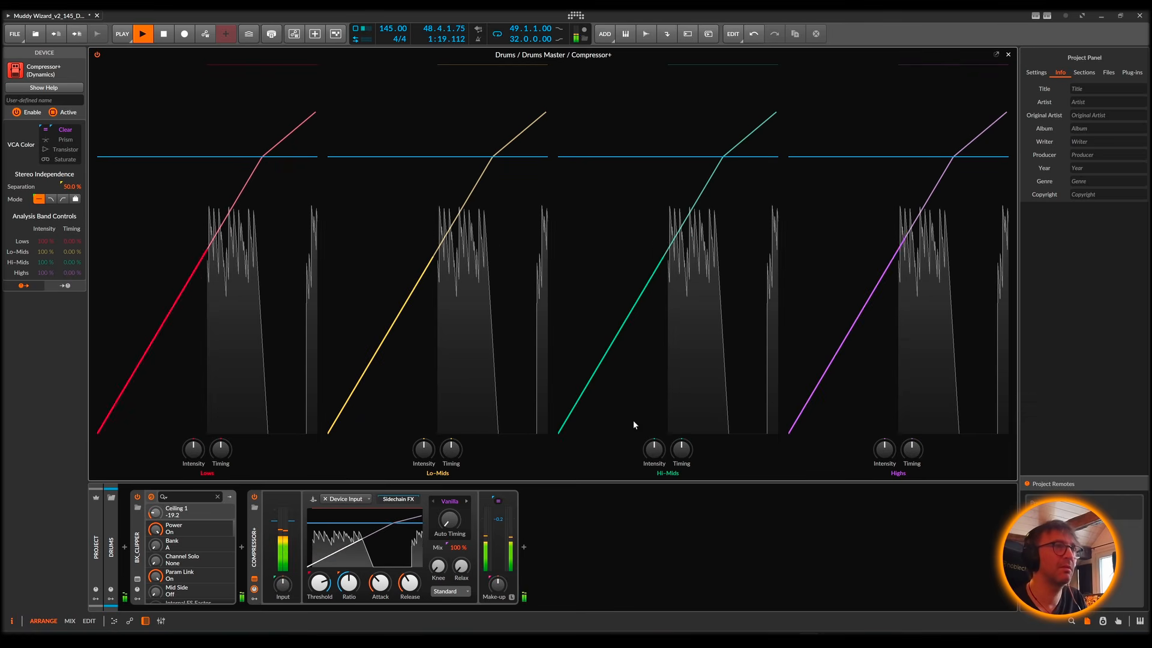
Step: Set Compressor+ to the Glue character and lower its threshold to -25.7 dB while the drums play
{"action": "left_click", "coordinate": [449, 500]}
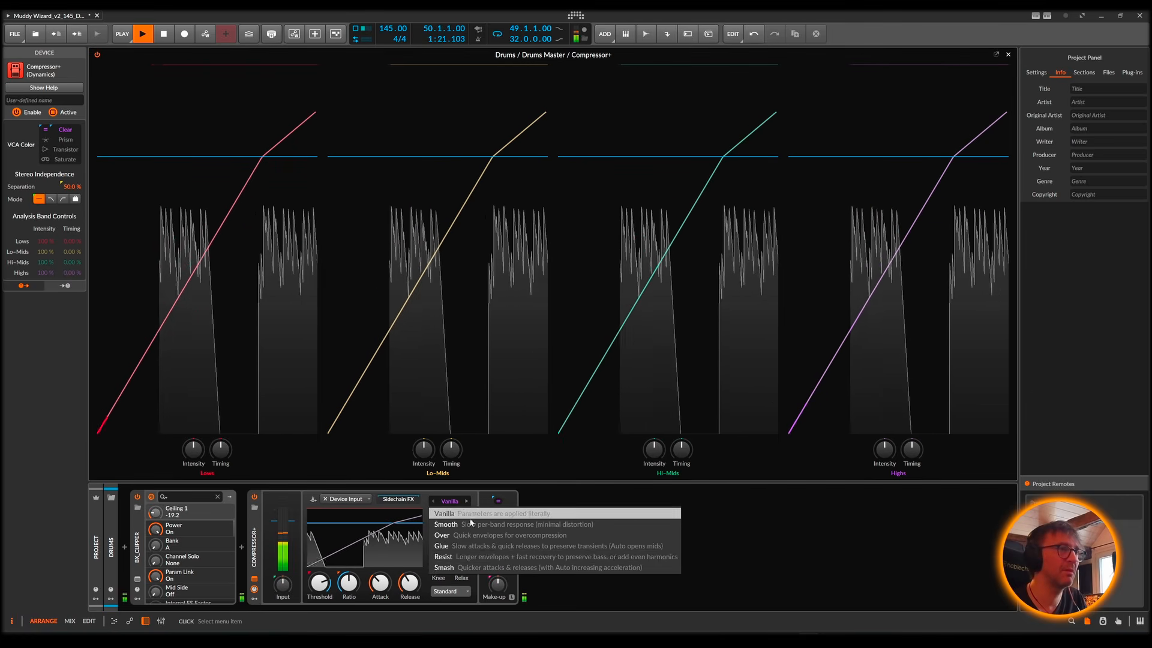
{"action": "left_click", "coordinate": [462, 546]}
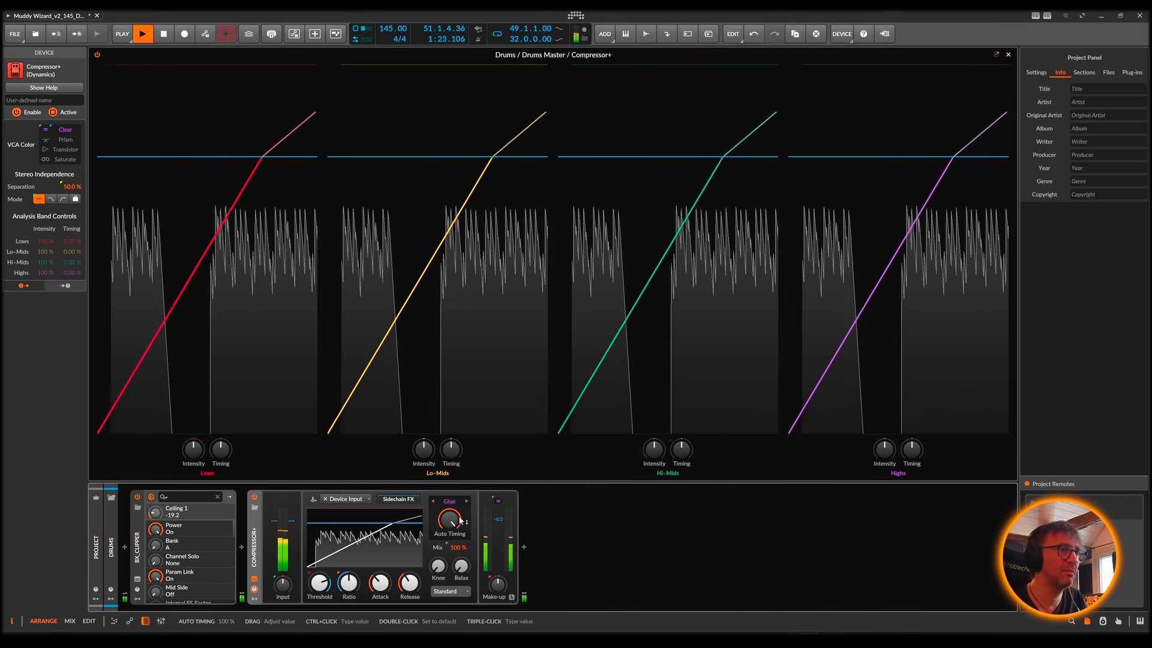
{"action": "left_click_drag", "start_coordinate": [322, 580], "coordinate": [409, 592]}
{"action": "left_click_drag", "start_coordinate": [380, 583], "coordinate": [409, 600]}
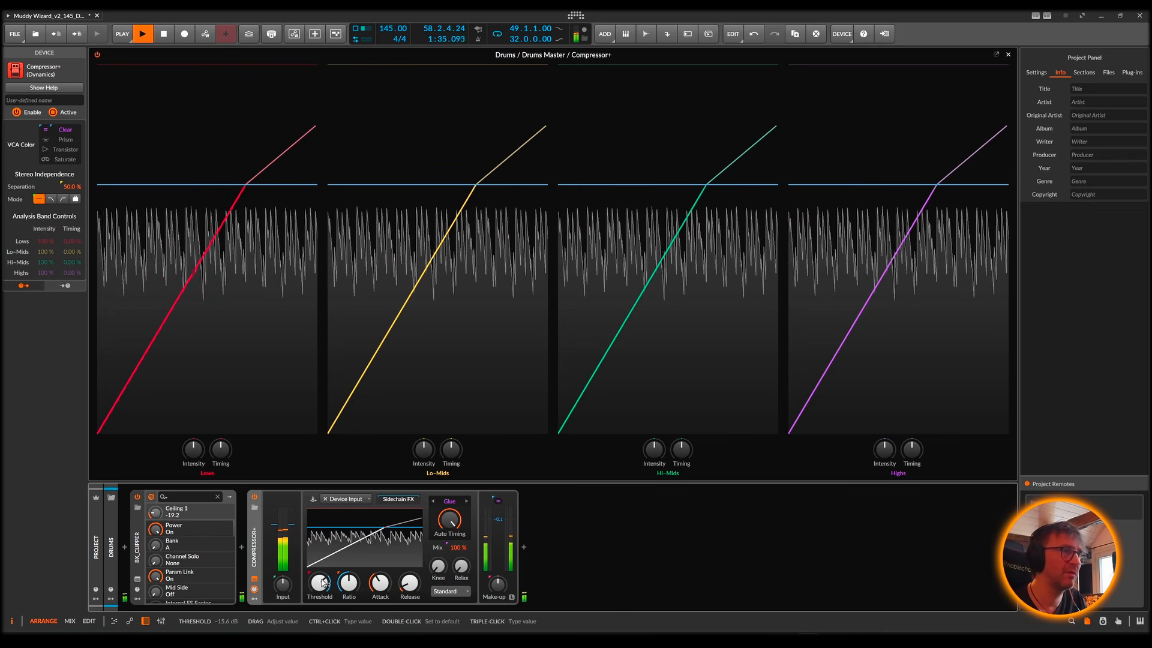
{"action": "left_click_drag", "start_coordinate": [319, 582], "coordinate": [320, 591]}
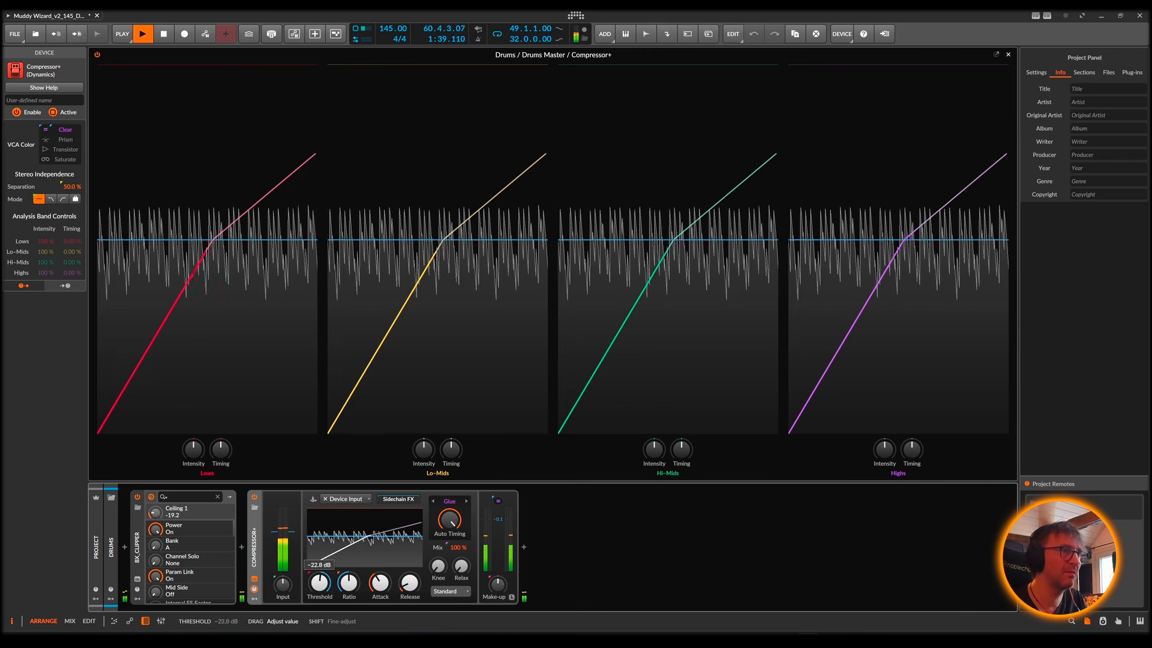
{"action": "left_click_drag", "start_coordinate": [320, 597], "coordinate": [320, 601]}
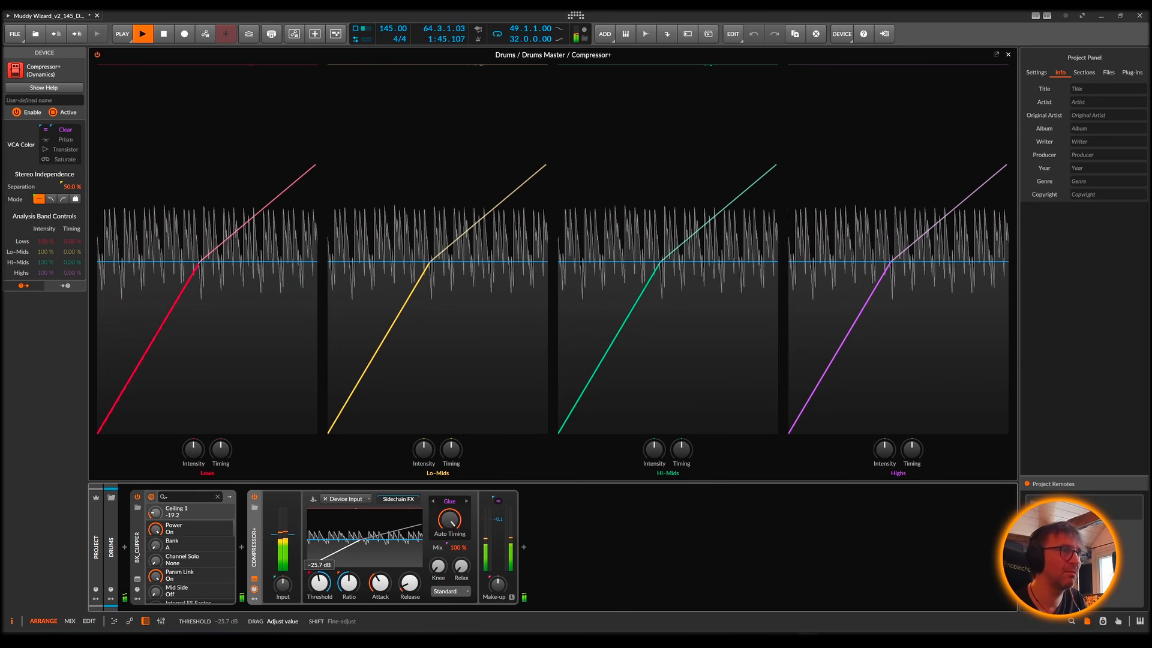
Step: Raise the Compressor+ ratio, reduce its Auto Timing and set the threshold to -37.0 dB
{"action": "left_click_drag", "start_coordinate": [348, 582], "coordinate": [320, 585]}
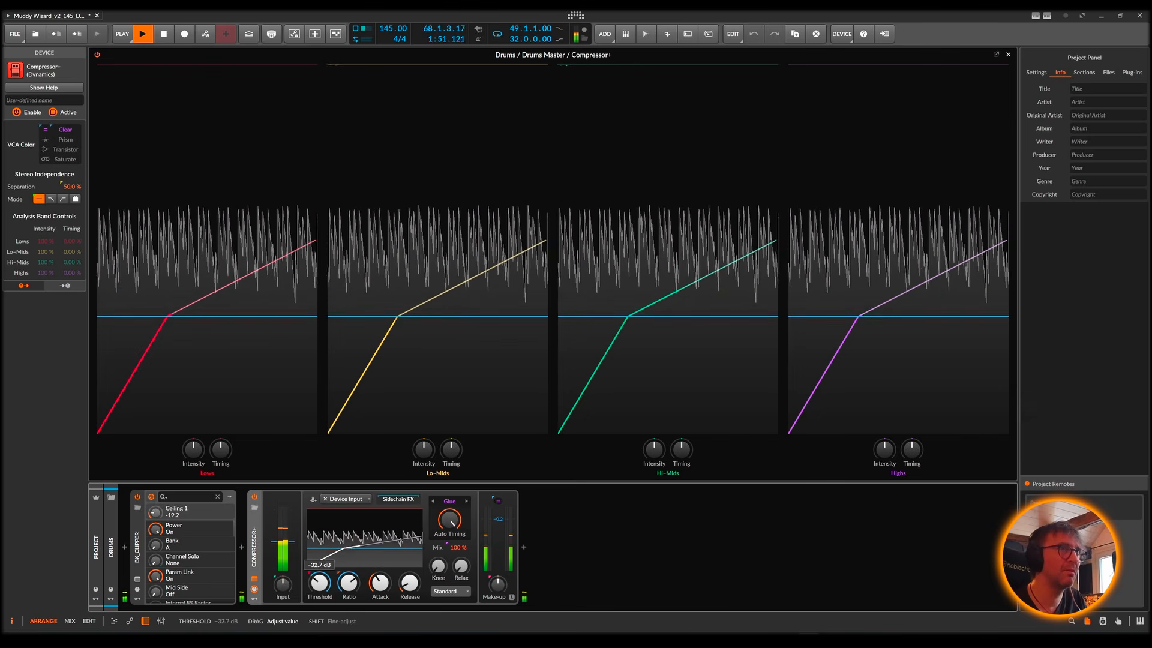
{"action": "left_click_drag", "start_coordinate": [320, 581], "coordinate": [320, 590]}
{"action": "left_click_drag", "start_coordinate": [449, 520], "coordinate": [449, 544]}
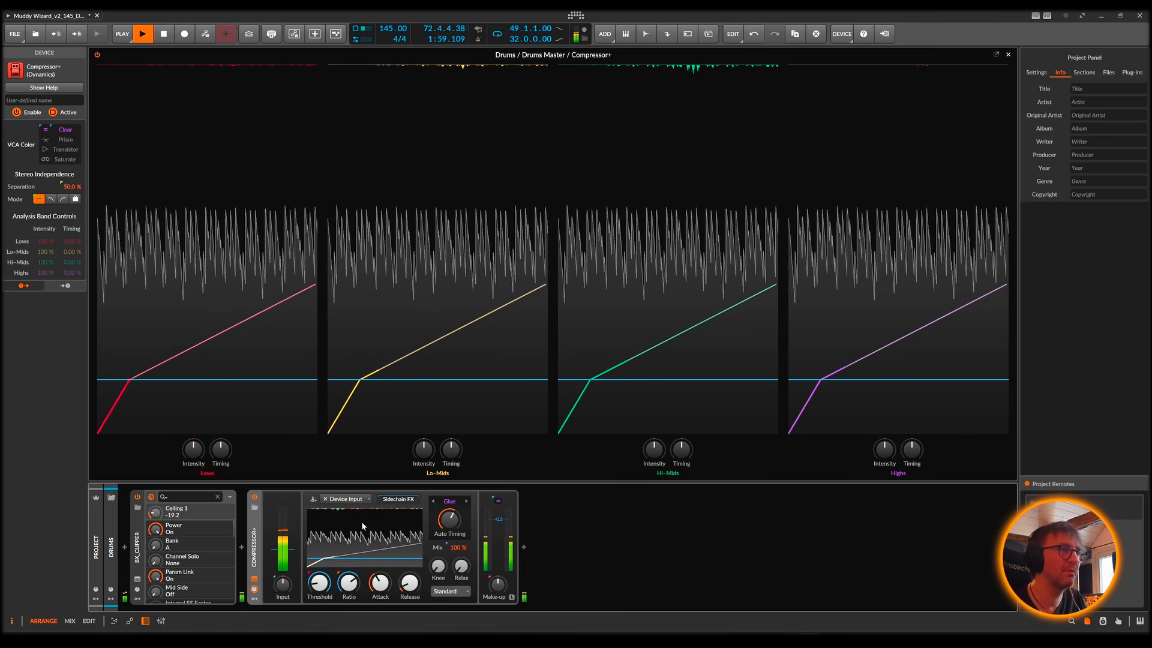
{"action": "left_click_drag", "start_coordinate": [320, 582], "coordinate": [320, 571]}
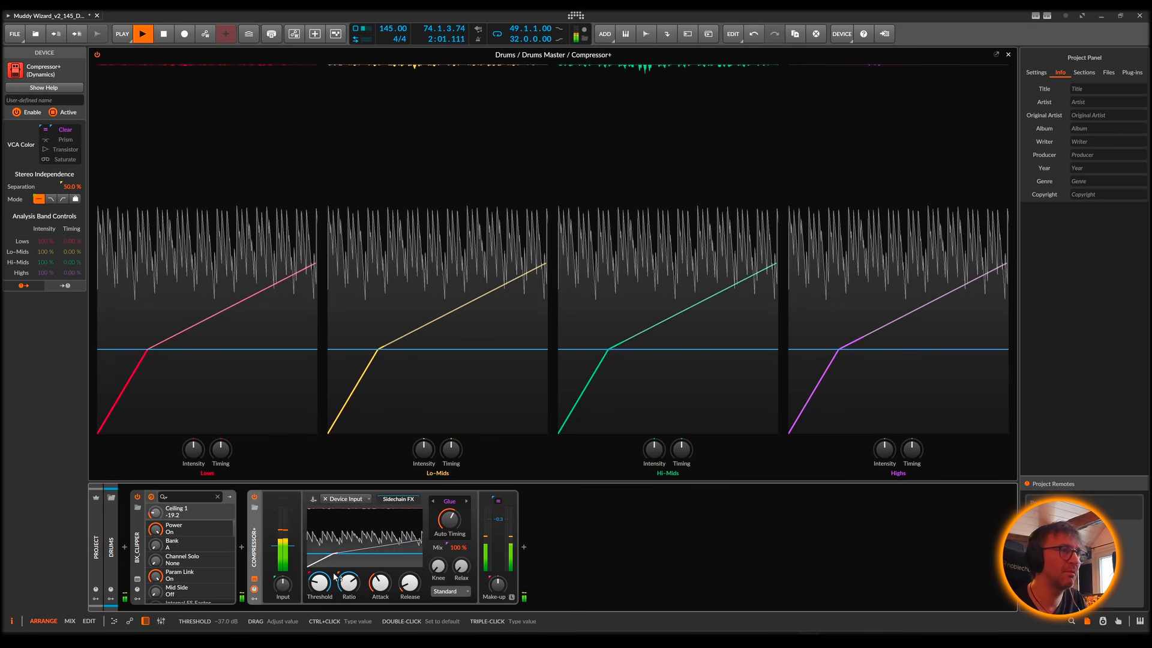
Step: Stop playback, activate Learn Make-up Gain on Compressor+ and restart playback so it can analyse the drums
{"action": "key", "text": "space"}
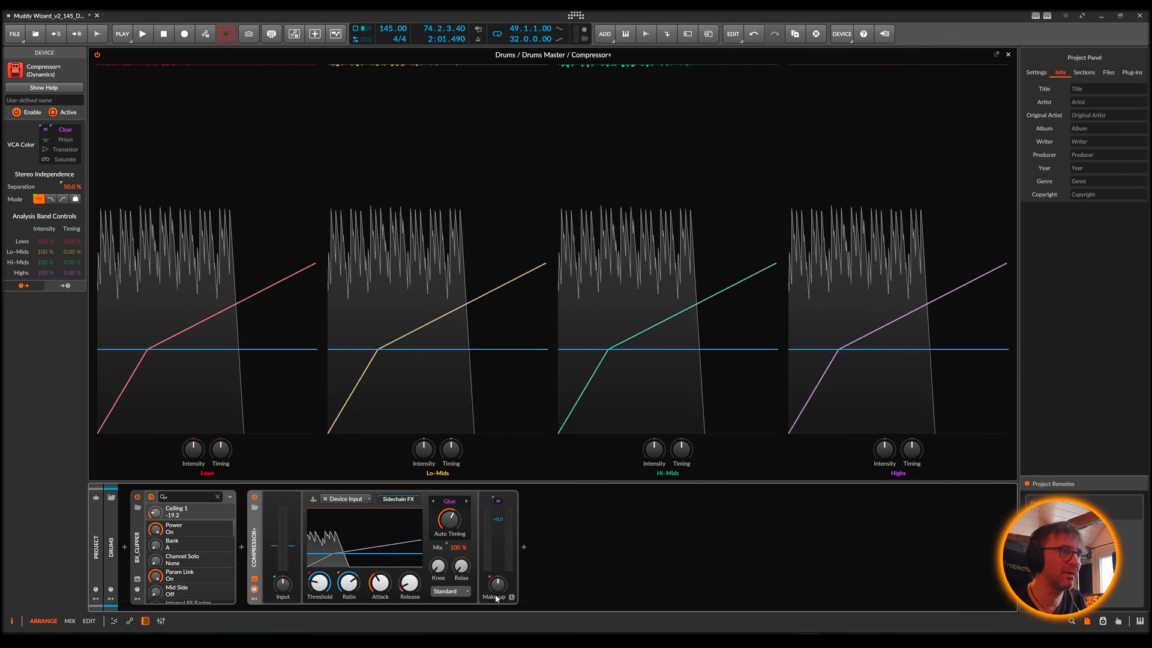
{"action": "left_click", "coordinate": [511, 597]}
{"action": "key", "text": "space"}
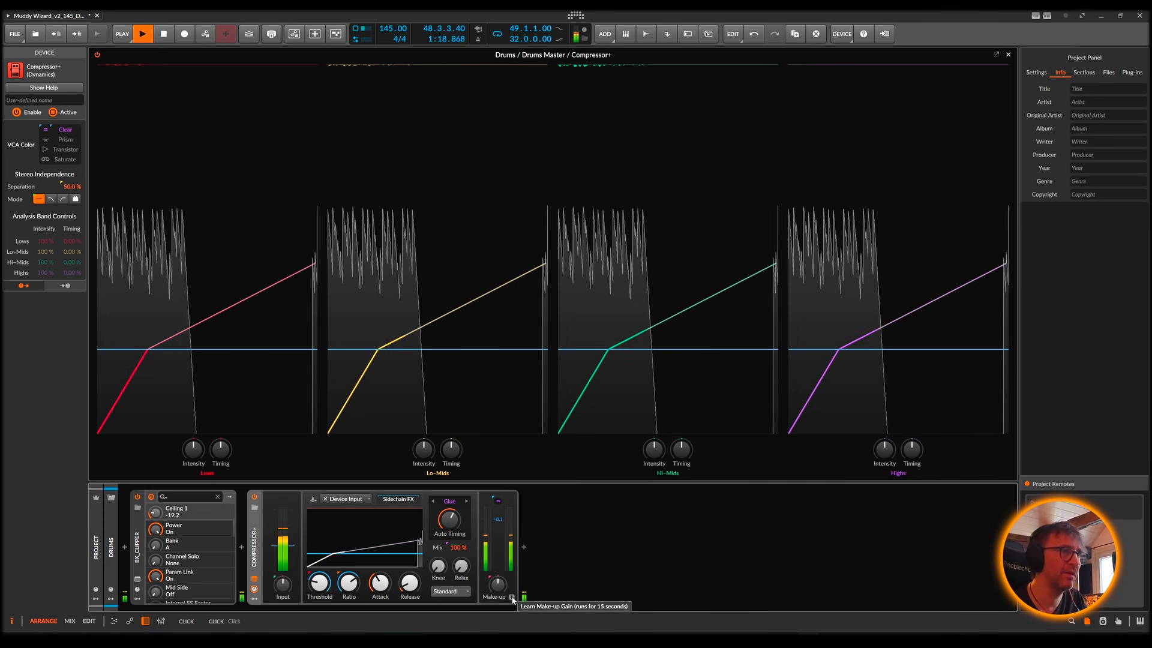
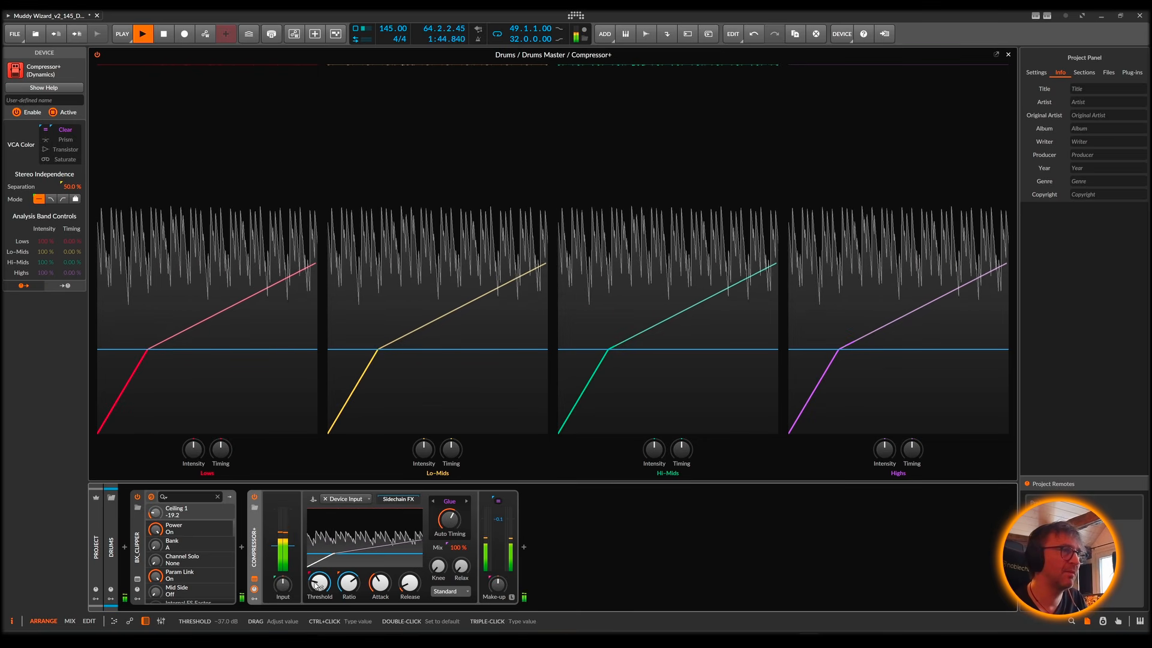
Step: Restart playback and raise the Compressor+ intensity to 105 % for the Lo-Mids and 143 % for the Highs
{"action": "key", "text": "space"}
{"action": "key", "text": "space"}
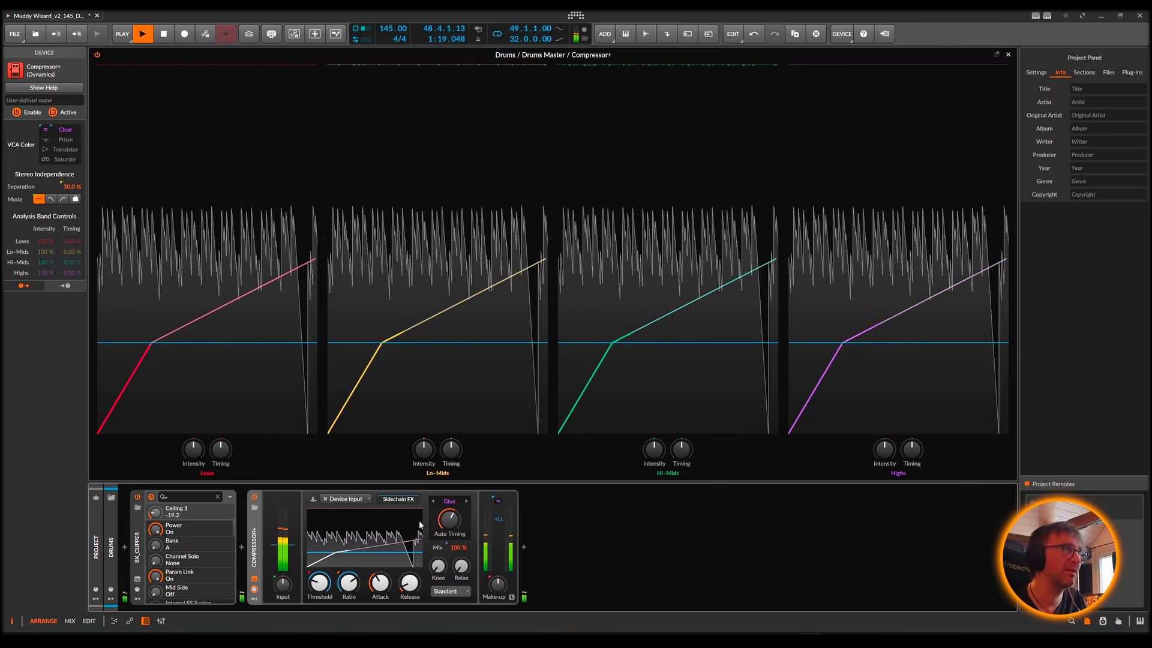
{"action": "key", "text": "space"}
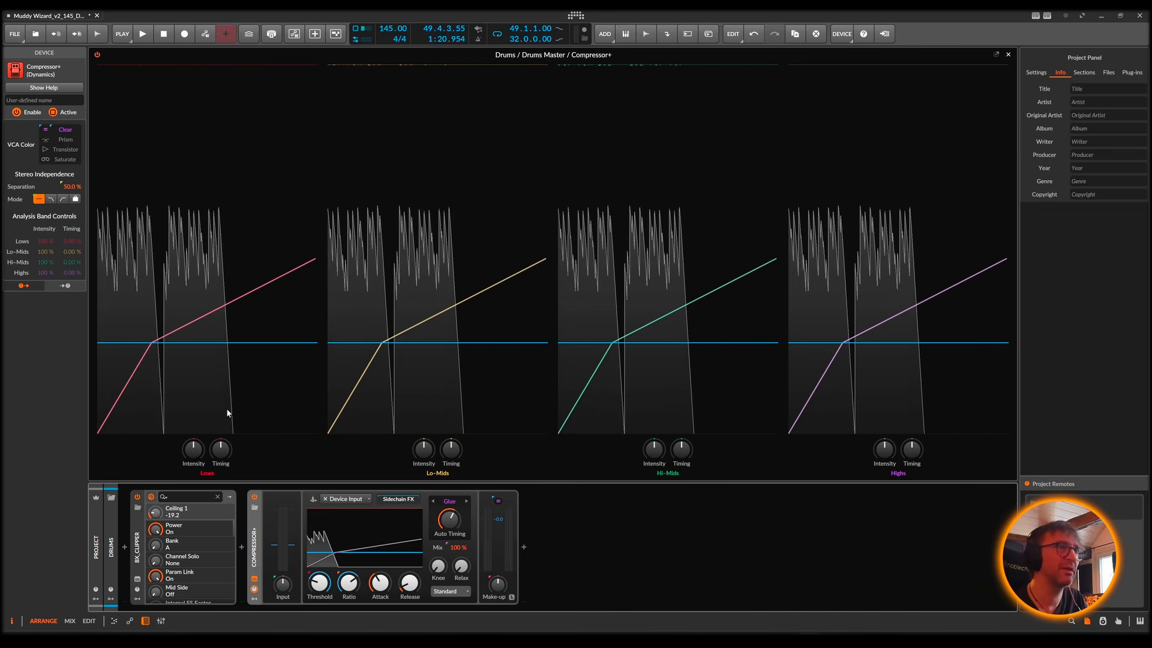
{"action": "key", "text": "space"}
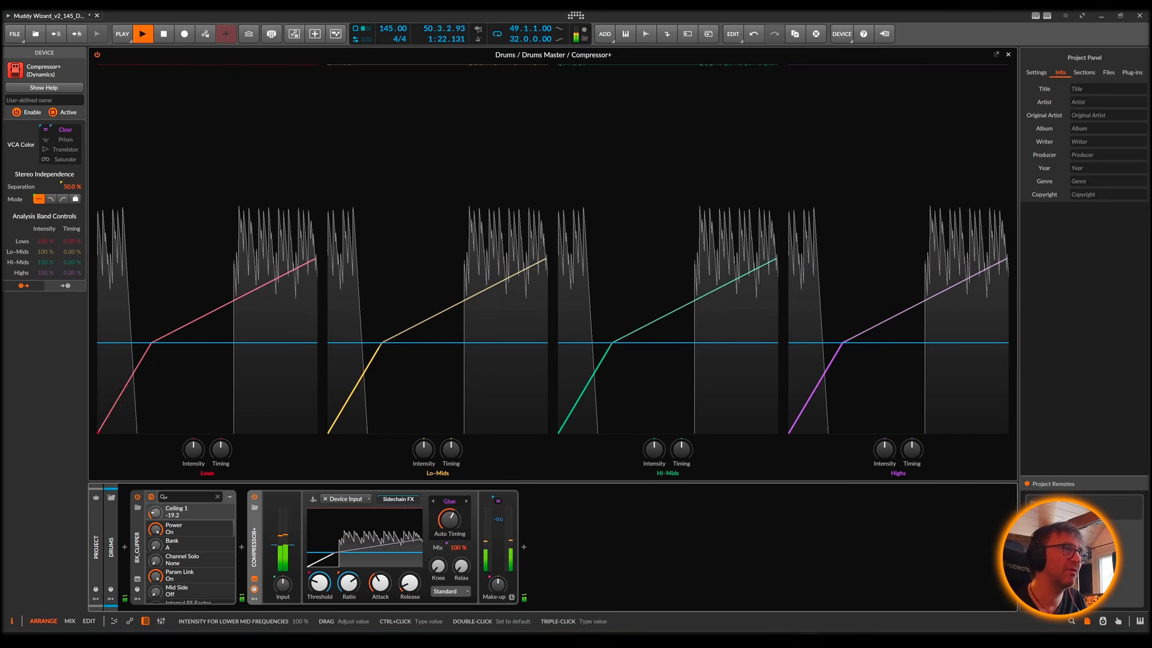
{"action": "mouse_move", "coordinate": [423, 456]}
{"action": "left_mouse_down"}
{"action": "mouse_move", "coordinate": [423, 408]}
{"action": "mouse_move", "coordinate": [427, 451]}
{"action": "left_mouse_up"}
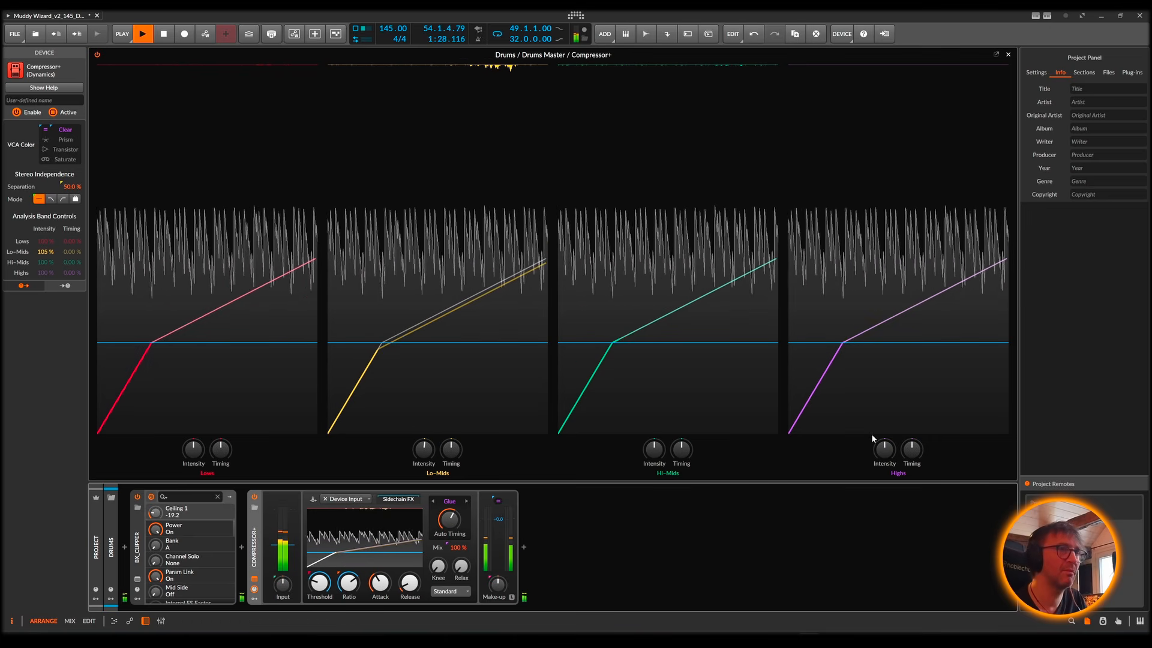
{"action": "mouse_move", "coordinate": [884, 448]}
{"action": "left_mouse_down"}
{"action": "mouse_move", "coordinate": [885, 414]}
{"action": "mouse_move", "coordinate": [884, 465]}
{"action": "left_mouse_up"}
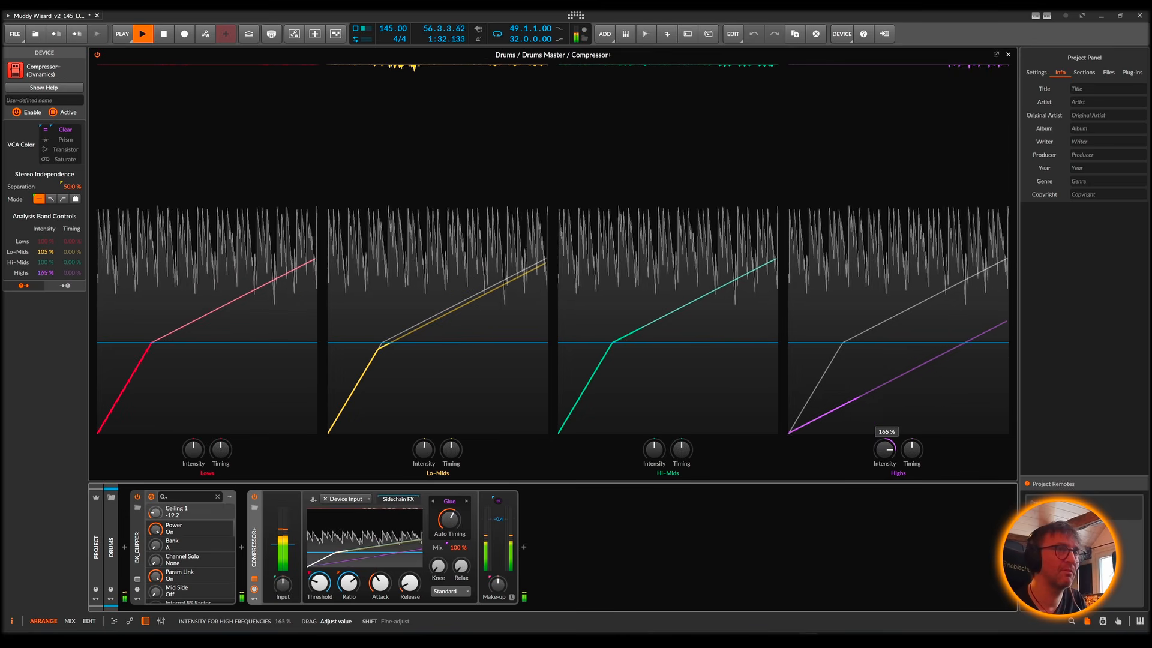
Step: Restart playback, set the Compressor+ Highs timing to -60.0 % and intensity to 142 %, then stop
{"action": "key", "text": "space"}
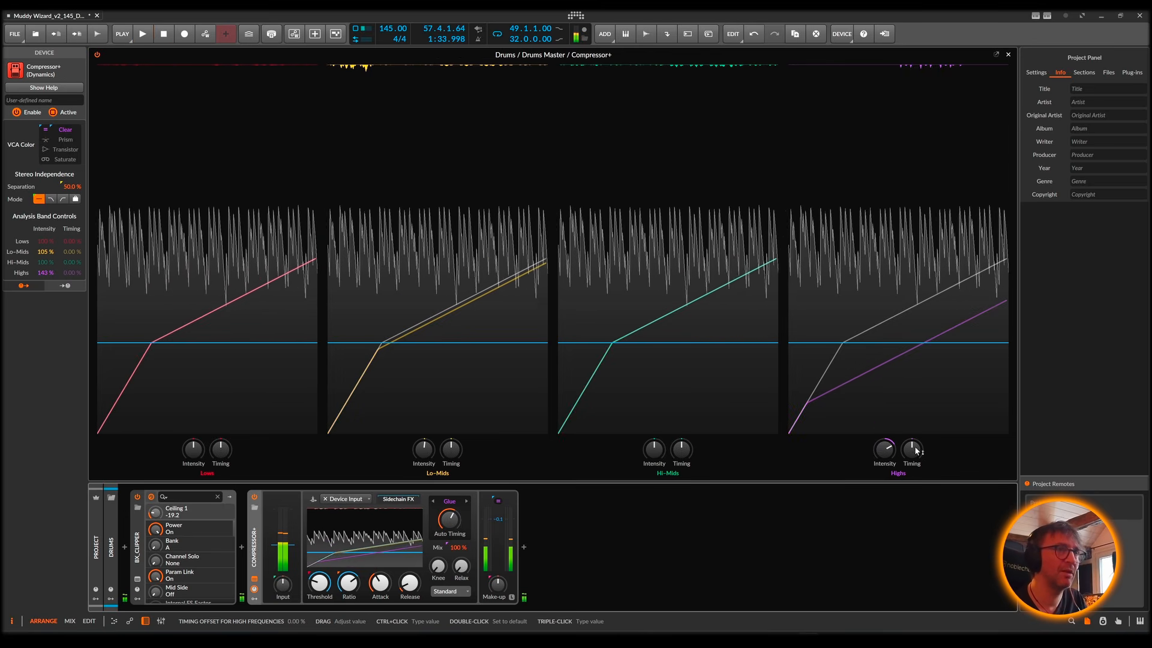
{"action": "key", "text": "space"}
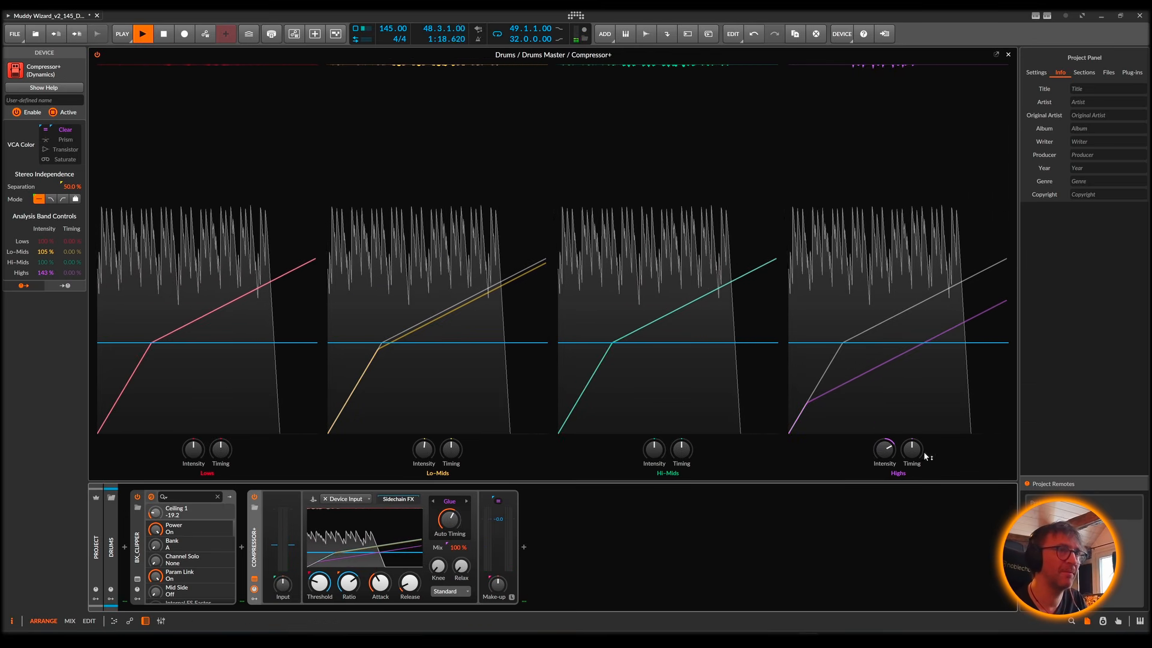
{"action": "left_click_drag", "start_coordinate": [911, 449], "coordinate": [911, 487]}
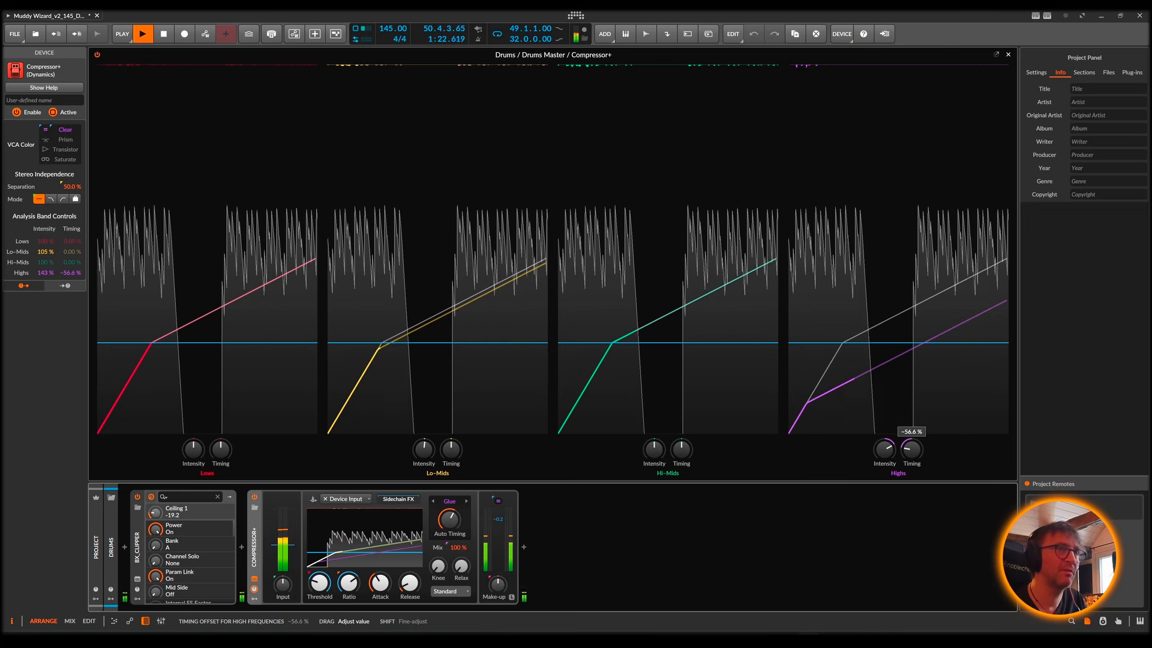
{"action": "left_click_drag", "start_coordinate": [884, 448], "coordinate": [884, 417]}
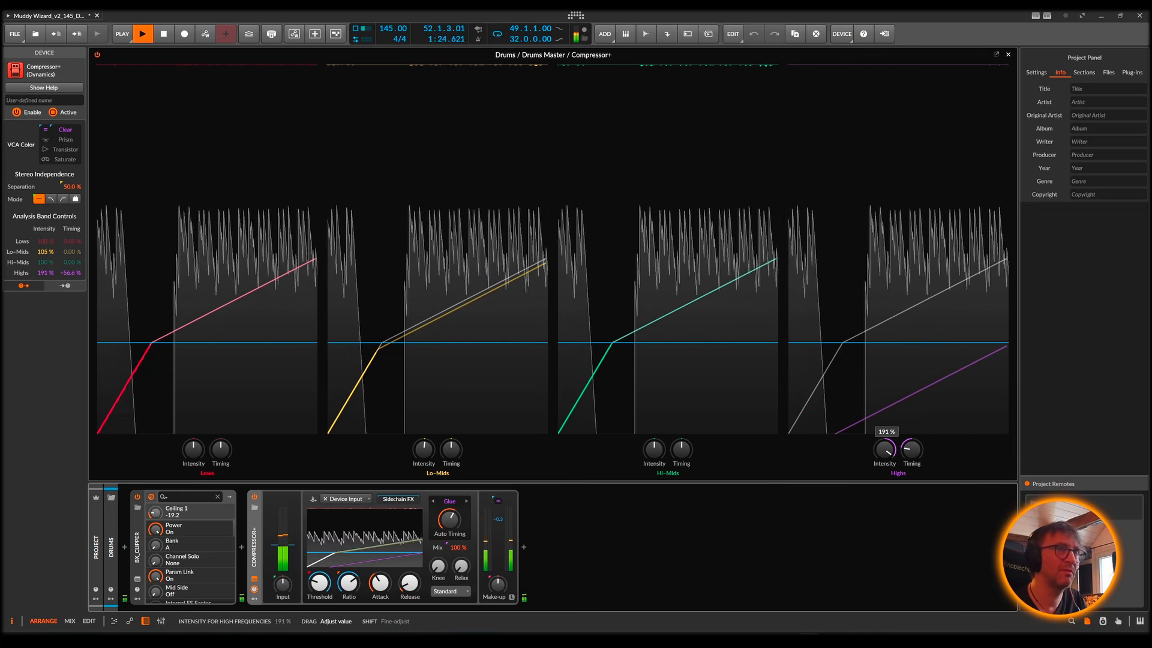
{"action": "left_click_drag", "start_coordinate": [914, 454], "coordinate": [884, 449]}
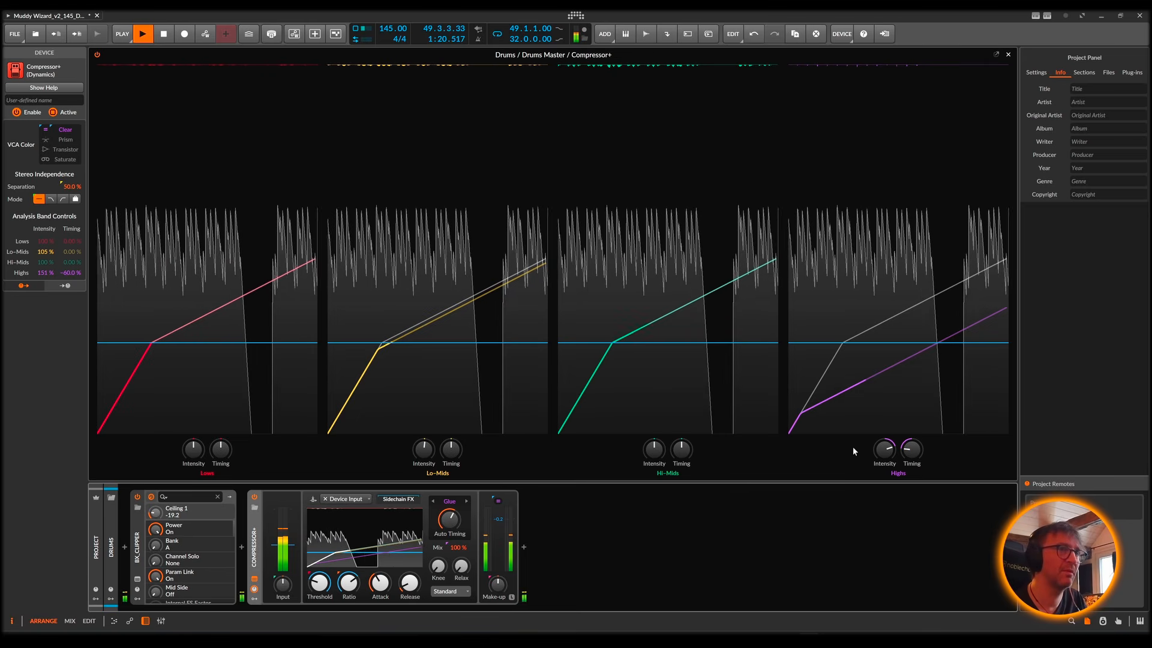
{"action": "left_click_drag", "start_coordinate": [884, 450], "coordinate": [884, 456]}
{"action": "key", "text": "space"}
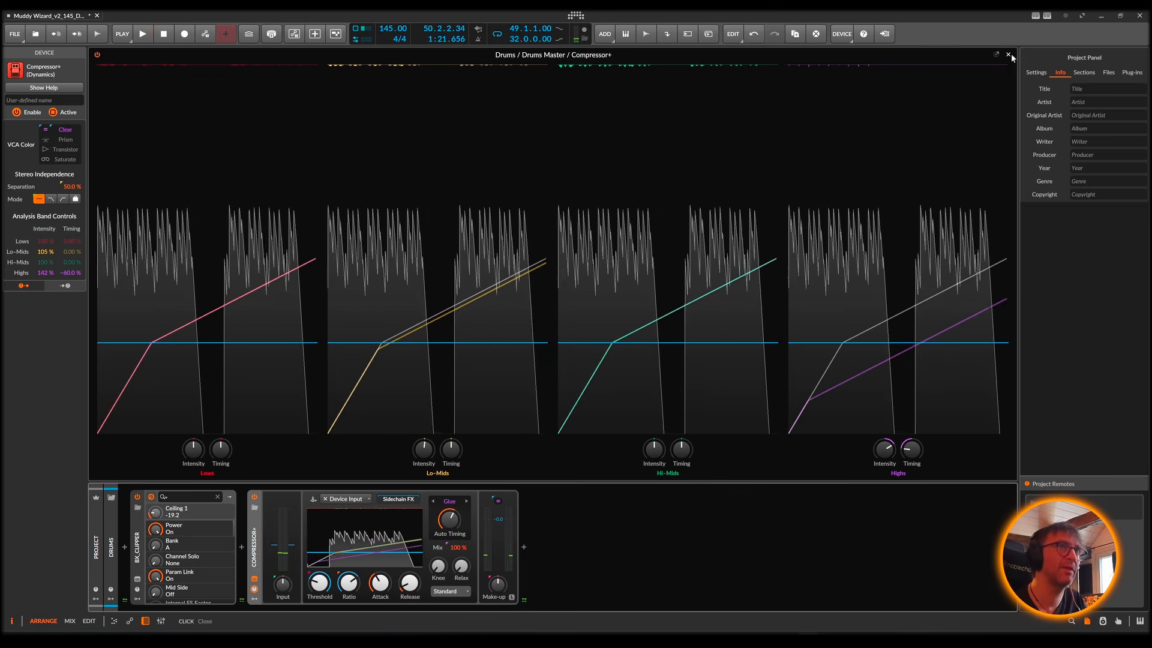
Step: Delete Compressor+ from the Drums master chain and briefly play the song without it
{"action": "left_click", "coordinate": [1008, 54]}
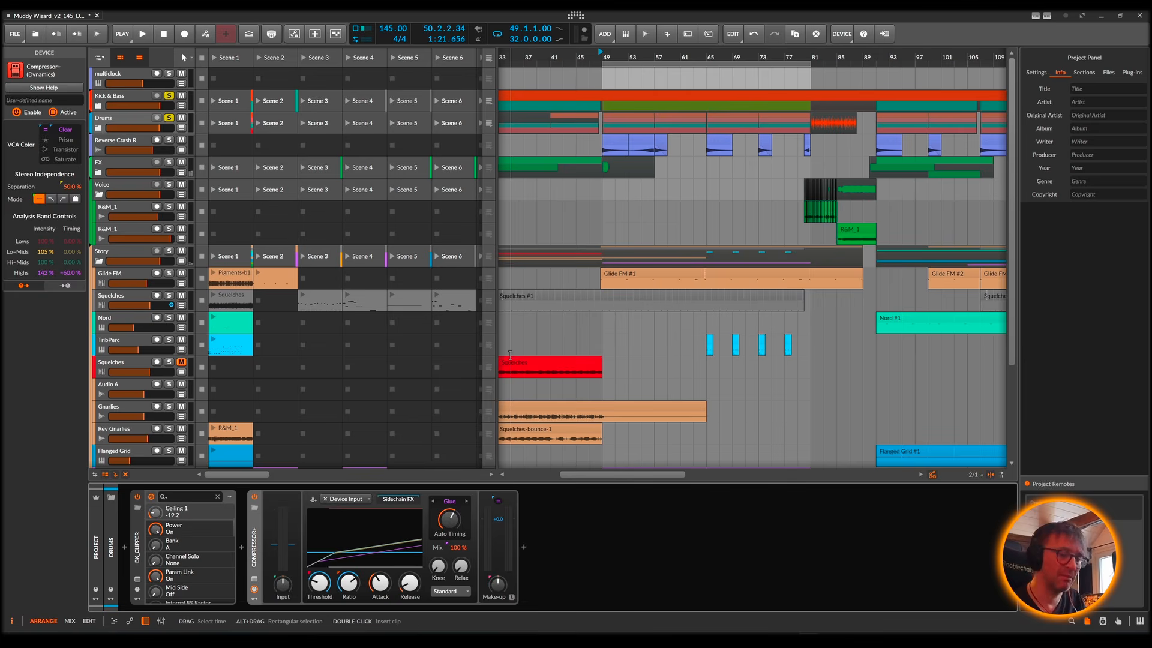
{"action": "key", "text": "Delete"}
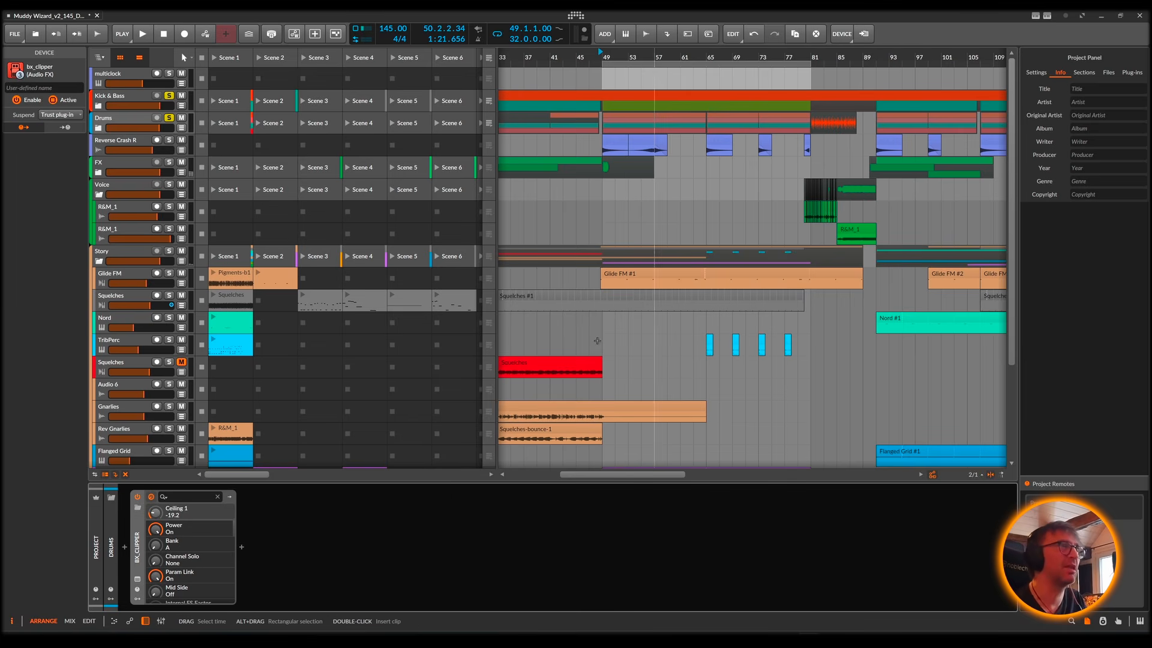
{"action": "key", "text": "space"}
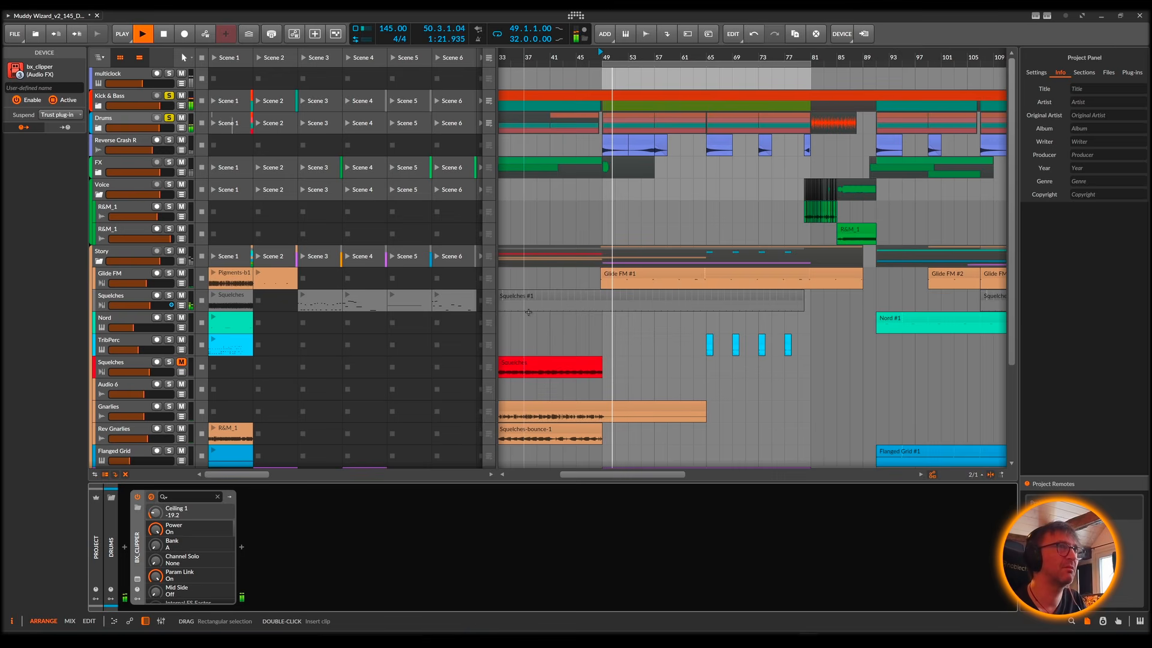
{"action": "key", "text": "space"}
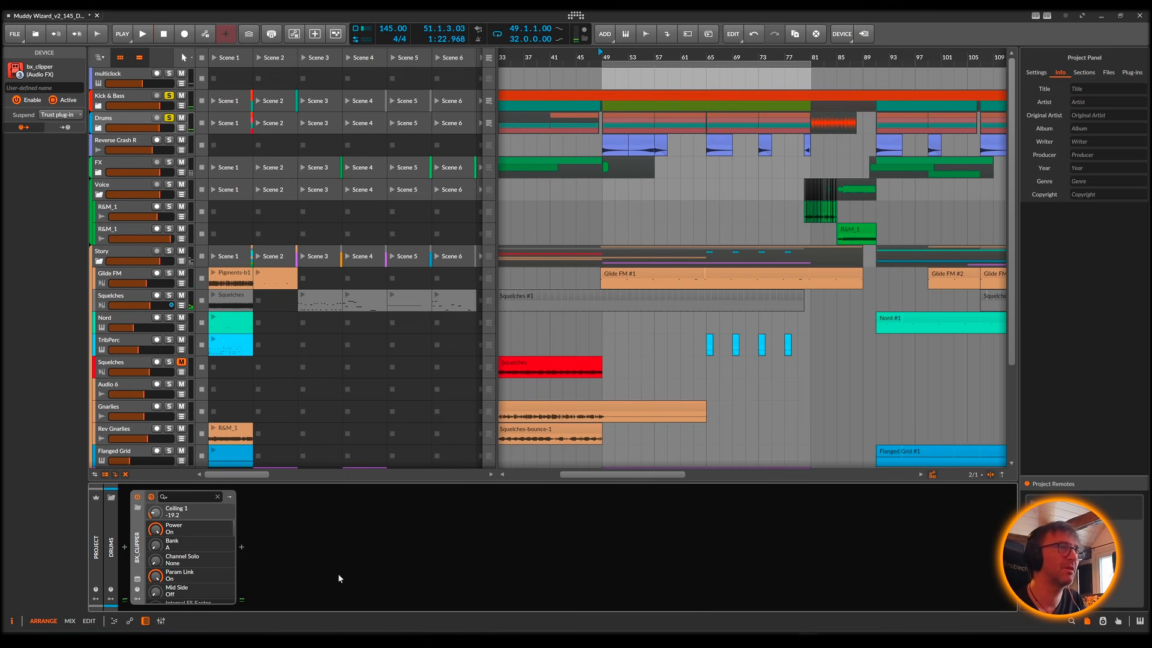
Step: Insert the bx_townhouse Buss Compressor after bx_clipper on the Drums master chain
{"action": "double_click", "coordinate": [300, 534]}
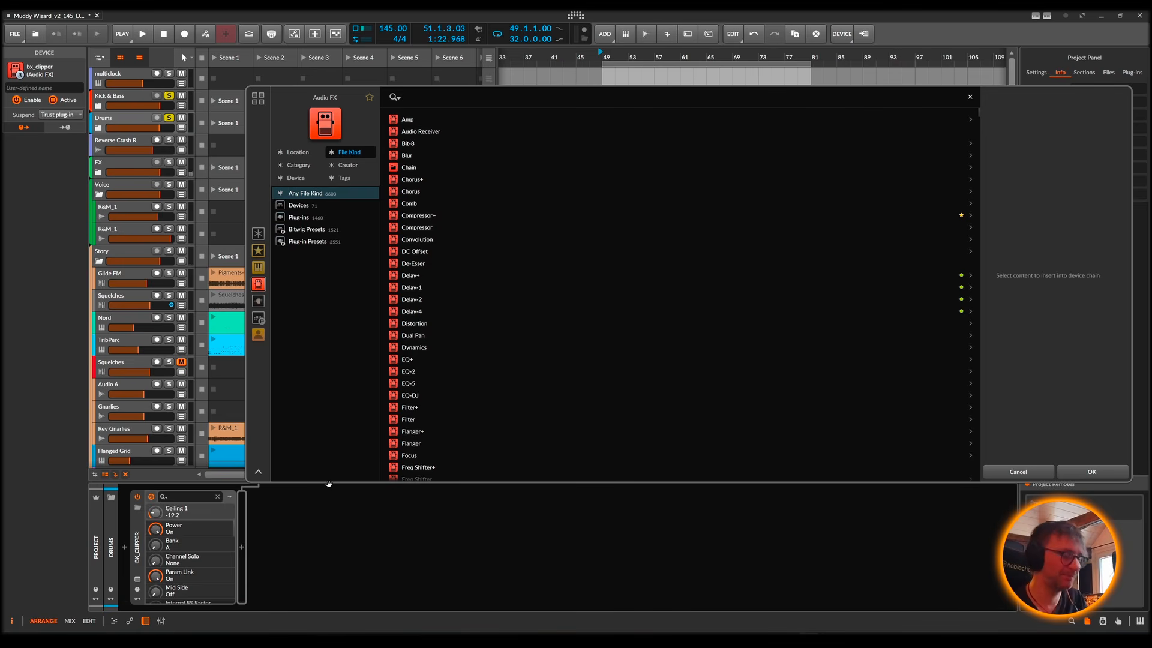
{"action": "type", "text": "to"}
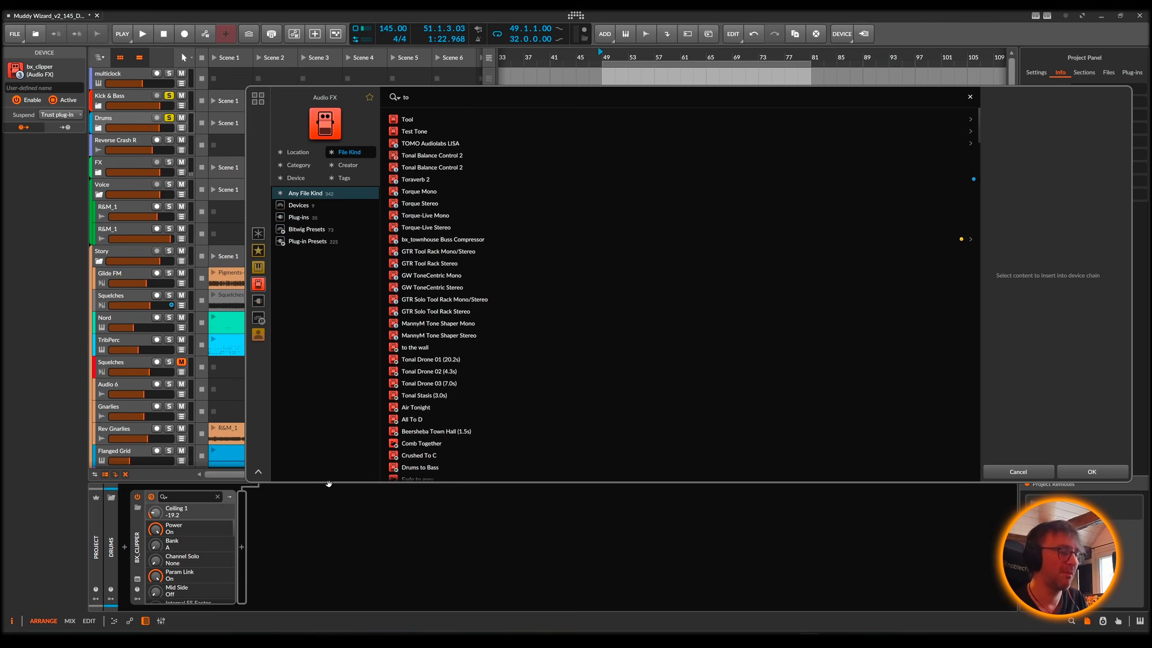
{"action": "type", "text": "wn"}
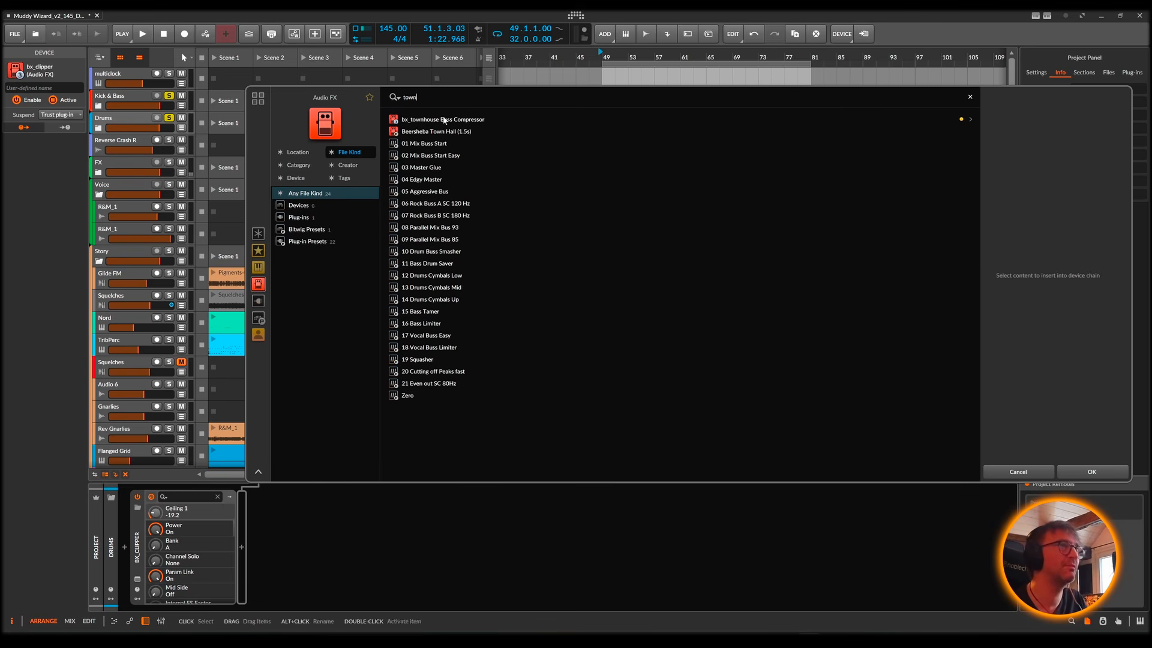
{"action": "double_click", "coordinate": [442, 119]}
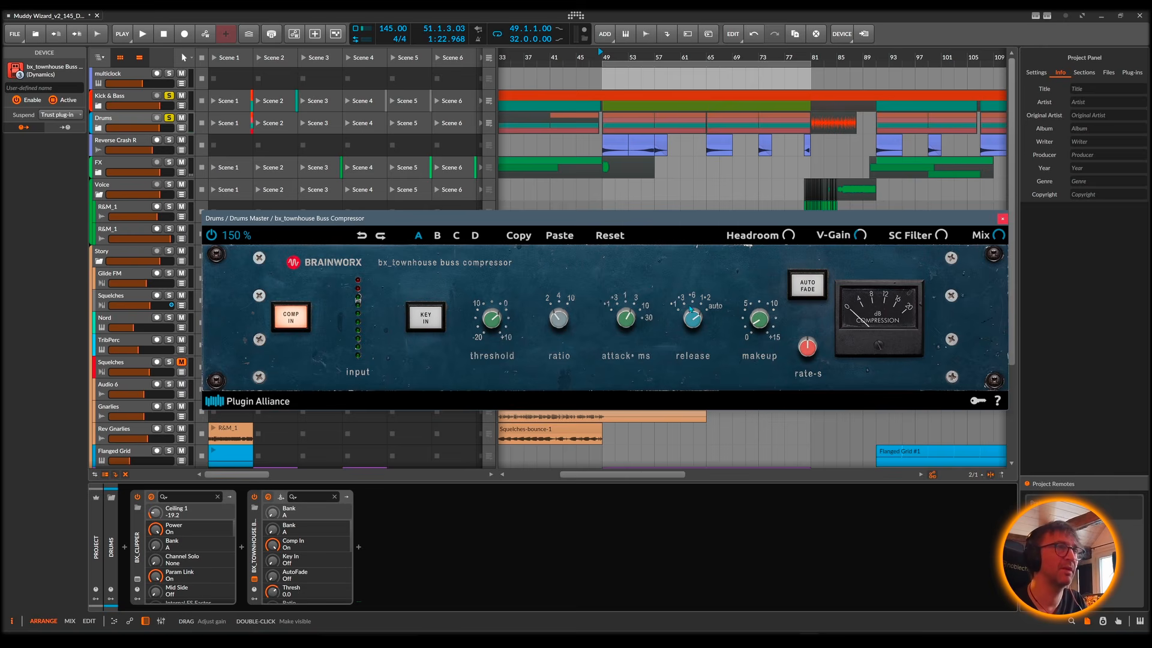
Step: During playback, set the bx_townhouse release to 1.2 s, attack to 10 ms and threshold to -15.2 dB
{"action": "key", "text": "space"}
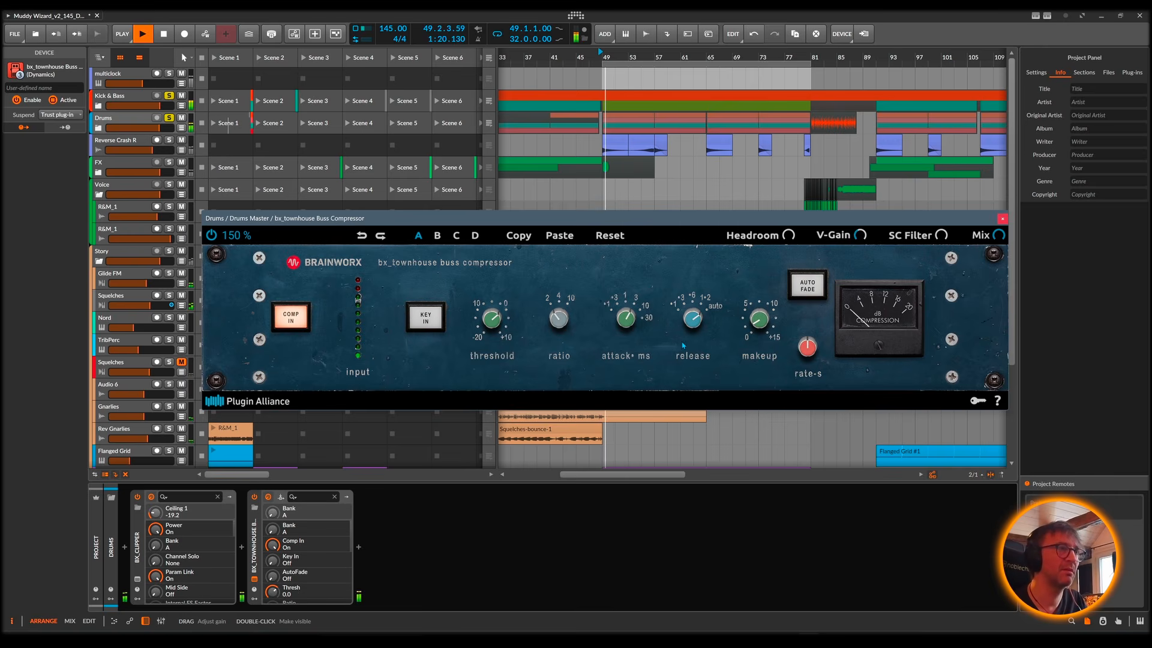
{"action": "left_click", "coordinate": [693, 329]}
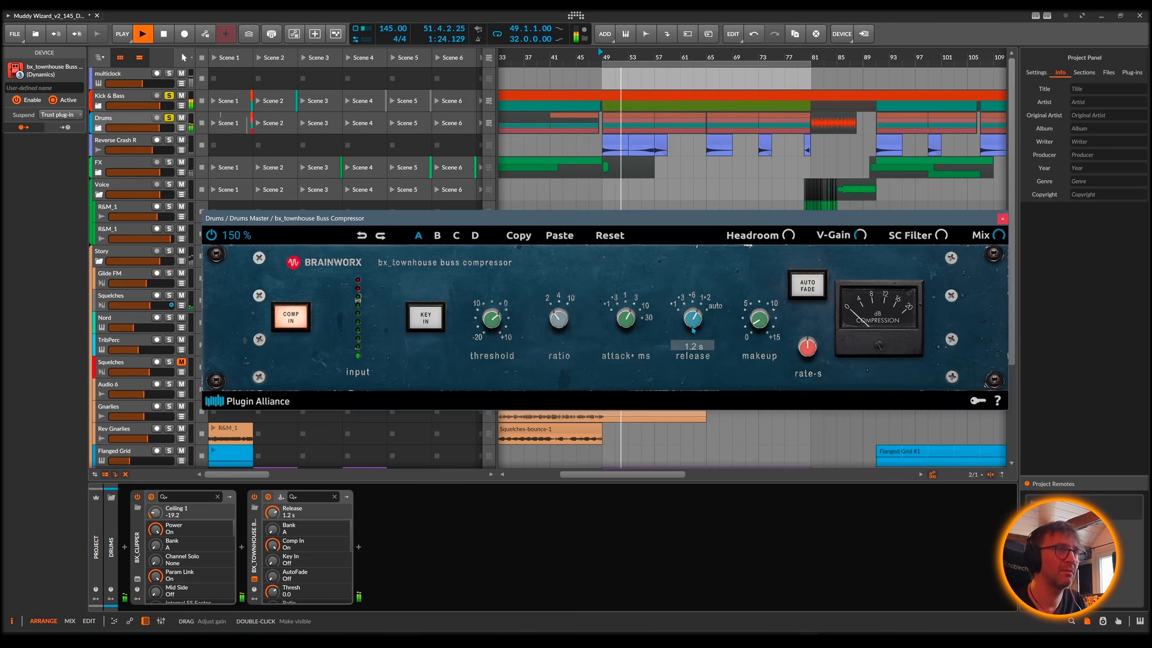
{"action": "left_click", "coordinate": [628, 303]}
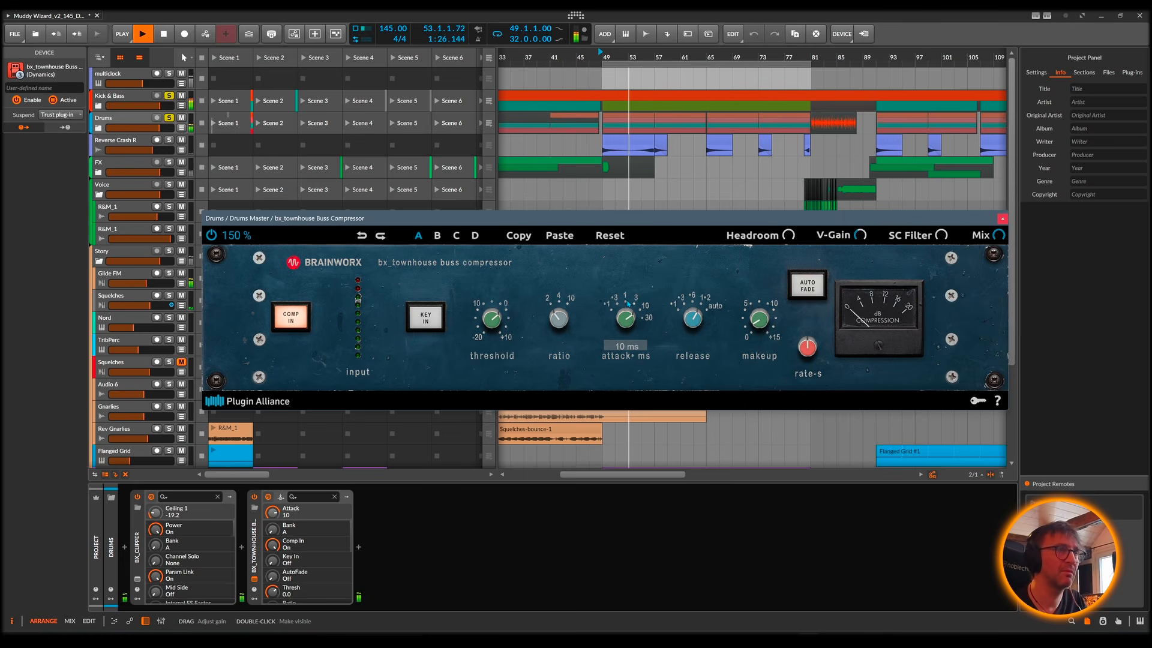
{"action": "left_click_drag", "start_coordinate": [495, 319], "coordinate": [493, 377]}
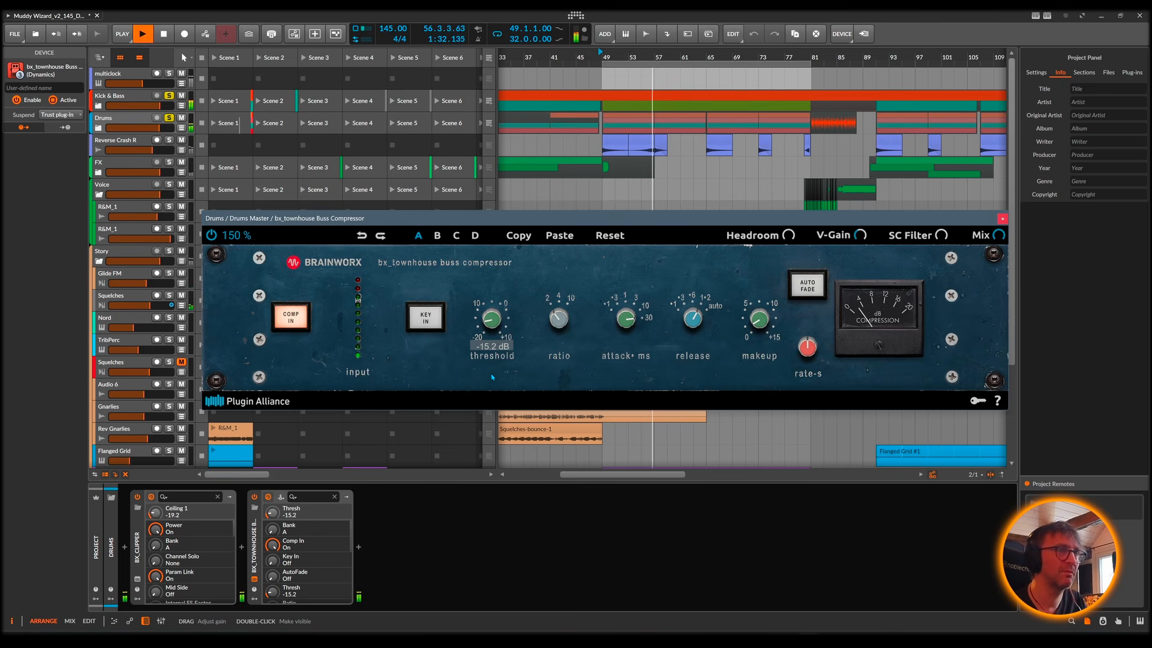
Step: Raise the bx_townhouse makeup gain to +3.6 dB and compare the drums with the compressor bypassed and enabled
{"action": "left_click", "coordinate": [758, 319]}
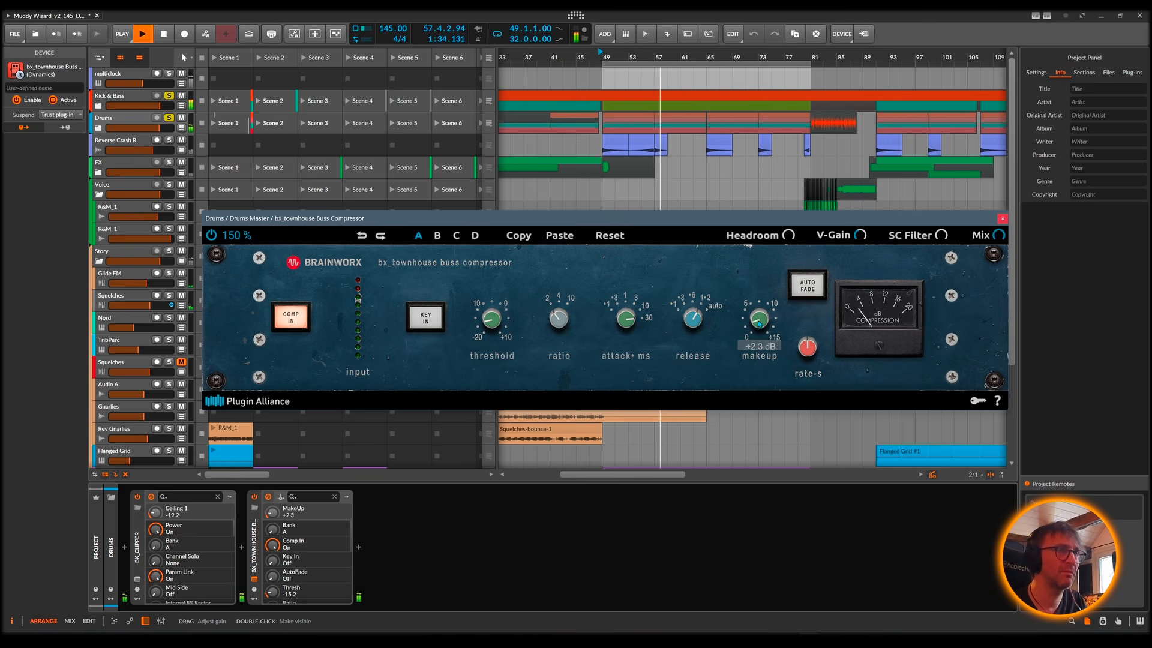
{"action": "left_click_drag", "start_coordinate": [758, 320], "coordinate": [758, 310]}
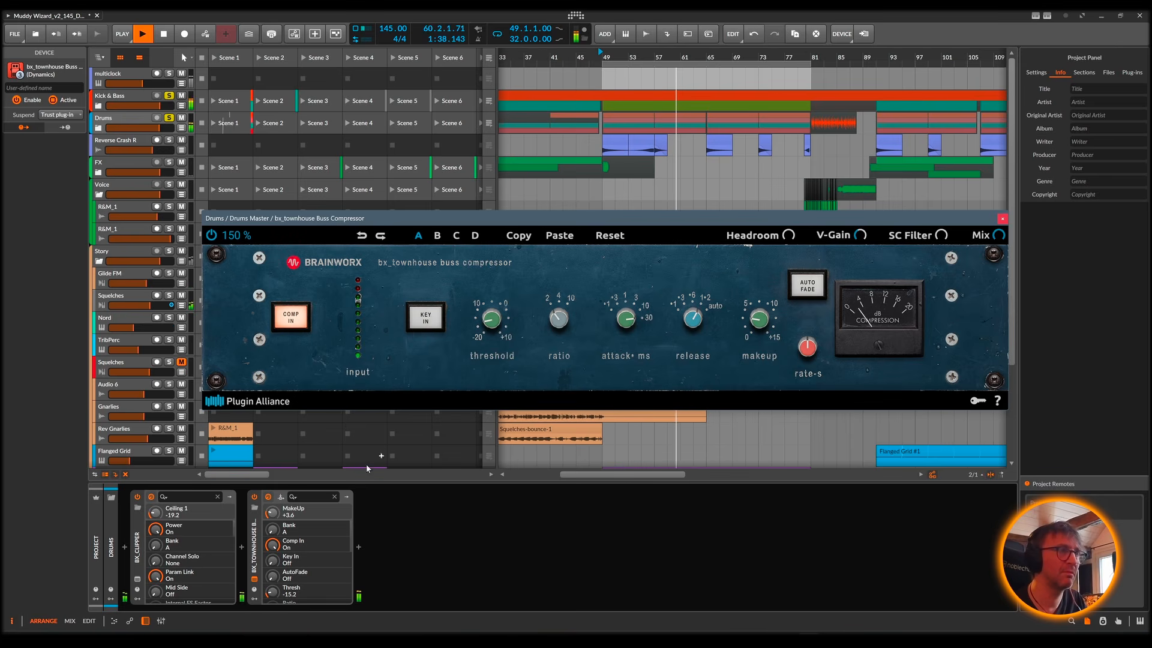
{"action": "left_click", "coordinate": [255, 501]}
{"action": "left_click", "coordinate": [255, 499]}
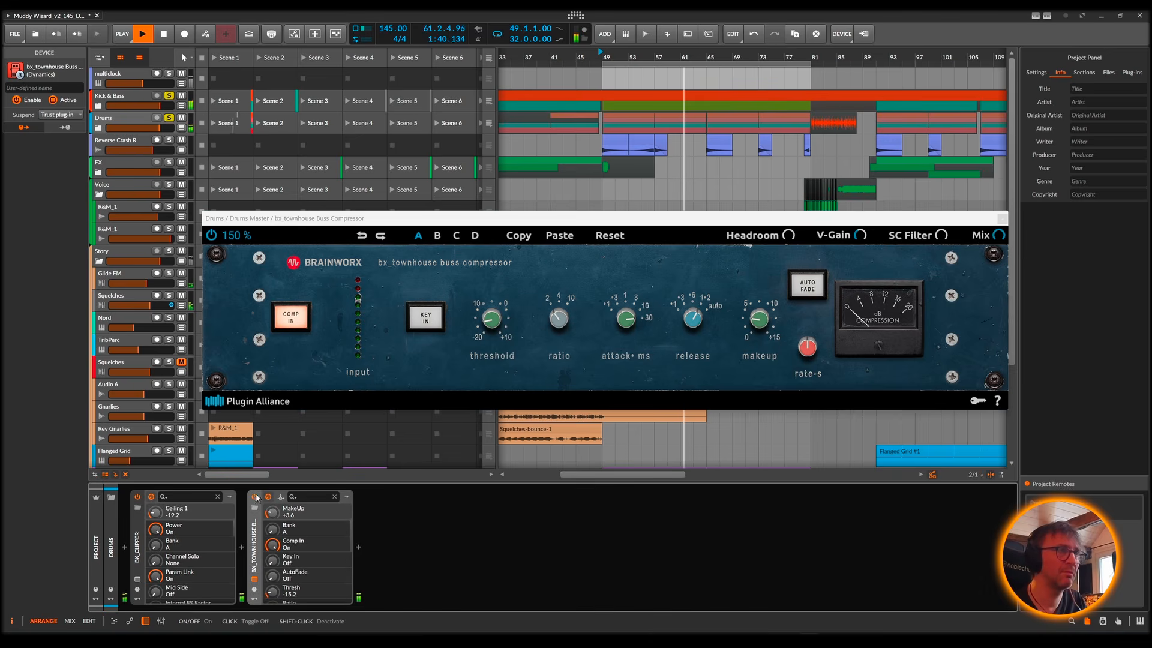
Step: Lower the bx_townhouse makeup gain to +3.0 and then +2.6 dB, comparing bypassed and enabled sound for level matching
{"action": "left_click_drag", "start_coordinate": [764, 324], "coordinate": [765, 330]}
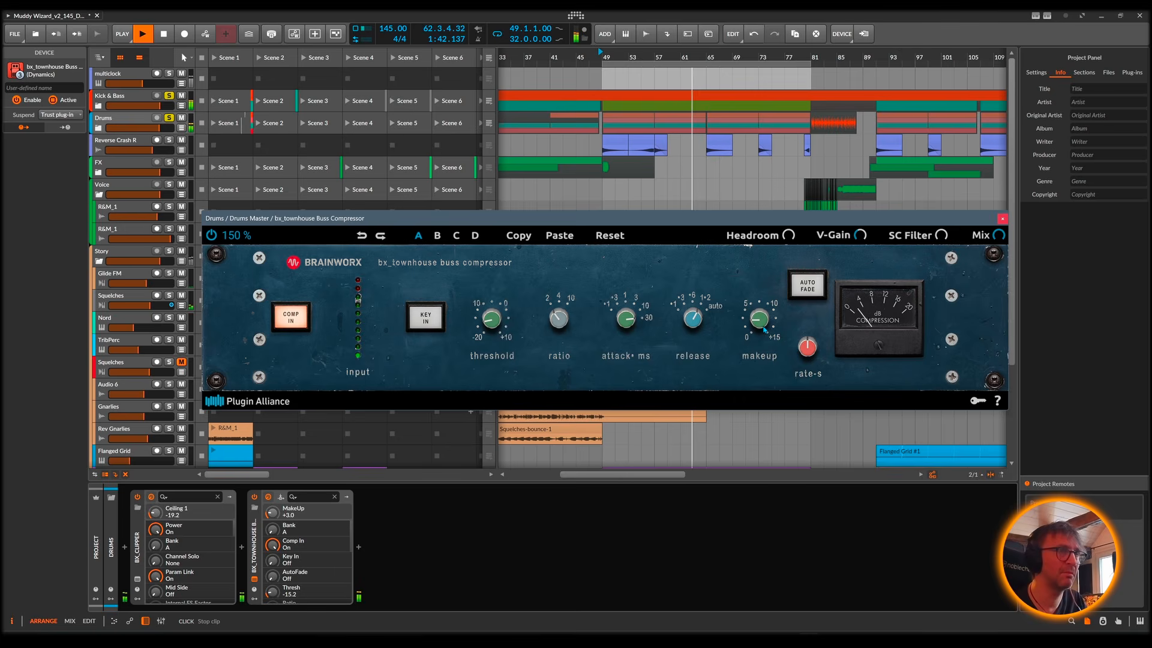
{"action": "left_click", "coordinate": [254, 500]}
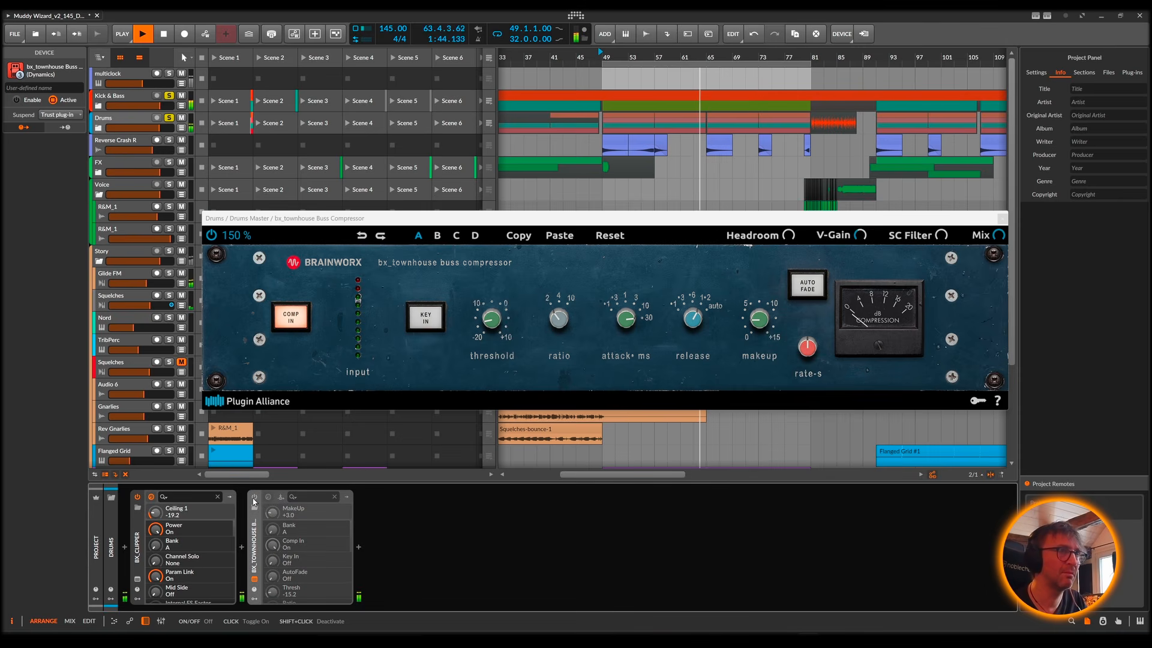
{"action": "left_click", "coordinate": [254, 500]}
{"action": "left_click", "coordinate": [255, 501]}
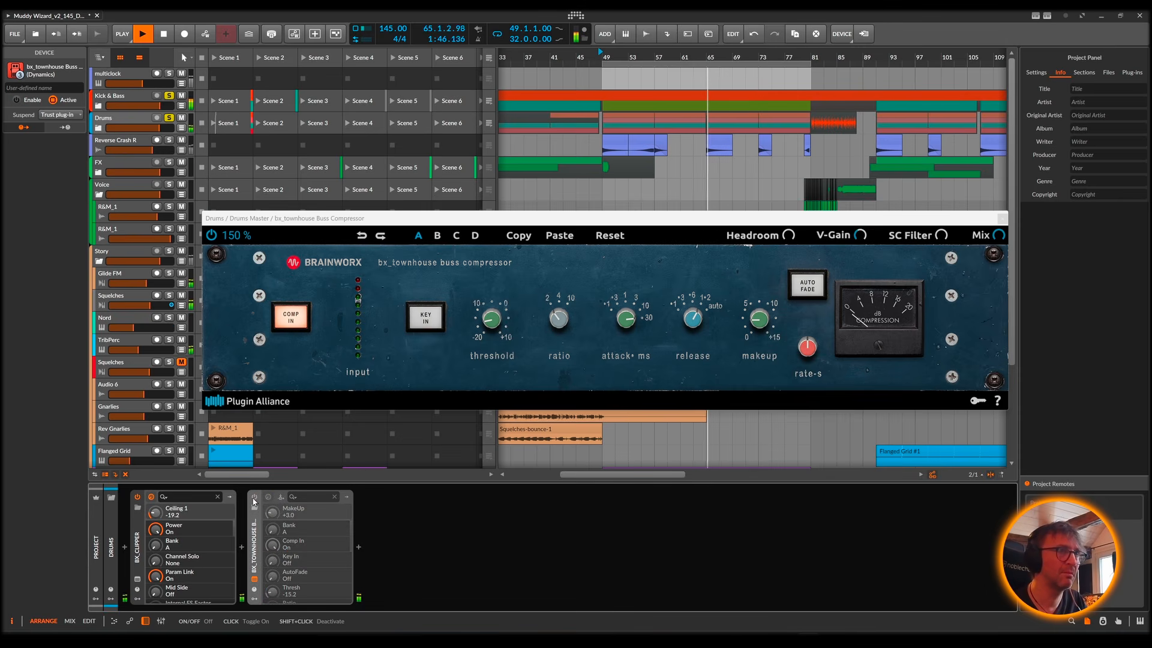
{"action": "left_click", "coordinate": [254, 500]}
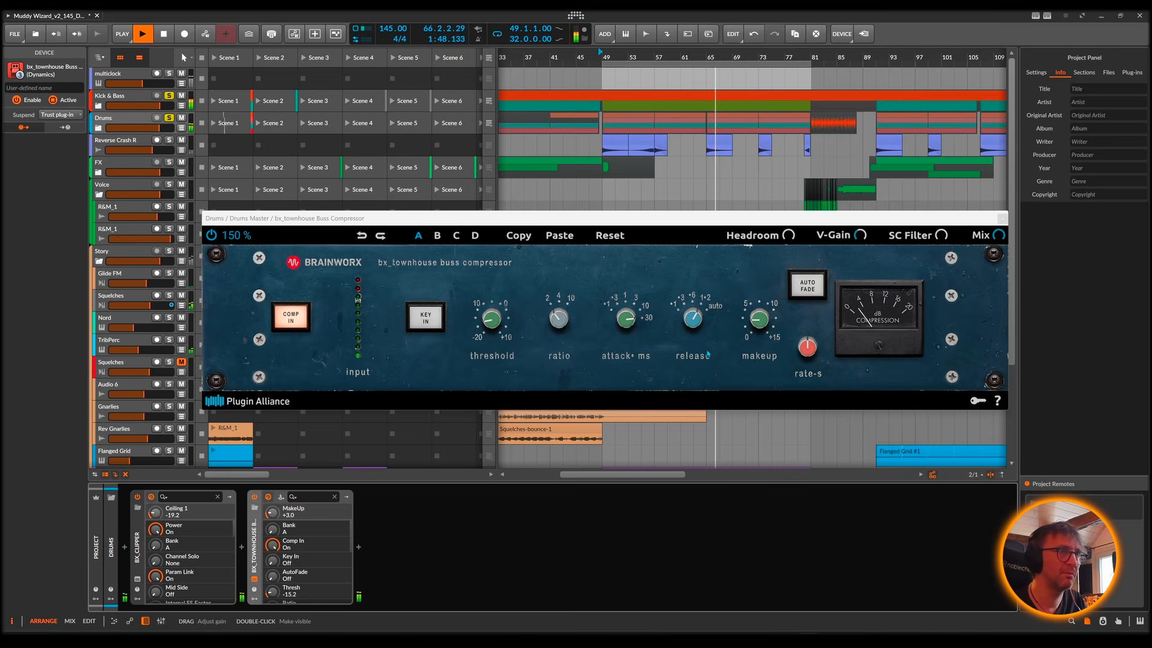
{"action": "left_click_drag", "start_coordinate": [759, 319], "coordinate": [759, 324]}
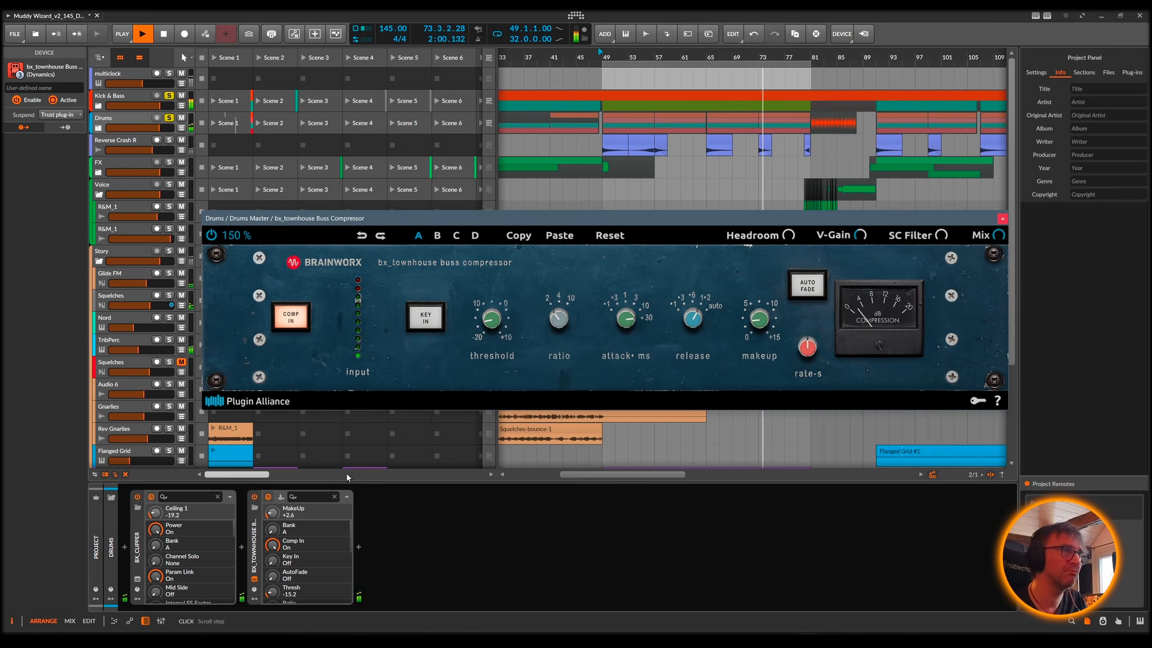
Step: Stop playback, delete the bx_townhouse Buss Compressor from the Drums chain and unsolo the Drums and Kick & Bass groups
{"action": "key", "text": "space"}
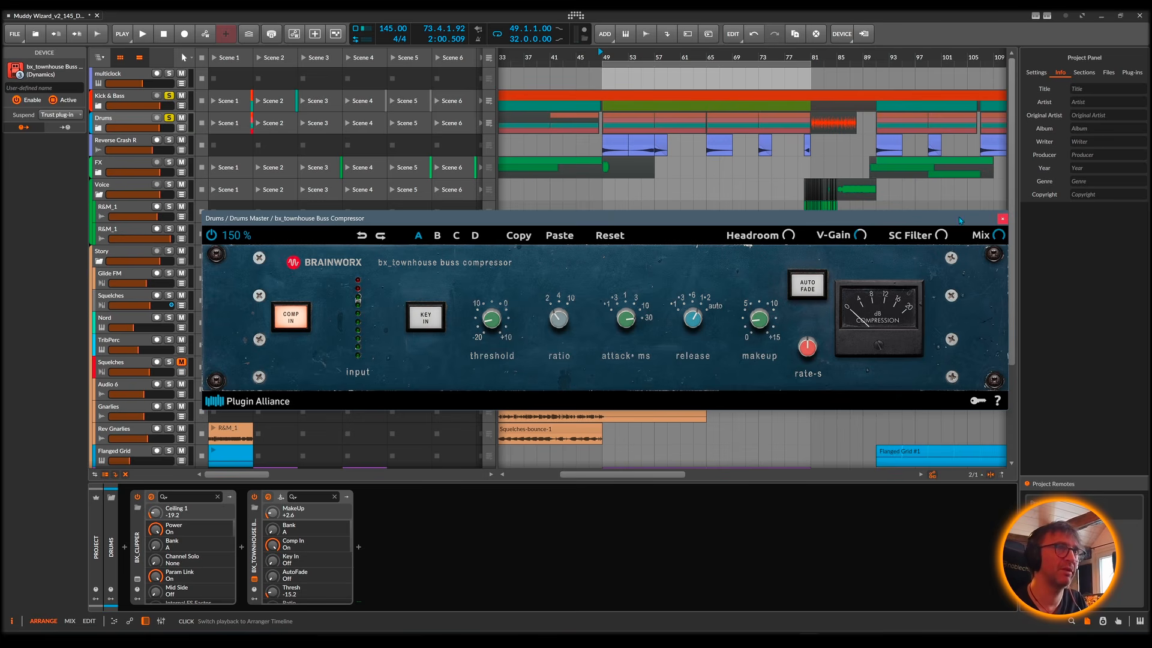
{"action": "left_click", "coordinate": [1002, 219]}
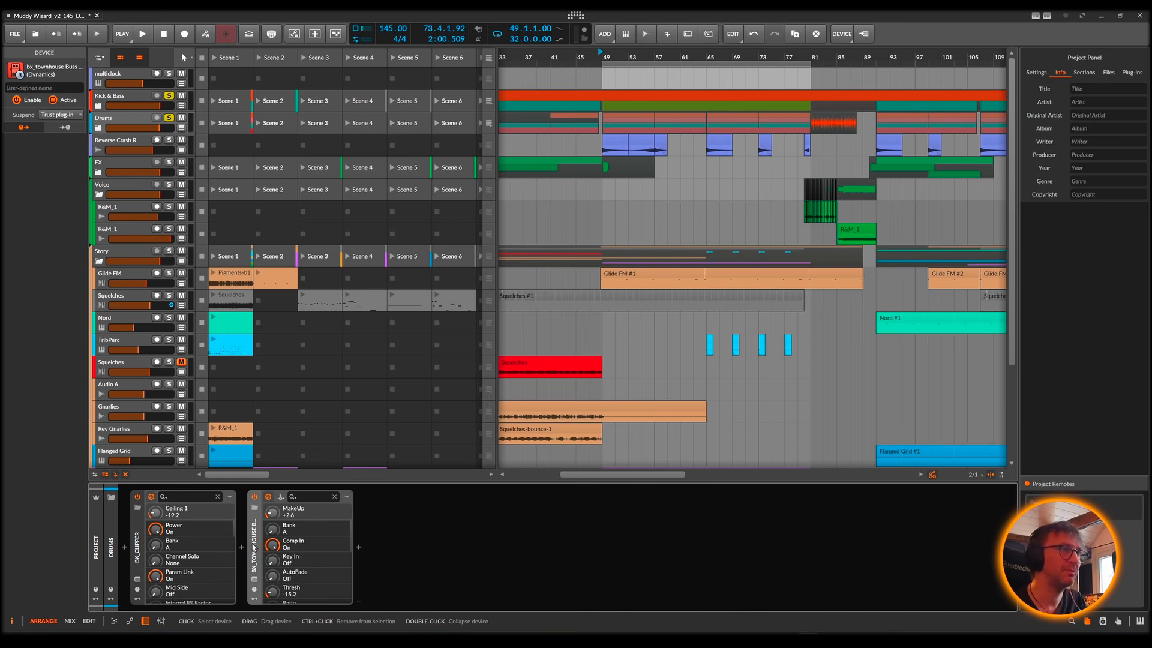
{"action": "key", "text": "Delete"}
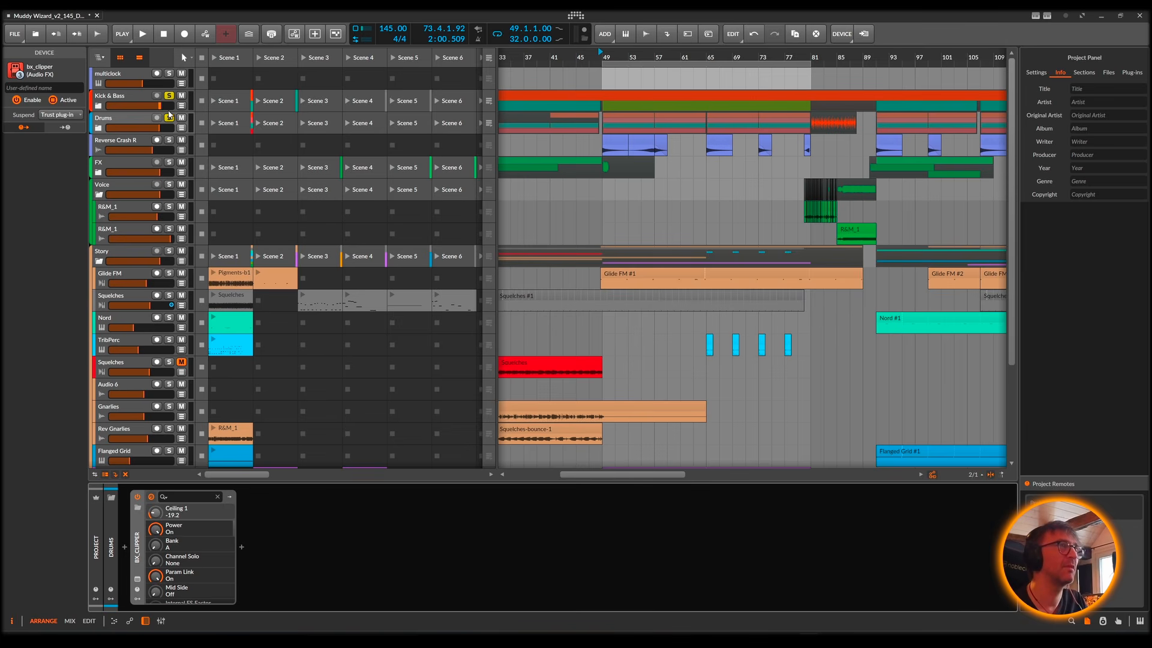
{"action": "left_click", "coordinate": [169, 118]}
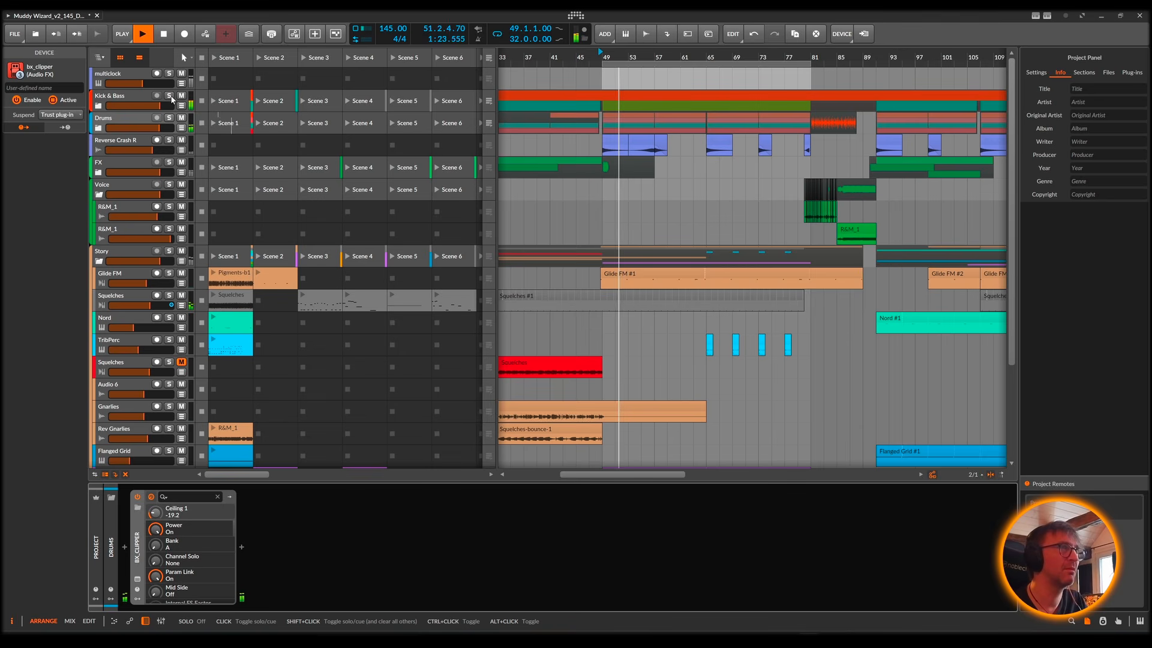
Step: Restart playback, unsolo the individual tracks inside the Drums group and collapse the group again
{"action": "key", "text": "space"}
{"action": "key", "text": "space"}
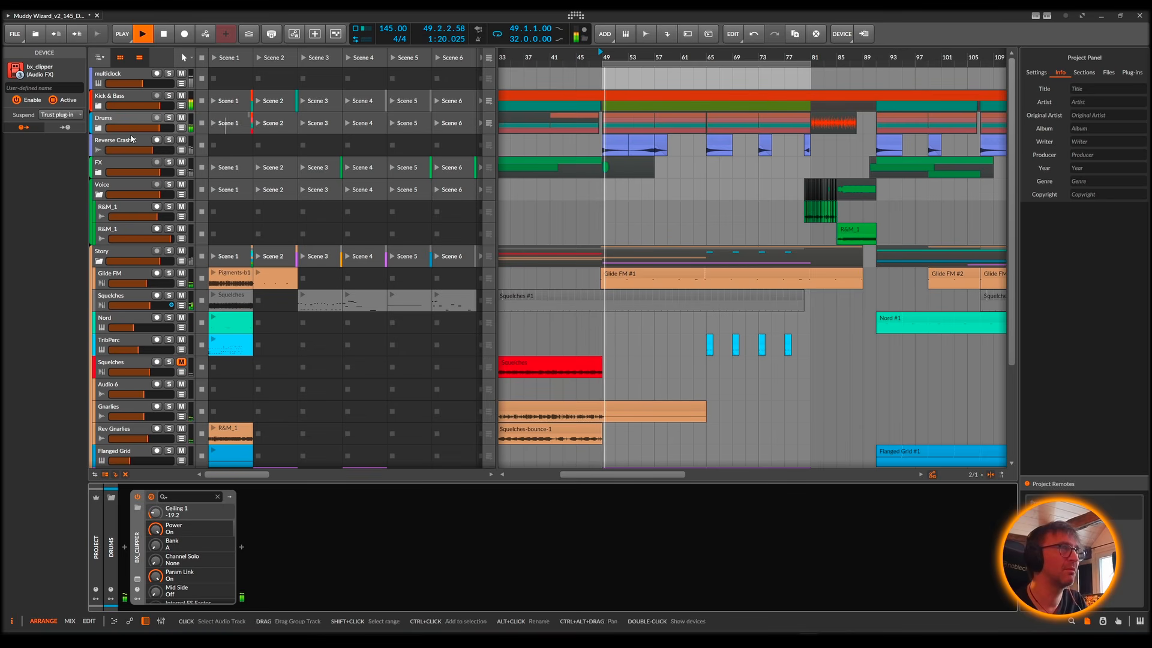
{"action": "left_click", "coordinate": [99, 129]}
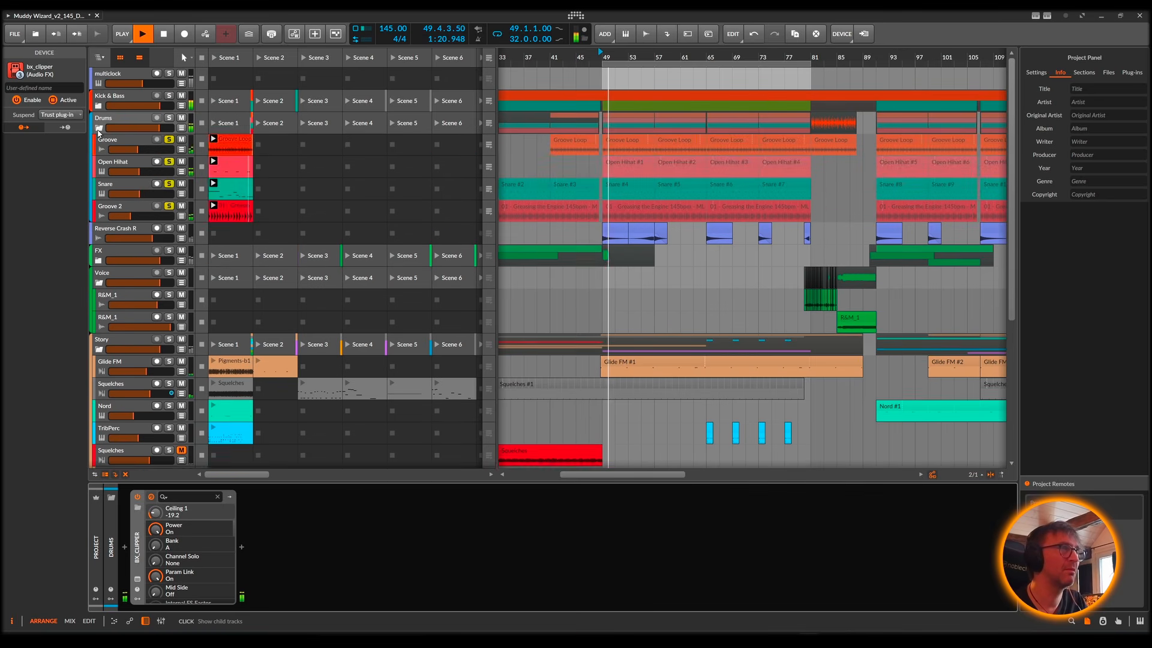
{"action": "left_click", "coordinate": [169, 140]}
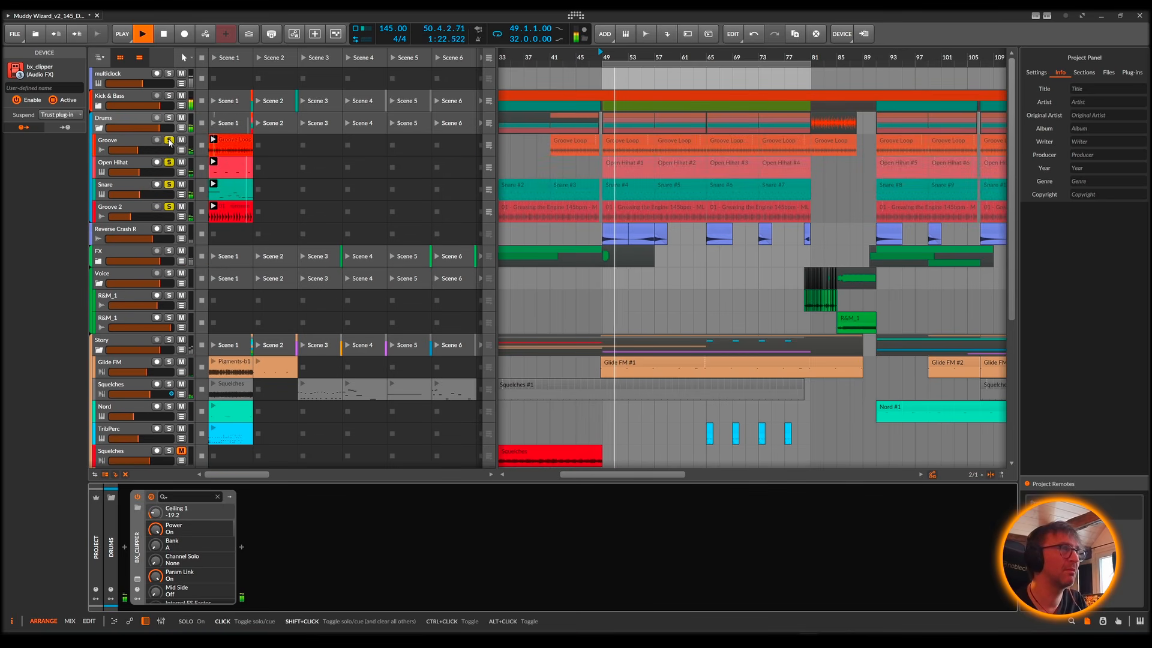
{"action": "left_click", "coordinate": [99, 129]}
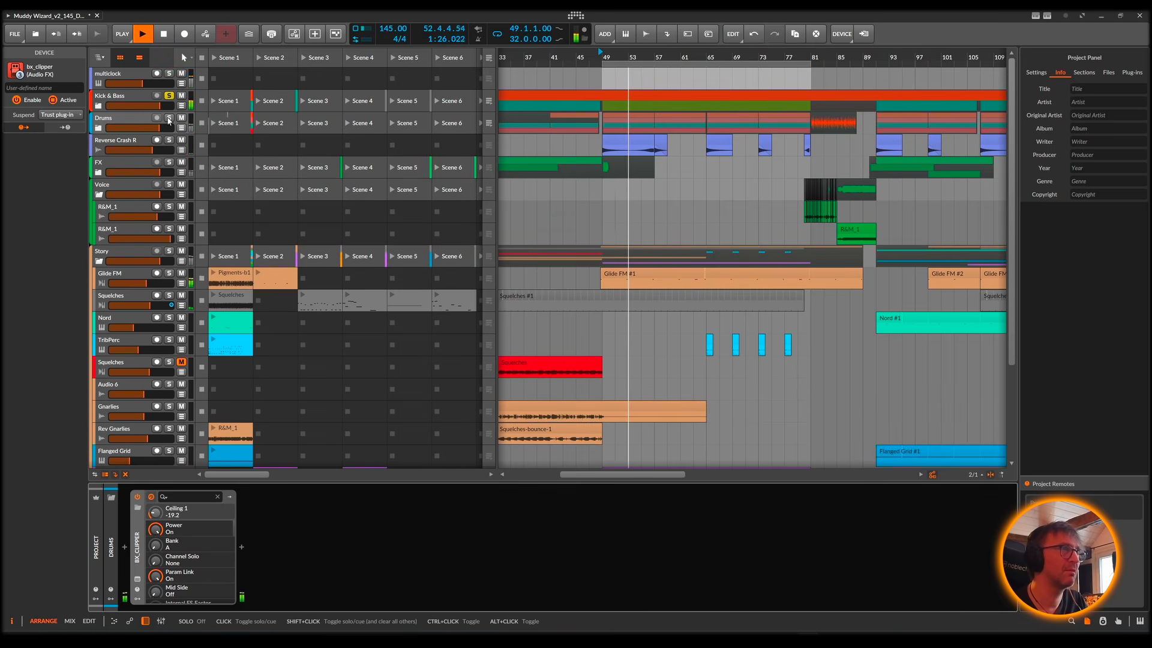
Step: Solo the Kick & Bass and Drums groups, listen to them together and stop playback
{"action": "left_click", "coordinate": [169, 96]}
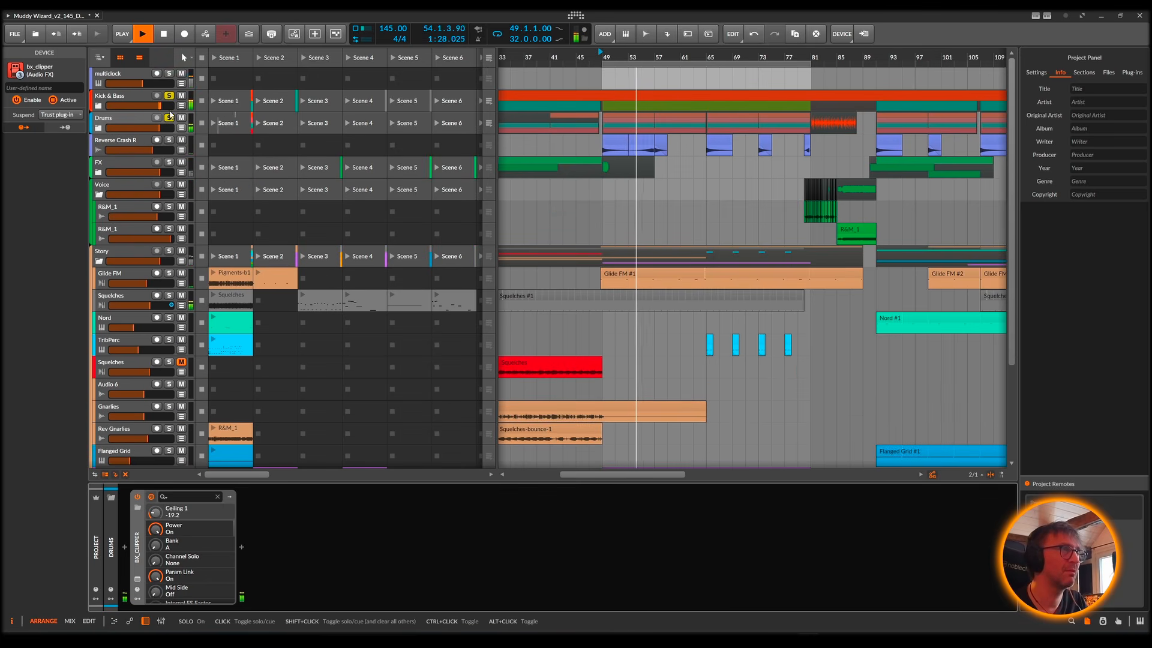
{"action": "left_click", "coordinate": [169, 118]}
{"action": "left_click", "coordinate": [169, 120]}
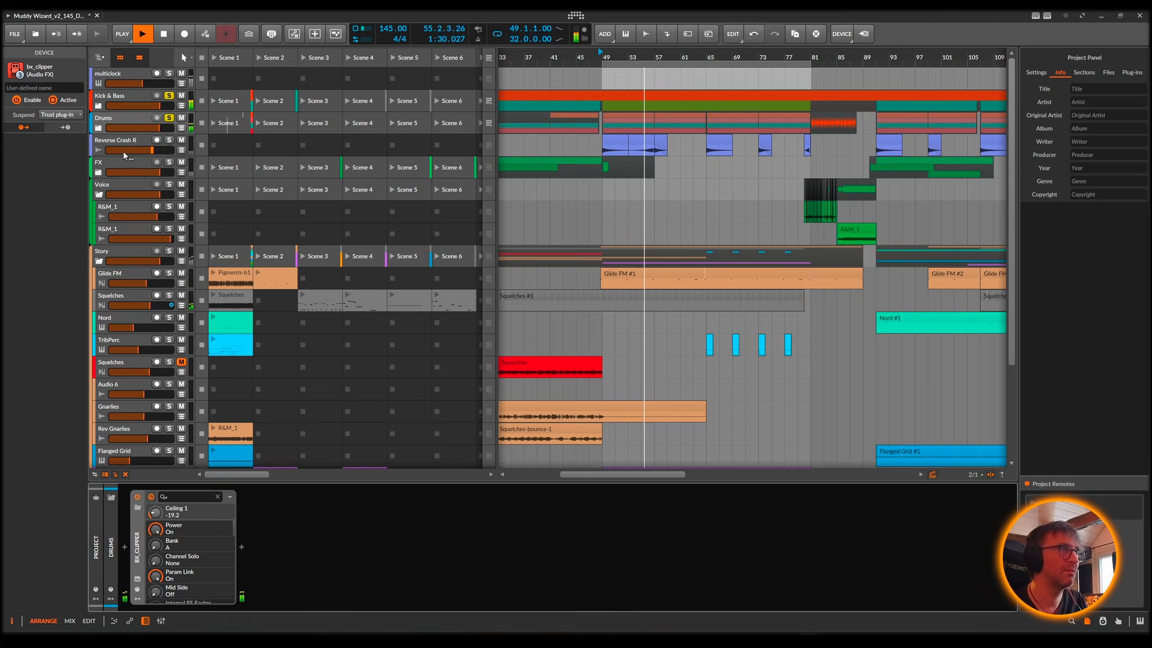
{"action": "key", "text": "space"}
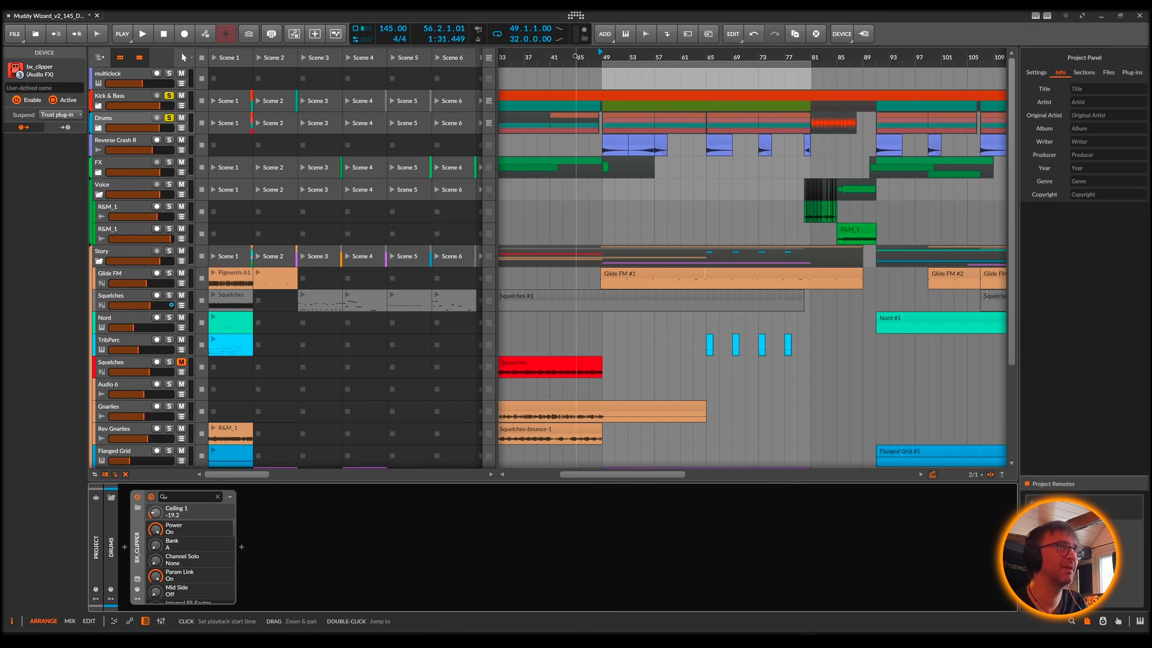
Step: Set the EQ+ low-cut on the Reverse Crash R track to 209 Hz and unsolo the Drums and Kick & Bass groups
{"action": "left_click_drag", "start_coordinate": [590, 57], "coordinate": [591, 87]}
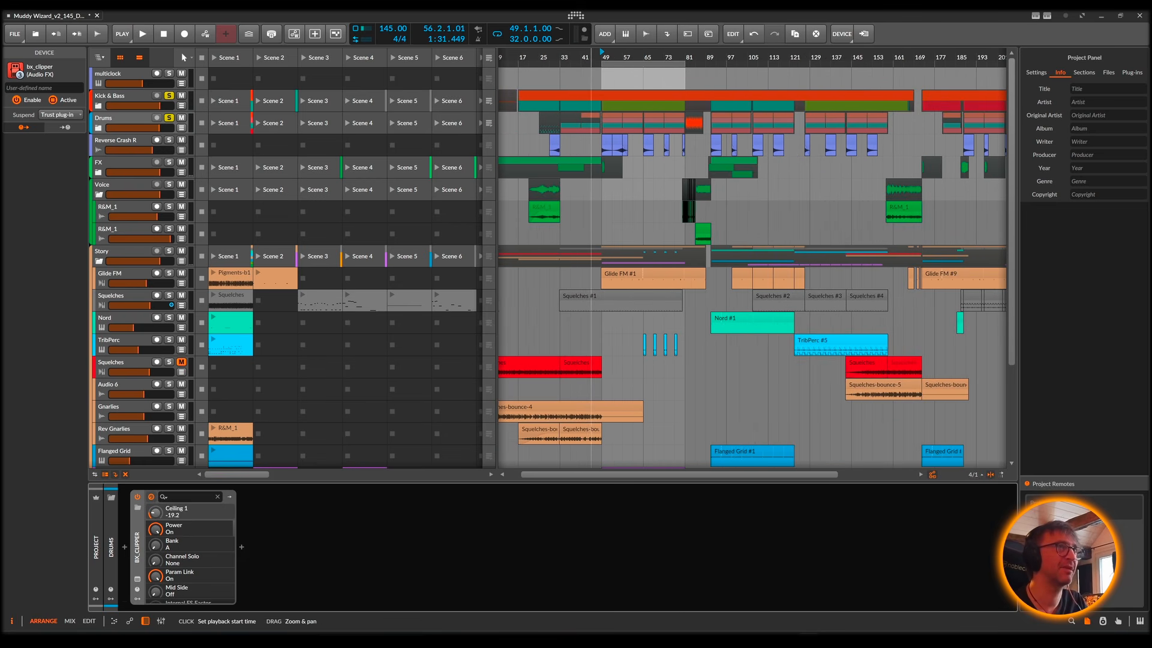
{"action": "left_click", "coordinate": [117, 144]}
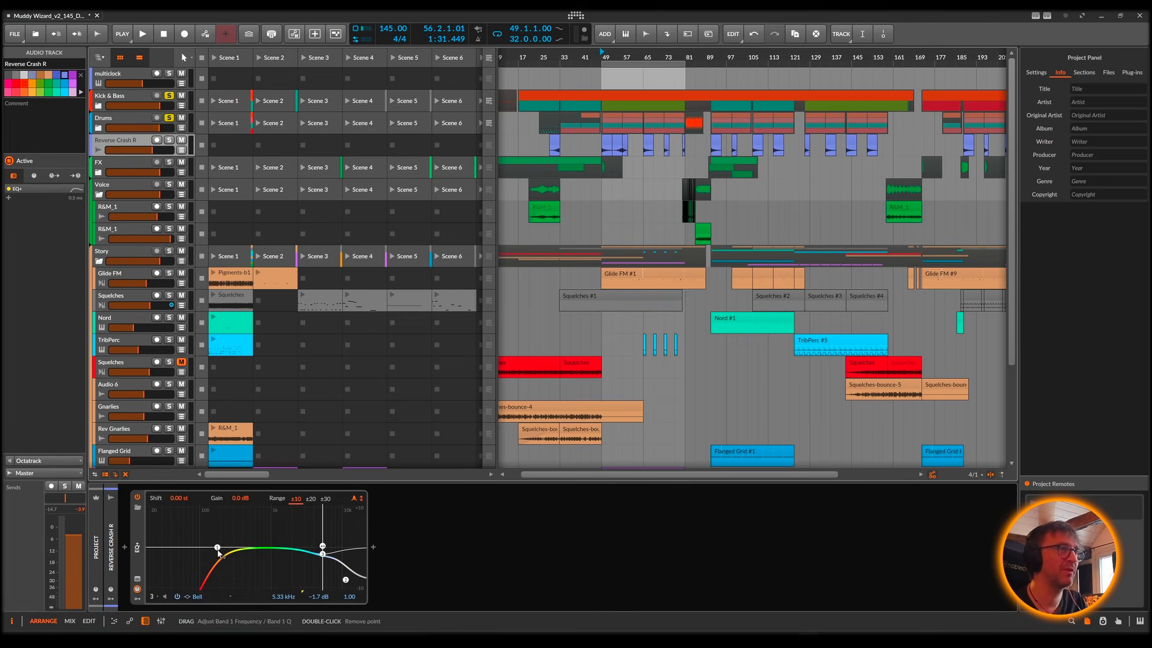
{"action": "left_click_drag", "start_coordinate": [219, 553], "coordinate": [223, 547]}
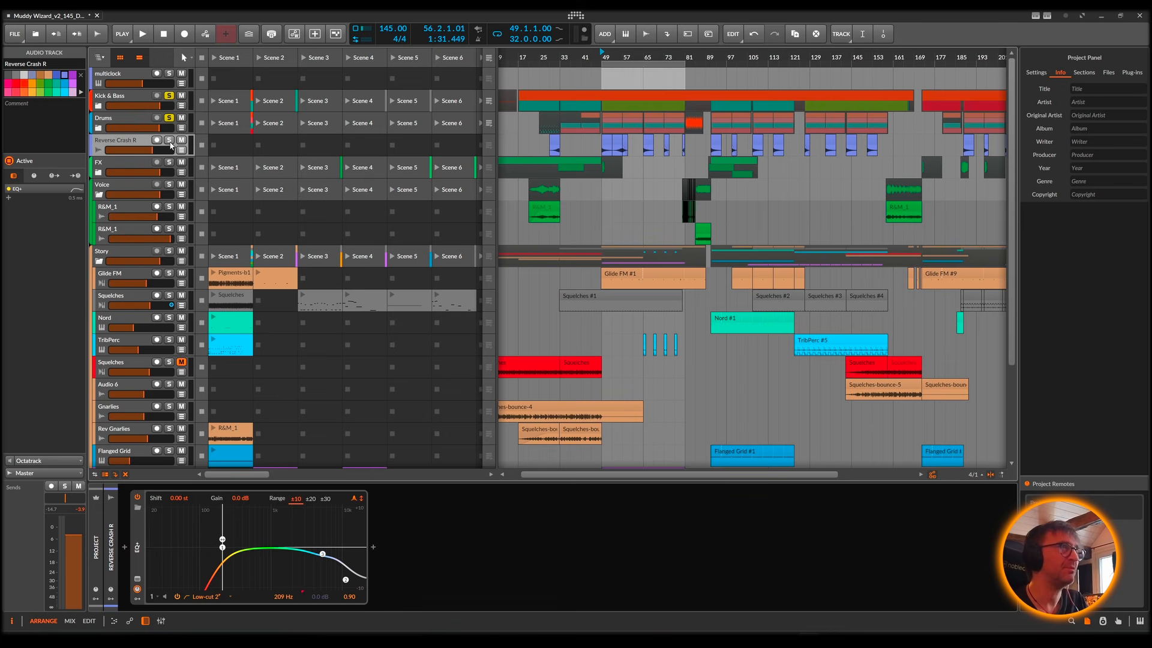
{"action": "left_click", "coordinate": [171, 120]}
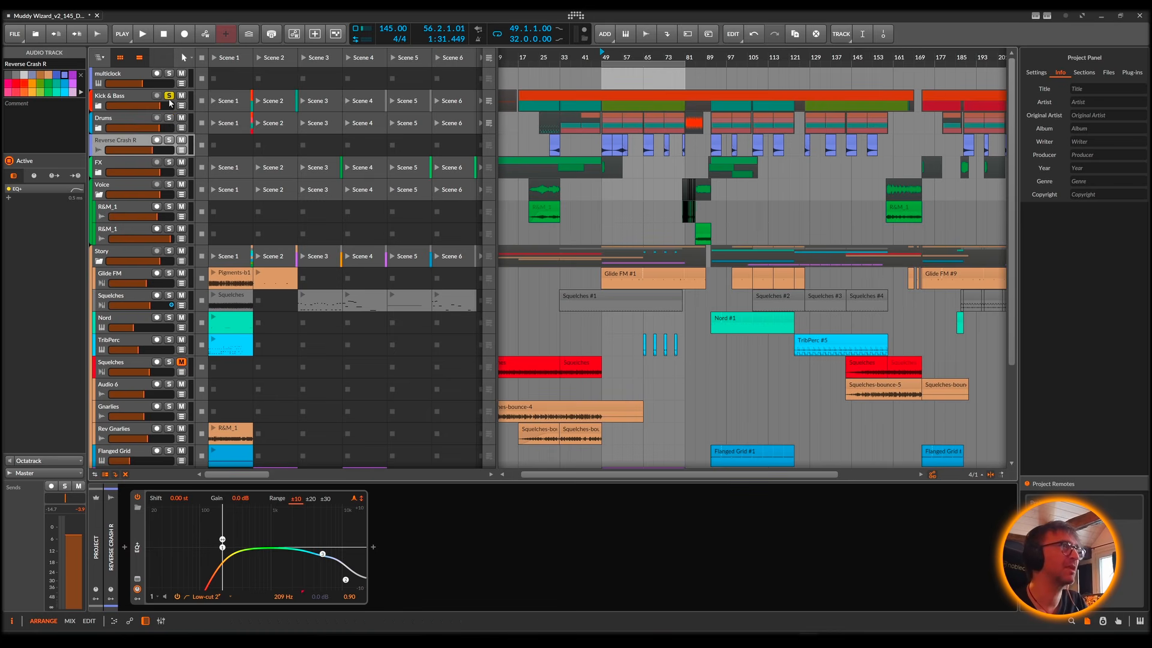
{"action": "left_click", "coordinate": [170, 97]}
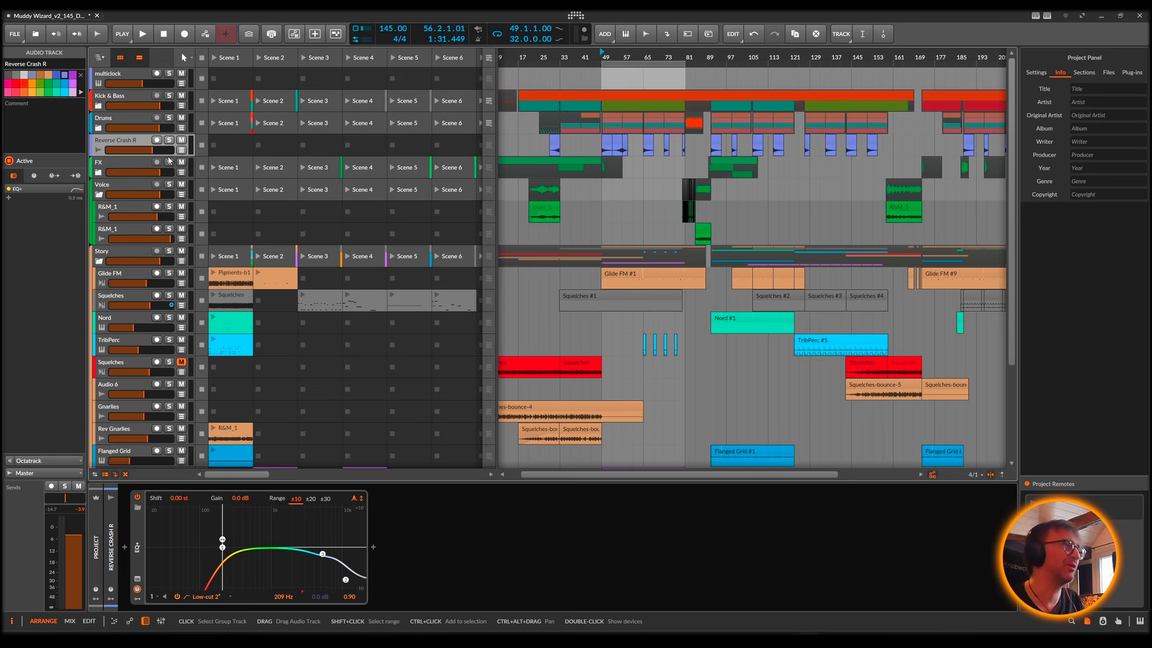
Step: Expand the FX group to show its tracks and solo the group
{"action": "left_click", "coordinate": [94, 174]}
{"action": "left_click", "coordinate": [98, 173]}
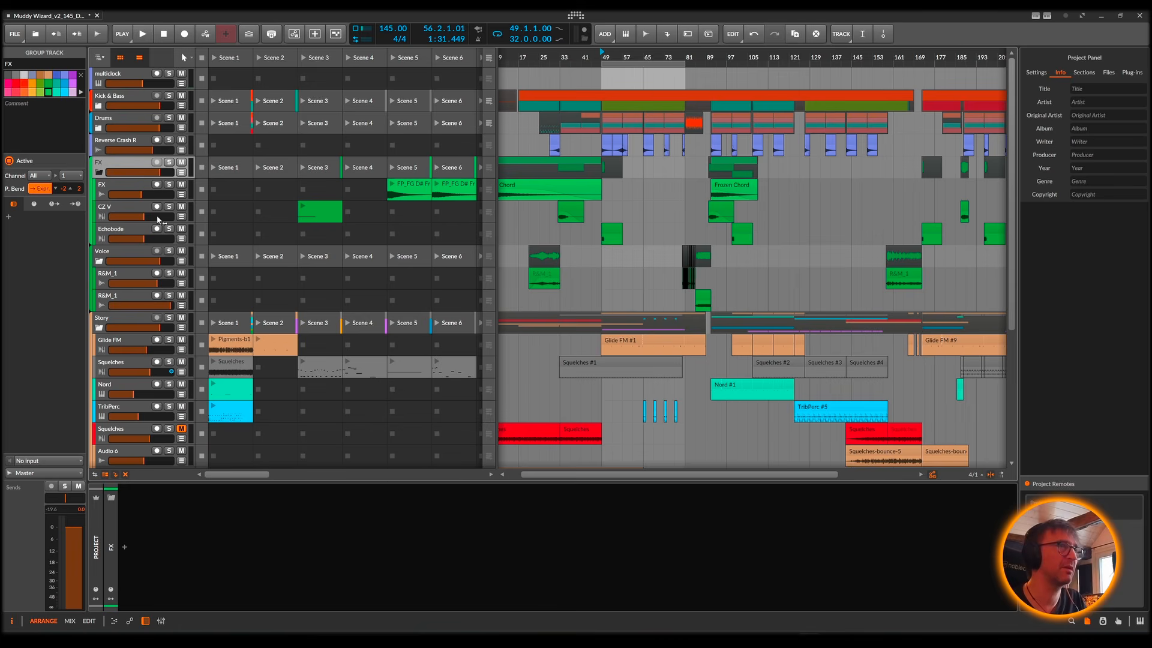
{"action": "scroll", "coordinate": [557, 199], "scroll_direction": "left", "scroll_amount": 1}
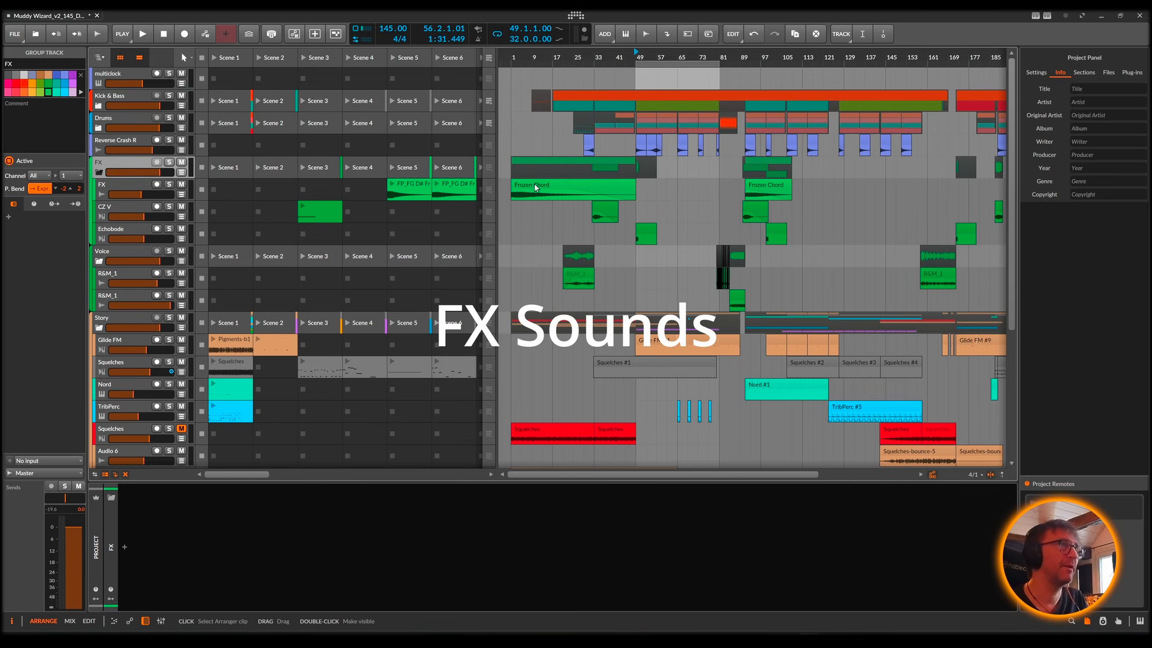
{"action": "left_click", "coordinate": [169, 162]}
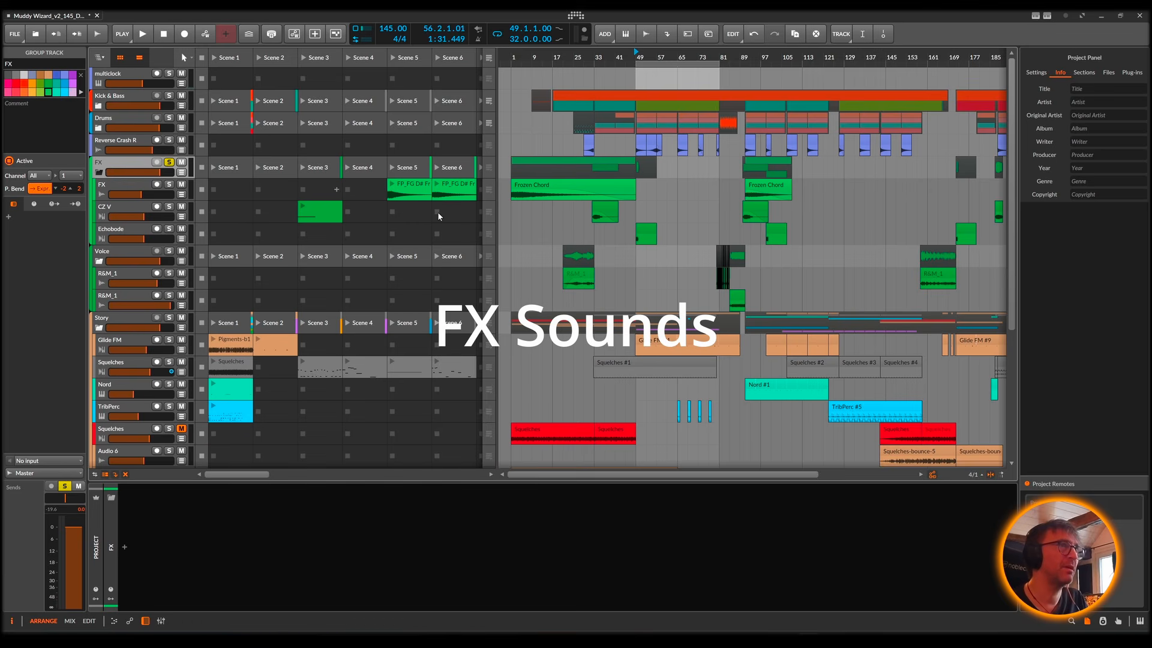
Step: Open the Frozen Chord clip at bar 1 in the detail editor and give the arranger more height above it
{"action": "left_click", "coordinate": [531, 185]}
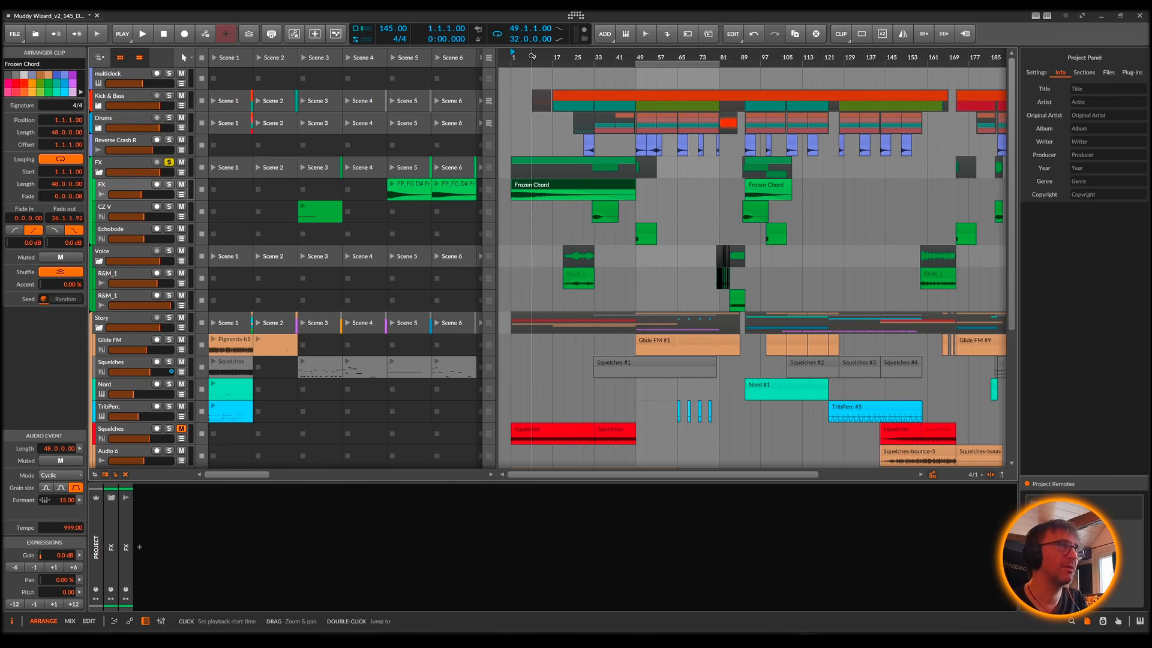
{"action": "mouse_move", "coordinate": [532, 58]}
{"action": "left_mouse_down"}
{"action": "mouse_move", "coordinate": [532, 96]}
{"action": "mouse_move", "coordinate": [549, 55]}
{"action": "left_mouse_up"}
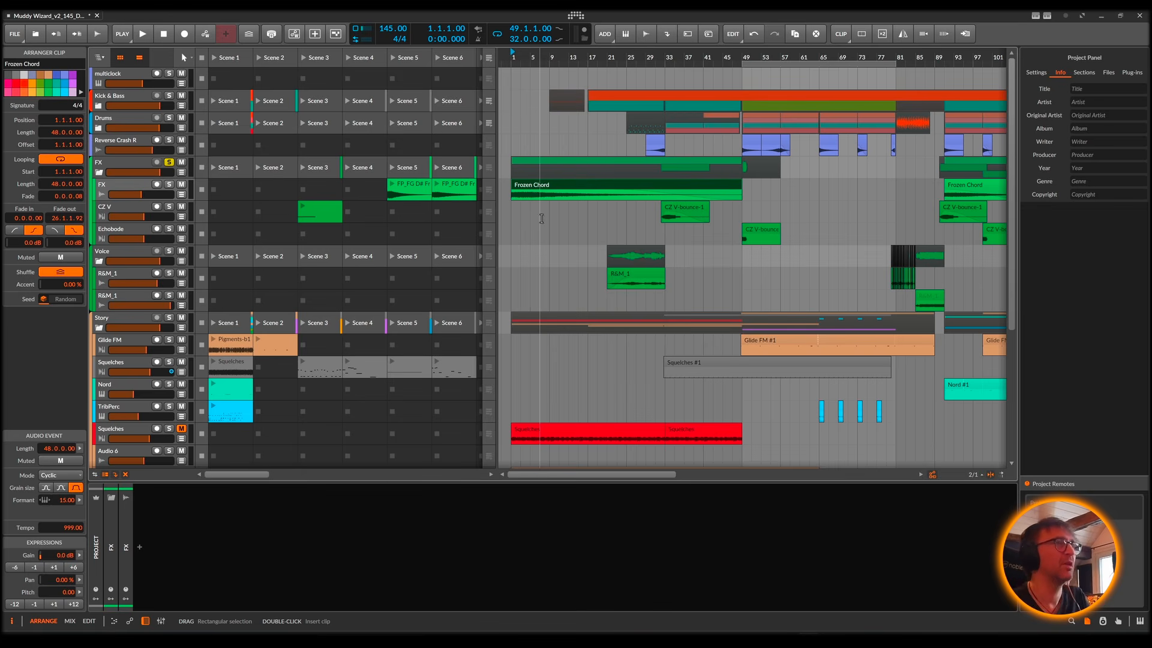
{"action": "double_click", "coordinate": [545, 188]}
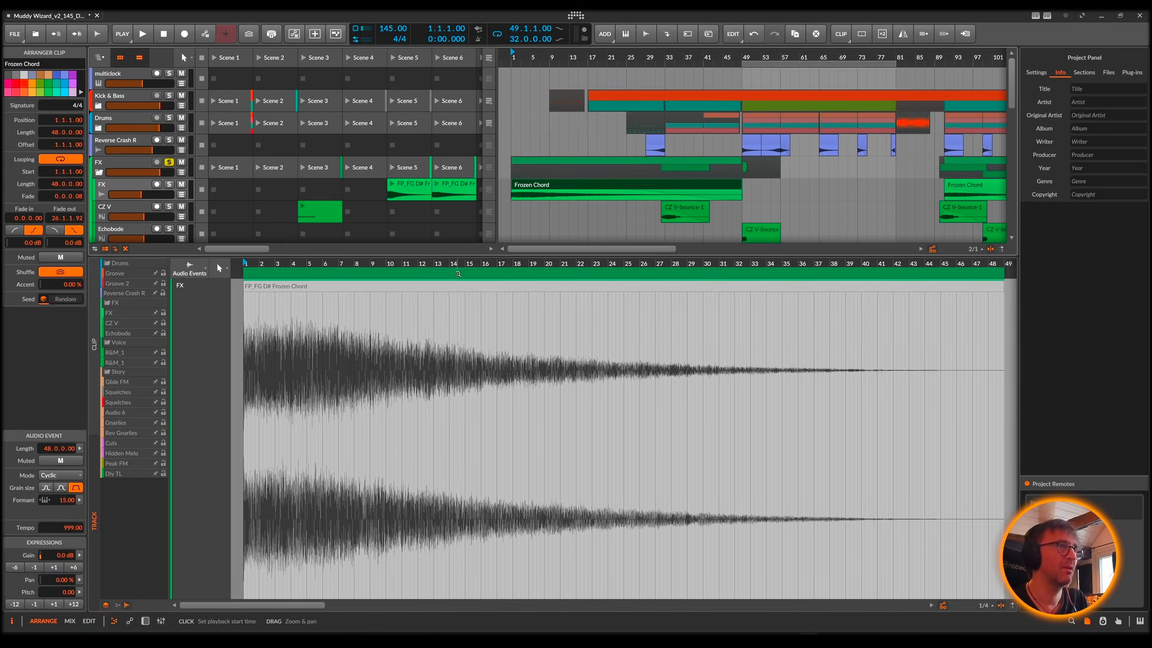
{"action": "left_click_drag", "start_coordinate": [451, 256], "coordinate": [468, 363]}
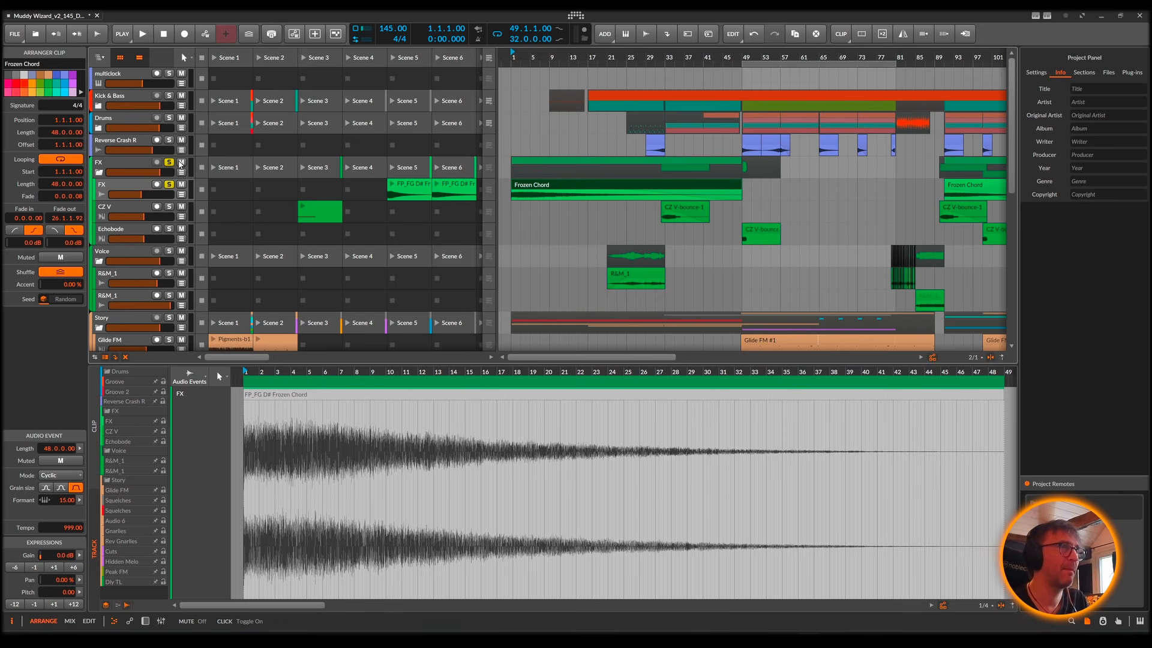
Step: Play the opening bars of the Frozen Chord clip with the FX track soloed
{"action": "key", "text": "space"}
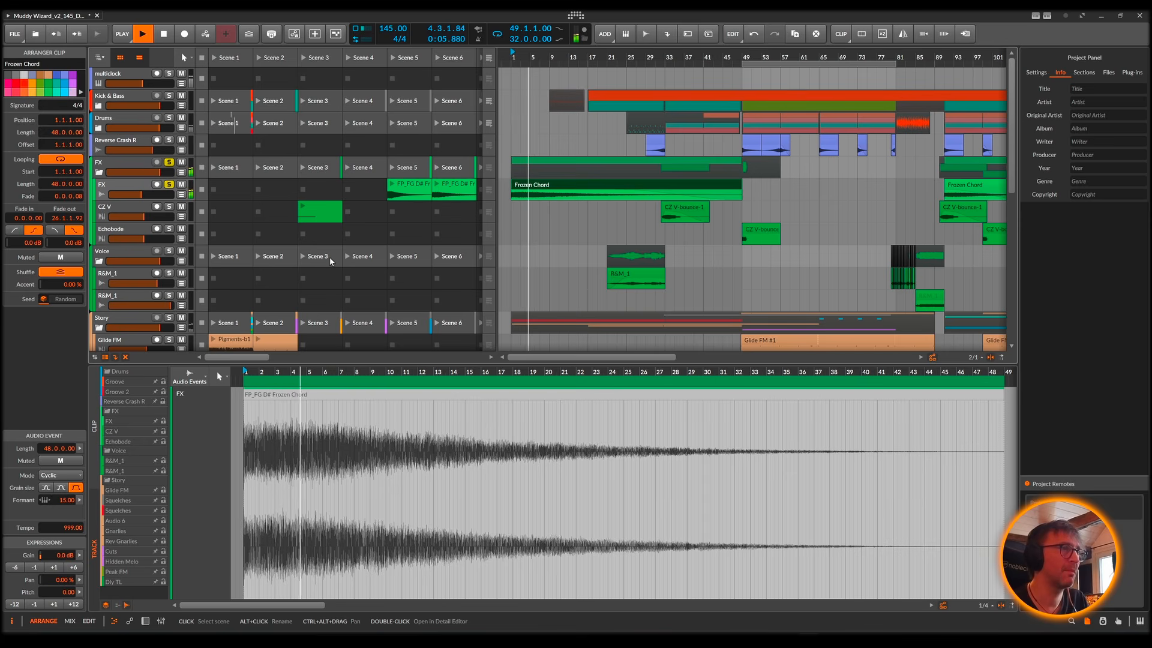
{"action": "key", "text": "space"}
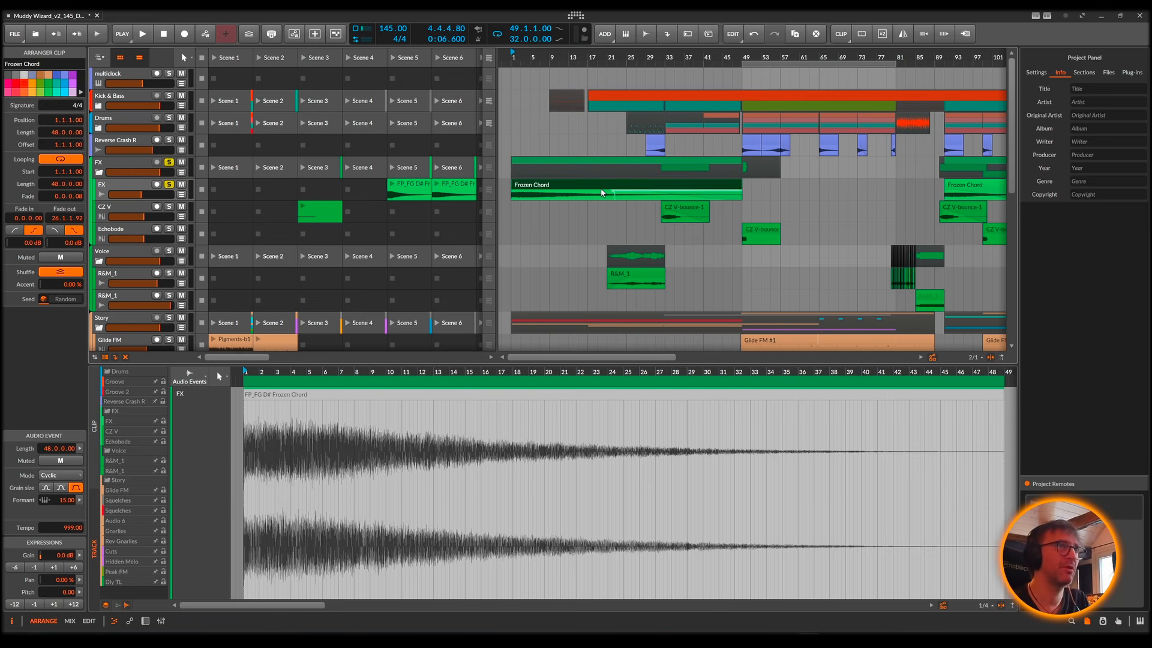
{"action": "right_click", "coordinate": [530, 186]}
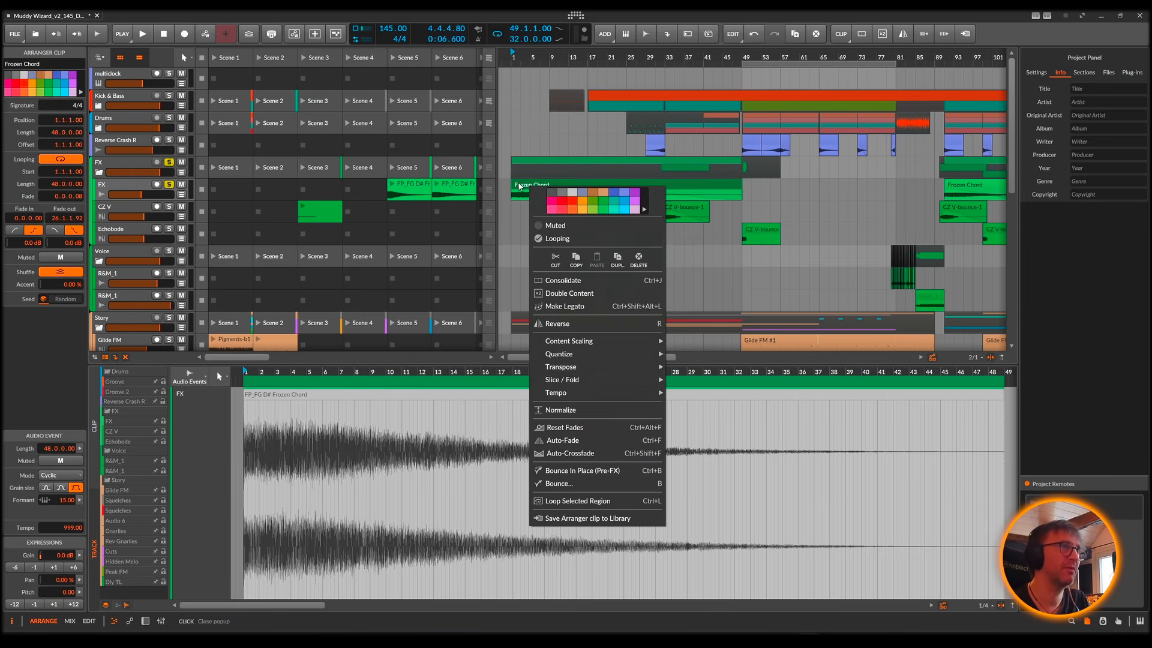
{"action": "left_click", "coordinate": [517, 186]}
Step: Try the Raw mode on the Frozen Chord audio event, audition it, undo the change and review the available stretch modes
{"action": "left_click", "coordinate": [57, 475]}
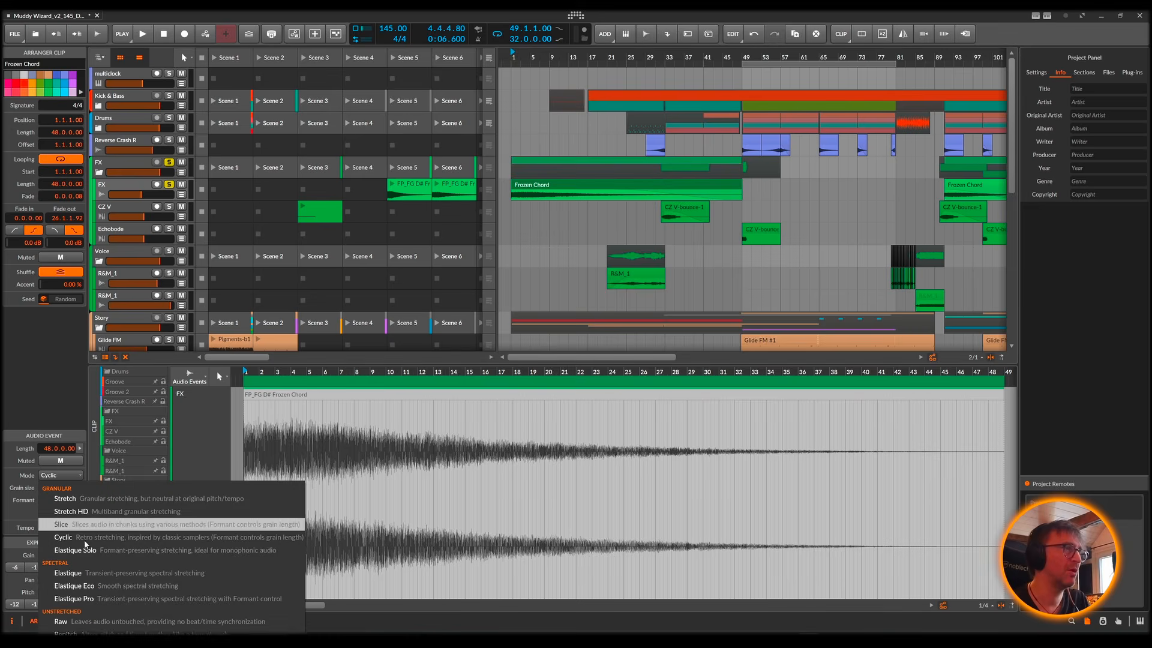
{"action": "left_click", "coordinate": [80, 625]}
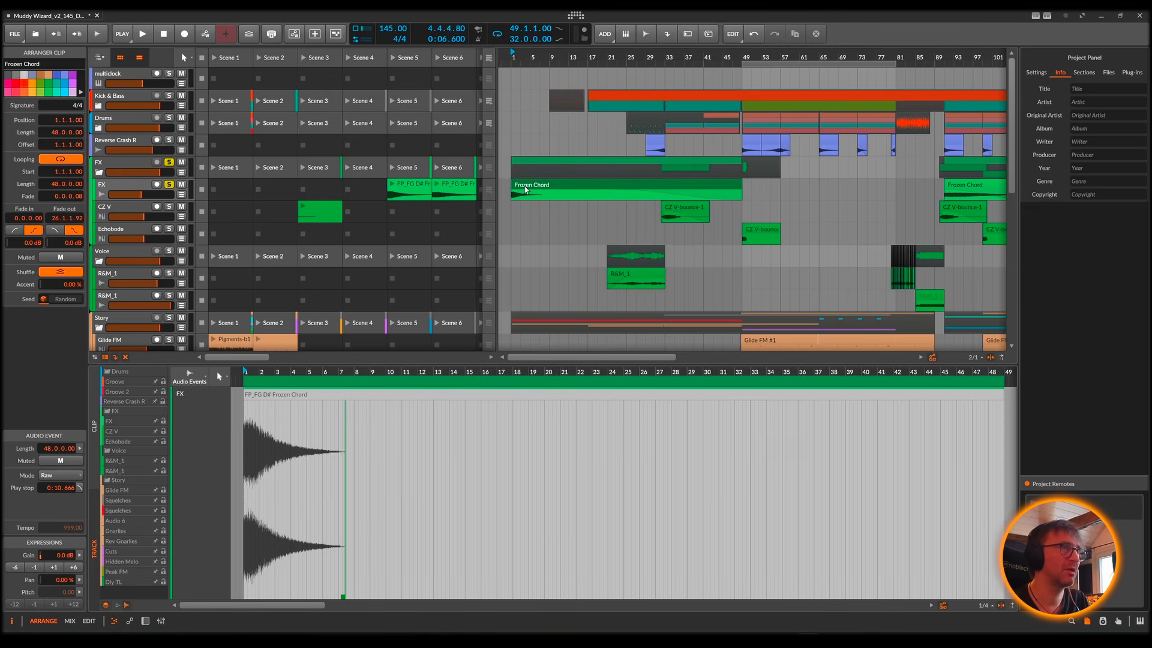
{"action": "left_click", "coordinate": [514, 188]}
{"action": "key", "text": "space"}
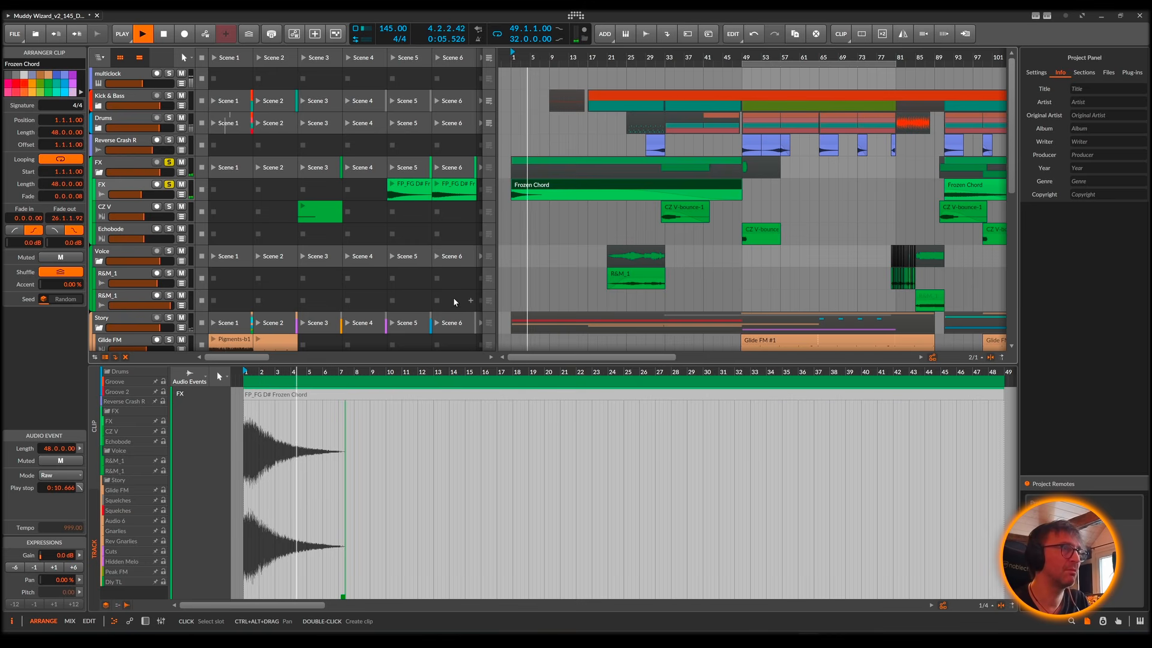
{"action": "key", "text": "space"}
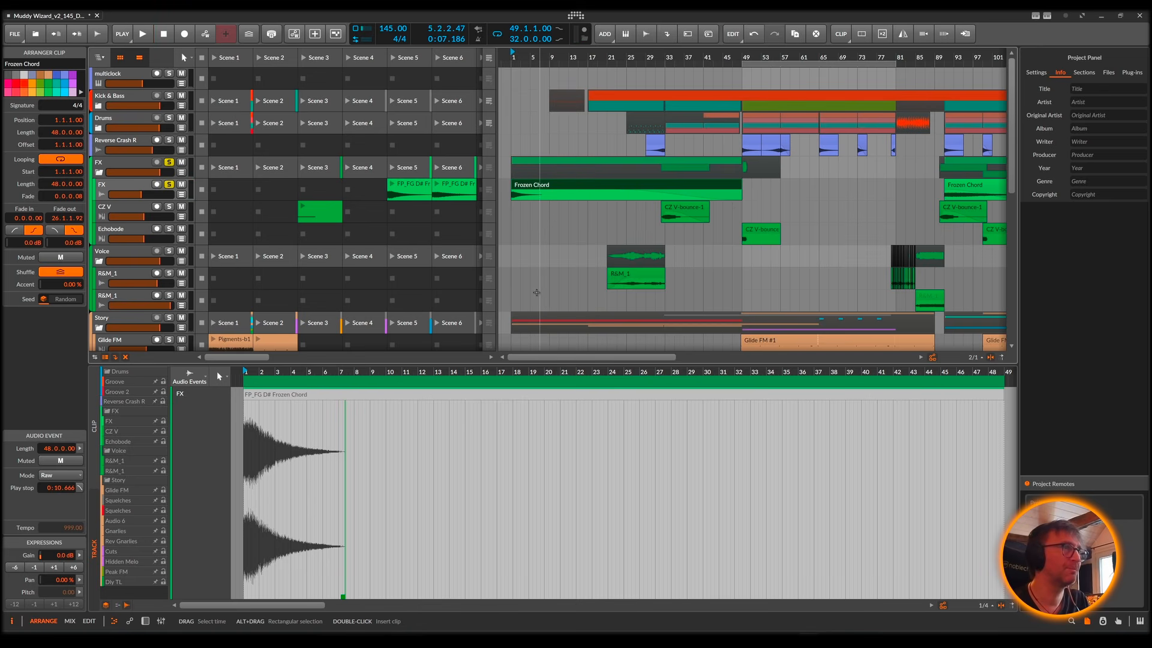
{"action": "key", "text": "ctrl+z"}
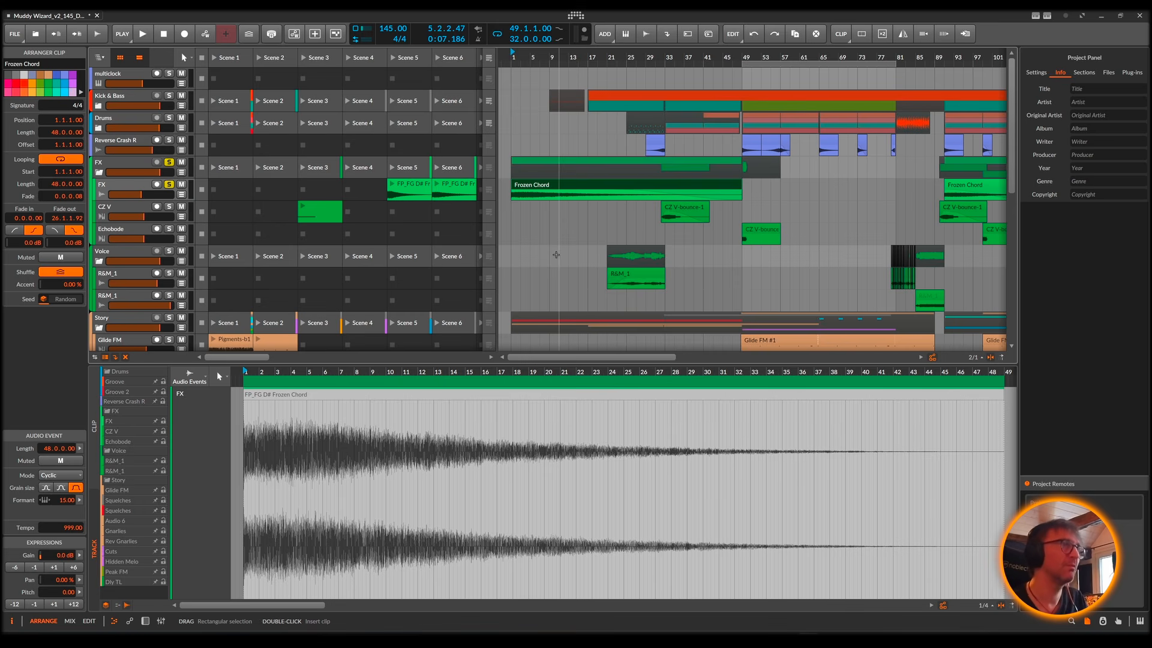
{"action": "left_click", "coordinate": [59, 476]}
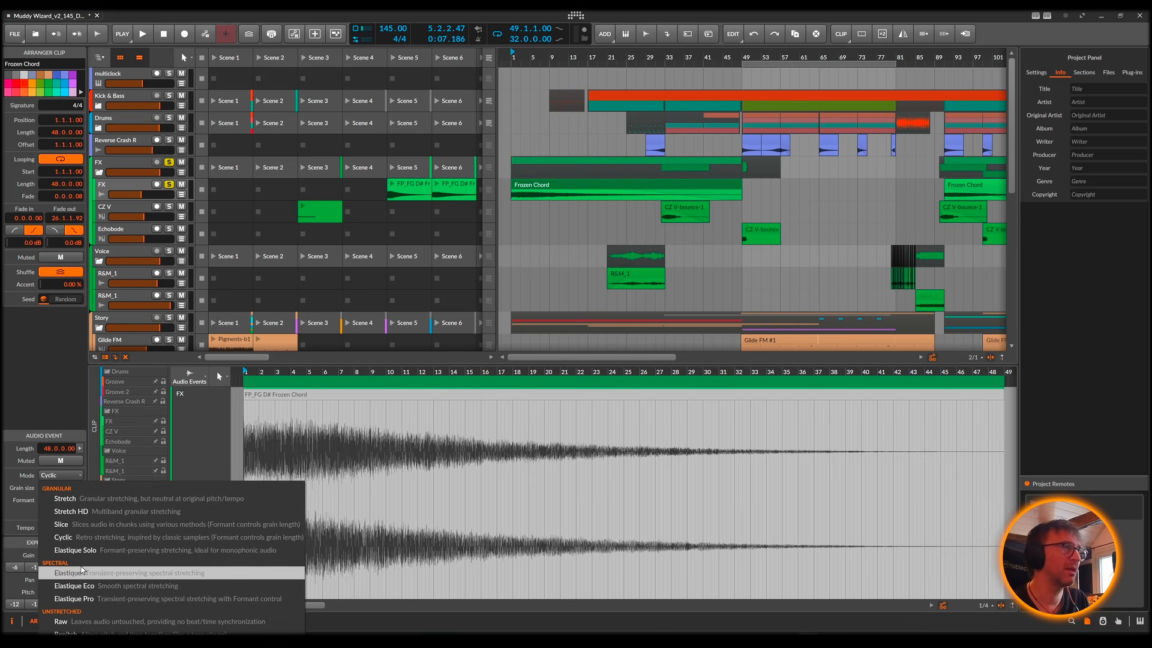
{"action": "left_click", "coordinate": [64, 404]}
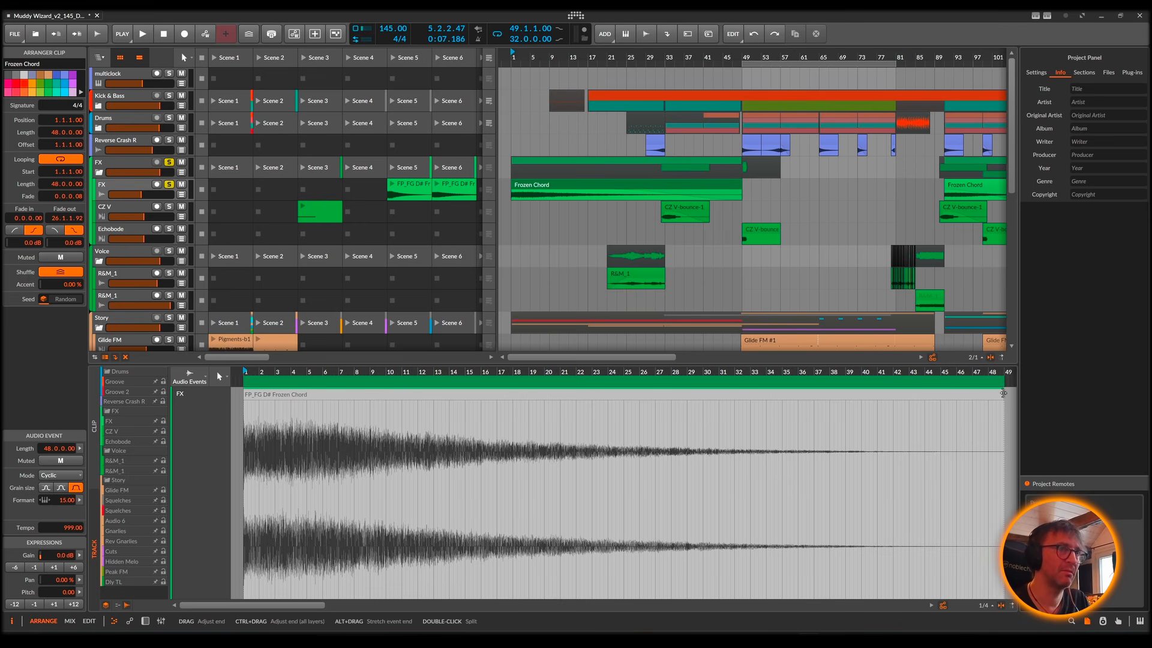
Step: Extend the end of the Frozen Chord audio event to a length of 48.1.0 and play its opening
{"action": "mouse_move", "coordinate": [1004, 396]}
{"action": "left_mouse_down"}
{"action": "mouse_move", "coordinate": [403, 430]}
{"action": "mouse_move", "coordinate": [375, 421]}
{"action": "mouse_move", "coordinate": [375, 400]}
{"action": "mouse_move", "coordinate": [791, 400]}
{"action": "mouse_move", "coordinate": [1008, 418]}
{"action": "left_mouse_up"}
{"action": "key", "text": "space"}
{"action": "left_click", "coordinate": [375, 398]}
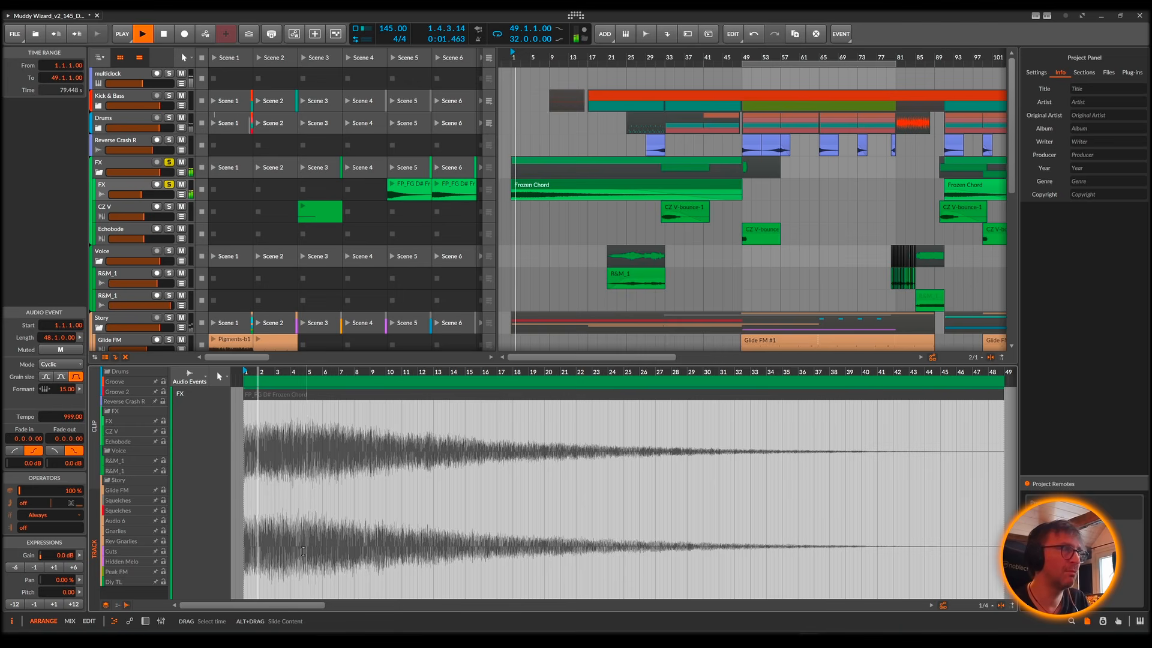
{"action": "key", "text": "space"}
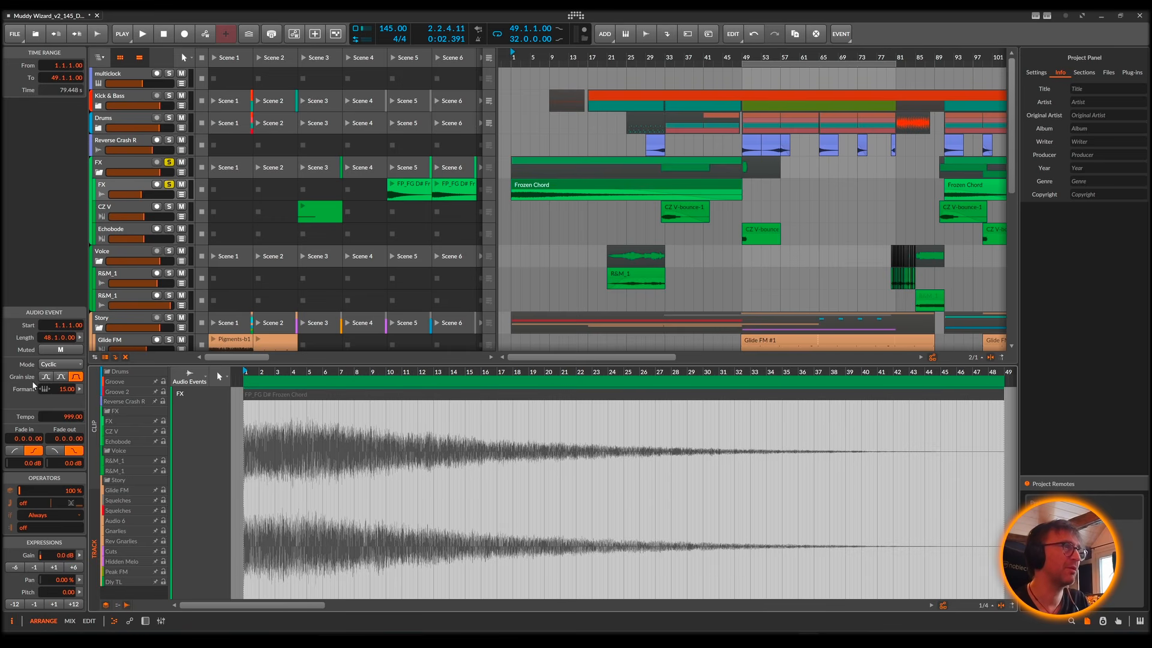
Step: During playback, try different Formant and grain size settings on the Cyclic-mode Frozen Chord event, returning to Formant 15.00 and the largest grain size
{"action": "key", "text": "space"}
{"action": "mouse_move", "coordinate": [64, 393]}
{"action": "left_mouse_down"}
{"action": "mouse_move", "coordinate": [64, 360]}
{"action": "mouse_move", "coordinate": [67, 442]}
{"action": "mouse_move", "coordinate": [67, 380]}
{"action": "mouse_move", "coordinate": [67, 401]}
{"action": "mouse_move", "coordinate": [67, 392]}
{"action": "left_mouse_up"}
{"action": "left_click", "coordinate": [61, 378]}
{"action": "left_click", "coordinate": [75, 377]}
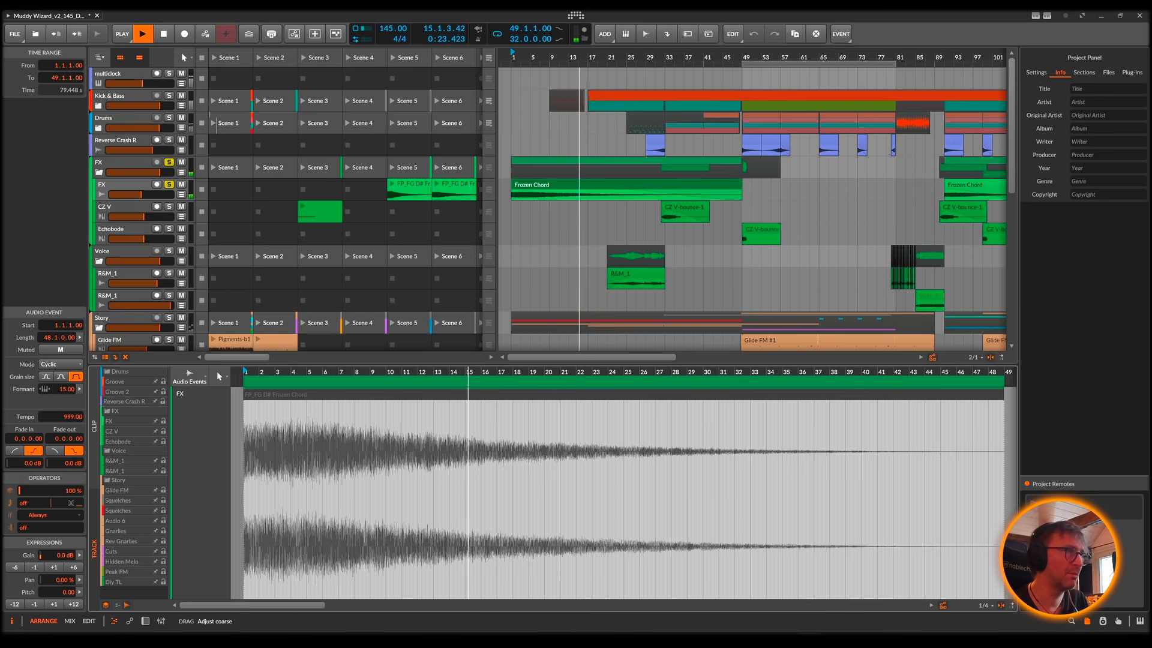
{"action": "key", "text": "space"}
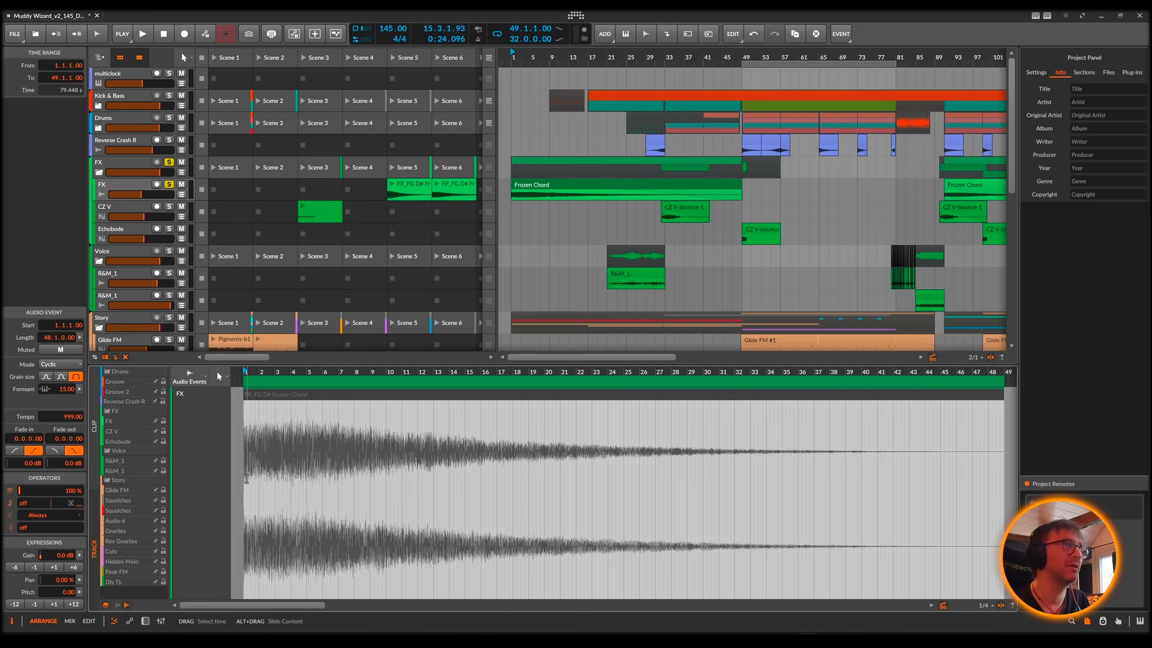
Step: Replay the Cyclic-stretched Frozen Chord from its beginning and stop playback
{"action": "left_click", "coordinate": [246, 478]}
{"action": "key", "text": "space"}
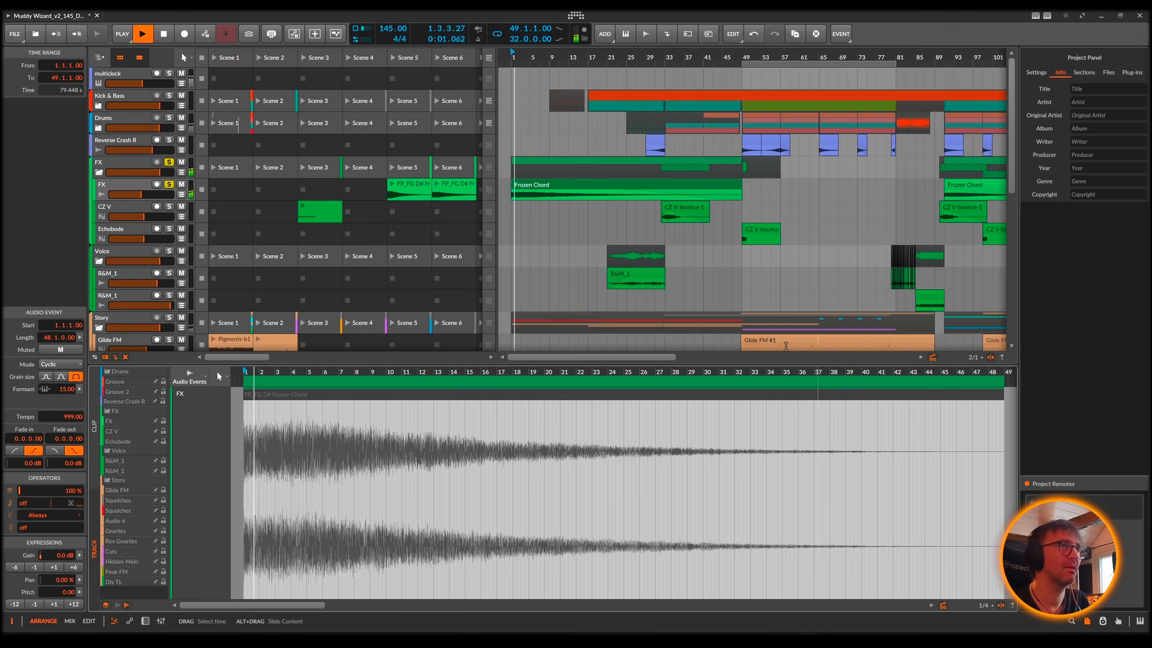
{"action": "key", "text": "space"}
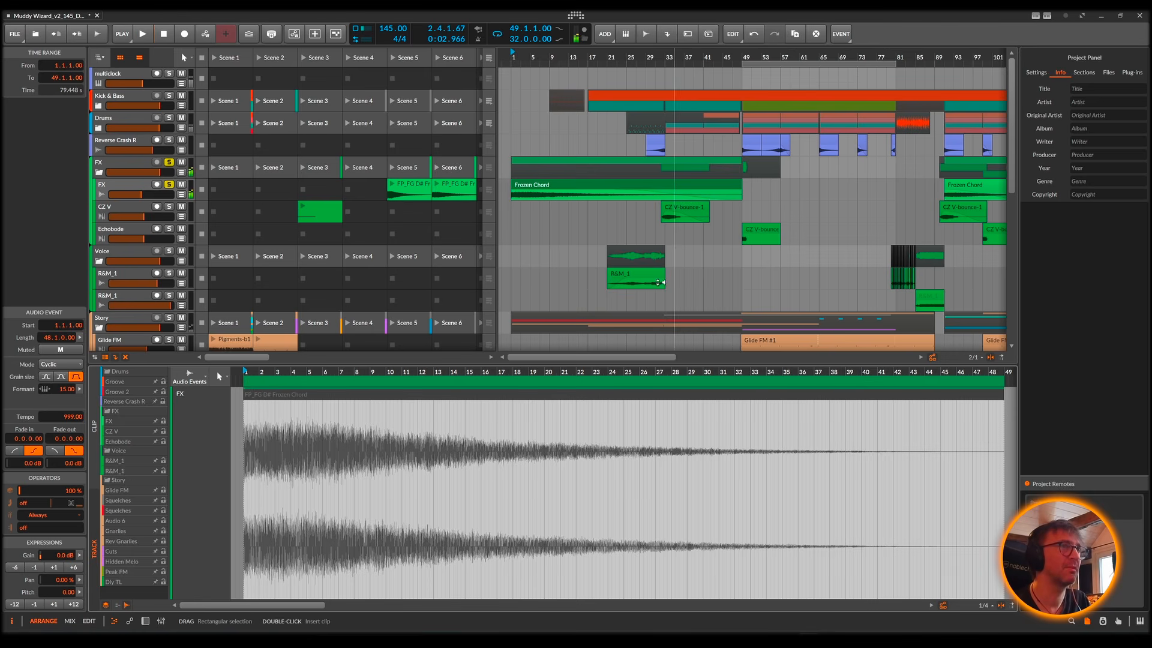
Step: Audition the CZ V-bounce-1 clip on the CZ V track and zoom in on its waveform
{"action": "left_click", "coordinate": [679, 211]}
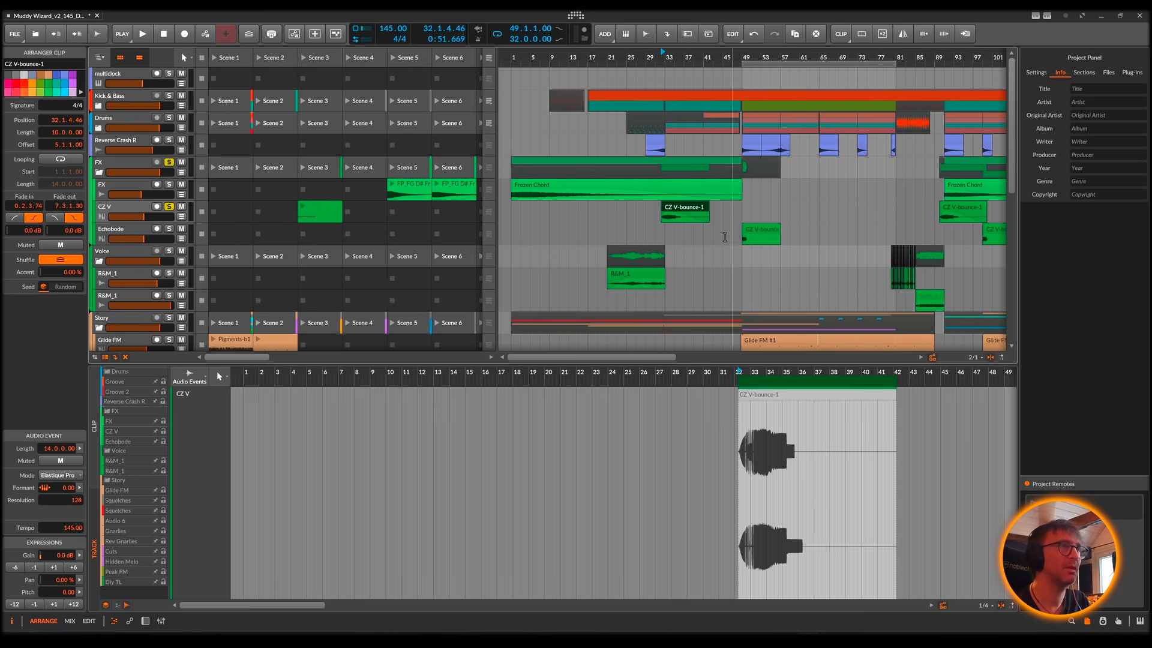
{"action": "key", "text": "space"}
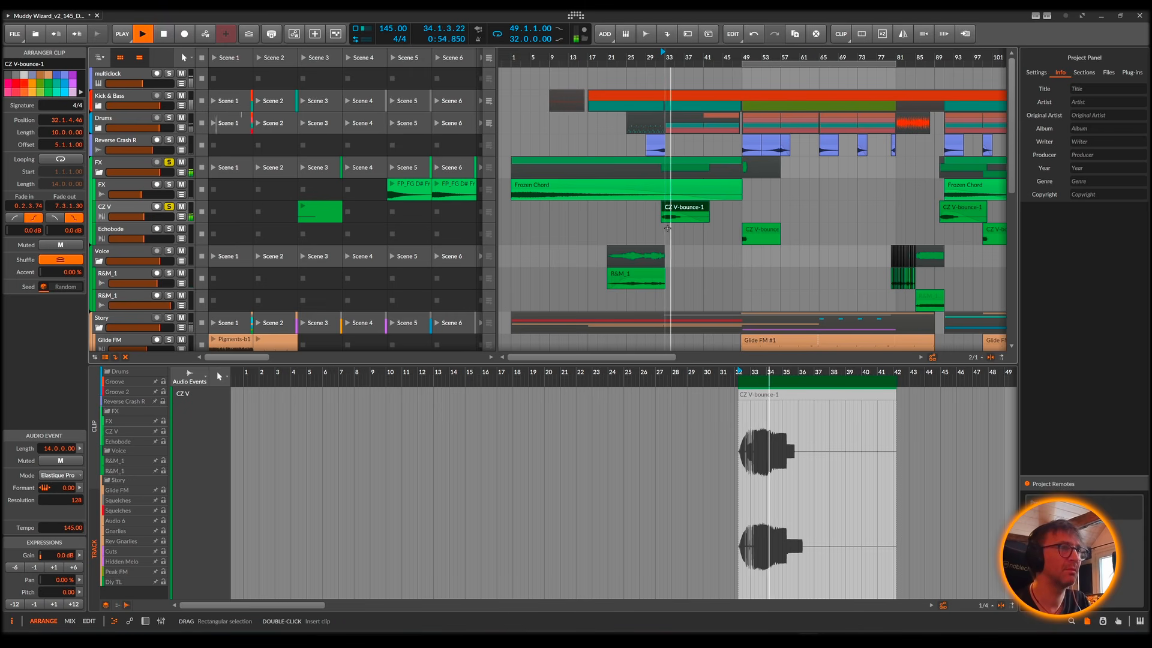
{"action": "key", "text": "space"}
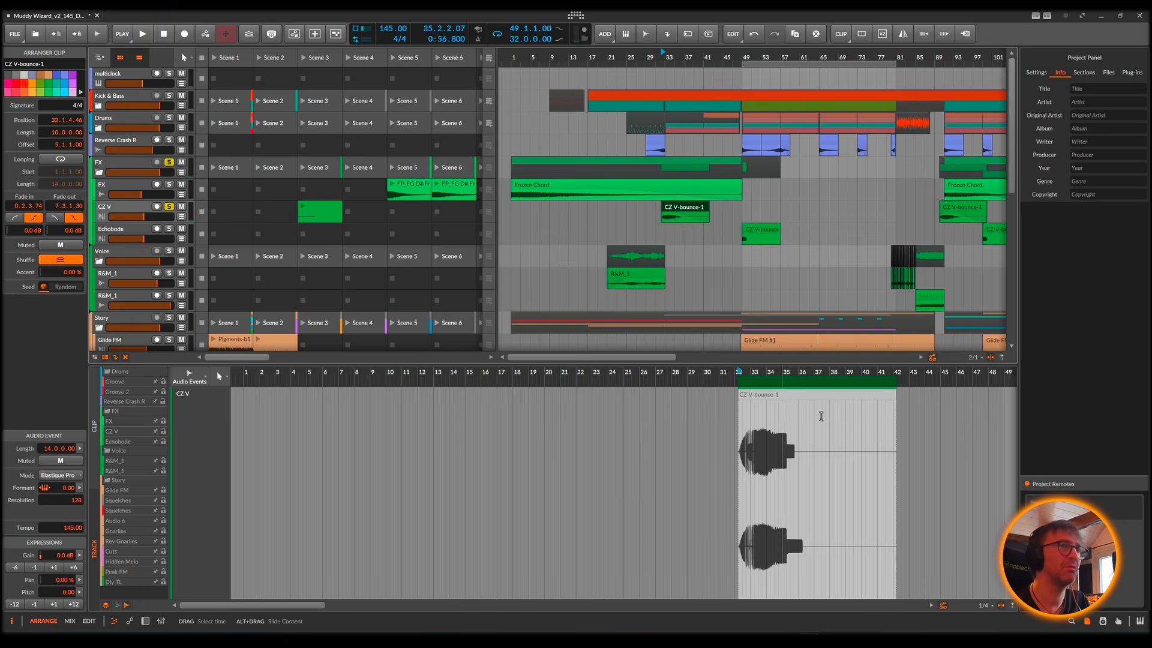
{"action": "left_click_drag", "start_coordinate": [811, 378], "coordinate": [707, 444]}
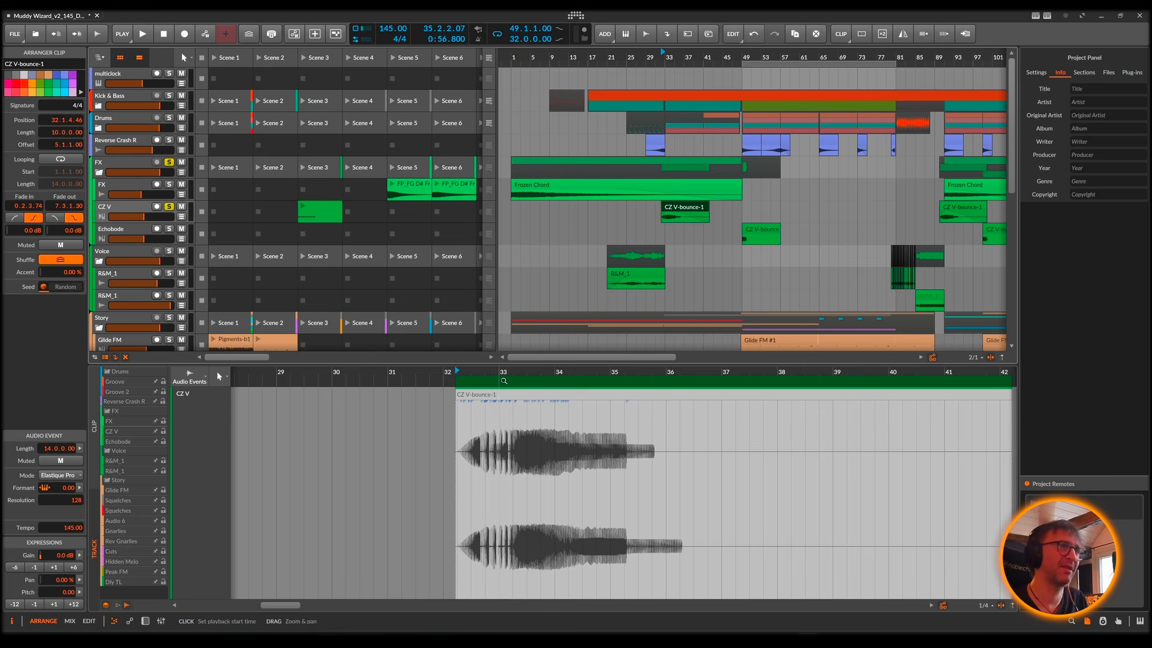
{"action": "left_click", "coordinate": [486, 436]}
{"action": "key", "text": "space"}
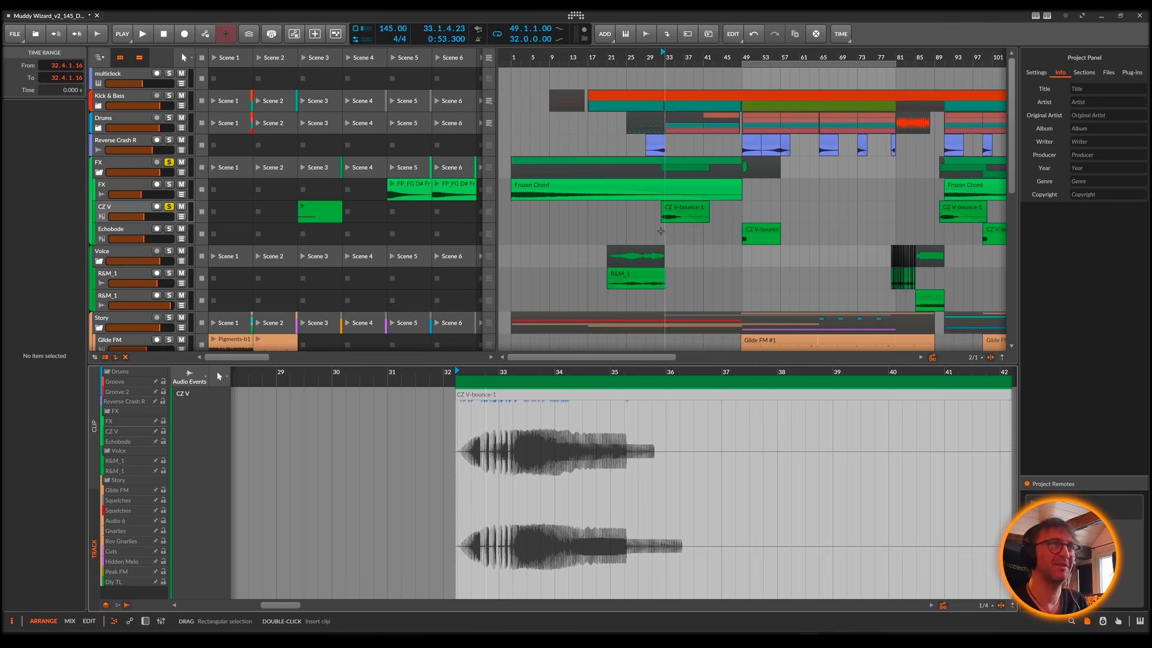
Step: Open the CZ V synth on the CZ V track and play single notes across its keyboard with the Dreams of Oxygen preset
{"action": "left_click", "coordinate": [122, 210]}
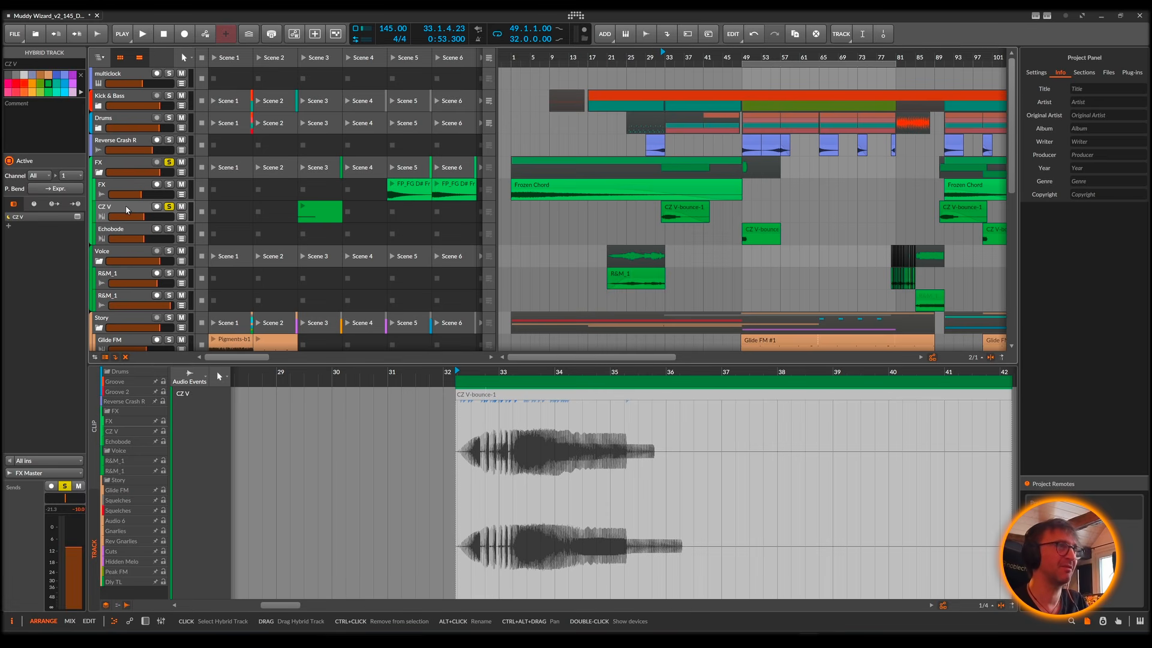
{"action": "double_click", "coordinate": [118, 210]}
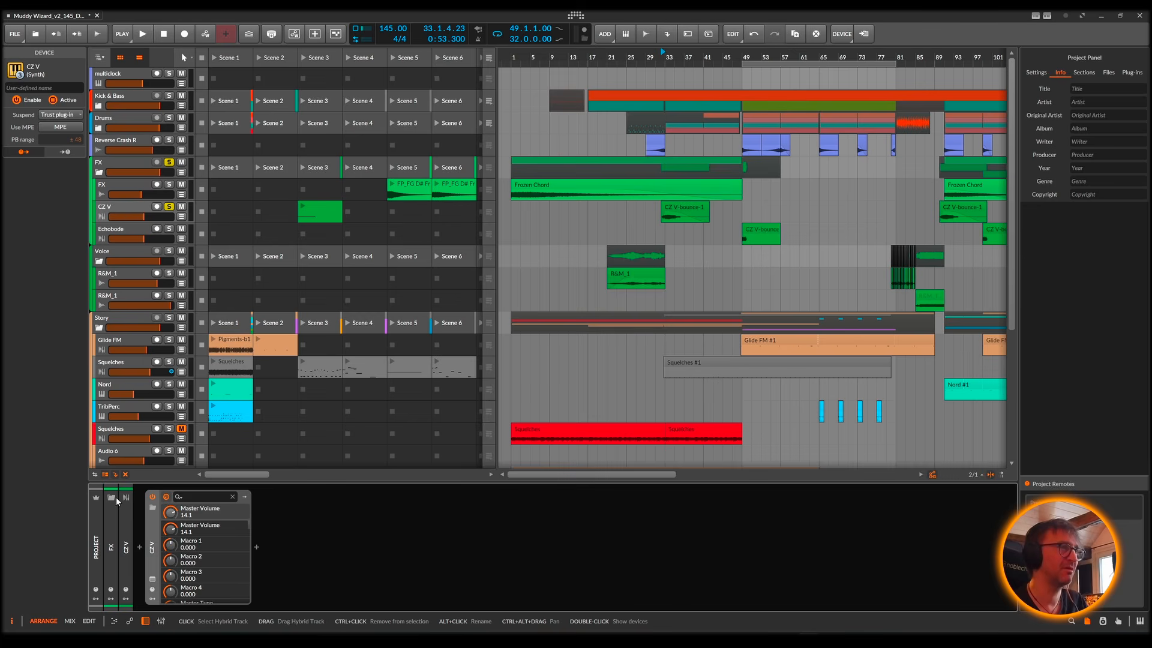
{"action": "left_click", "coordinate": [152, 579]}
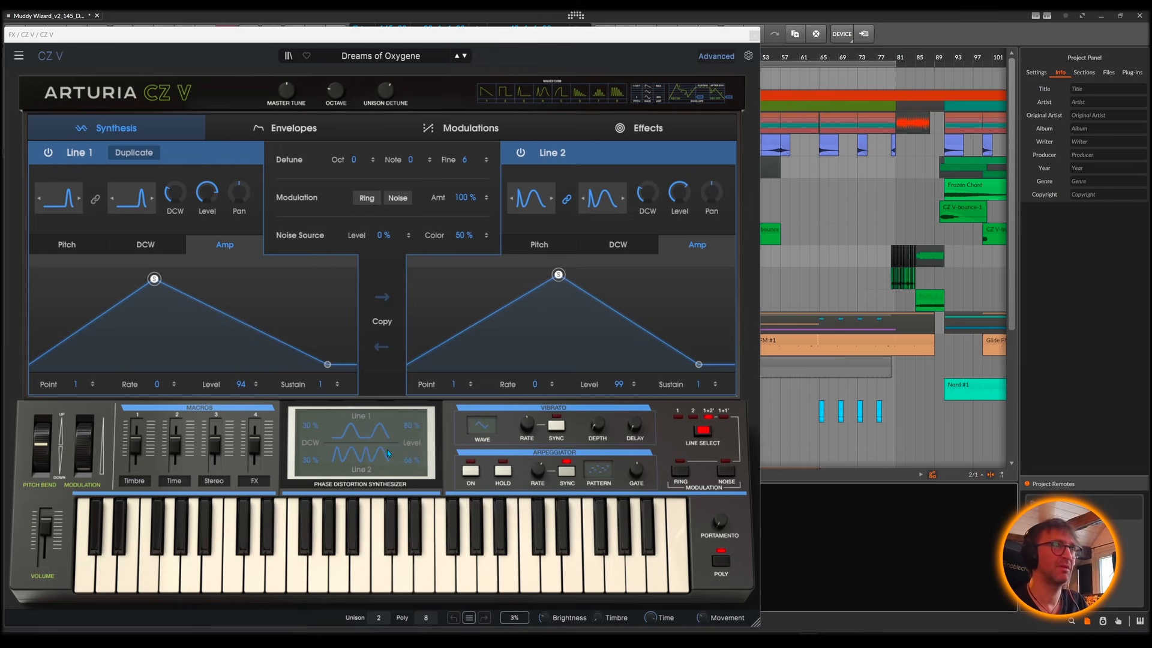
{"action": "left_click", "coordinate": [268, 559]}
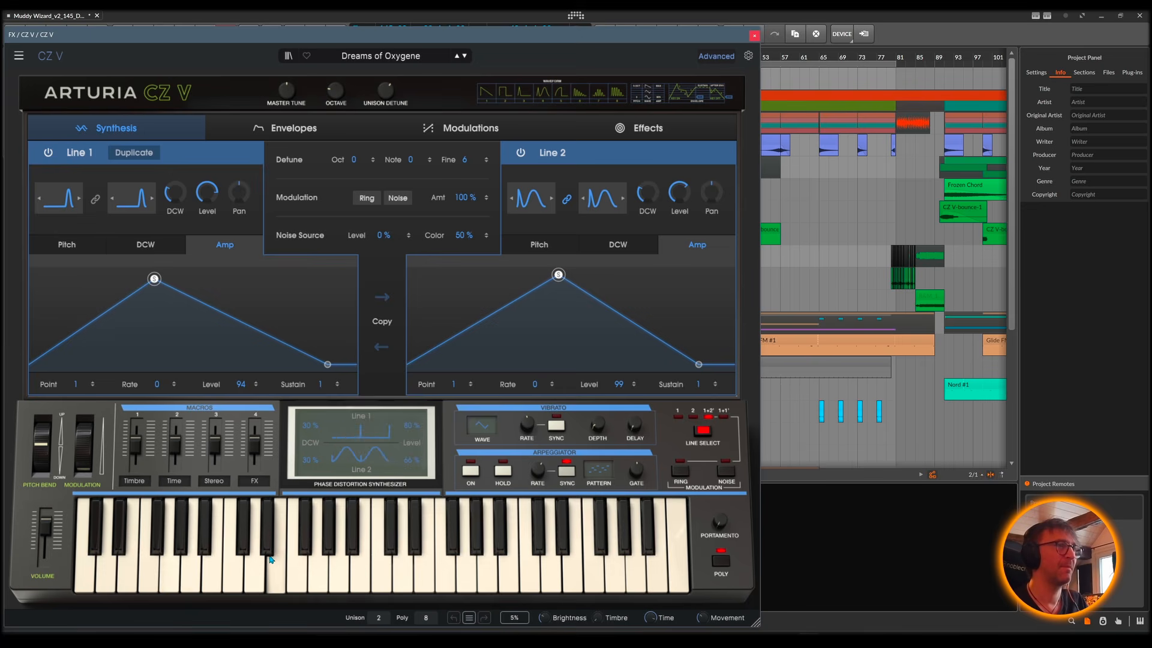
{"action": "left_click", "coordinate": [381, 573]}
{"action": "left_click", "coordinate": [509, 576]}
{"action": "left_click", "coordinate": [616, 579]}
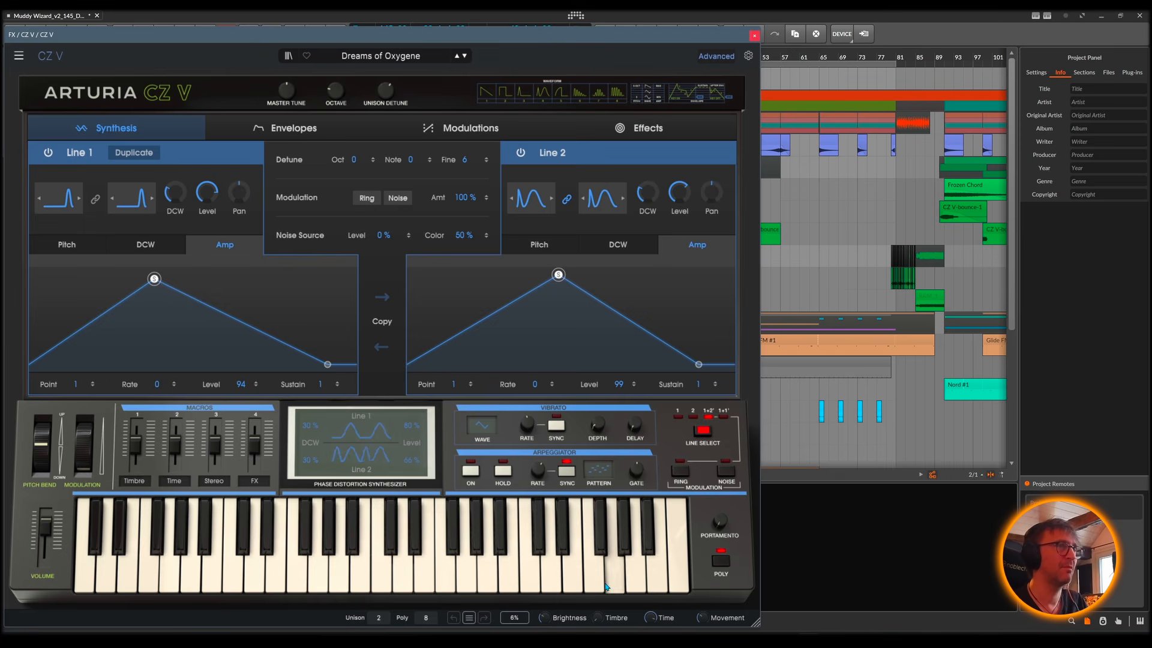
{"action": "left_click", "coordinate": [551, 589]}
{"action": "left_click", "coordinate": [445, 579]}
{"action": "left_click", "coordinate": [403, 580]}
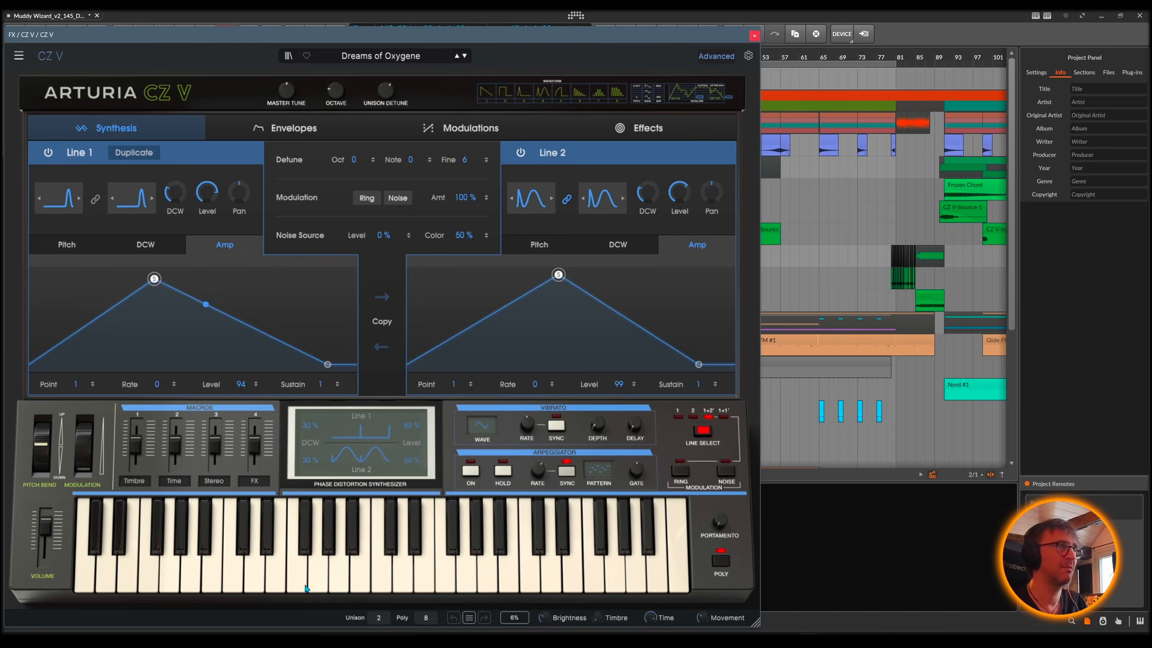
{"action": "left_click", "coordinate": [279, 583]}
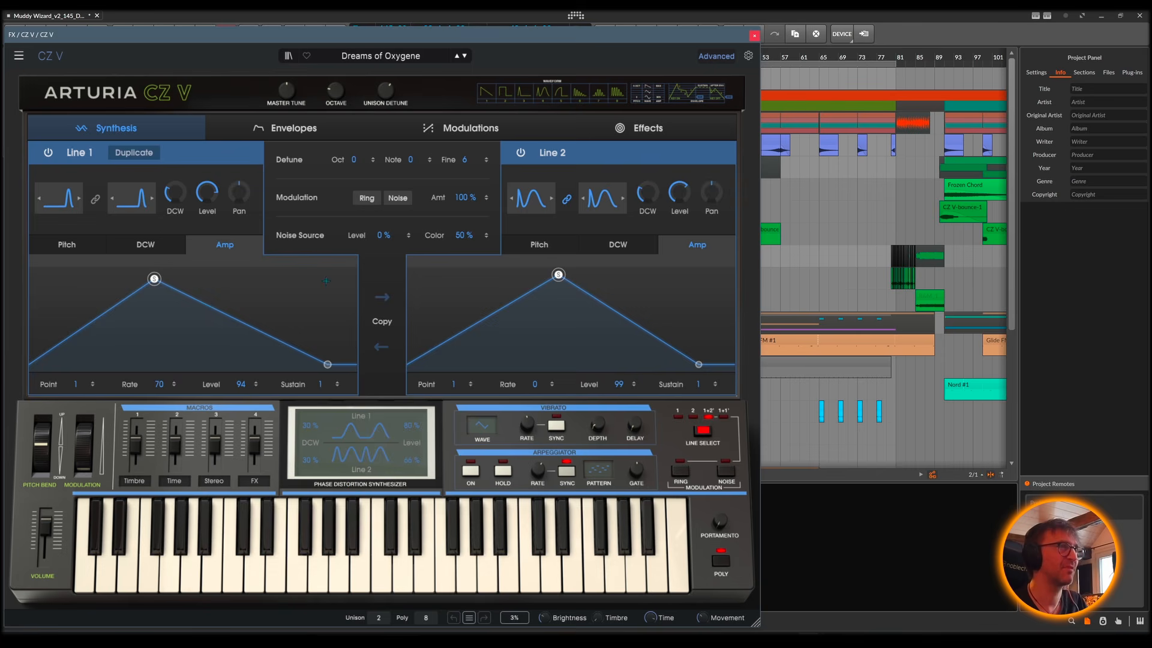
Step: Review the CZ V synth's envelopes, modulations and synthesis pages and close the synth window
{"action": "left_click", "coordinate": [300, 129]}
{"action": "left_click", "coordinate": [465, 127]}
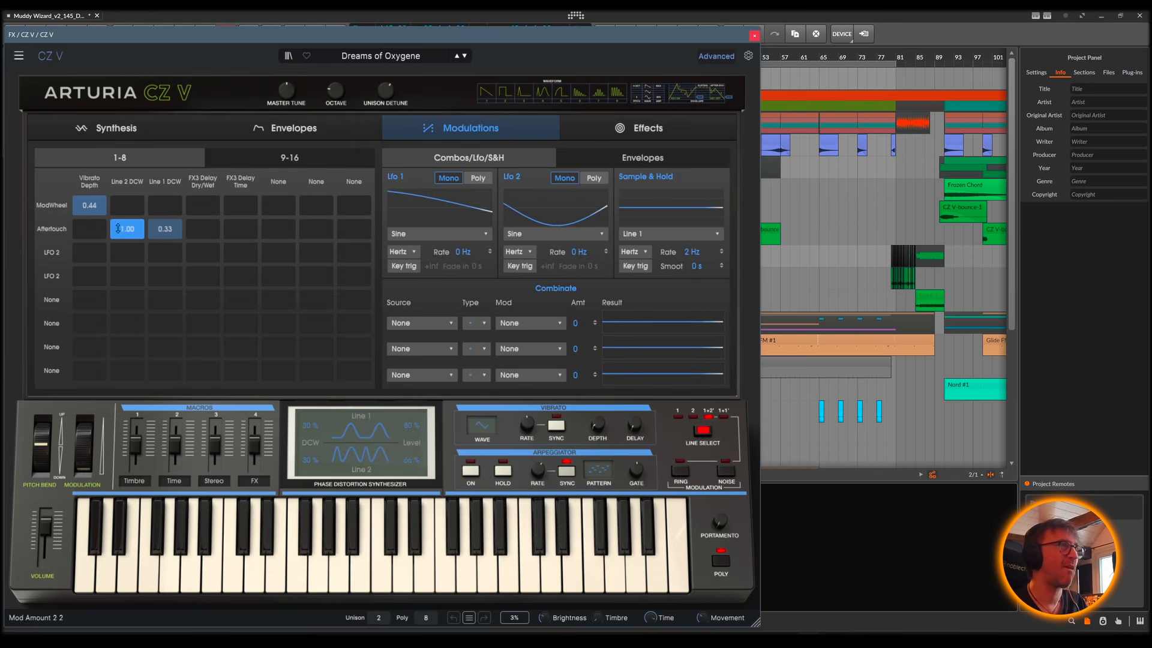
{"action": "left_click", "coordinate": [288, 127]}
{"action": "left_click", "coordinate": [114, 128]}
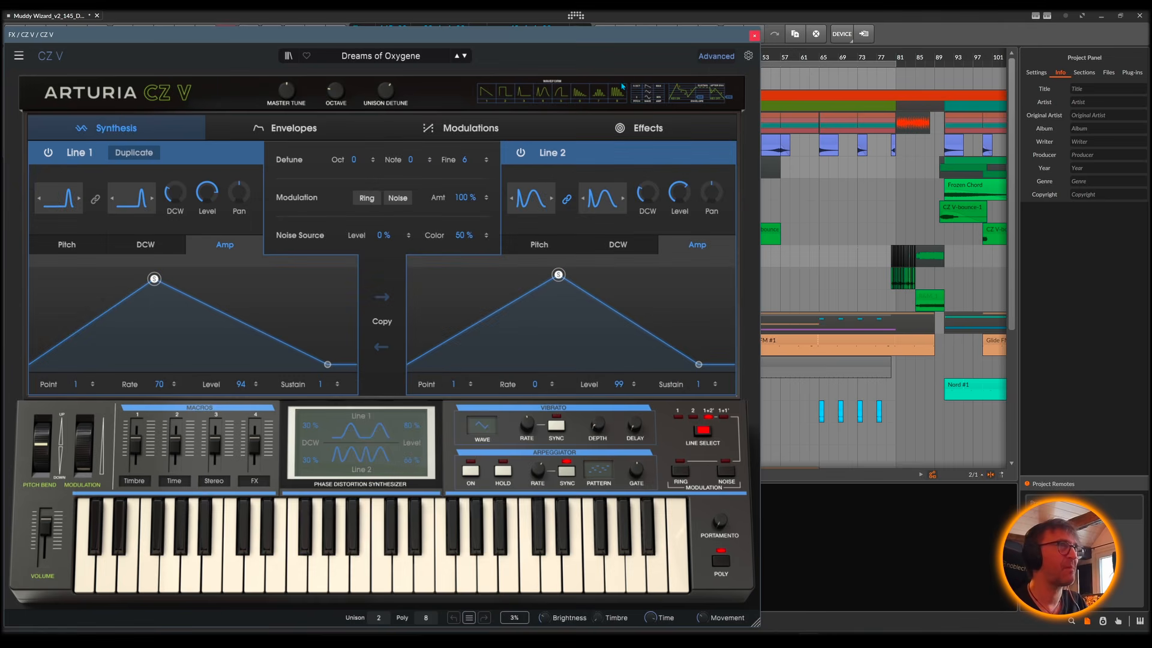
{"action": "left_click", "coordinate": [754, 36]}
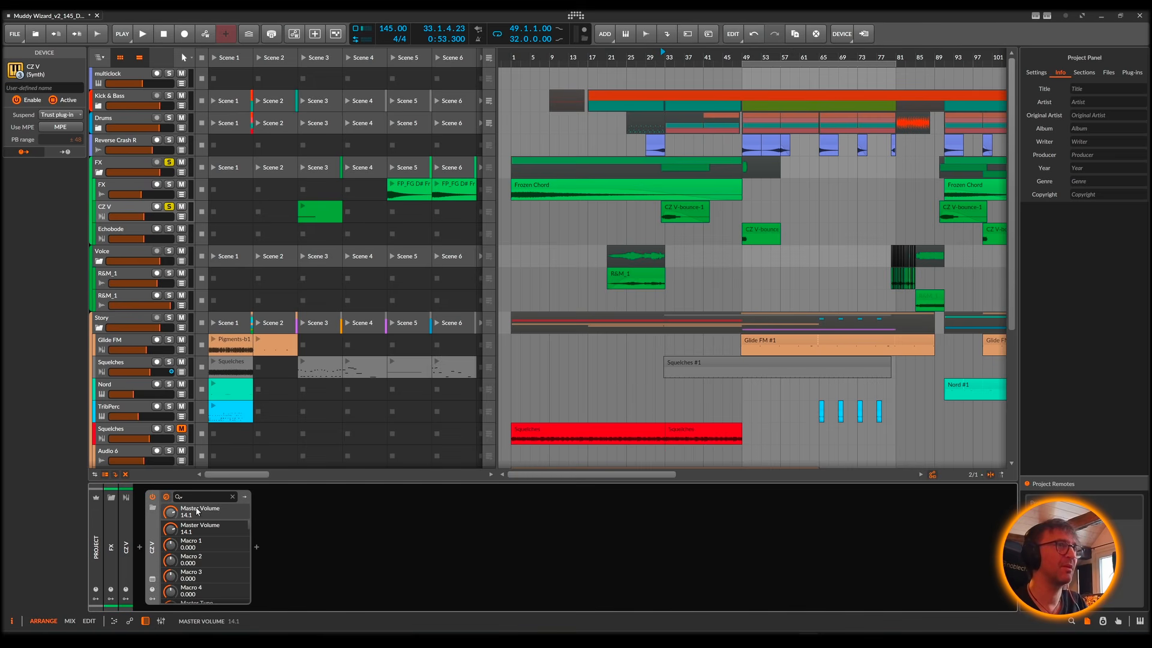
Step: Inspect the CZ V track beside its CZ V-bounce-1 clip and look over the available track commands
{"action": "left_click", "coordinate": [126, 212]}
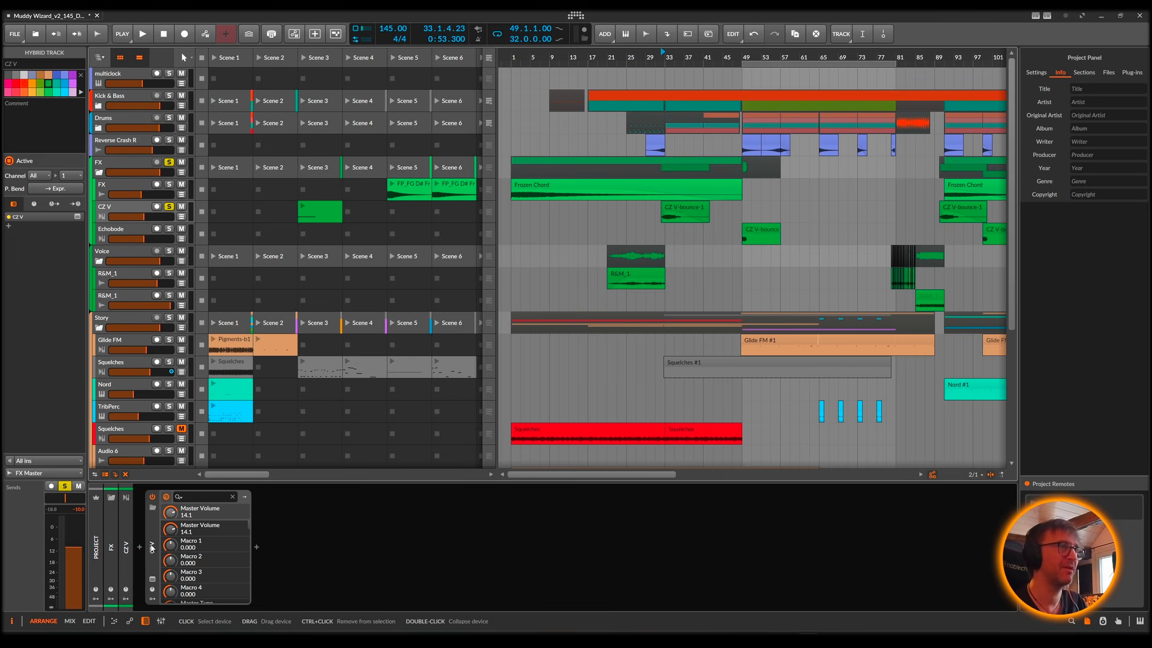
{"action": "left_click", "coordinate": [684, 207]}
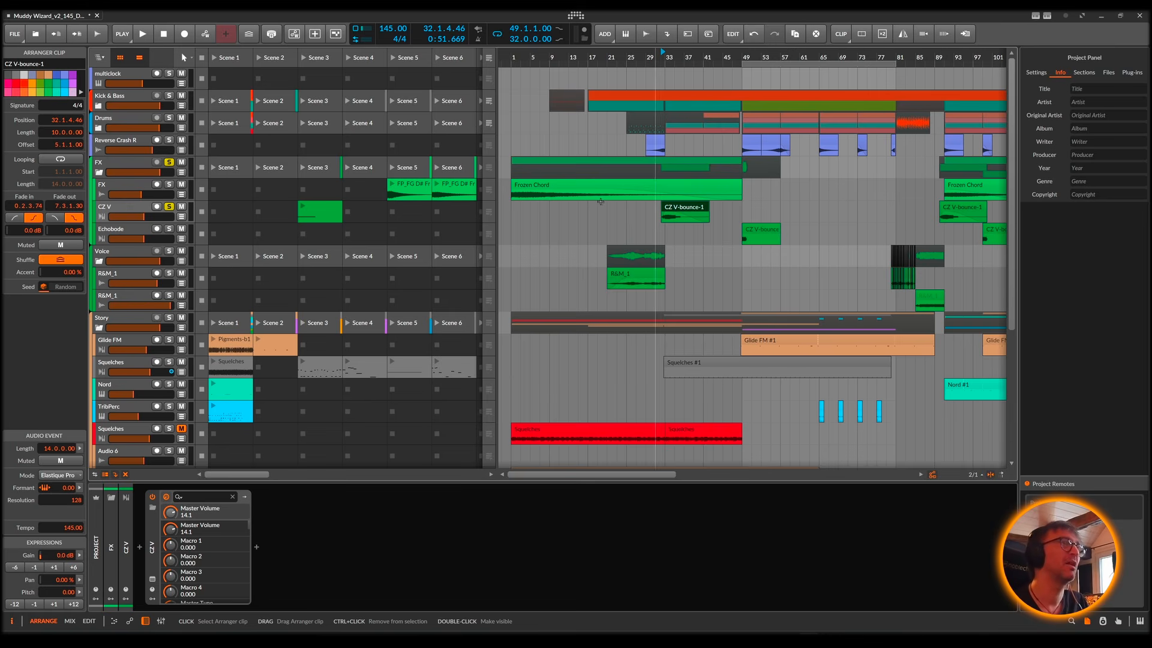
{"action": "right_click", "coordinate": [120, 207]}
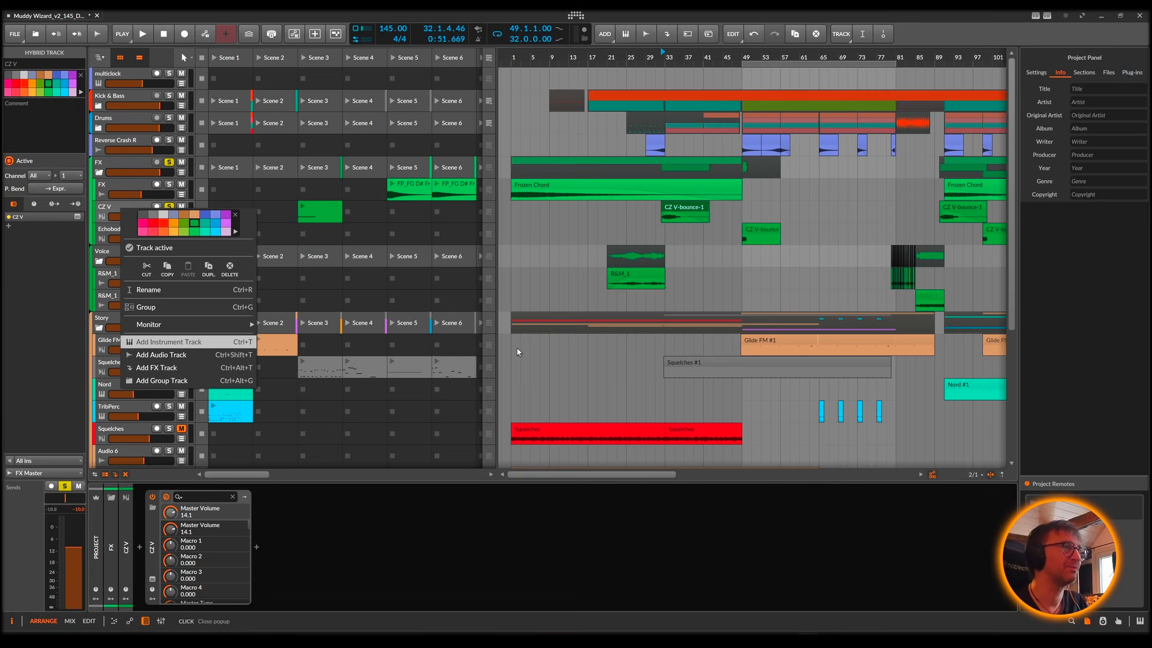
{"action": "left_click", "coordinate": [656, 279]}
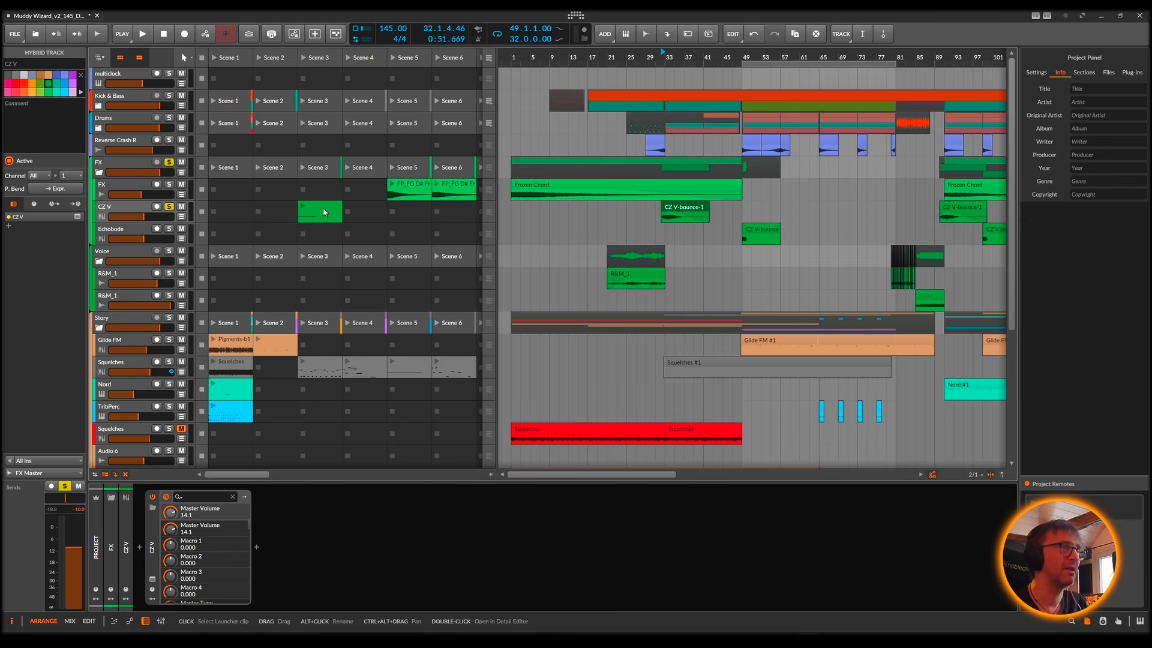
Step: Launch the CZ V track's Scene 3 clip and examine its note in the detail editor, ending with playback stopped
{"action": "key", "text": "space"}
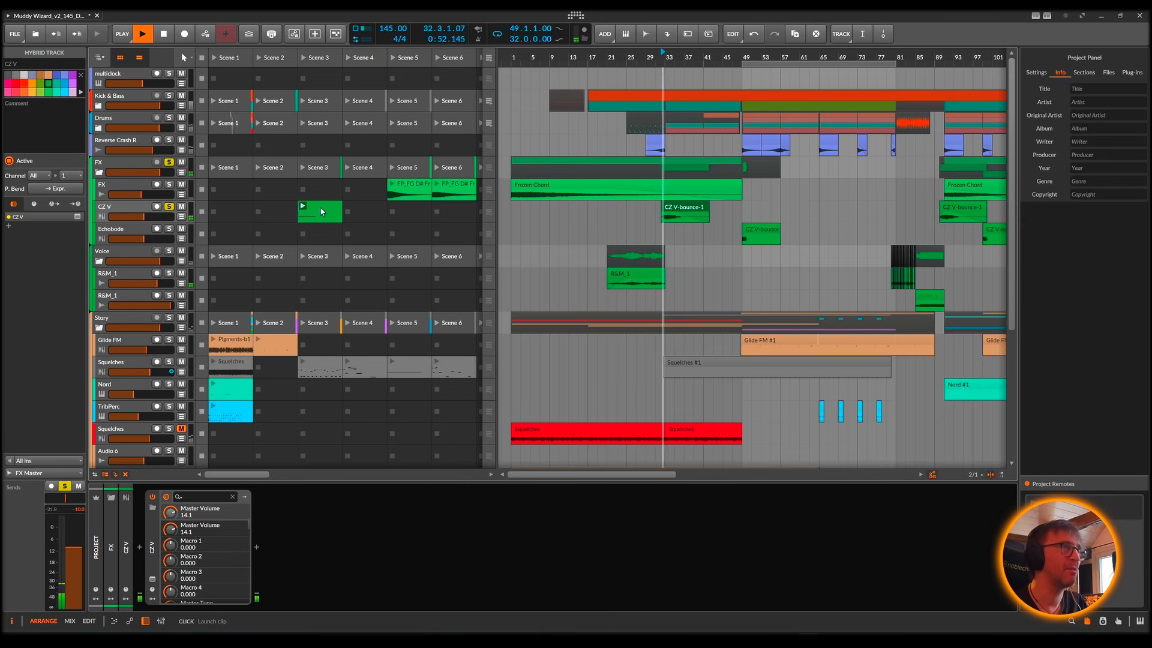
{"action": "double_click", "coordinate": [312, 211]}
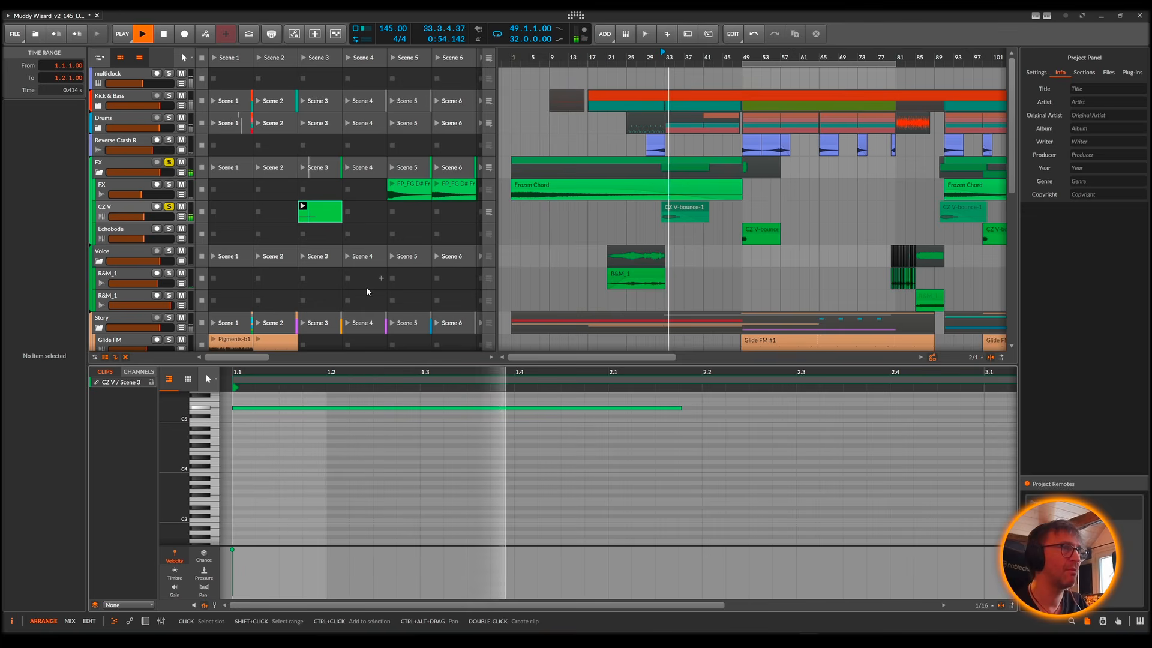
{"action": "key", "text": "space"}
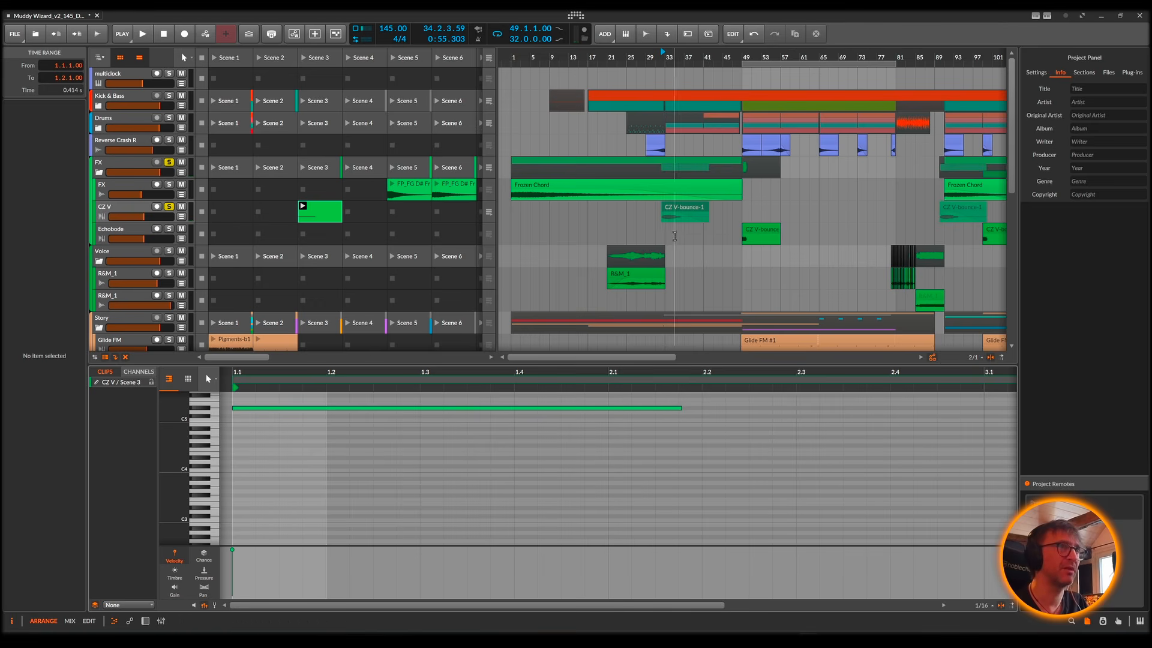
Step: Switch the CZ V track back to arranger playback and audition CZ V-bounce-1 with the track's device chain shown
{"action": "left_click", "coordinate": [675, 208]}
{"action": "left_click", "coordinate": [490, 212]}
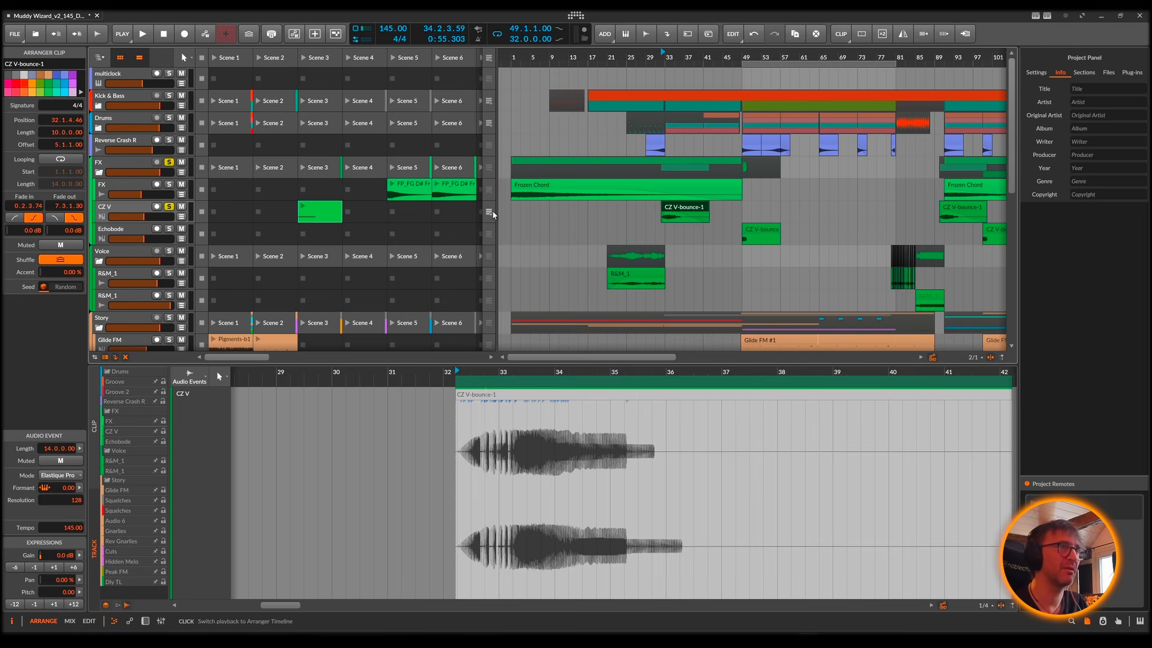
{"action": "key", "text": "space"}
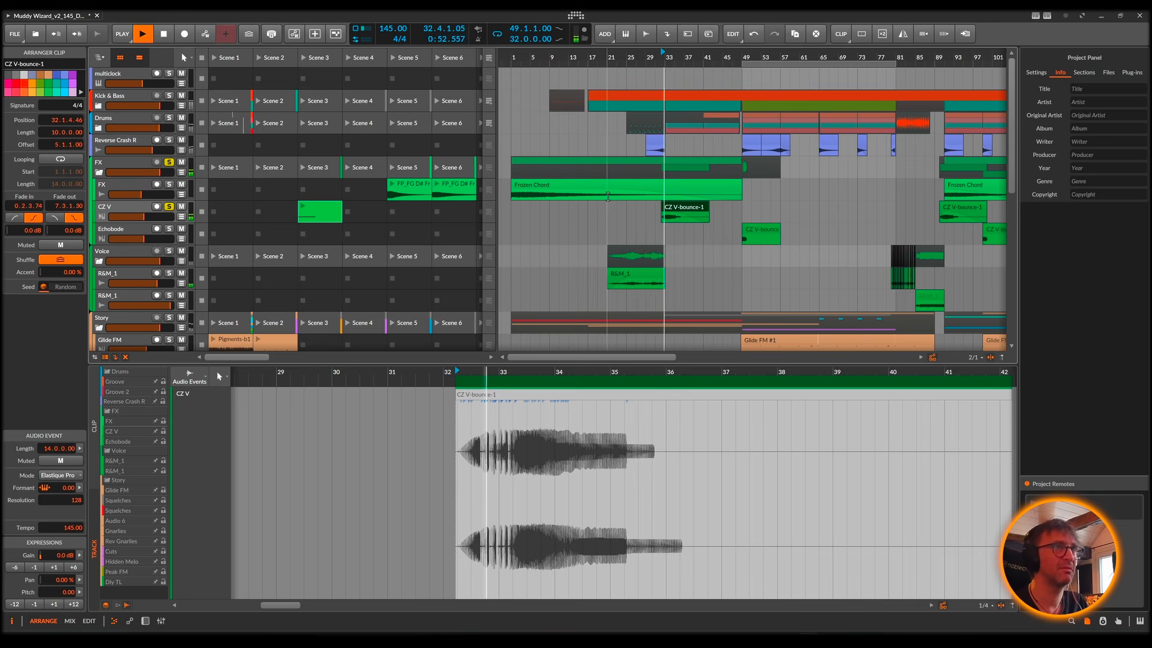
{"action": "left_click", "coordinate": [122, 209]}
{"action": "double_click", "coordinate": [122, 209]}
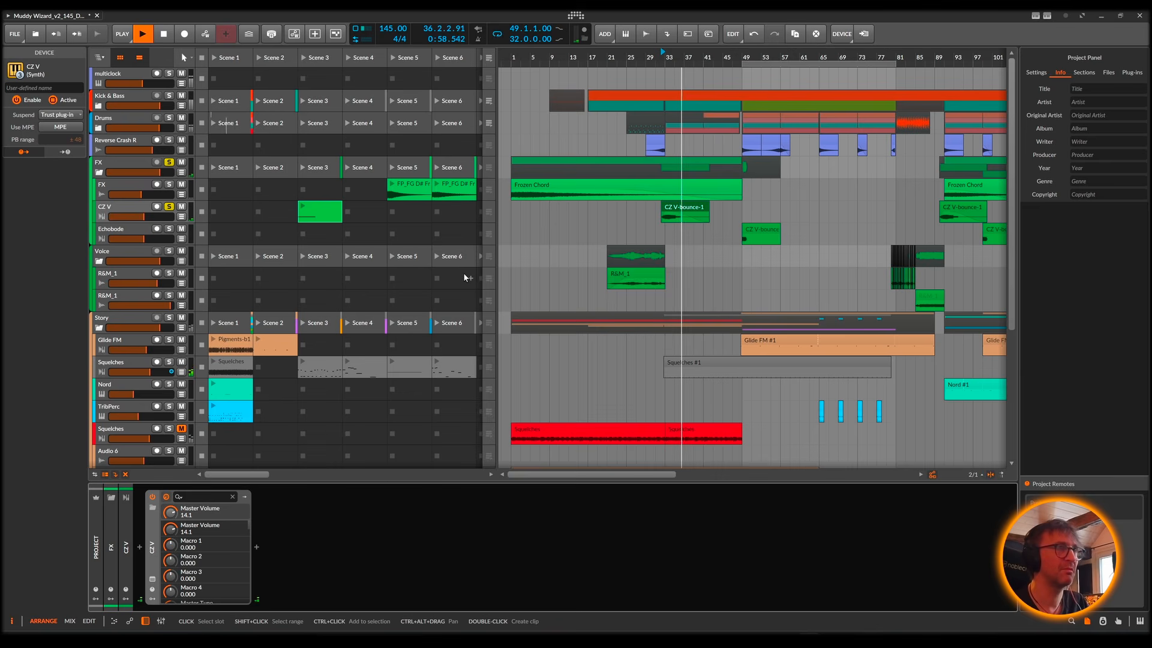
{"action": "key", "text": "space"}
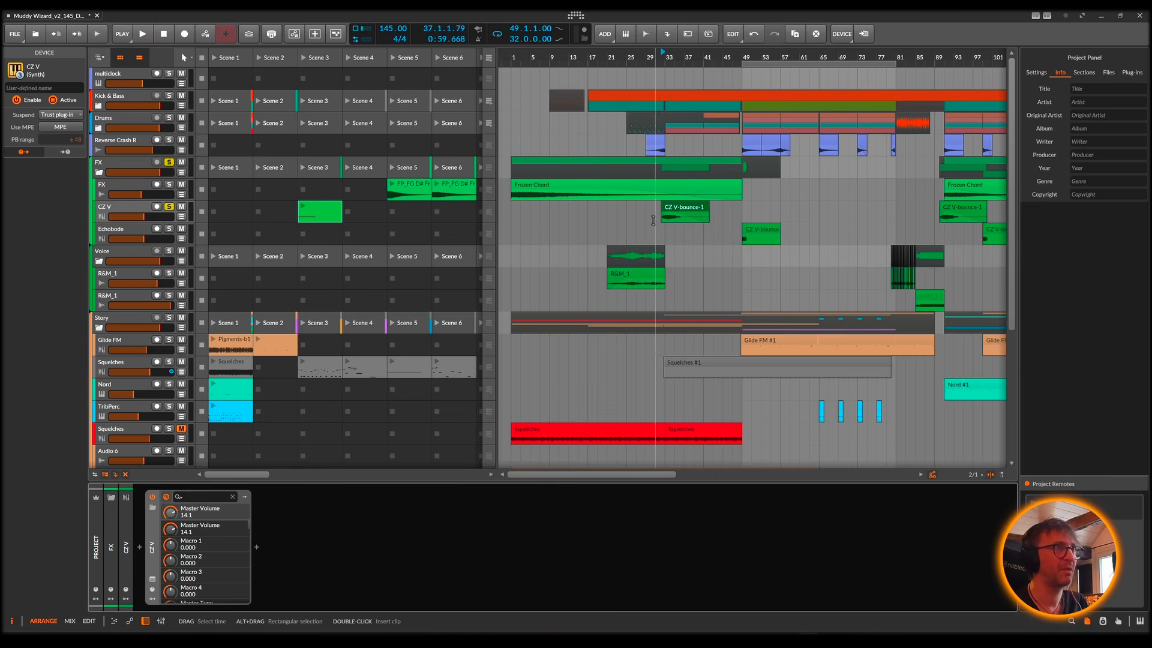
Step: Mark the time range 31.1.1.00 to 47.1.1.00 around CZ V-bounce-1 and revisit the clip and its CZ V track device
{"action": "left_click_drag", "start_coordinate": [653, 220], "coordinate": [729, 219]}
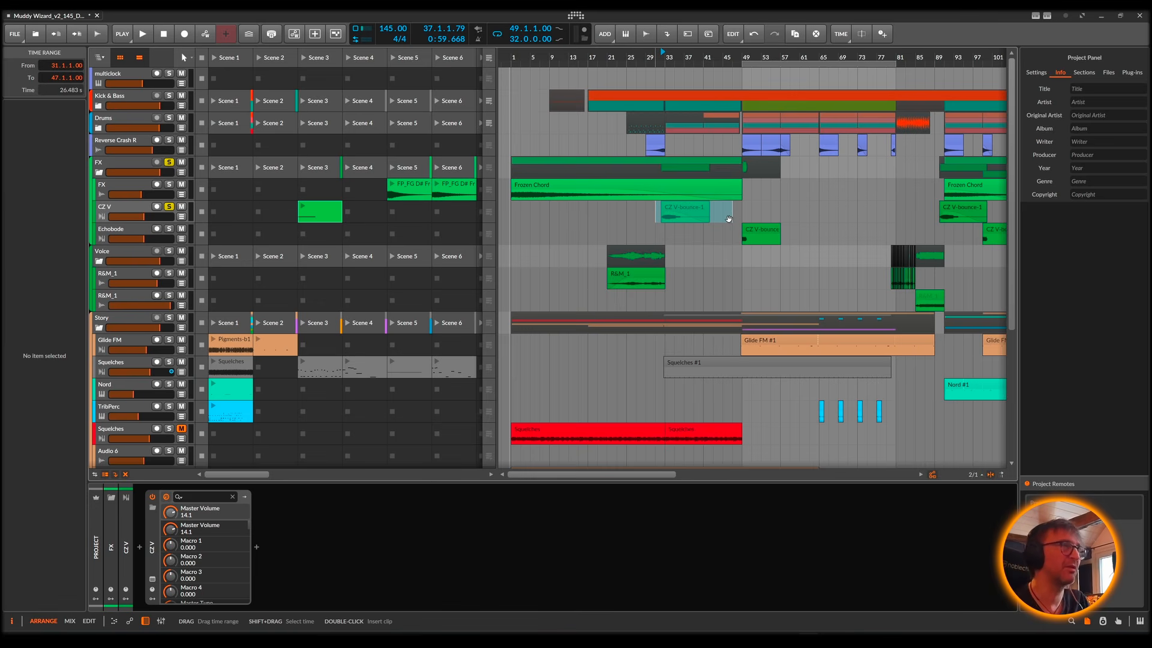
{"action": "left_click", "coordinate": [121, 207]}
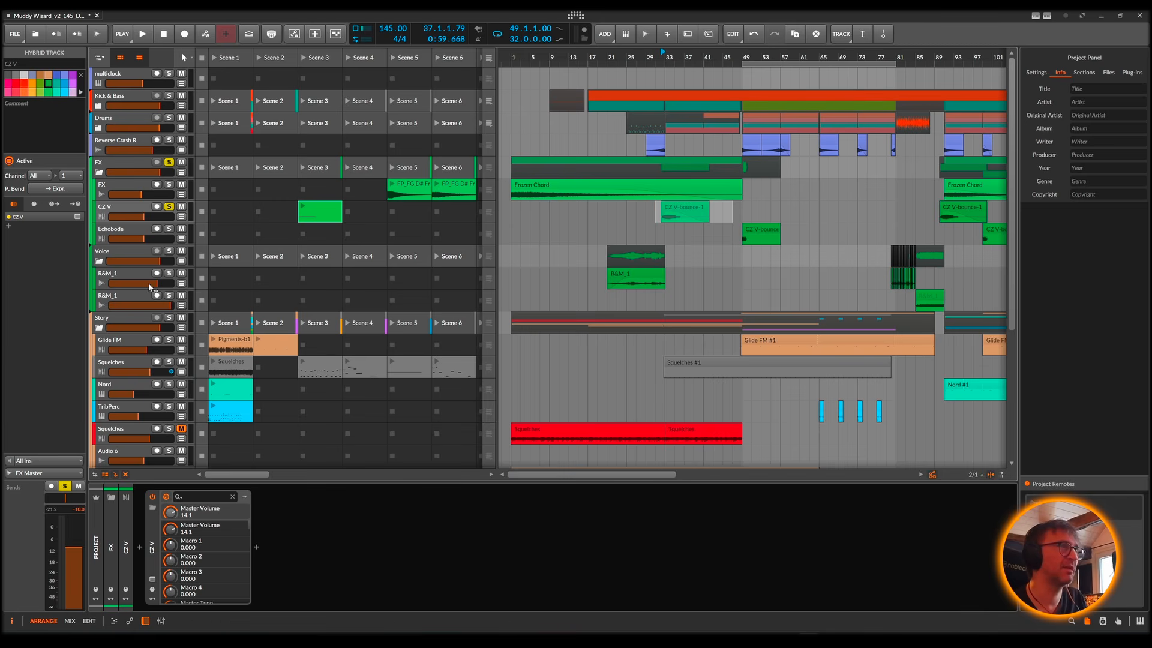
{"action": "left_click", "coordinate": [637, 211]}
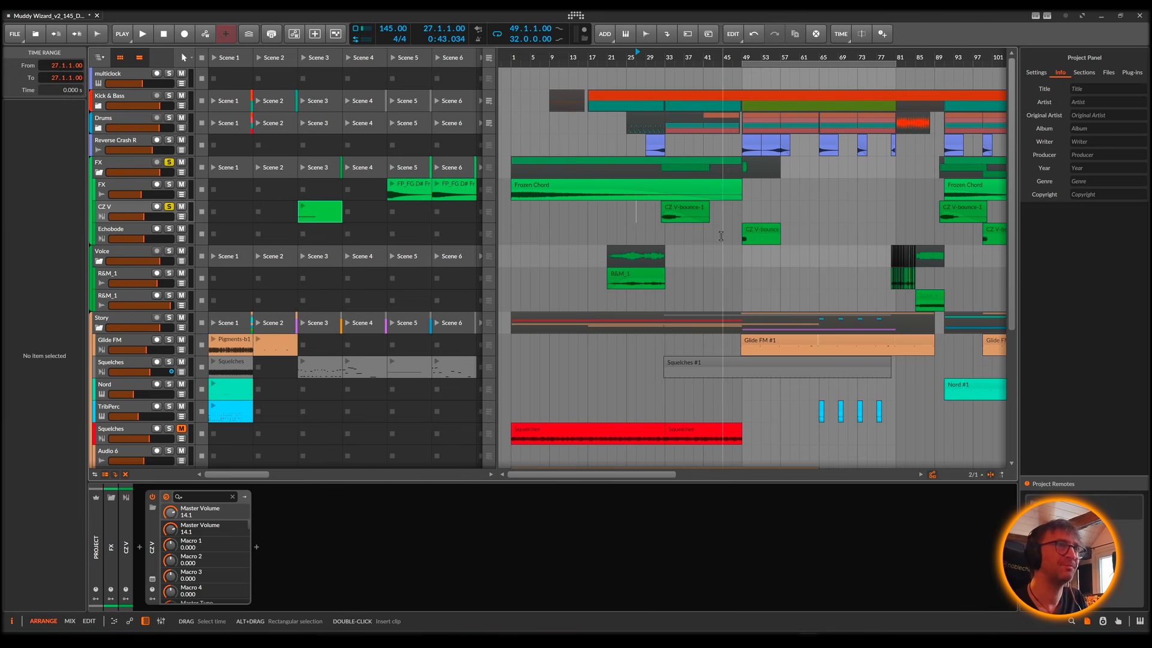
{"action": "left_click", "coordinate": [686, 206]}
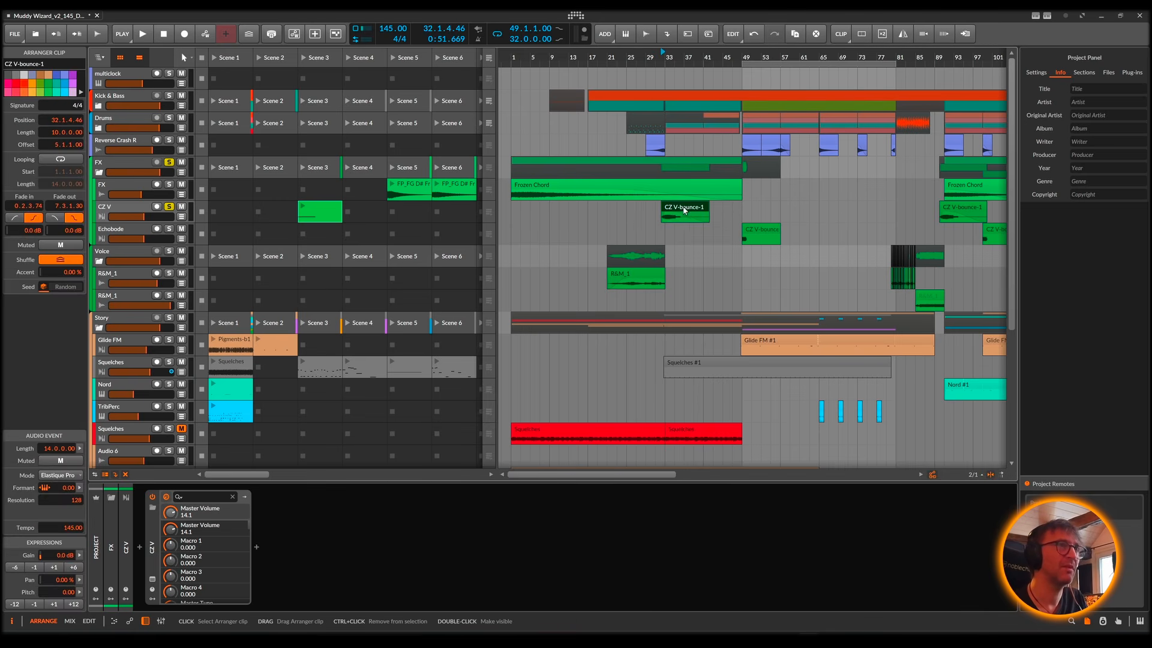
{"action": "left_click", "coordinate": [124, 208]}
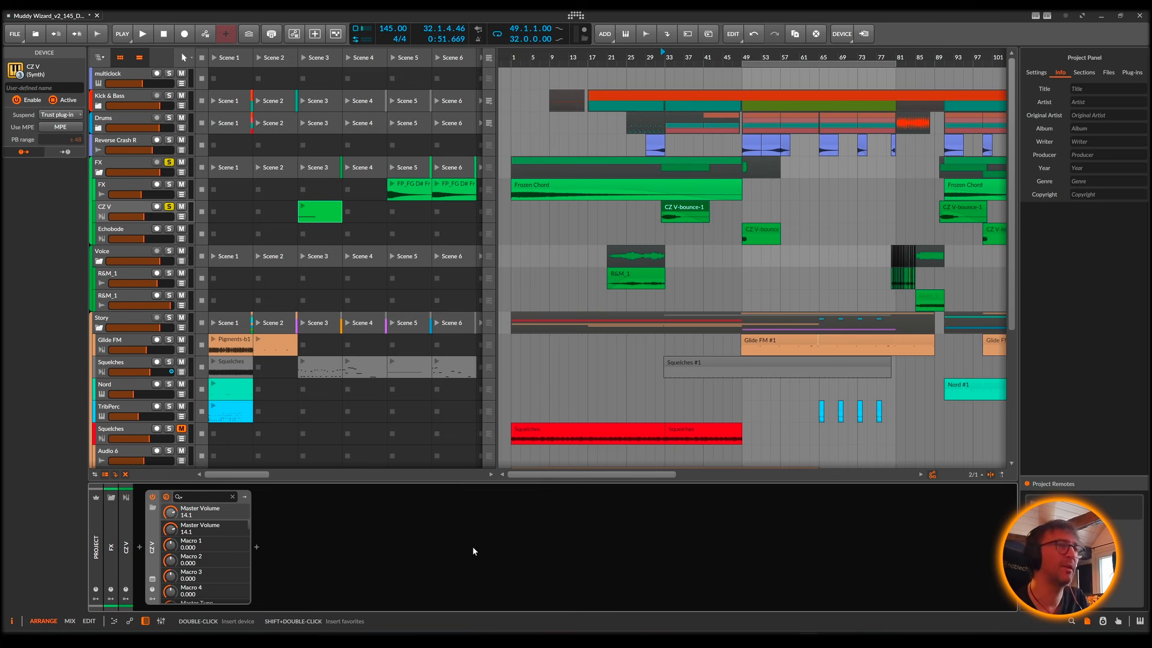
Step: Audition the CZ V-bounce-2 clip with Echobode soloed instead of CZ V, and turn the Echobode solo off
{"action": "left_click", "coordinate": [761, 231]}
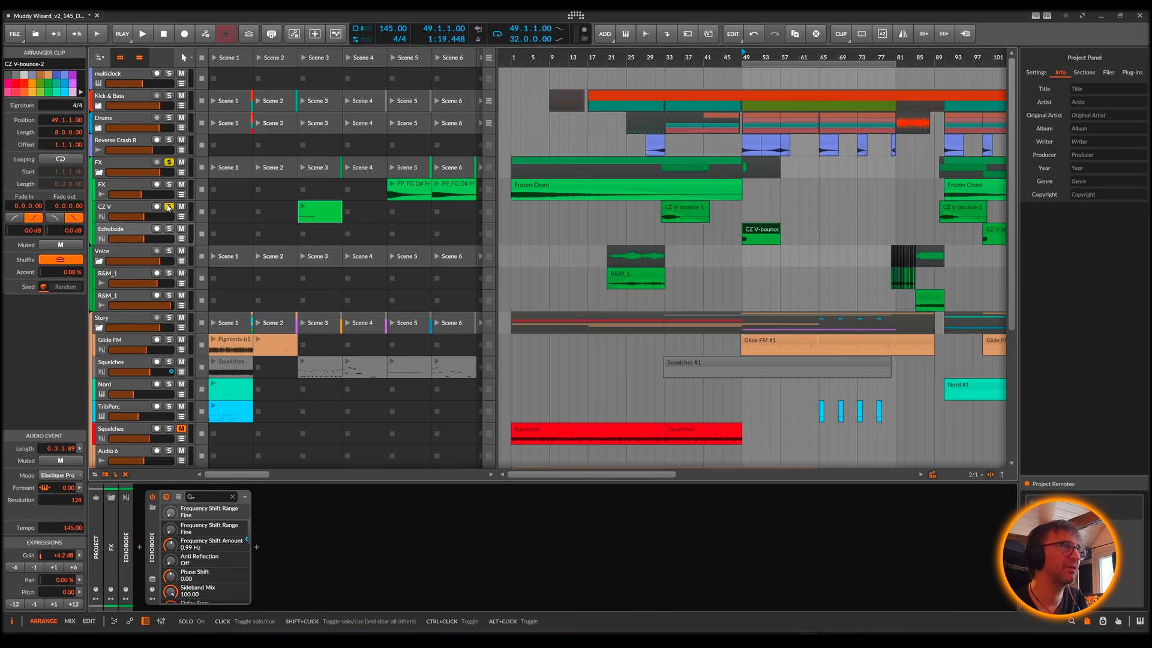
{"action": "left_click", "coordinate": [168, 233]}
{"action": "key", "text": "space"}
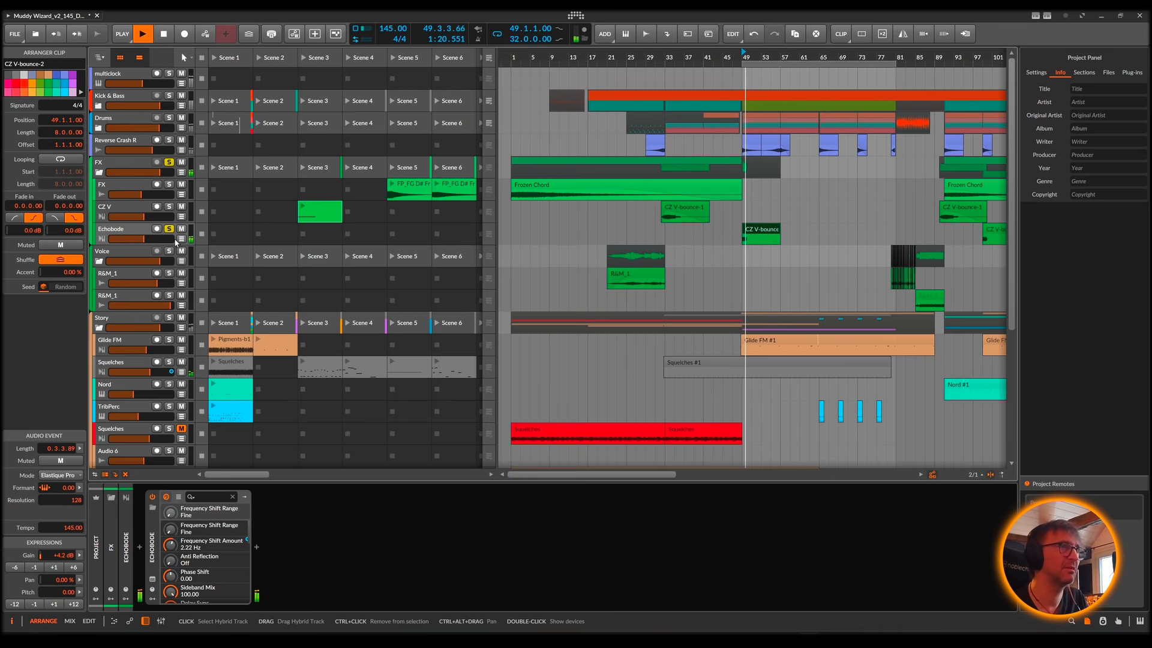
{"action": "key", "text": "space"}
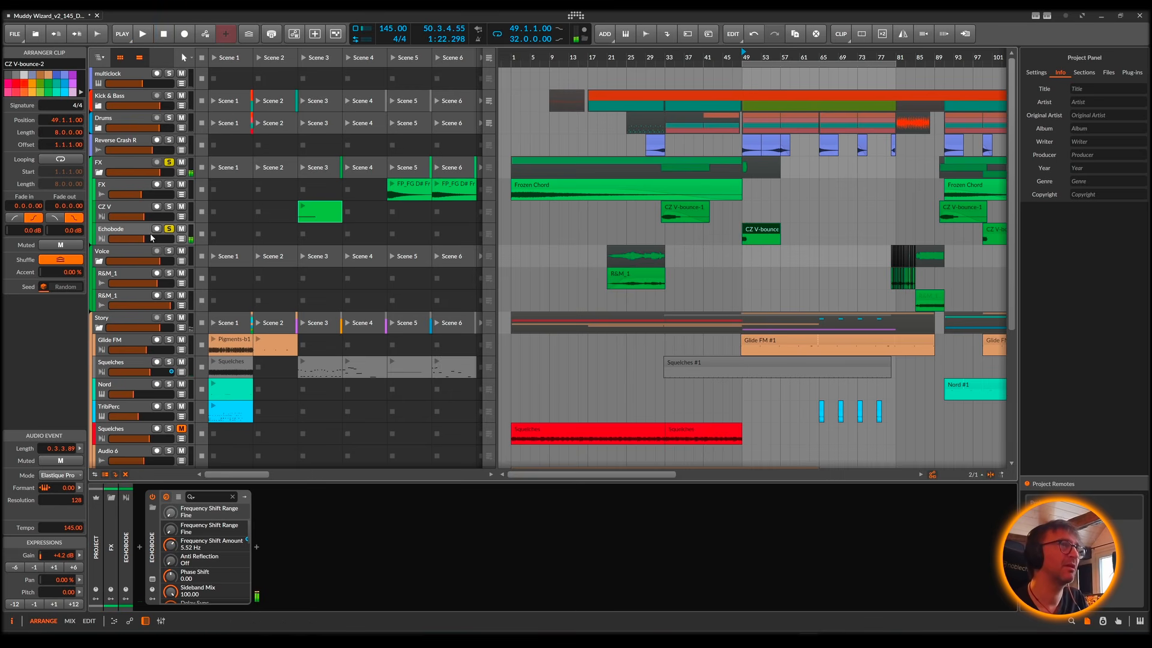
{"action": "left_click", "coordinate": [169, 231]}
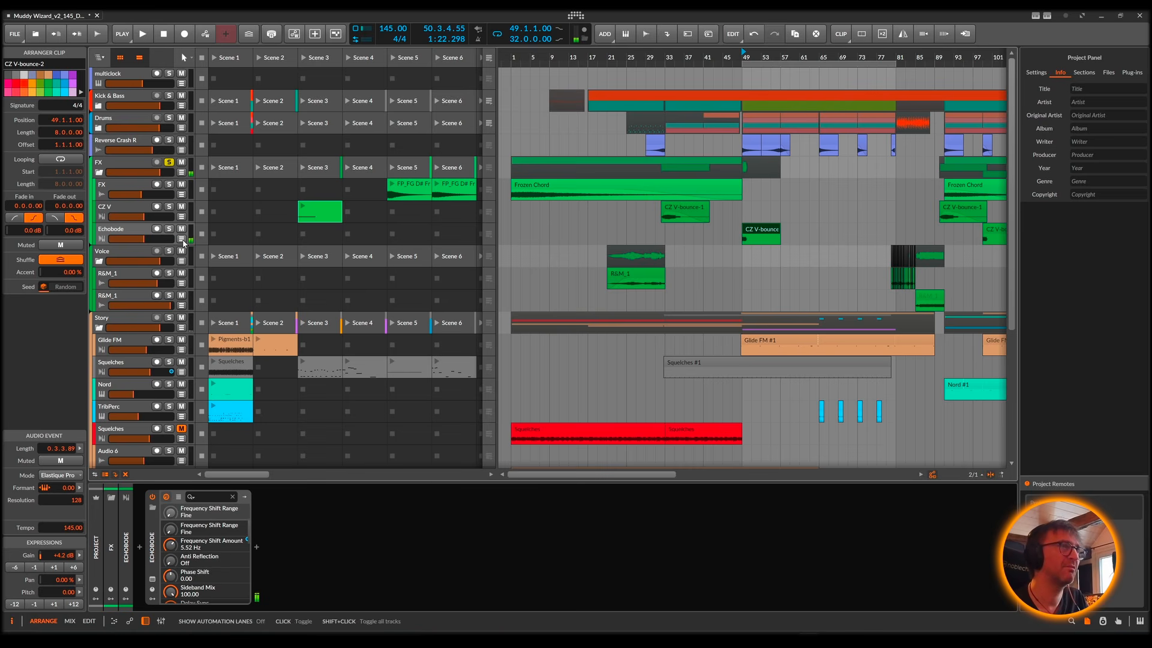
Step: Mute Echobode, audition the CZ V track's Scene 3 clip, and mute CZ V with playback stopped
{"action": "left_click", "coordinate": [181, 229]}
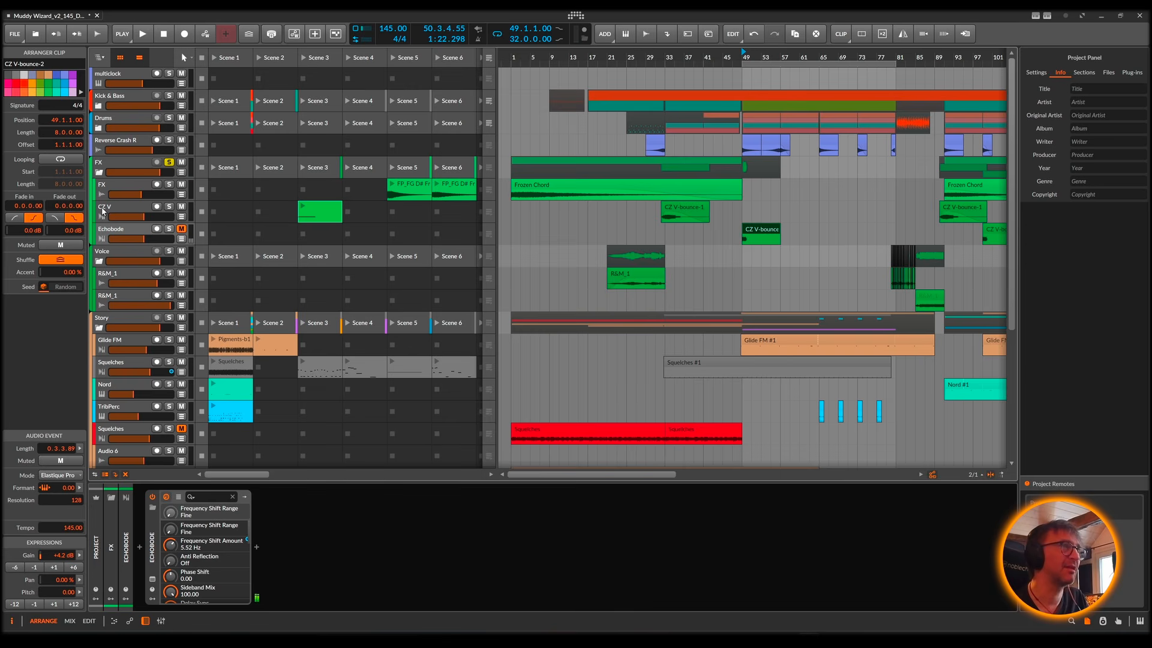
{"action": "left_click", "coordinate": [303, 207]}
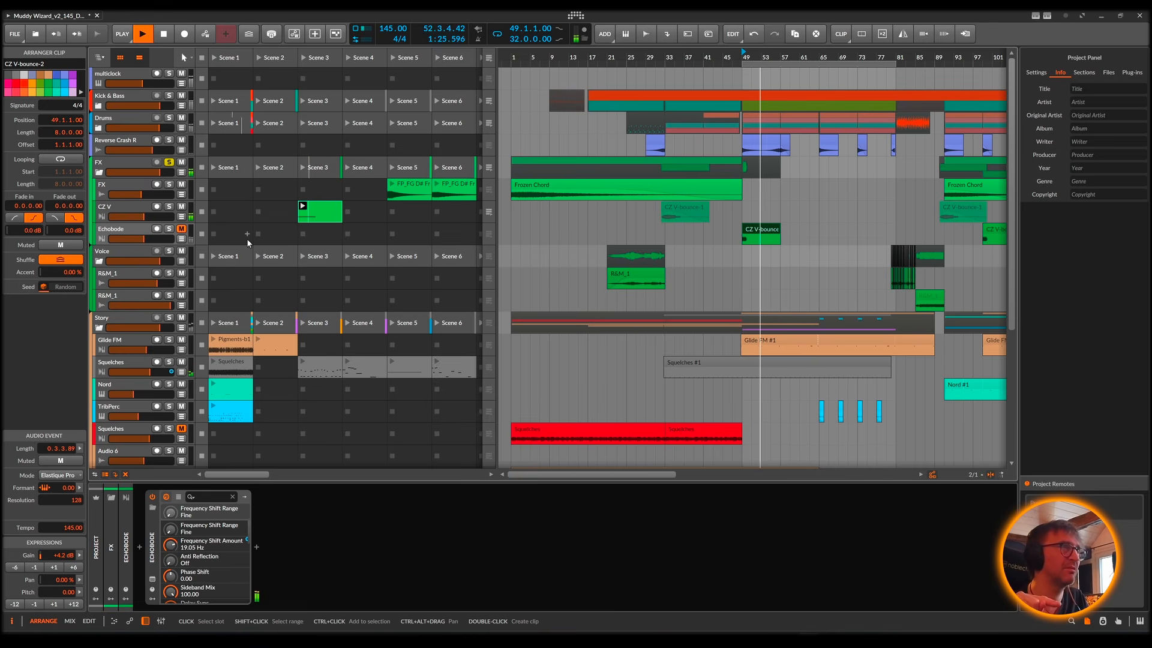
{"action": "key", "text": "space"}
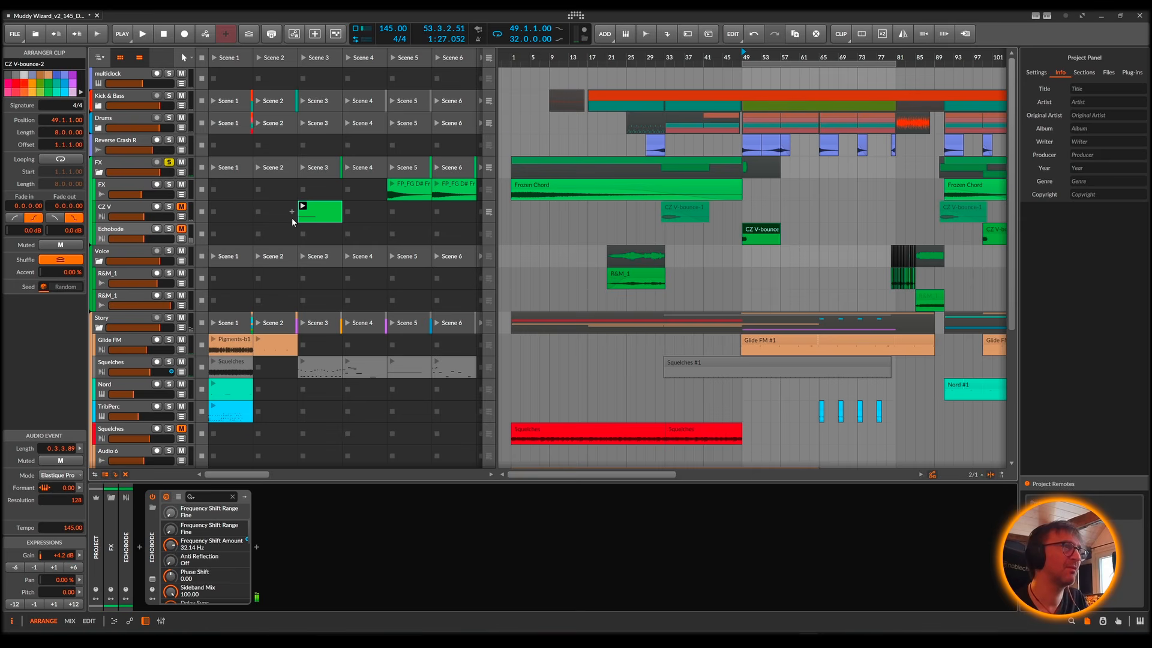
{"action": "key", "text": "space"}
{"action": "key", "text": "space"}
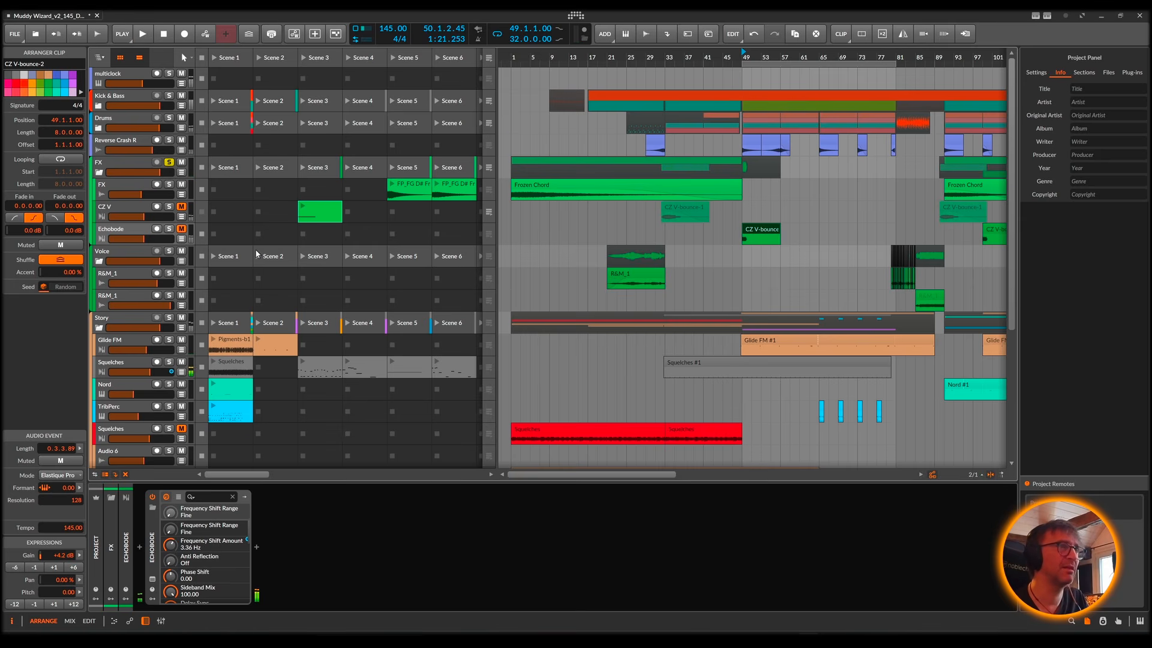
Step: Stop all launcher clips, return every track to arranger playback, and unmute the Echobode track
{"action": "left_click", "coordinate": [202, 58]}
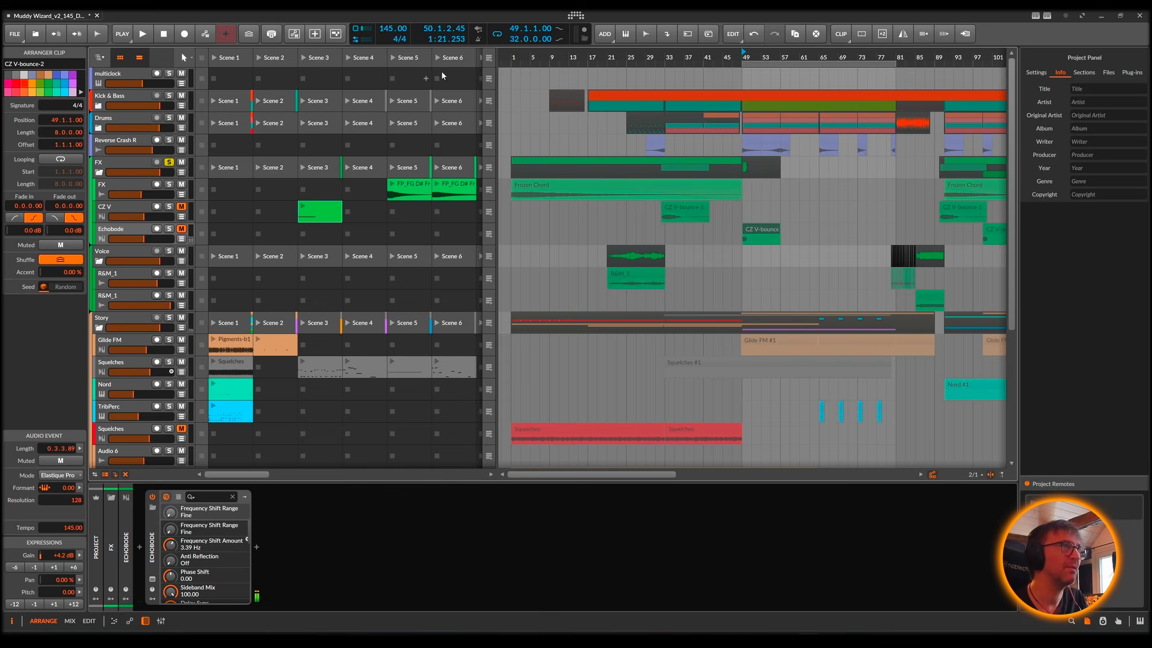
{"action": "left_click", "coordinate": [489, 58]}
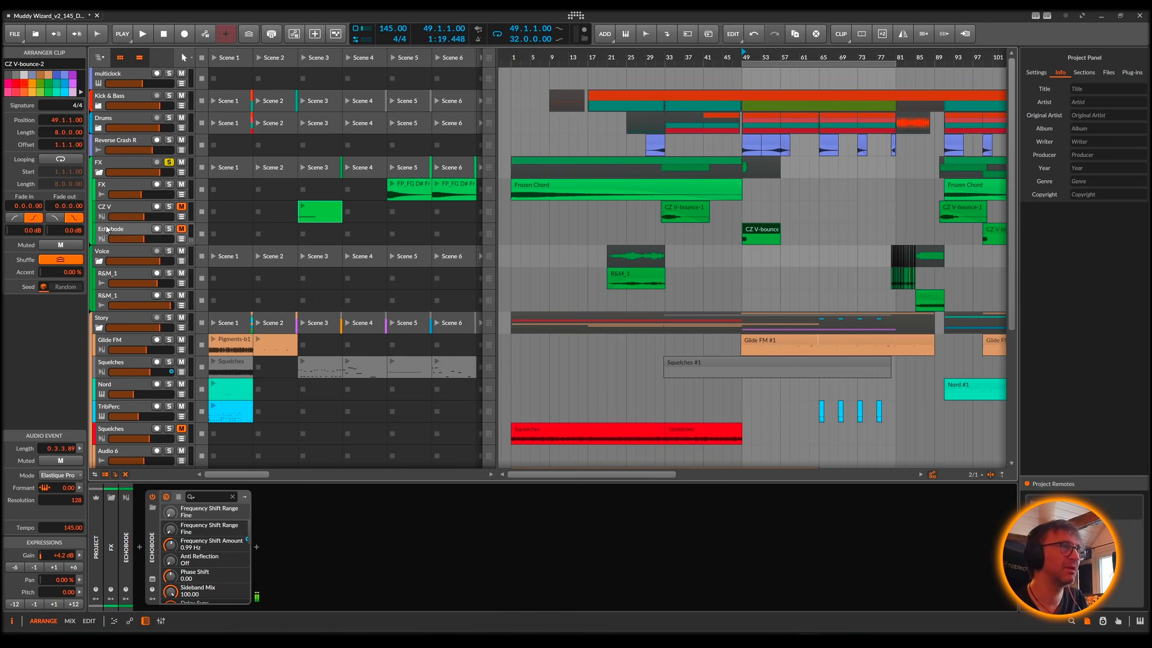
{"action": "left_click", "coordinate": [181, 229]}
Step: Show the Echobode track's automation lane and examine the Echobode plug-in window, closing it when finished
{"action": "left_click", "coordinate": [181, 239]}
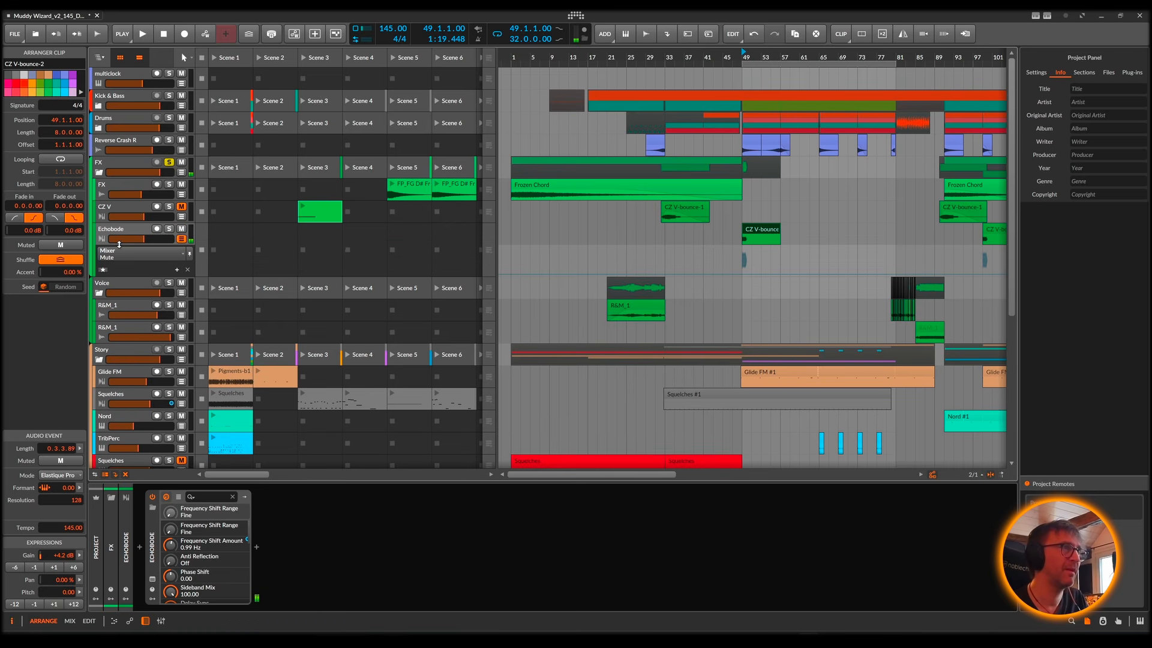
{"action": "left_click", "coordinate": [153, 580]}
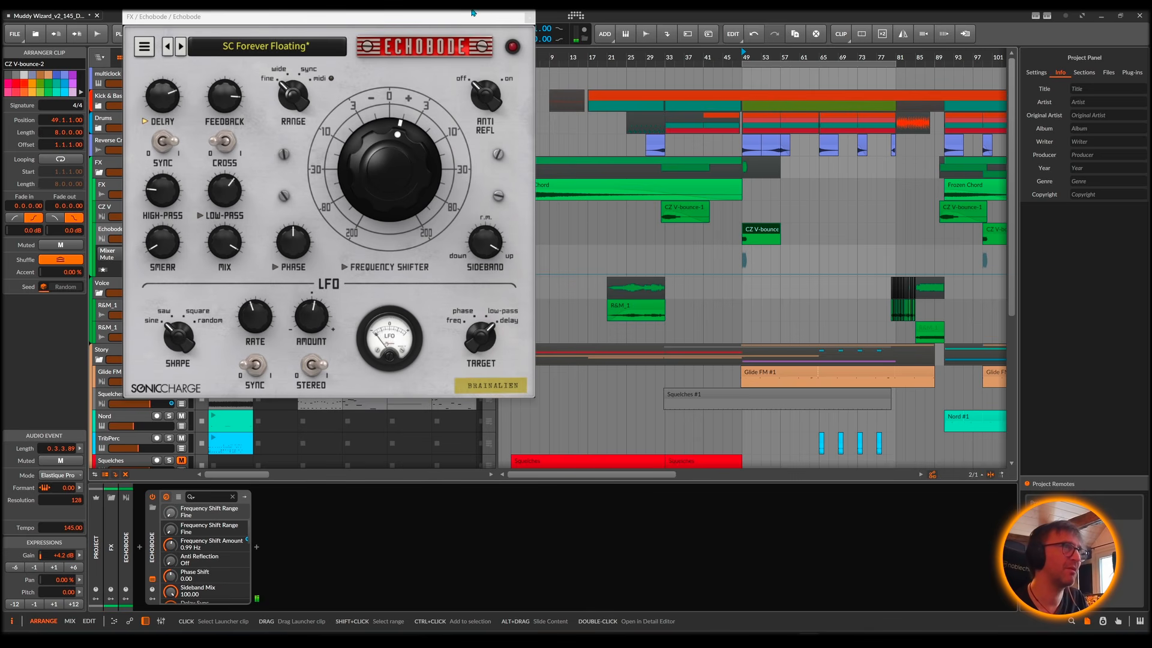
{"action": "left_click_drag", "start_coordinate": [376, 21], "coordinate": [748, 114]}
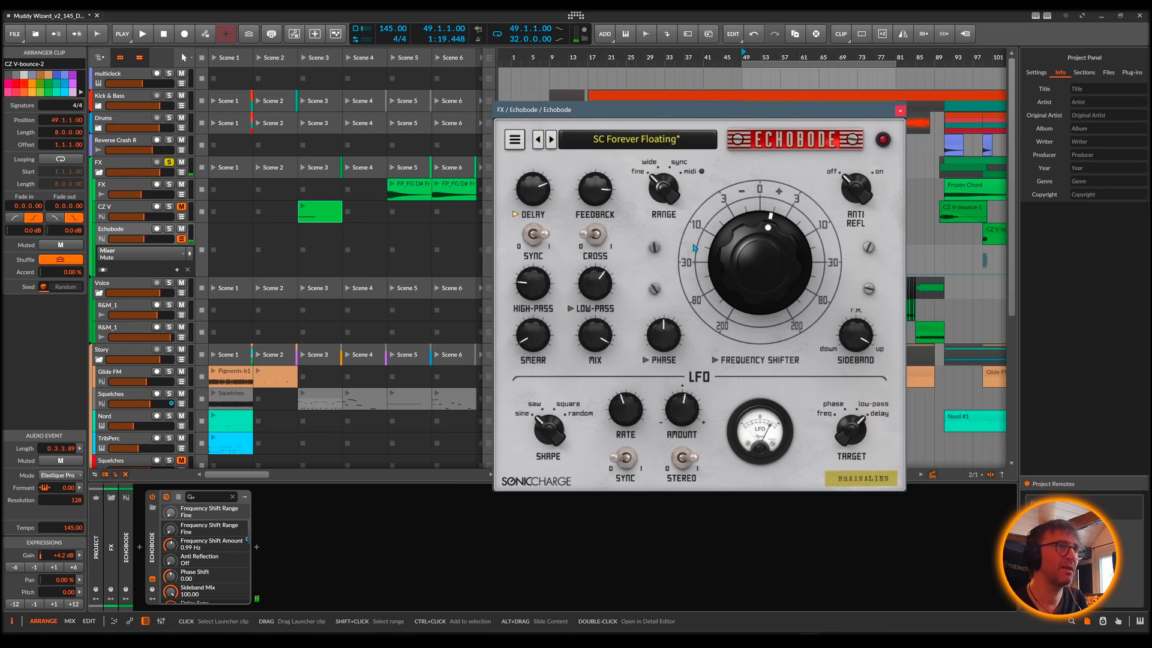
{"action": "left_click", "coordinate": [900, 111]}
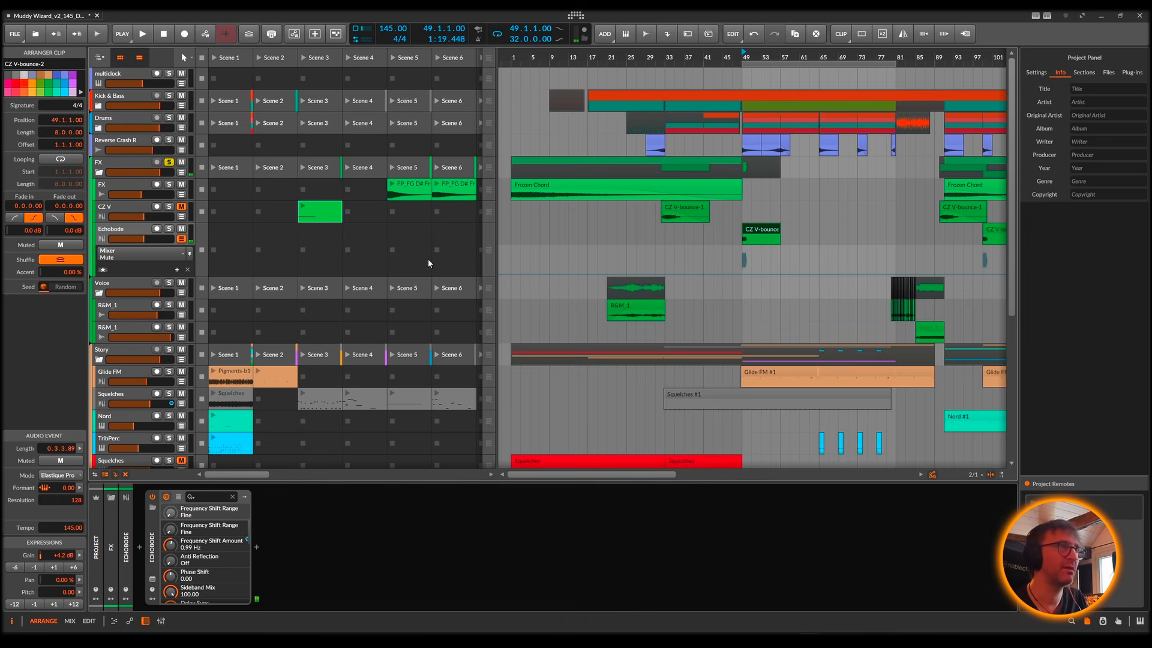
Step: View Echobode's Frequency Shift Amount automation, add it as an extra lane, and switch the main lane to Ch. 1 Pitch Bend
{"action": "left_click", "coordinate": [183, 241]}
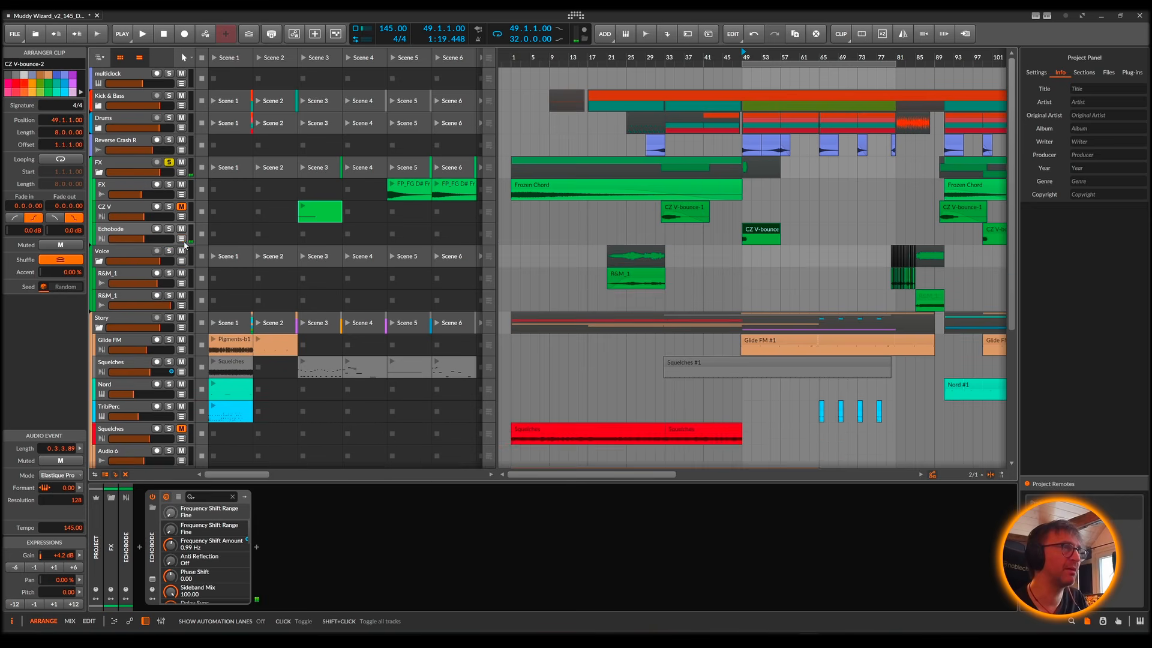
{"action": "left_click", "coordinate": [183, 240]}
{"action": "left_click", "coordinate": [160, 257]}
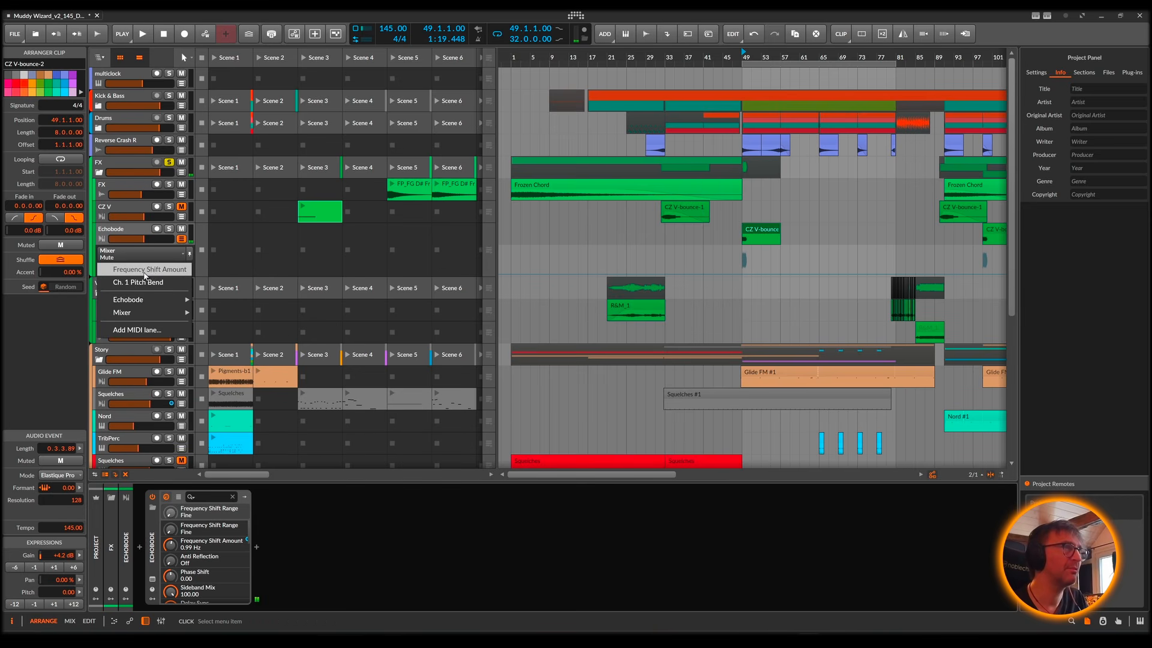
{"action": "left_click", "coordinate": [151, 269]}
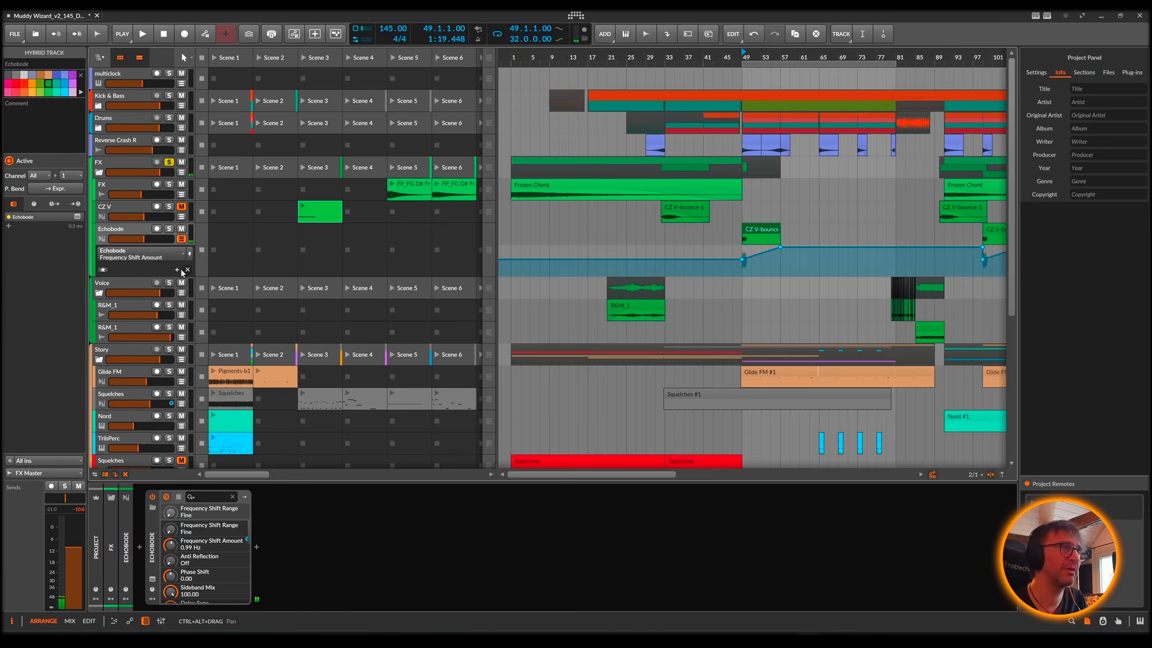
{"action": "left_click", "coordinate": [176, 269]}
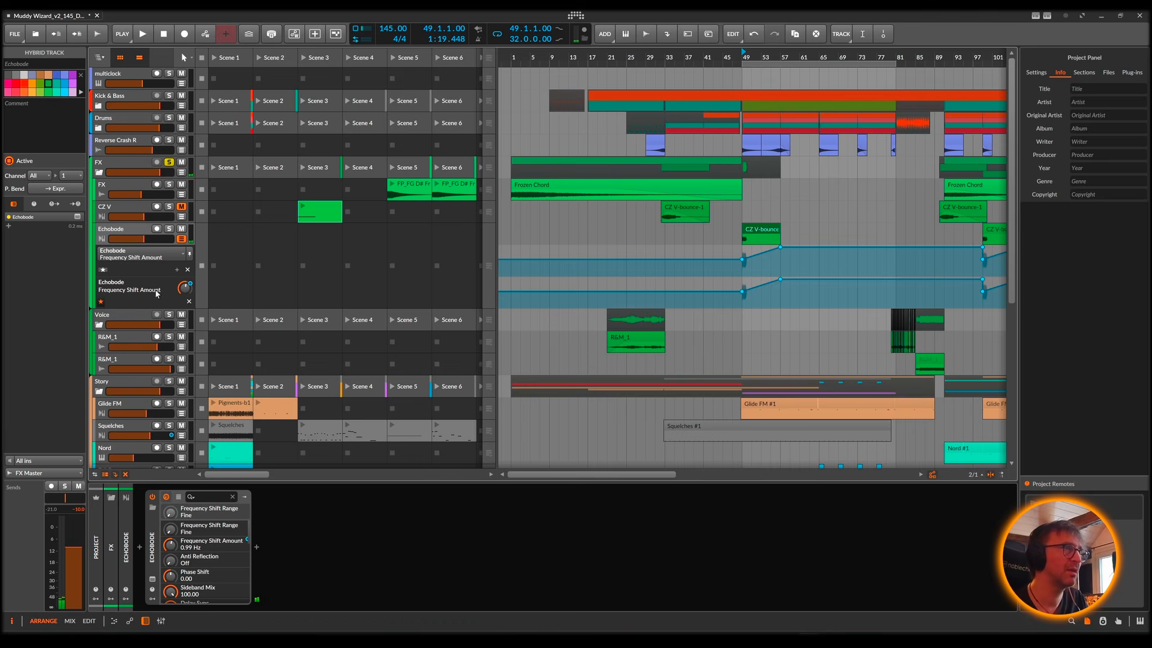
{"action": "left_click", "coordinate": [163, 254]}
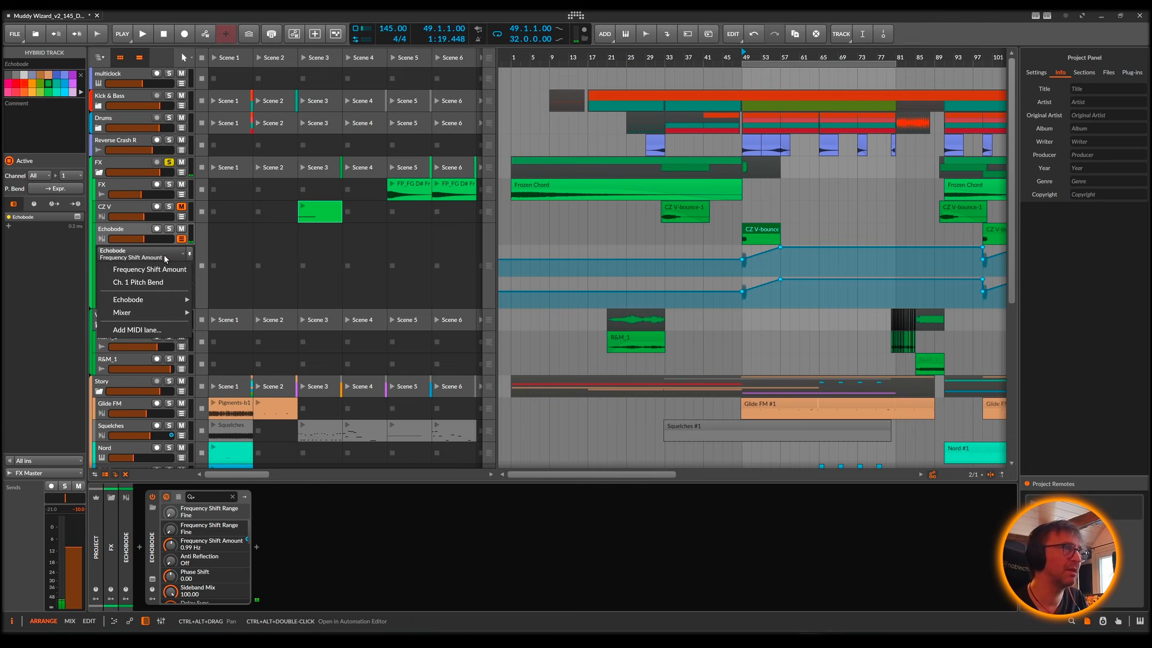
{"action": "left_click", "coordinate": [146, 282]}
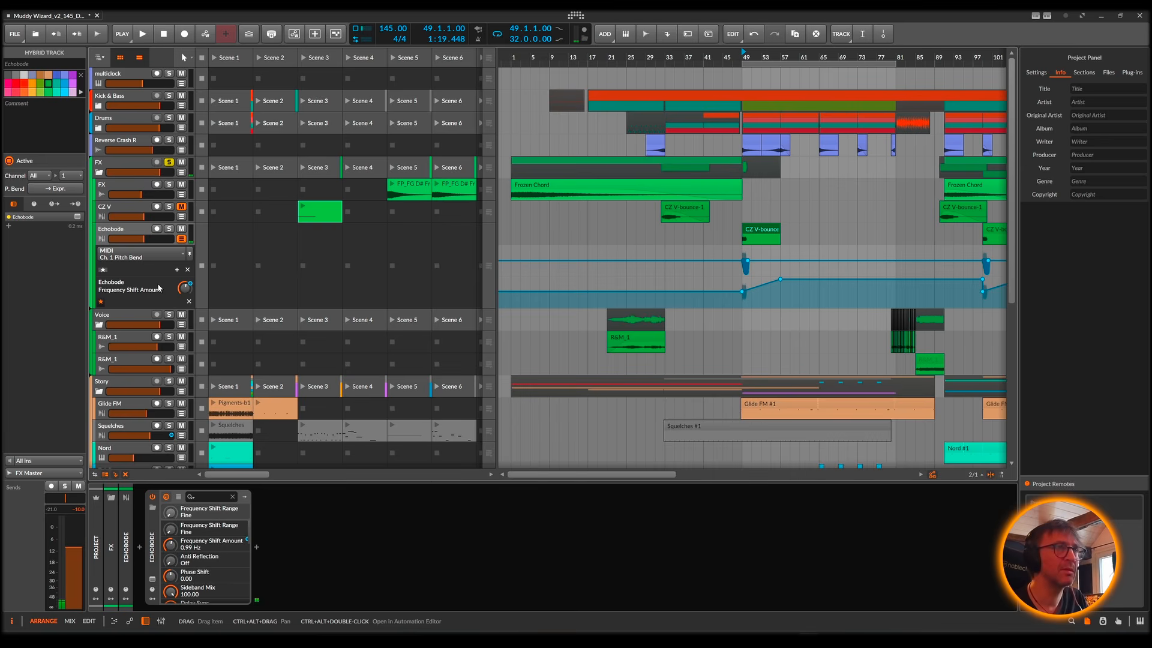
Step: Audition Echobode with both lanes shown, delete the Ch. 1 Pitch Bend automation, and remove the extra Frequency Shift Amount lane
{"action": "key", "text": "space"}
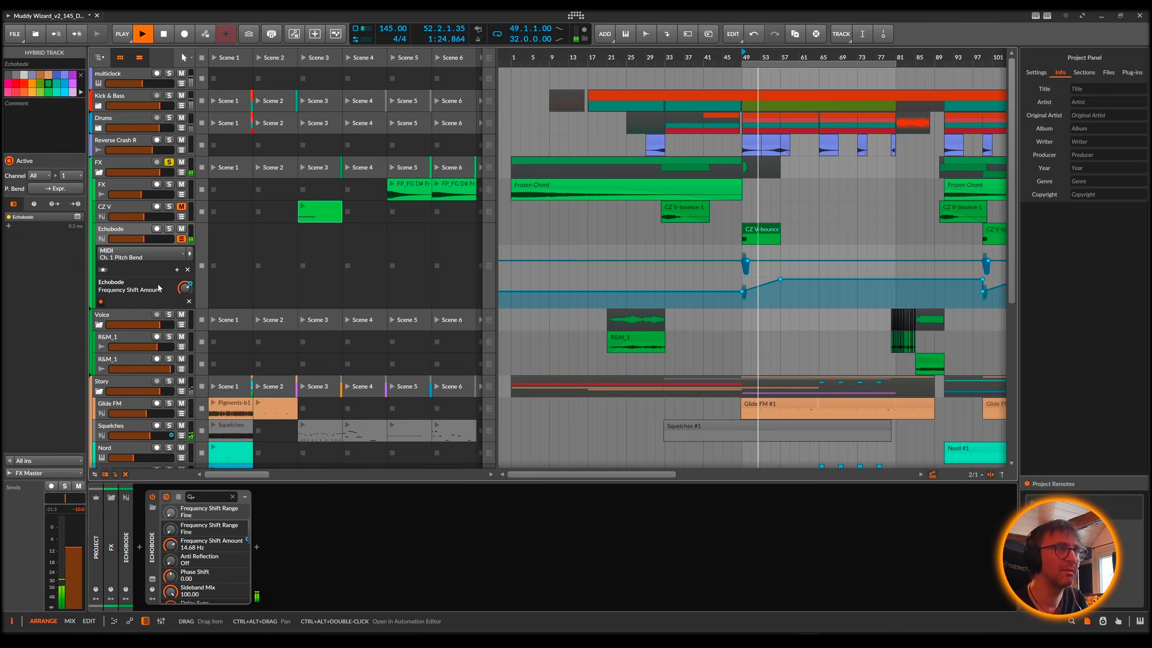
{"action": "key", "text": "space"}
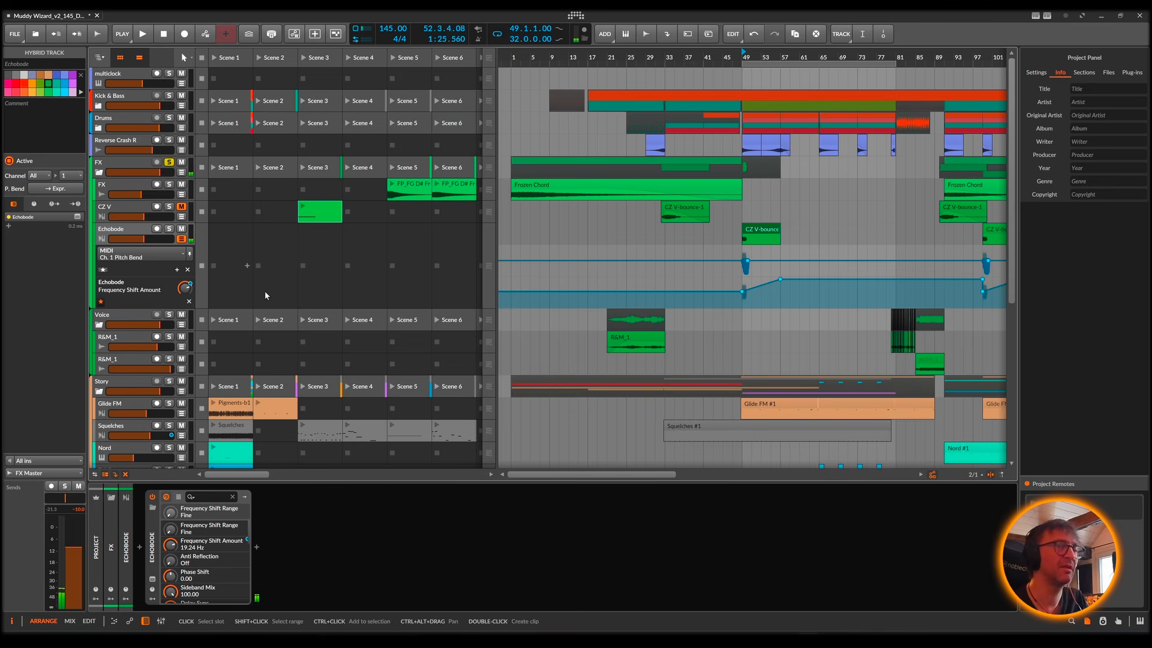
{"action": "left_click", "coordinate": [189, 270]}
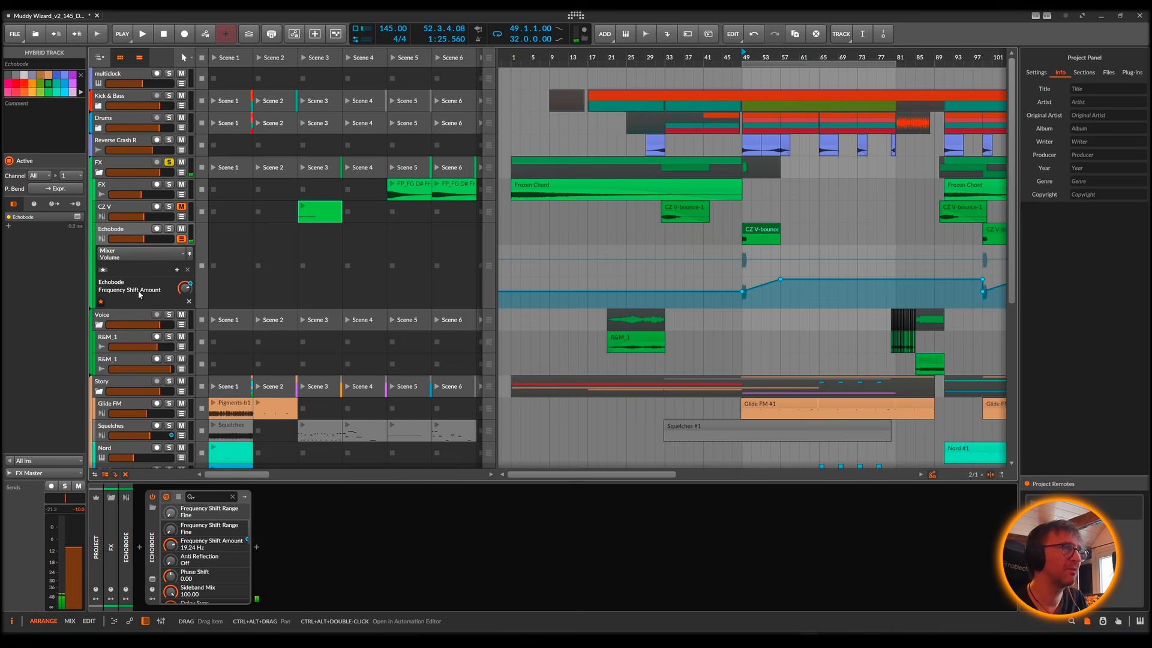
{"action": "left_click", "coordinate": [190, 303]}
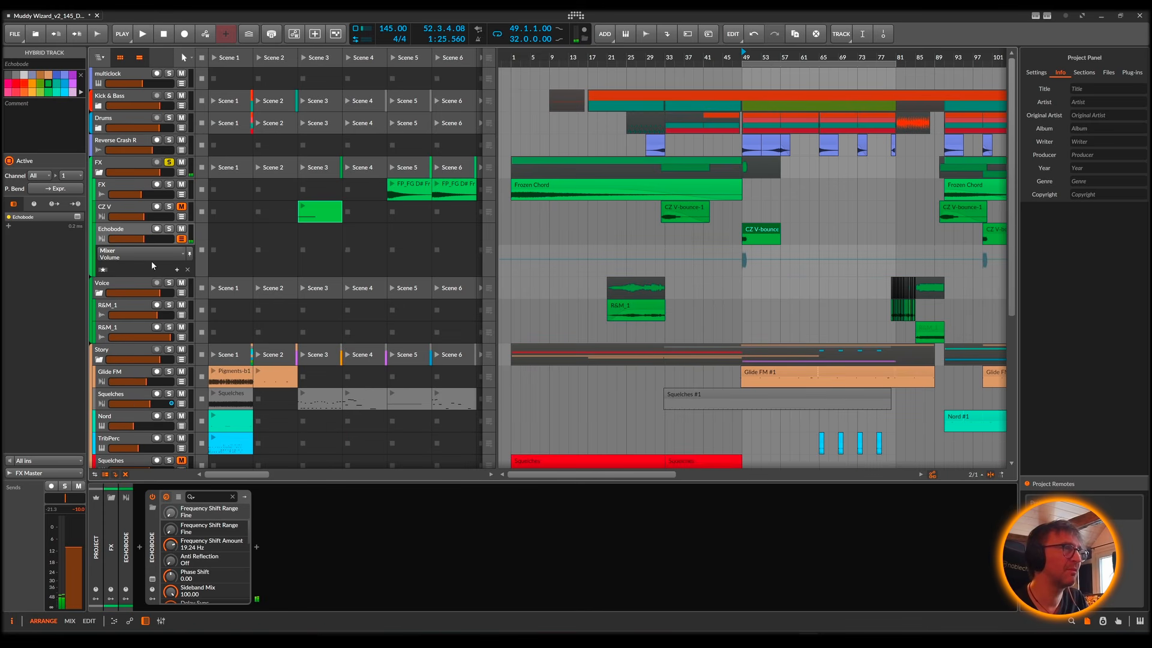
Step: Set the Echobode automation lane to Frequency Shift Amount and play CZ V-bounce-2 from bar 49
{"action": "left_click", "coordinate": [145, 257]}
{"action": "left_click", "coordinate": [150, 250]}
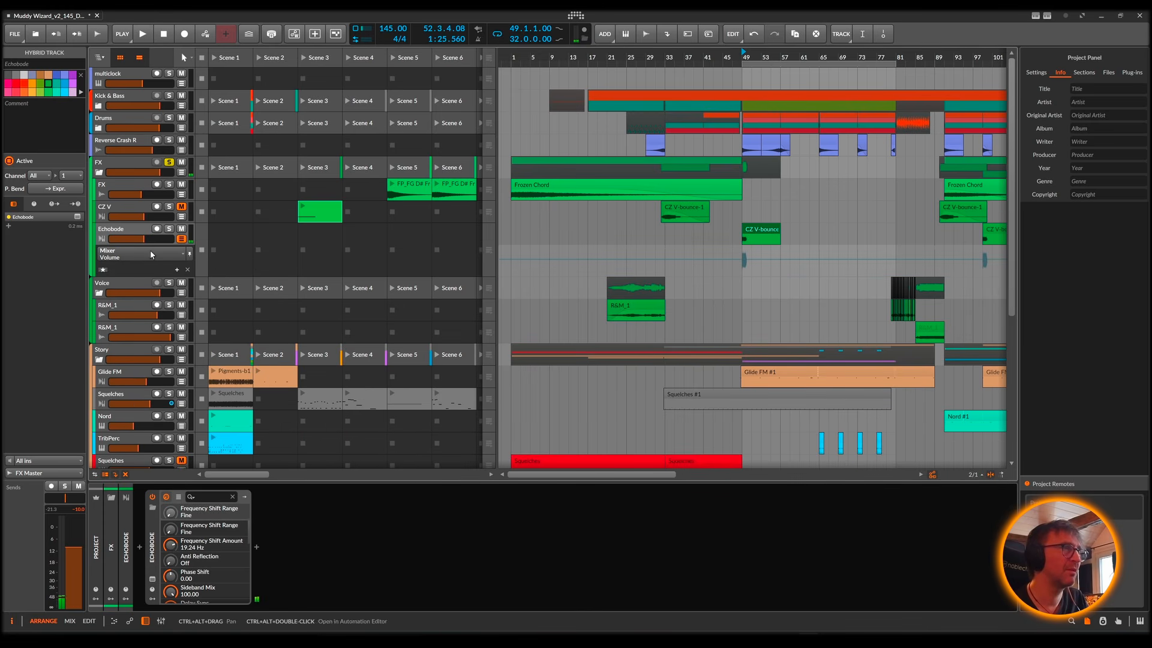
{"action": "key", "text": "space"}
{"action": "key", "text": "space"}
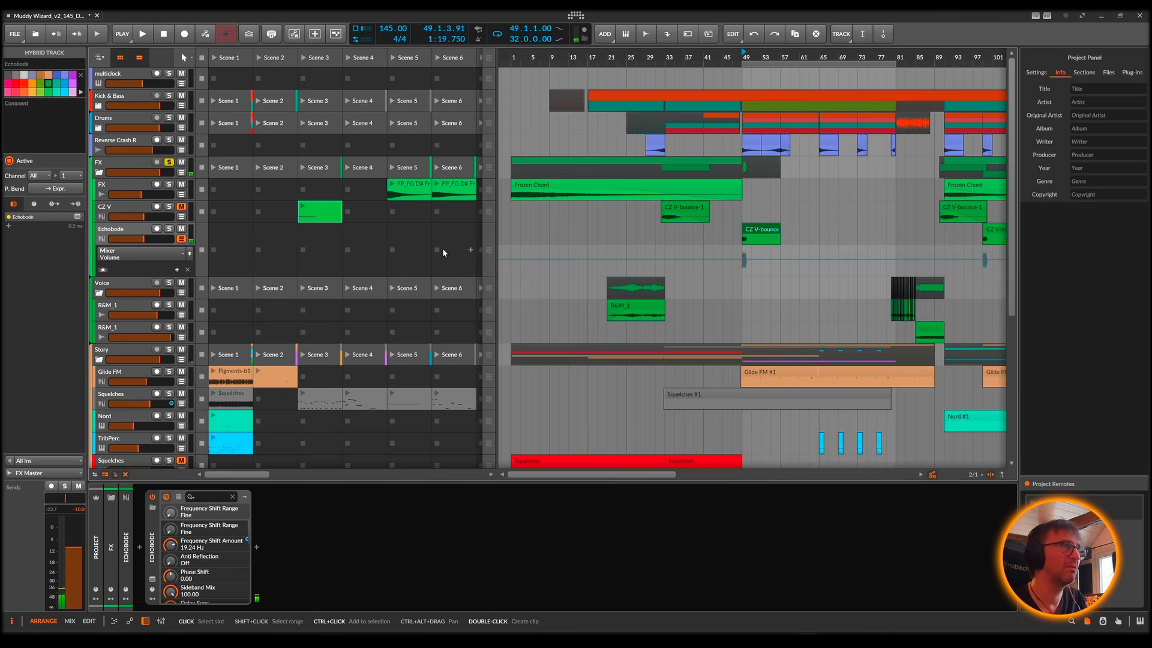
{"action": "left_click", "coordinate": [131, 250]}
{"action": "left_click", "coordinate": [145, 265]}
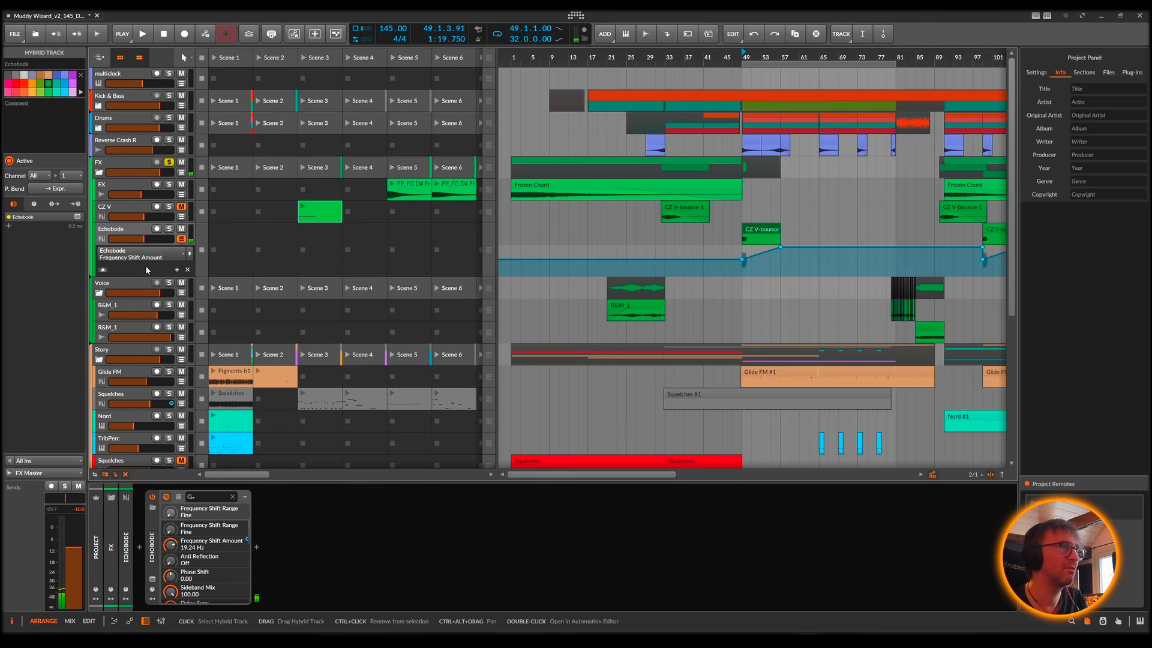
{"action": "key", "text": "space"}
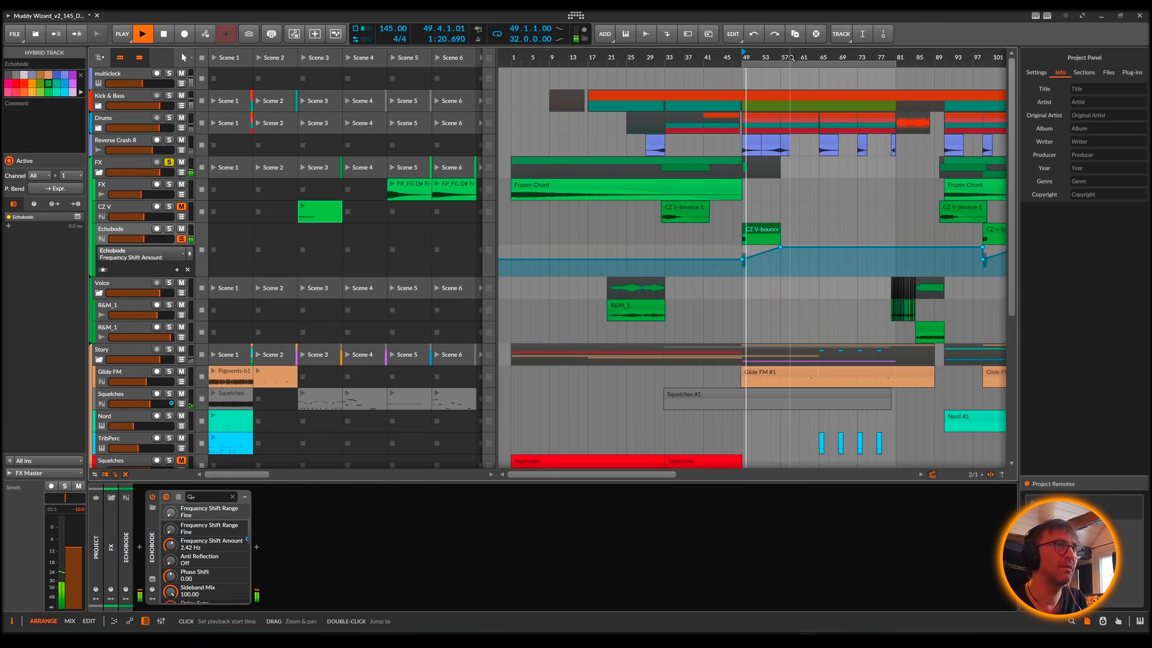
{"action": "left_click_drag", "start_coordinate": [791, 58], "coordinate": [614, 276]}
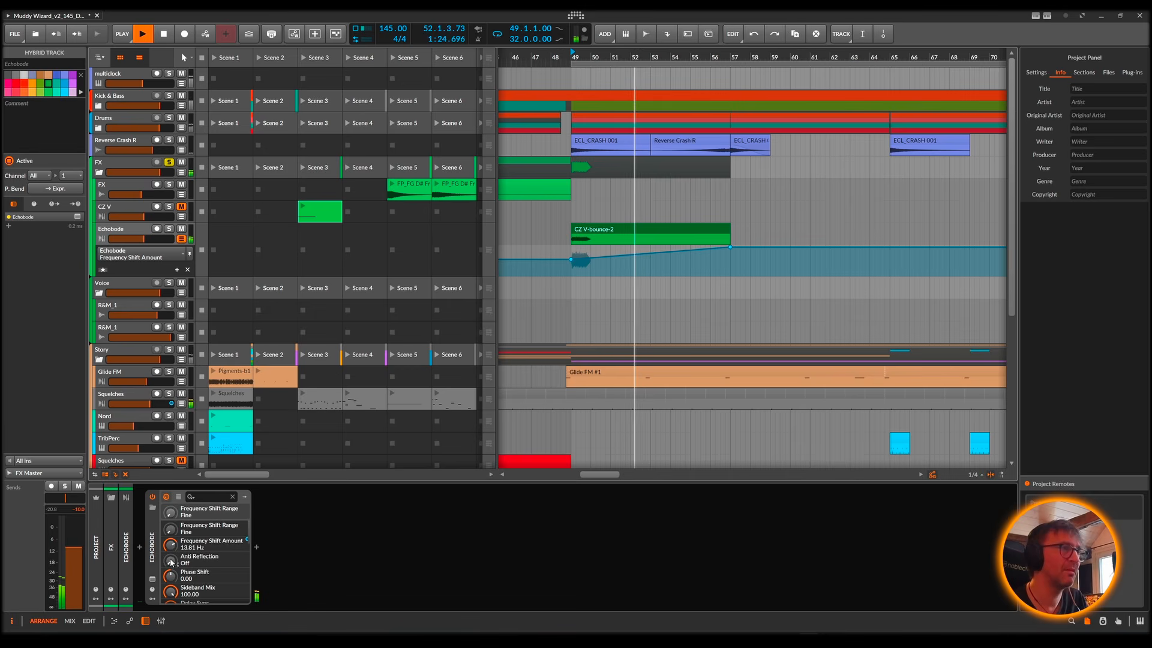
Step: Examine the Echobode plug-in's controls during playback, close its window, and stop playback
{"action": "left_click", "coordinate": [152, 579]}
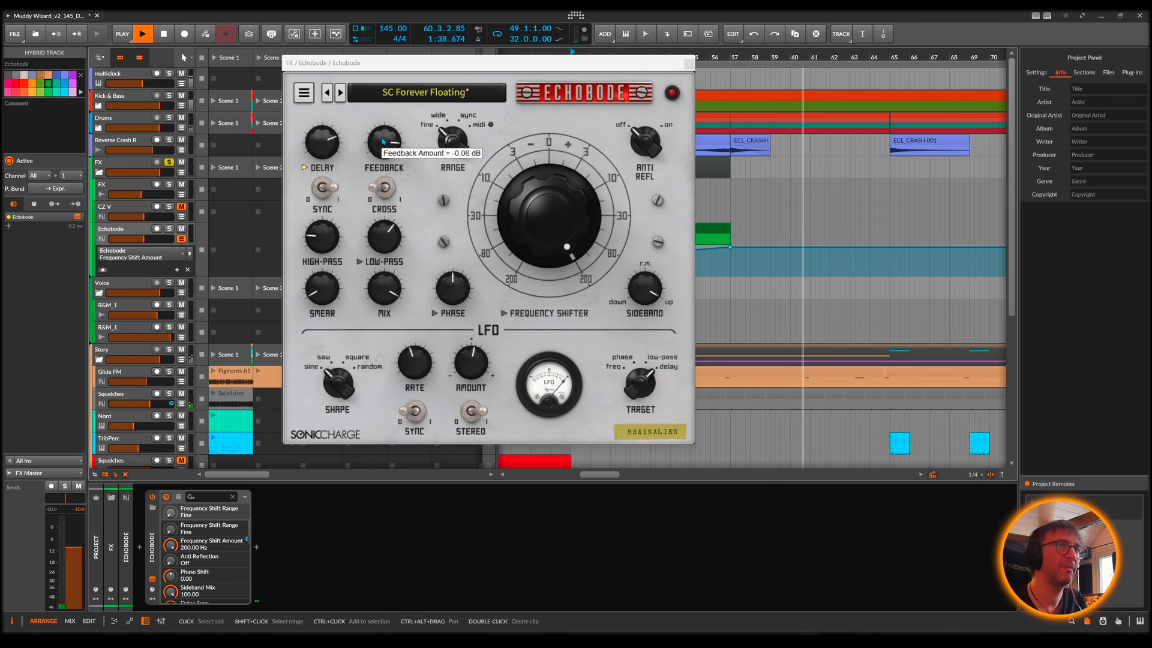
{"action": "left_click", "coordinate": [689, 63]}
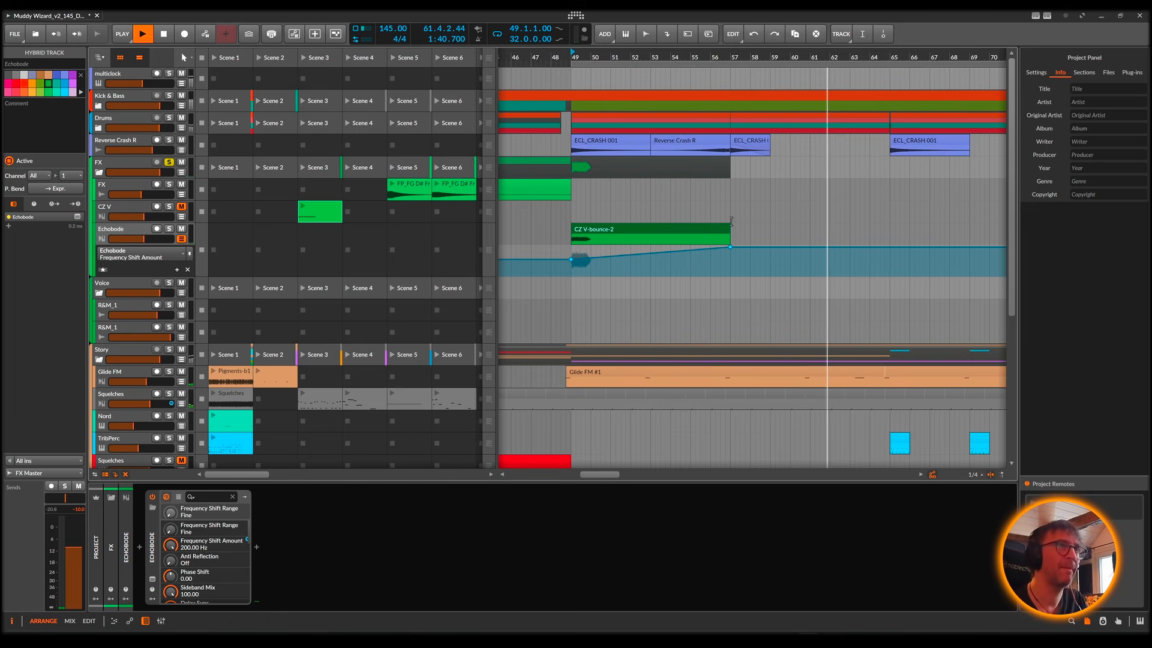
{"action": "left_click_drag", "start_coordinate": [555, 57], "coordinate": [607, 88]}
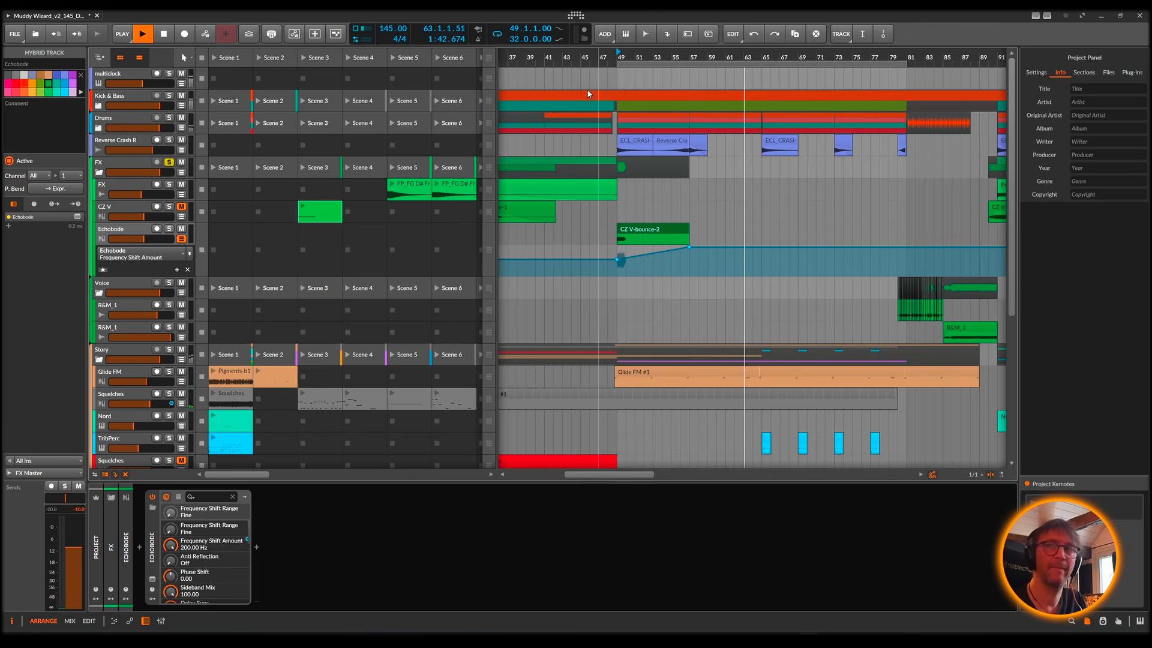
{"action": "key", "text": "space"}
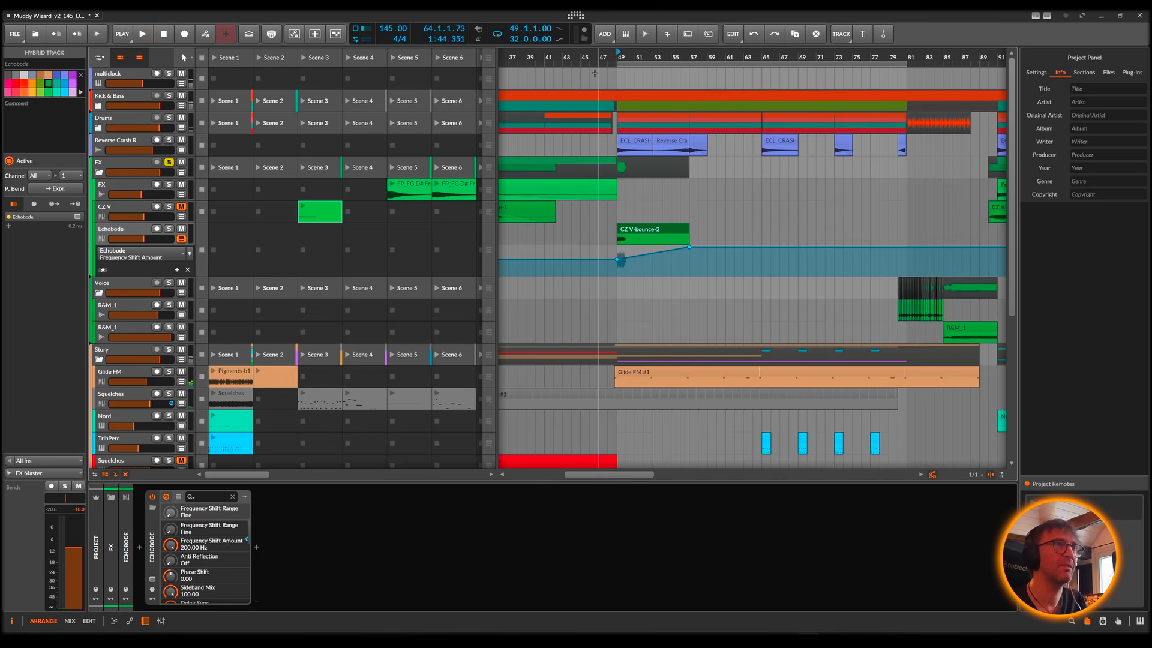
Step: Audition the full mix from bar 47 with CZ V unmuted and the FX solo off, ending stopped with the FX group selected
{"action": "left_click", "coordinate": [602, 57]}
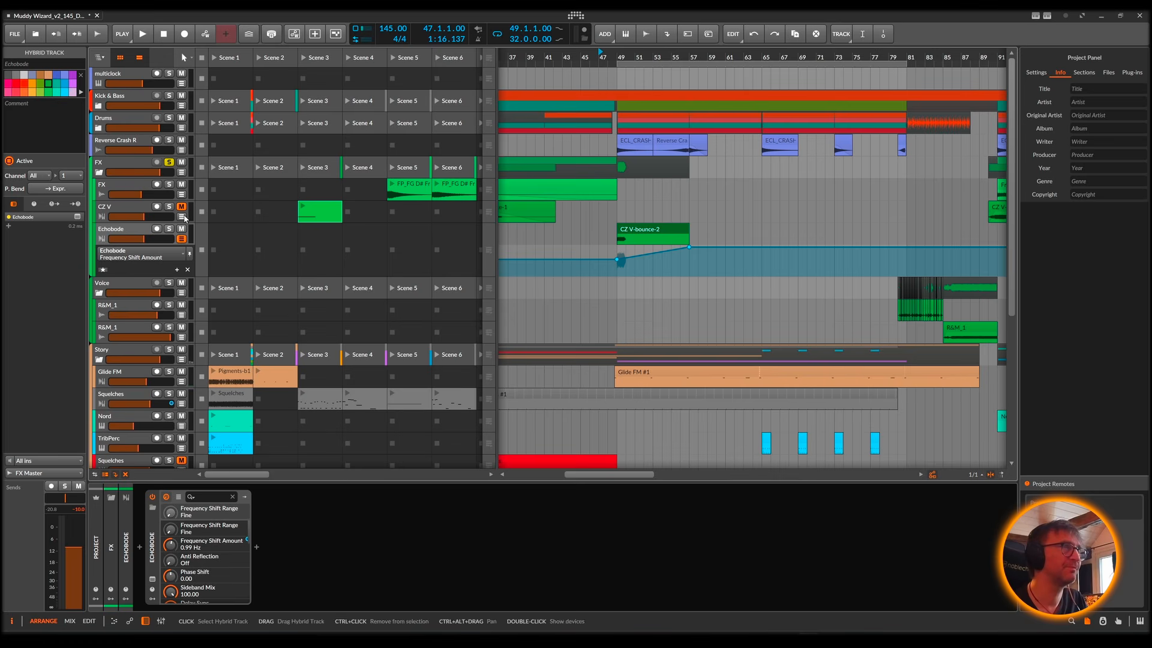
{"action": "key", "text": "space"}
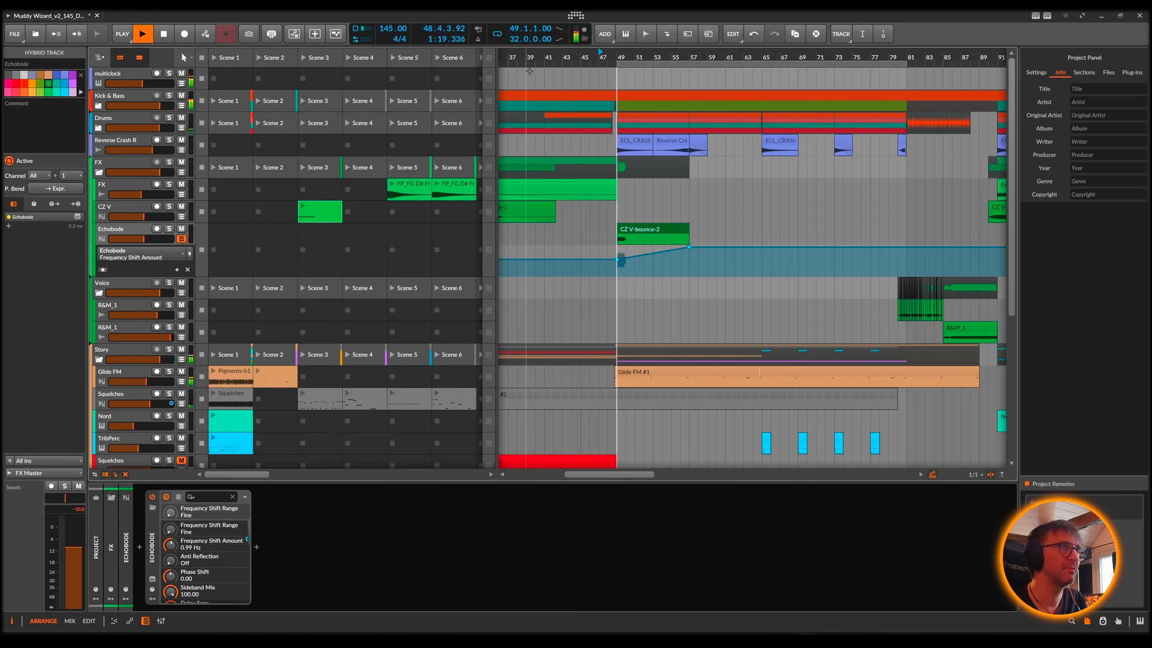
{"action": "left_click_drag", "start_coordinate": [600, 57], "coordinate": [605, 26]}
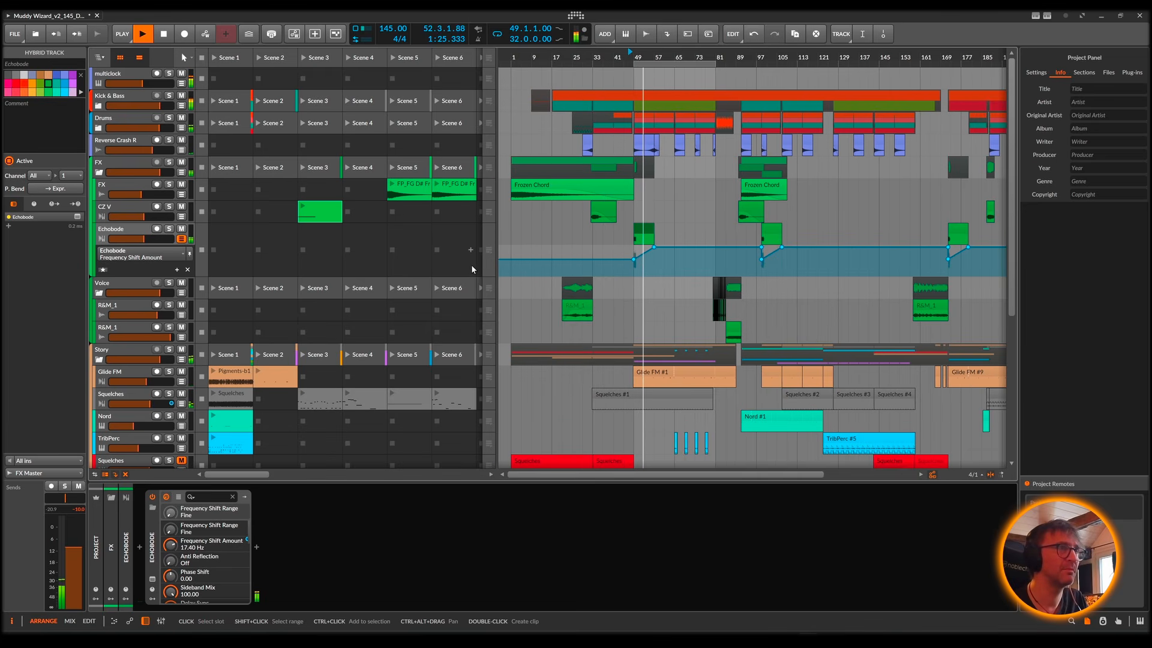
{"action": "scroll", "coordinate": [619, 248], "scroll_direction": "right", "scroll_amount": 5}
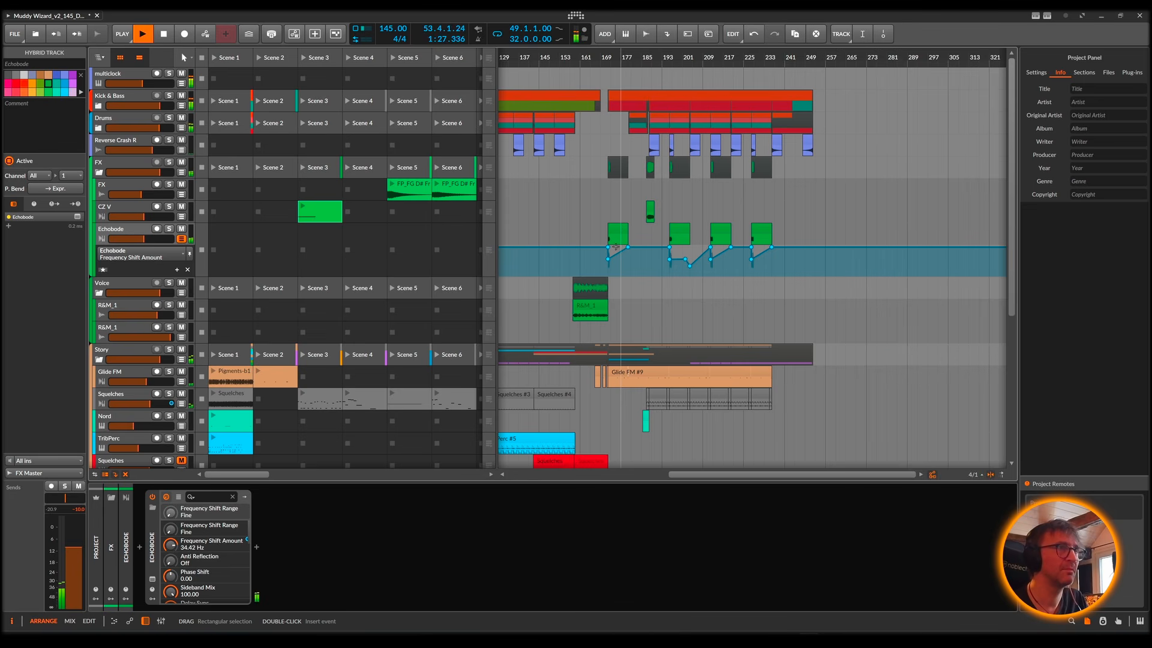
{"action": "scroll", "coordinate": [615, 247], "scroll_direction": "left", "scroll_amount": 5}
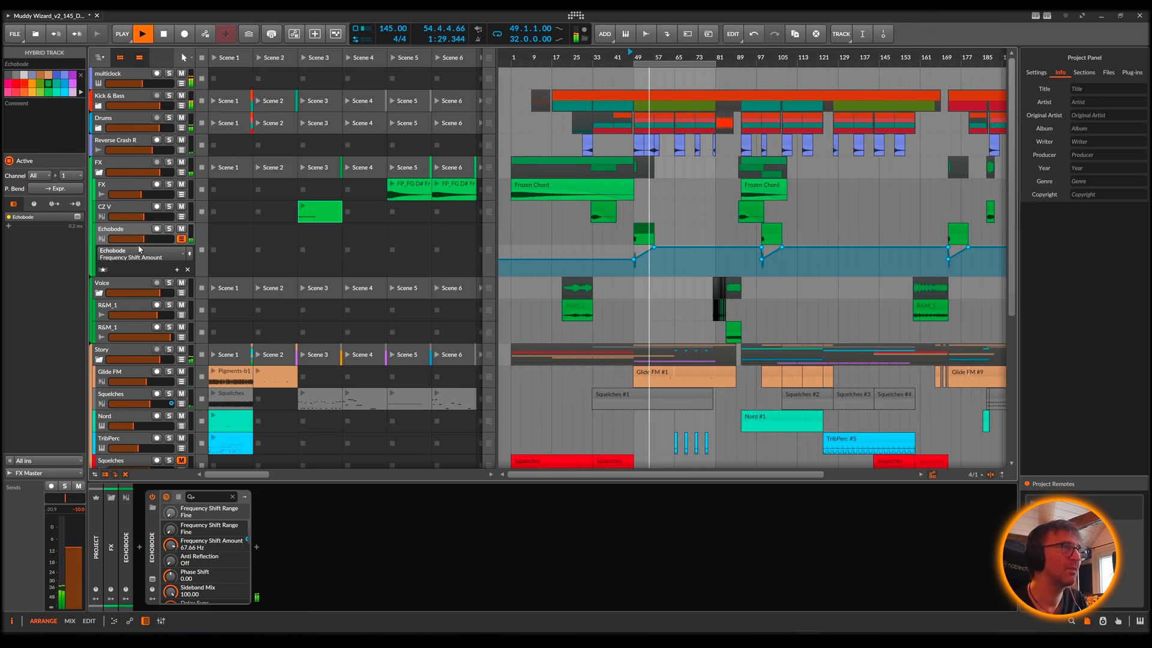
{"action": "key", "text": "space"}
{"action": "left_click", "coordinate": [123, 167]}
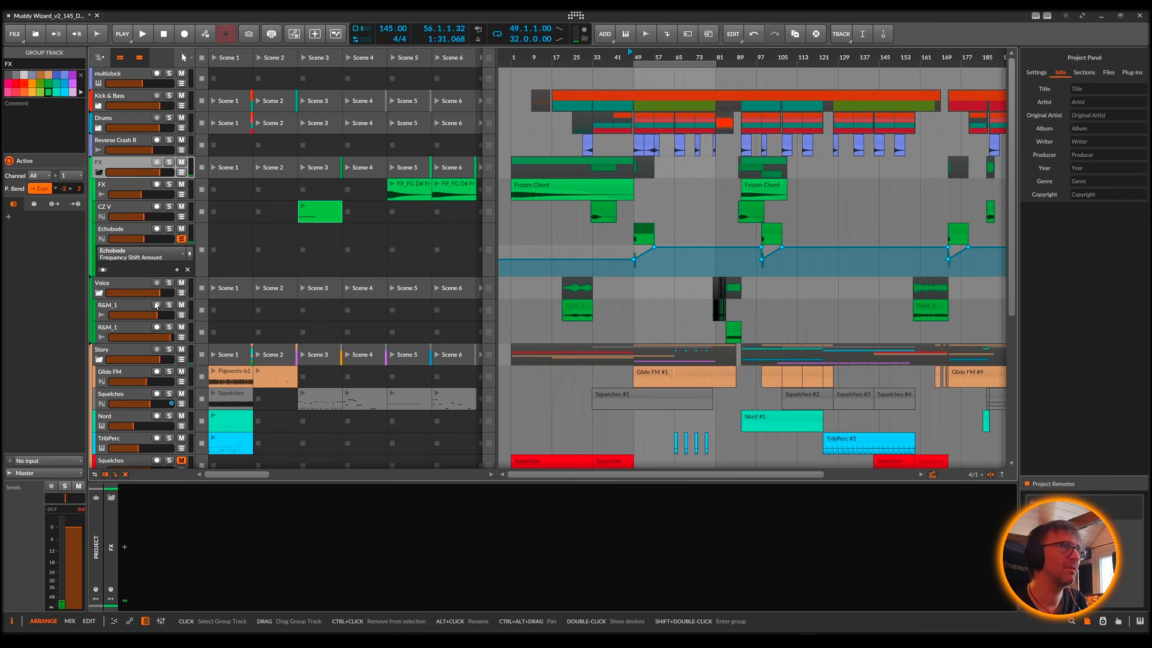
Step: Collapse the FX group's tracks in the arranger and briefly play the mix
{"action": "left_click", "coordinate": [111, 166], "text": "ctrl"}
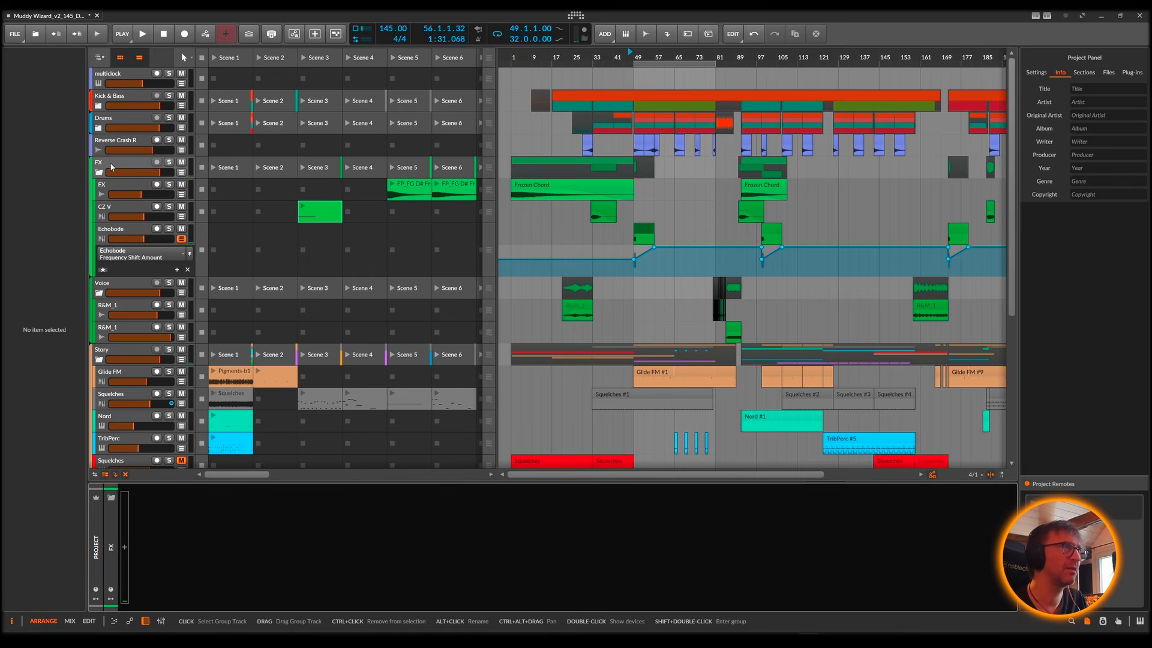
{"action": "left_click", "coordinate": [99, 172]}
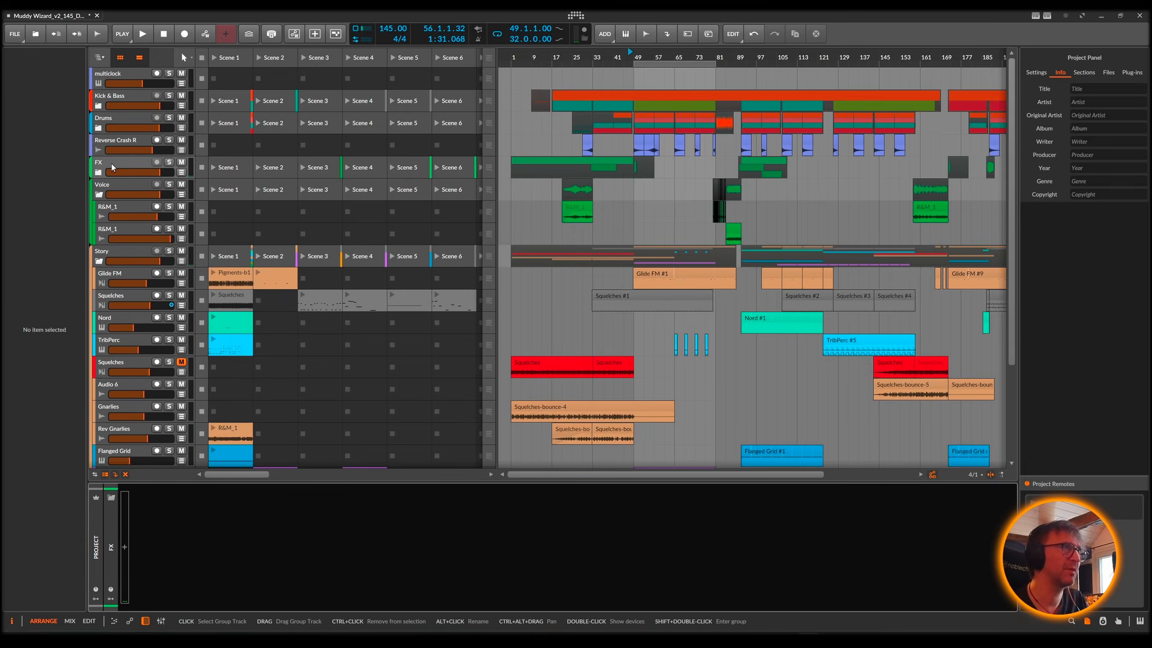
{"action": "key", "text": "space"}
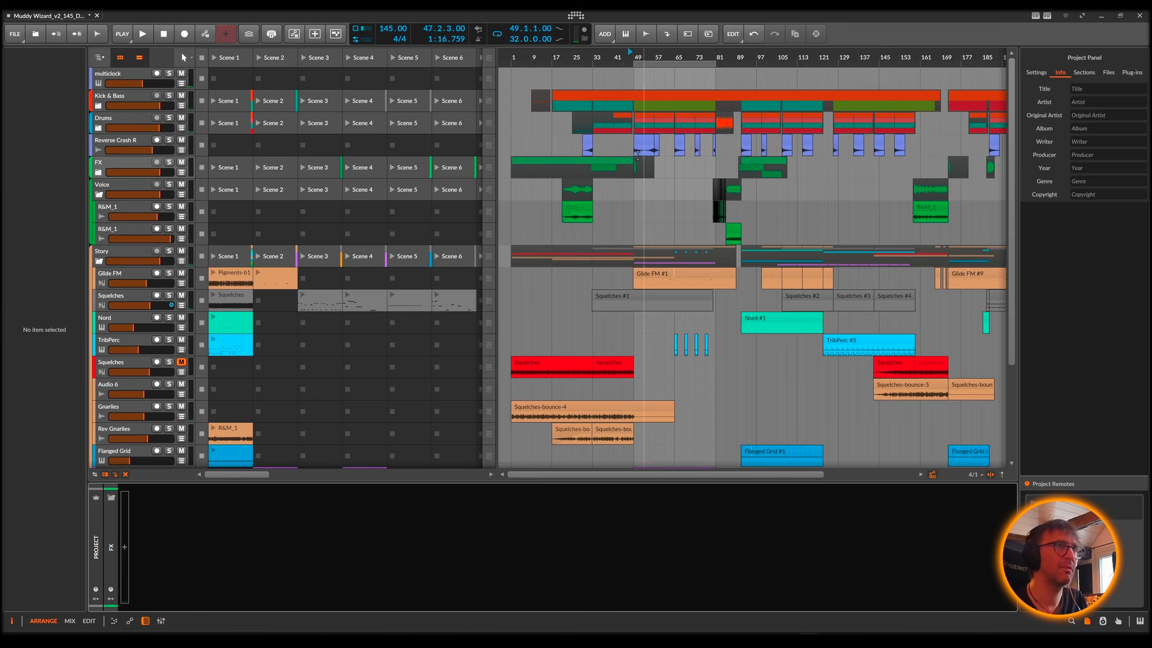
Step: Try an EQ+ with a low cut at 114 Hz on the FX group during playback, and delete the device
{"action": "double_click", "coordinate": [187, 534]}
{"action": "type", "text": "eq"}
{"action": "double_click", "coordinate": [295, 119]}
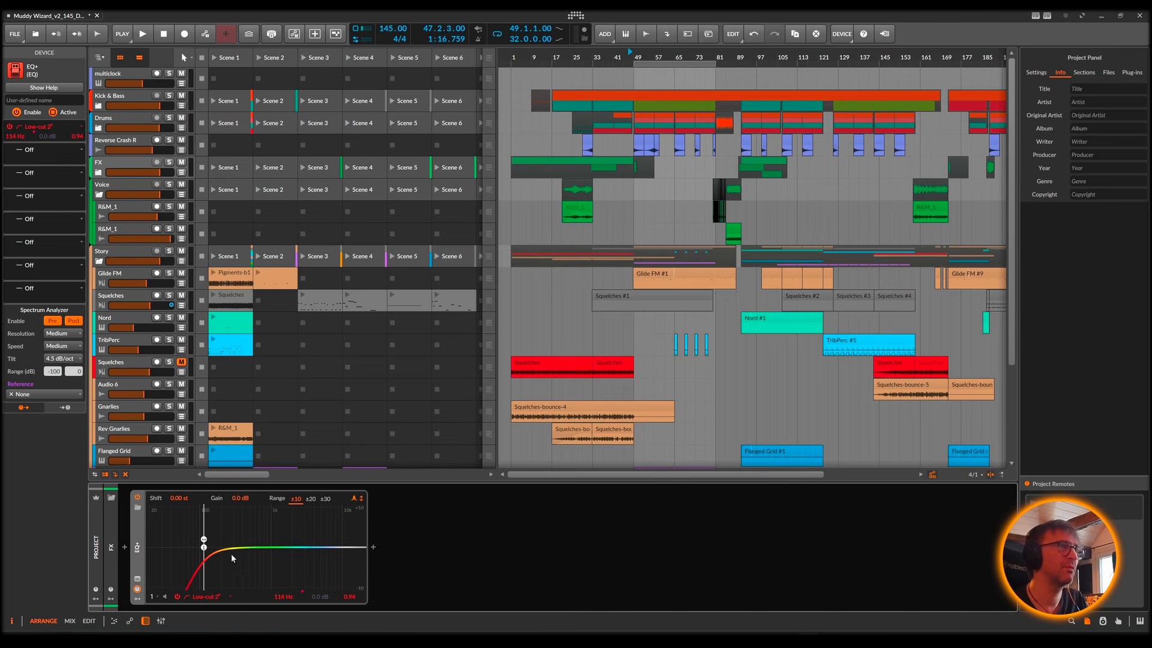
{"action": "key", "text": "space"}
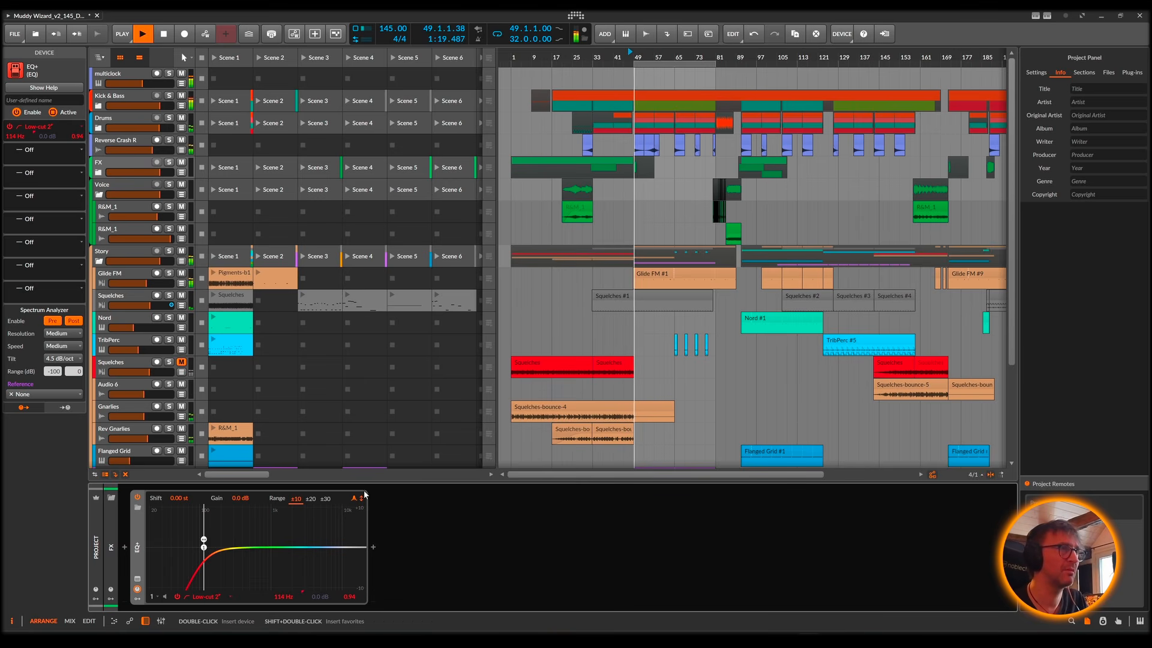
{"action": "key", "text": "space"}
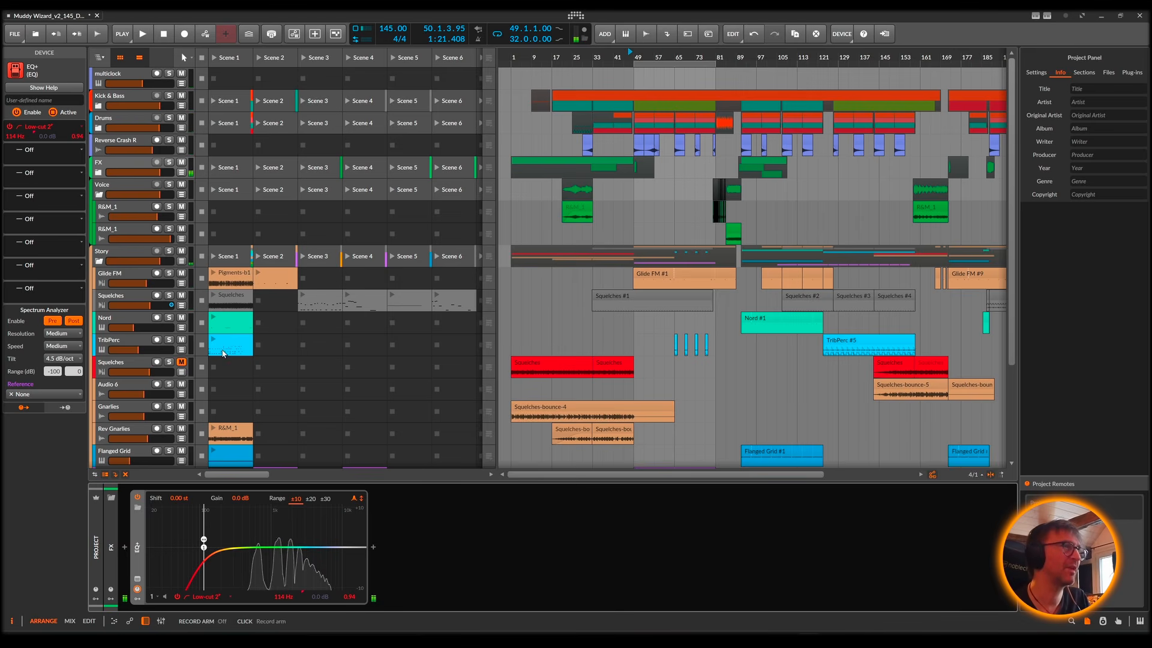
{"action": "key", "text": "Delete"}
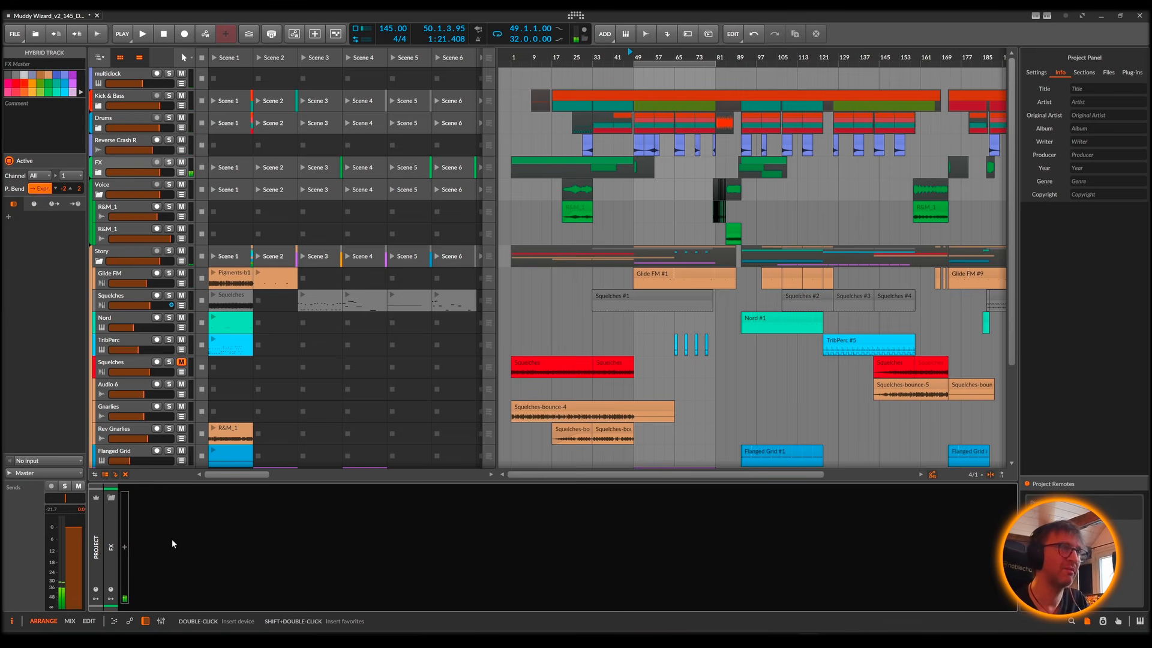
Step: Mute and unmute the FX group, and solo the first R&M_1 track in the Voice group
{"action": "left_click", "coordinate": [182, 163]}
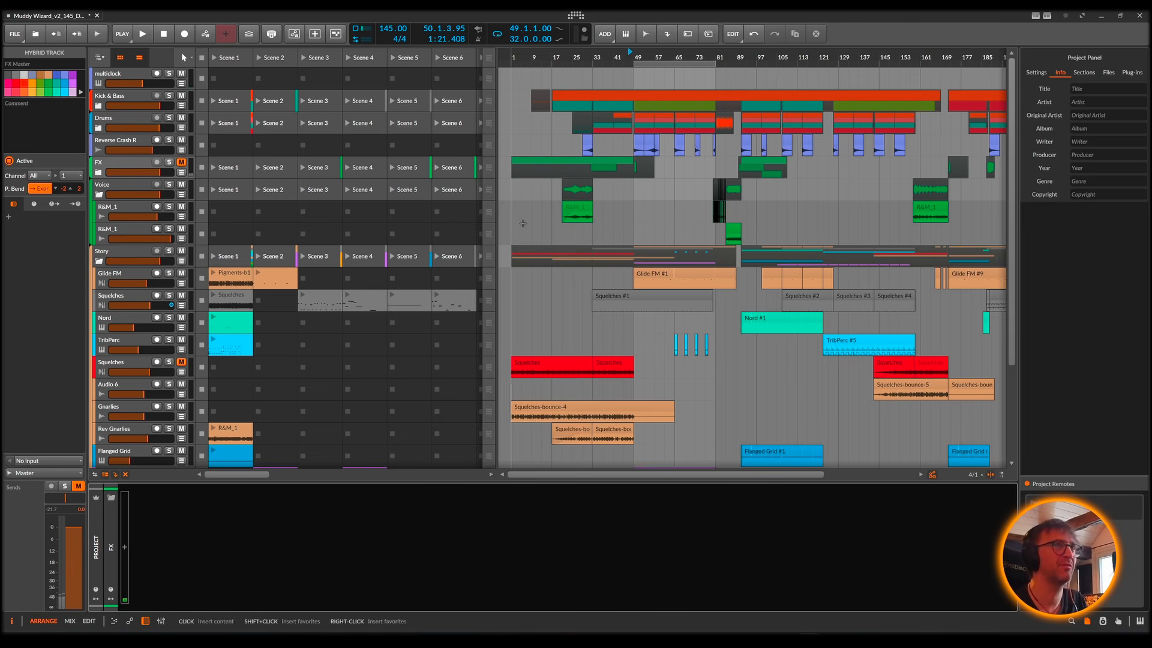
{"action": "left_click_drag", "start_coordinate": [569, 58], "coordinate": [553, 122]}
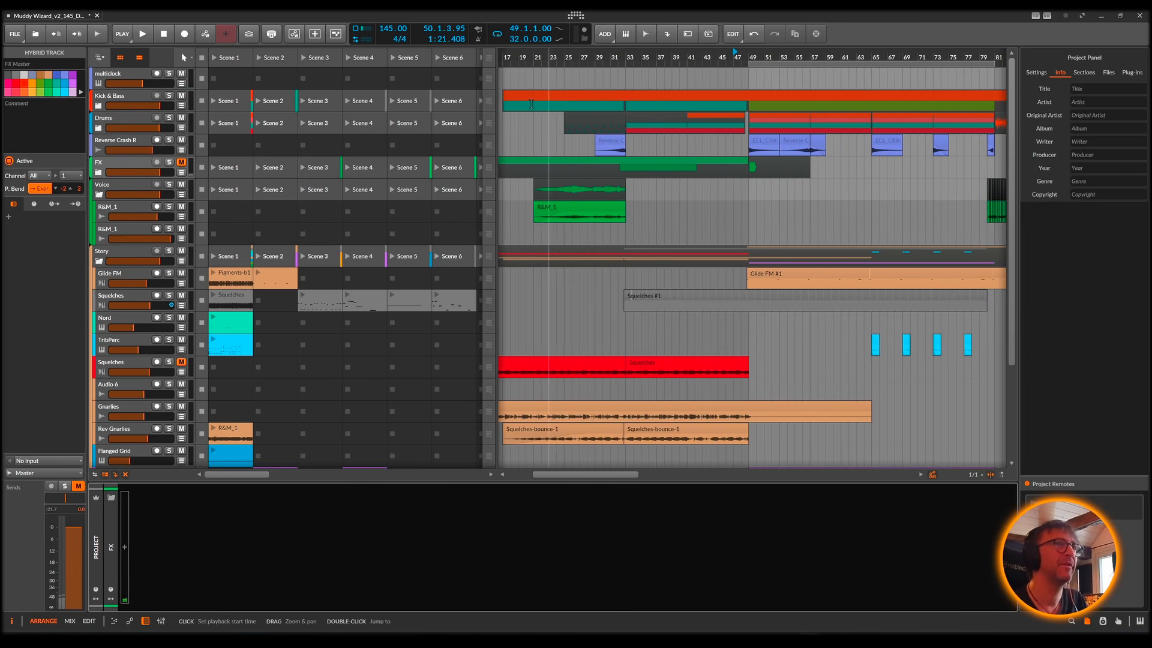
{"action": "left_click", "coordinate": [123, 204]}
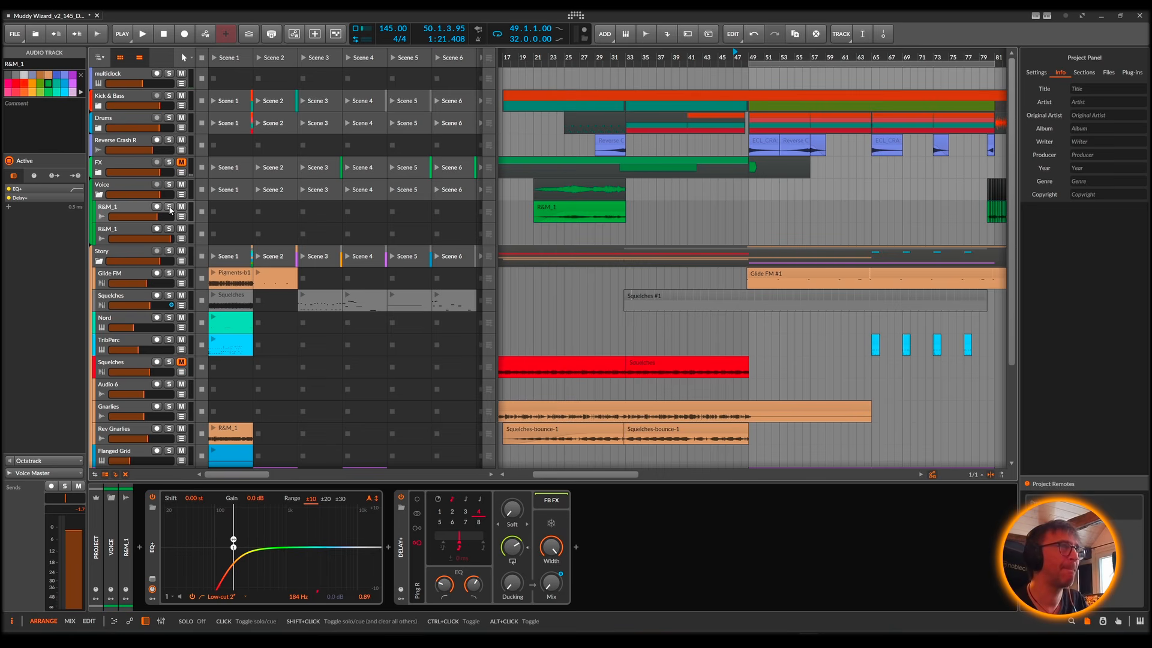
{"action": "left_click", "coordinate": [182, 164]}
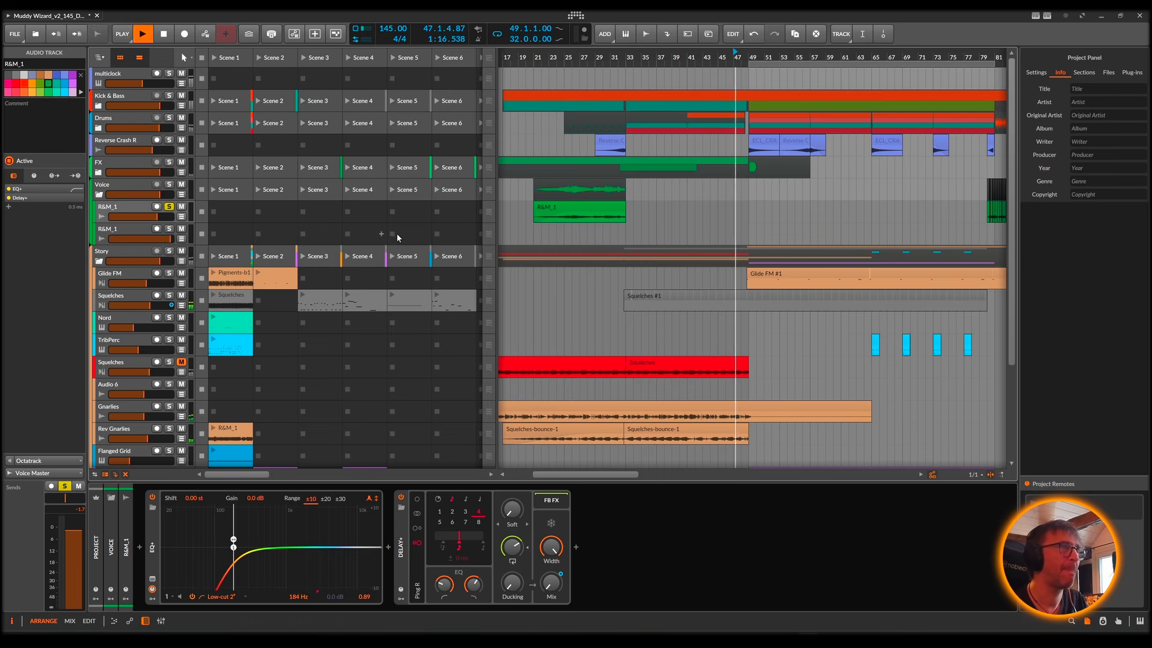
Step: Play the soloed R&M_1 clip from bar 21 and open its full waveform in the audio editor
{"action": "left_click", "coordinate": [586, 215]}
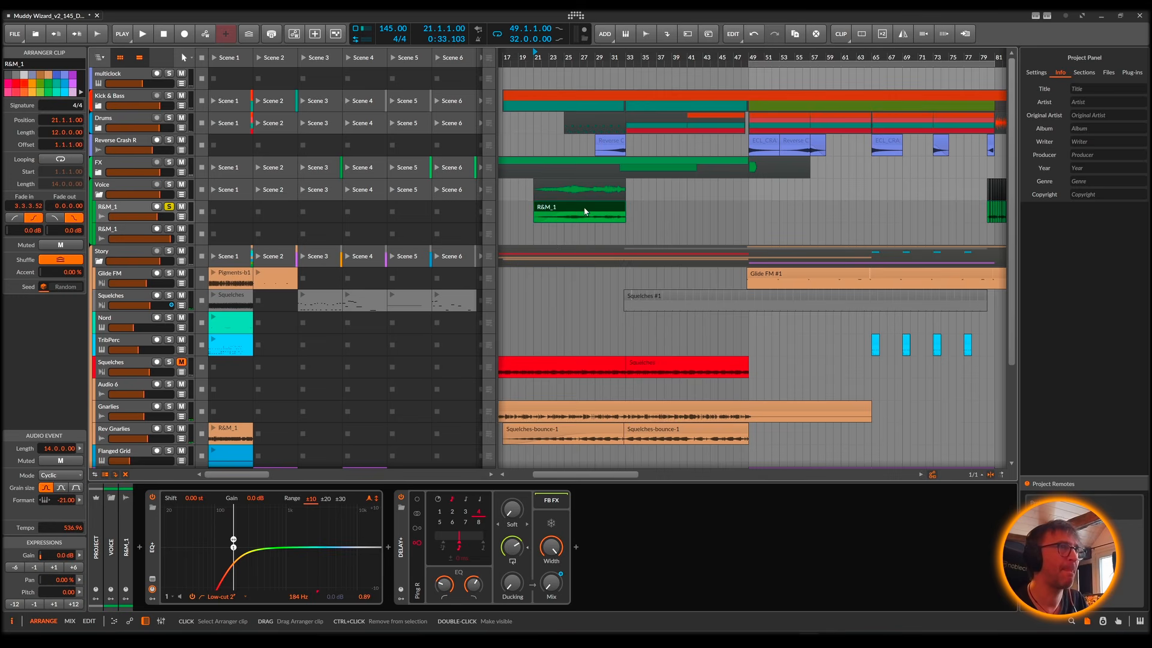
{"action": "key", "text": "space"}
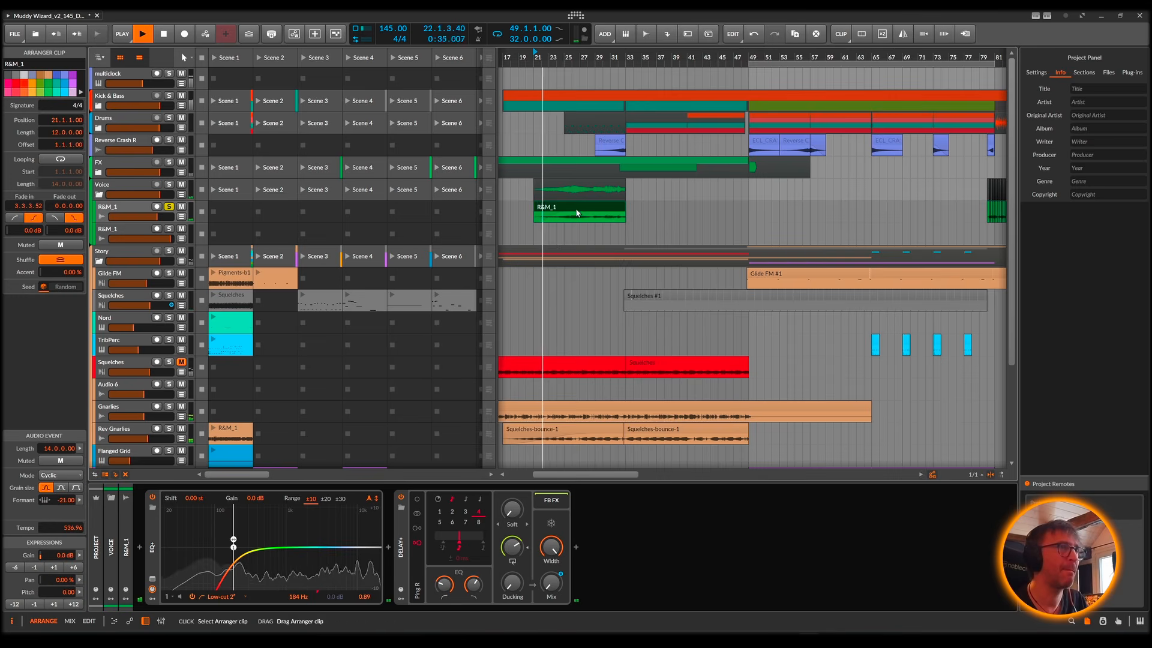
{"action": "double_click", "coordinate": [574, 215]}
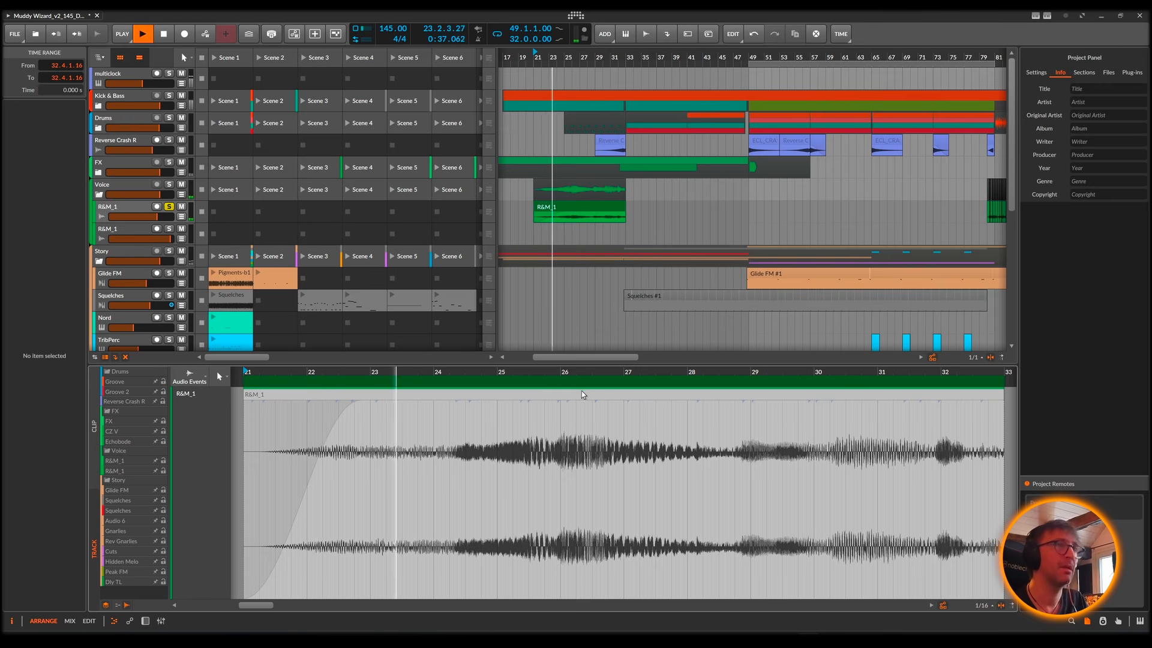
{"action": "left_click_drag", "start_coordinate": [560, 372], "coordinate": [522, 327]}
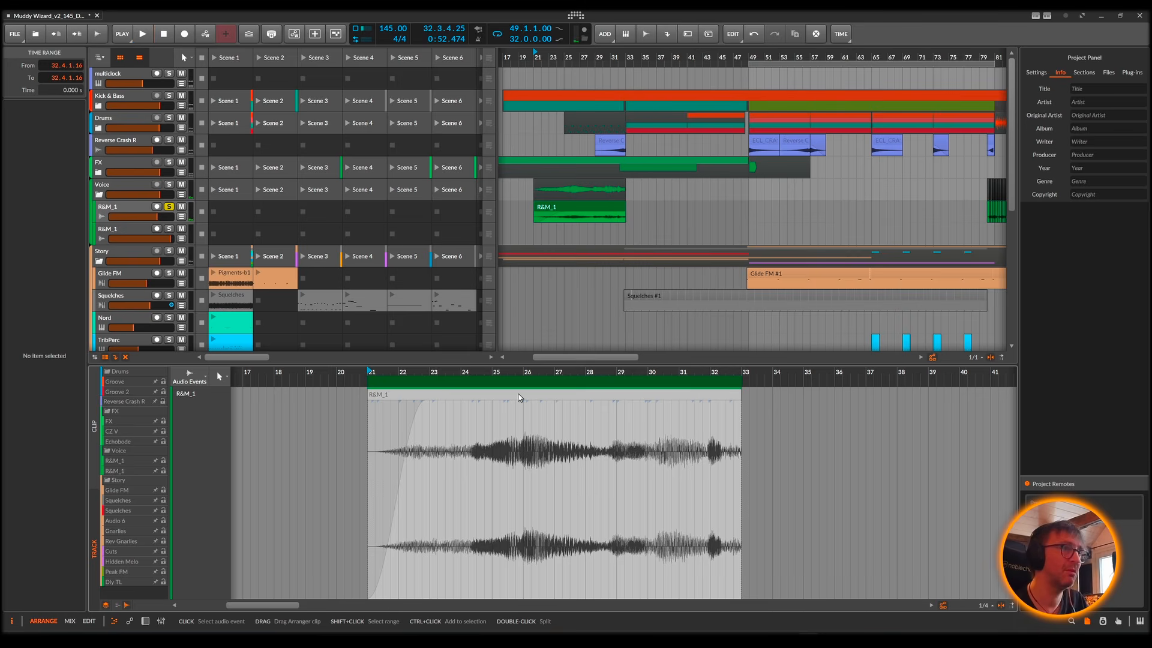
Step: Audition the R&M_1 audio event with its stretch mode set to Raw, stop playback, and undo the mode change
{"action": "right_click", "coordinate": [512, 396]}
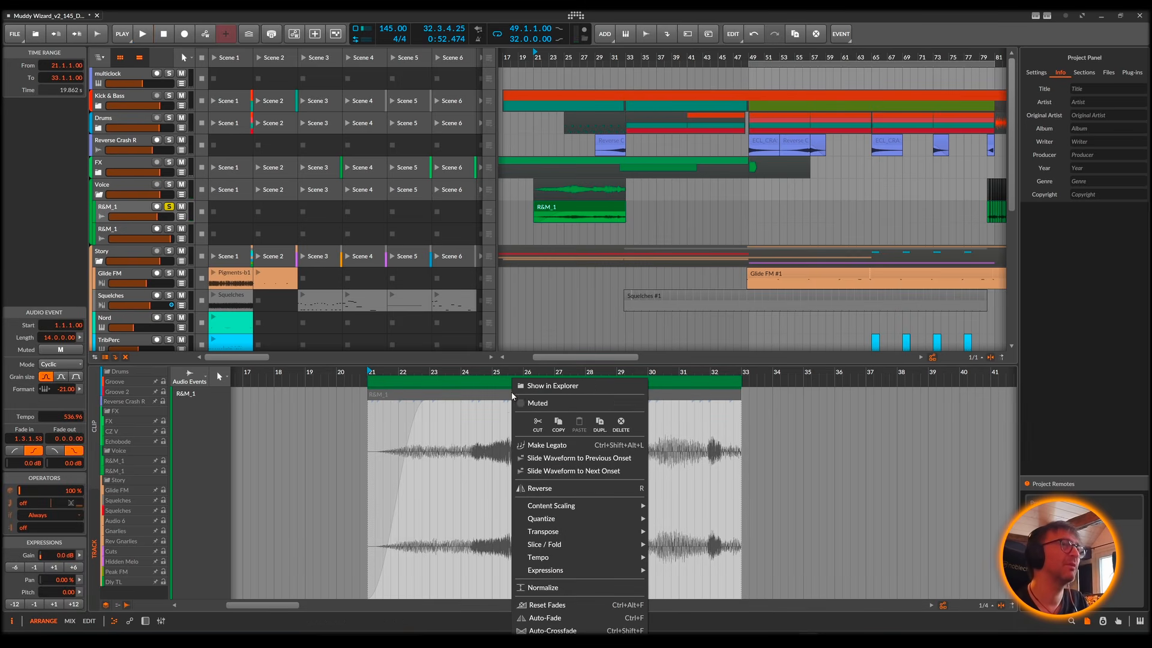
{"action": "left_click", "coordinate": [458, 397]}
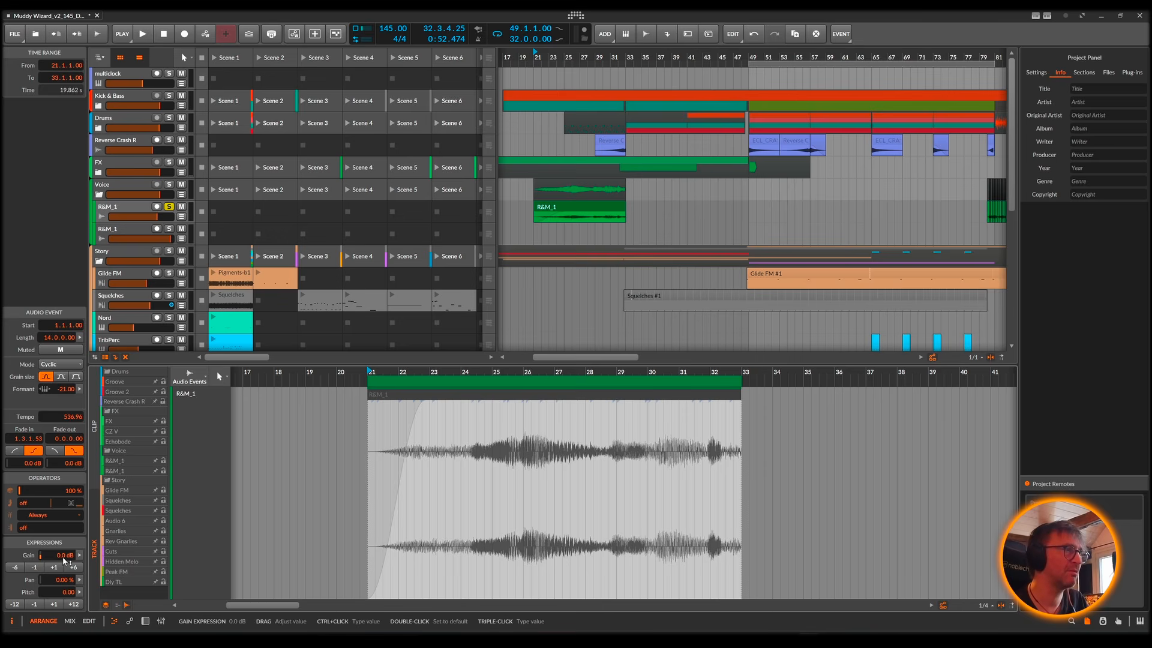
{"action": "left_click", "coordinate": [60, 364]}
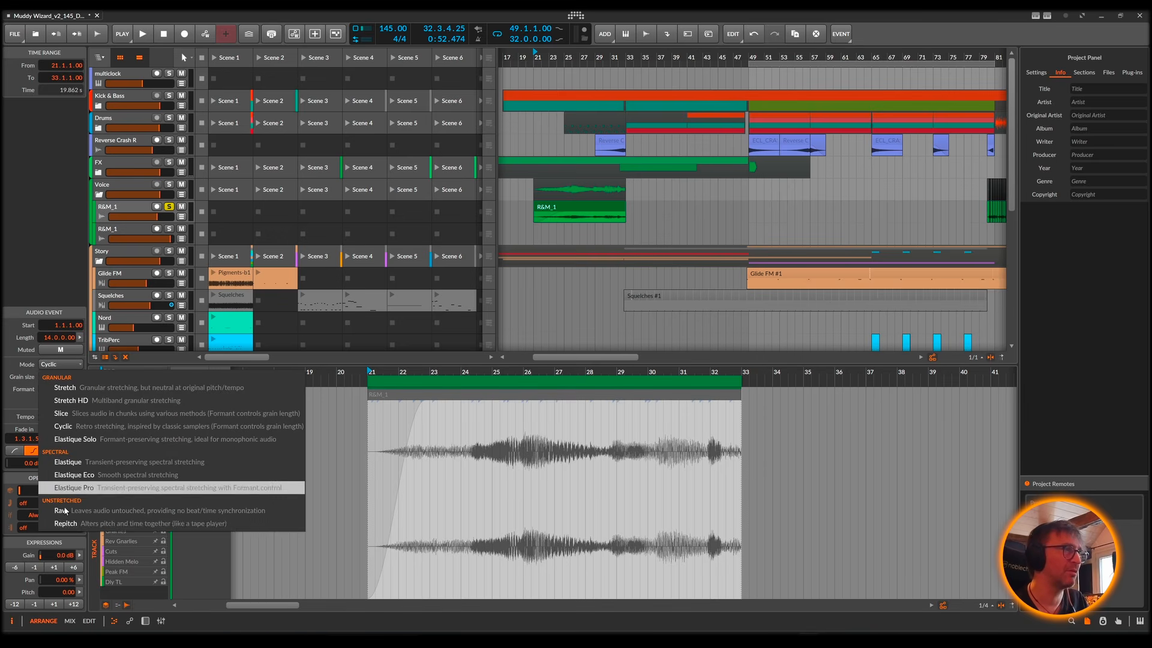
{"action": "left_click", "coordinate": [80, 511]}
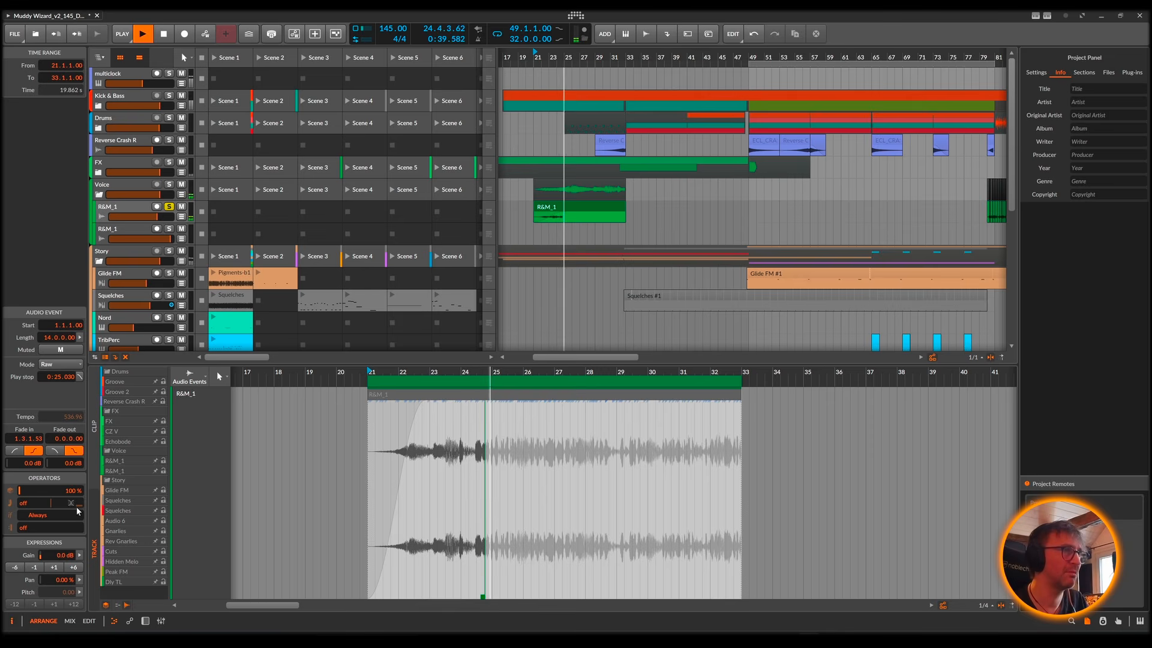
{"action": "key", "text": "space"}
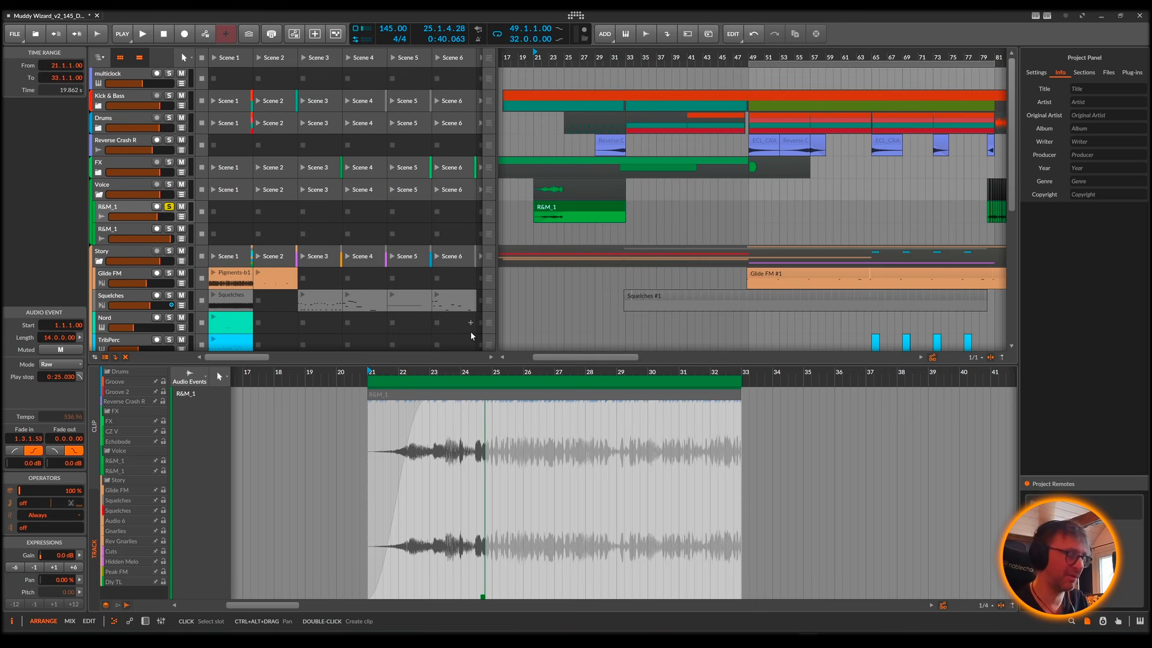
{"action": "key", "text": "ctrl+z"}
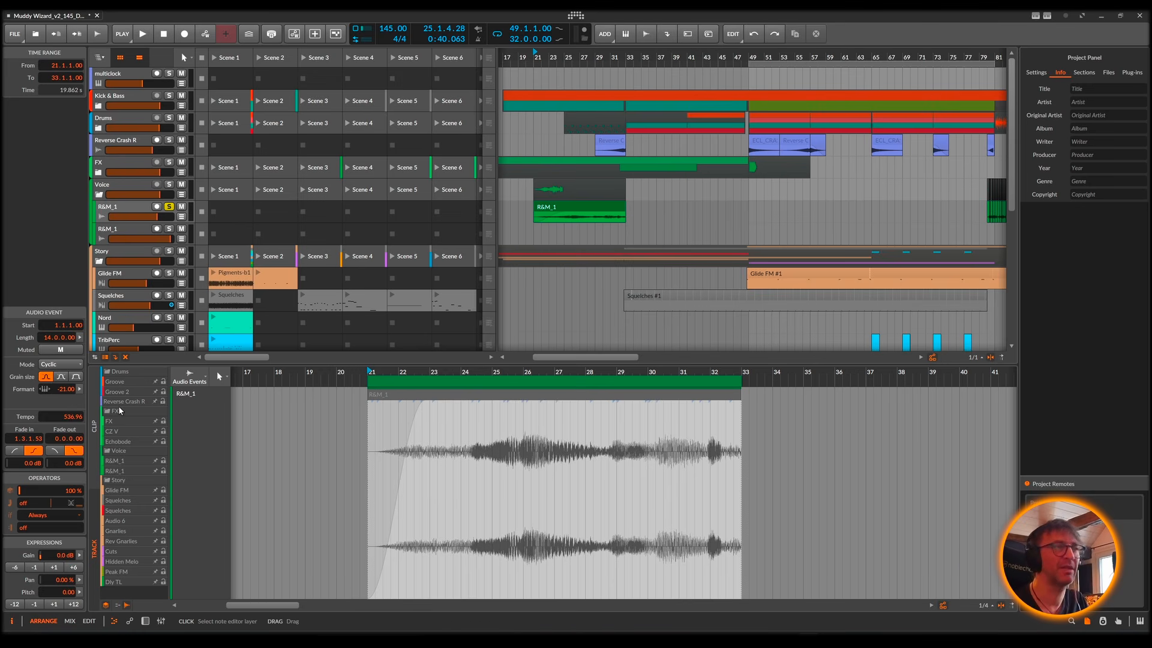
Step: Play the R&M_1 clip in Cyclic mode with Kick & Bass also soloed, and stop playback with the clip selected
{"action": "key", "text": "space"}
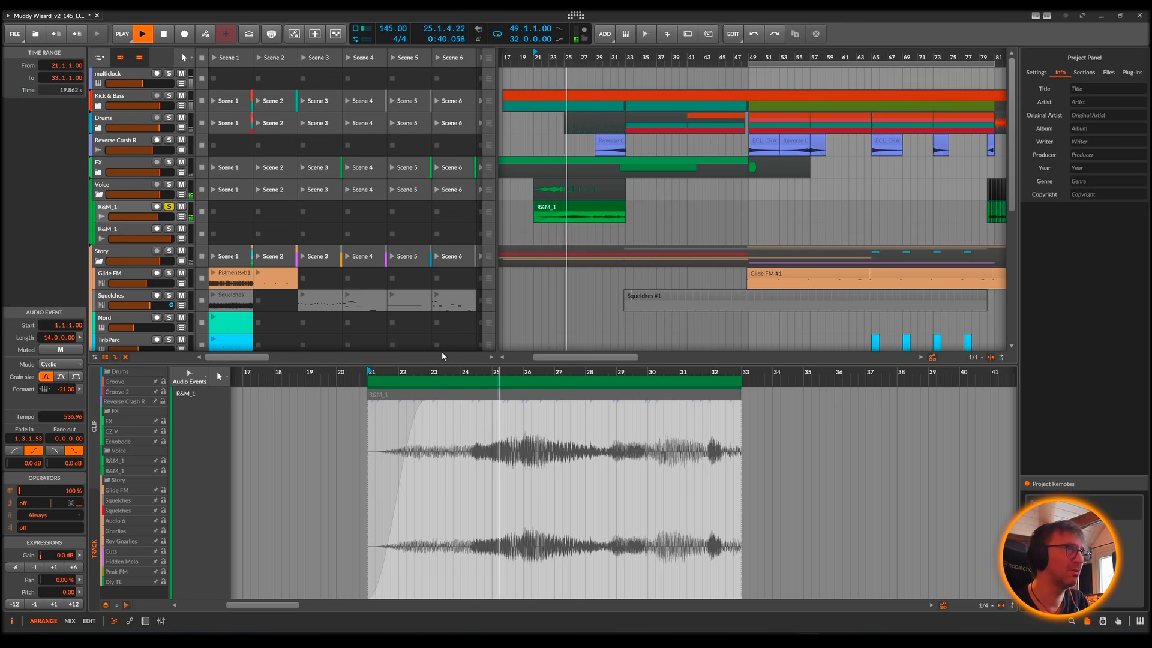
{"action": "left_click", "coordinate": [168, 95]}
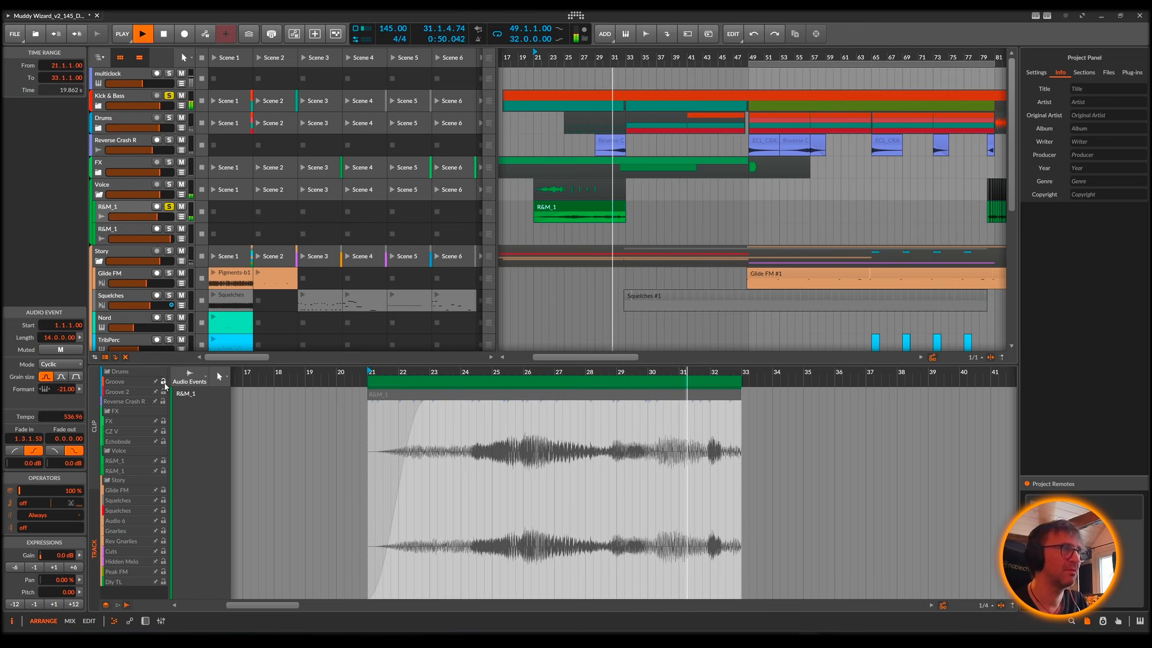
{"action": "left_click", "coordinate": [576, 211]}
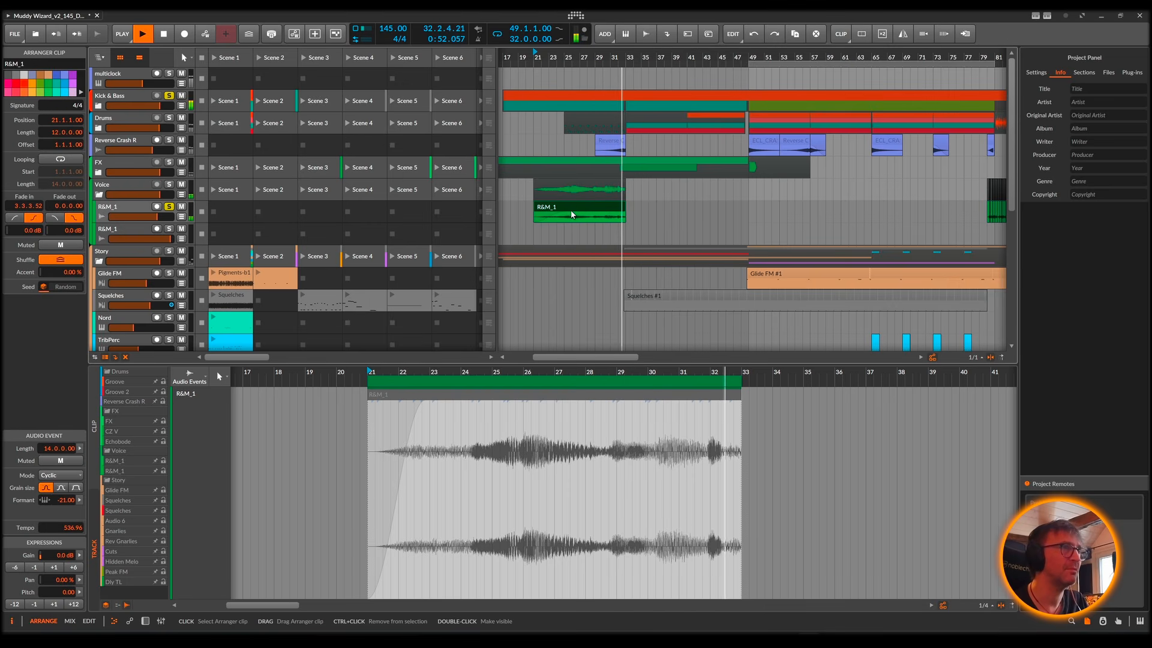
{"action": "key", "text": "space"}
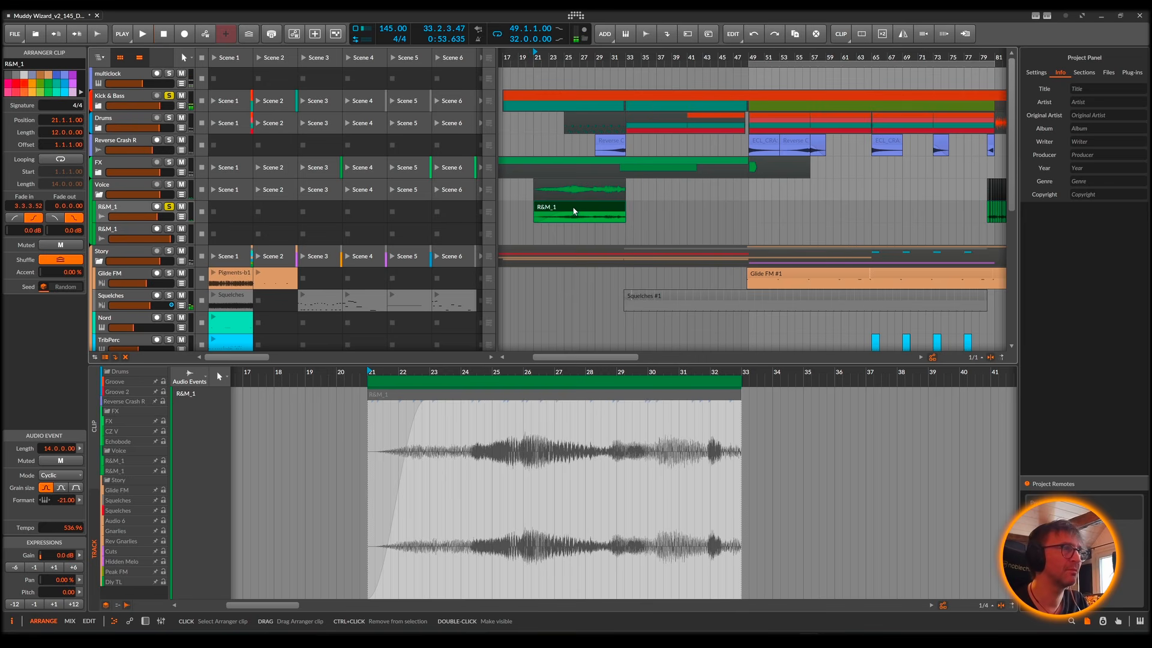
Step: Show the R&M_1 clip's single-track editing layers, and view its stretch markers and onsets
{"action": "left_click", "coordinate": [106, 605]}
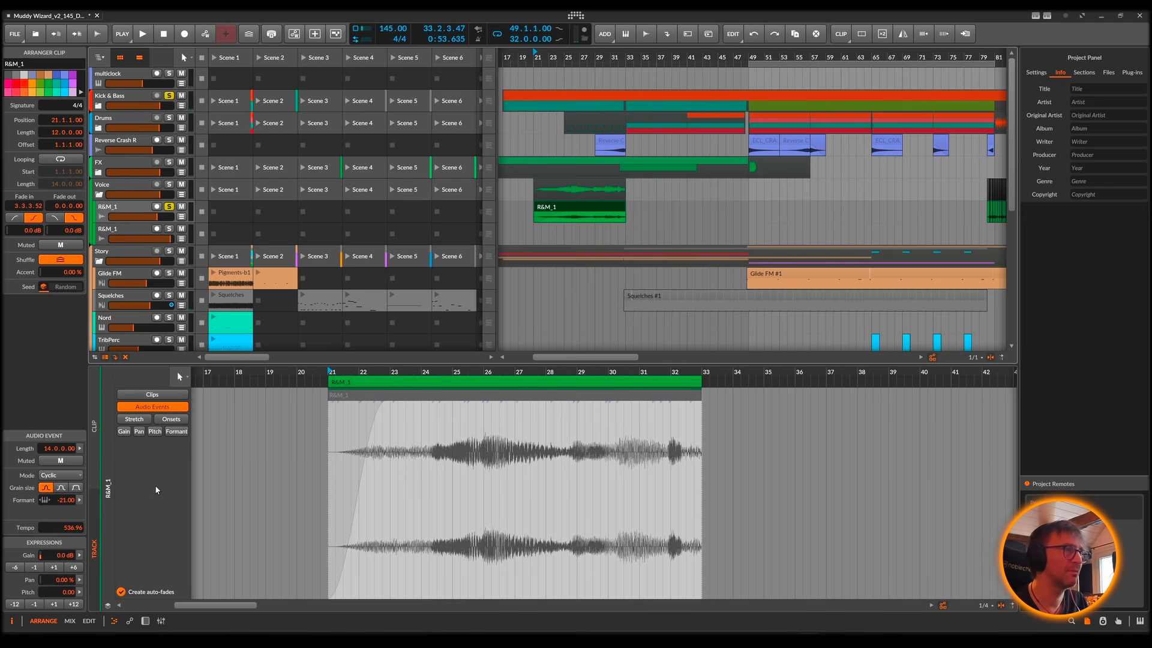
{"action": "left_click", "coordinate": [136, 421]}
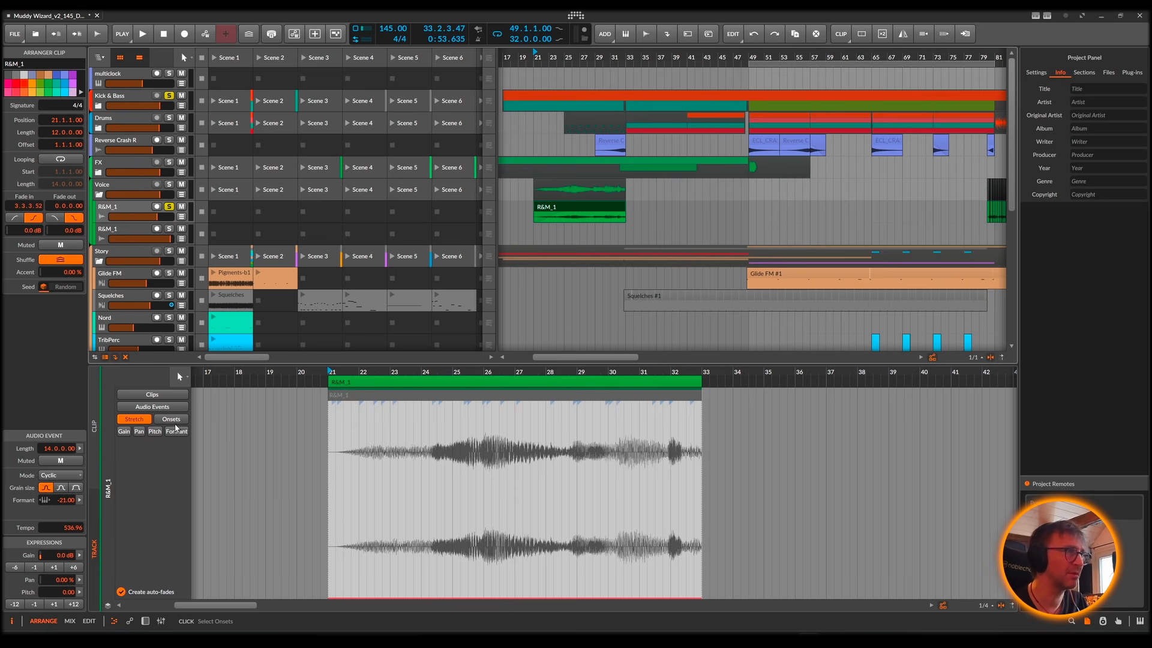
{"action": "left_click", "coordinate": [173, 420]}
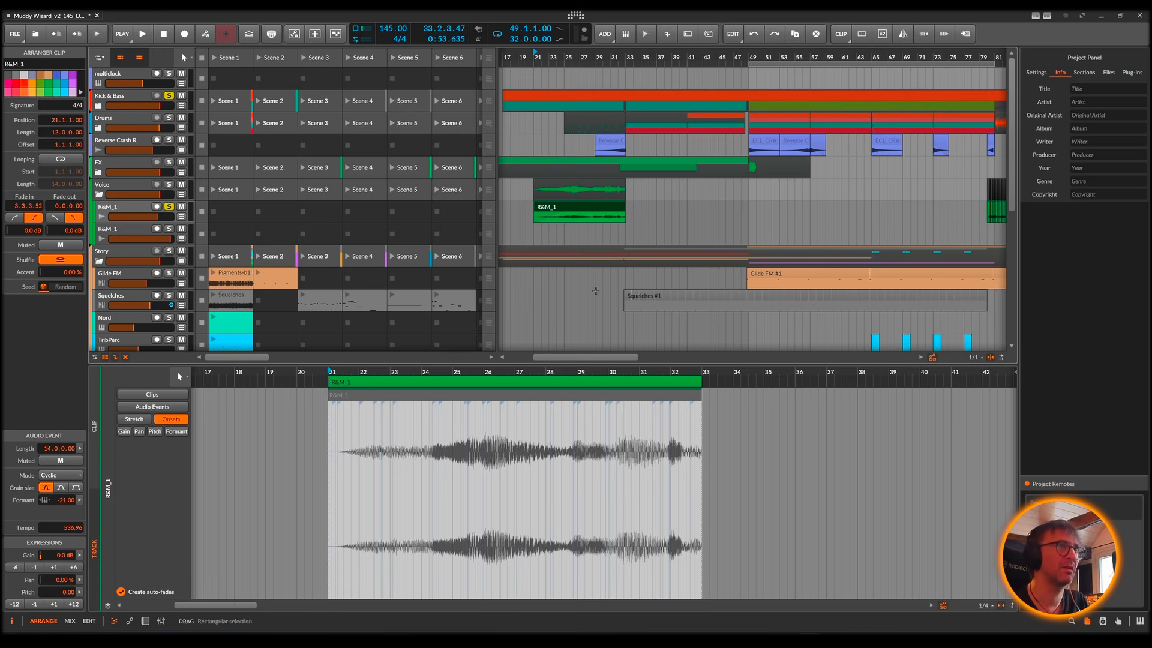
Step: Turn off the transport loop and play the sliced R&M_1 section from bar 80 with Kick & Bass soloed
{"action": "scroll", "coordinate": [704, 218], "scroll_direction": "right", "scroll_amount": 5}
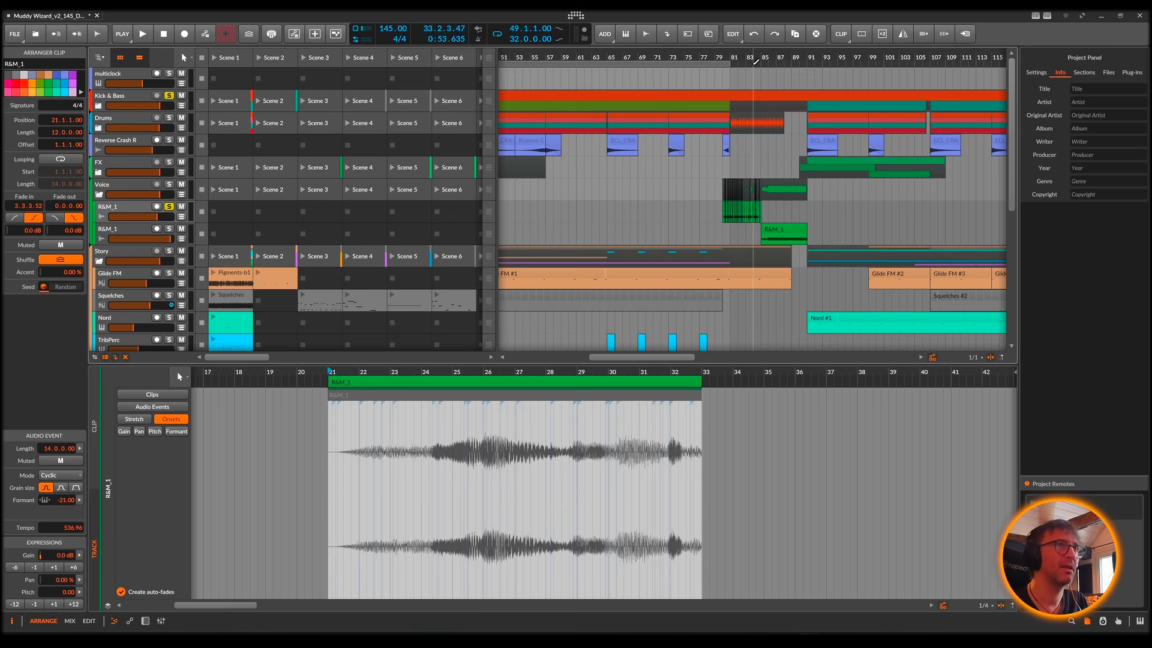
{"action": "left_click_drag", "start_coordinate": [754, 58], "coordinate": [768, 129]}
{"action": "left_click", "coordinate": [512, 57]}
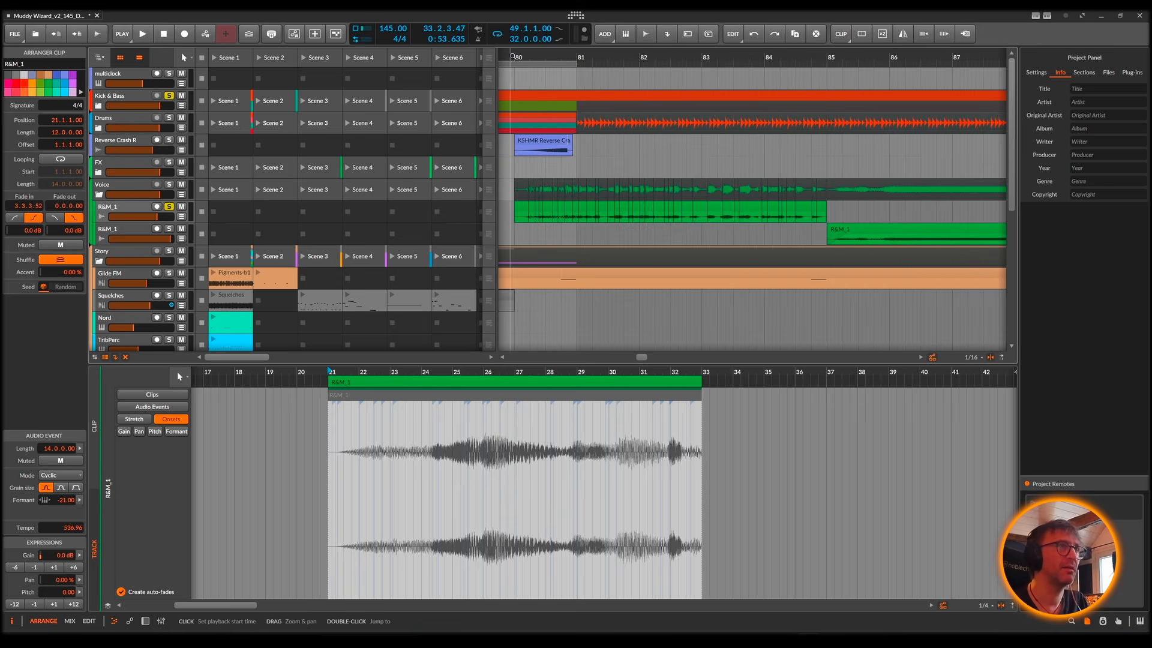
{"action": "key", "text": "space"}
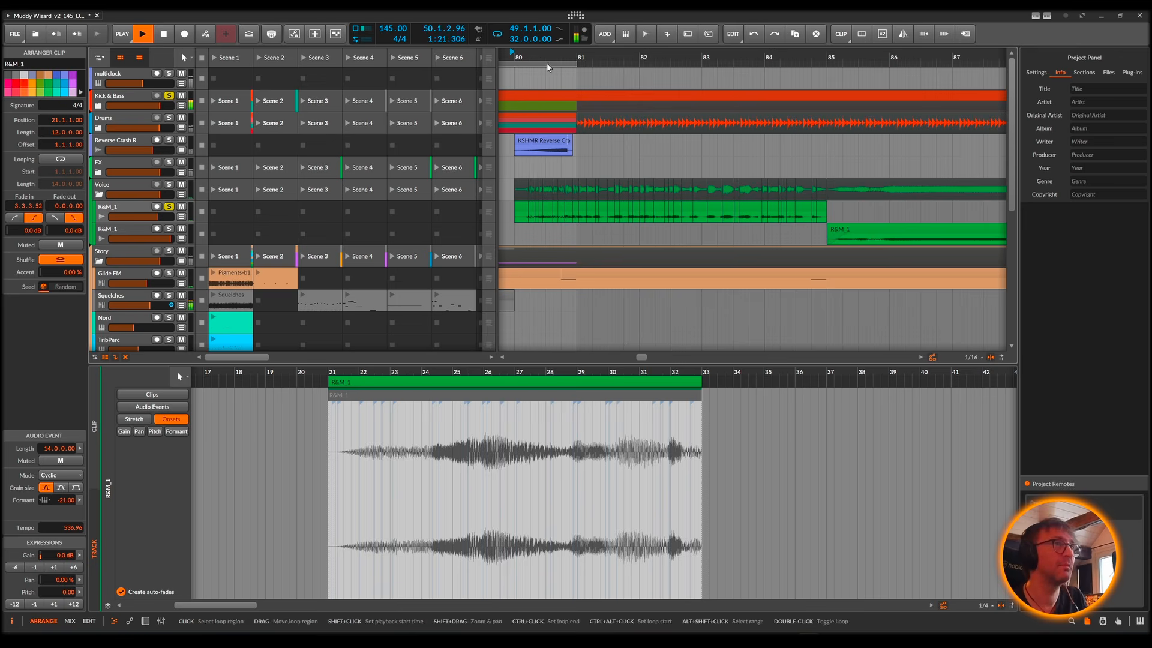
{"action": "left_click", "coordinate": [498, 35]}
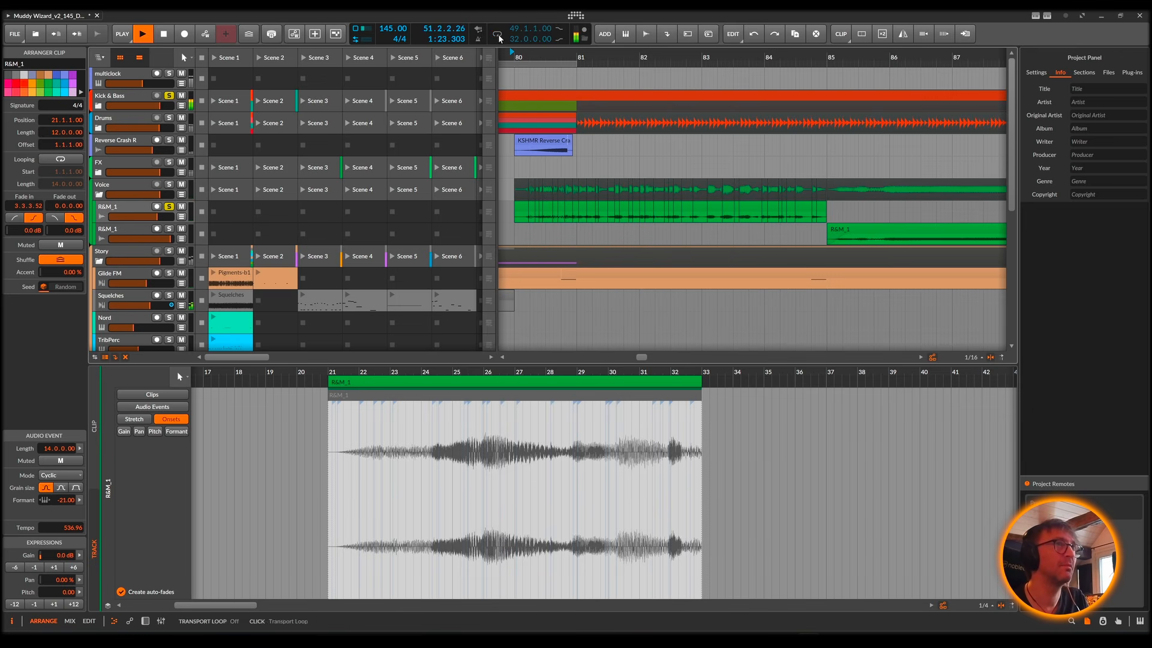
{"action": "left_click", "coordinate": [522, 56]}
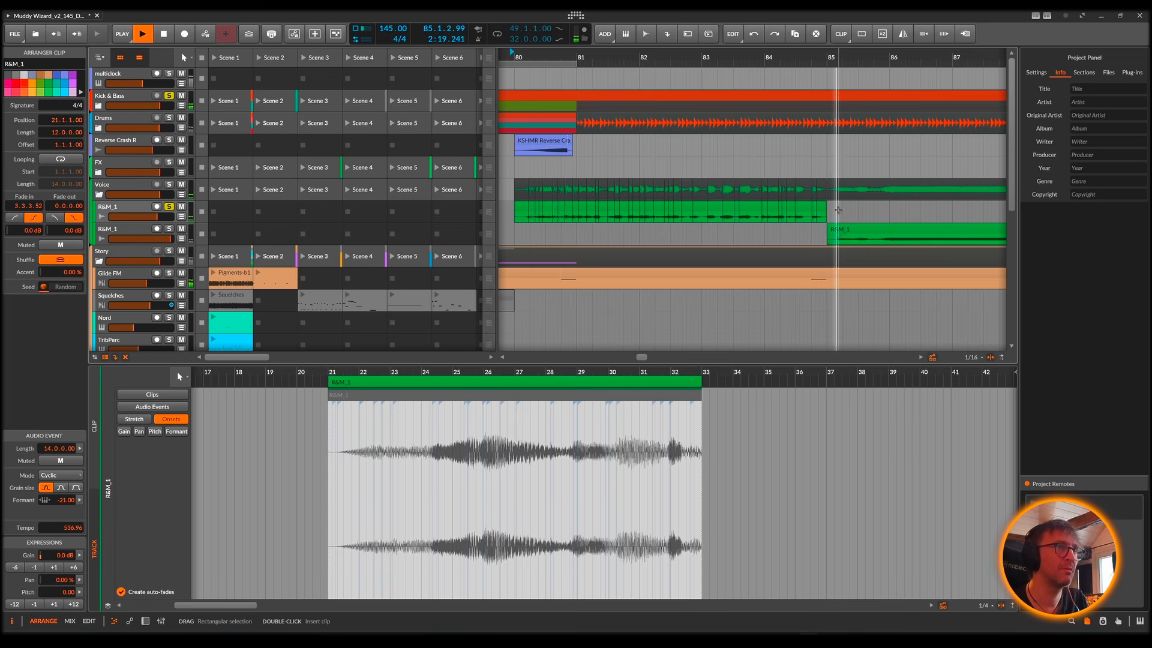
Step: Select the R&M_1 slices between bars 81 and 85, and open the slice near 83.3 in the audio editor
{"action": "left_click_drag", "start_coordinate": [832, 210], "coordinate": [602, 211]}
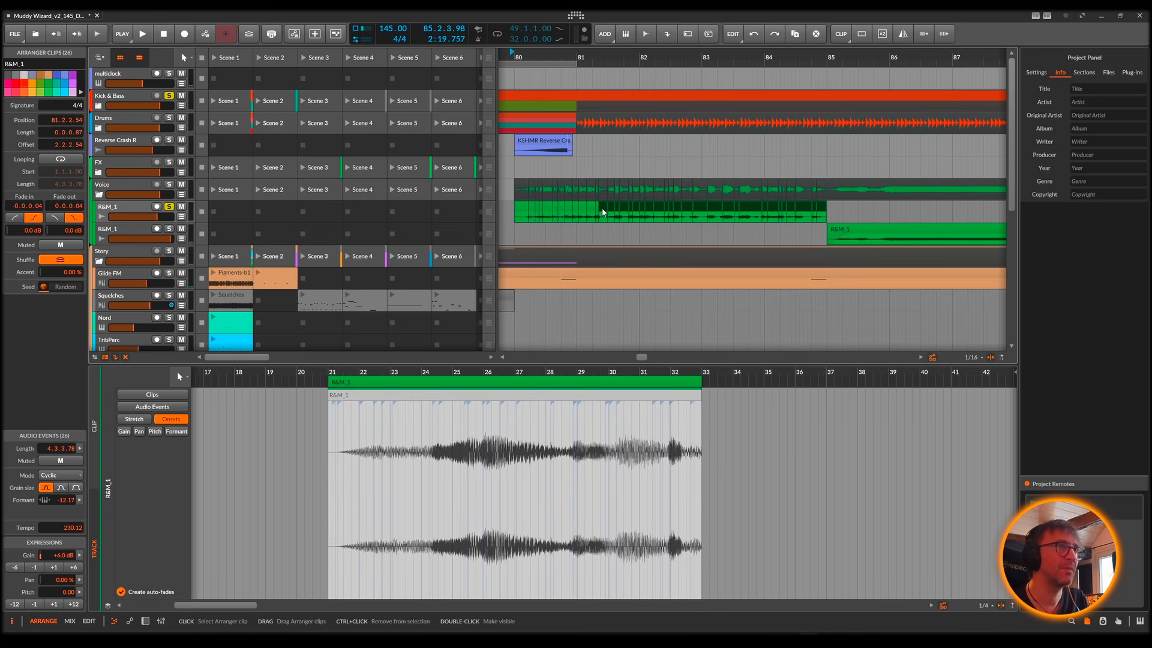
{"action": "double_click", "coordinate": [754, 209]}
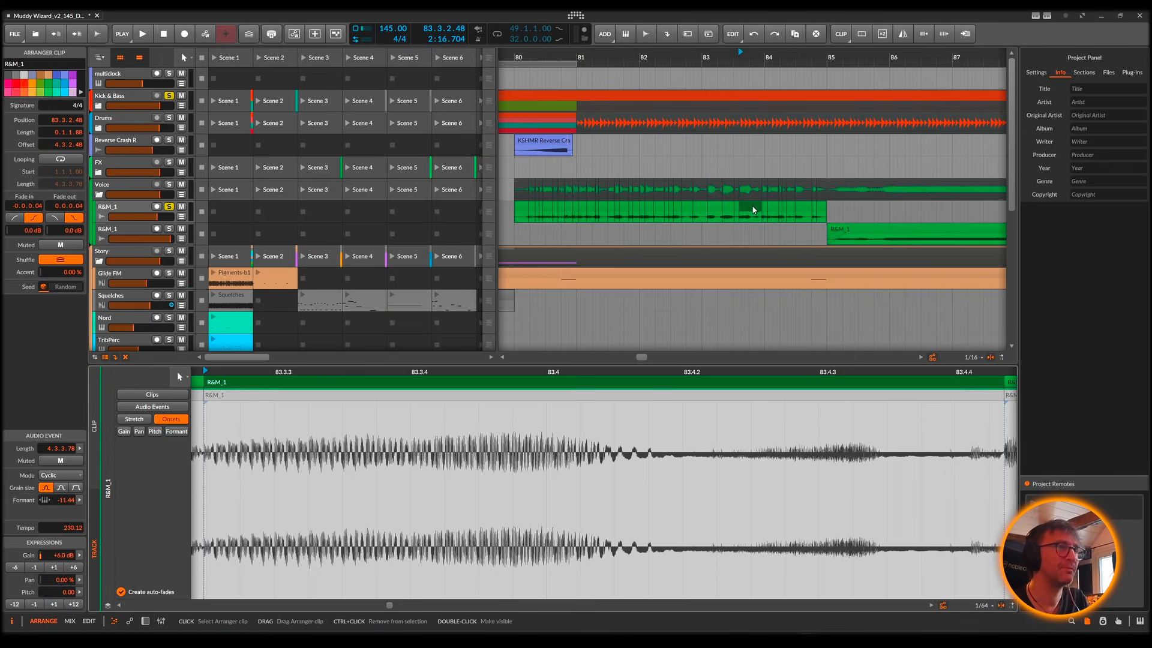
Step: Select all R&M_1 slices between bars 80 and 85, and inspect individual slices around bars 82 and 83 in the audio editor
{"action": "left_click_drag", "start_coordinate": [841, 204], "coordinate": [595, 204]}
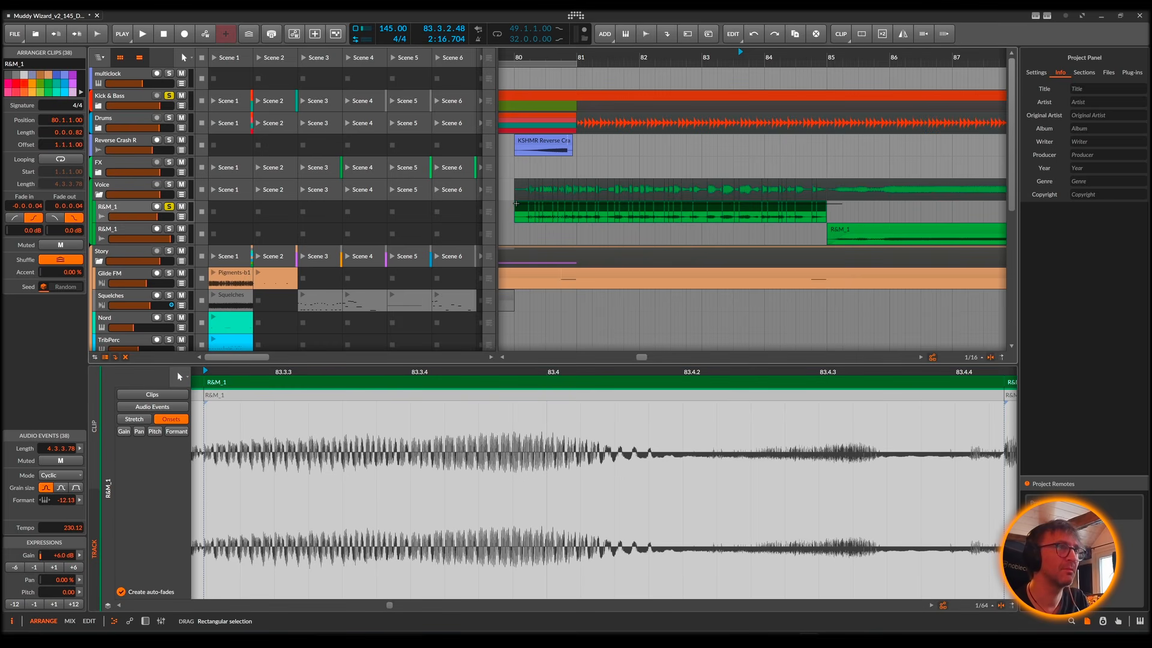
{"action": "left_click_drag", "start_coordinate": [516, 204], "coordinate": [516, 204]}
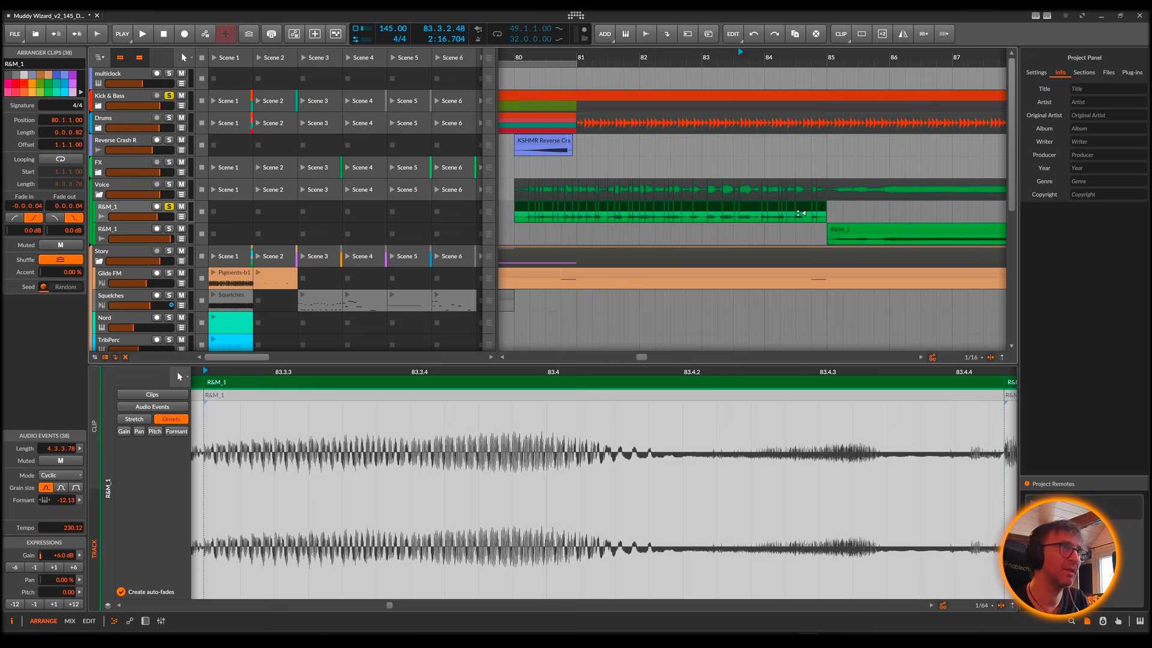
{"action": "left_click", "coordinate": [699, 208]}
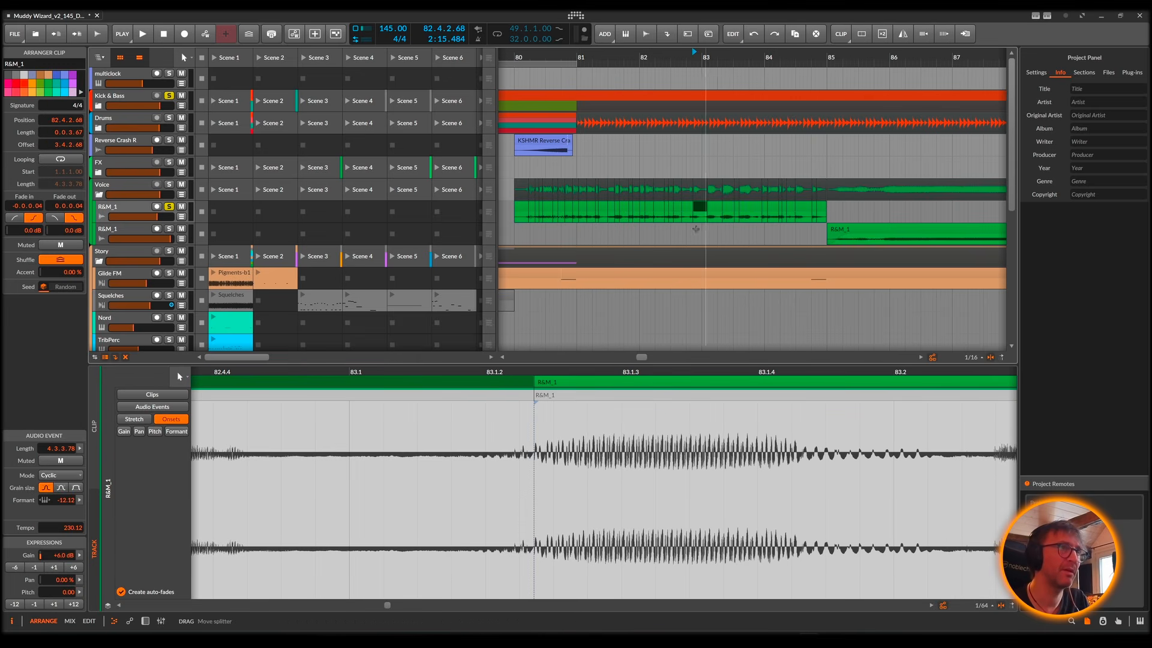
{"action": "left_click", "coordinate": [675, 209]}
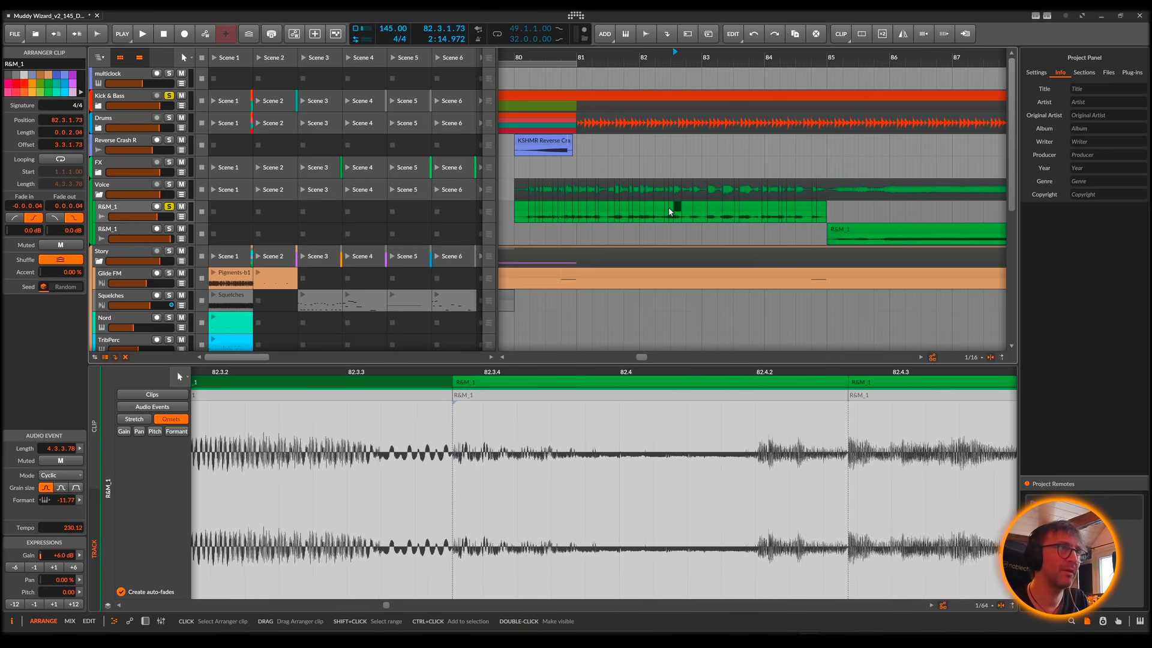
{"action": "left_click", "coordinate": [670, 210]}
{"action": "left_click_drag", "start_coordinate": [584, 373], "coordinate": [589, 373]}
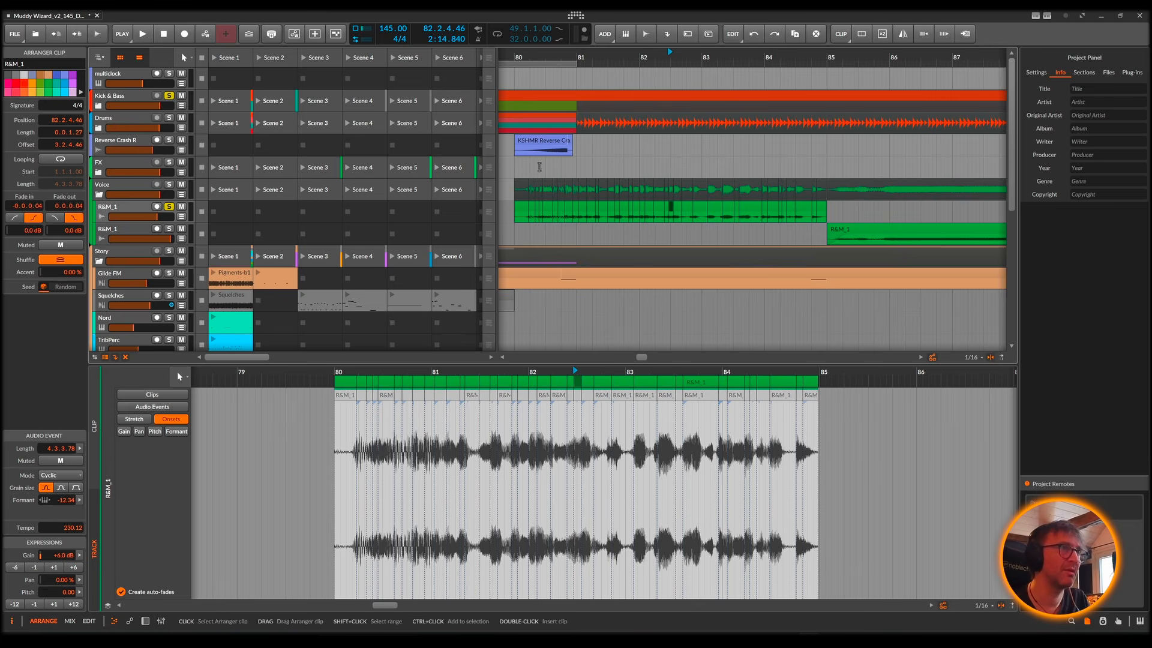
Step: Play the sliced R&M_1 section from bar 80.2 and show all of its slices selected in the audio editor
{"action": "left_click", "coordinate": [532, 164]}
{"action": "key", "text": "space"}
{"action": "key", "text": "space"}
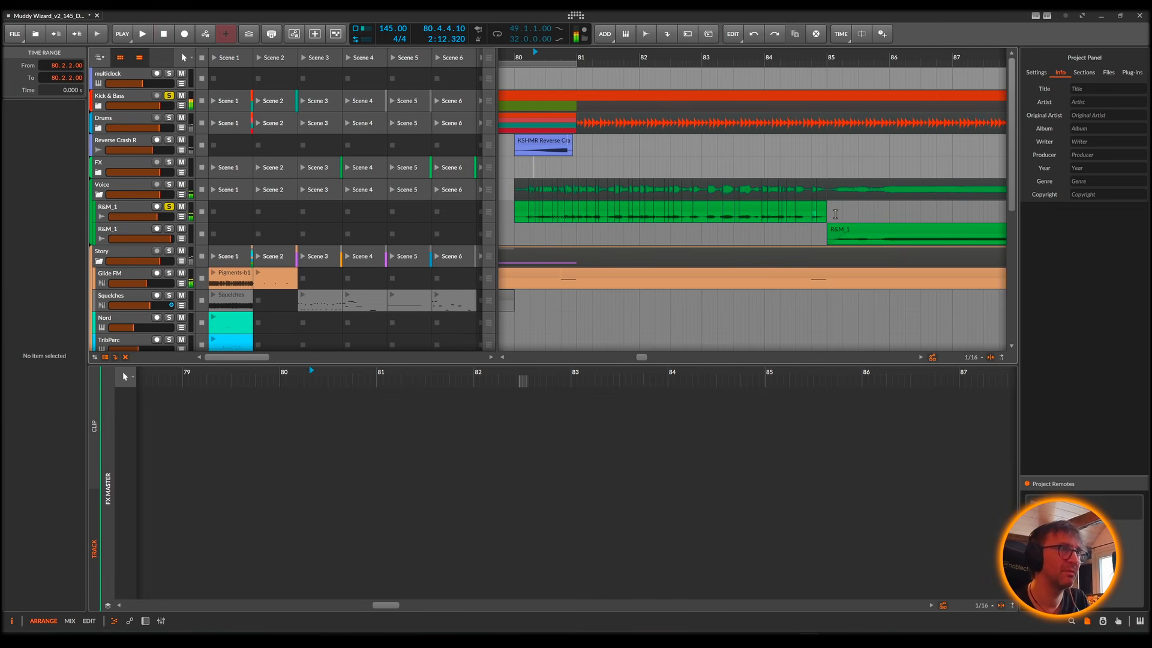
{"action": "left_click_drag", "start_coordinate": [838, 208], "coordinate": [502, 205]}
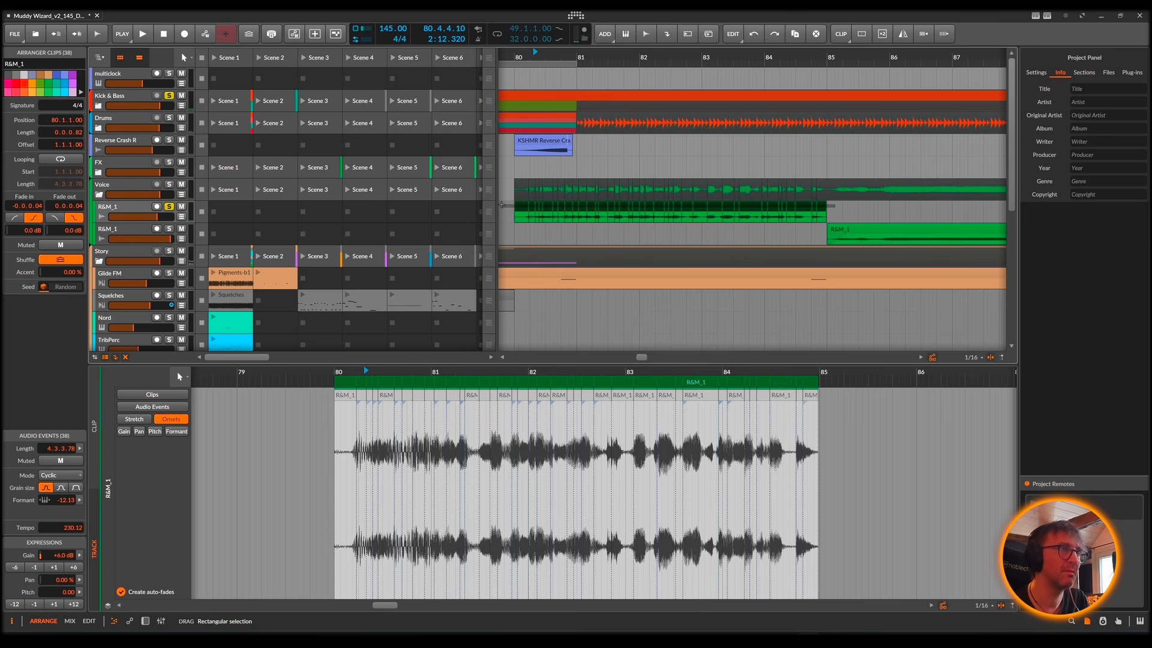
{"action": "key", "text": "space"}
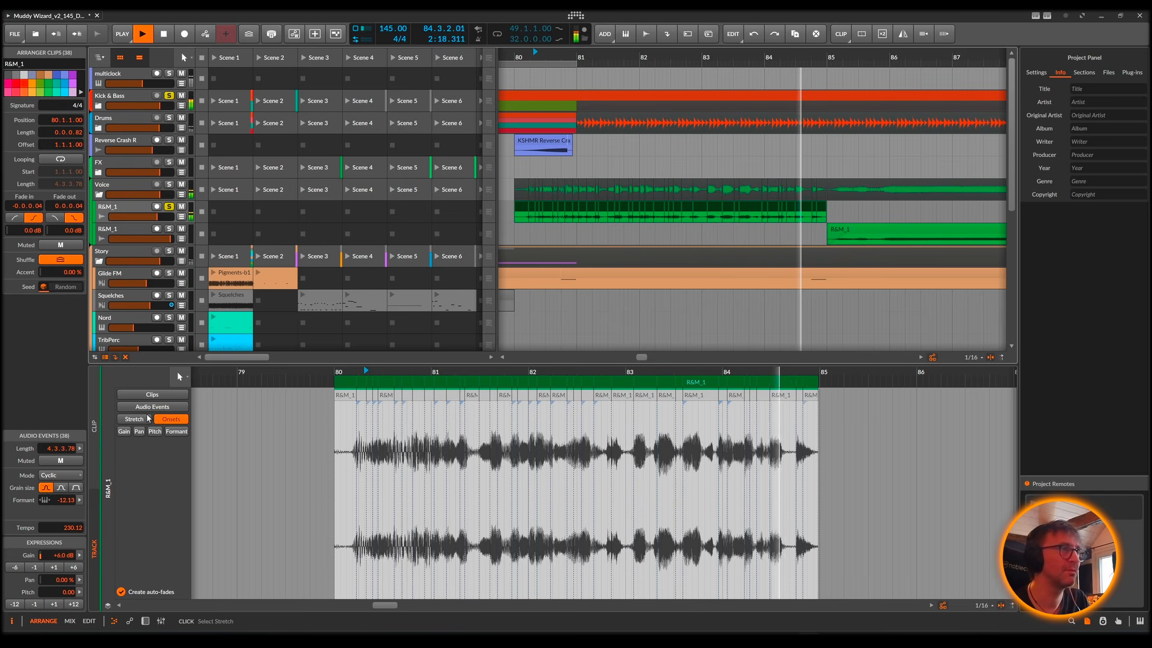
{"action": "key", "text": "space"}
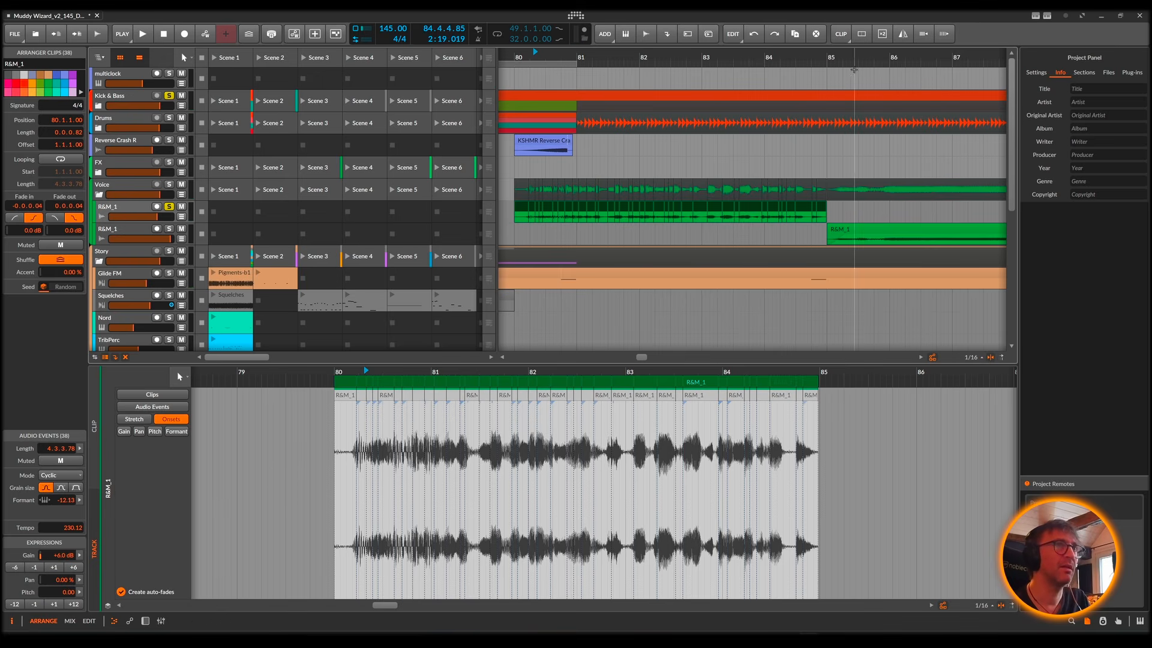
Step: Open the R&M_1 clip at bar 85, solo its track instead of the sliced one, and play it with Kick & Bass
{"action": "left_click_drag", "start_coordinate": [855, 59], "coordinate": [563, 101]}
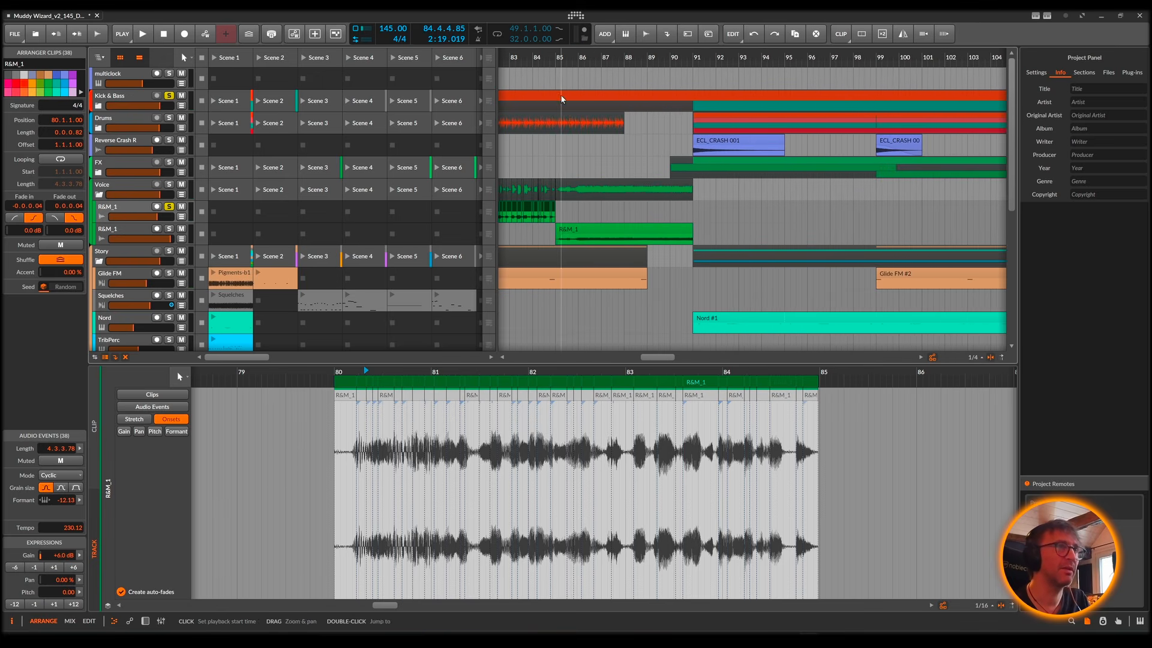
{"action": "left_click", "coordinate": [600, 232]}
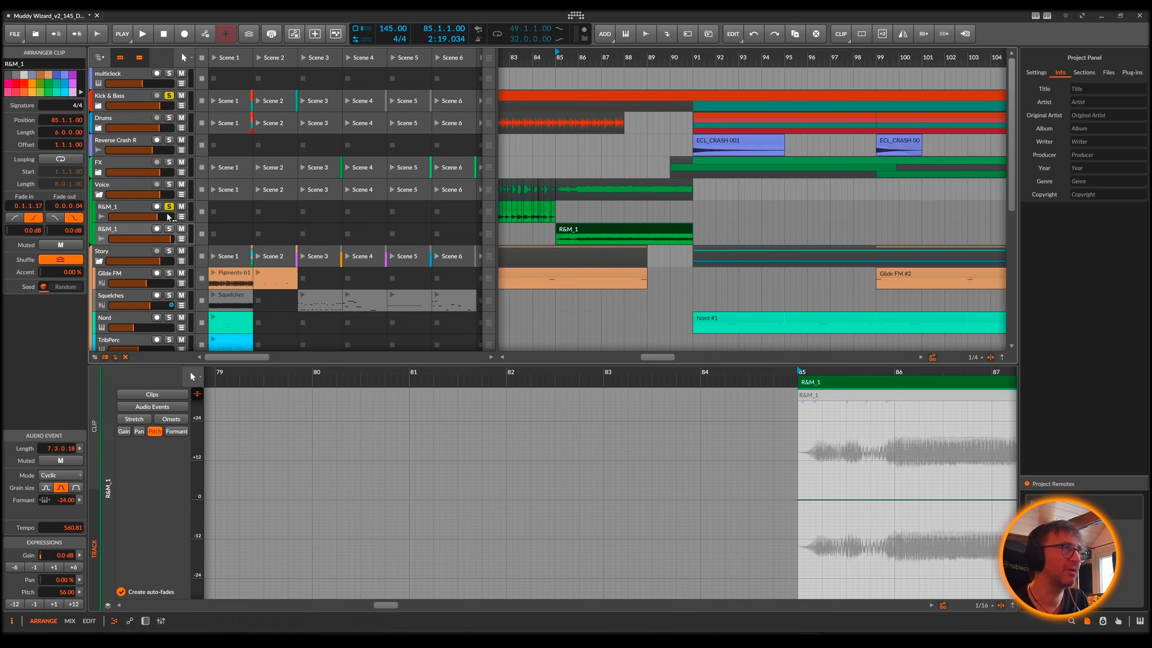
{"action": "key", "text": "space"}
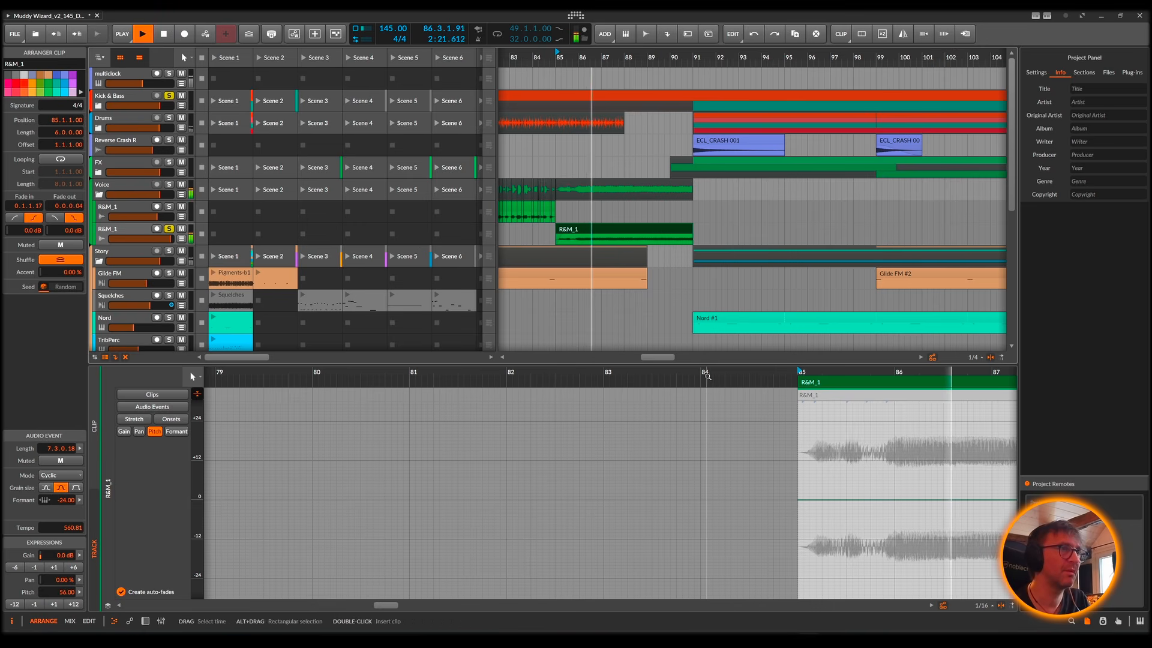
Step: Examine the full pitch curve of the R&M_1 clip in an enlarged audio editor, and play the clip from bar 85
{"action": "left_click_drag", "start_coordinate": [716, 376], "coordinate": [533, 376]}
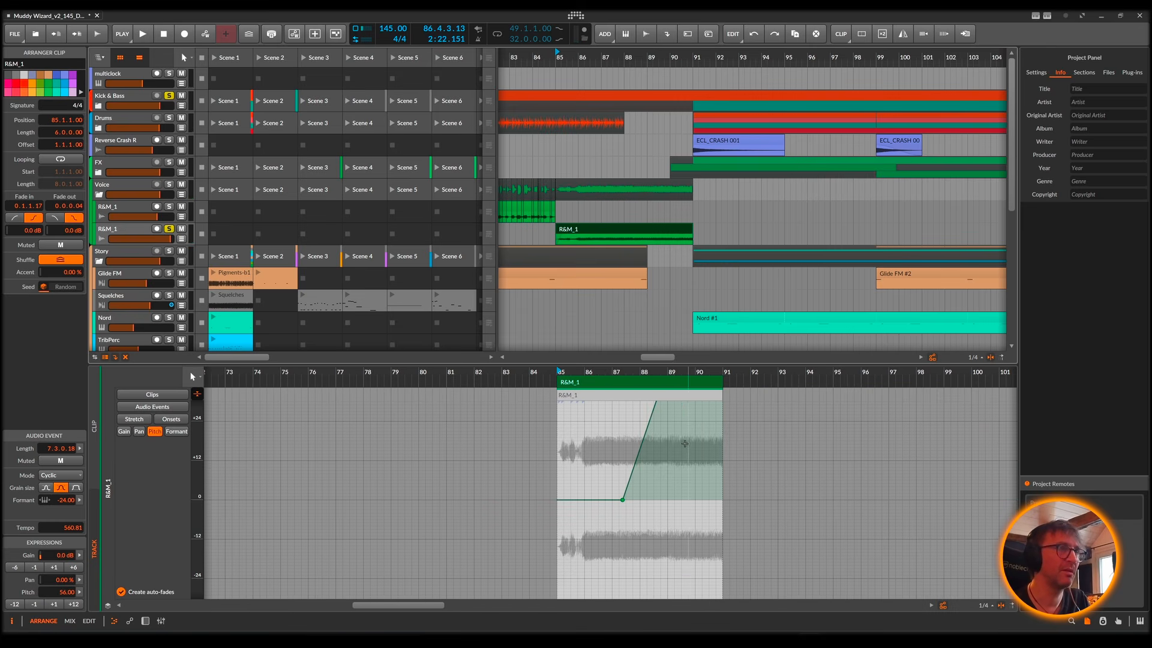
{"action": "scroll", "coordinate": [685, 443], "scroll_direction": "up", "scroll_amount": 5}
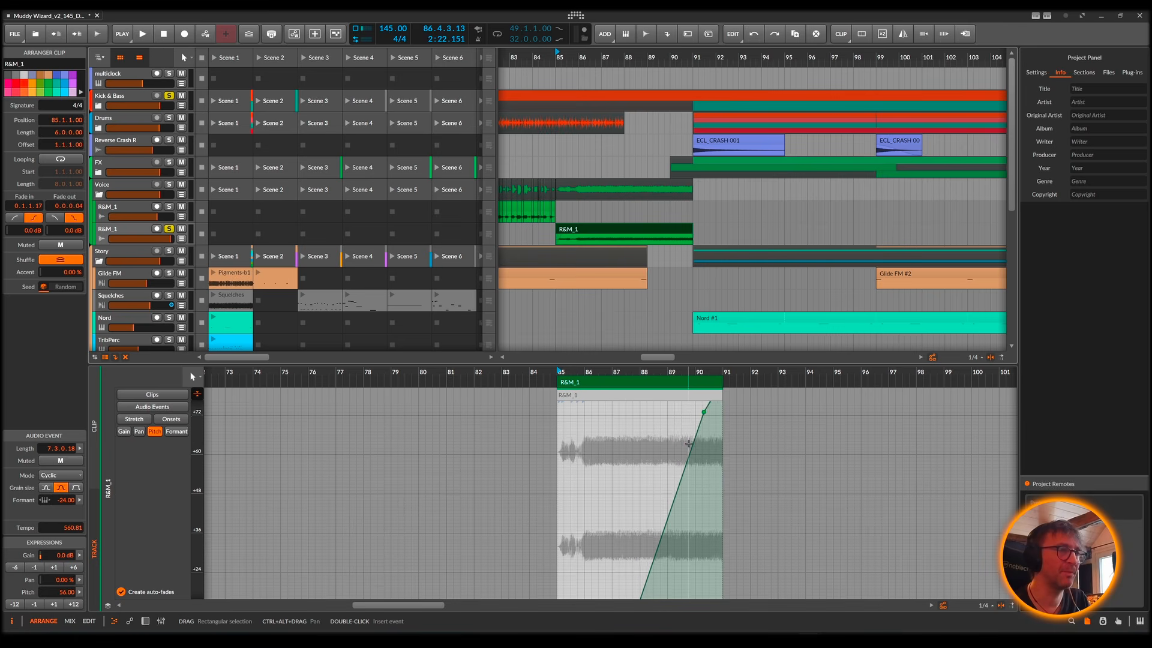
{"action": "scroll", "coordinate": [689, 444], "scroll_direction": "down", "scroll_amount": 1}
{"action": "left_click_drag", "start_coordinate": [681, 364], "coordinate": [681, 262]}
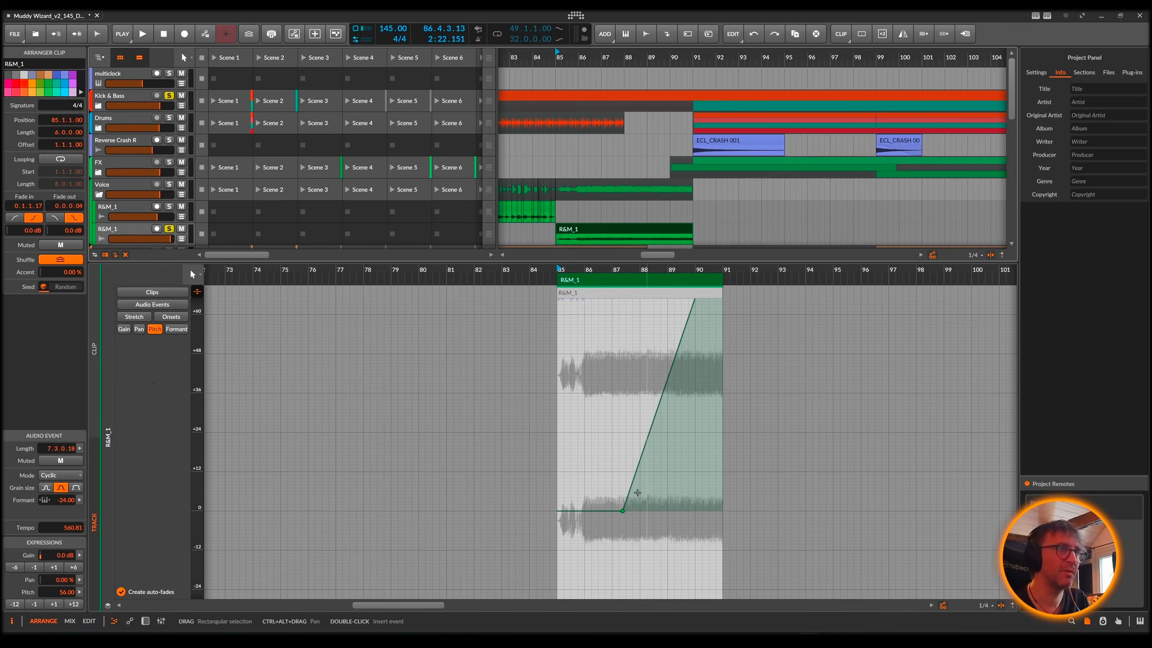
{"action": "scroll", "coordinate": [660, 456], "scroll_direction": "up", "scroll_amount": 2}
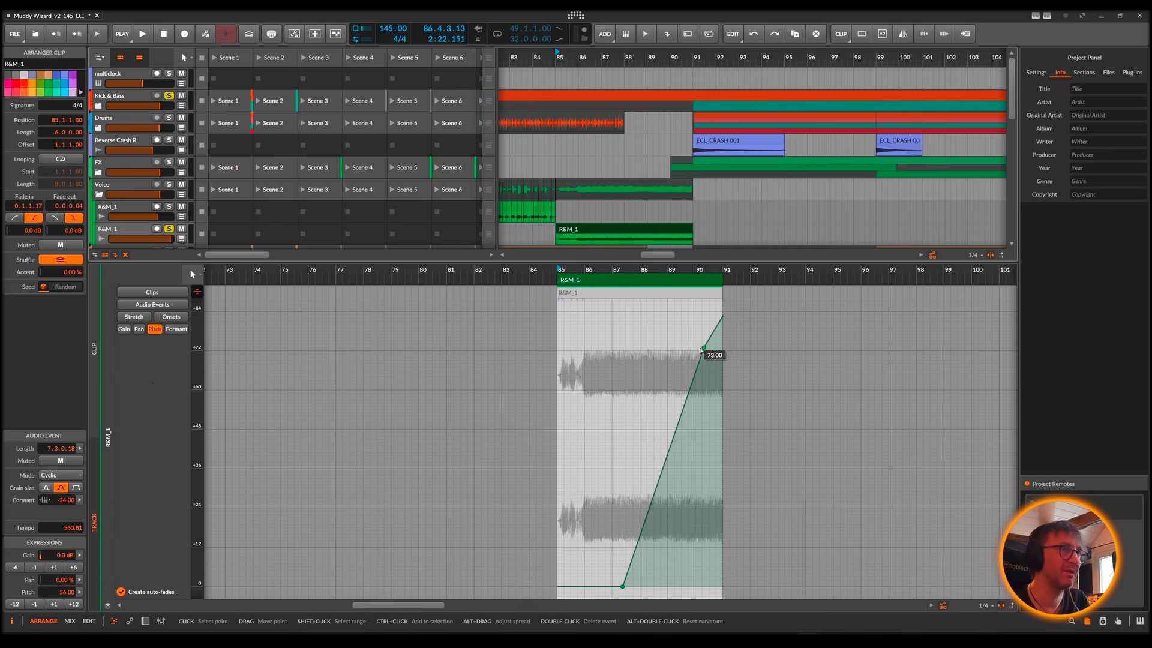
{"action": "key", "text": "space"}
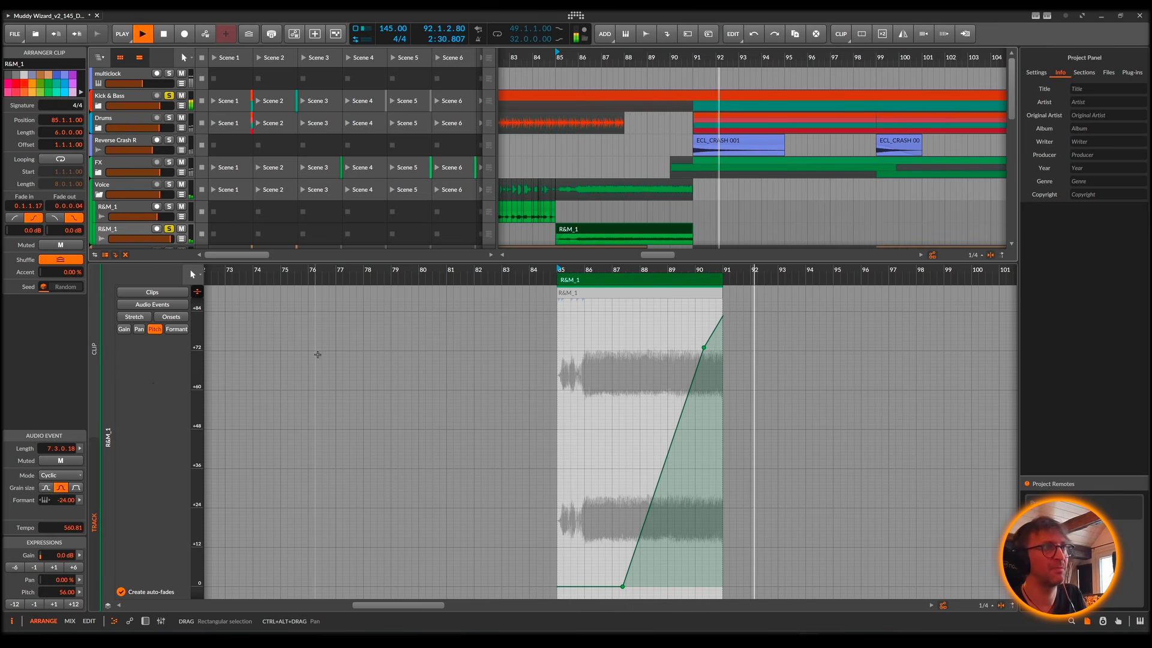
{"action": "key", "text": "space"}
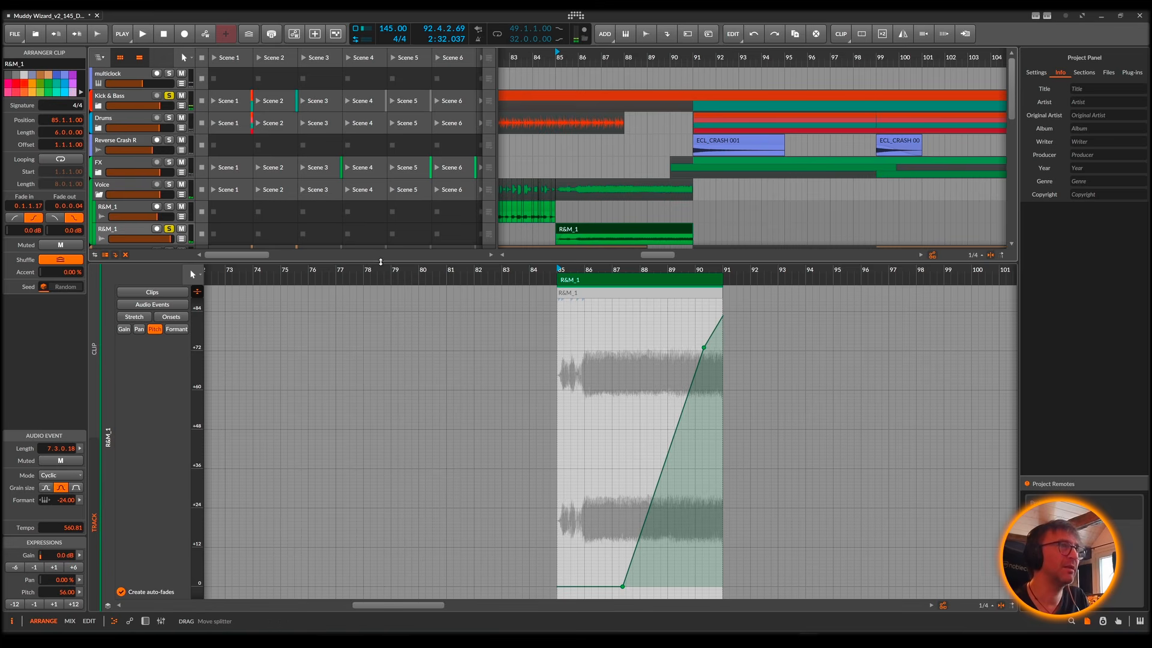
Step: Show the lower R&M_1 track's Delay+ Mix automation lane, and play its curve from just before bar 90
{"action": "left_click_drag", "start_coordinate": [381, 262], "coordinate": [380, 387]}
{"action": "left_click", "coordinate": [181, 239]}
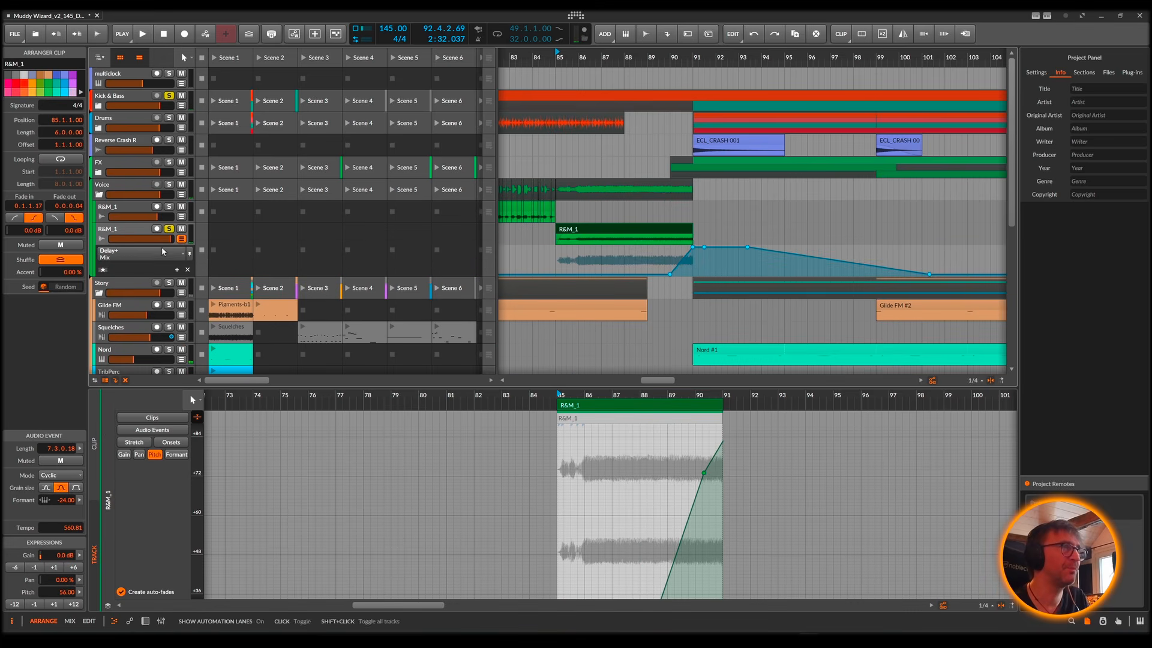
{"action": "left_click", "coordinate": [201, 250]}
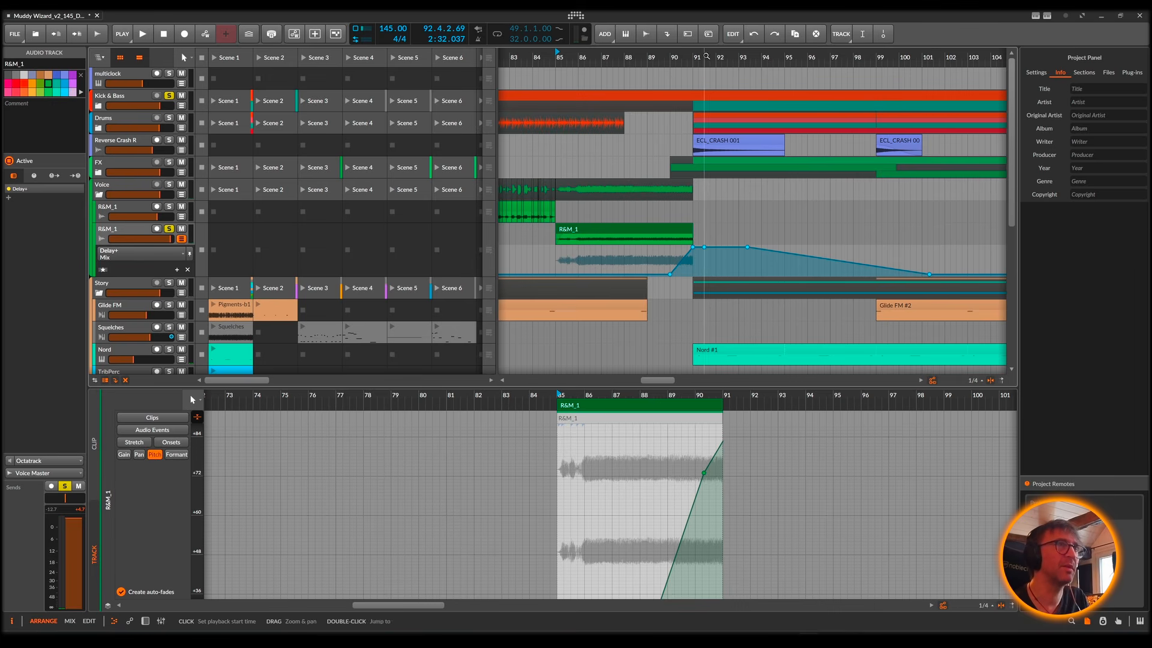
{"action": "left_click_drag", "start_coordinate": [706, 56], "coordinate": [705, 56]}
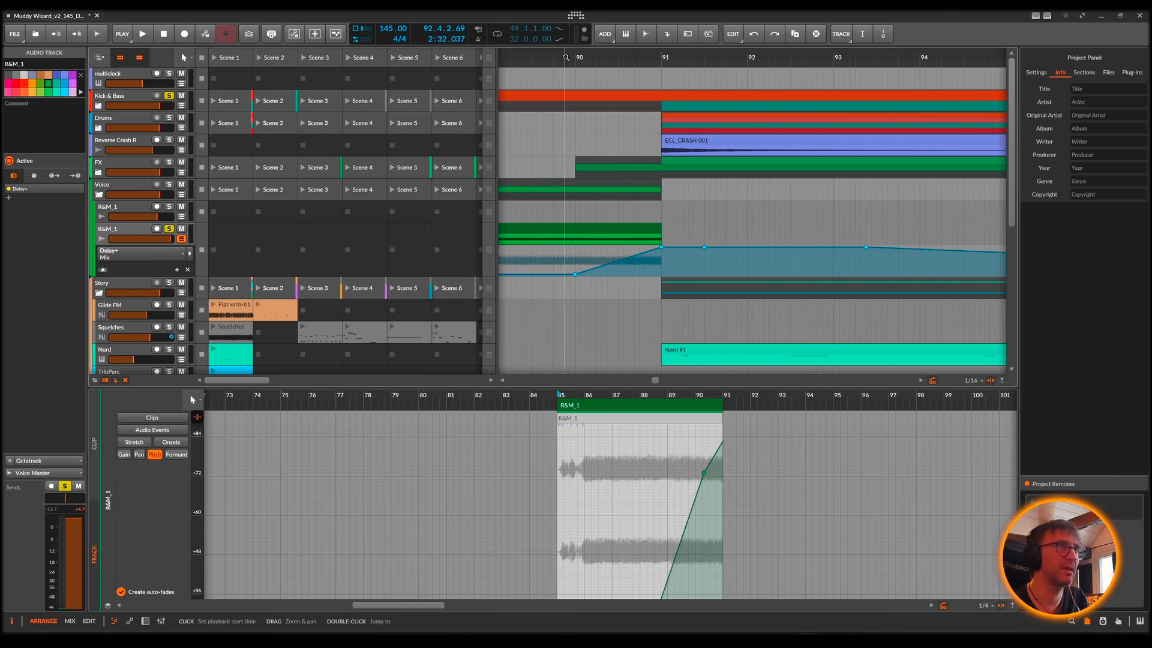
{"action": "double_click", "coordinate": [566, 62]}
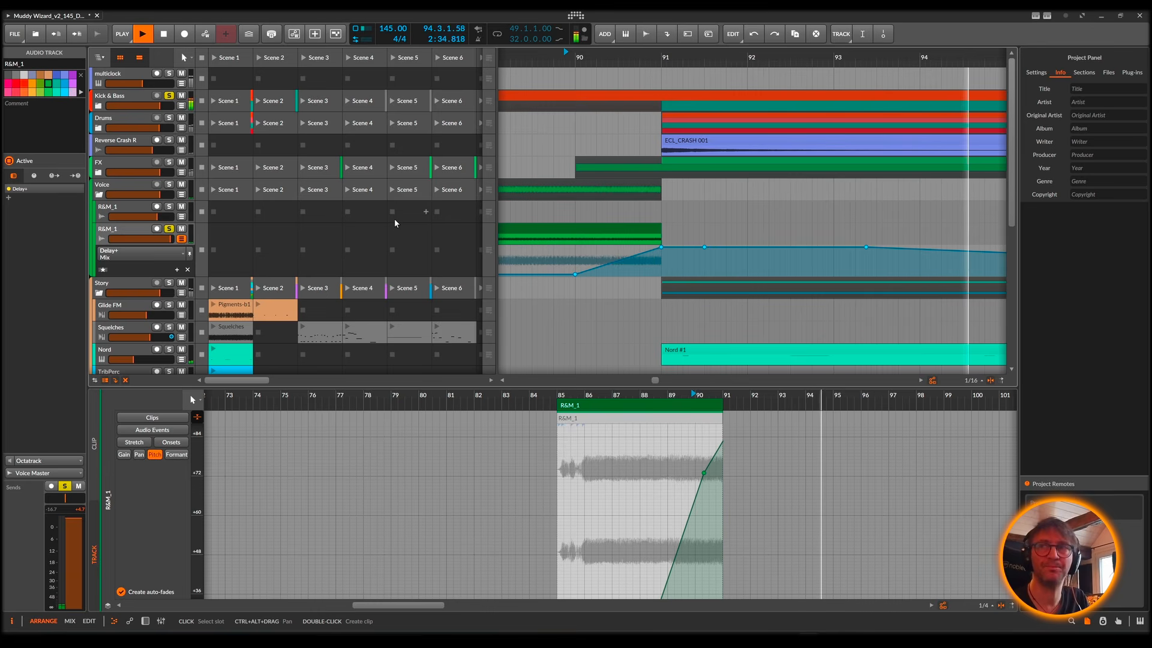
{"action": "key", "text": "space"}
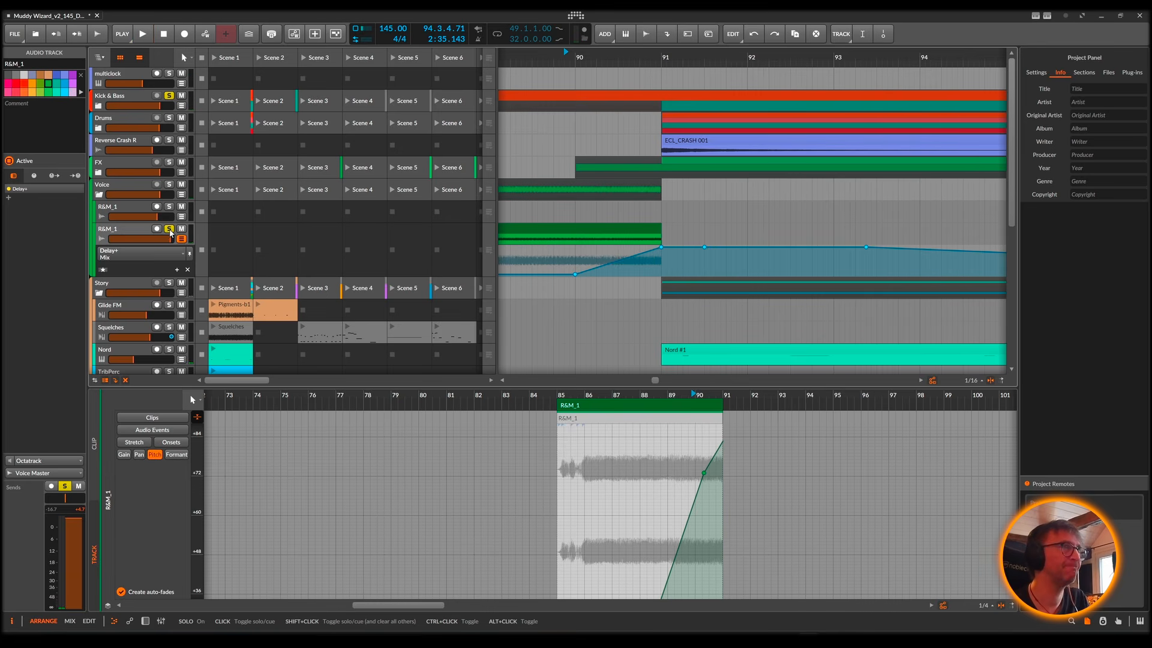
Step: Show the whole arrangement and take the lower R&M_1 track out of solo
{"action": "left_click_drag", "start_coordinate": [530, 58], "coordinate": [593, 76]}
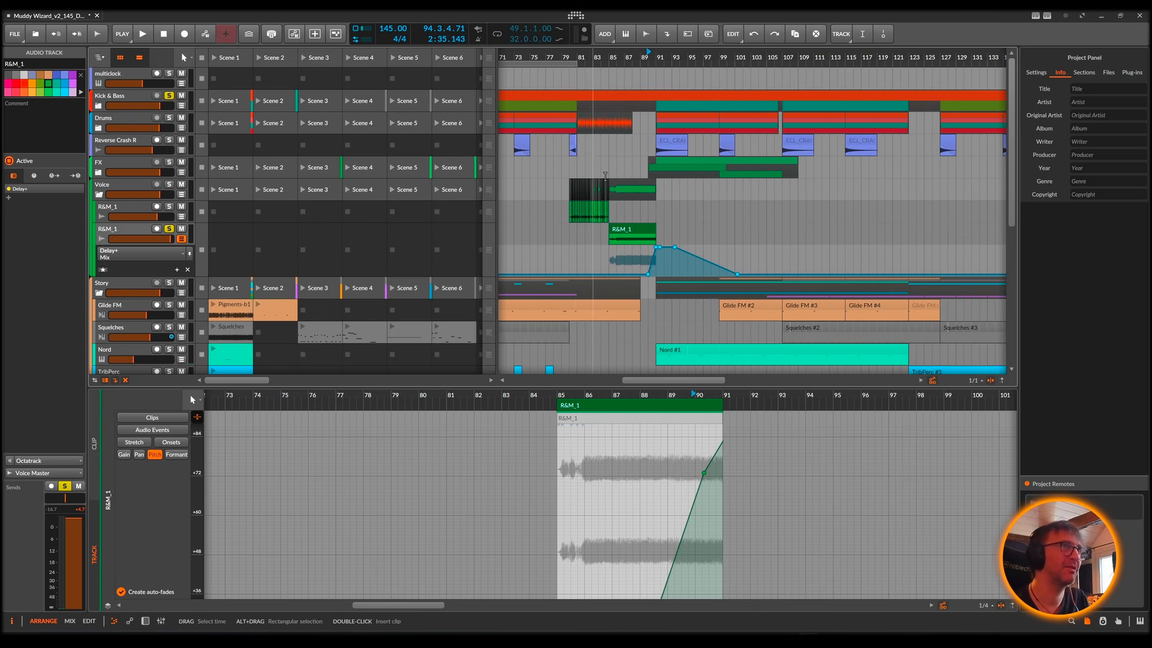
{"action": "left_click_drag", "start_coordinate": [619, 57], "coordinate": [642, 52]}
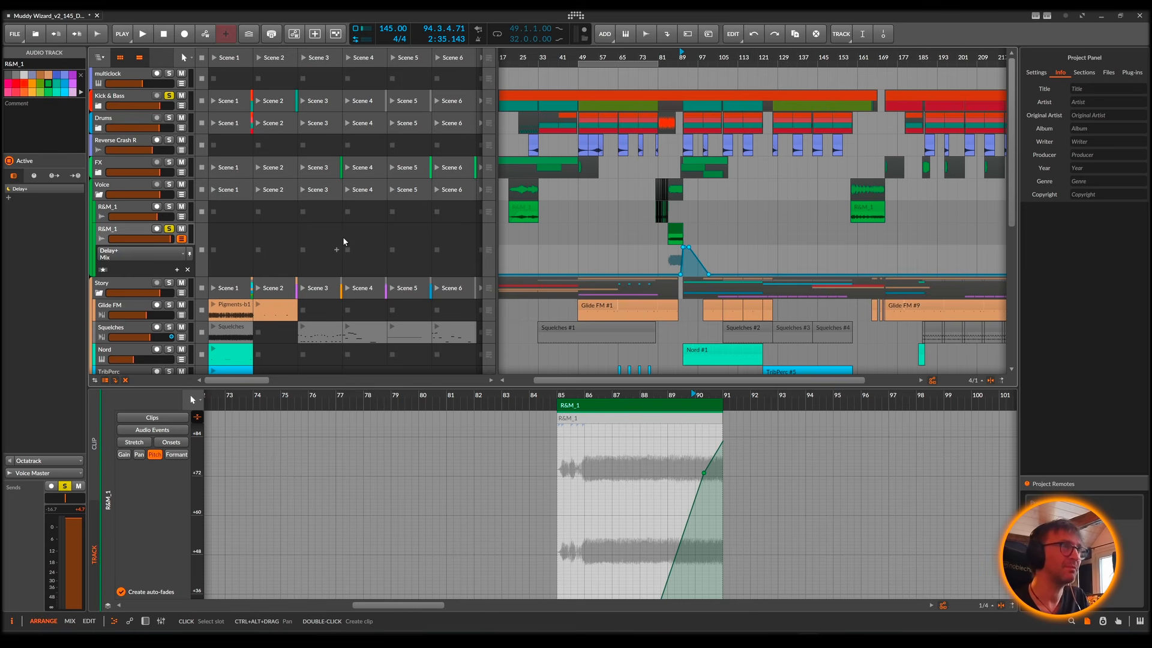
{"action": "left_click_drag", "start_coordinate": [579, 54], "coordinate": [540, 120]}
{"action": "left_click", "coordinate": [171, 231]}
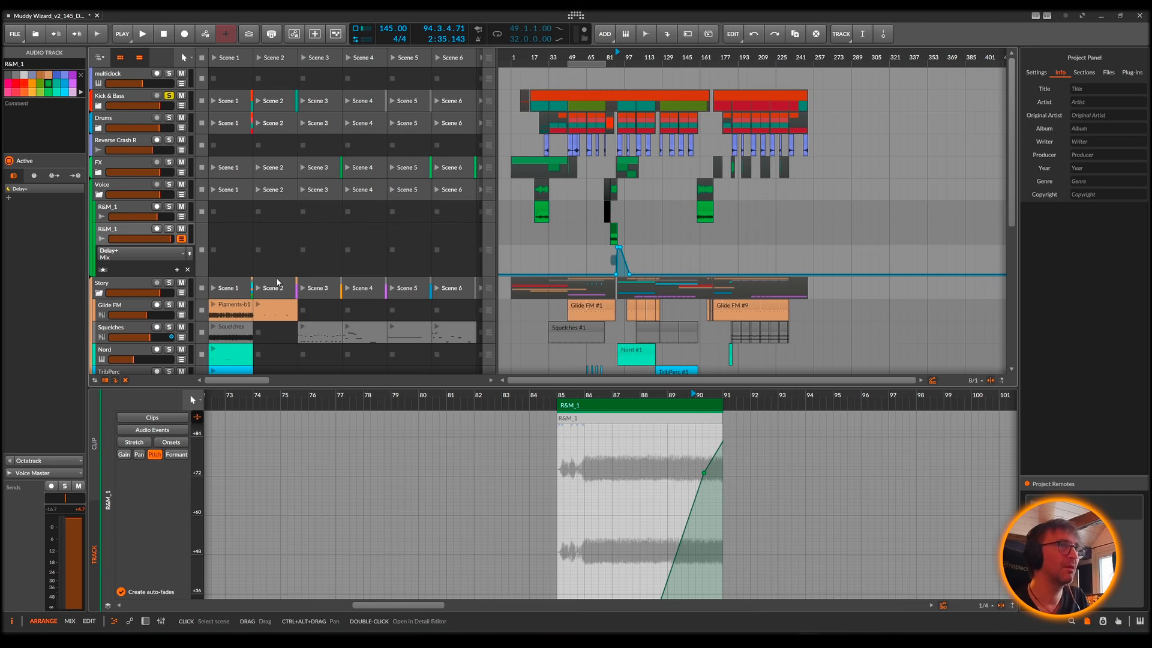
Step: Collapse the Voice group, expand the Story group and look through its synth tracks
{"action": "left_click", "coordinate": [99, 196]}
{"action": "left_click", "coordinate": [97, 217]}
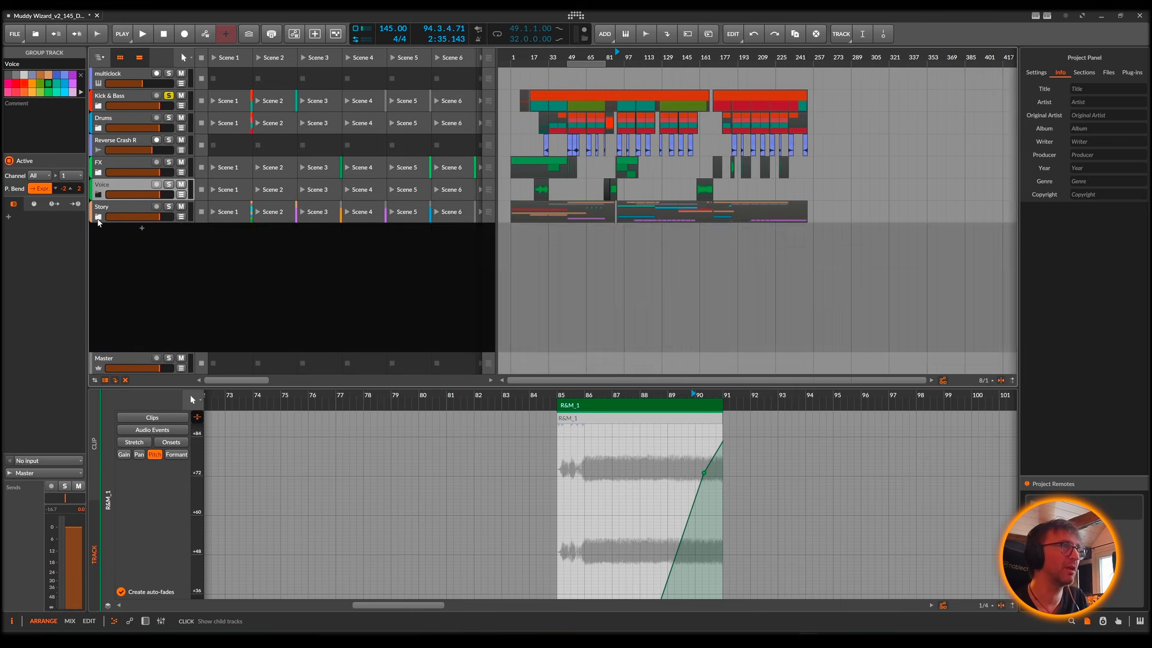
{"action": "left_click", "coordinate": [97, 217]}
{"action": "left_click", "coordinate": [98, 216]}
{"action": "left_click", "coordinate": [98, 216]}
{"action": "left_click", "coordinate": [98, 216]}
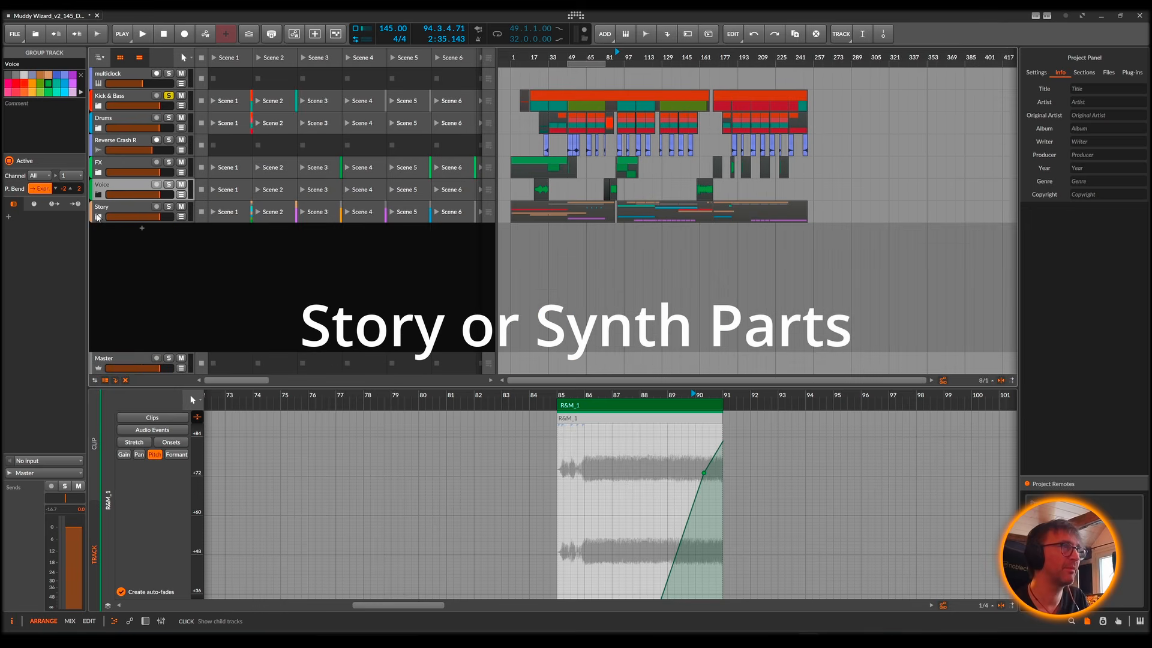
{"action": "left_click", "coordinate": [98, 217]}
{"action": "scroll", "coordinate": [569, 277], "scroll_direction": "down", "scroll_amount": 5}
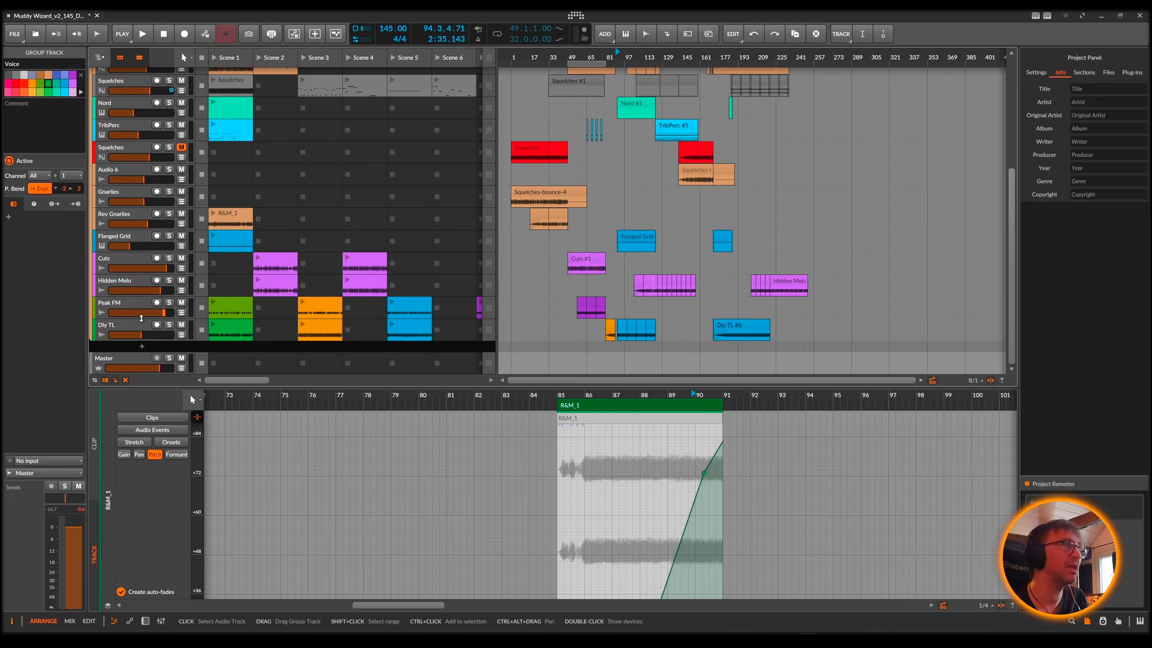
{"action": "scroll", "coordinate": [271, 299], "scroll_direction": "up", "scroll_amount": 5}
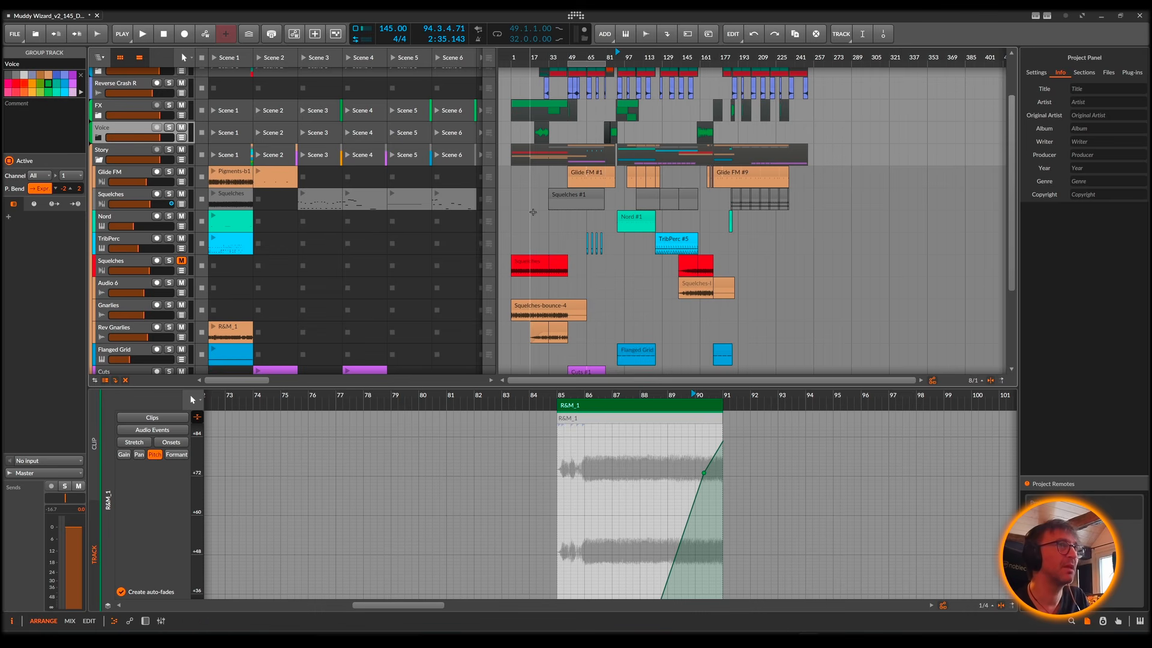
Step: Show the Nord track's device chain, view its Discovery Pro synth interface, and close the plug-in window
{"action": "left_click", "coordinate": [114, 219]}
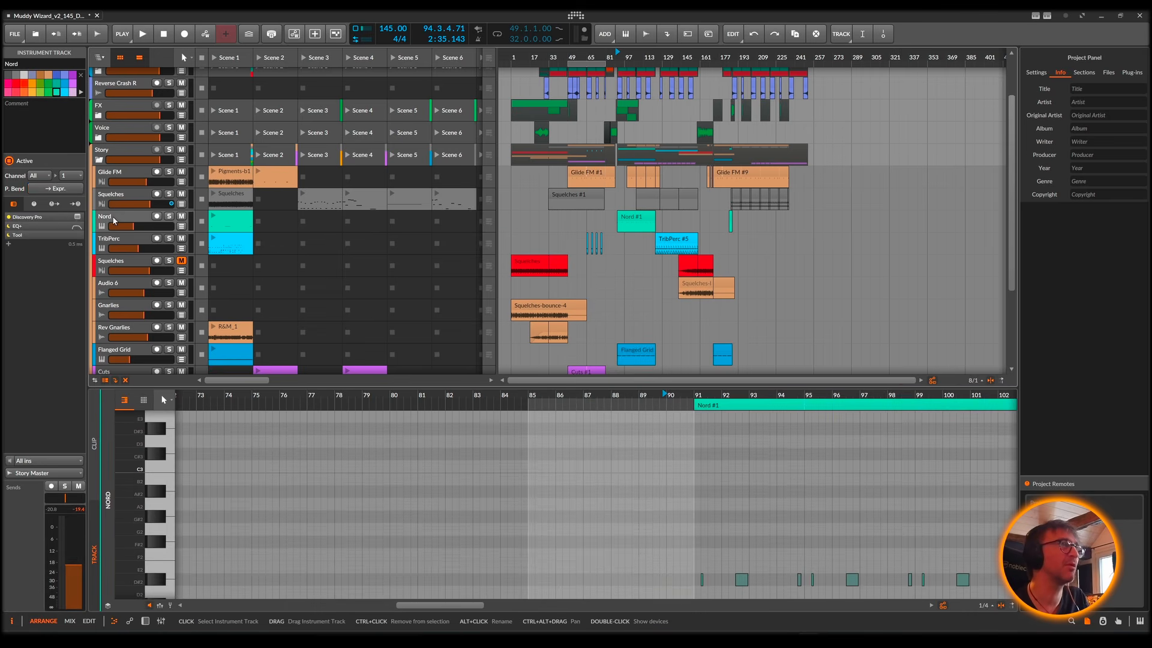
{"action": "double_click", "coordinate": [114, 219]}
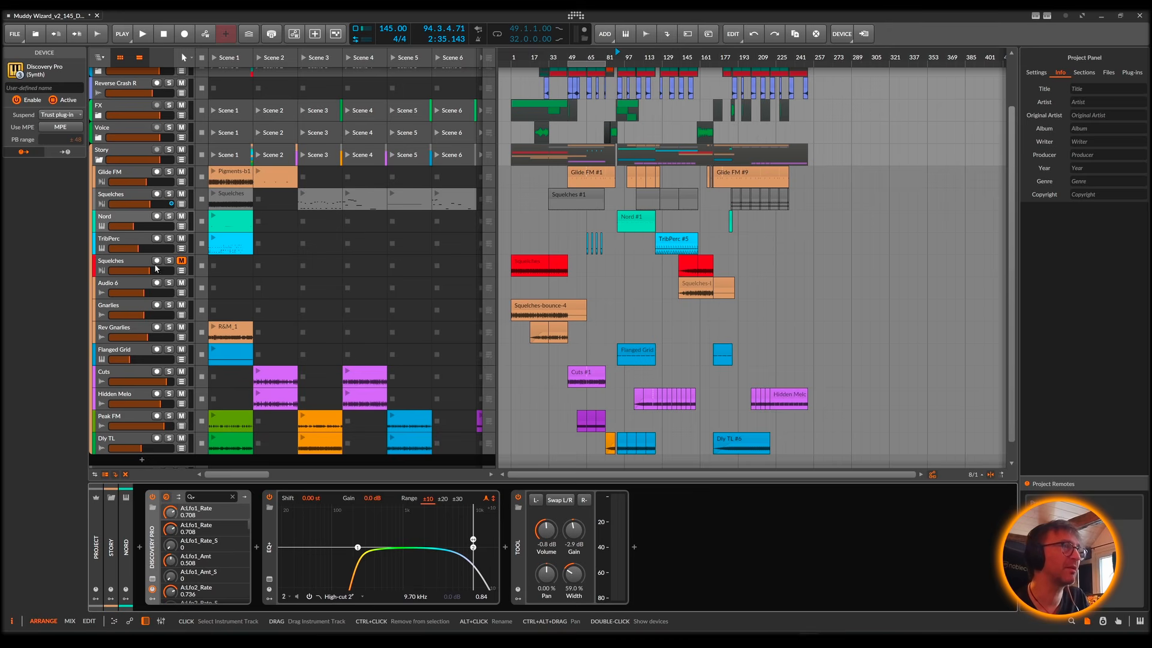
{"action": "left_click", "coordinate": [153, 580]}
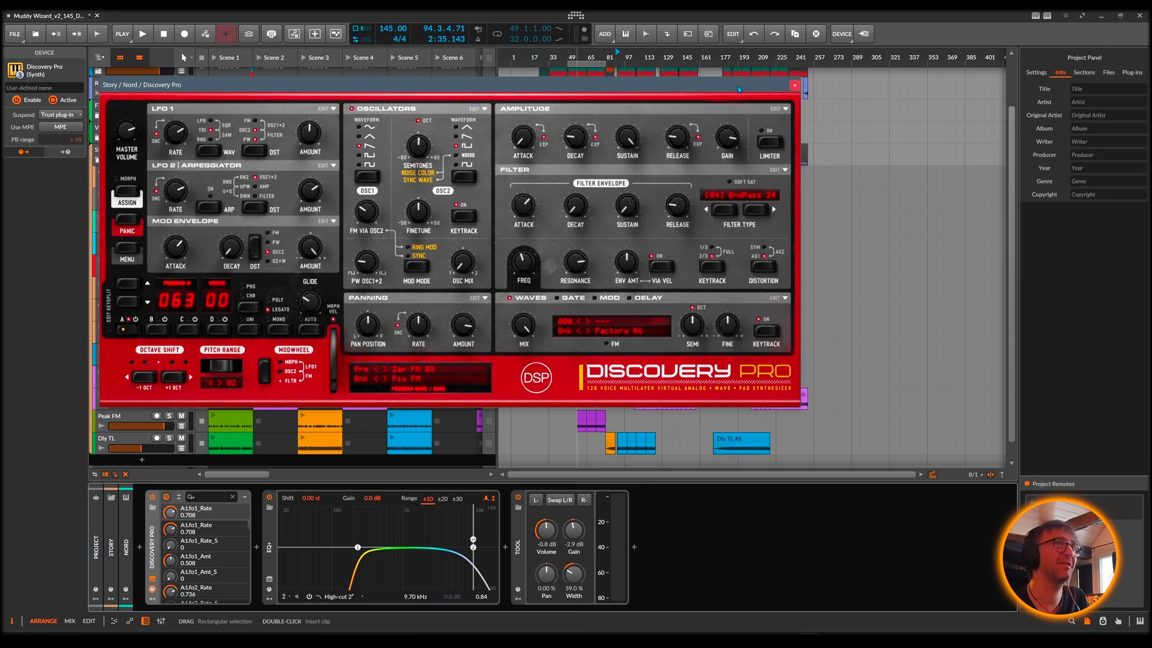
{"action": "left_click_drag", "start_coordinate": [736, 85], "coordinate": [932, 128]}
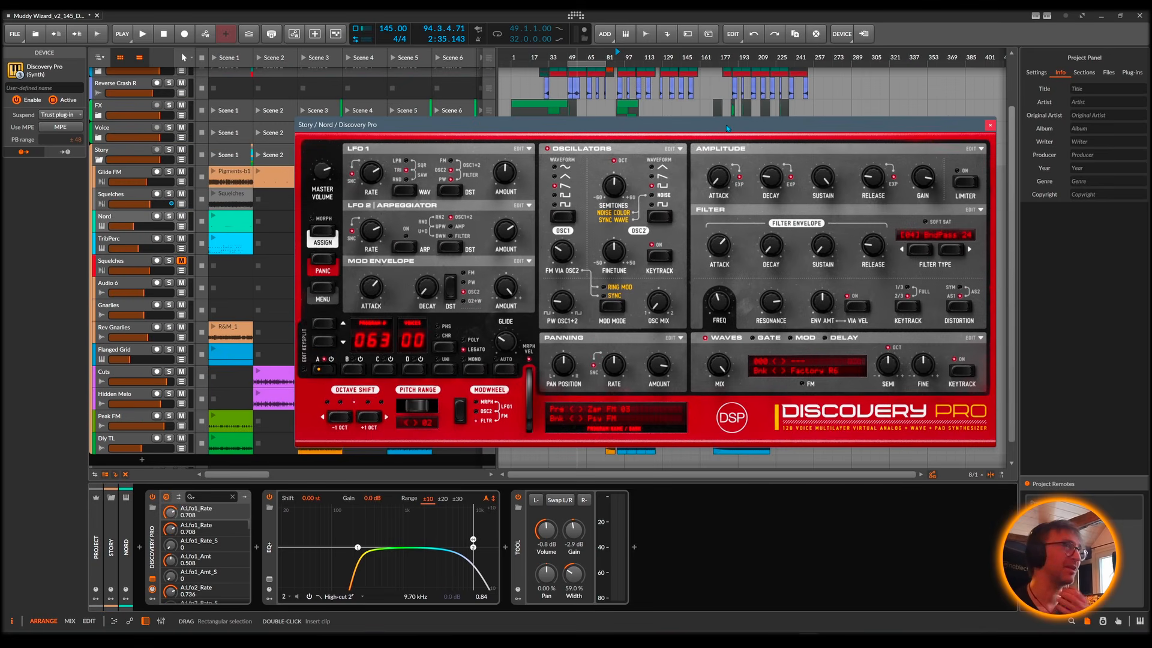
{"action": "left_click", "coordinate": [990, 125]}
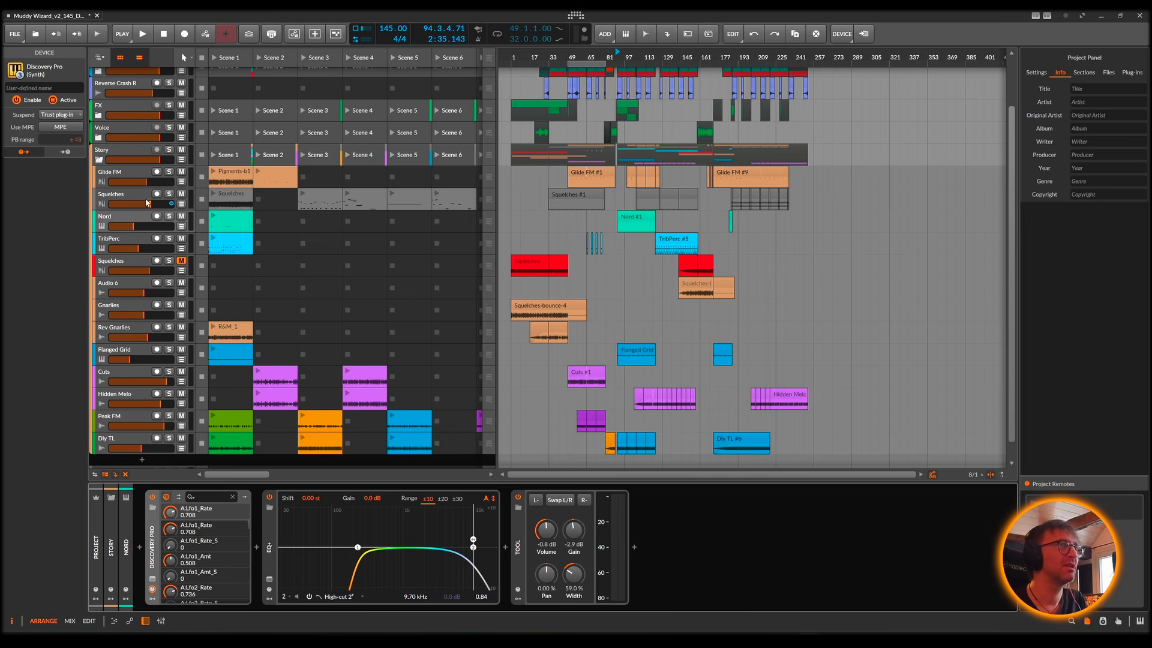
Step: Solo the Glide FM track and play it from the start of its Glide FM #1 clip
{"action": "left_click", "coordinate": [578, 175]}
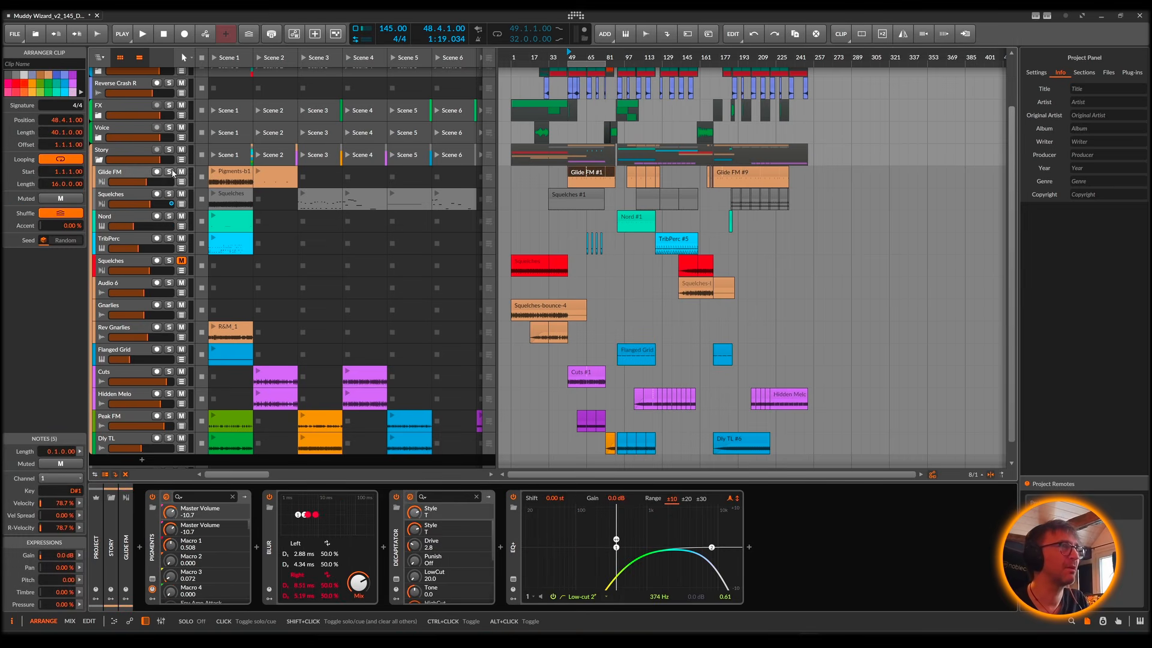
{"action": "left_click", "coordinate": [172, 173]}
{"action": "key", "text": "space"}
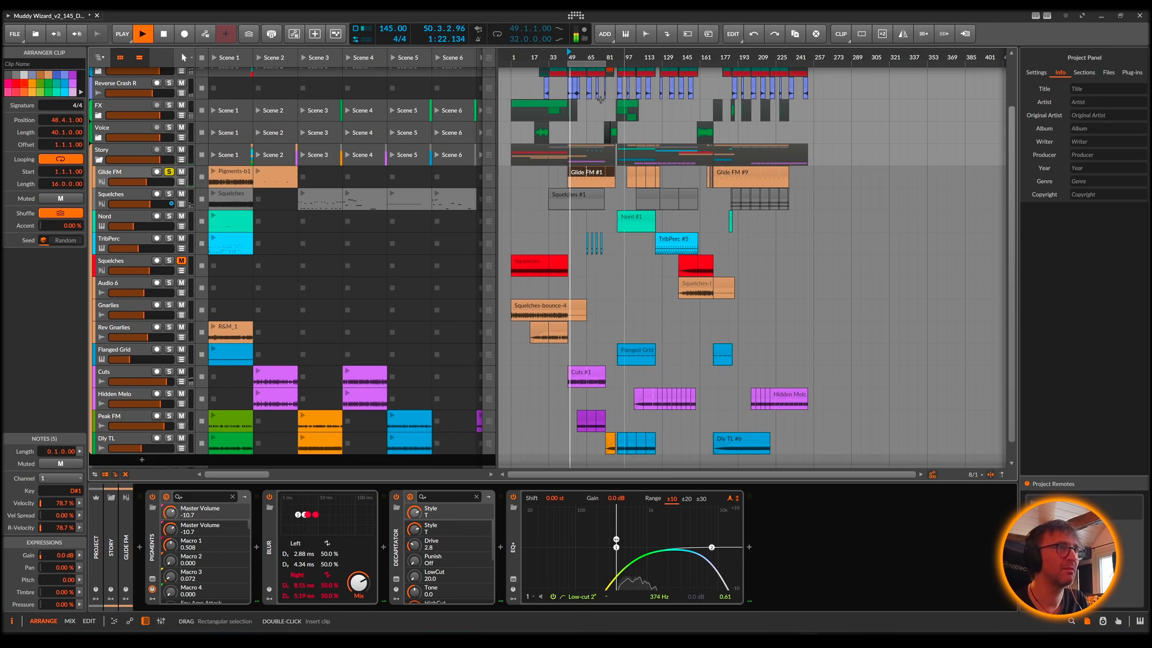
{"action": "left_click_drag", "start_coordinate": [585, 58], "coordinate": [657, 58]}
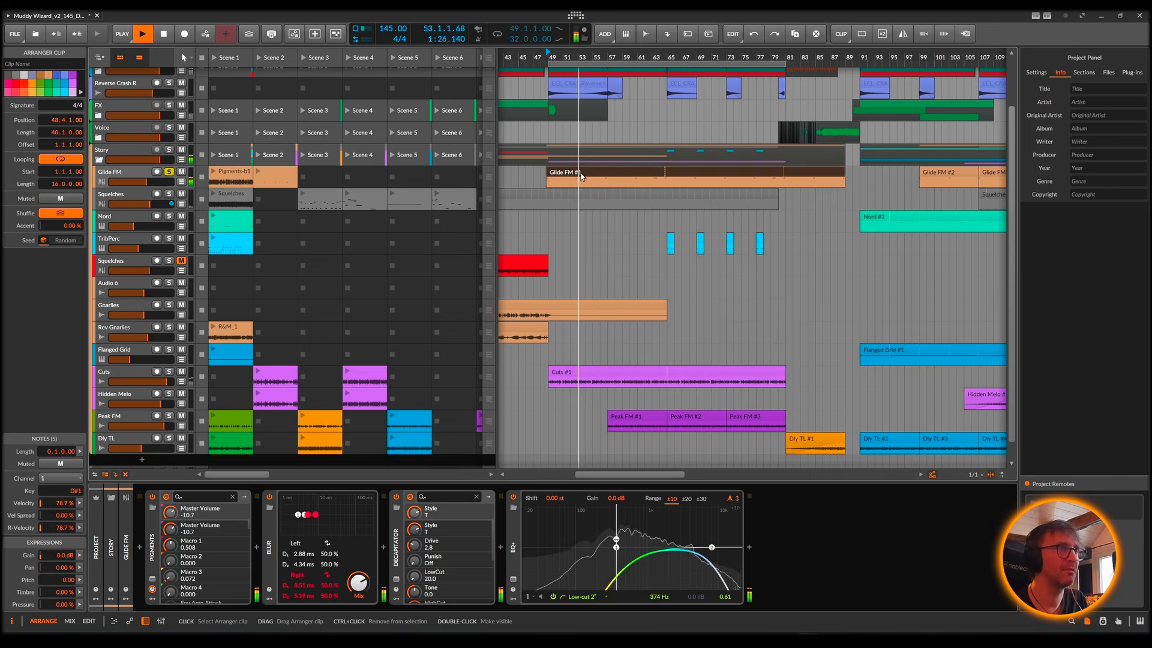
Step: Show the Glide FM track's Pigments synth interface and close the plug-in window
{"action": "left_click", "coordinate": [137, 178]}
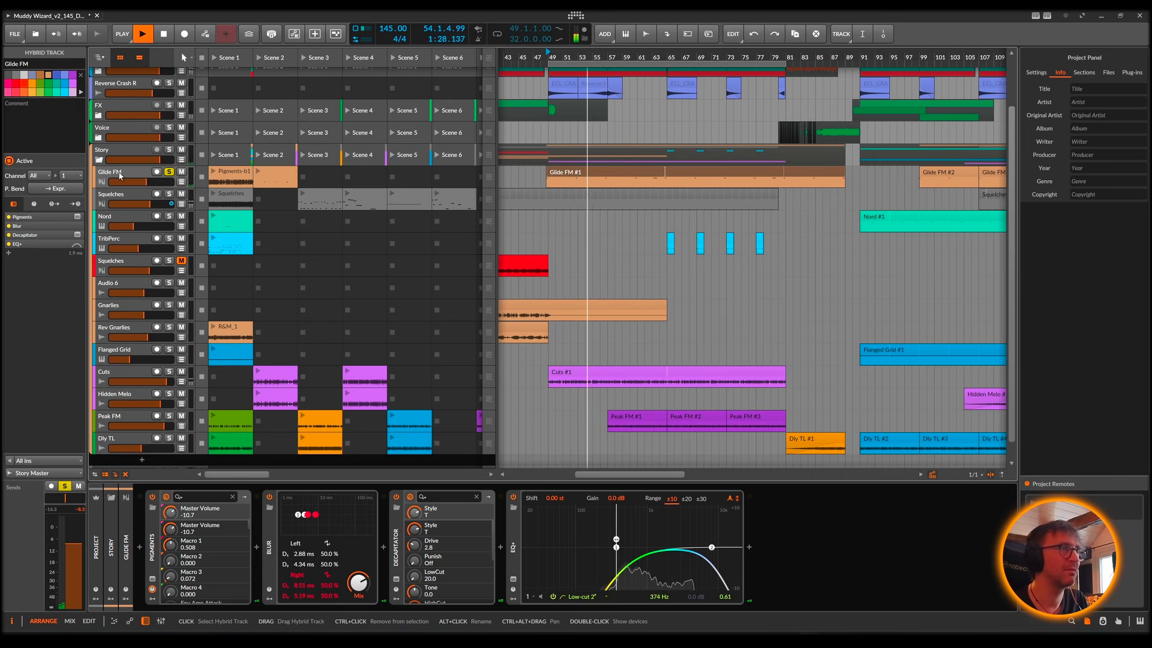
{"action": "left_click", "coordinate": [153, 580]}
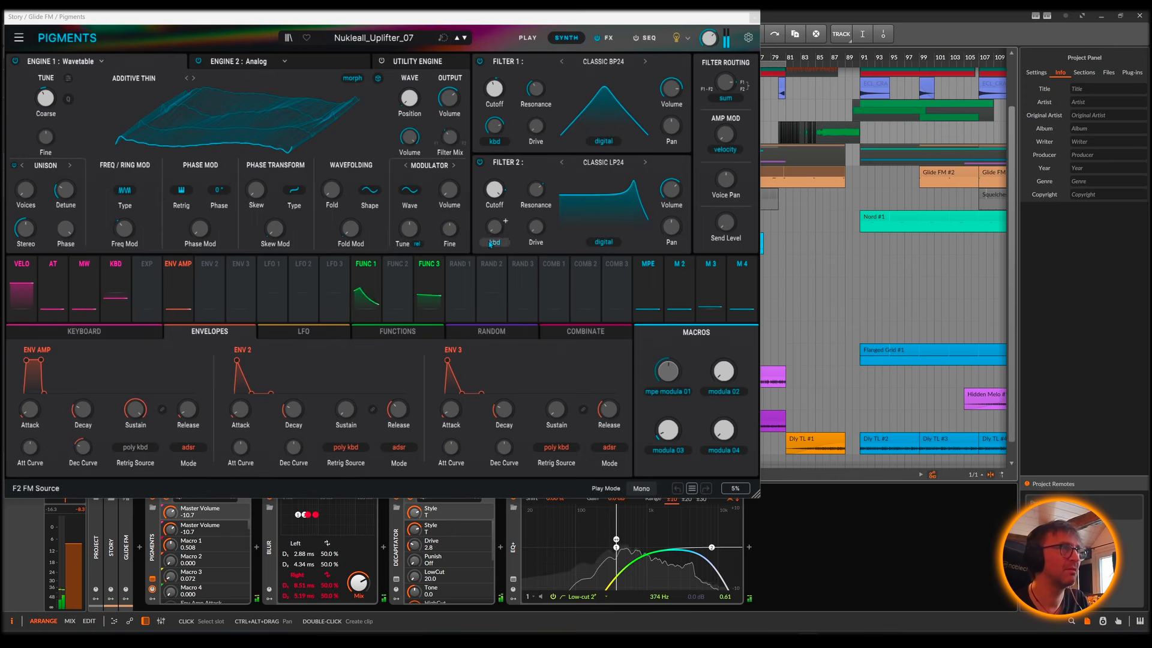
{"action": "left_click", "coordinate": [754, 17]}
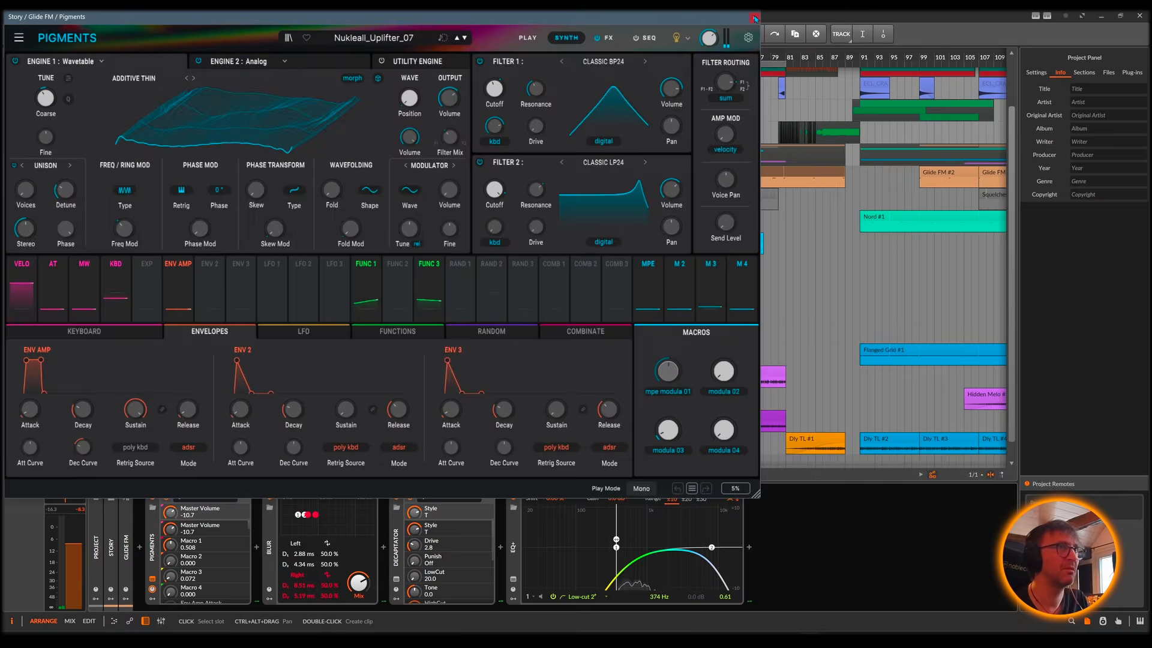
Step: Replay the Glide FM #1 clip from its start and add the TribPerc track to the solo
{"action": "left_click_drag", "start_coordinate": [555, 58], "coordinate": [639, 67]}
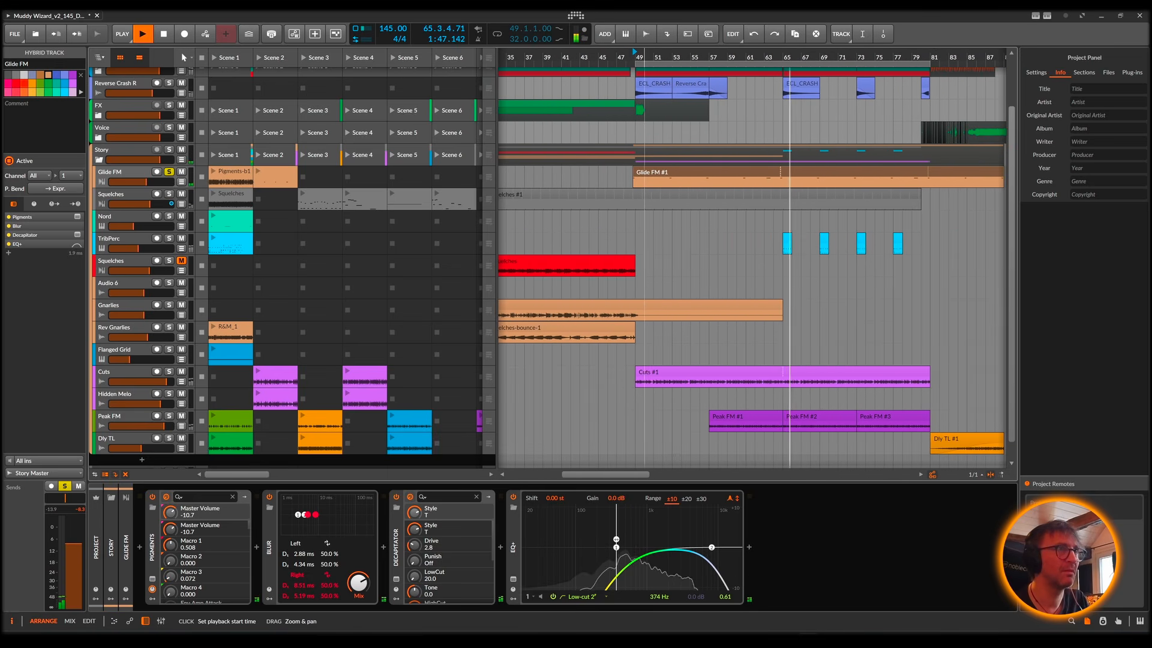
{"action": "key", "text": "space"}
{"action": "key", "text": "space"}
{"action": "left_click", "coordinate": [169, 239]}
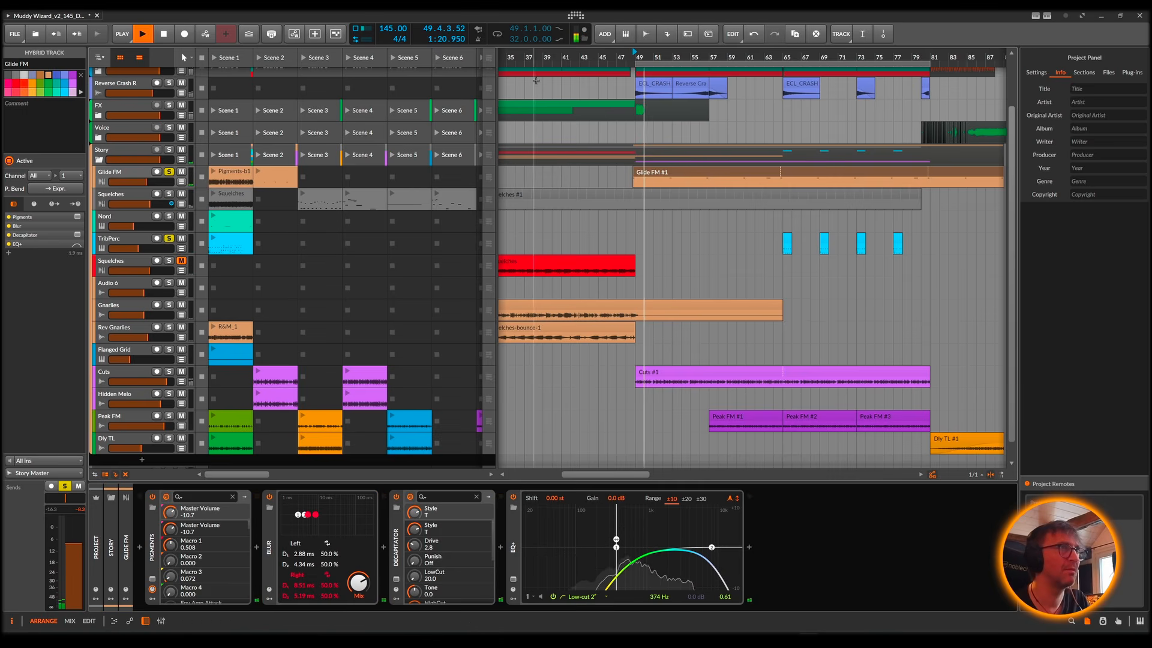
Step: Play from the start of the Squelches #1 clip with its track soloed, and take Glide FM out of solo
{"action": "key", "text": "space"}
{"action": "left_click_drag", "start_coordinate": [529, 57], "coordinate": [653, 183]}
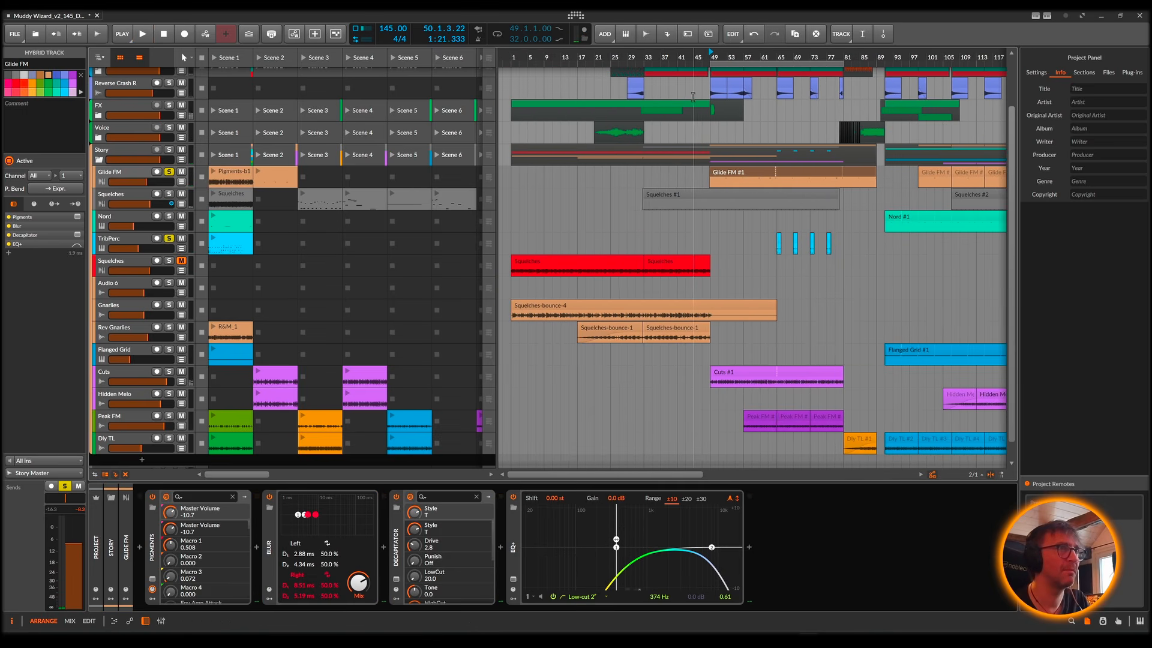
{"action": "left_click", "coordinate": [659, 193]}
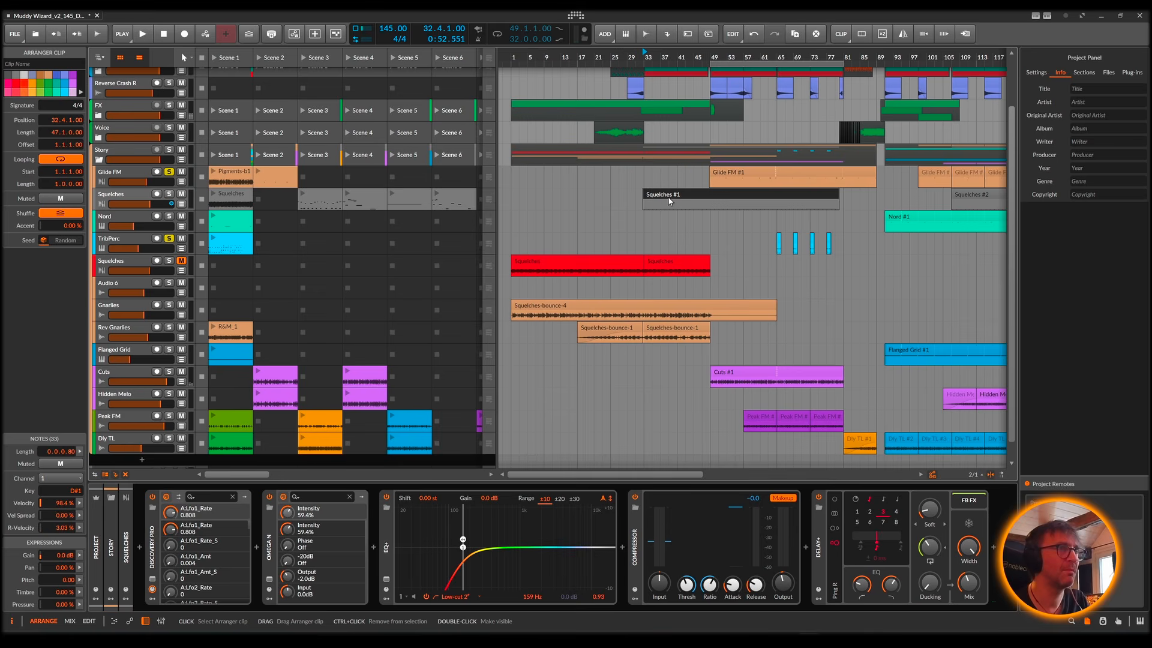
{"action": "key", "text": "space"}
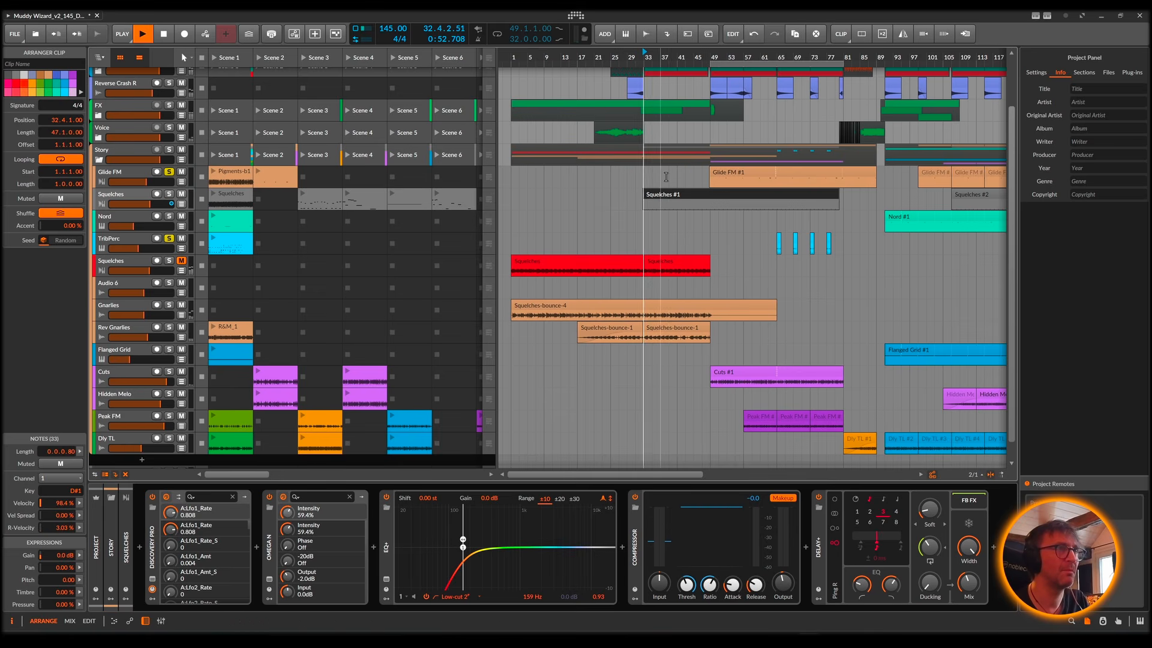
{"action": "left_click", "coordinate": [169, 194]}
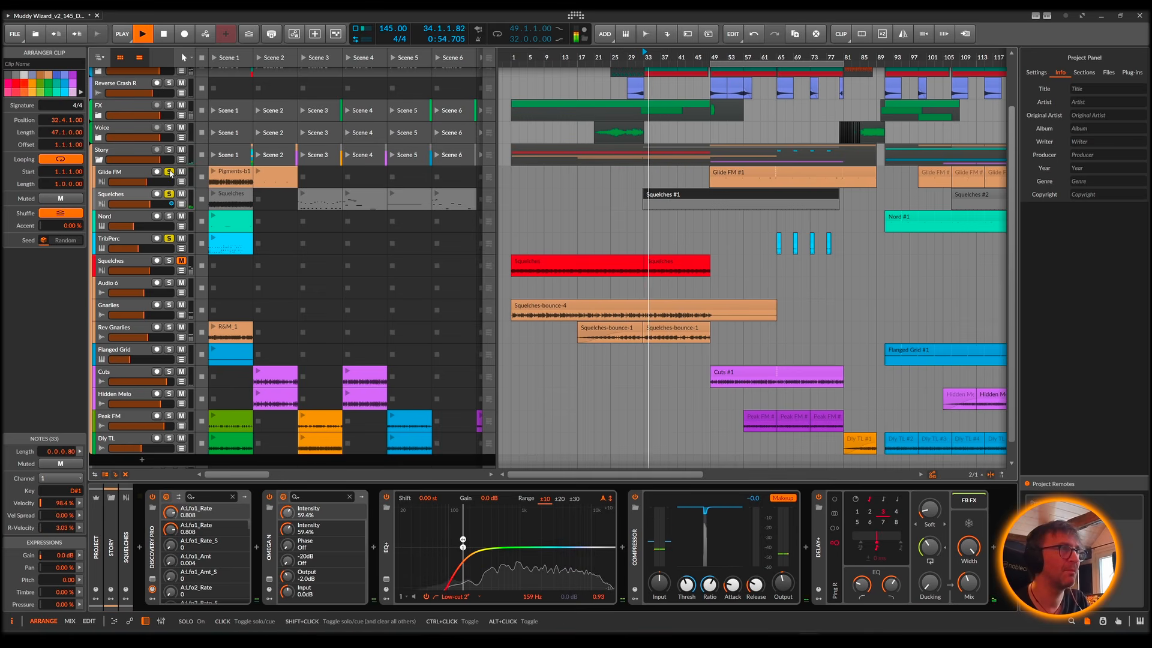
{"action": "left_click", "coordinate": [169, 172]}
Step: Show the Squelches track's Discovery Pro synth, touch its FM via OSC2 and filter Freq knobs, and close the plug-in window
{"action": "left_click", "coordinate": [110, 197]}
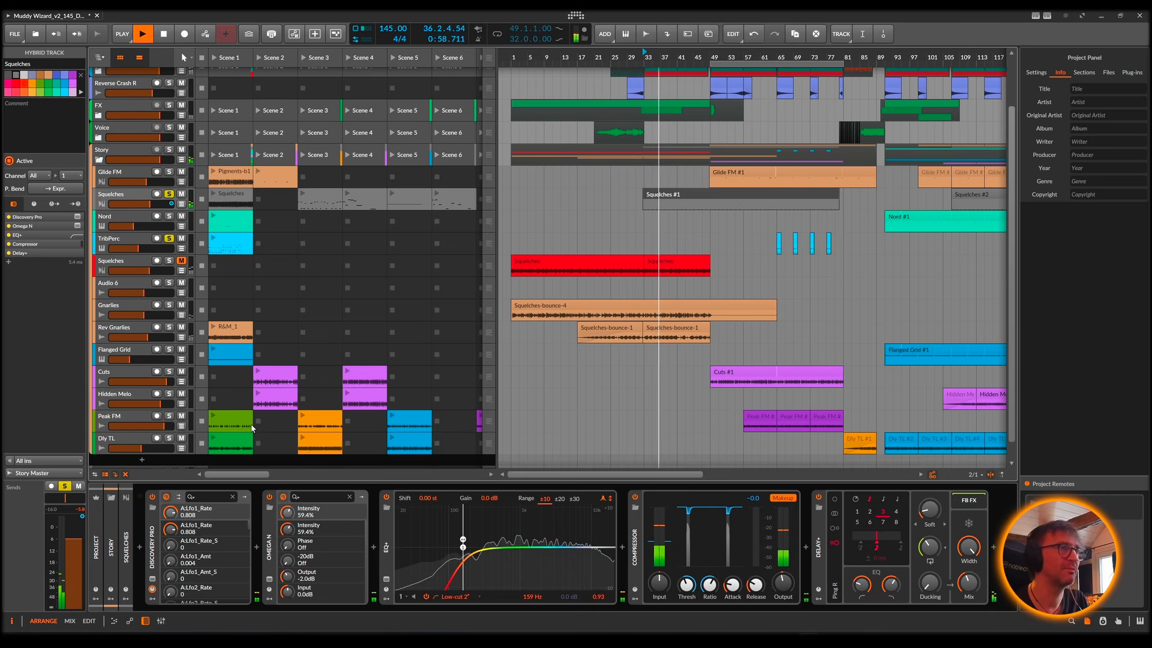
{"action": "left_click", "coordinate": [152, 588]}
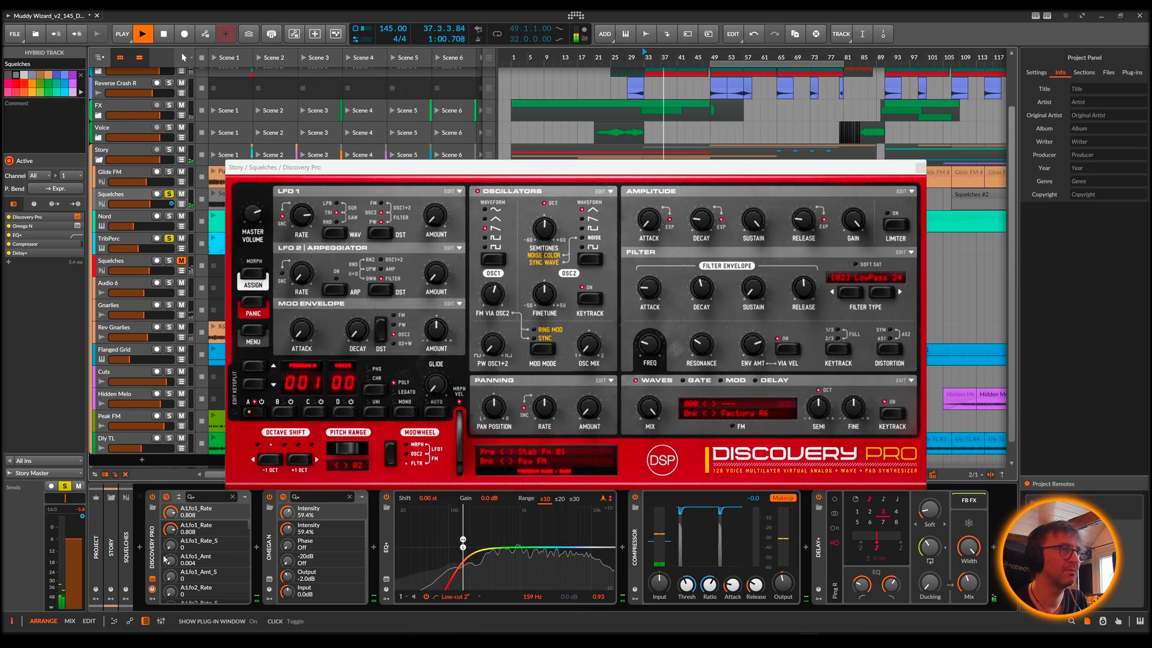
{"action": "mouse_move", "coordinate": [494, 297]}
{"action": "left_mouse_down"}
{"action": "mouse_move", "coordinate": [501, 289]}
{"action": "mouse_move", "coordinate": [497, 300]}
{"action": "left_mouse_up"}
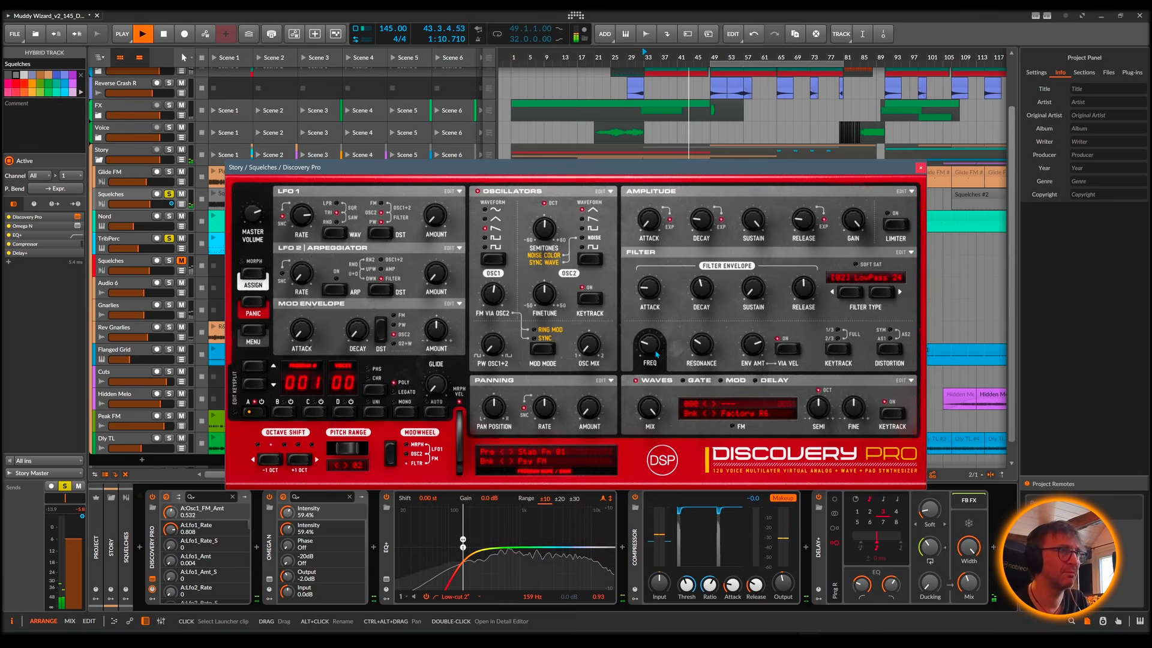
{"action": "left_click_drag", "start_coordinate": [648, 354], "coordinate": [649, 351]}
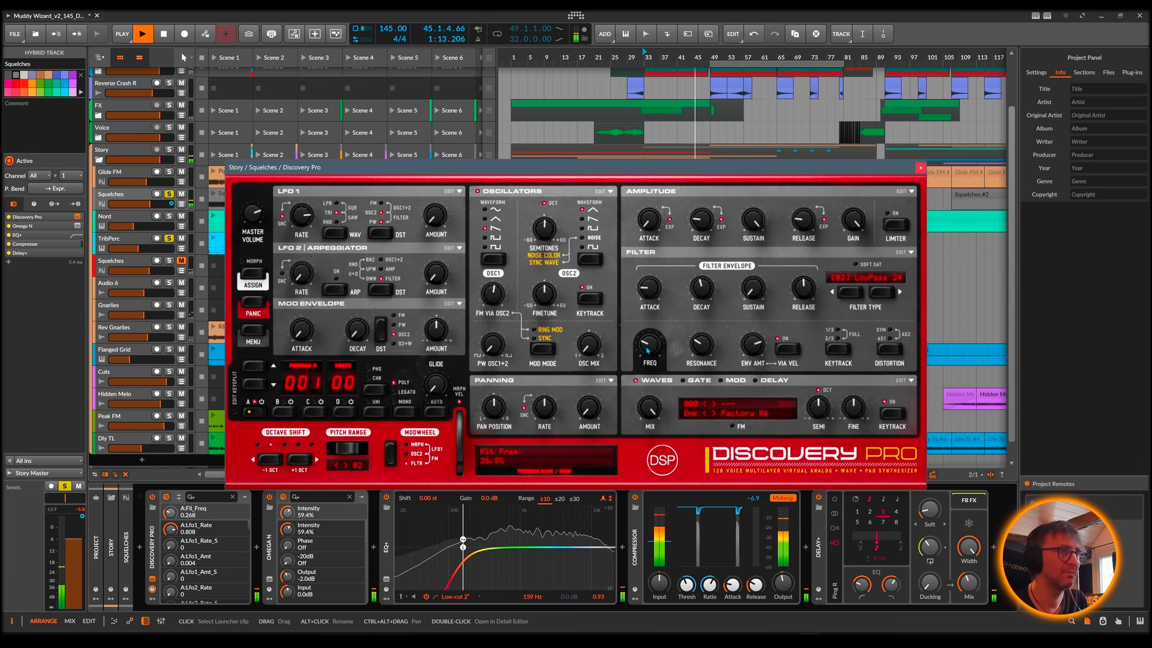
{"action": "left_click", "coordinate": [920, 169]}
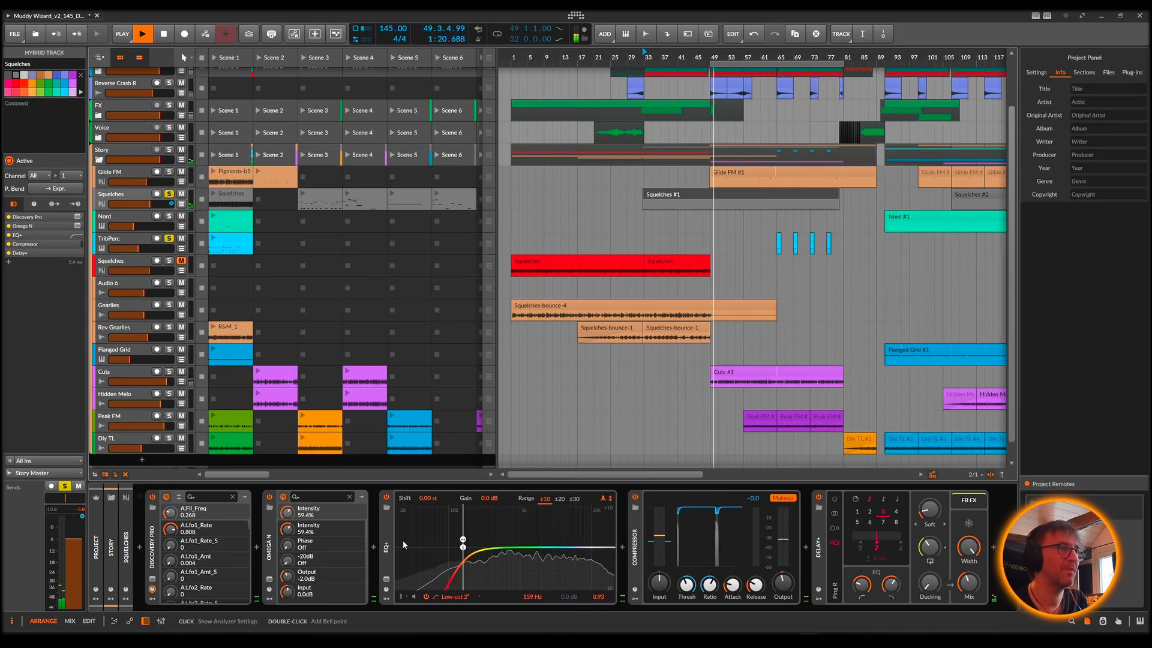
Step: Bypass the EQ+, Compressor, Delay+ and Omega N on the Squelches track and play the dry Discovery Pro sound
{"action": "key", "text": "space"}
{"action": "left_click", "coordinate": [387, 497]}
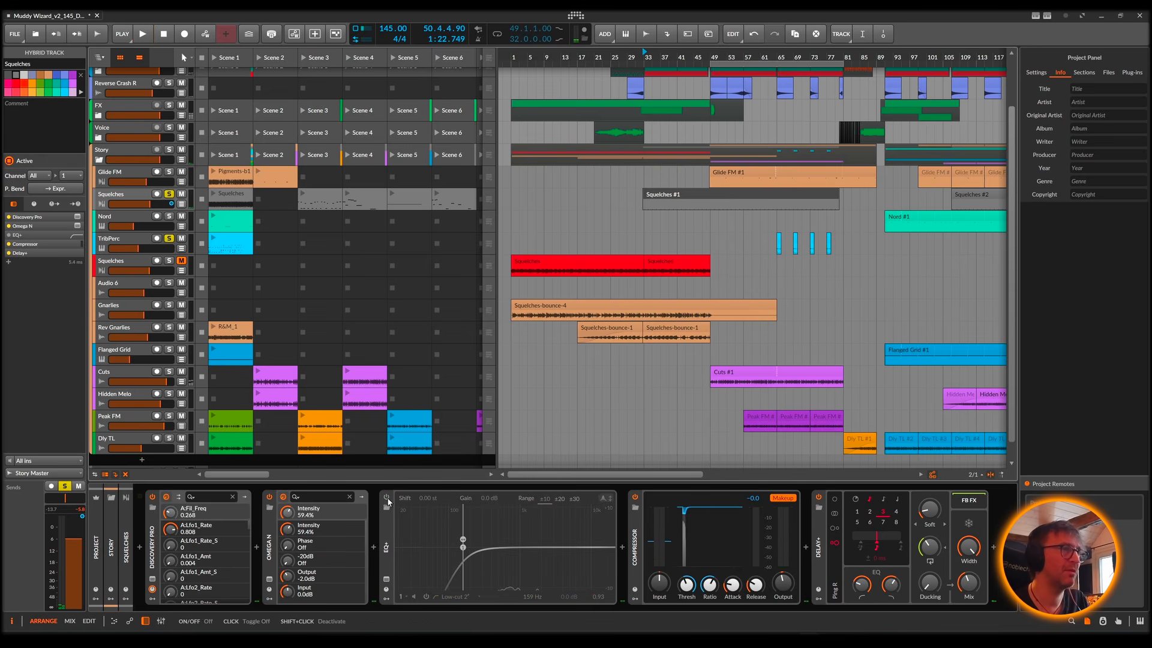
{"action": "left_click", "coordinate": [635, 497]}
{"action": "left_click", "coordinate": [818, 497]}
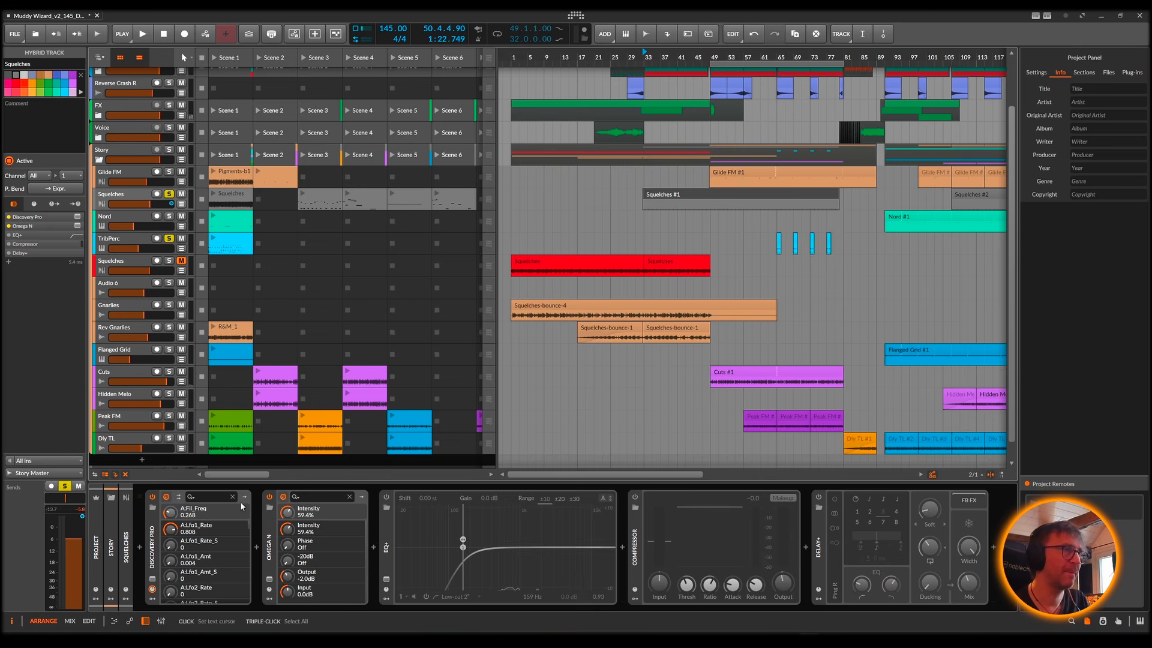
{"action": "left_click", "coordinate": [269, 497]}
{"action": "key", "text": "space"}
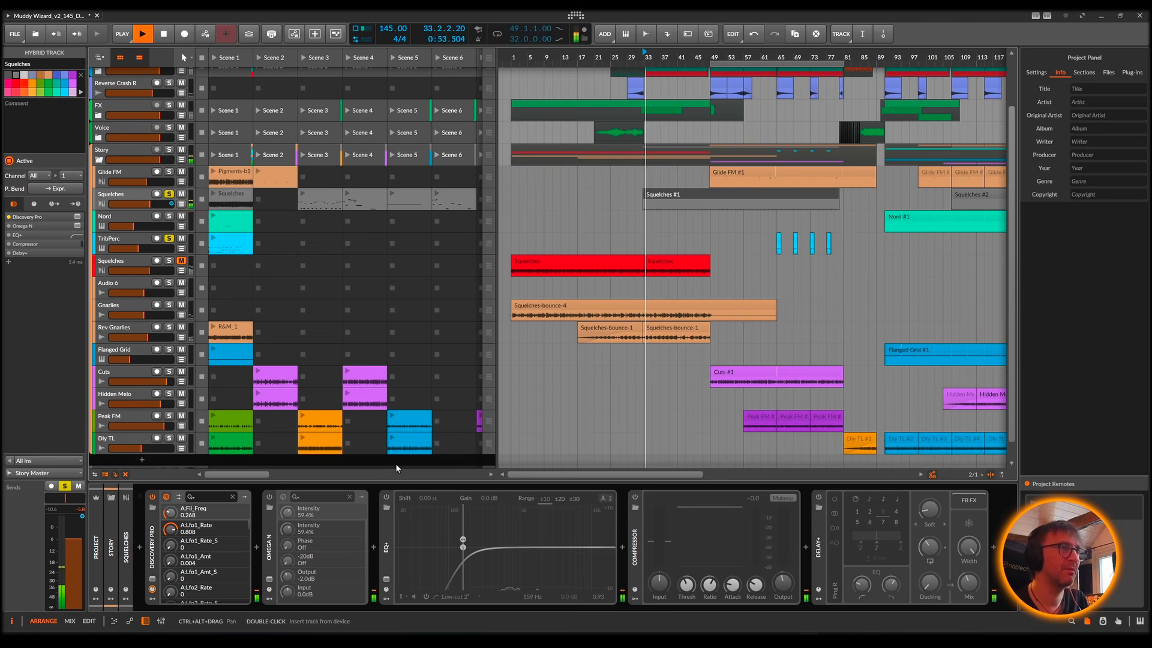
Step: Take the TribPerc track out of solo and replay the Squelches track soloed on its own
{"action": "left_click", "coordinate": [169, 238]}
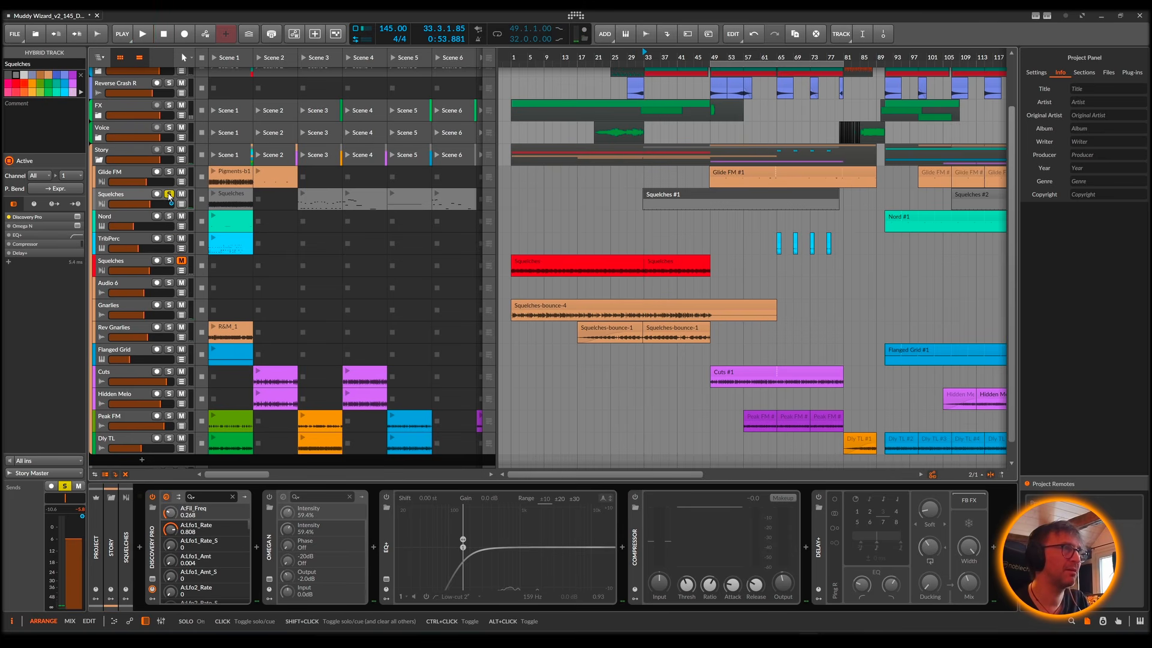
{"action": "left_click", "coordinate": [170, 195]}
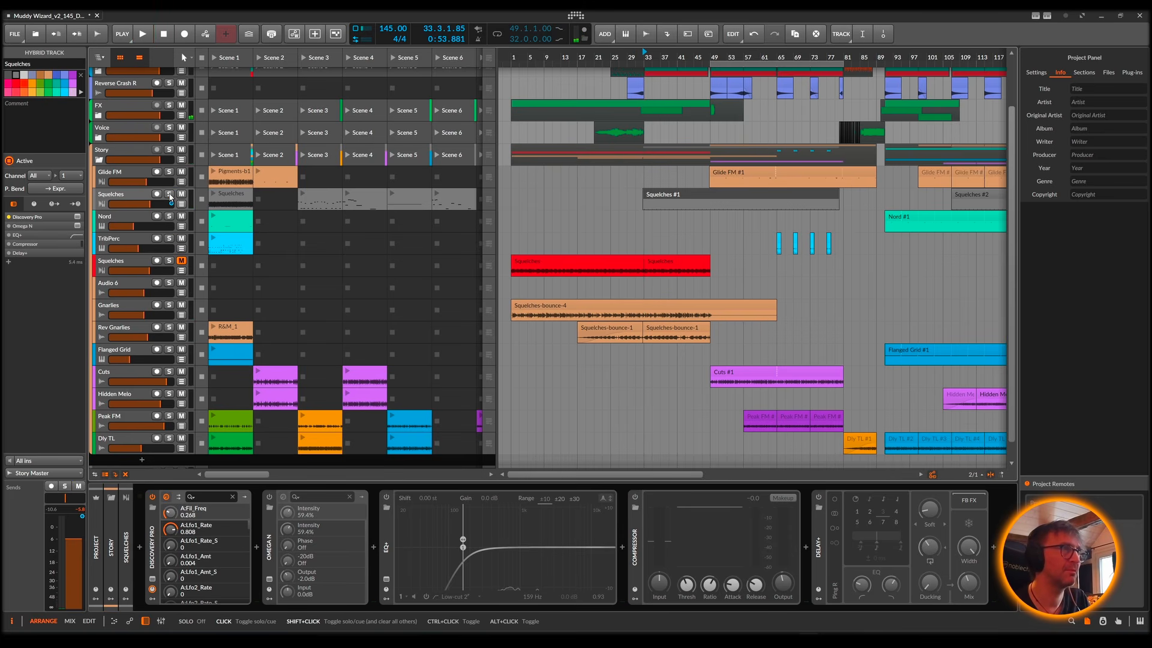
{"action": "left_click", "coordinate": [170, 195]}
{"action": "key", "text": "space"}
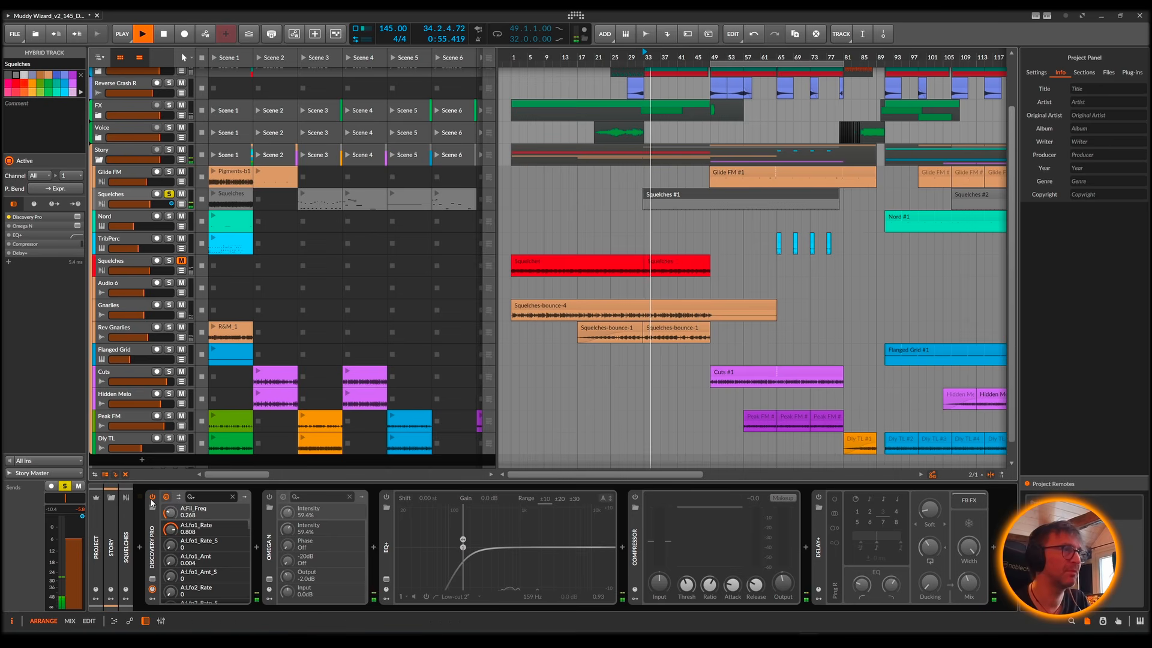
Step: Re-enable Omega N on the Squelches track, show its plug-in window and play the clip through it
{"action": "left_click", "coordinate": [270, 498]}
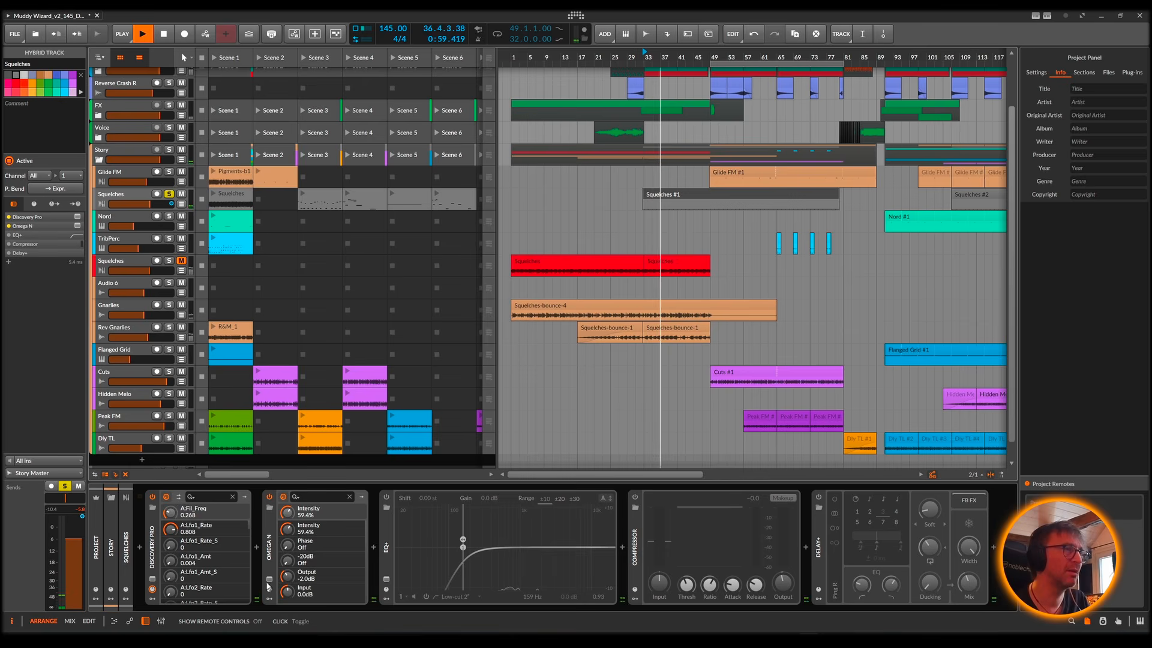
{"action": "key", "text": "space"}
{"action": "left_click", "coordinate": [269, 580]}
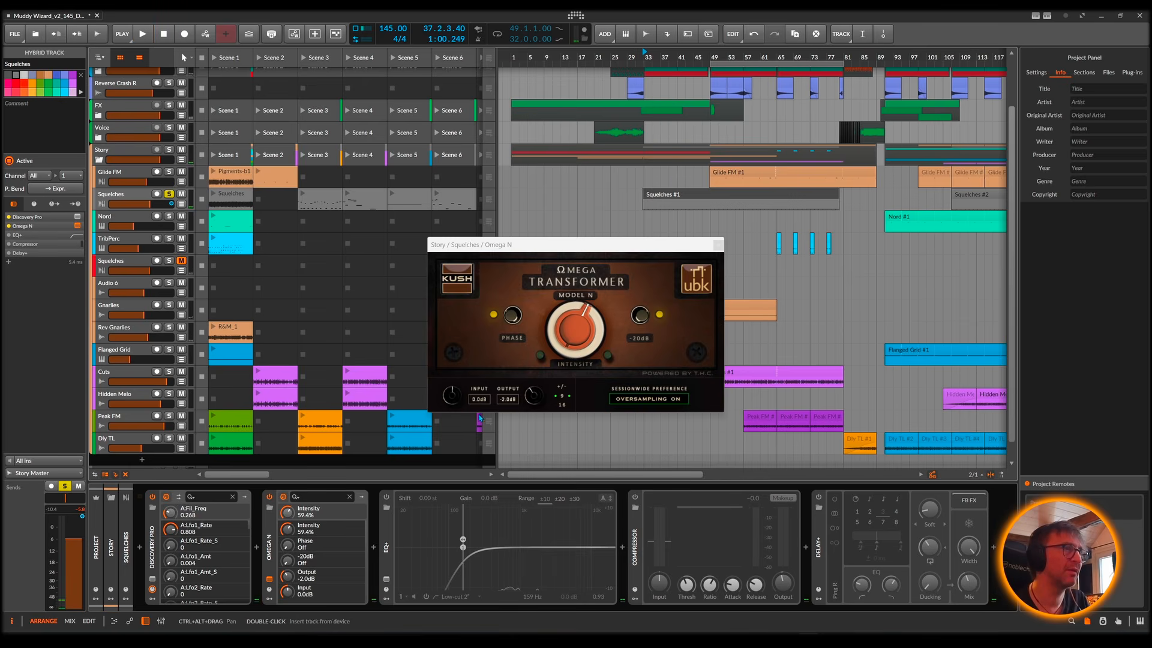
{"action": "left_click_drag", "start_coordinate": [557, 247], "coordinate": [578, 201]}
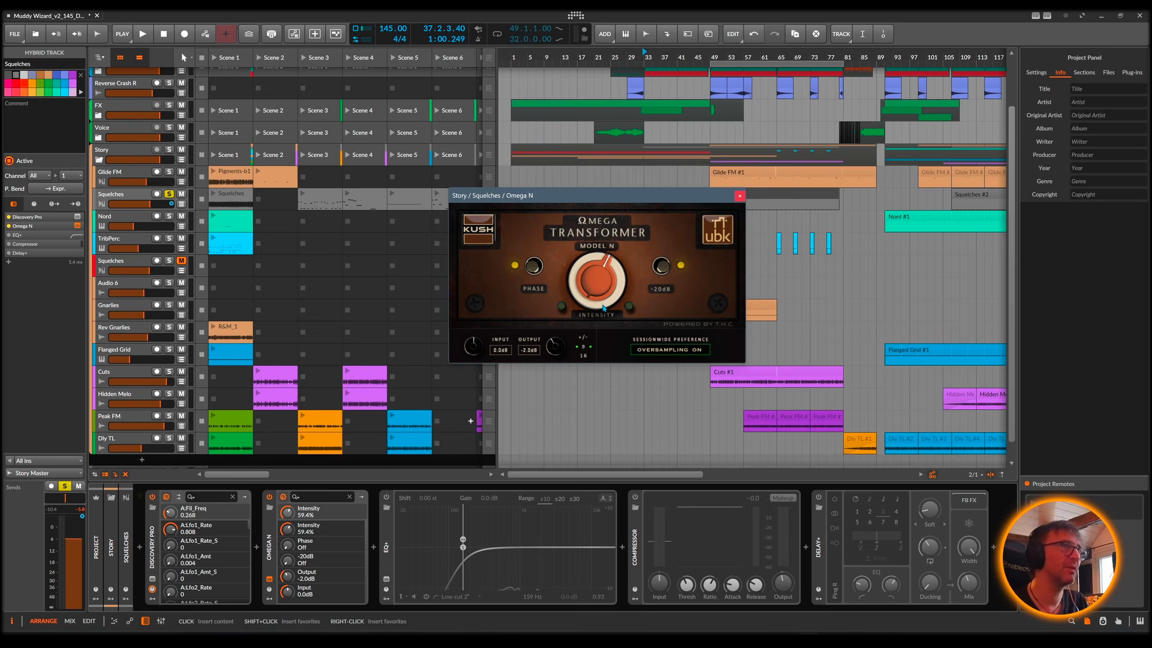
{"action": "key", "text": "space"}
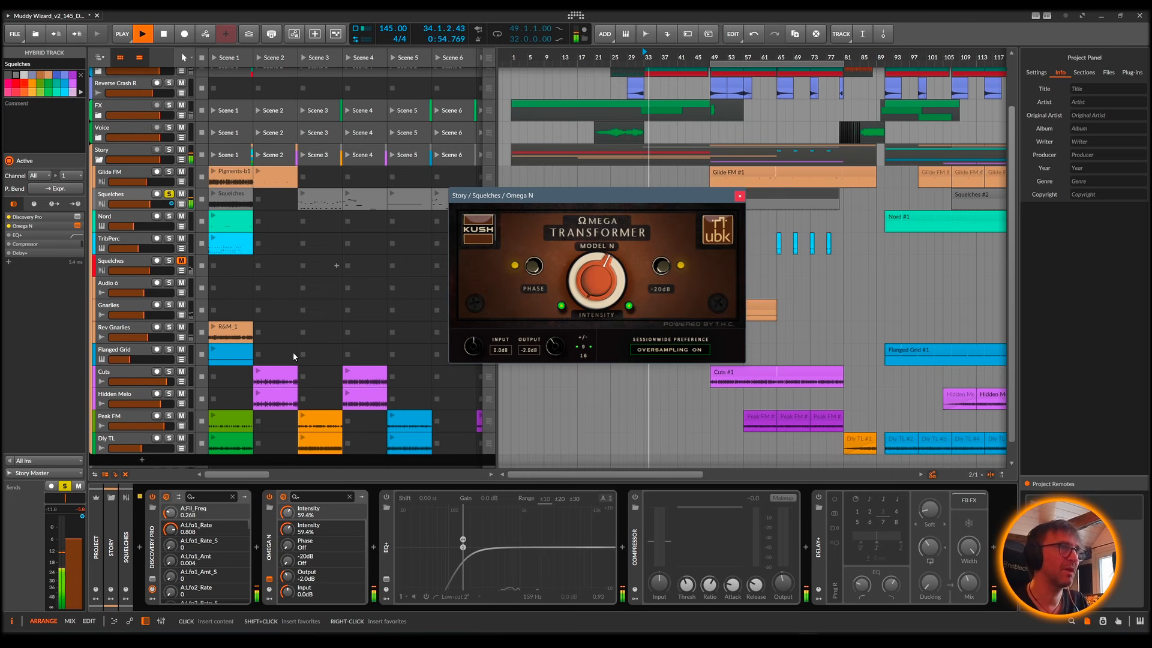
{"action": "key", "text": "space"}
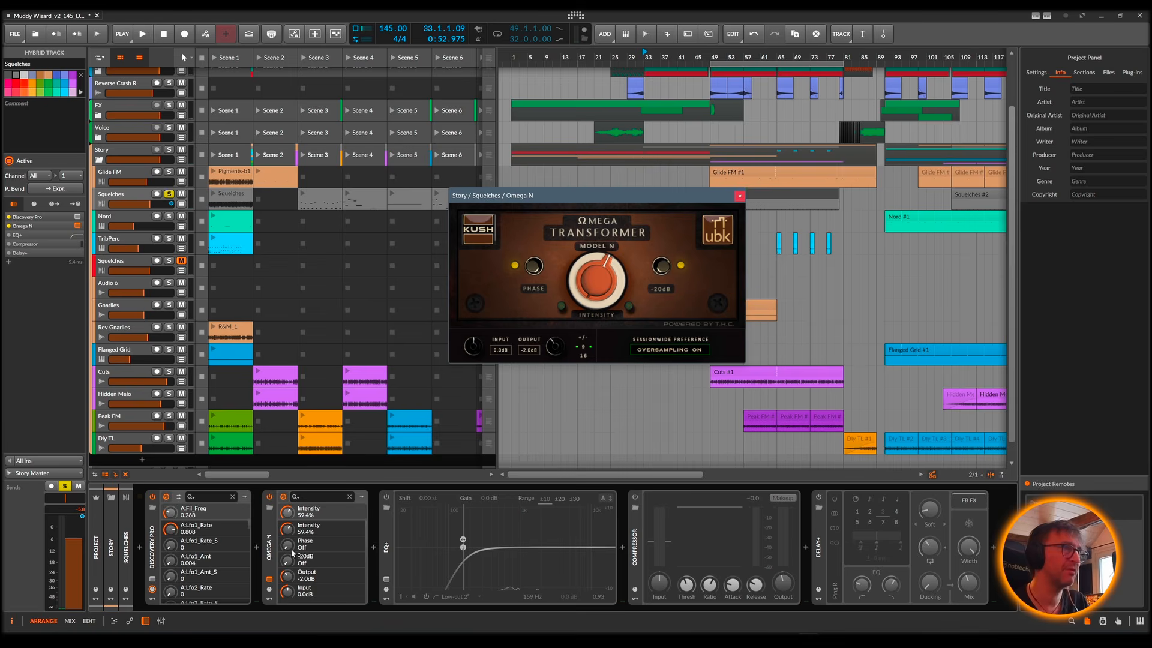
Step: Insert the Omega 458A plug-in between Discovery Pro and Omega N on the Squelches track
{"action": "left_click", "coordinate": [257, 547]}
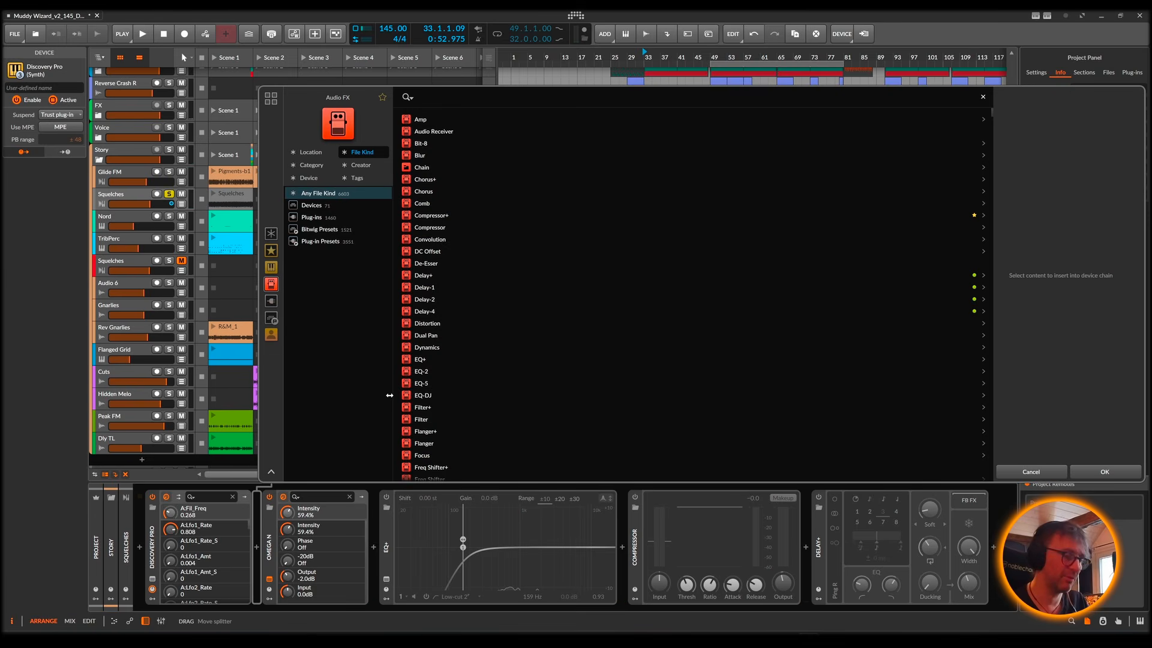
{"action": "type", "text": "om"}
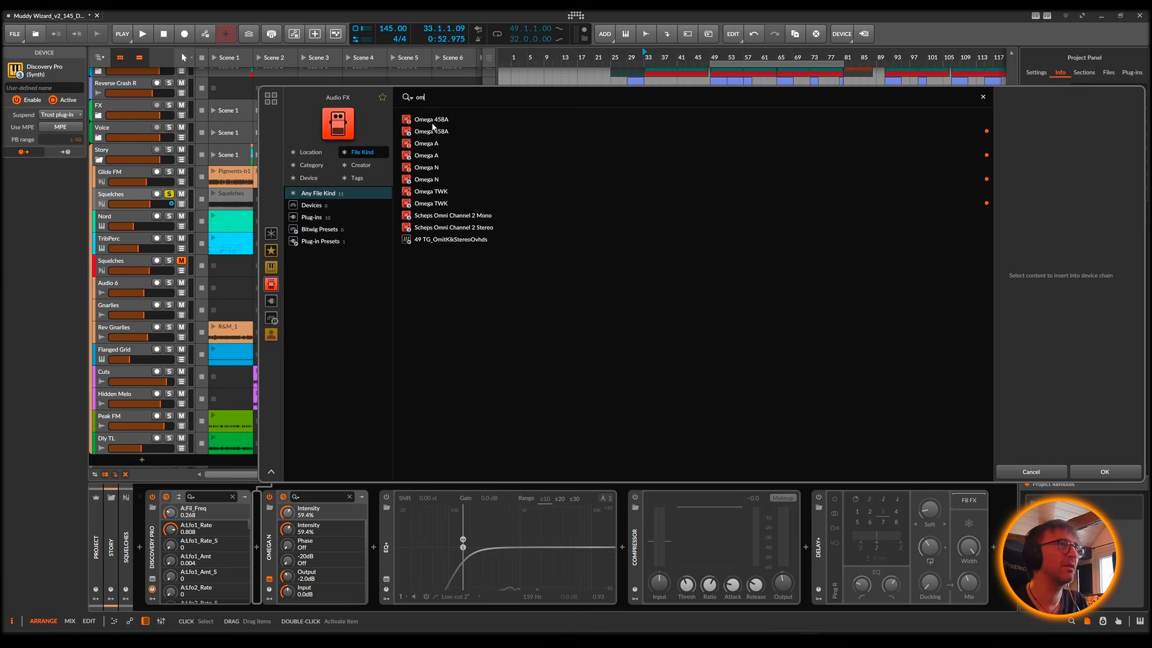
{"action": "double_click", "coordinate": [432, 132]}
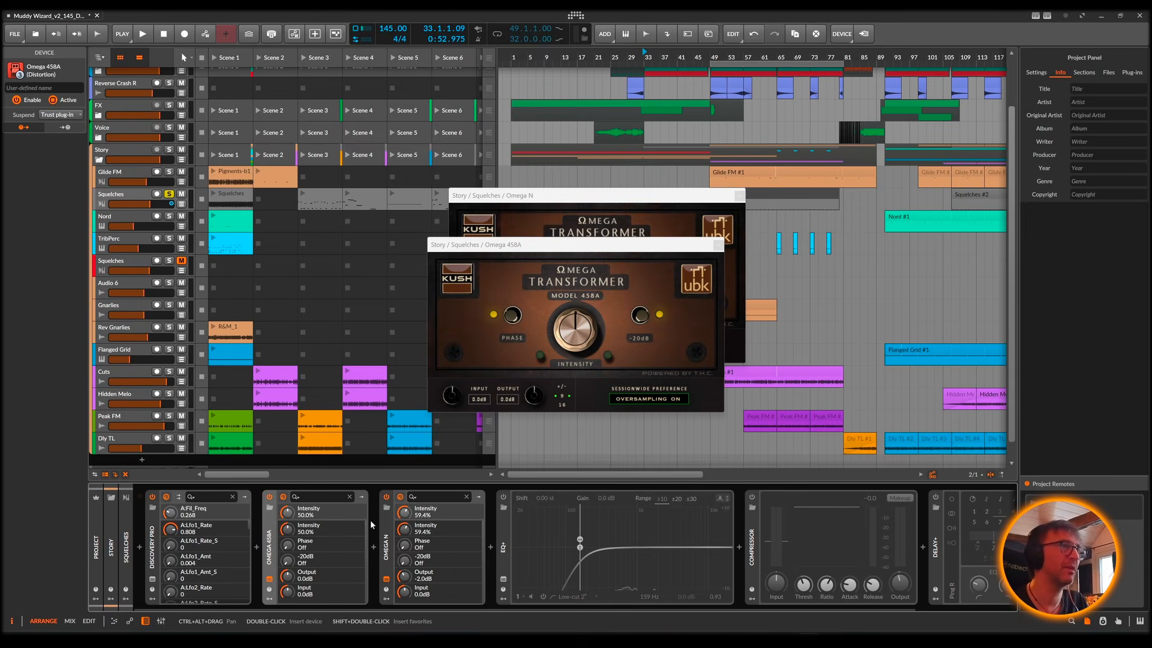
Step: With Omega N bypassed, set the Omega 458A's Intensity to 62.3% during playback and close its window
{"action": "key", "text": "space"}
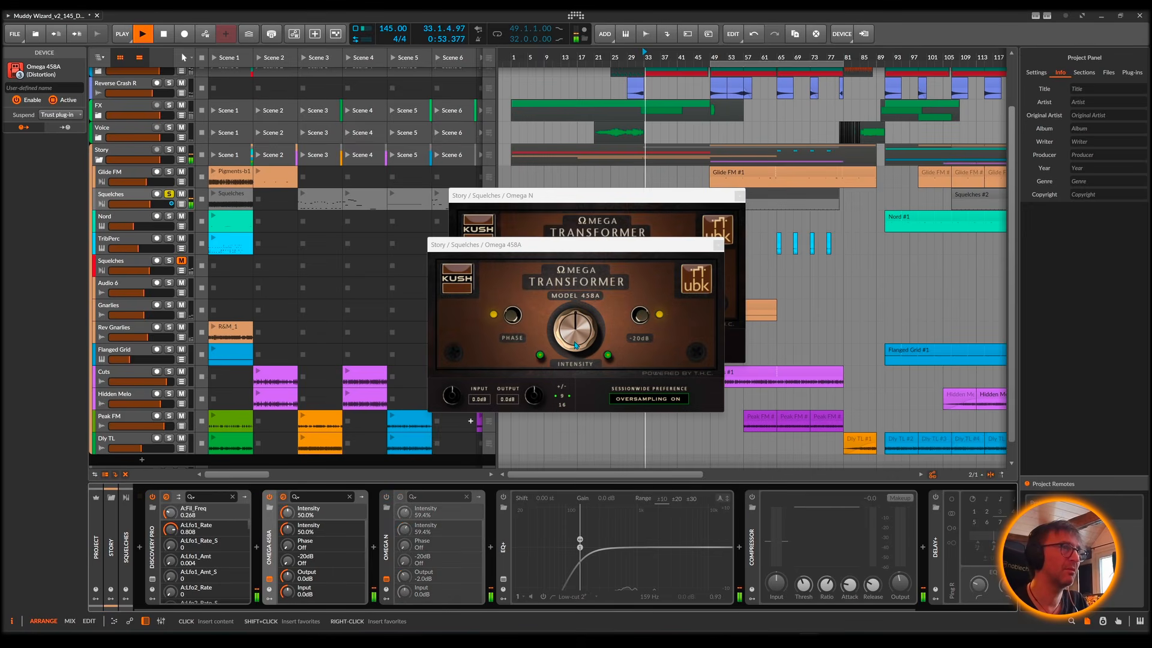
{"action": "left_click_drag", "start_coordinate": [576, 334], "coordinate": [578, 319]}
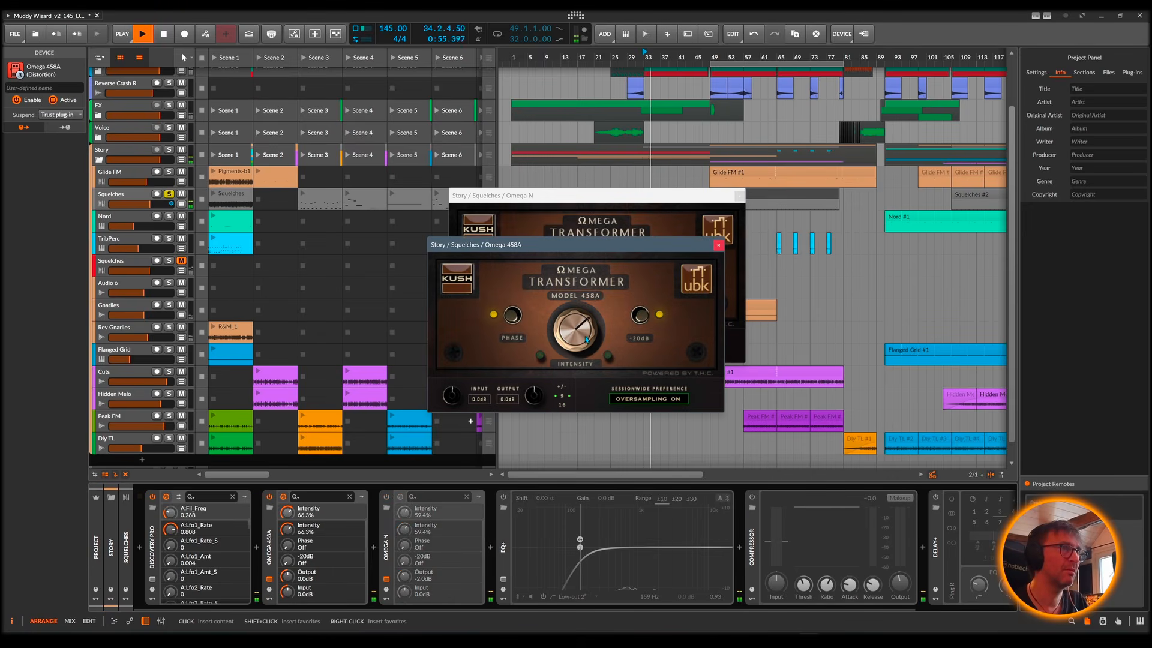
{"action": "left_click_drag", "start_coordinate": [572, 359], "coordinate": [573, 352]}
{"action": "key", "text": "space"}
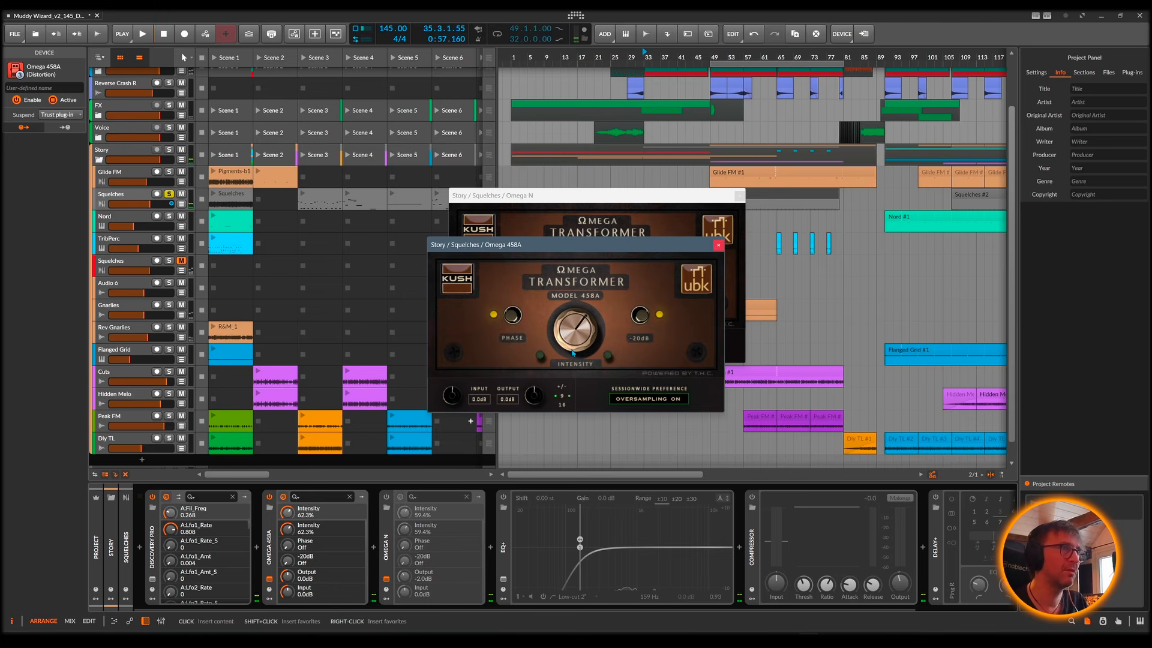
{"action": "left_click", "coordinate": [718, 246]}
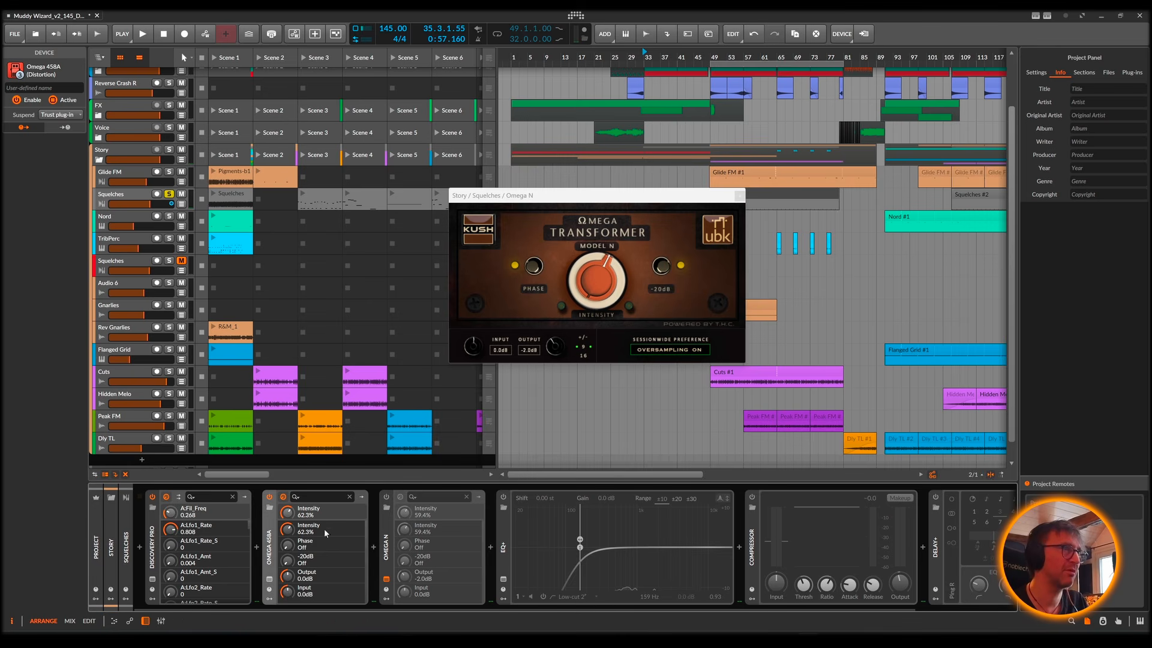
Step: Delete the Omega 458A from the Squelches track, and re-enable Omega N and EQ+ during playback
{"action": "key", "text": "Delete"}
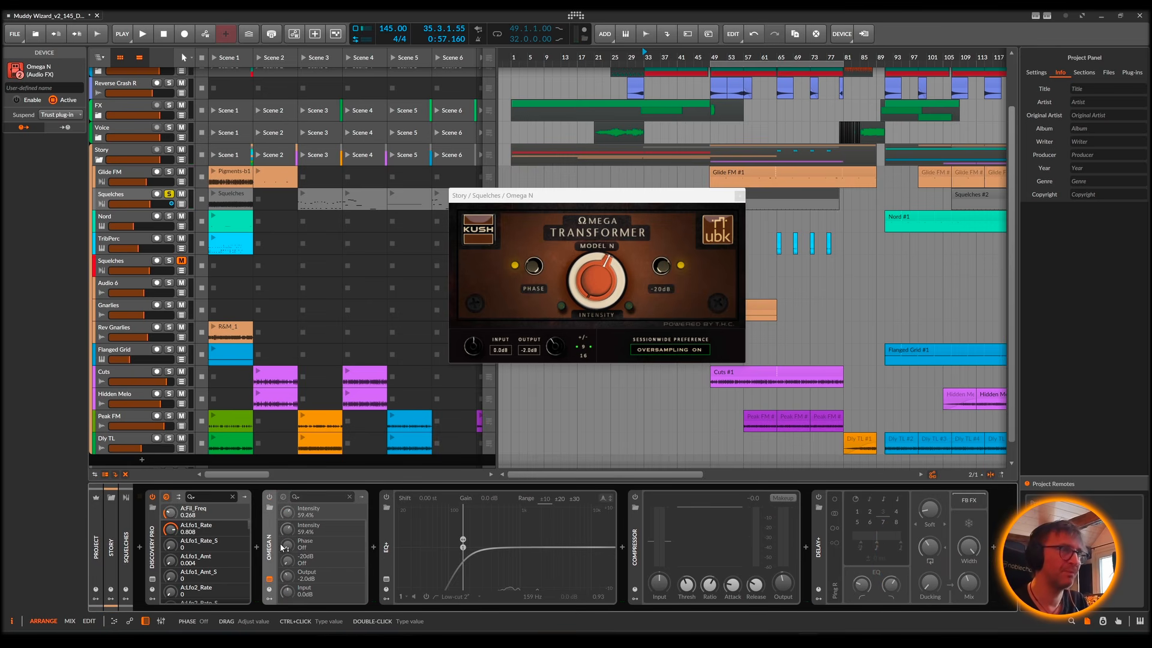
{"action": "key", "text": "space"}
{"action": "left_click", "coordinate": [270, 497]}
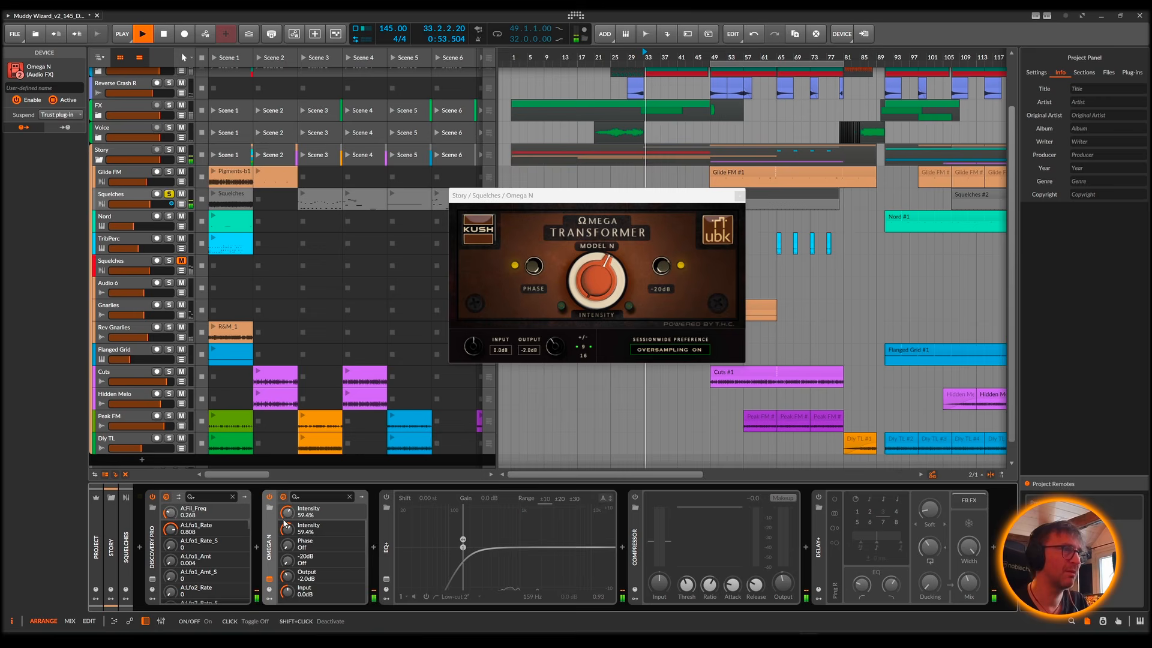
{"action": "left_click", "coordinate": [387, 497]}
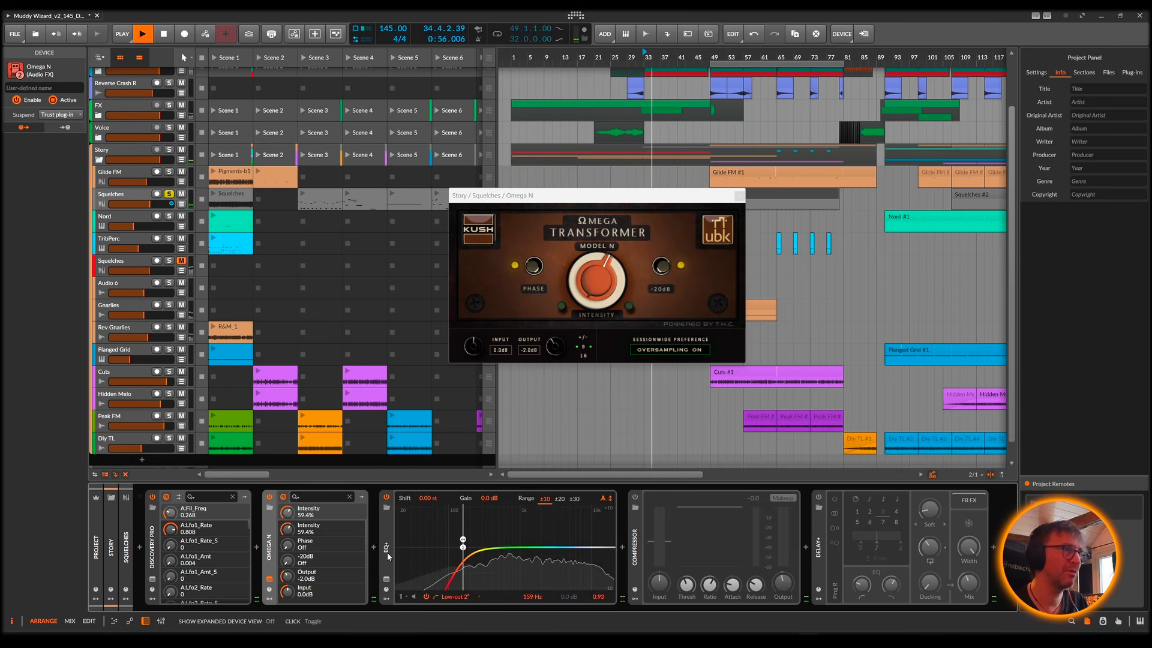
{"action": "key", "text": "space"}
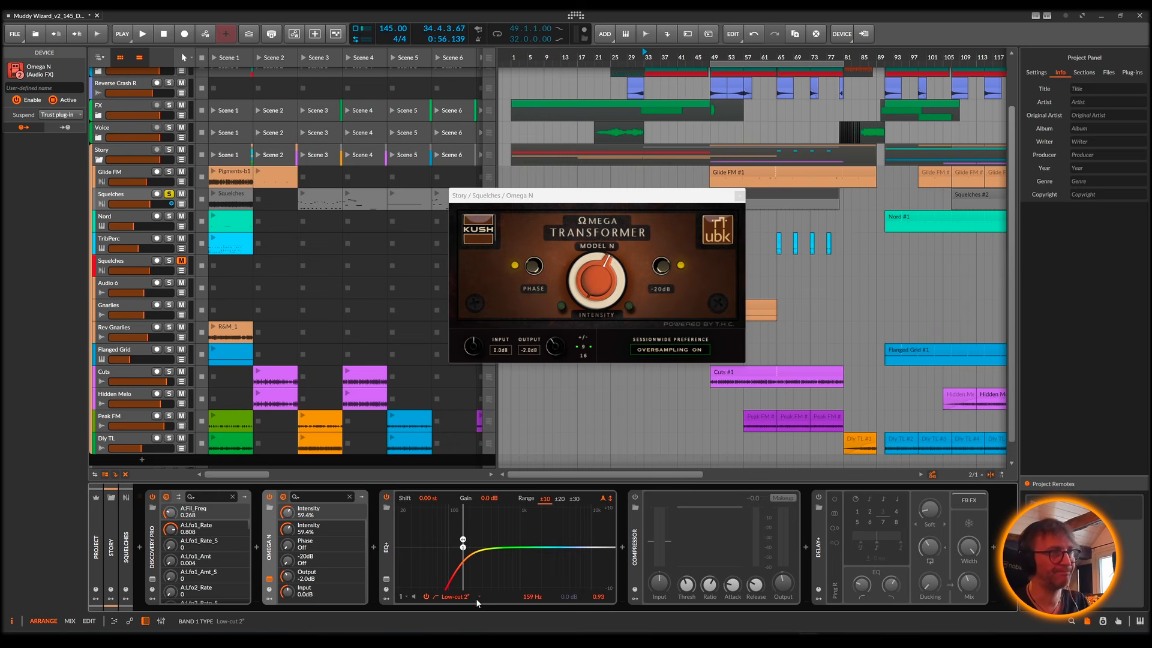
Step: Enable the Compressor on the Squelches track and set its release to 111 ms during playback
{"action": "left_click", "coordinate": [636, 500]}
{"action": "key", "text": "space"}
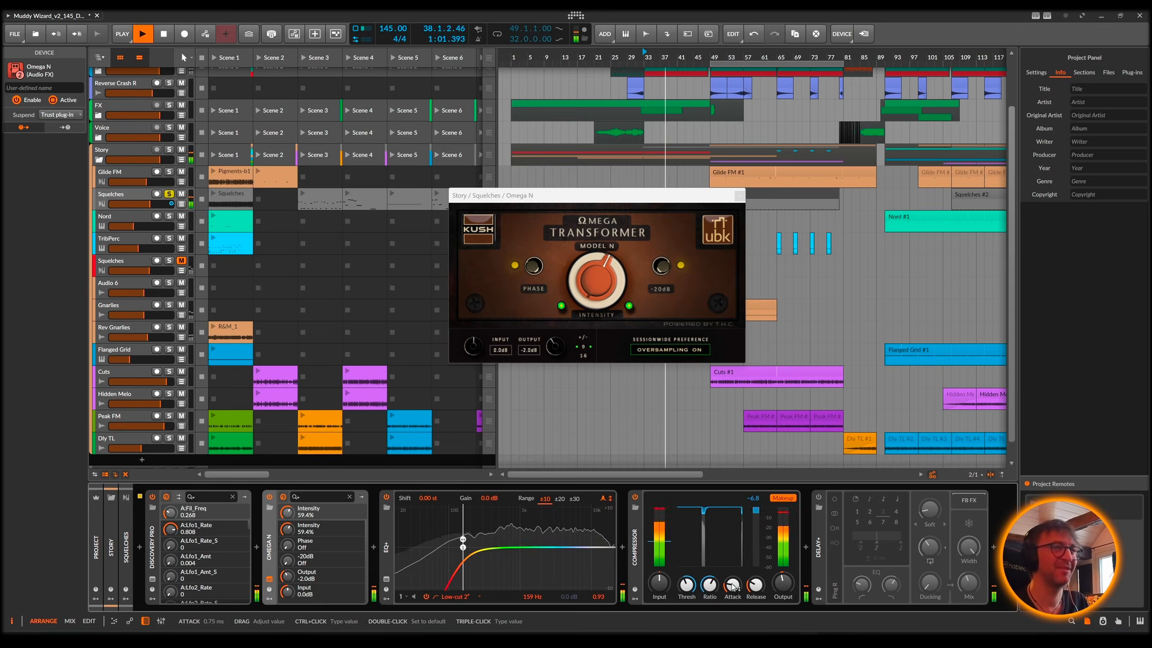
{"action": "left_click", "coordinate": [732, 585]}
{"action": "left_click", "coordinate": [755, 584]}
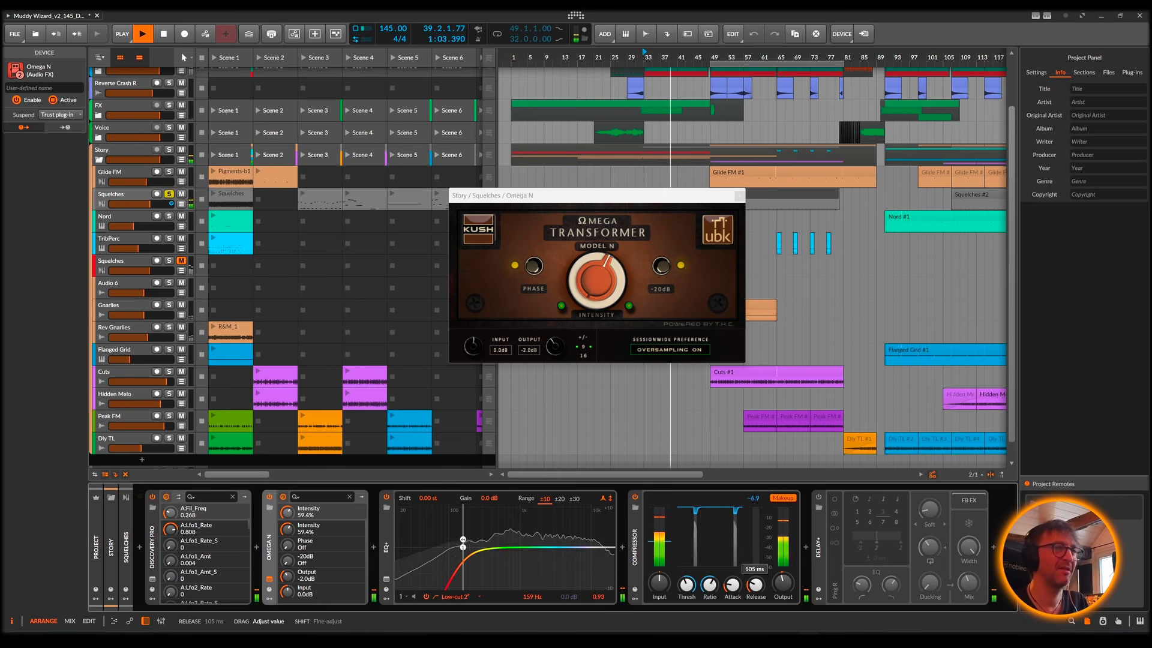
{"action": "left_click_drag", "start_coordinate": [755, 585], "coordinate": [755, 584]}
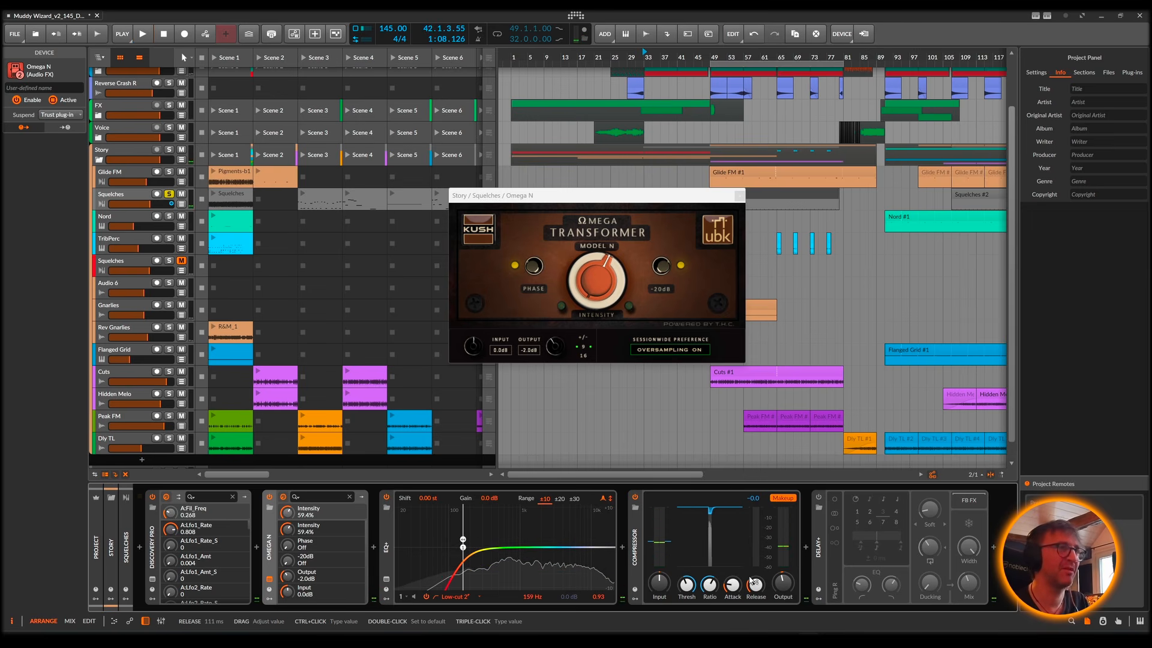
Step: Enable Delay+ on the Squelches track, close the Omega N window and play the chain with Kick & Bass also soloed
{"action": "left_click", "coordinate": [820, 499]}
{"action": "key", "text": "space"}
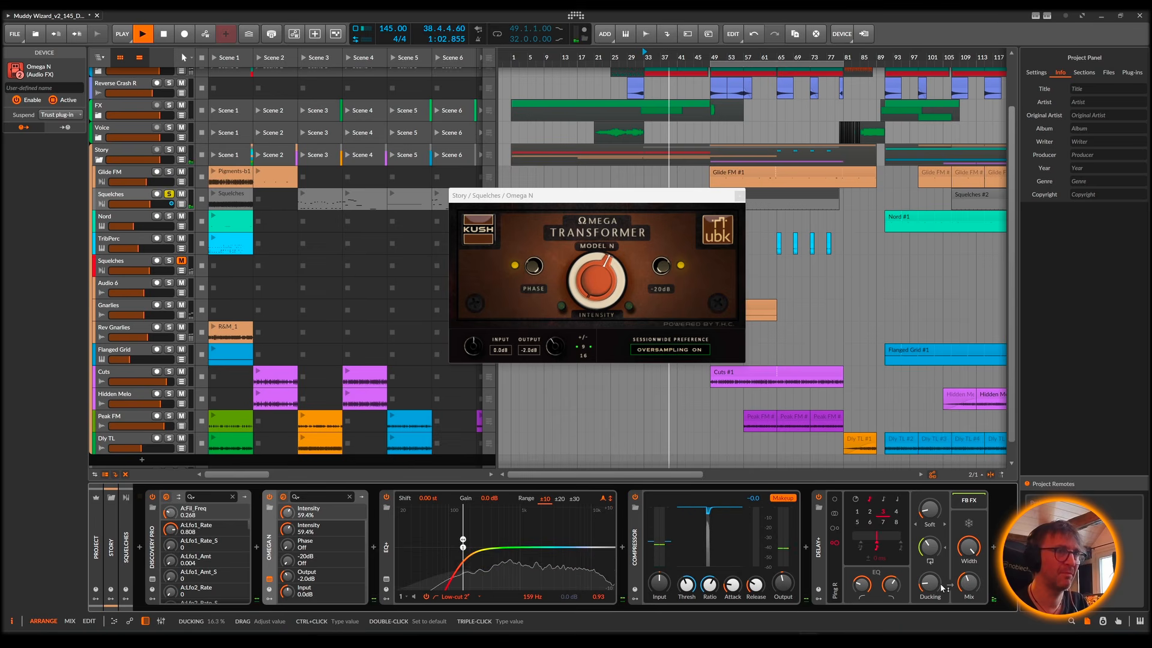
{"action": "left_click", "coordinate": [739, 196]}
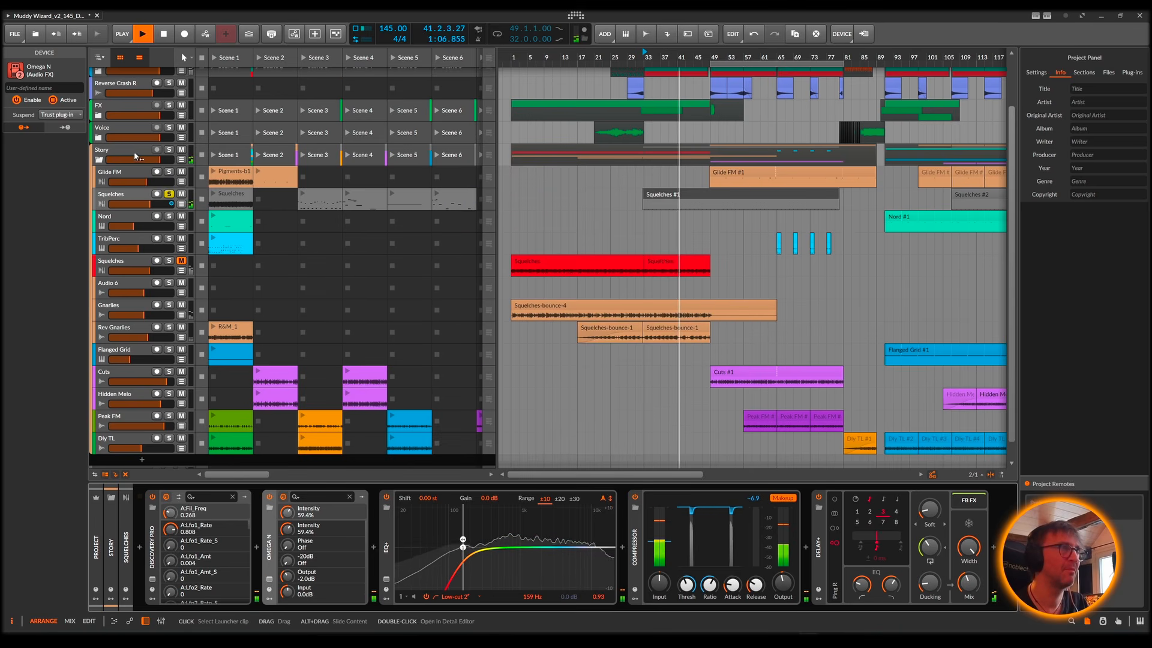
{"action": "scroll", "coordinate": [192, 159], "scroll_direction": "up", "scroll_amount": 2}
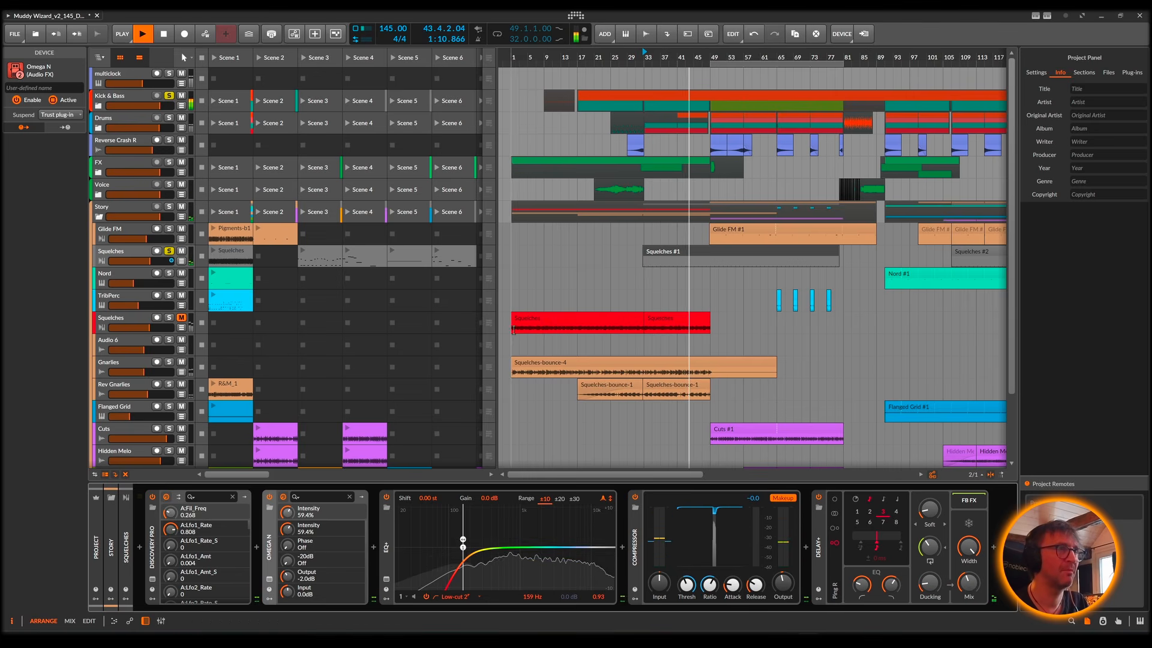
{"action": "key", "text": "space"}
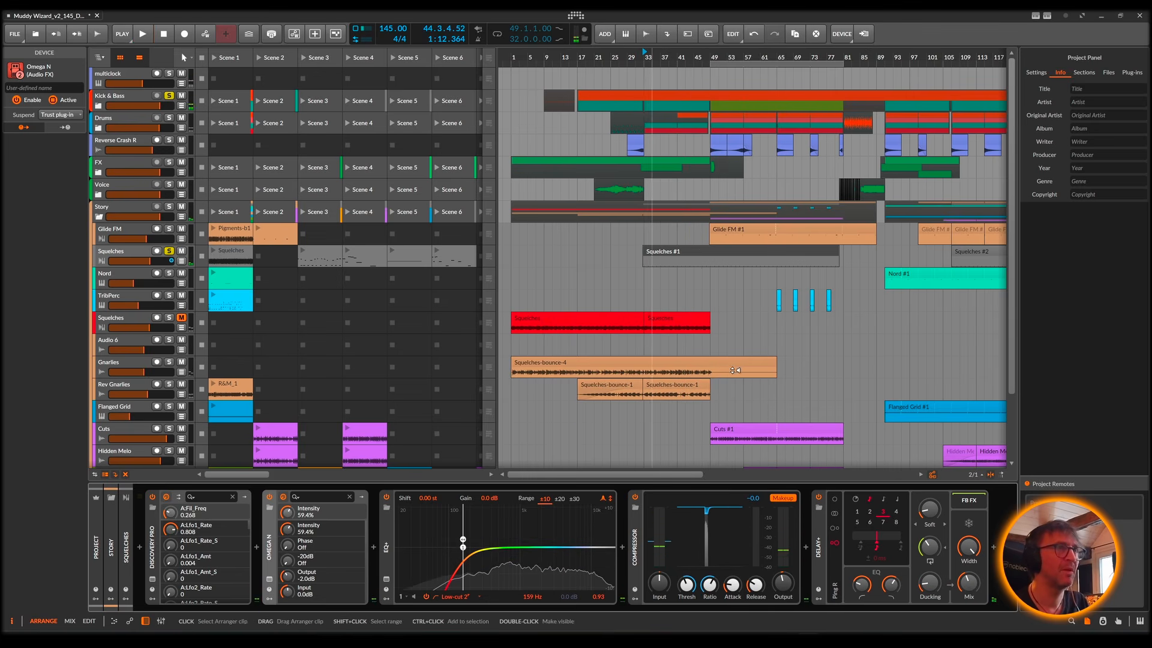
Step: Switch the solo from the Squelches track to Nord and play from the start of the Nord #1 clip
{"action": "scroll", "coordinate": [690, 312], "scroll_direction": "right", "scroll_amount": 8}
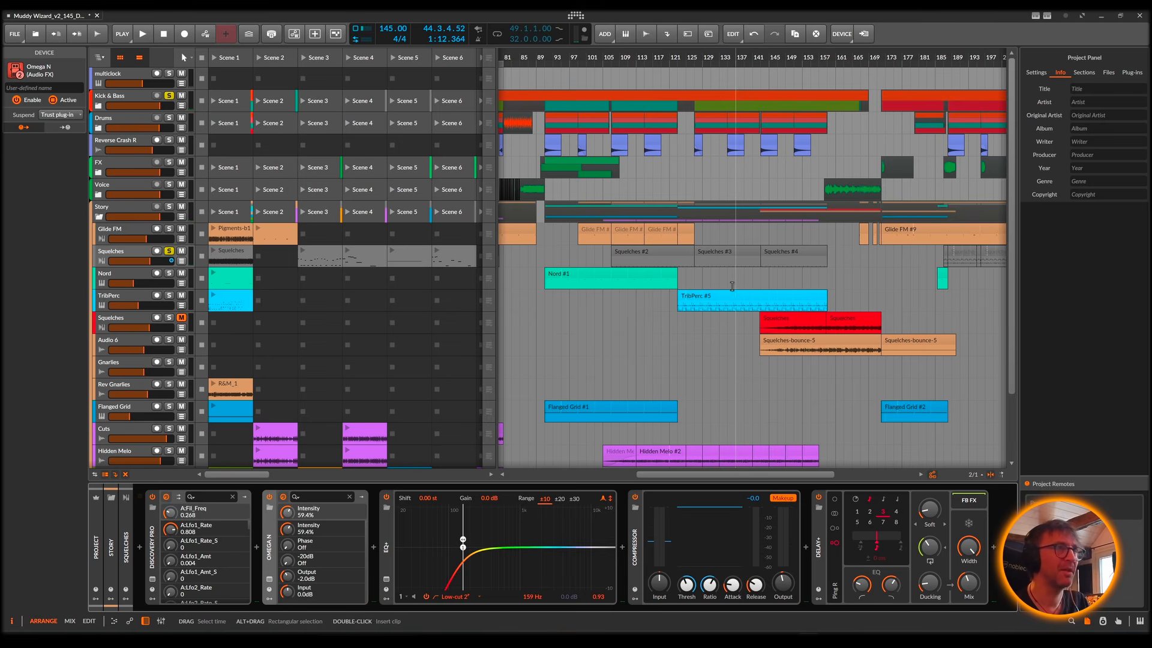
{"action": "left_click", "coordinate": [168, 273]}
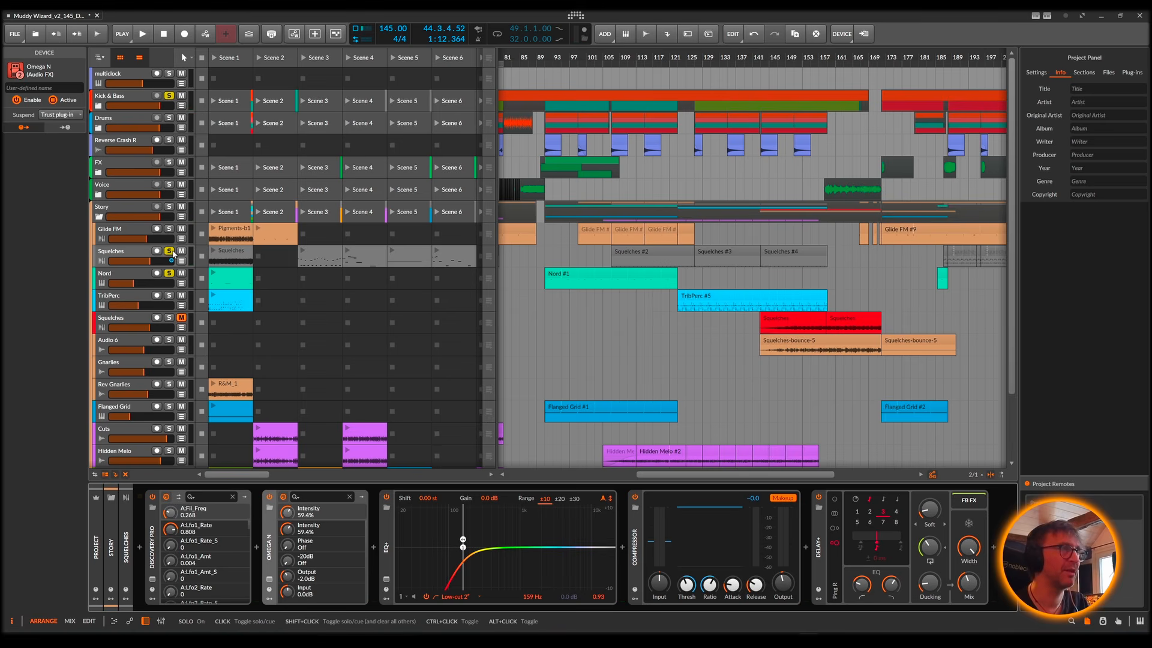
{"action": "left_click", "coordinate": [170, 251]}
{"action": "left_click", "coordinate": [552, 280]}
{"action": "key", "text": "space"}
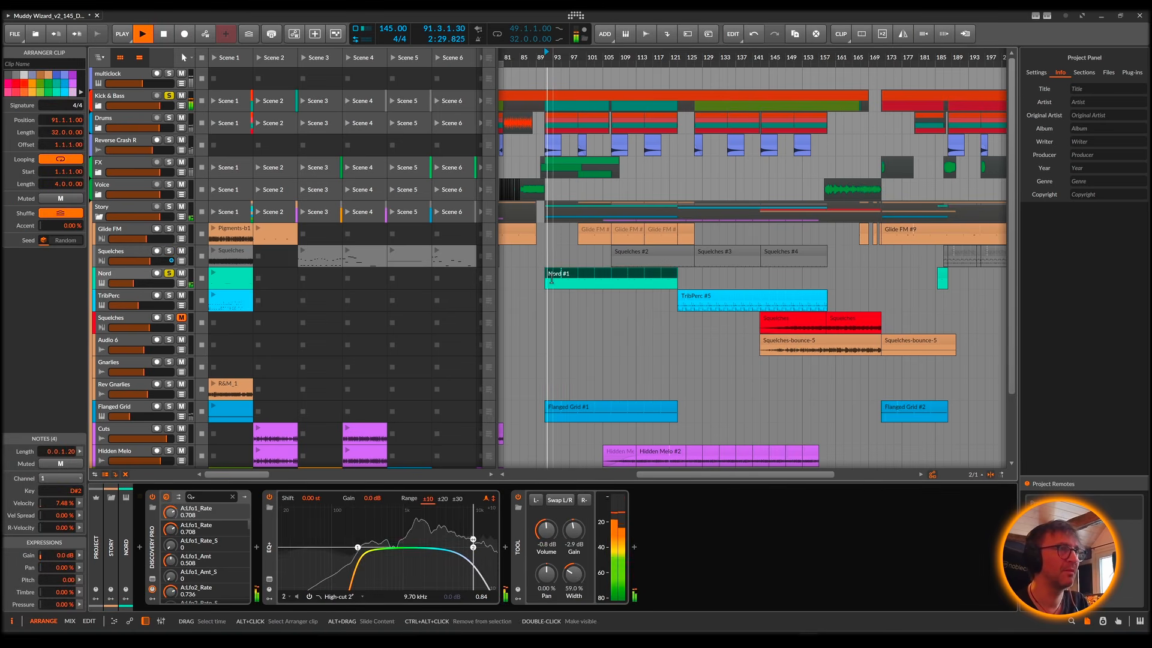
Step: Show the Nord track's Discovery Pro window, set its filter frequency to 0.412 during playback, and close the window
{"action": "left_click", "coordinate": [127, 273]}
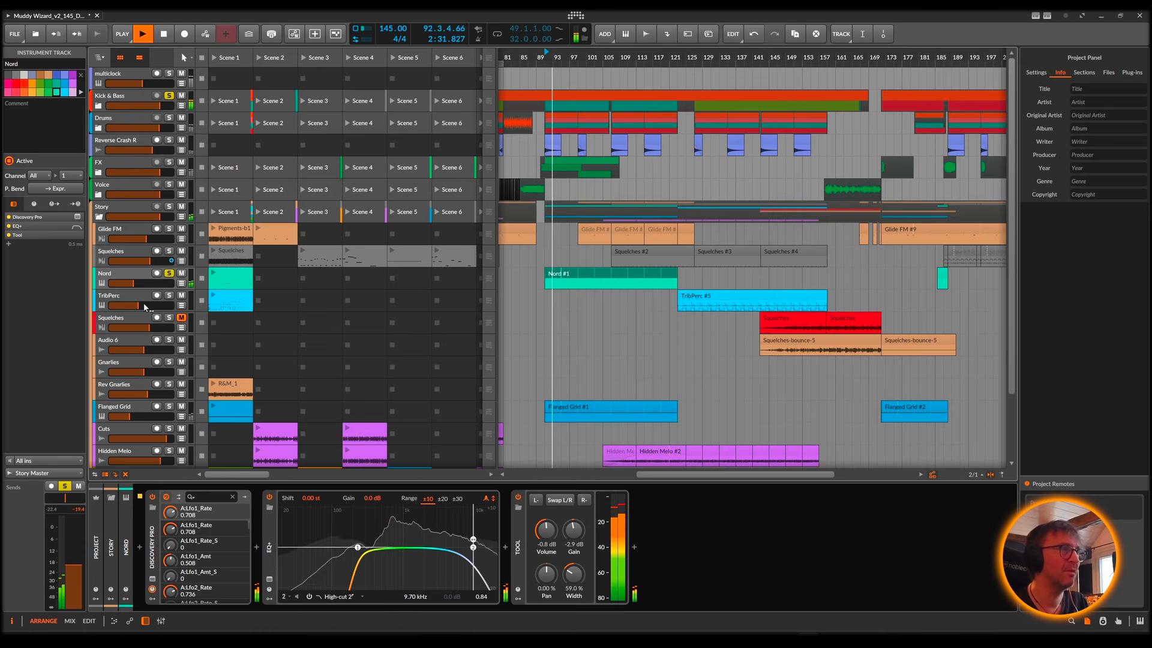
{"action": "left_click", "coordinate": [152, 578]}
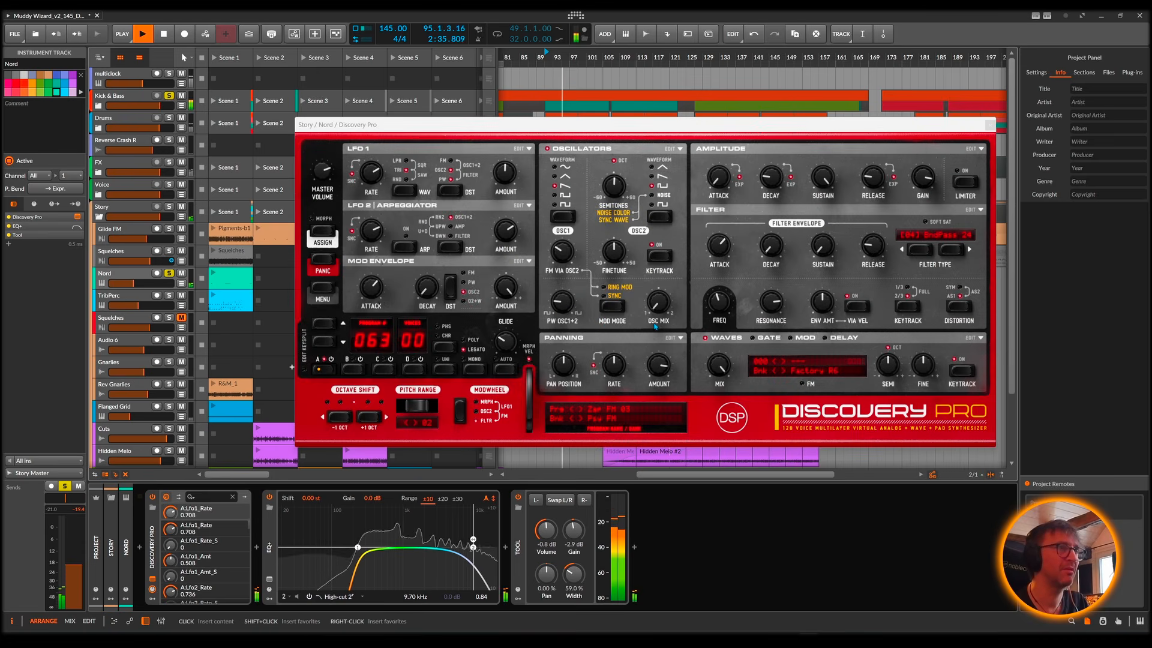
{"action": "left_click", "coordinate": [725, 298]}
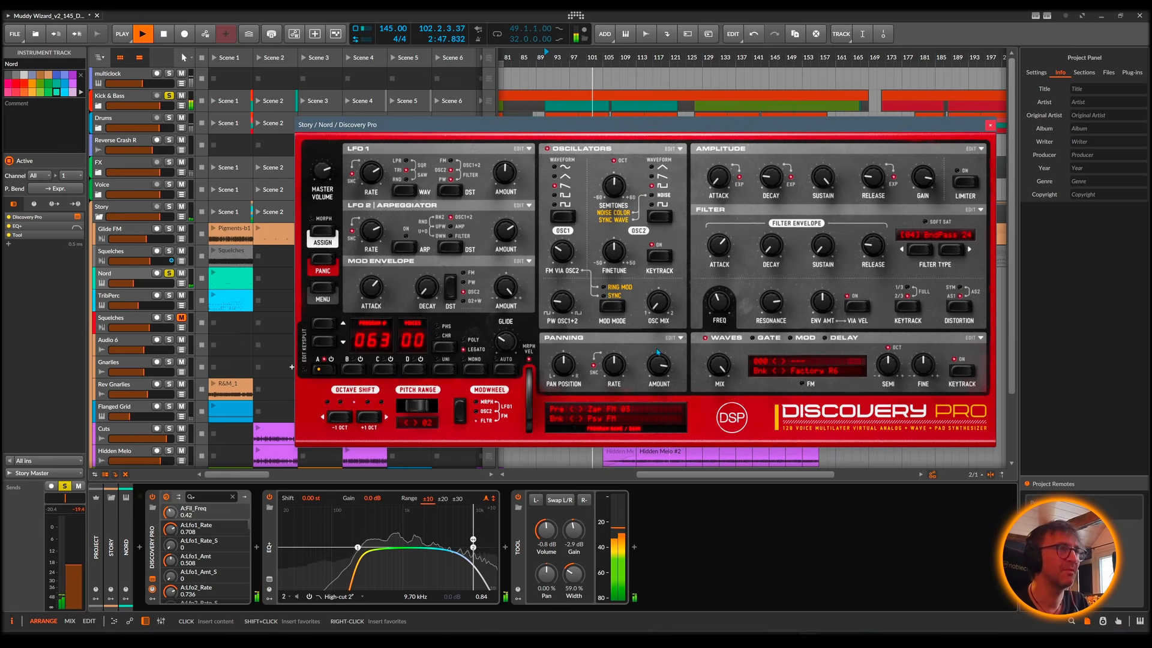
{"action": "key", "text": "space"}
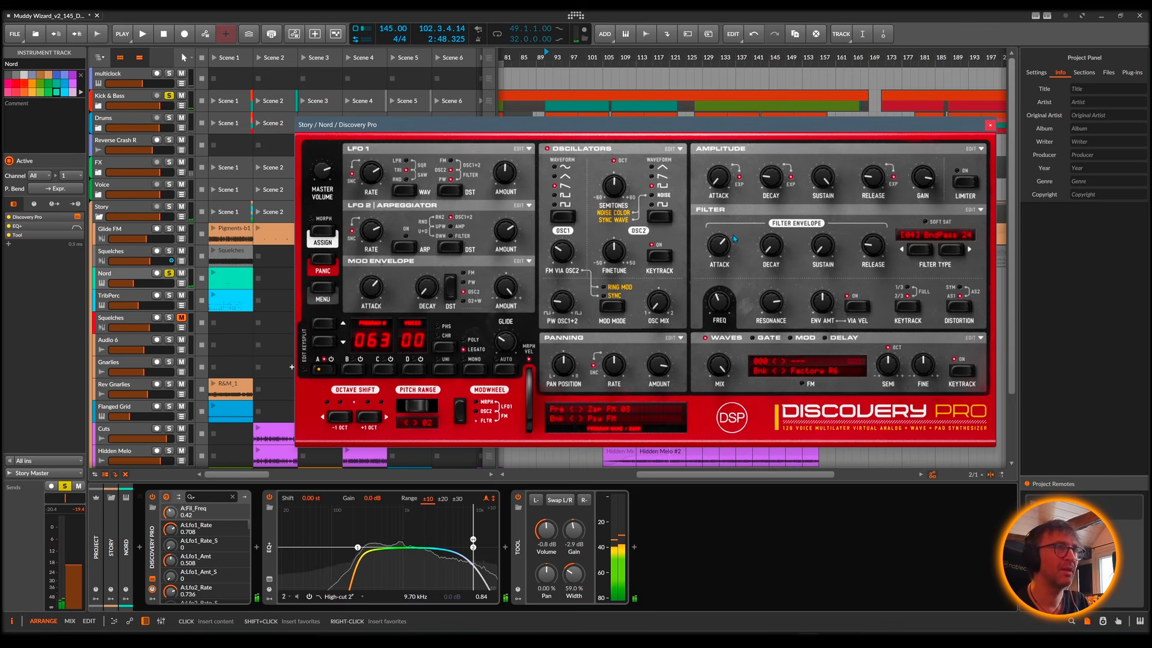
{"action": "key", "text": "space"}
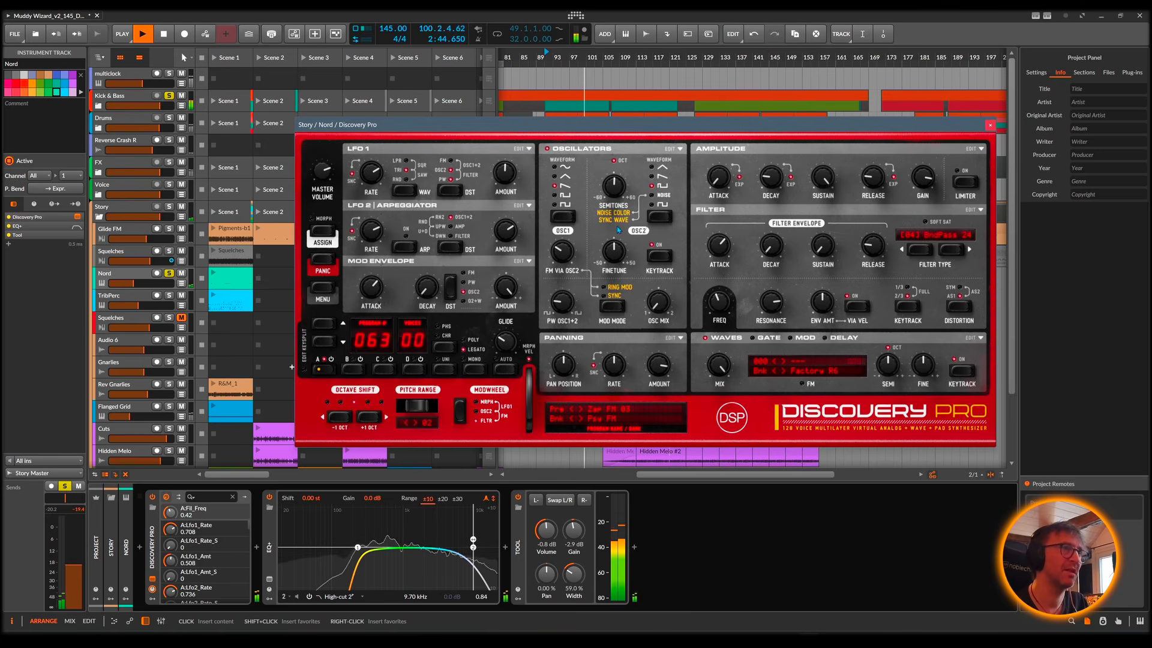
{"action": "left_click_drag", "start_coordinate": [721, 310], "coordinate": [717, 313]}
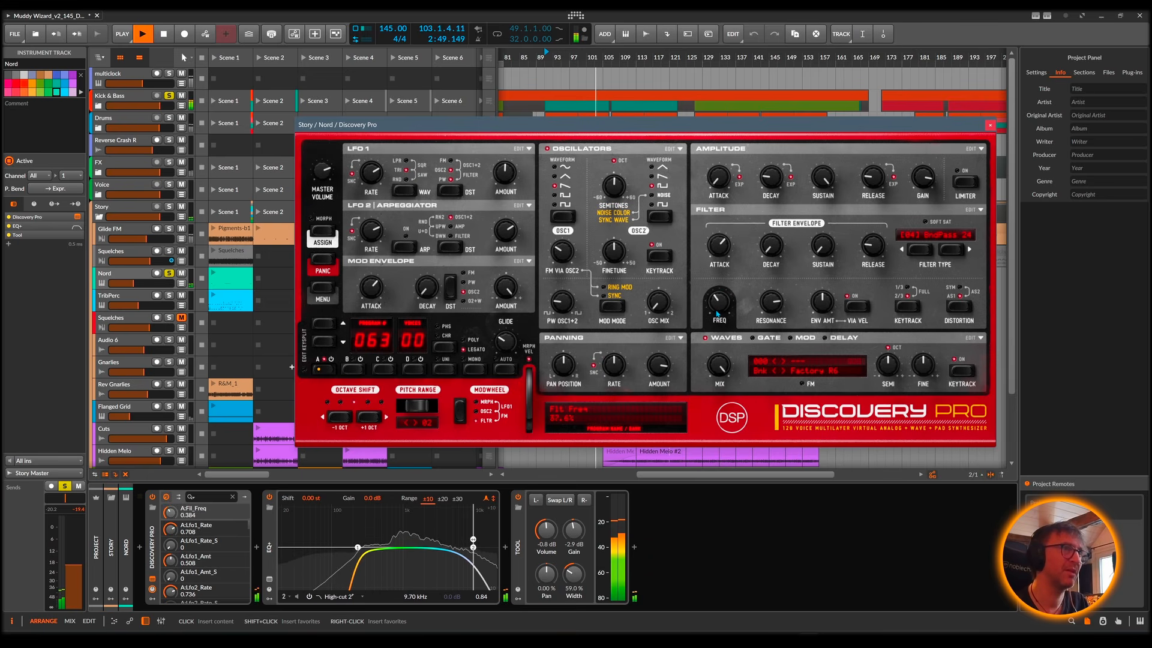
{"action": "left_click", "coordinate": [990, 125]}
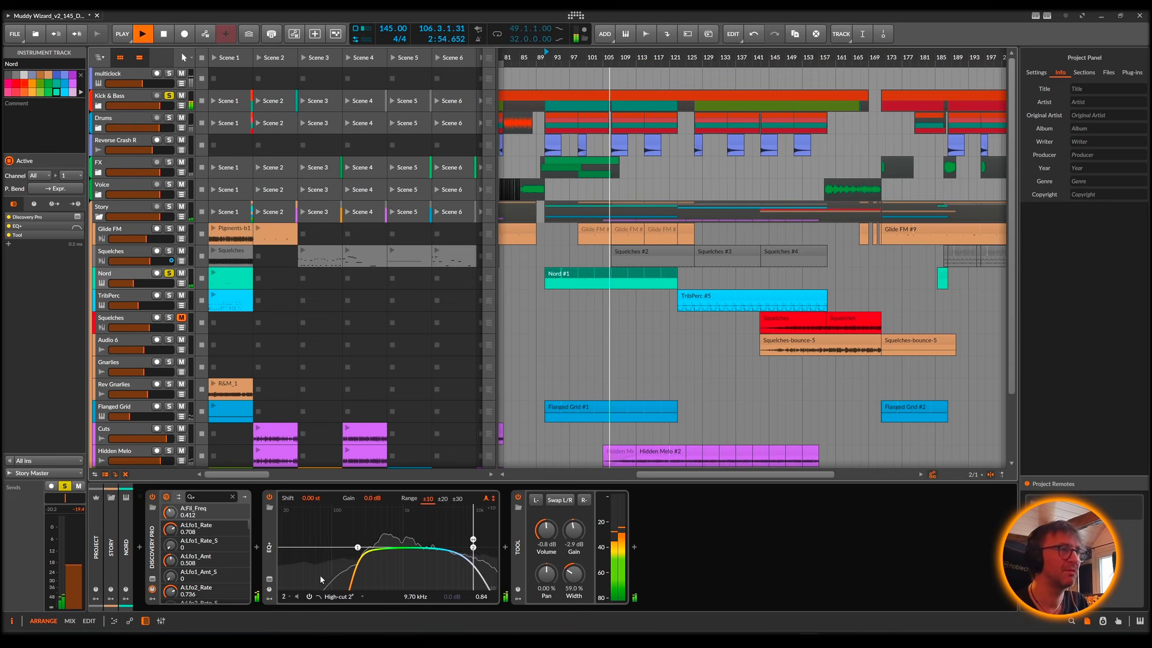
{"action": "key", "text": "space"}
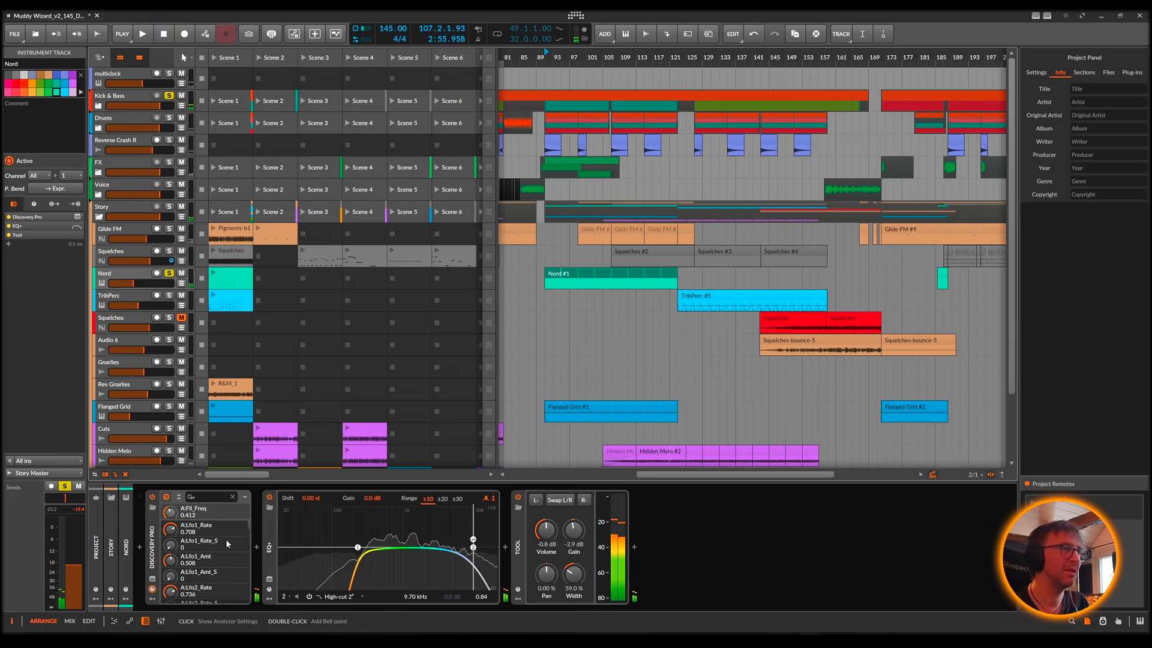
Step: Reopen Discovery Pro on the Nord track to examine its Delay and Waves sections, and close it again
{"action": "left_click", "coordinate": [152, 580]}
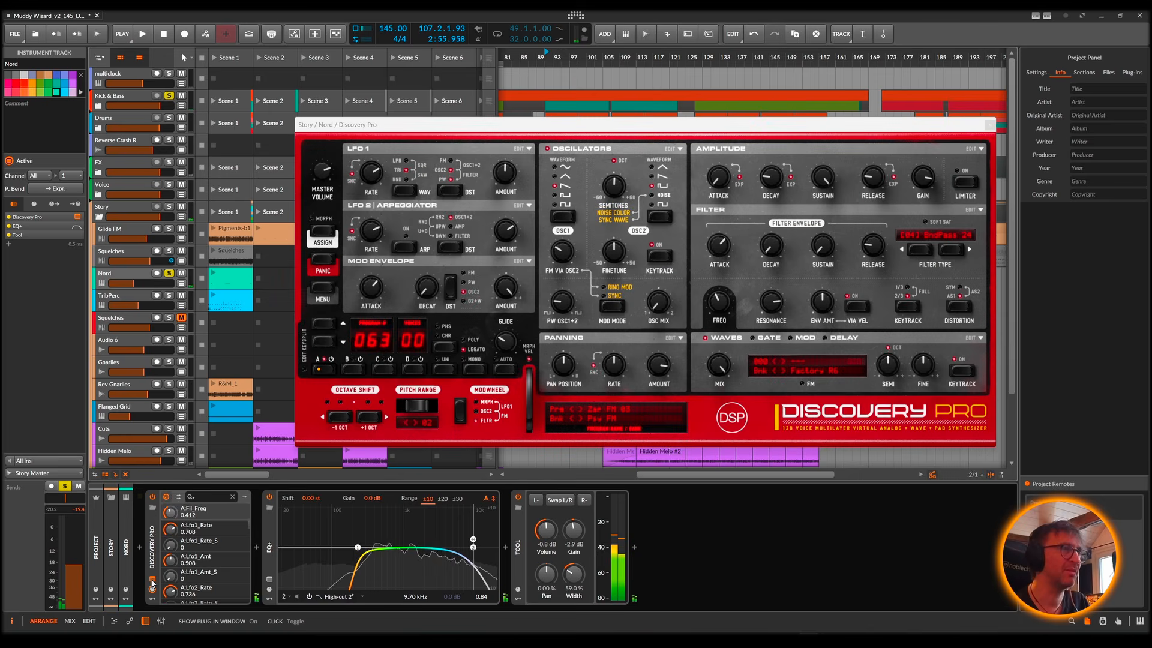
{"action": "left_click", "coordinate": [798, 342]}
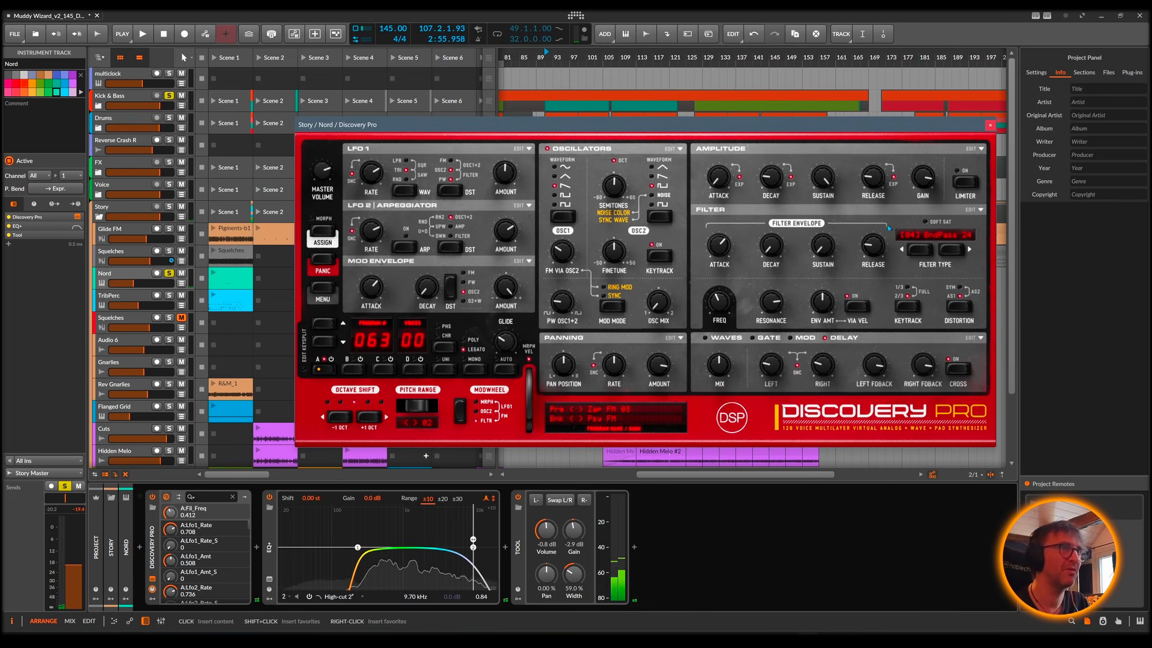
{"action": "left_click", "coordinate": [706, 338]}
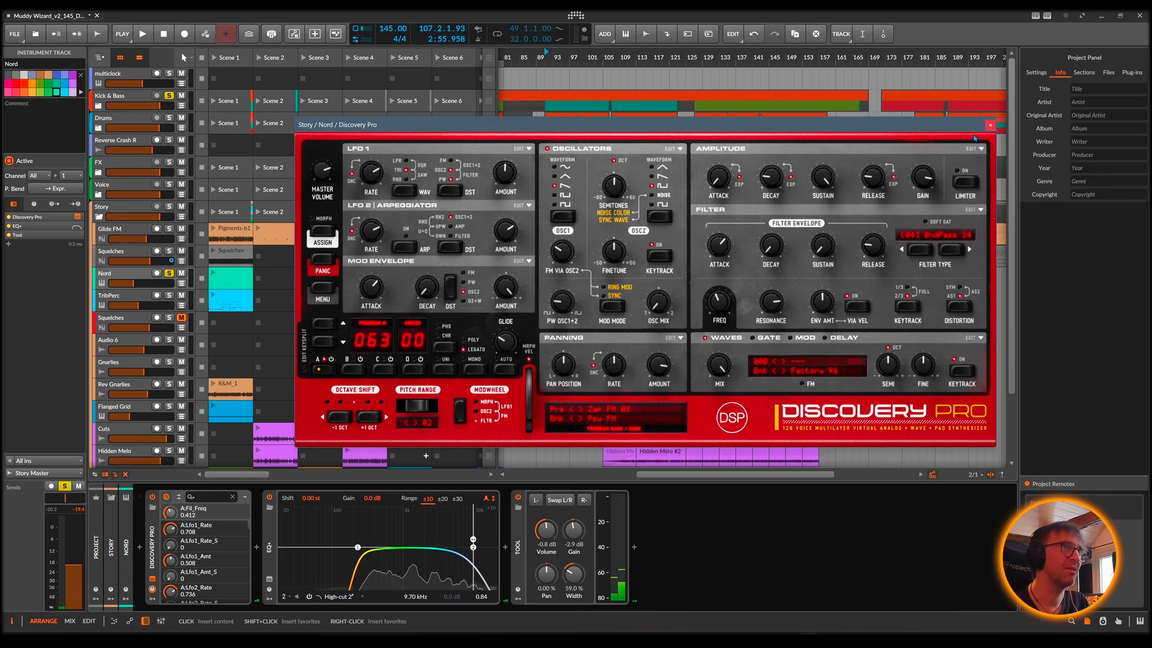
{"action": "left_click", "coordinate": [990, 125]}
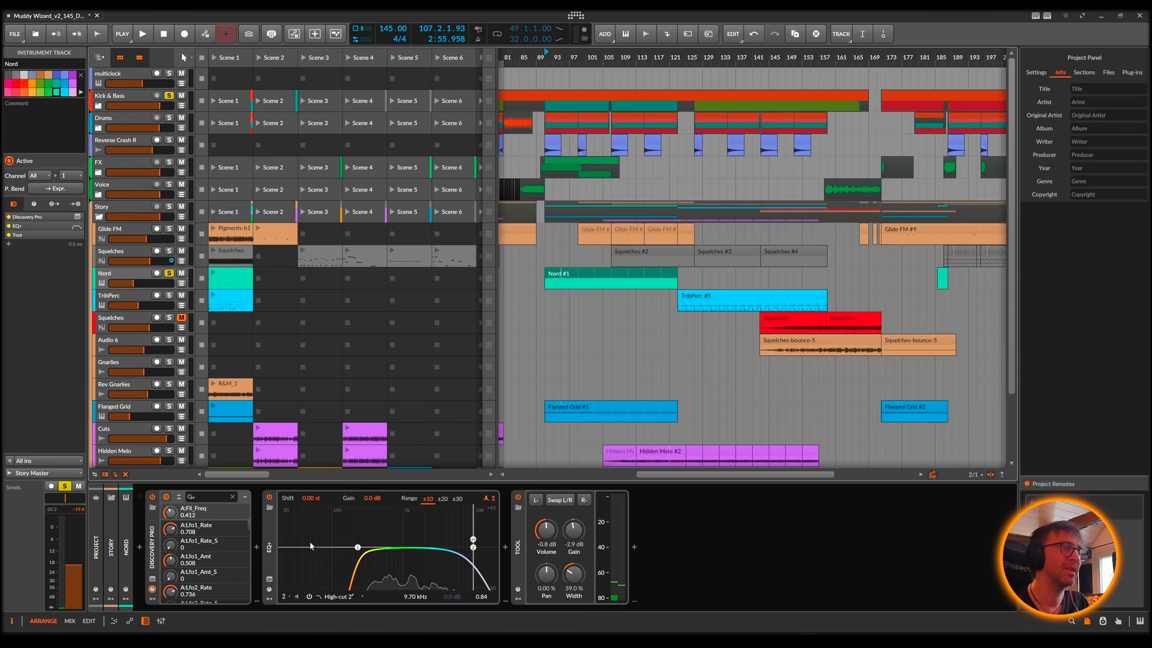
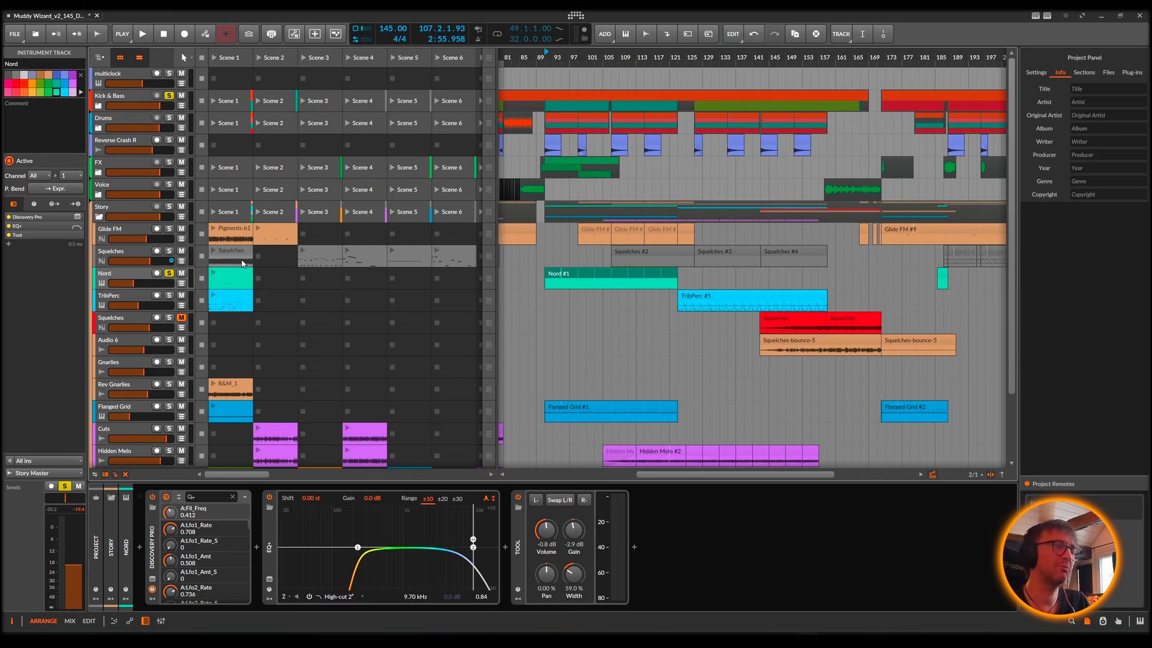
Step: Switch the solo from Nord to TribPerc and play from the start of the TribPerc #5 clip
{"action": "left_click", "coordinate": [170, 275]}
{"action": "key", "text": "space"}
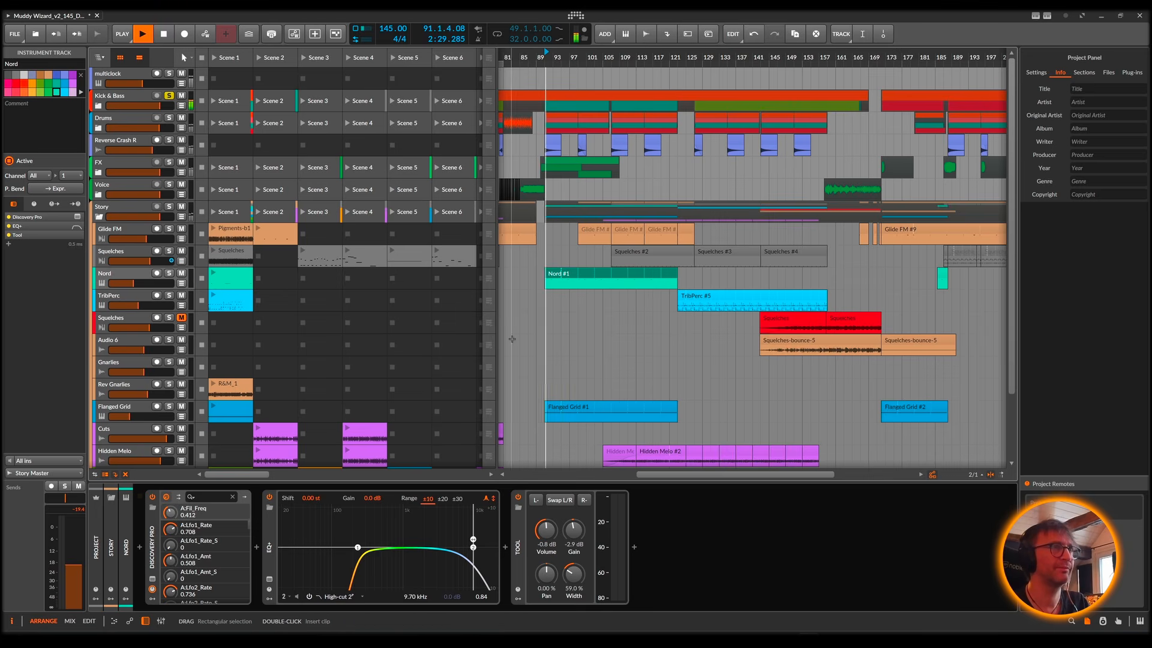
{"action": "key", "text": "space"}
{"action": "left_click", "coordinate": [693, 301]}
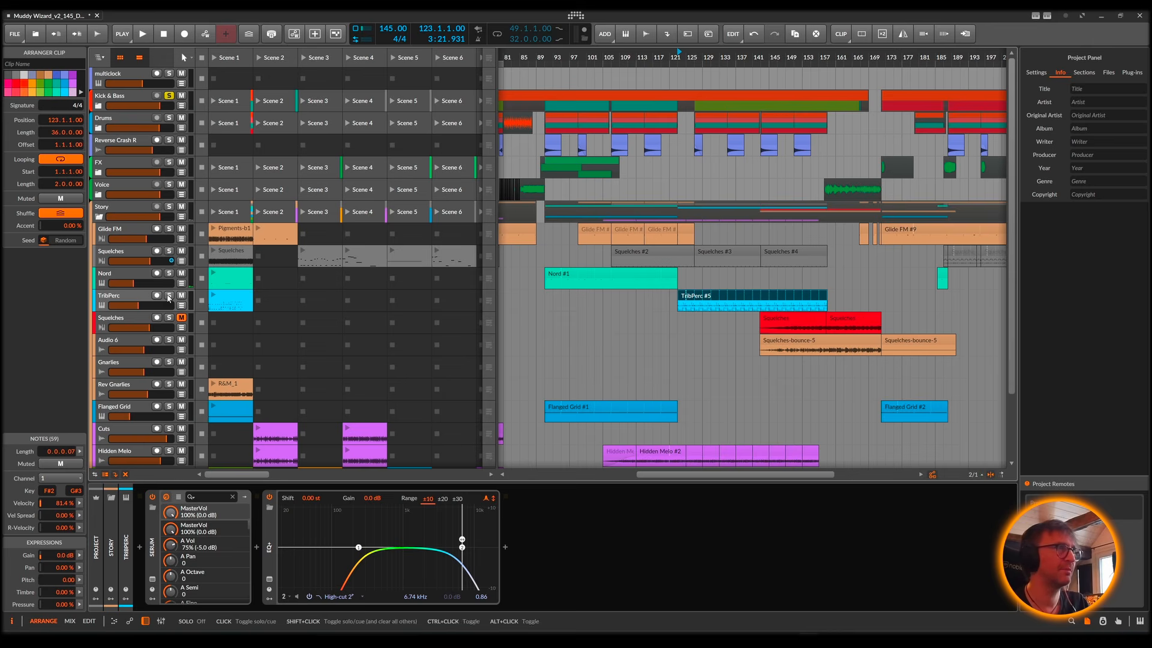
{"action": "left_click", "coordinate": [170, 295]}
{"action": "key", "text": "space"}
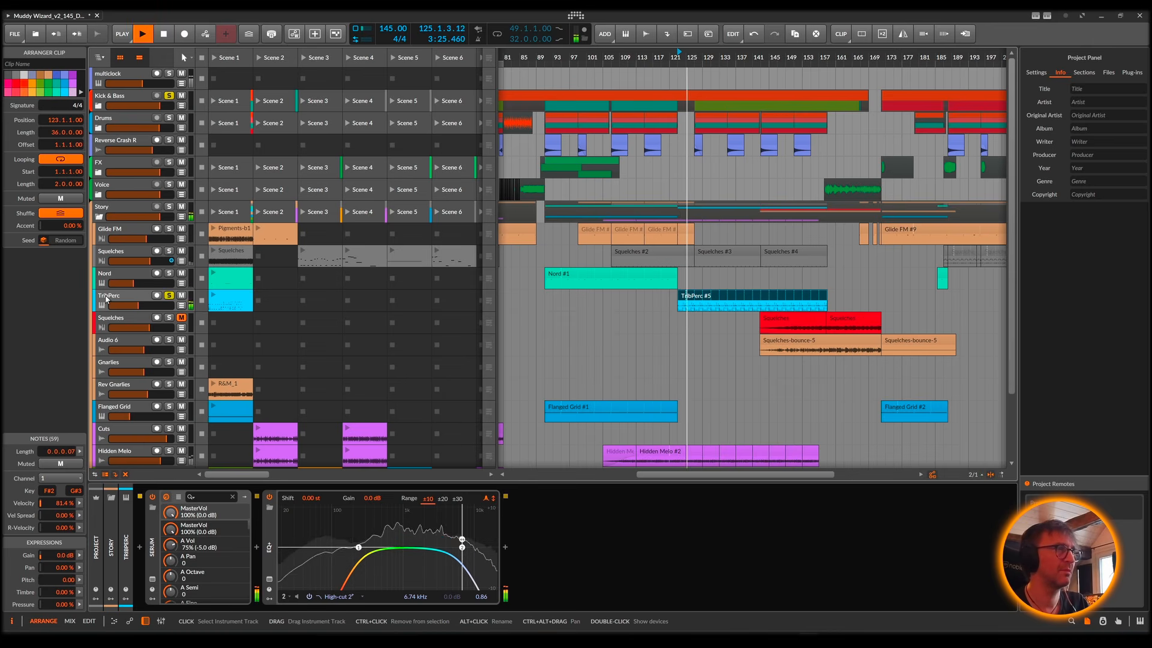
{"action": "key", "text": "space"}
{"action": "key", "text": "space"}
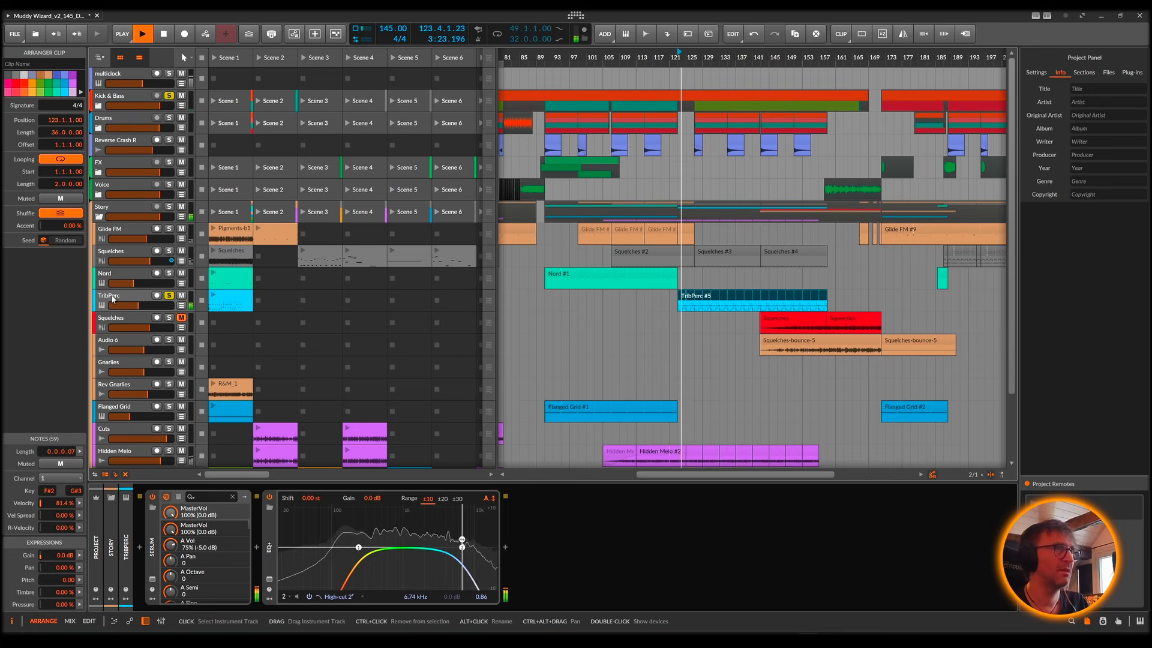
{"action": "key", "text": "space"}
Step: Show the TribPerc track's Serum window, scale it up to 135.6% and place it so the whole interface fits
{"action": "left_click", "coordinate": [118, 299]}
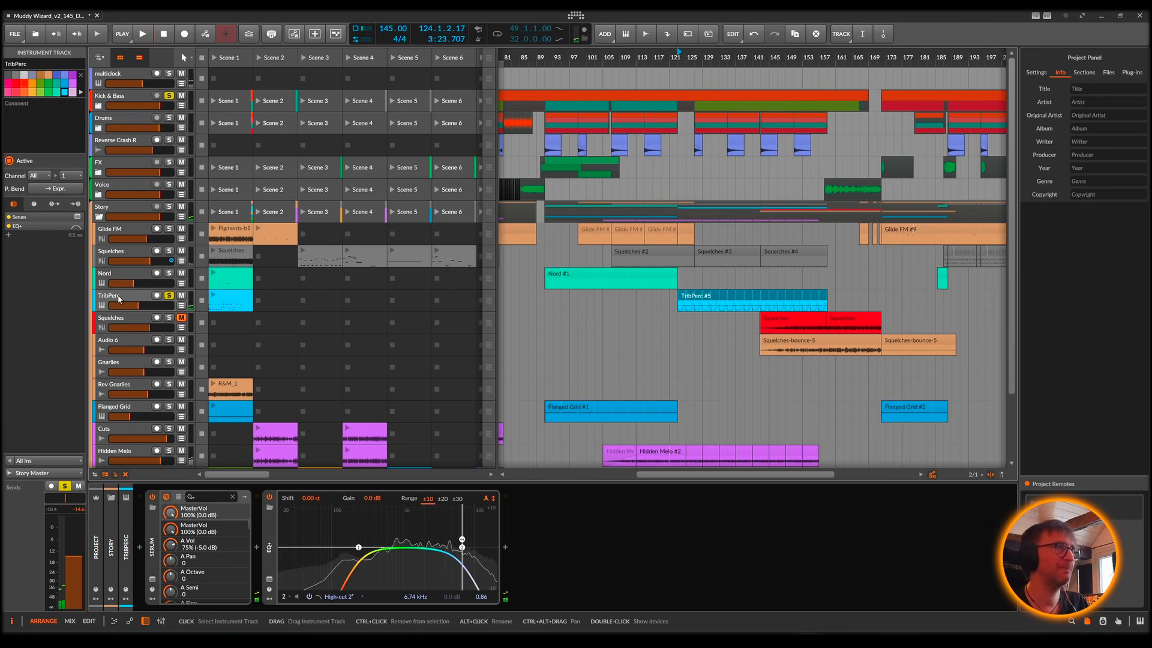
{"action": "left_click", "coordinate": [152, 579]}
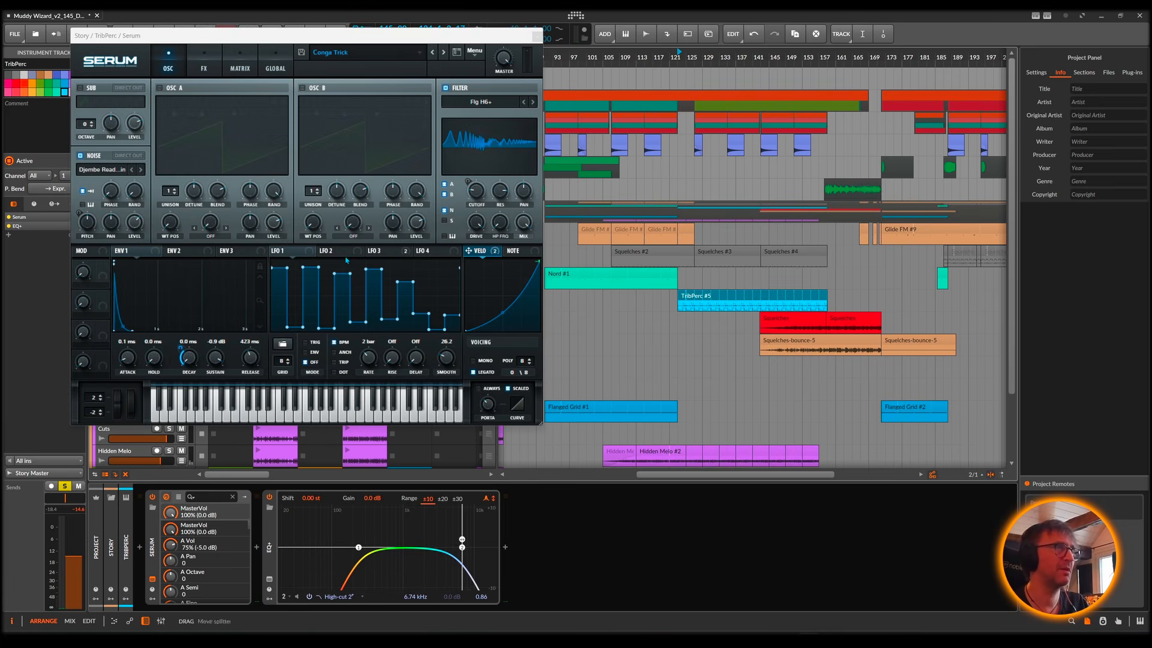
{"action": "left_click_drag", "start_coordinate": [332, 42], "coordinate": [503, 63]}
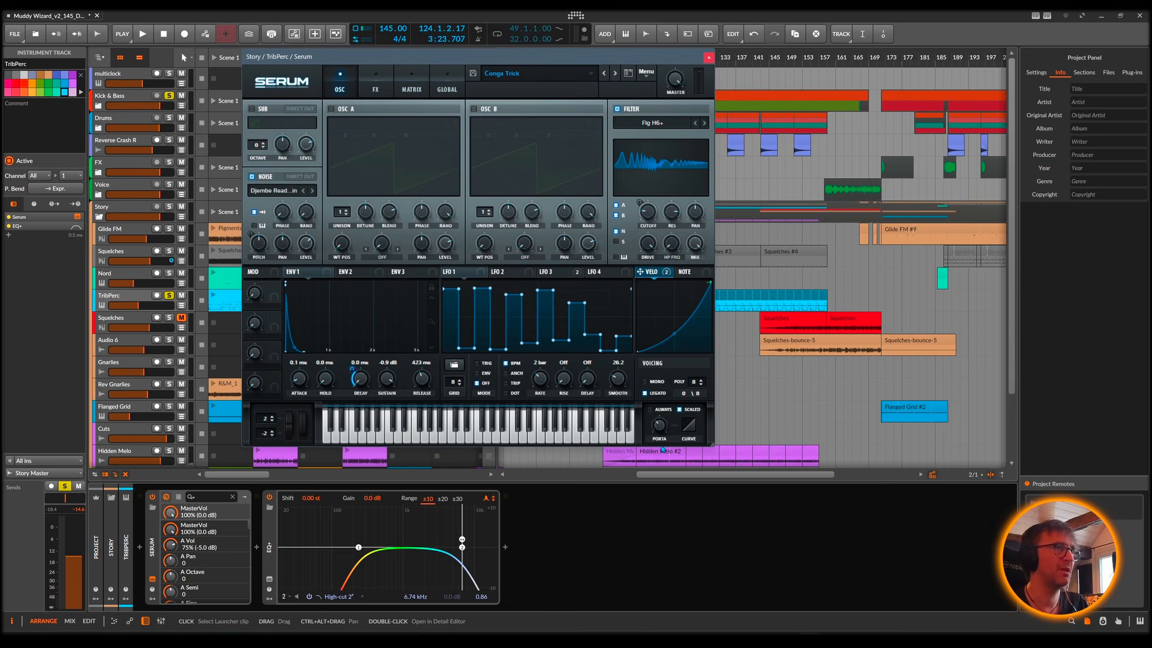
{"action": "left_click_drag", "start_coordinate": [713, 448], "coordinate": [862, 561]}
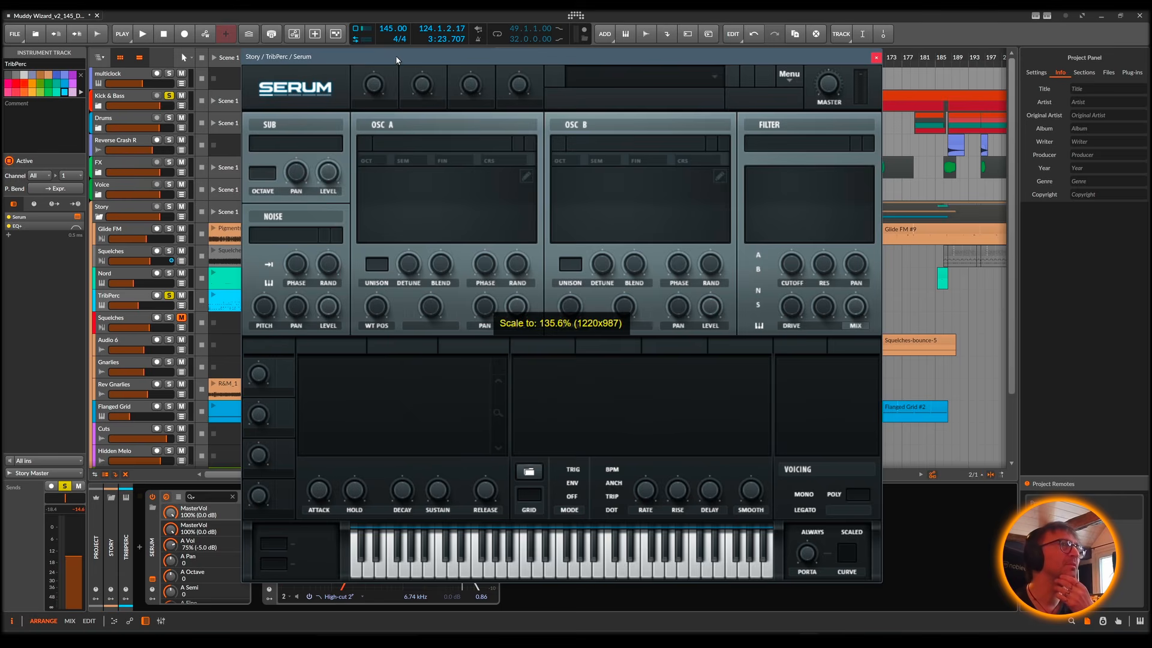
{"action": "left_click_drag", "start_coordinate": [397, 56], "coordinate": [441, 17]}
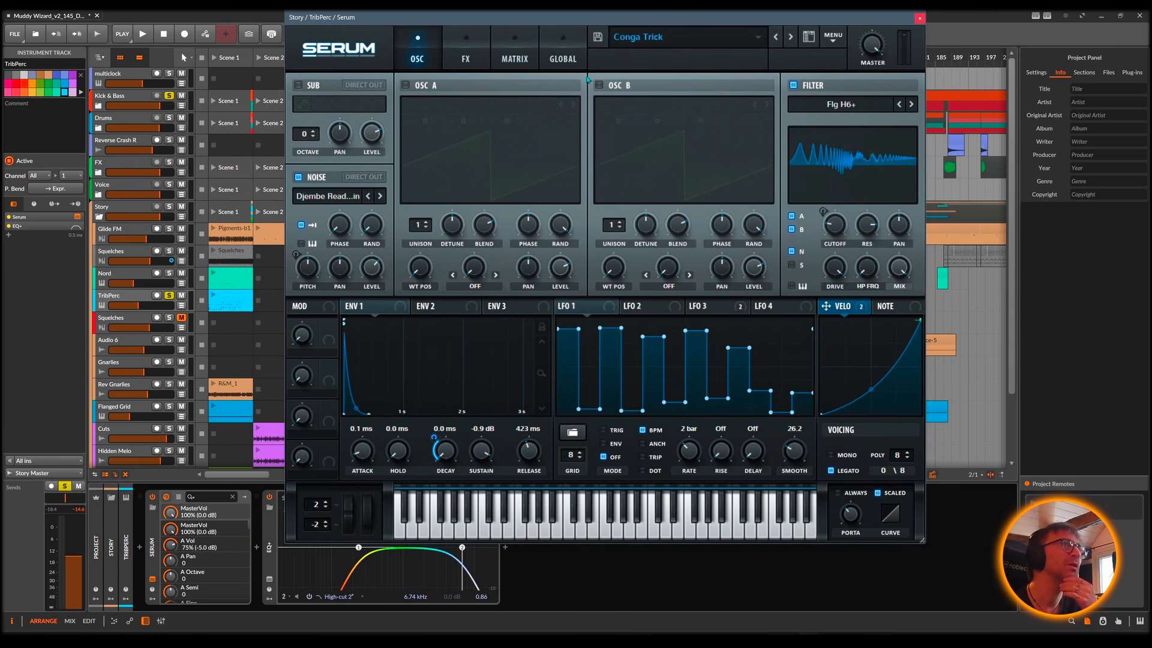
Step: Toggle Serum's noise oscillator off and back on, and play the sound while viewing LFO 1 and LFO 2
{"action": "left_click", "coordinate": [298, 178]}
{"action": "left_click", "coordinate": [298, 177]}
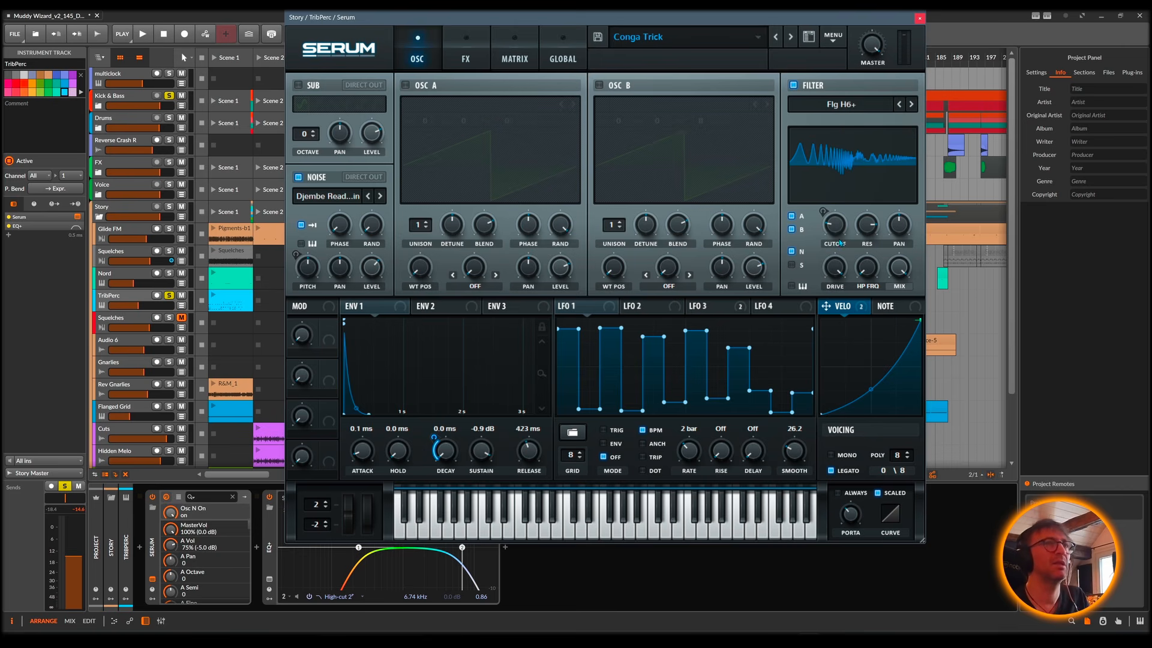
{"action": "key", "text": "space"}
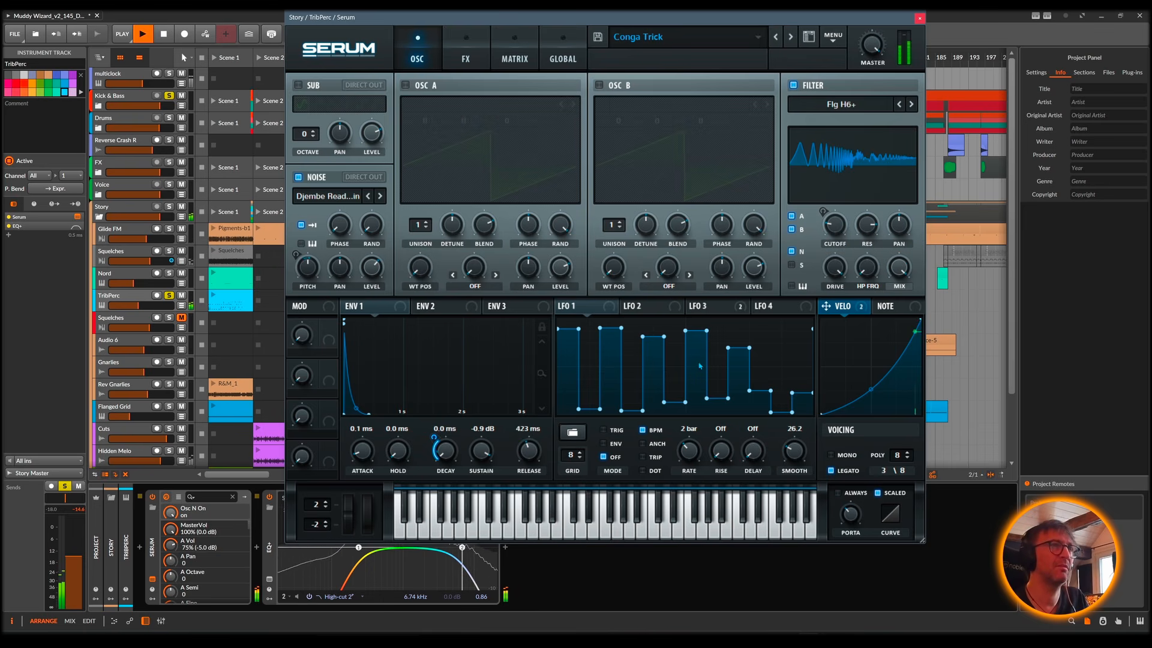
{"action": "left_click", "coordinate": [642, 307]}
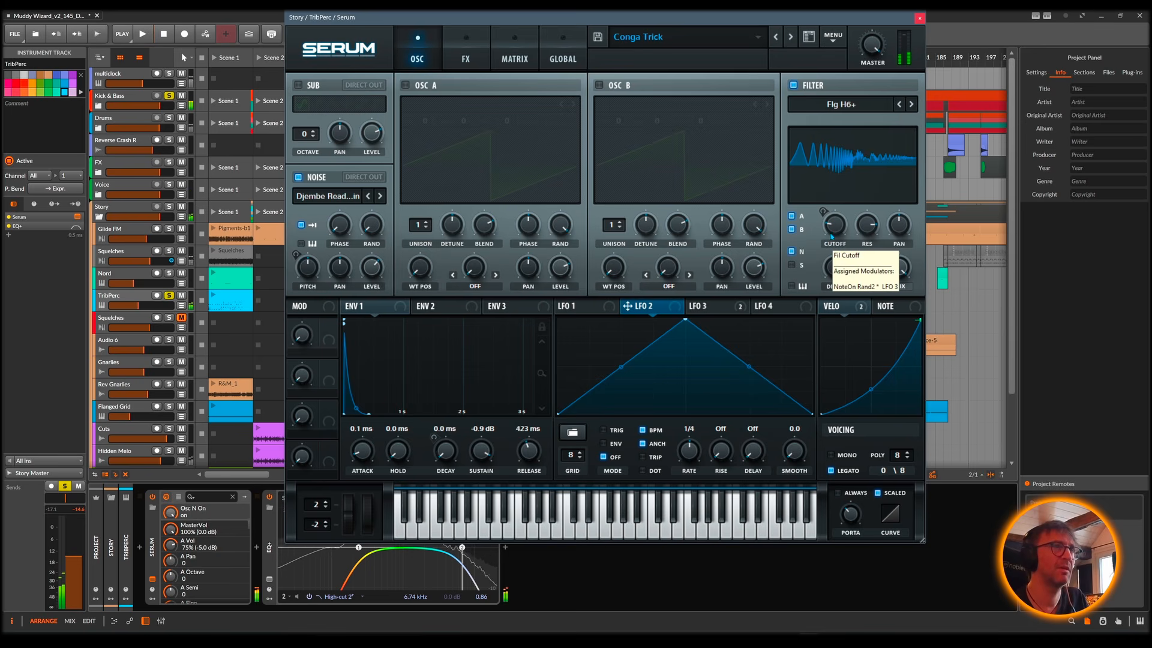
Step: Adjust Serum's filter cutoff to 39 Hz during playback
{"action": "left_click_drag", "start_coordinate": [835, 228], "coordinate": [834, 228]}
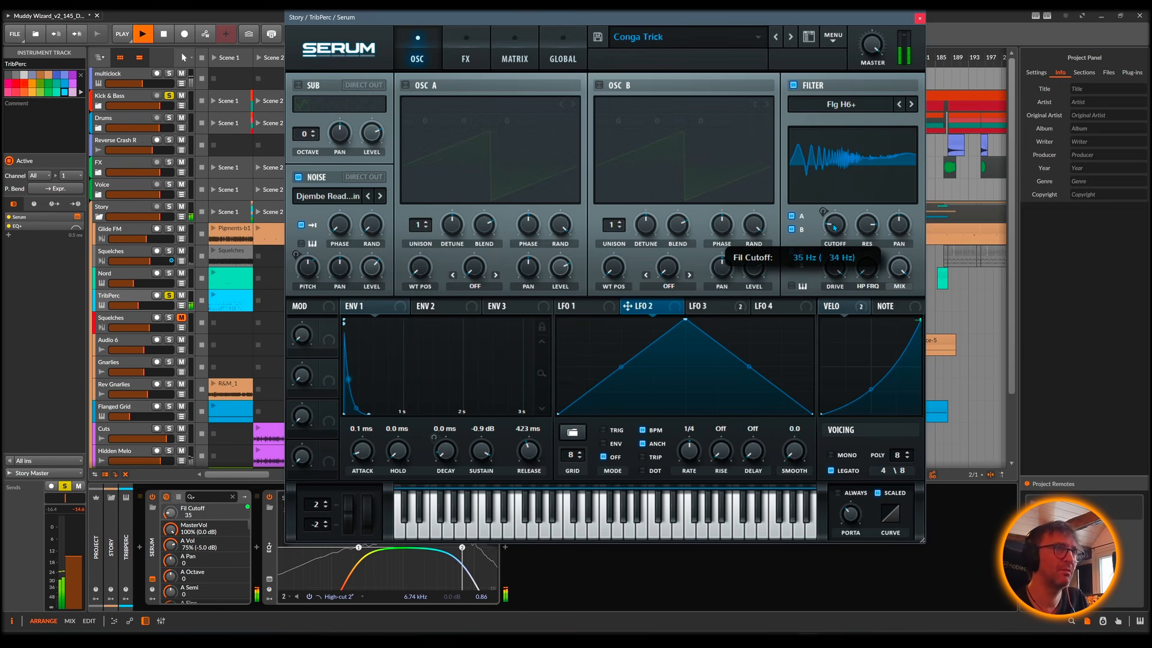
{"action": "key", "text": "space"}
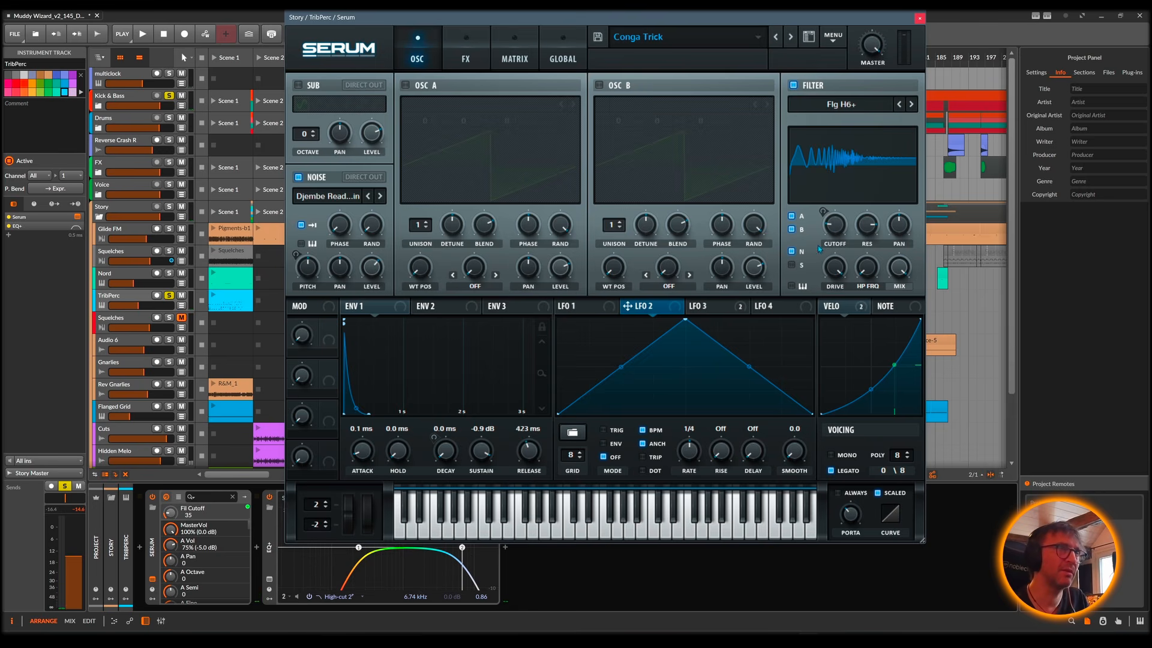
{"action": "key", "text": "space"}
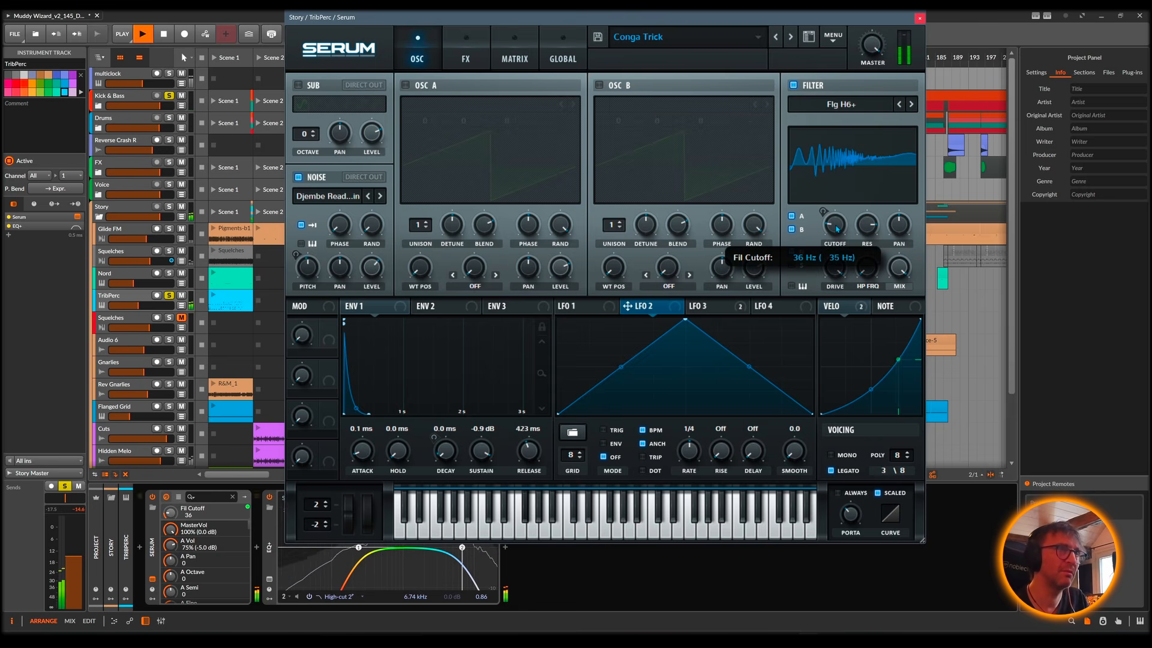
{"action": "left_click_drag", "start_coordinate": [836, 227], "coordinate": [836, 228]}
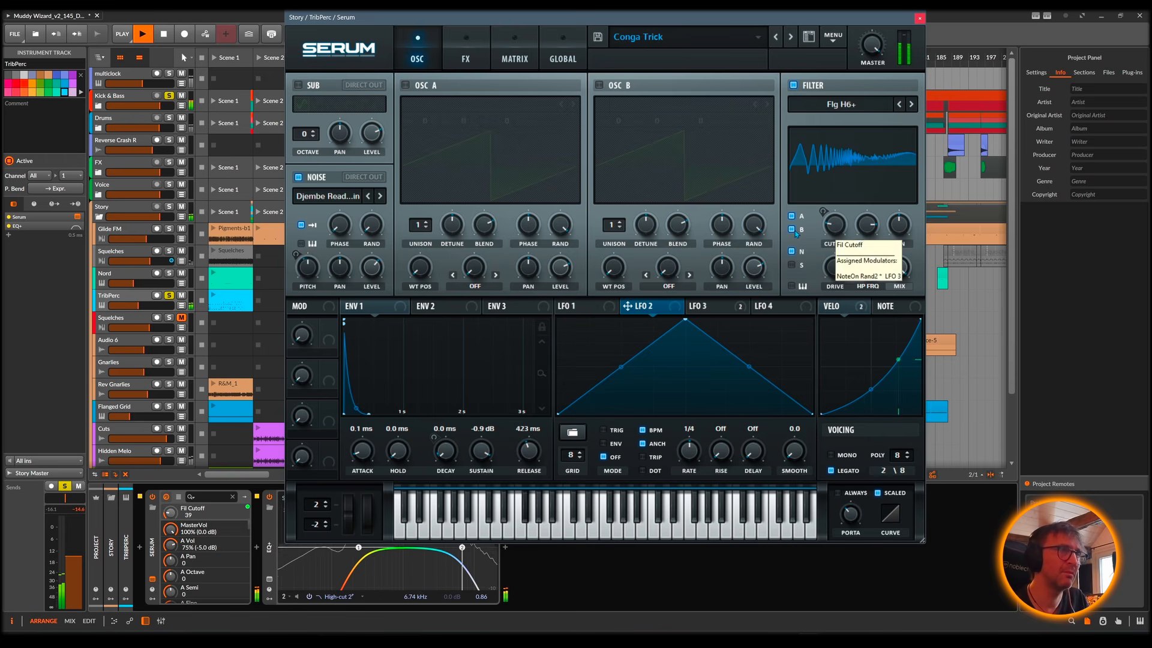
Step: Display LFO 3 and demonstrate higher filter cutoffs during playback, bringing the cutoff back to 39 Hz
{"action": "left_click", "coordinate": [716, 307]}
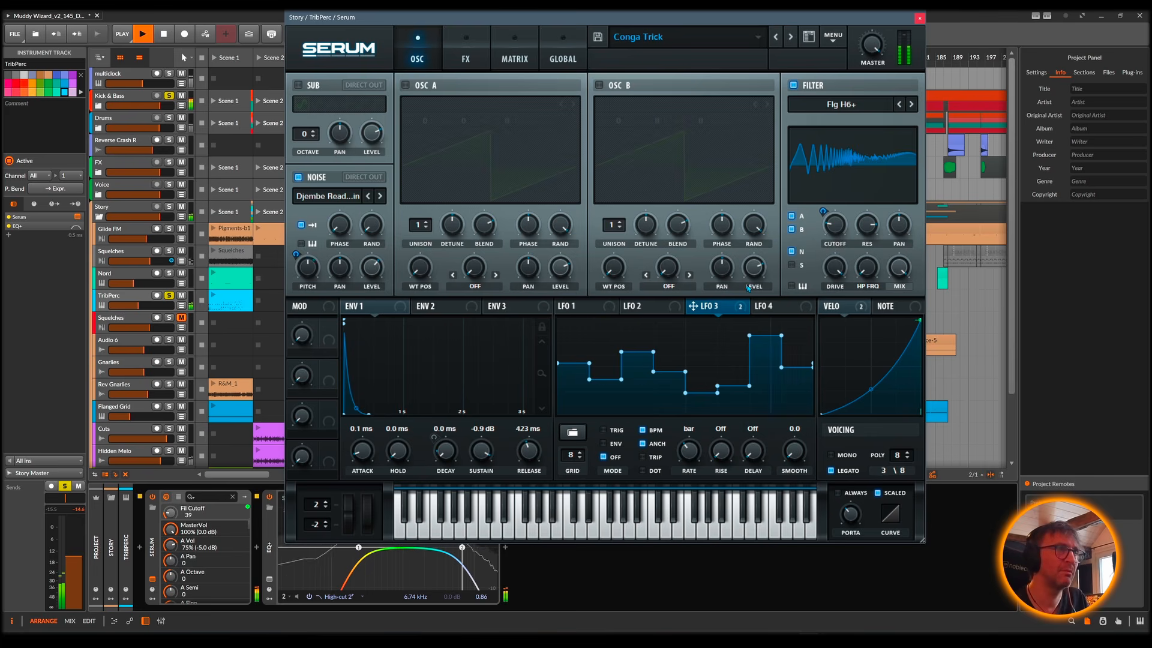
{"action": "key", "text": "space"}
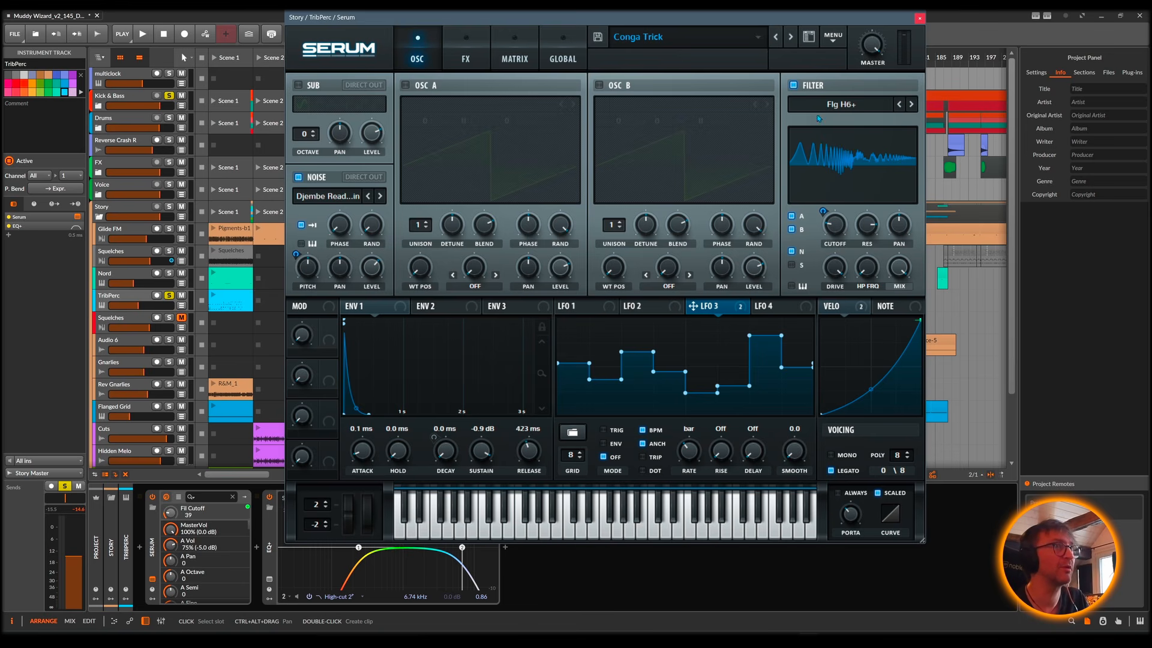
{"action": "key", "text": "space"}
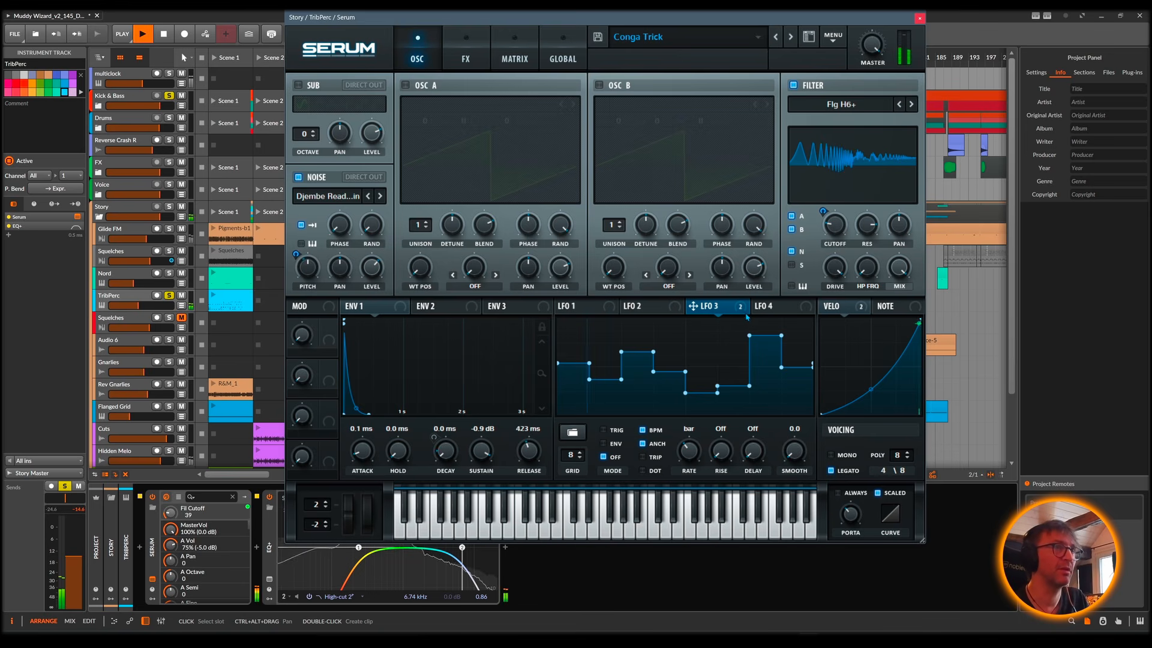
{"action": "mouse_move", "coordinate": [822, 211]}
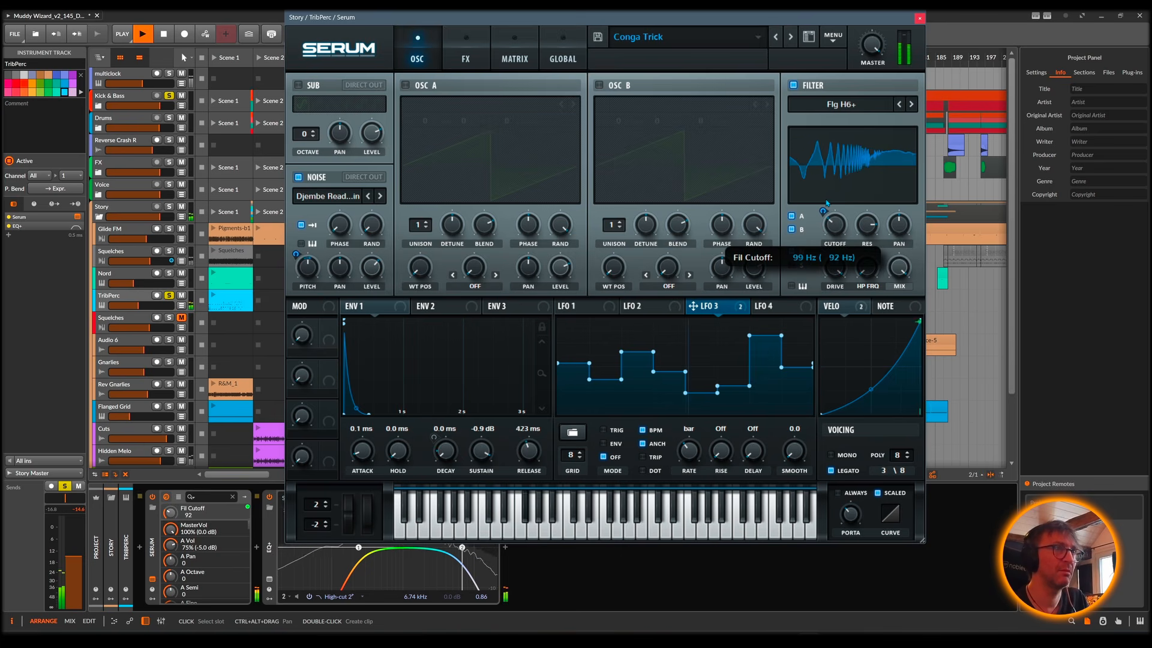
{"action": "key", "text": "space"}
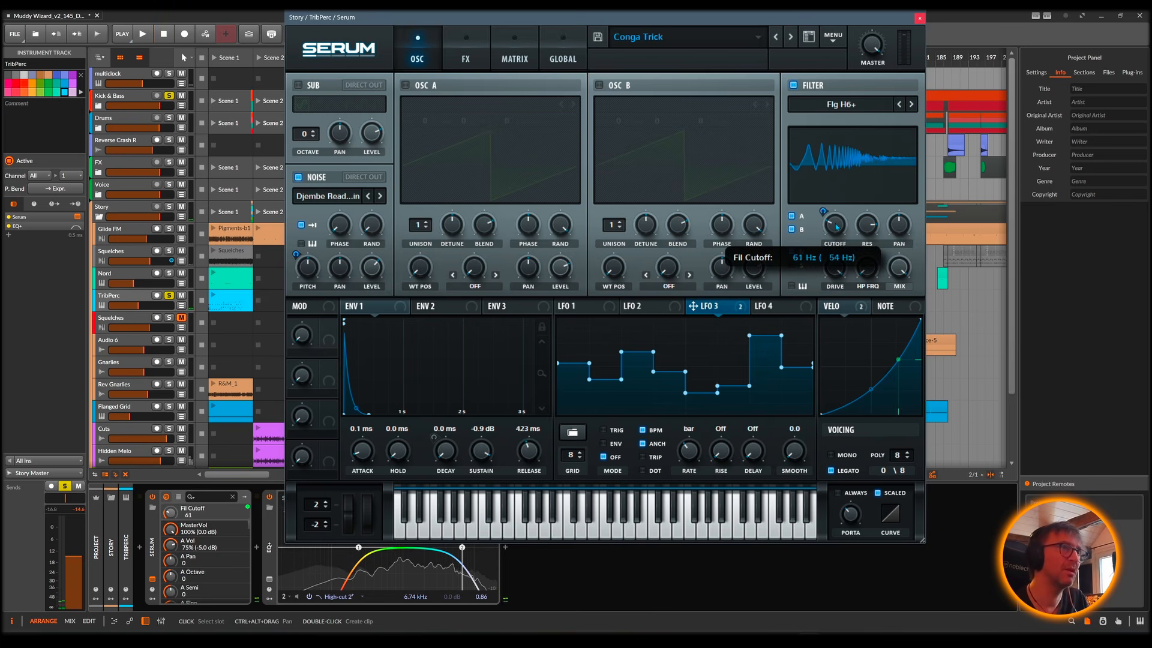
{"action": "left_click_drag", "start_coordinate": [835, 228], "coordinate": [834, 230]}
{"action": "key", "text": "space"}
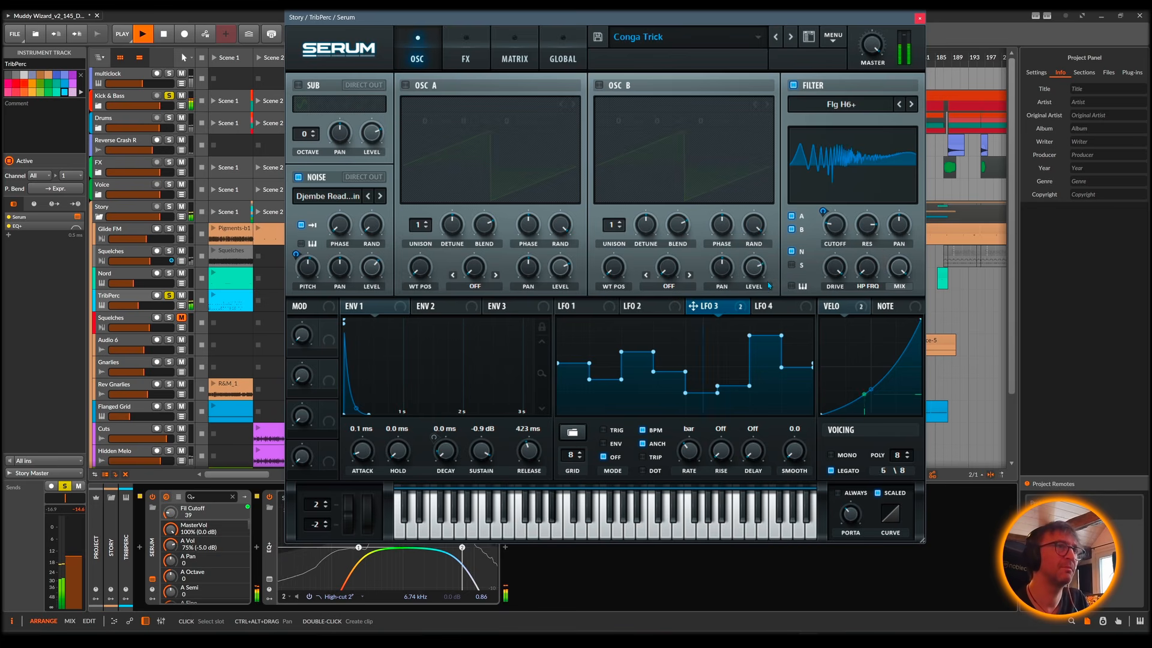
Step: Assign LFO 3 directly to the filter cutoff and try modulation amounts during playback, ending at 6
{"action": "mouse_move", "coordinate": [740, 309]}
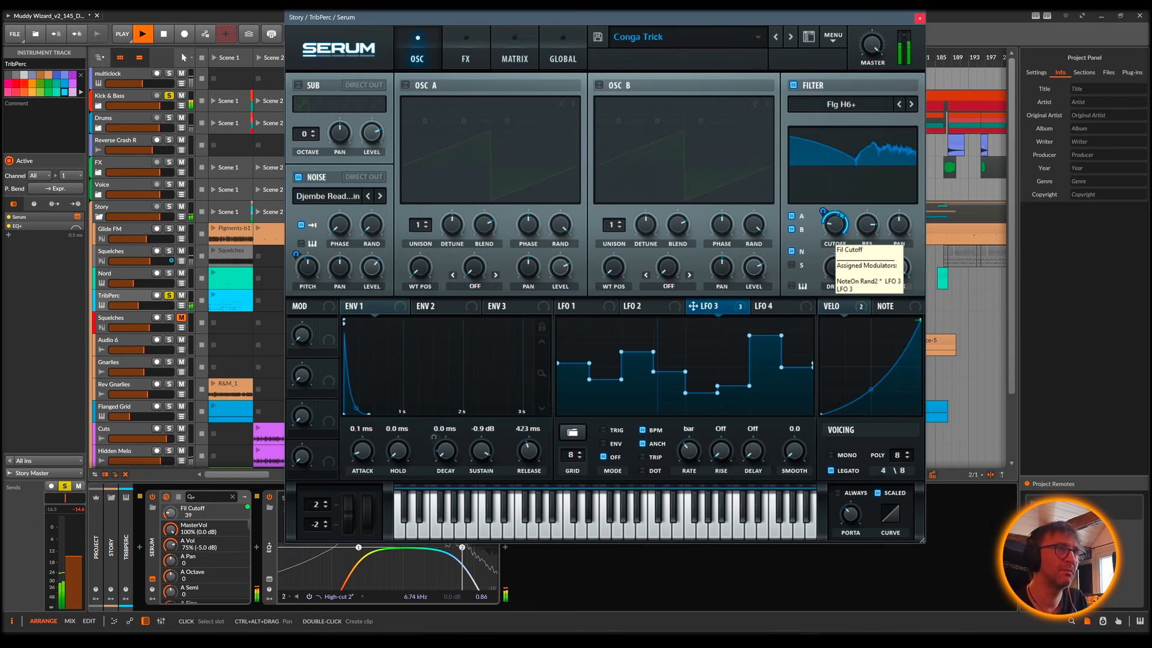
{"action": "mouse_move", "coordinate": [822, 212]}
{"action": "left_mouse_down"}
{"action": "mouse_move", "coordinate": [820, 246]}
{"action": "mouse_move", "coordinate": [823, 209]}
{"action": "left_mouse_up"}
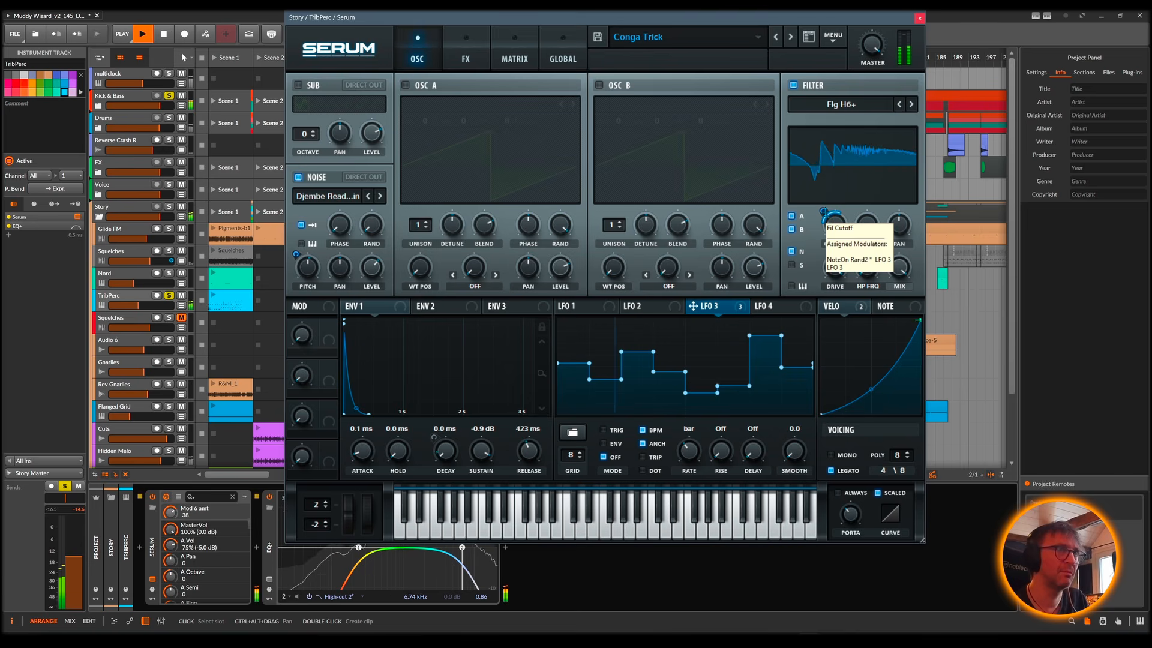
{"action": "left_click_drag", "start_coordinate": [823, 211], "coordinate": [823, 215]}
{"action": "key", "text": "space"}
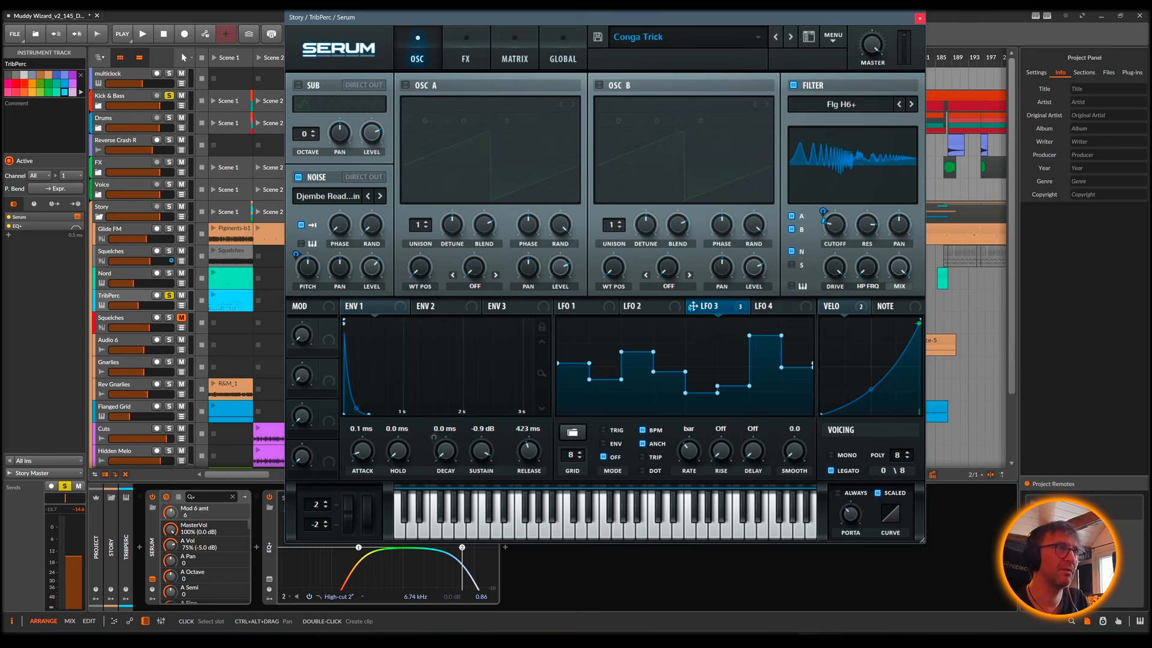
Step: Bypass the Fil Cutoff* destination of LFO 3 and audition the sound
{"action": "right_click", "coordinate": [693, 307]}
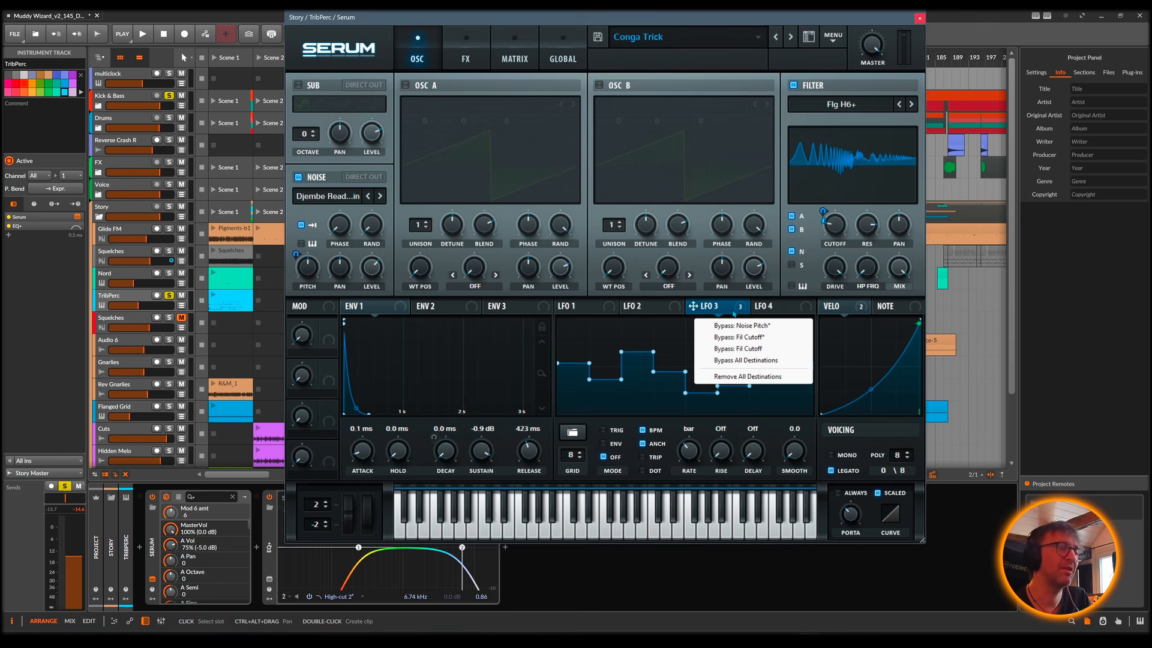
{"action": "left_click", "coordinate": [760, 339]}
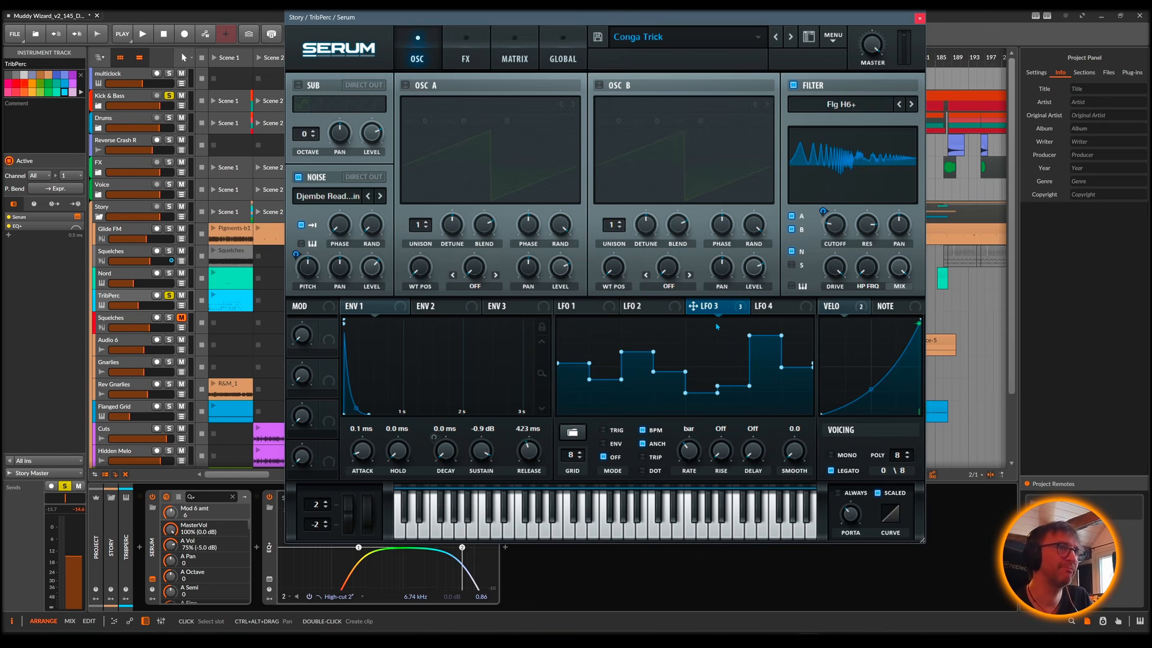
{"action": "key", "text": "space"}
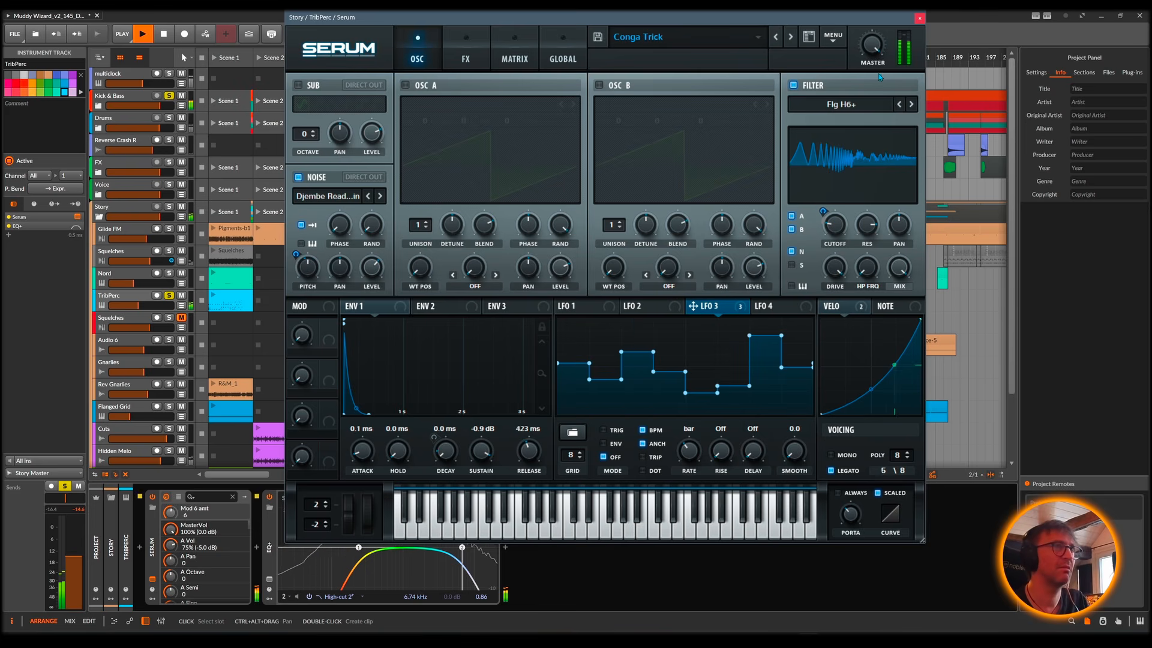
{"action": "key", "text": "space"}
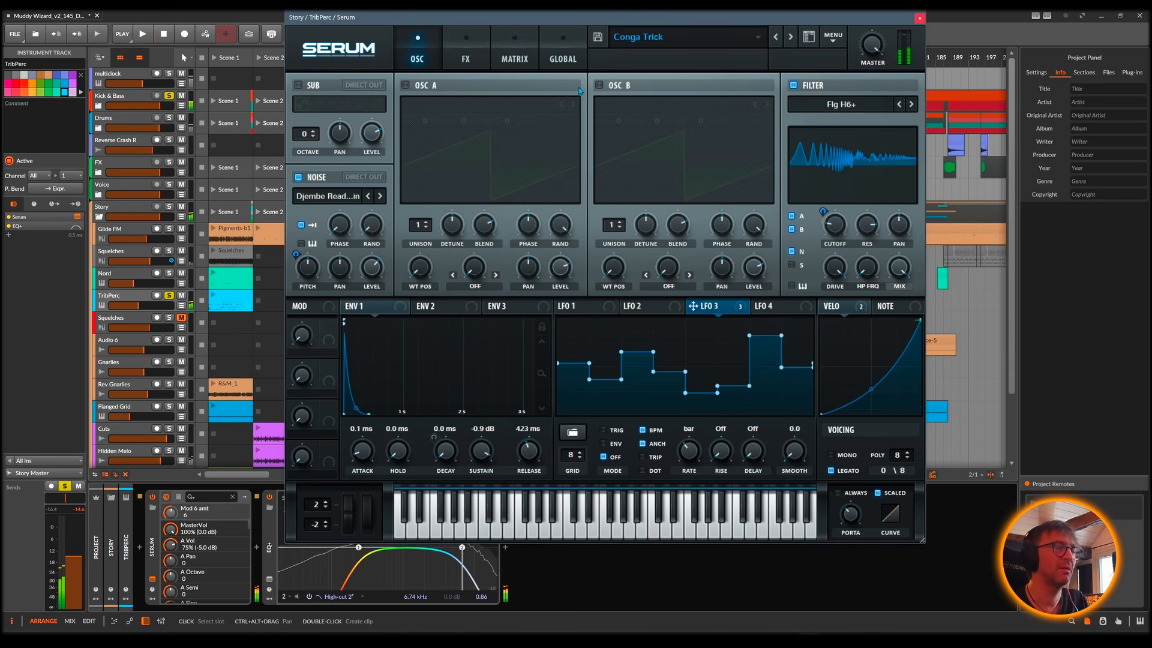
Step: Examine Serum's compressor, delay and reverb effects, return to the oscillator page and close the window
{"action": "left_click", "coordinate": [465, 60]}
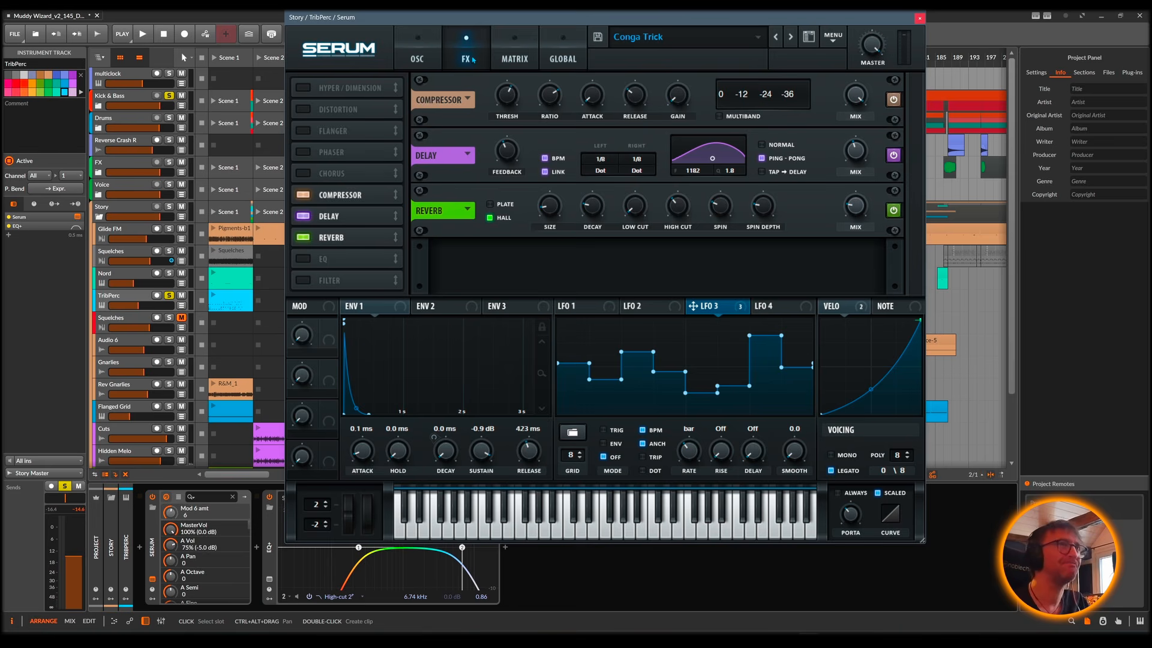
{"action": "left_click", "coordinate": [418, 58]}
{"action": "left_click", "coordinate": [465, 58]}
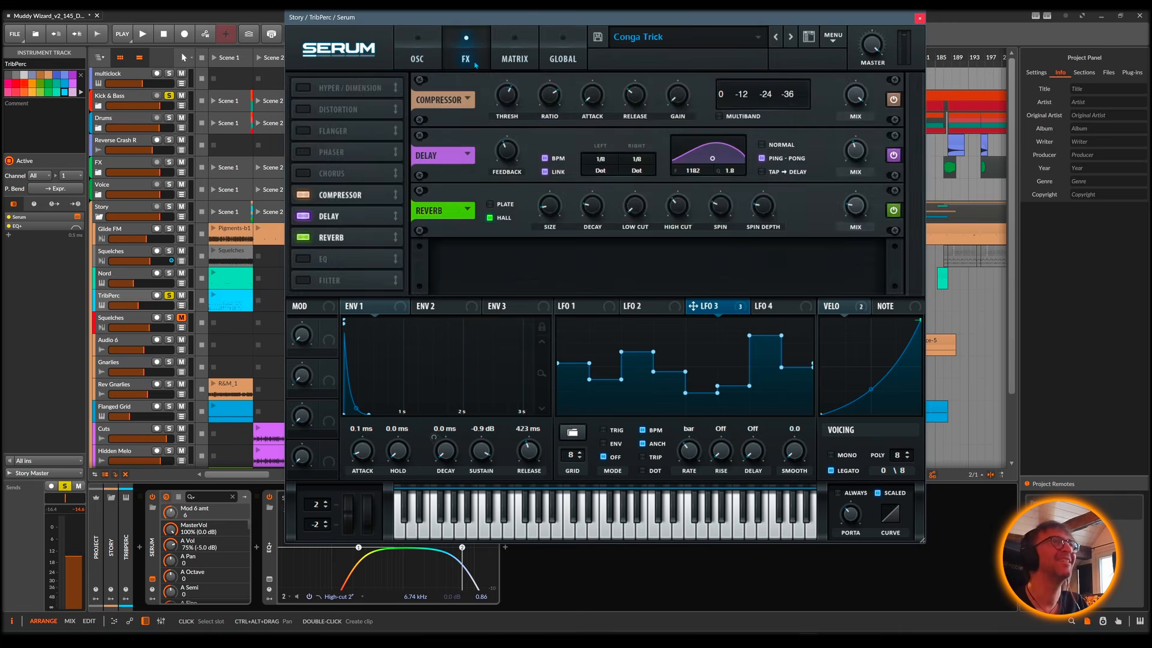
{"action": "left_click", "coordinate": [419, 58]}
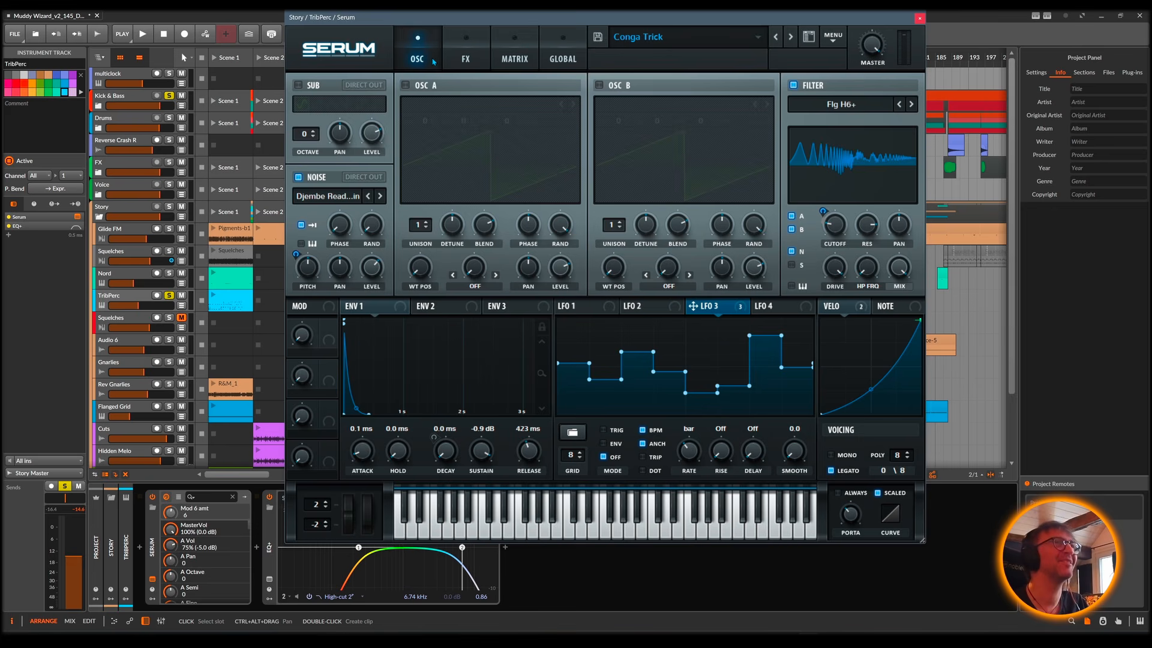
{"action": "left_click", "coordinate": [919, 19]}
Step: Audition TribPerc briefly, show its automation lane, and examine the Fil Cutoff and Fil Reso curves
{"action": "key", "text": "space"}
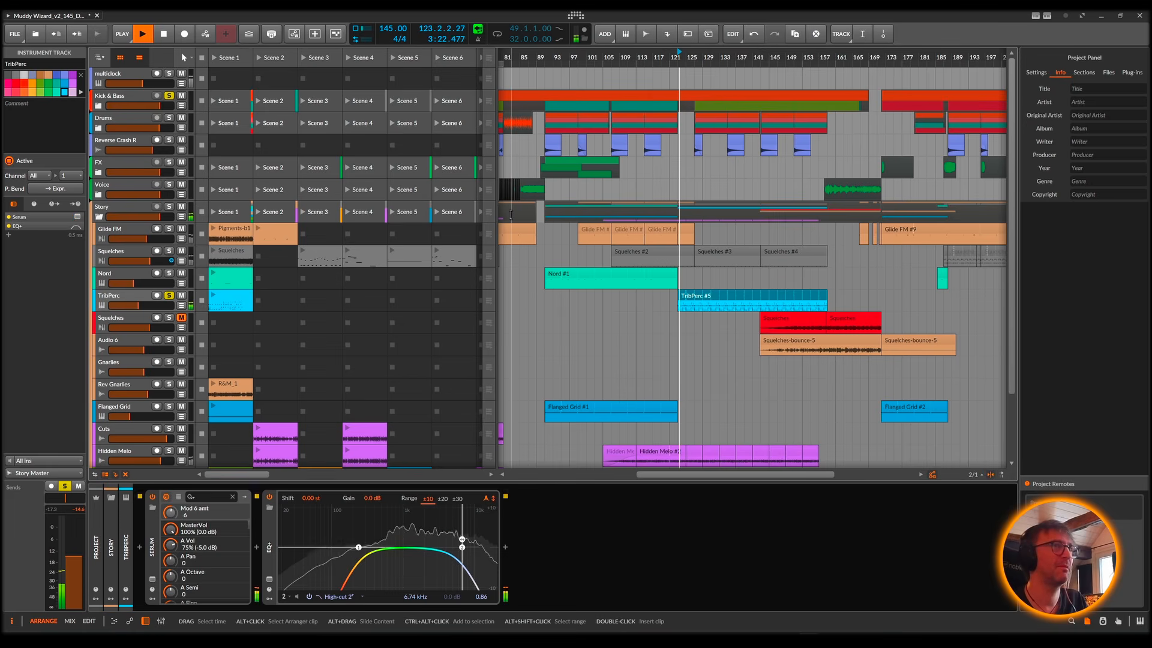
{"action": "key", "text": "space"}
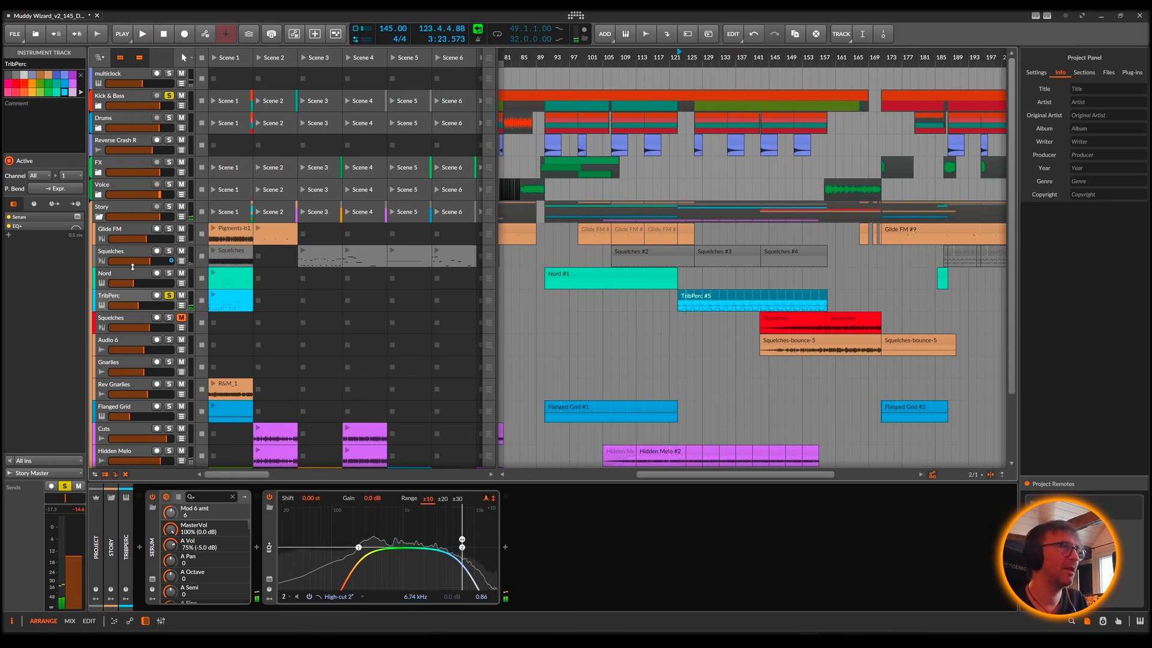
{"action": "left_click", "coordinate": [181, 306]}
{"action": "left_click", "coordinate": [134, 325]}
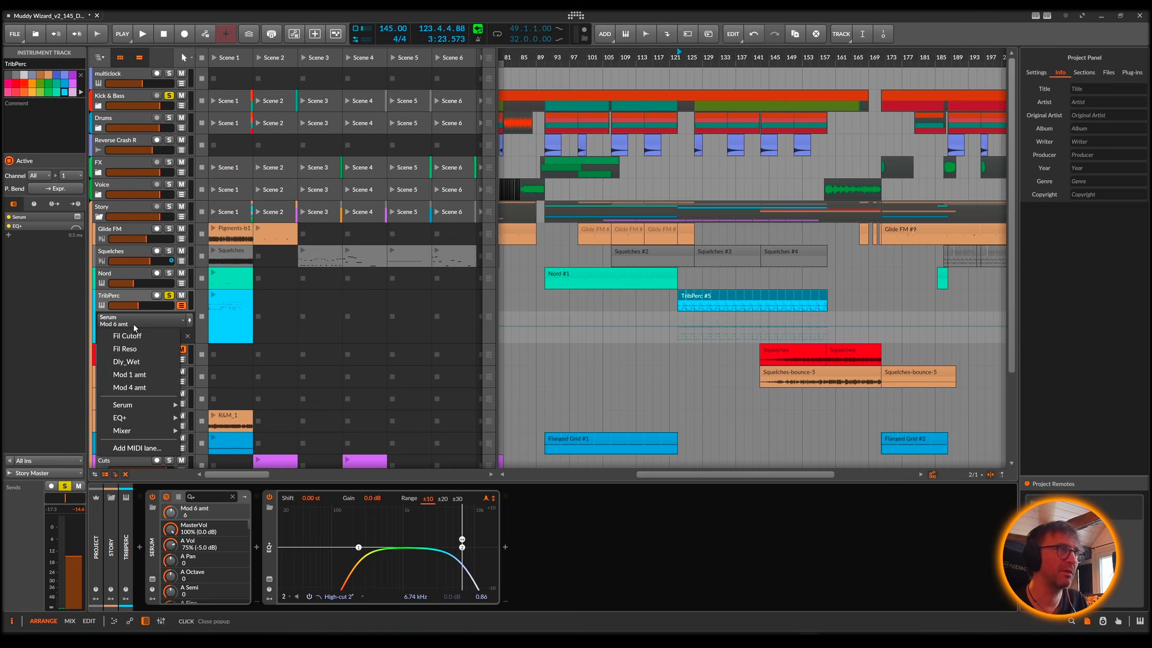
{"action": "left_click", "coordinate": [126, 336]}
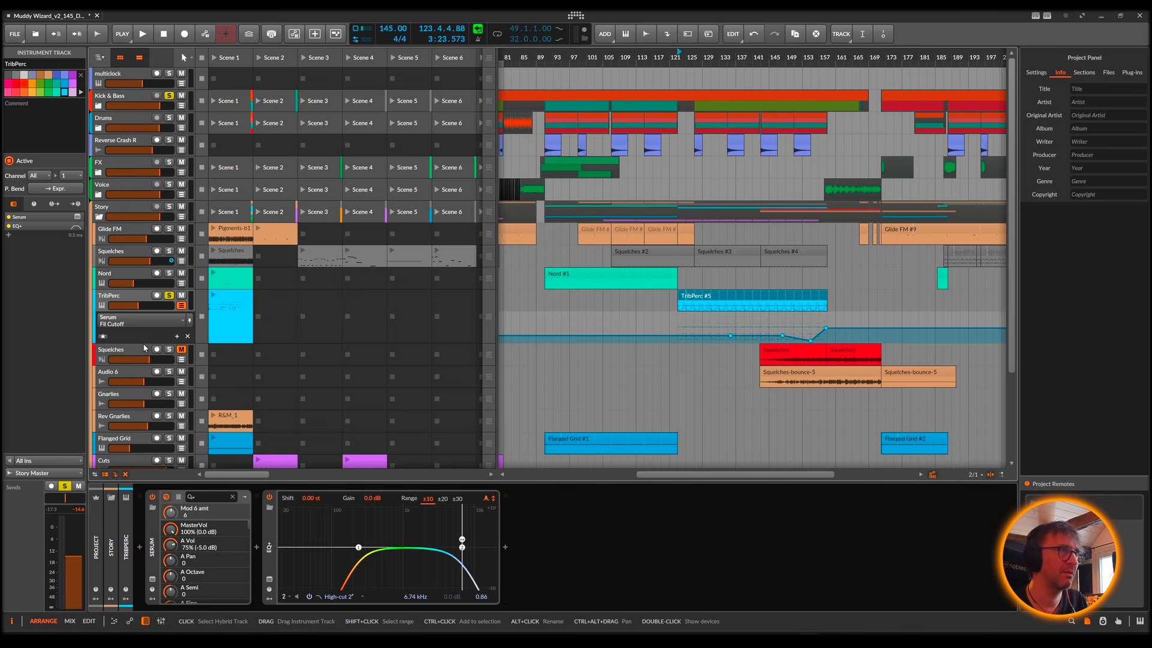
{"action": "left_click", "coordinate": [138, 321]}
{"action": "left_click", "coordinate": [141, 352]}
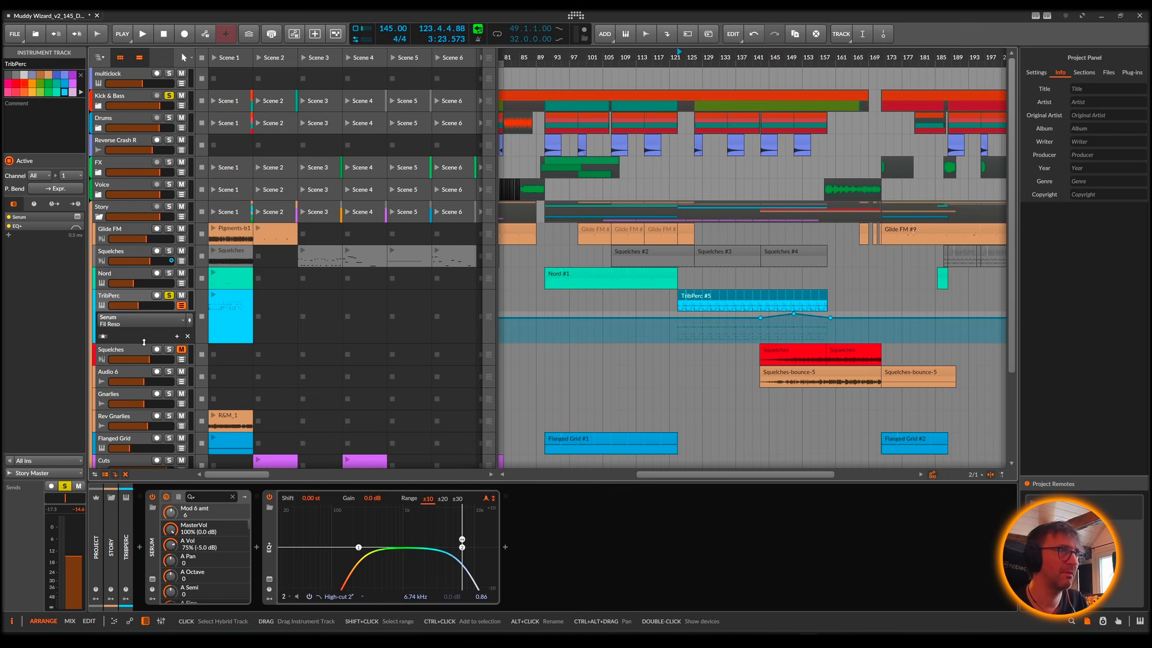
Step: Switch TribPerc's automation lane to Dly_Wet and to Mod 1 amt to examine both curves
{"action": "left_click", "coordinate": [141, 318]}
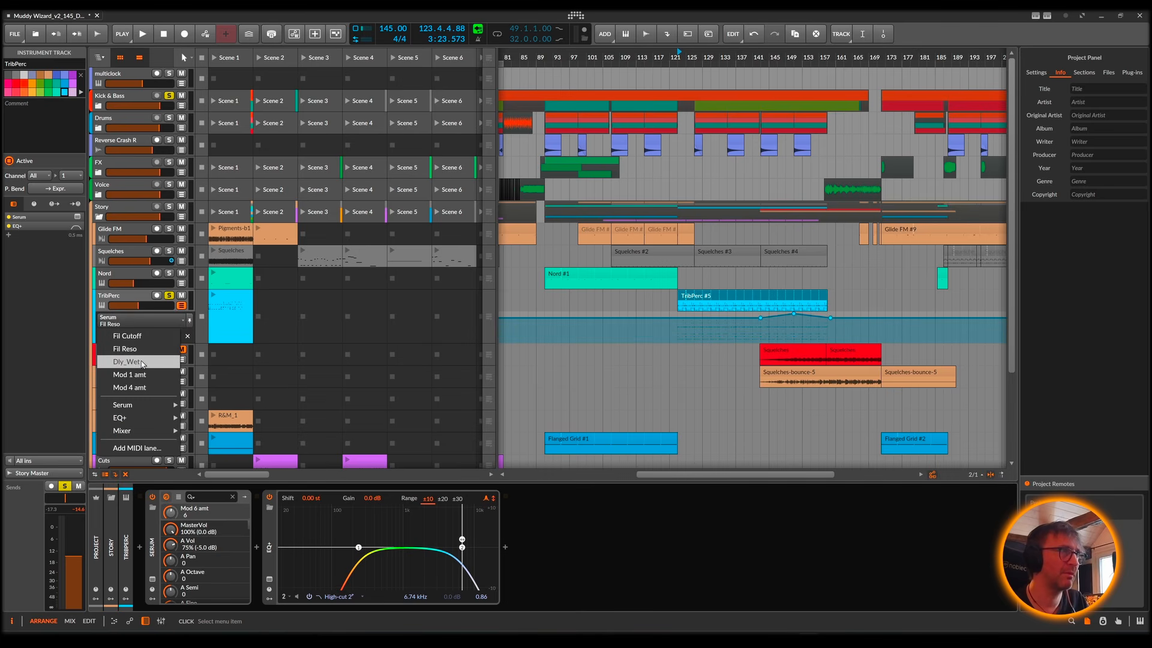
{"action": "left_click", "coordinate": [137, 363]}
{"action": "left_click", "coordinate": [142, 319]}
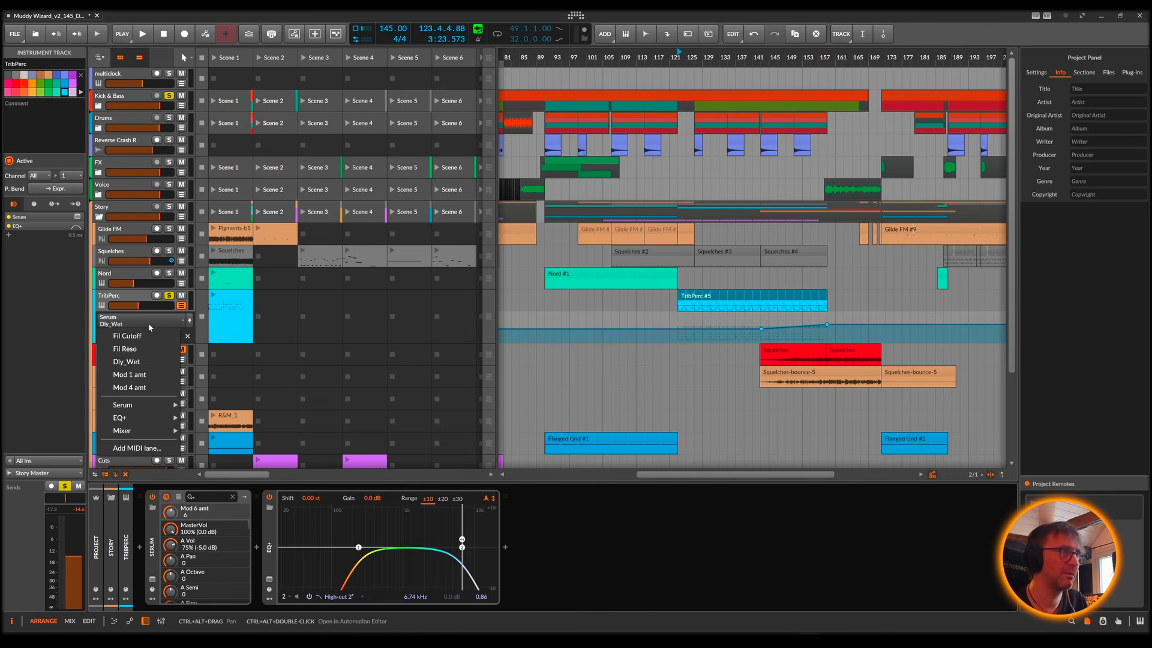
{"action": "left_click", "coordinate": [141, 380]}
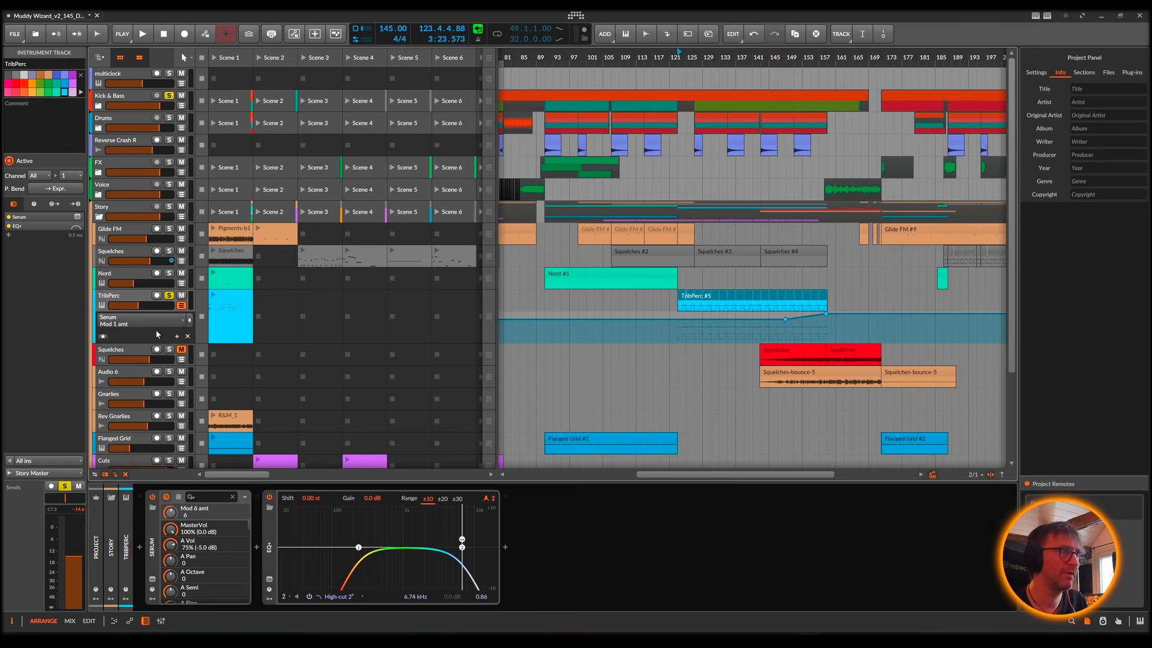
Step: Audition the end of the TribPerc #5 clip from about bar 149 while the Mod 1 amt automation is displayed
{"action": "key", "text": "space"}
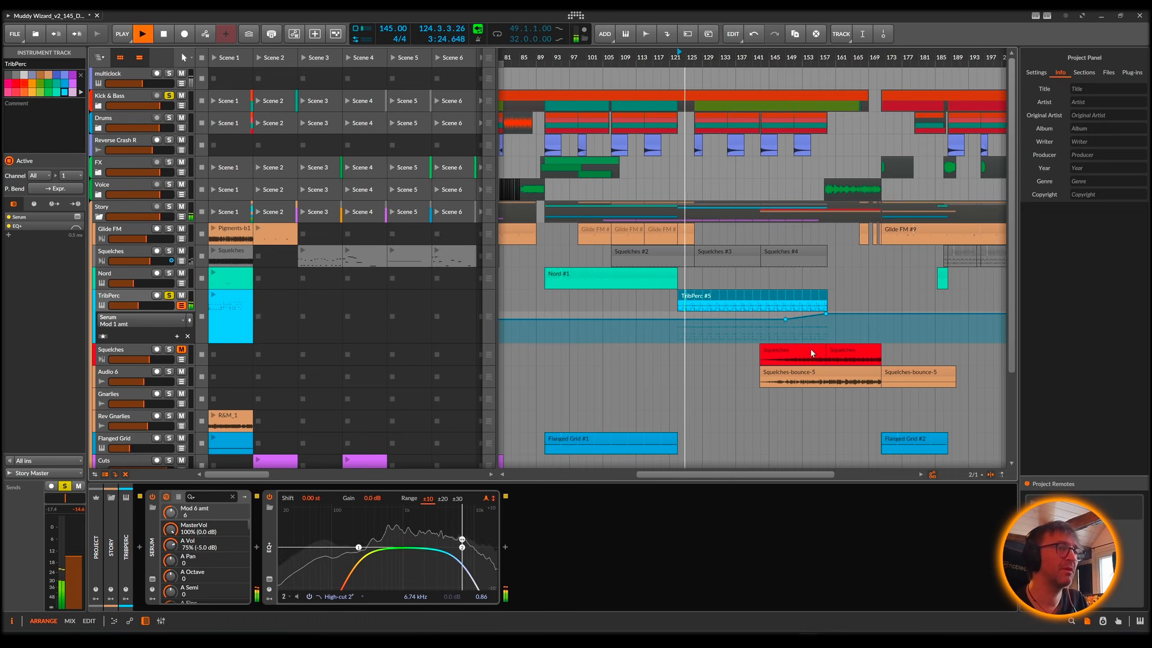
{"action": "key", "text": "space"}
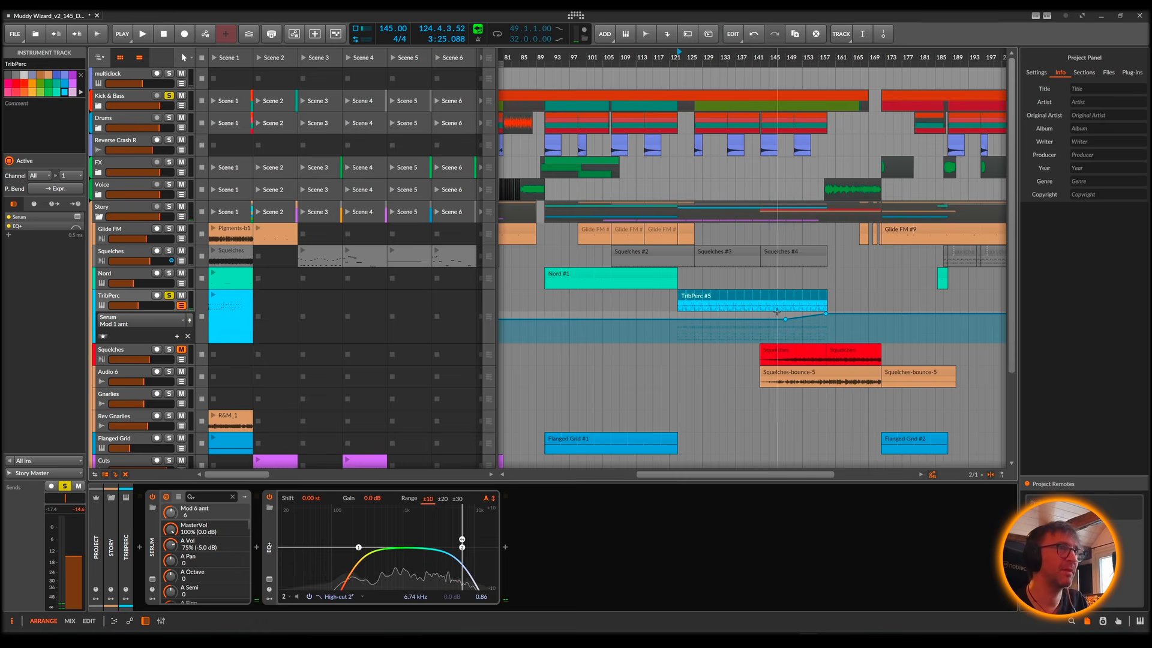
{"action": "left_click", "coordinate": [724, 321]}
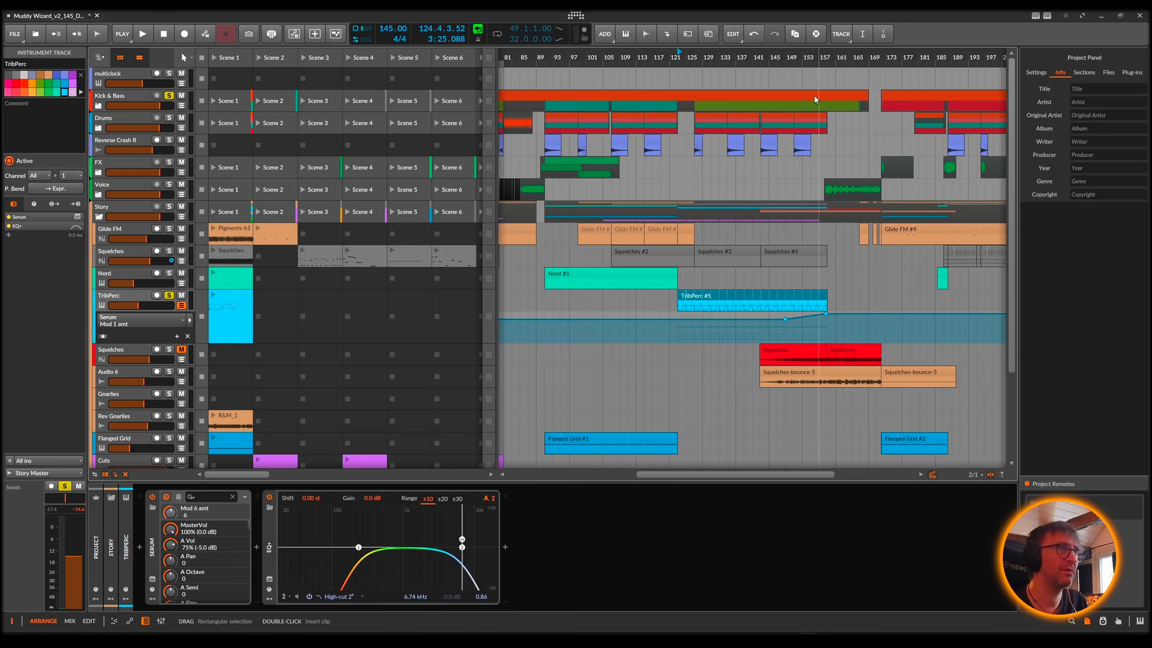
{"action": "left_click_drag", "start_coordinate": [813, 56], "coordinate": [731, 58]}
{"action": "key", "text": "space"}
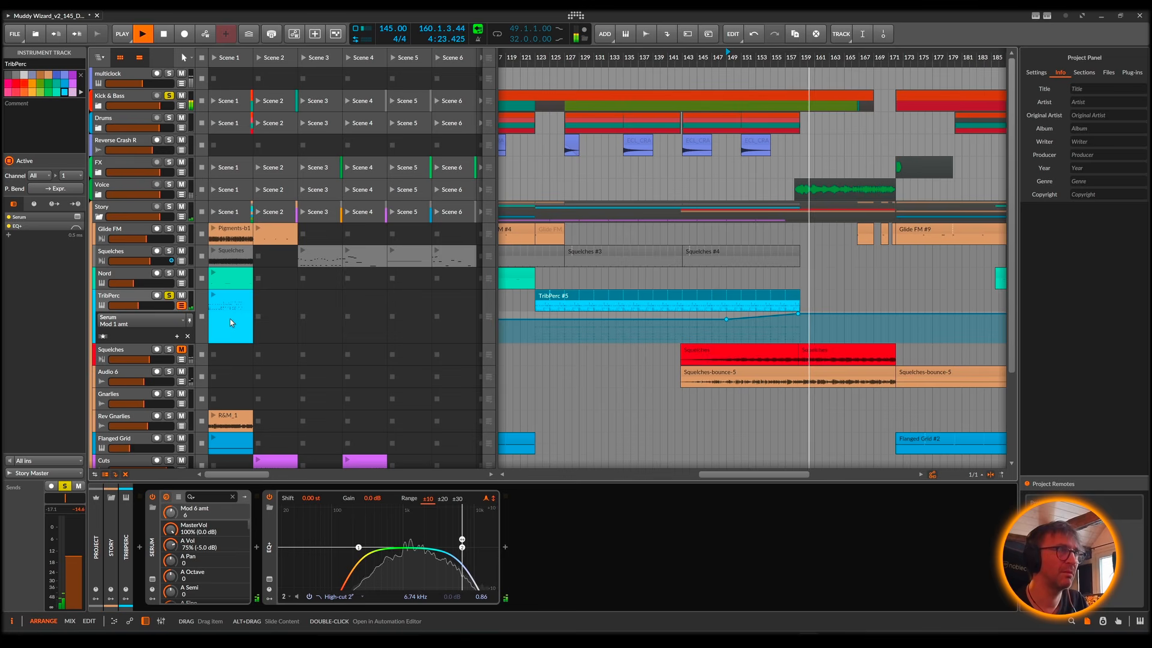
{"action": "key", "text": "space"}
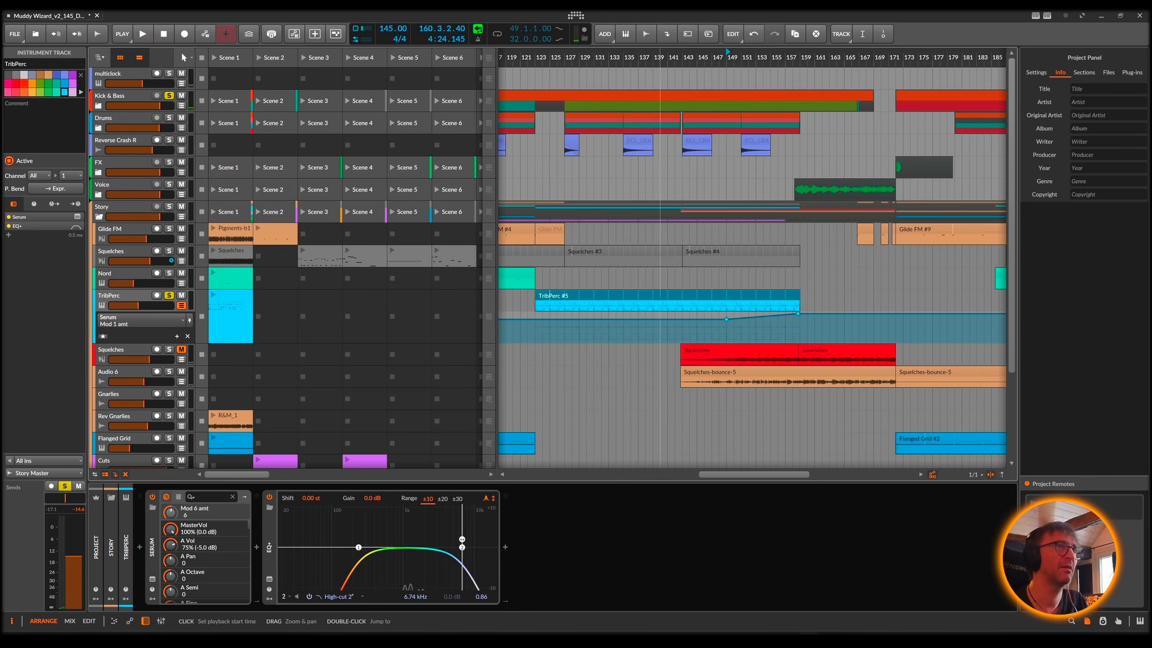
Step: Unsolo TribPerc and switch its displayed automation lane to Serum's Fil Cutoff
{"action": "left_click_drag", "start_coordinate": [661, 58], "coordinate": [738, 23]}
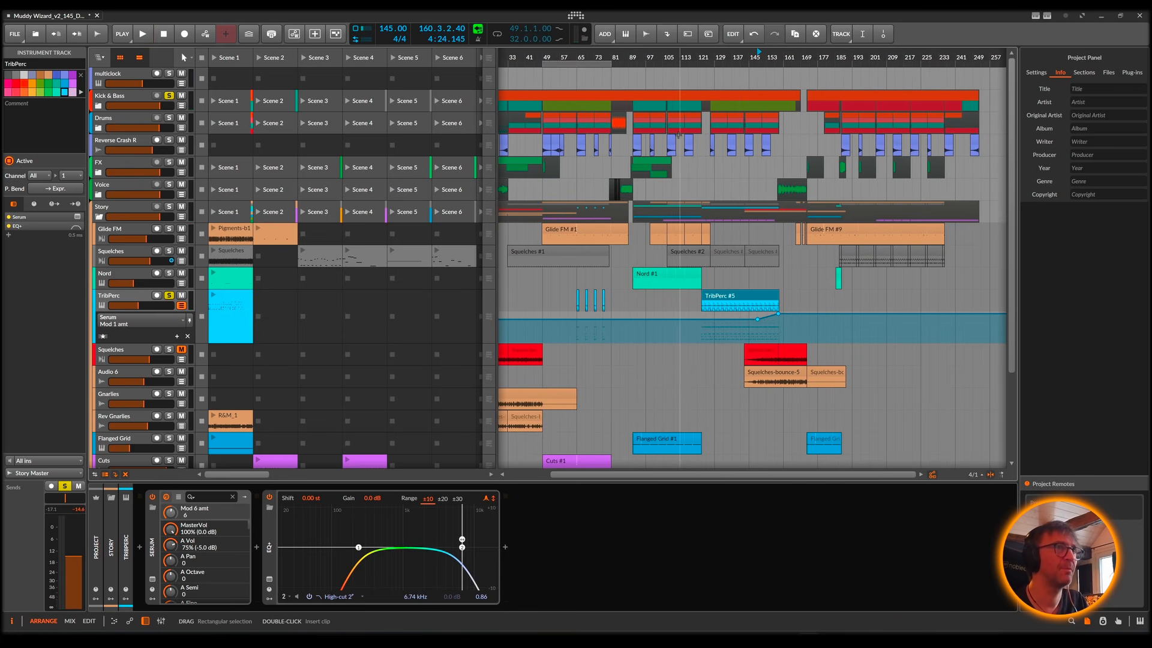
{"action": "left_click", "coordinate": [181, 306]}
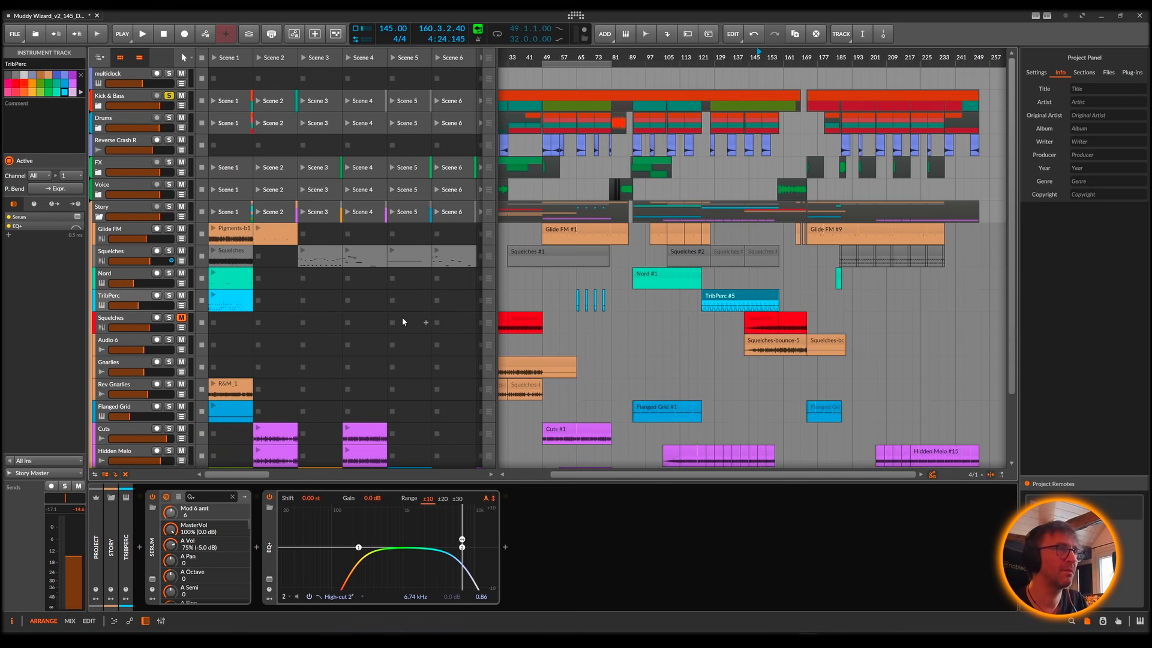
{"action": "left_click", "coordinate": [183, 306]}
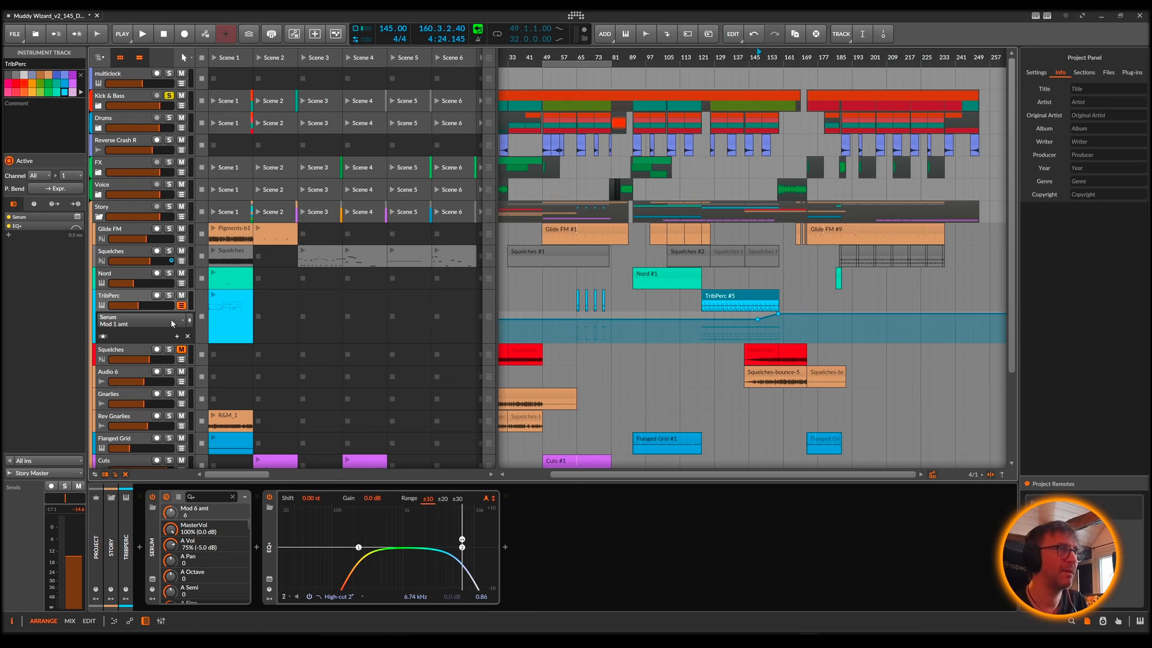
{"action": "left_click", "coordinate": [179, 324]}
{"action": "left_click", "coordinate": [160, 336]}
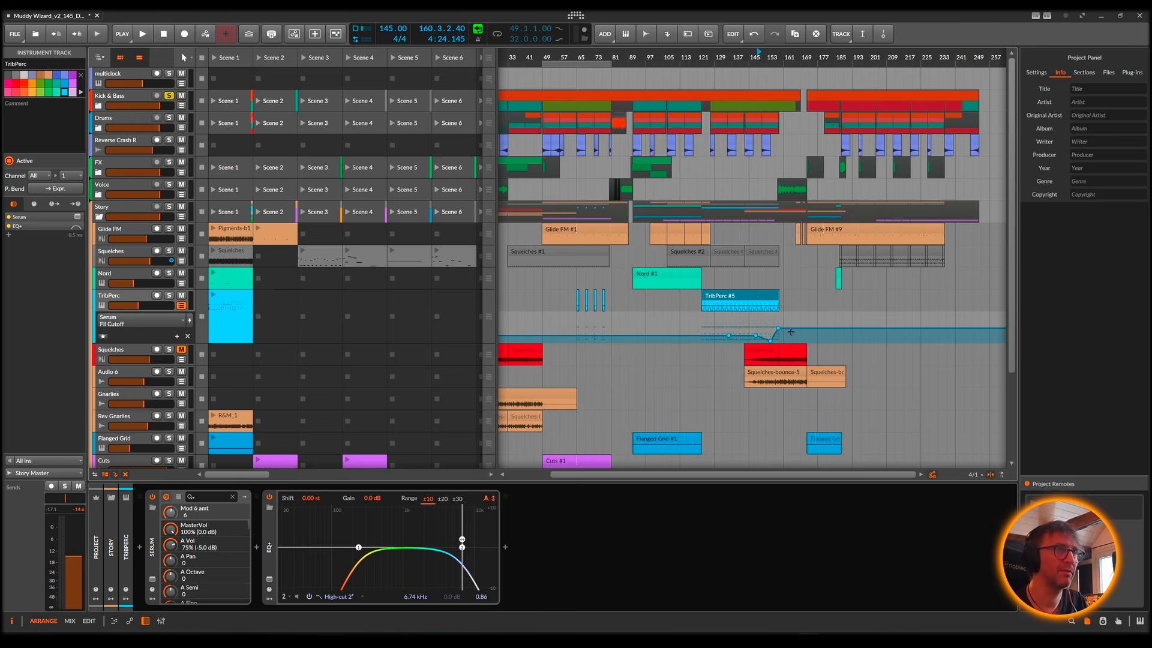
Step: Audition the Fil Cutoff automation at the end of TribPerc #5 with the track soloed, then unsolo it and hide its automation
{"action": "left_click_drag", "start_coordinate": [792, 58], "coordinate": [790, 96]}
{"action": "key", "text": "space"}
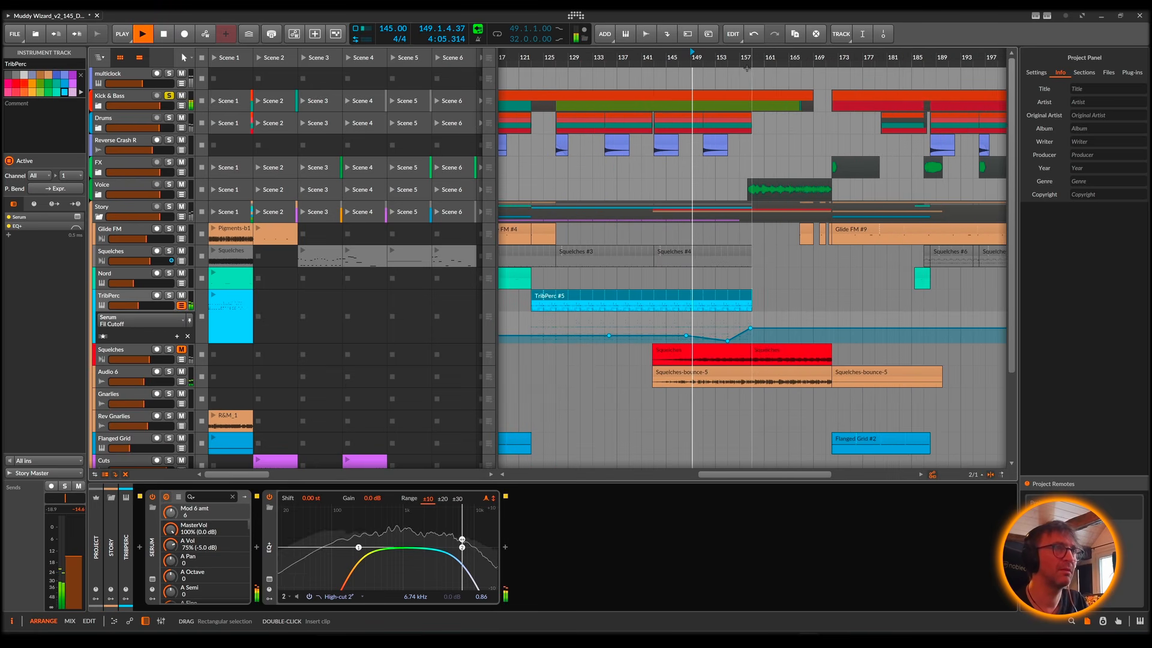
{"action": "key", "text": "space"}
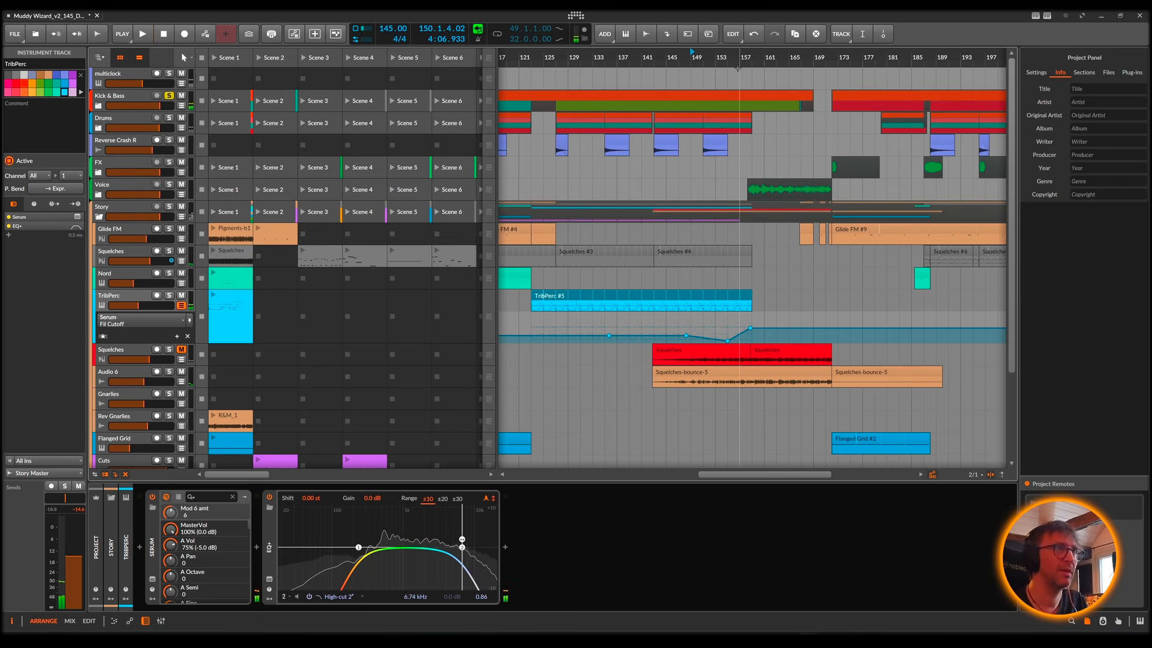
{"action": "left_click", "coordinate": [169, 296]}
{"action": "key", "text": "space"}
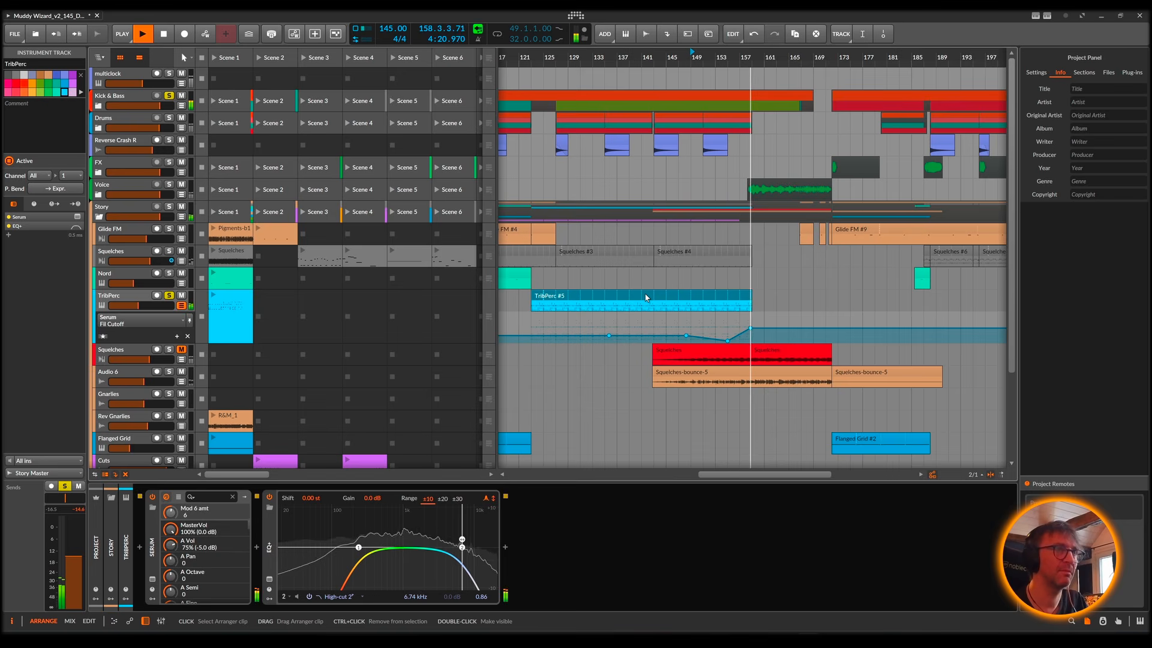
{"action": "key", "text": "space"}
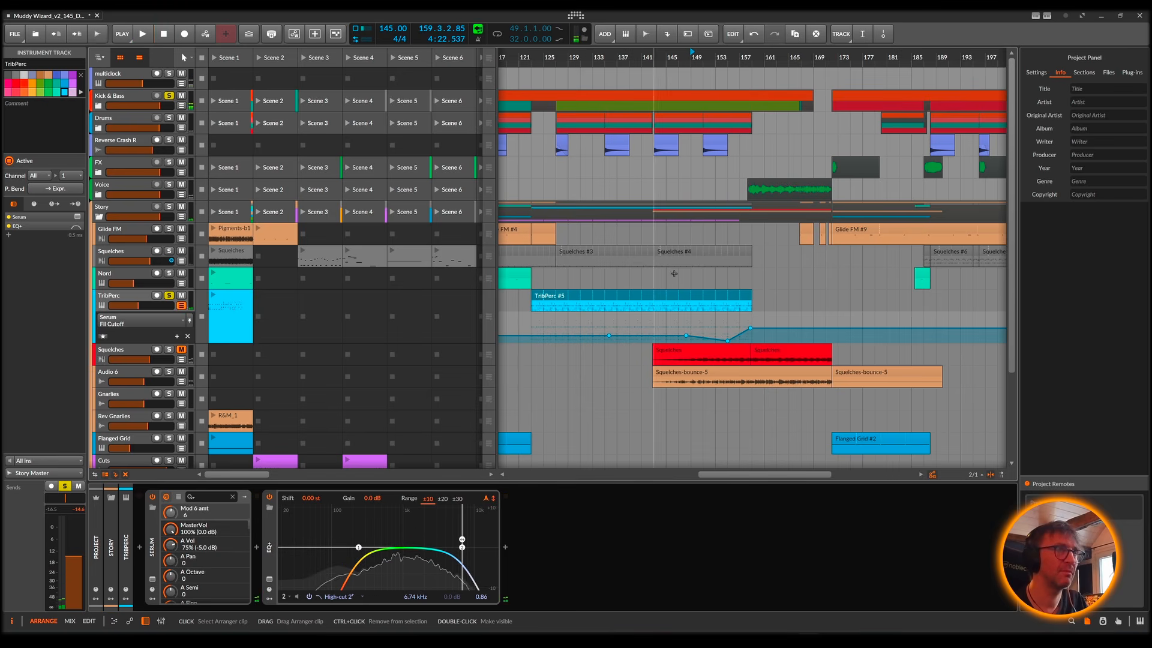
{"action": "left_click_drag", "start_coordinate": [580, 57], "coordinate": [763, 32]}
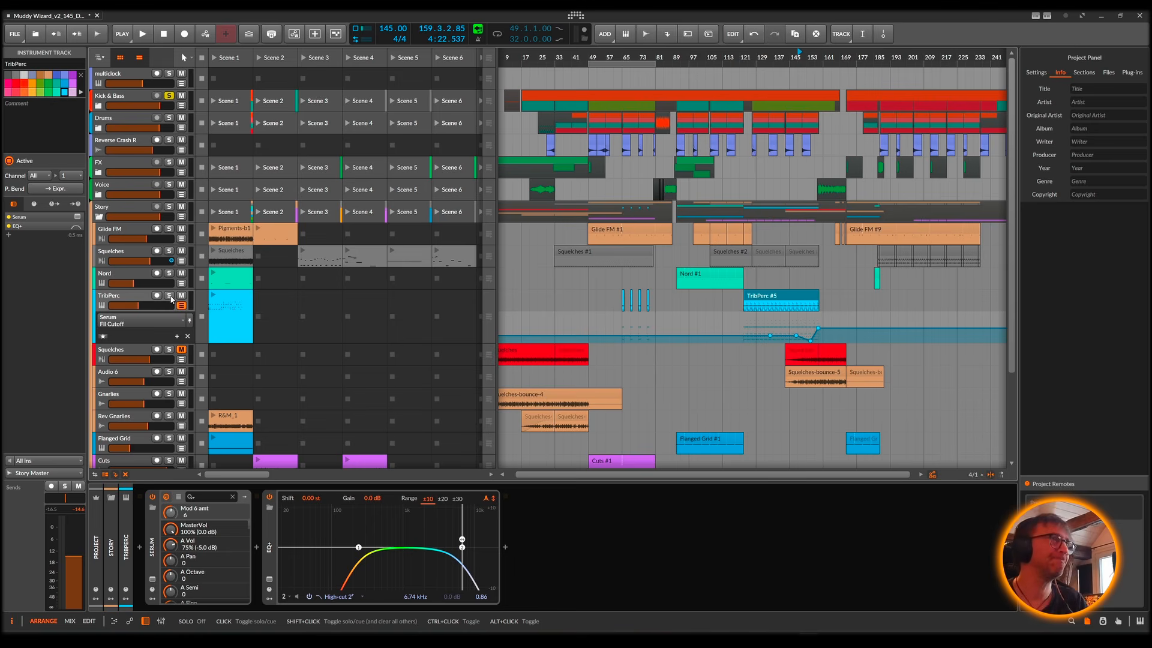
{"action": "left_click", "coordinate": [182, 305]}
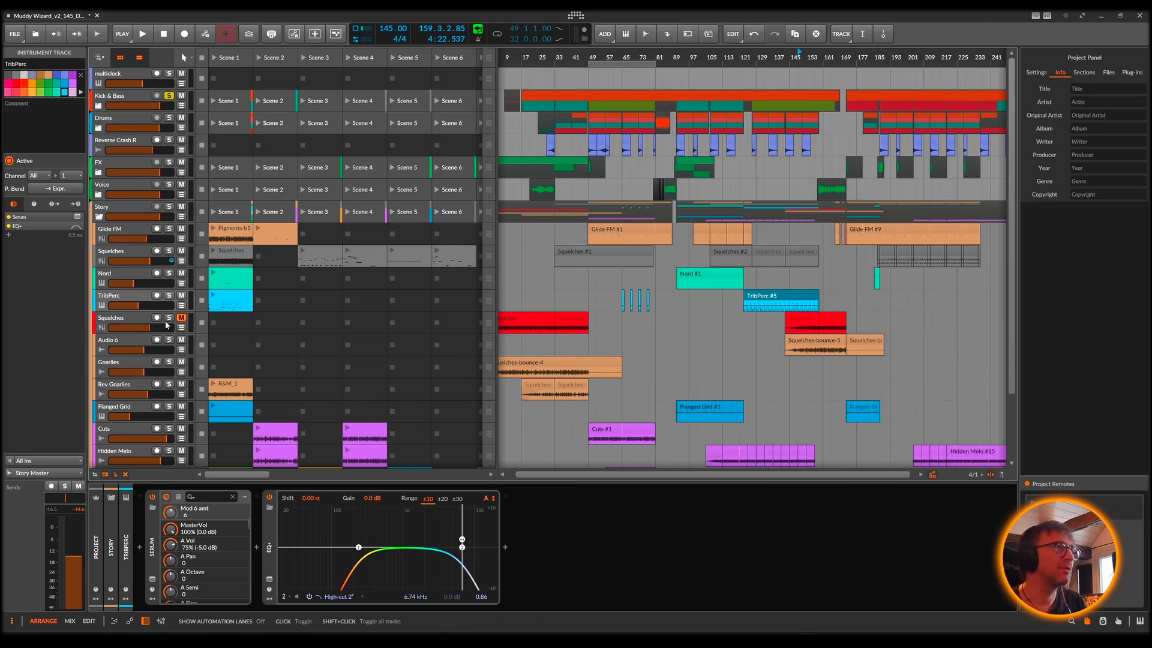
Step: Solo the red Squelches track, audition its opening clip from bar 1 and show the track's device chain
{"action": "scroll", "coordinate": [570, 325], "scroll_direction": "left", "scroll_amount": 1}
{"action": "left_click", "coordinate": [539, 317]}
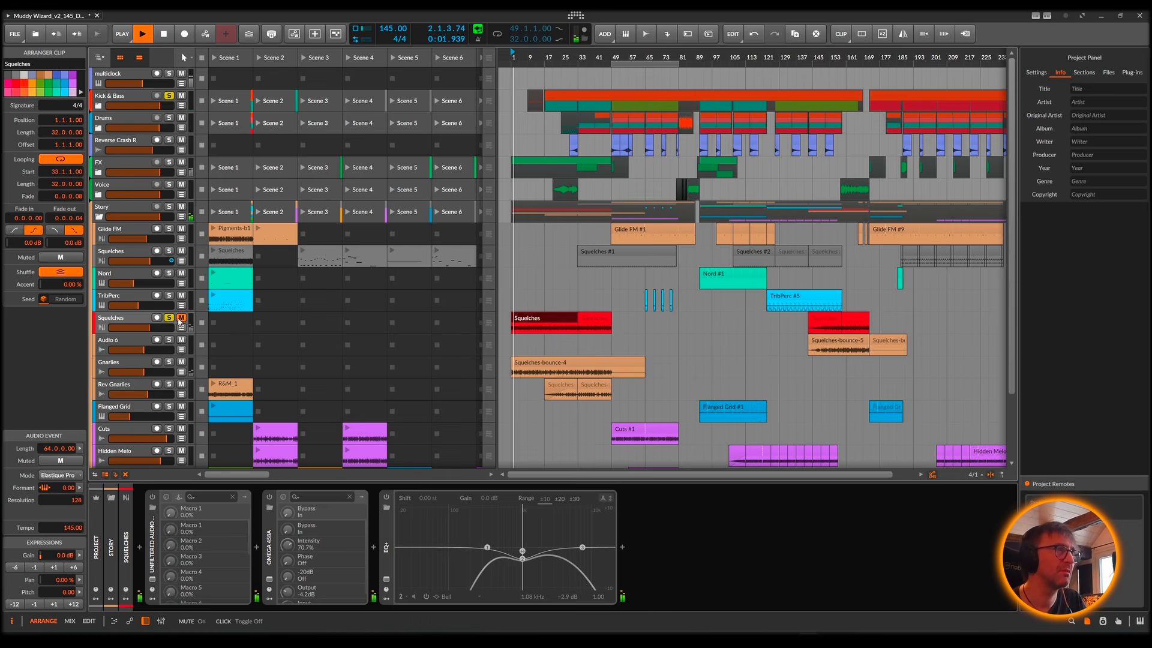
{"action": "left_click", "coordinate": [123, 322]}
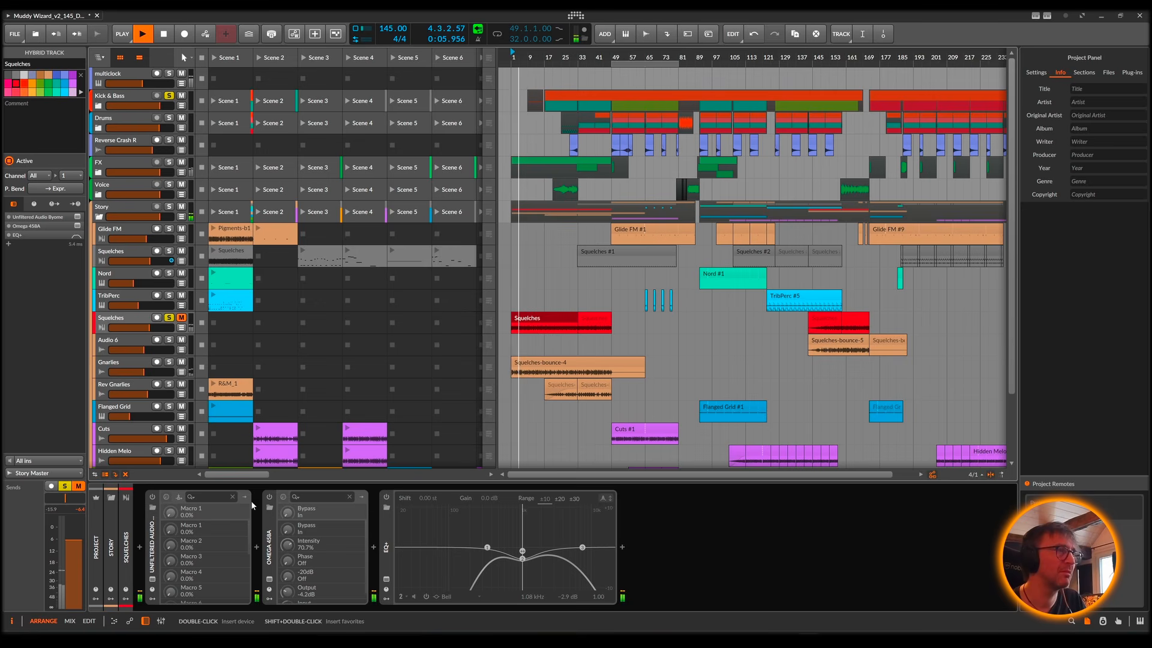
{"action": "key", "text": "space"}
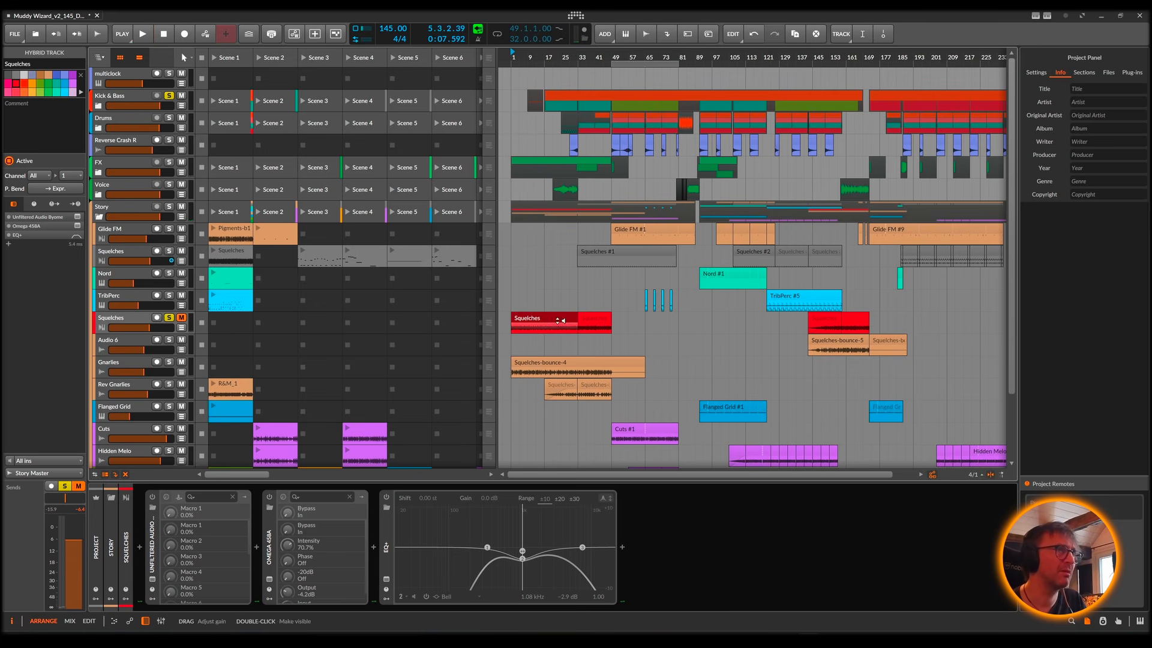
{"action": "key", "text": "space"}
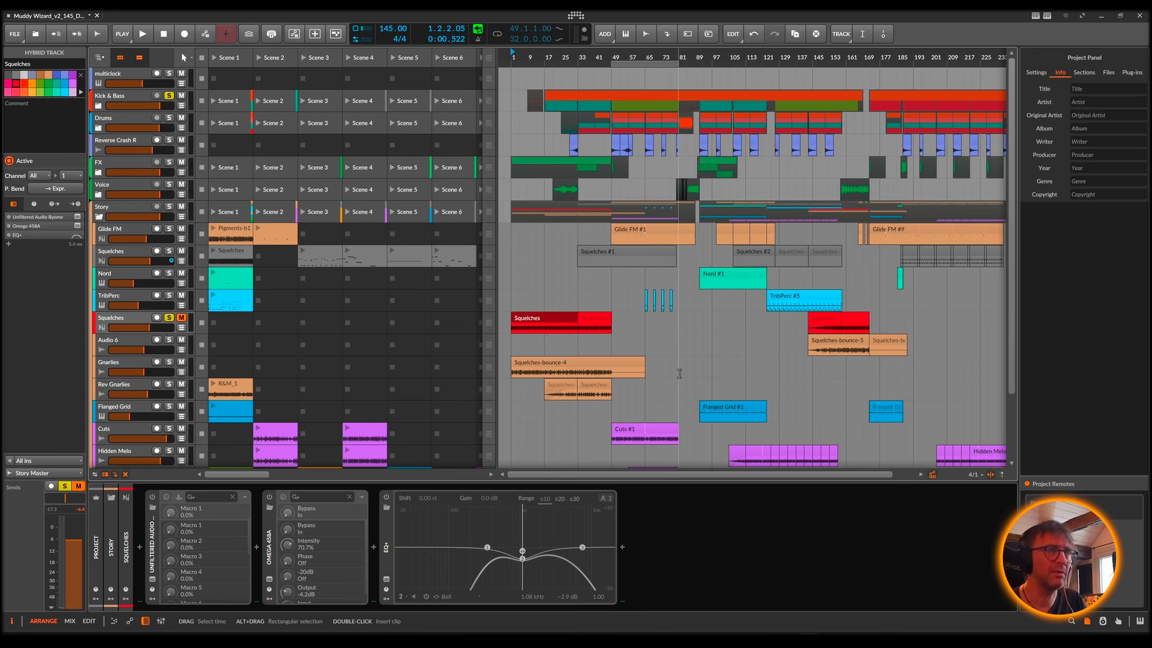
Step: Play the arrangement from bar 1 while unsoloing the red Squelches track and the Kick & Bass group
{"action": "key", "text": "space"}
{"action": "left_click", "coordinate": [171, 319]}
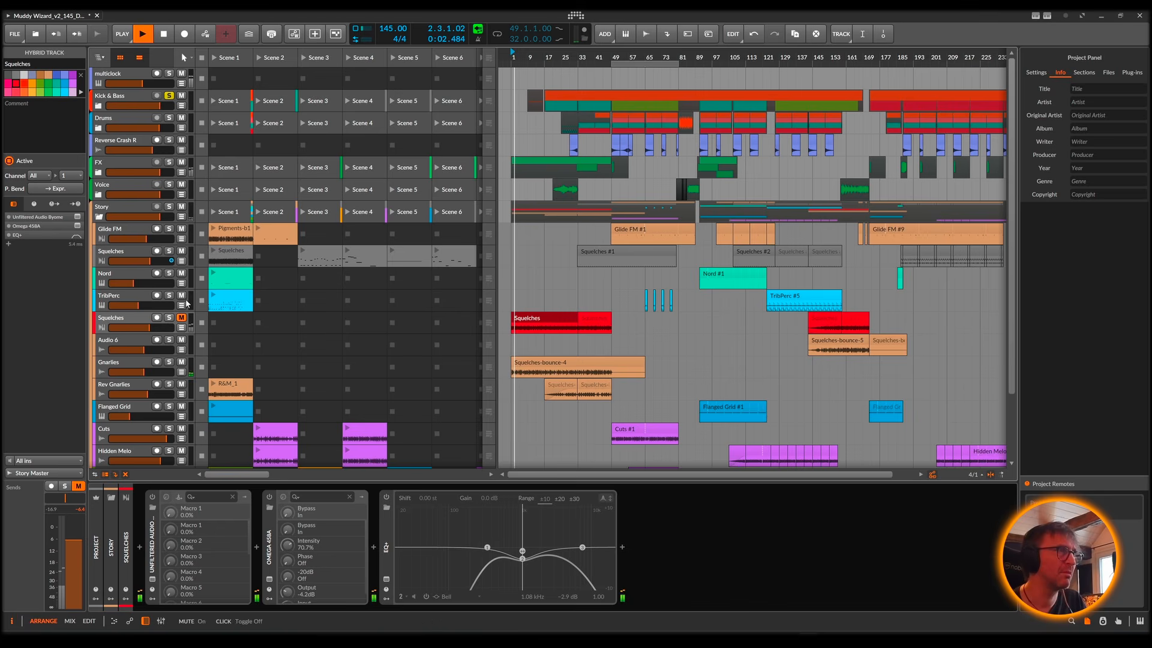
{"action": "left_click", "coordinate": [170, 96]}
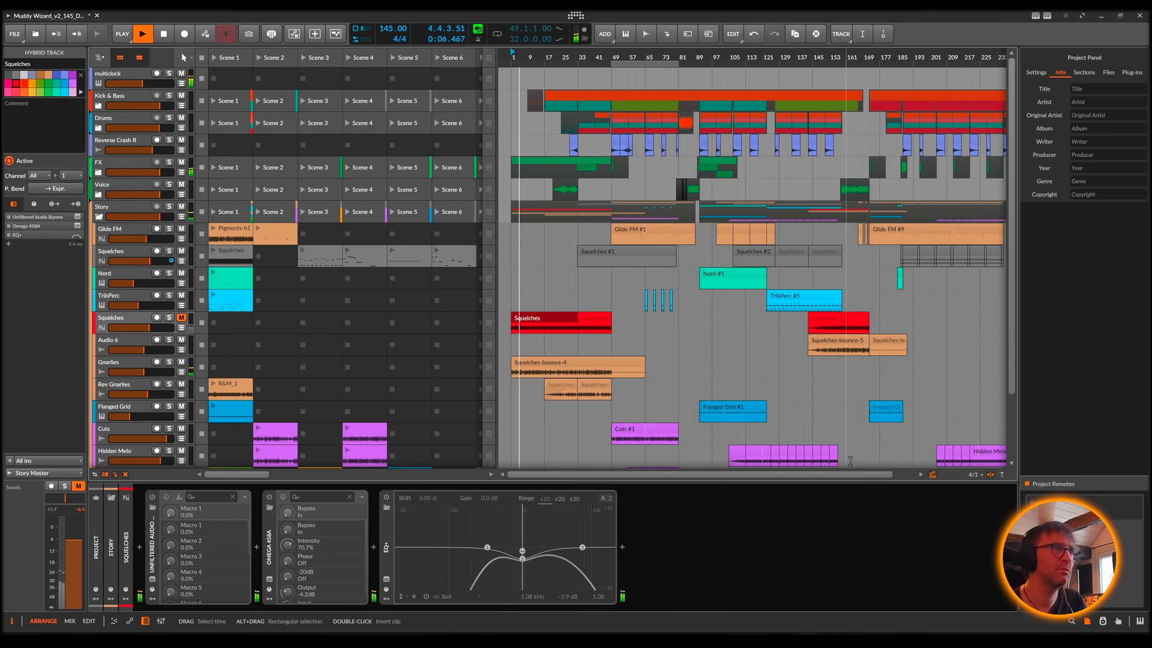
{"action": "key", "text": "space"}
Step: Select the Squelches-bounce-4 clip, solo the Gnarlies track and start playback from bar 1
{"action": "scroll", "coordinate": [629, 302], "scroll_direction": "down", "scroll_amount": 1}
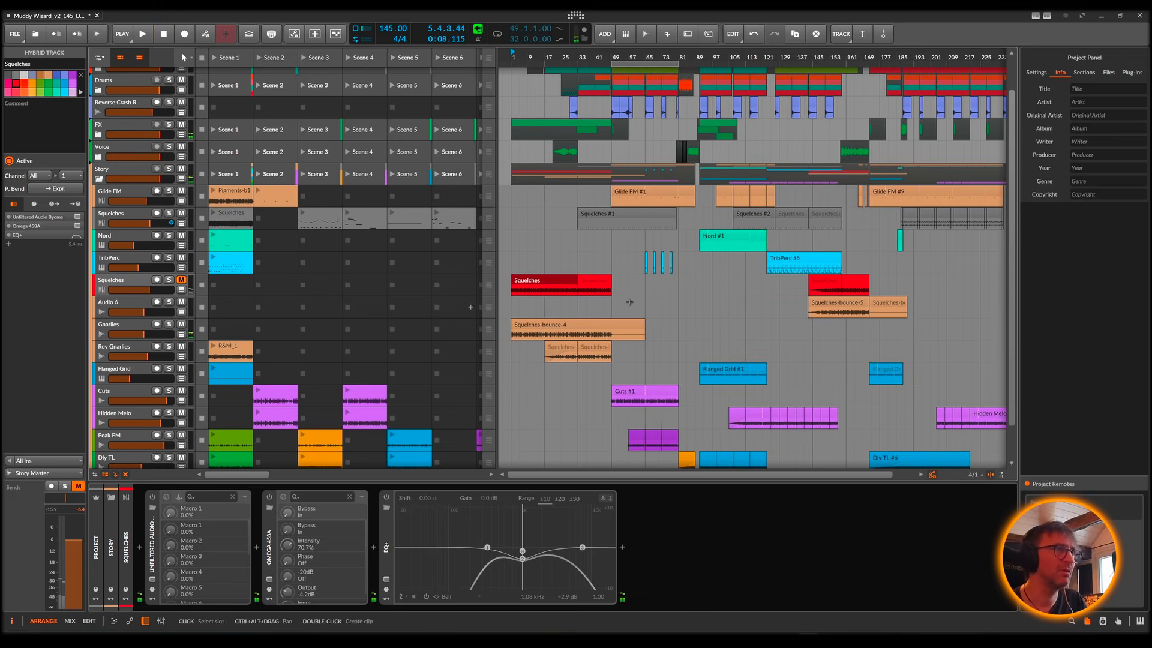
{"action": "left_click", "coordinate": [564, 324]}
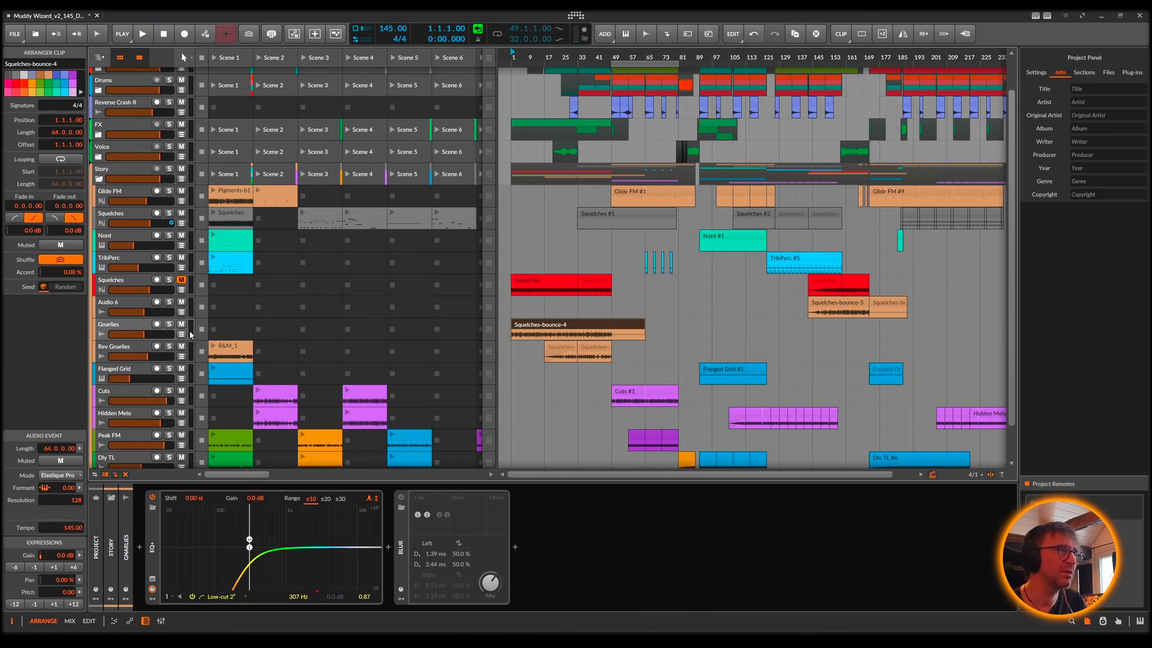
{"action": "left_click", "coordinate": [169, 324]}
{"action": "key", "text": "space"}
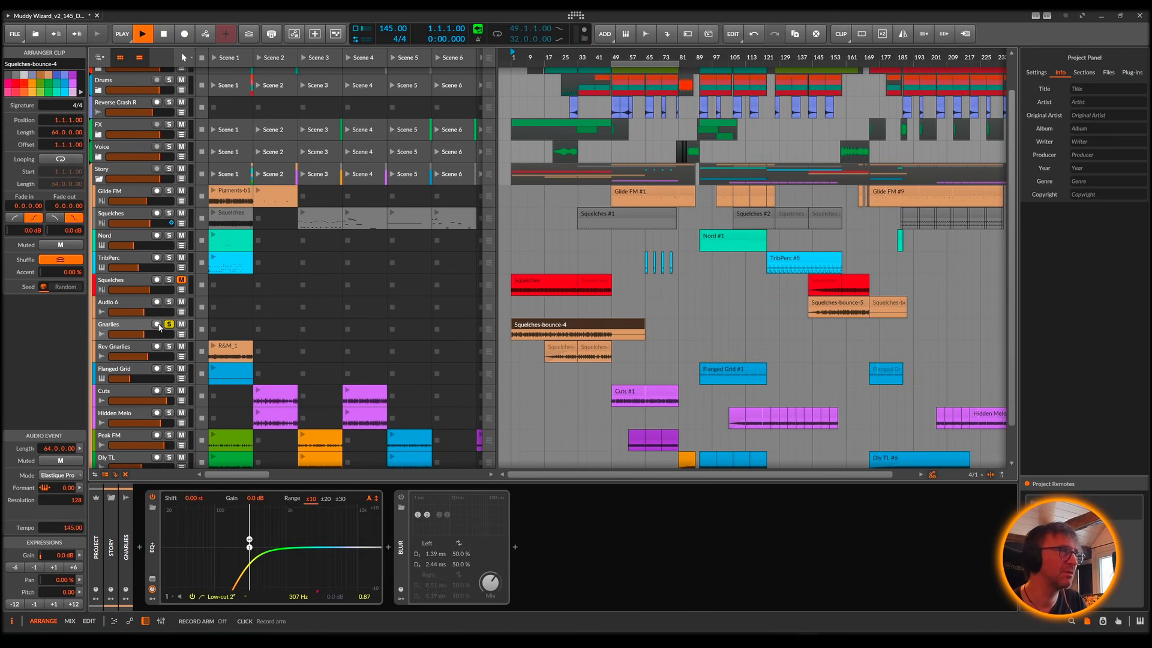
Step: Open the Gnarlies track's Squelches-bounce-4 clip in the audio editor and examine its waveform up close during playback
{"action": "left_click", "coordinate": [135, 328]}
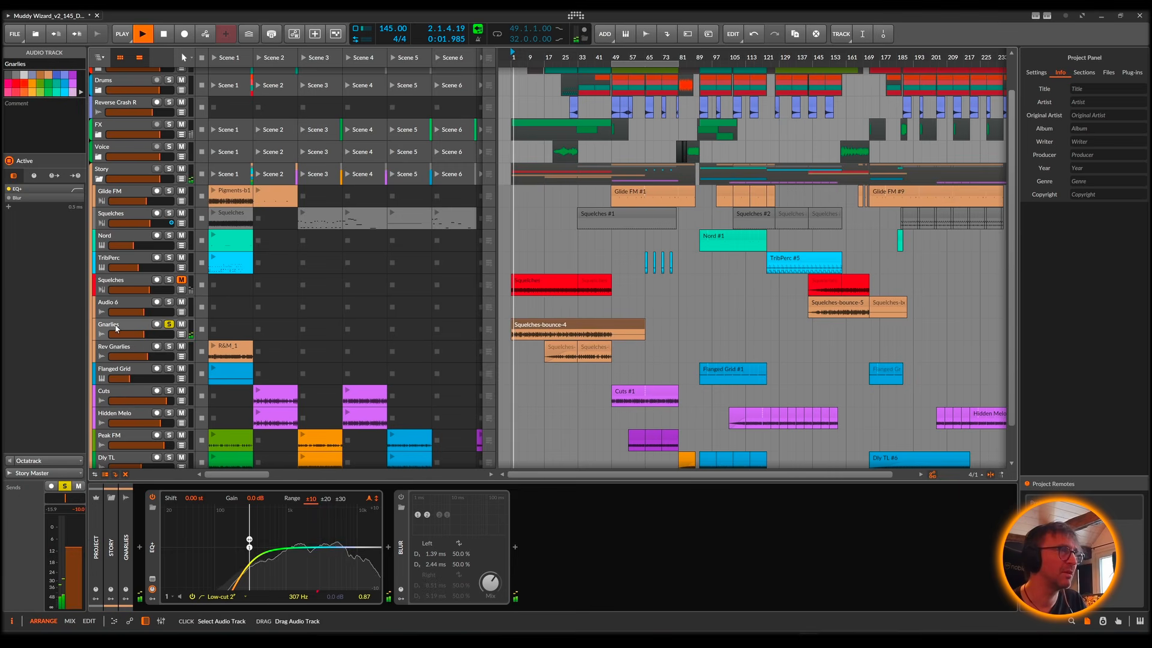
{"action": "double_click", "coordinate": [528, 325]}
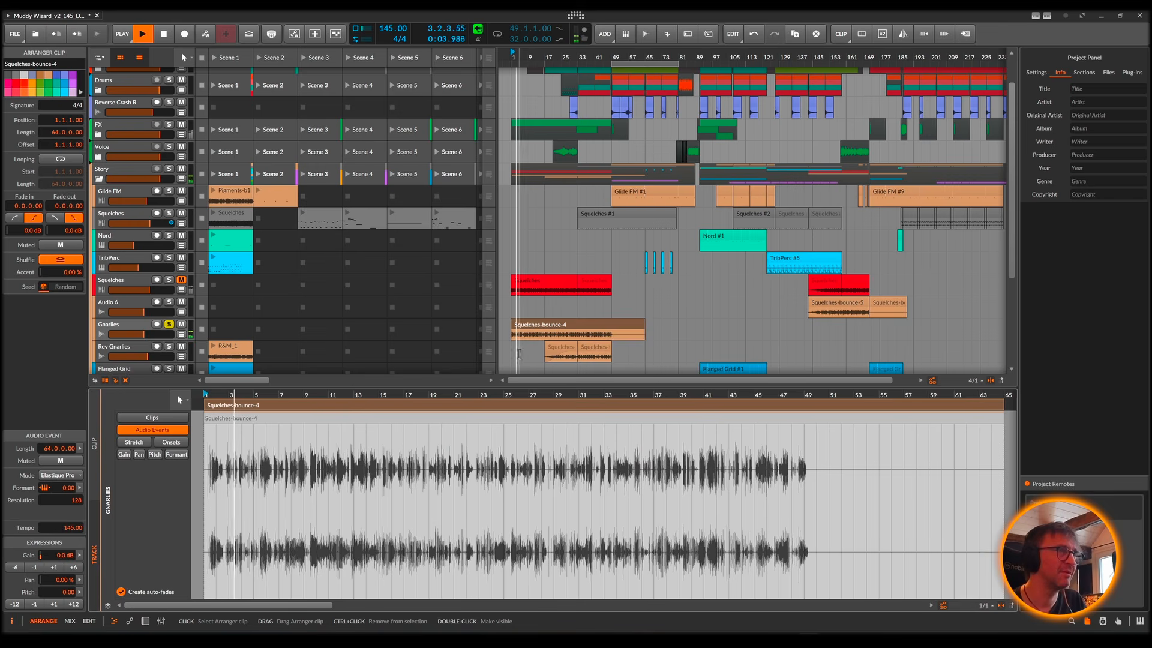
{"action": "mouse_move", "coordinate": [292, 395]}
{"action": "left_mouse_down"}
{"action": "mouse_move", "coordinate": [300, 414]}
{"action": "mouse_move", "coordinate": [511, 444]}
{"action": "mouse_move", "coordinate": [477, 436]}
{"action": "left_mouse_up"}
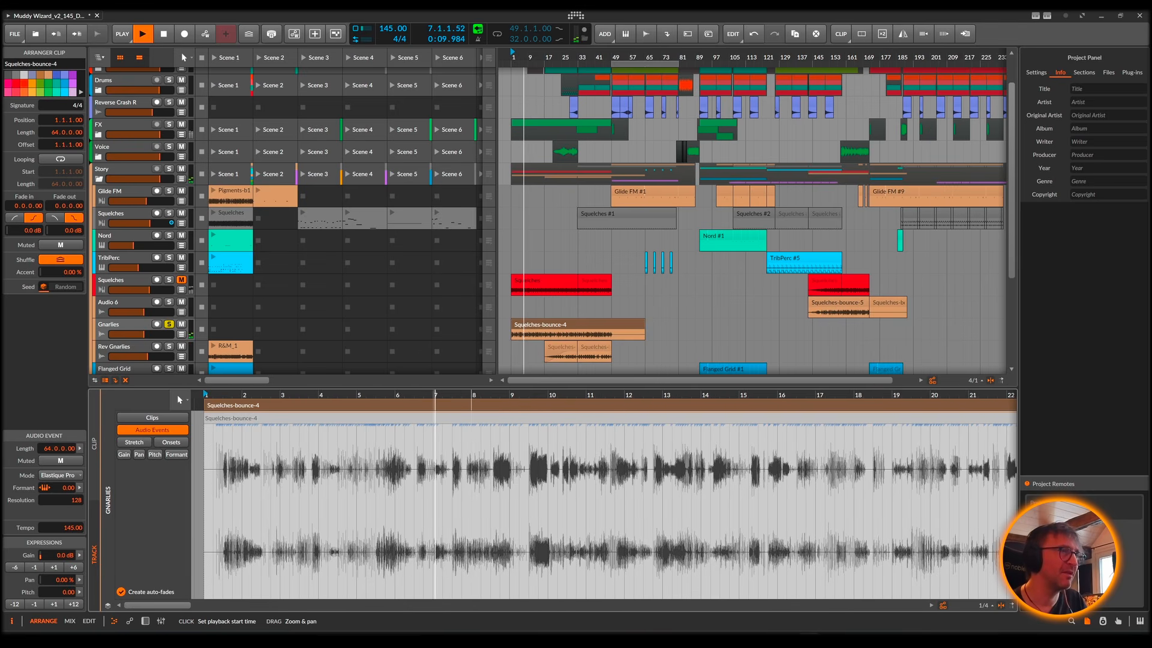
Step: Show the Gnarlies track's device chain, switch on its Blur device and set the Blur mix to about 53%
{"action": "scroll", "coordinate": [525, 309], "scroll_direction": "down", "scroll_amount": 3}
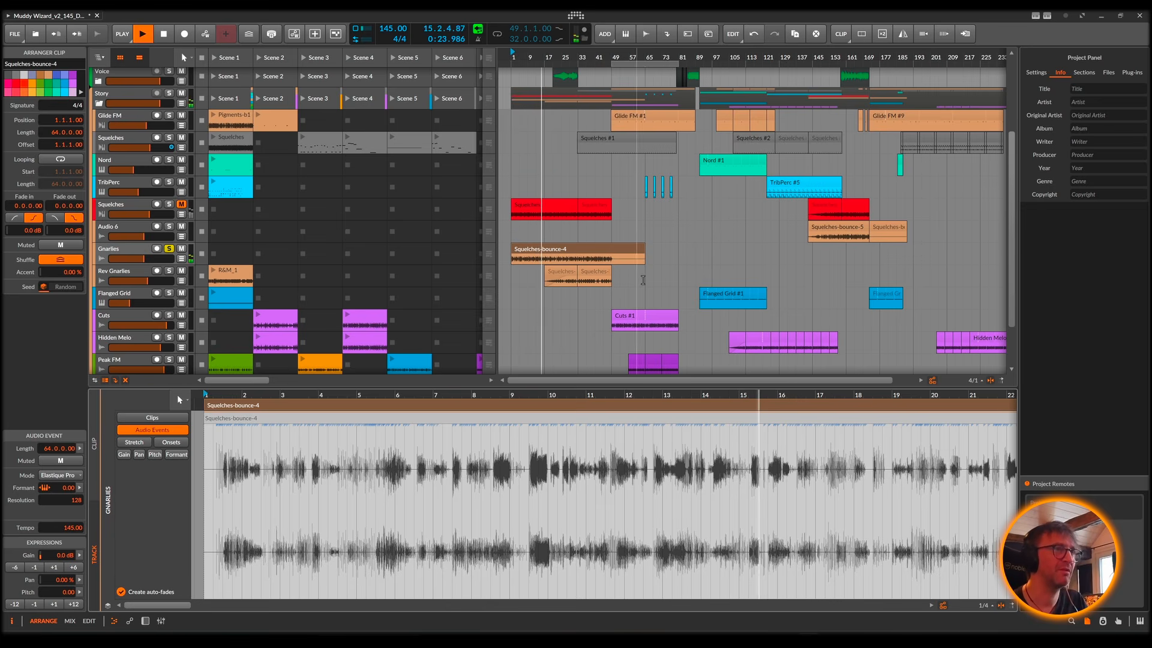
{"action": "key", "text": "d"}
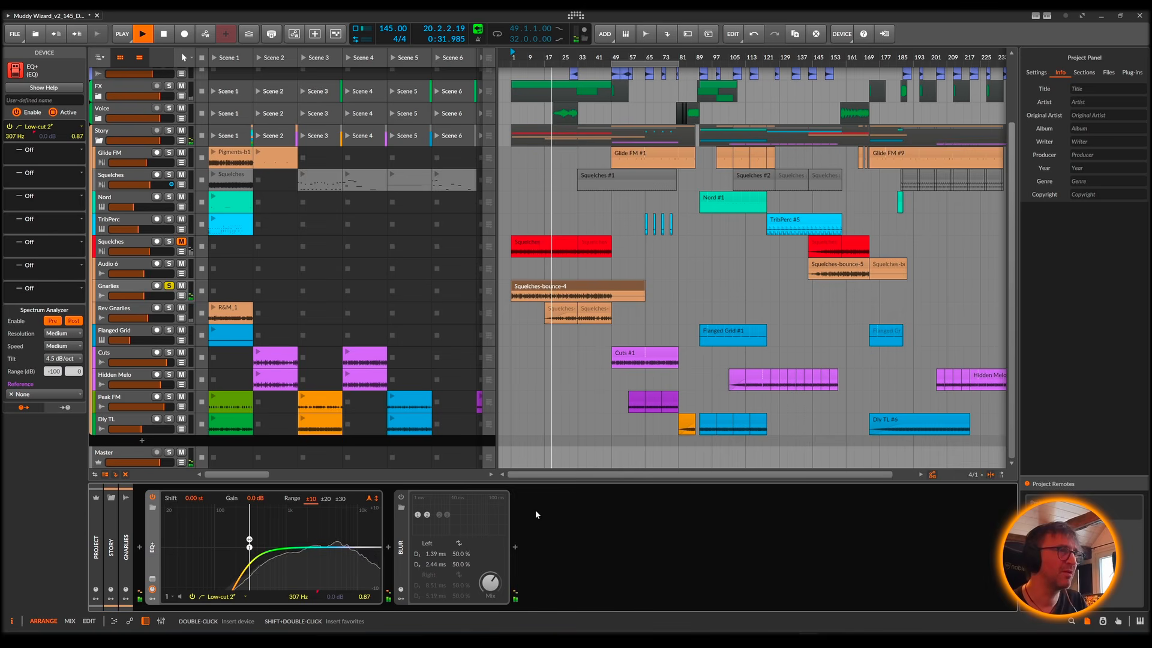
{"action": "left_click", "coordinate": [401, 498]}
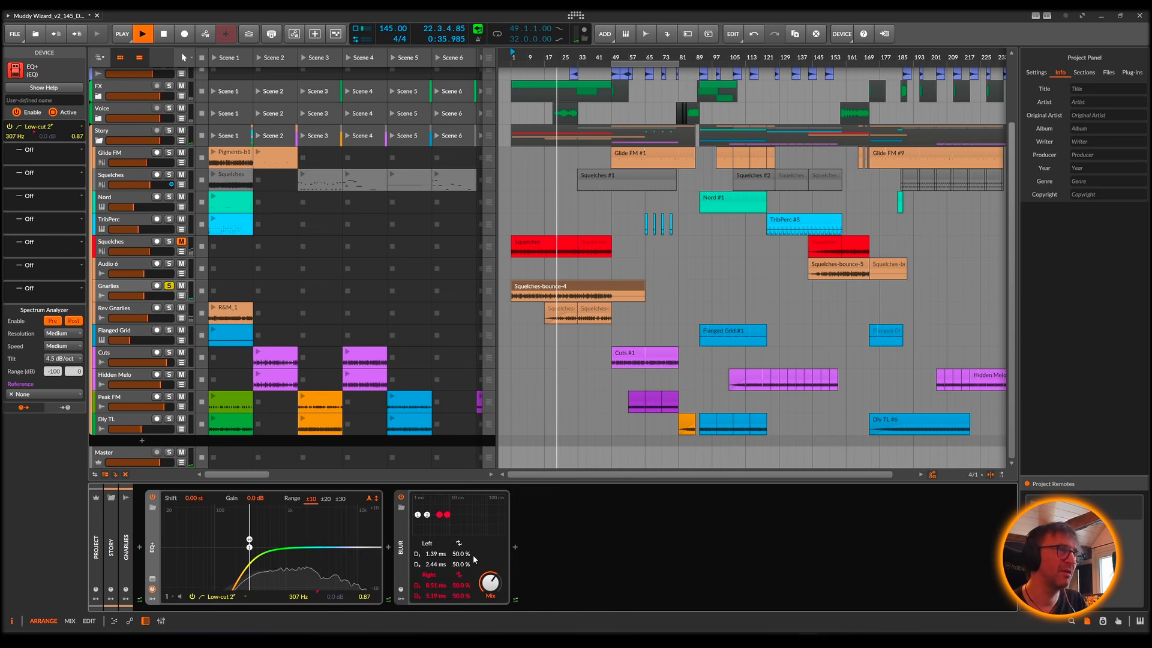
{"action": "left_click_drag", "start_coordinate": [490, 583], "coordinate": [496, 580]}
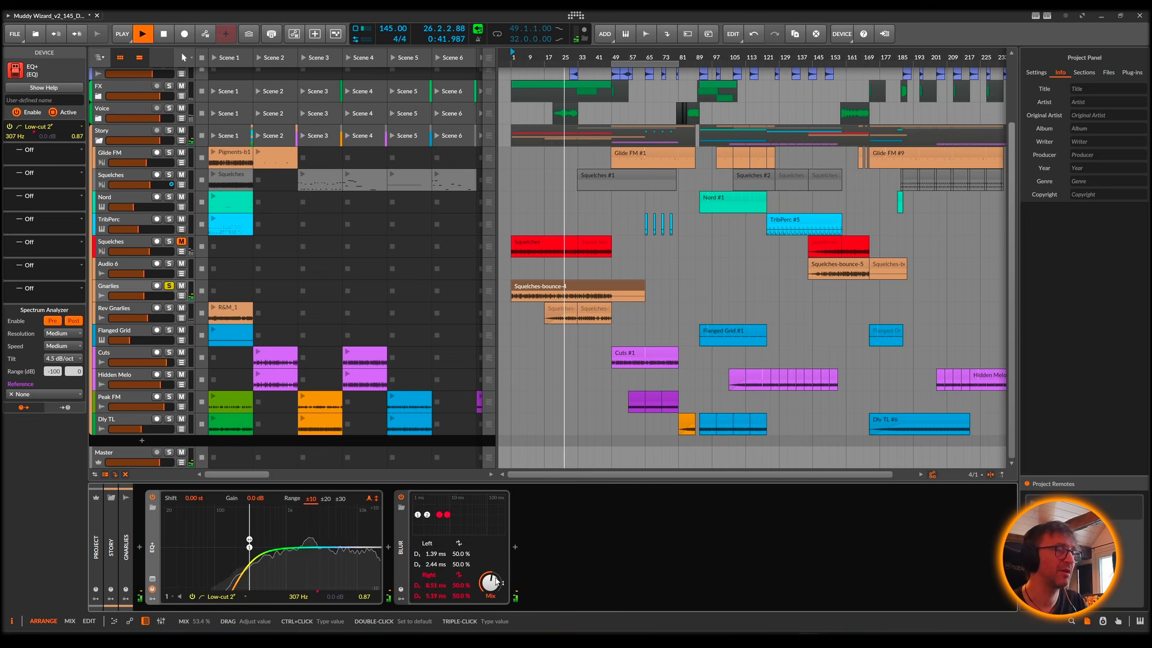
Step: Unsolo the Gnarlies track and audition the full mix's opening from bar 1, stopping after about two bars
{"action": "key", "text": "space"}
{"action": "key", "text": "space"}
{"action": "left_click", "coordinate": [170, 287]}
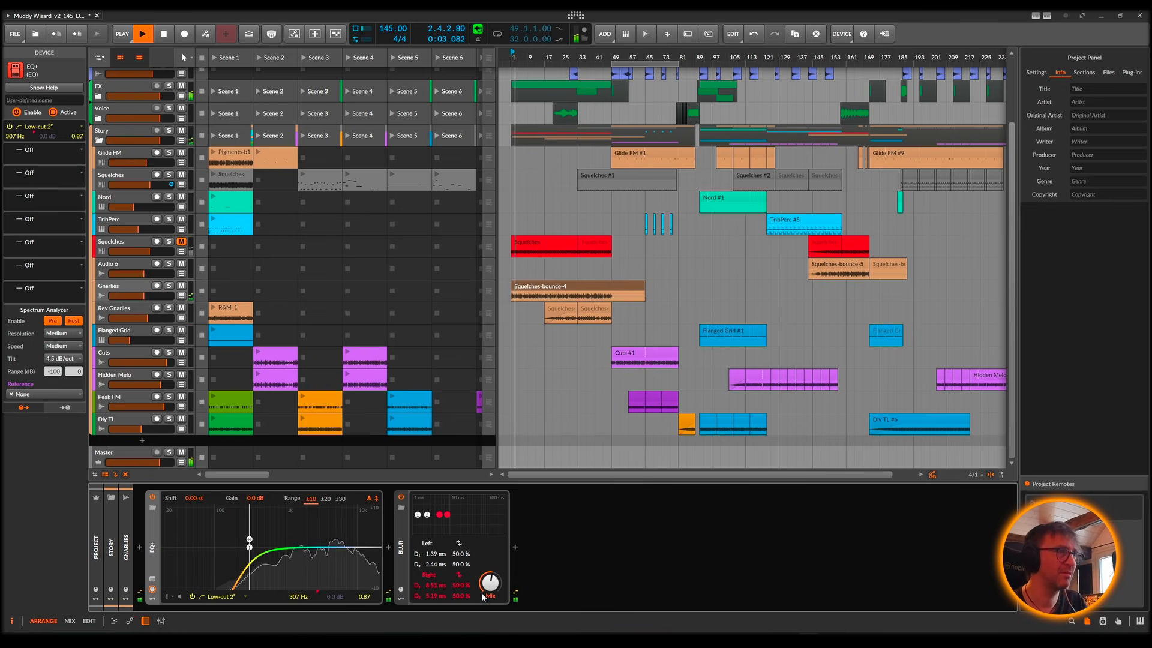
{"action": "key", "text": "space"}
{"action": "key", "text": "space"}
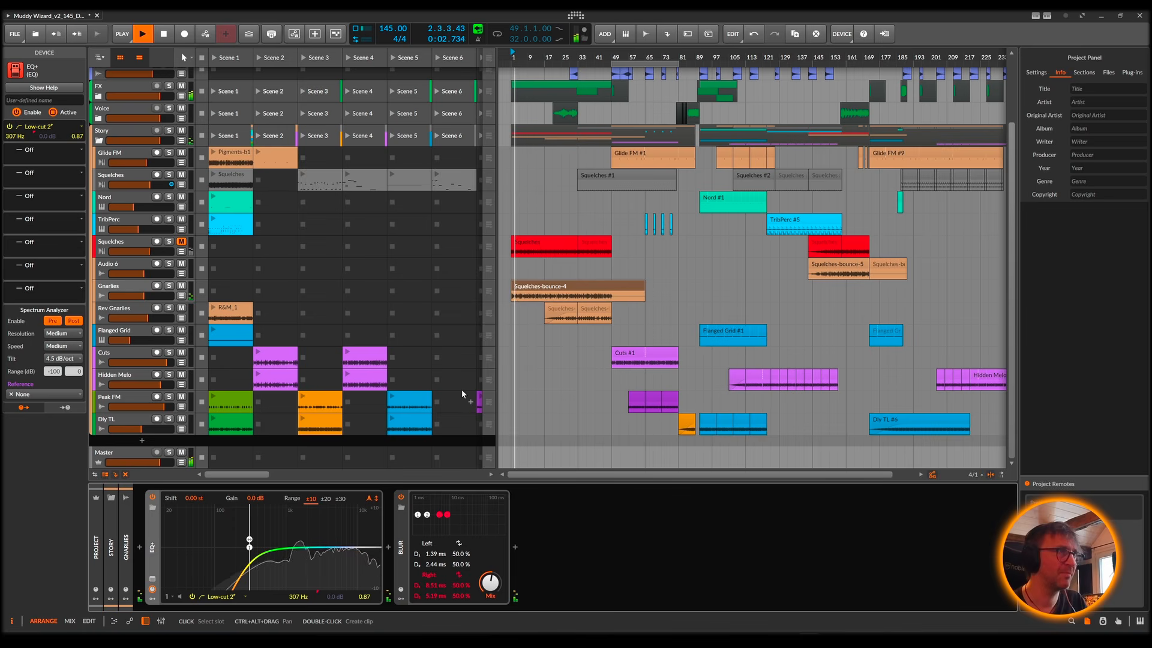
{"action": "key", "text": "space"}
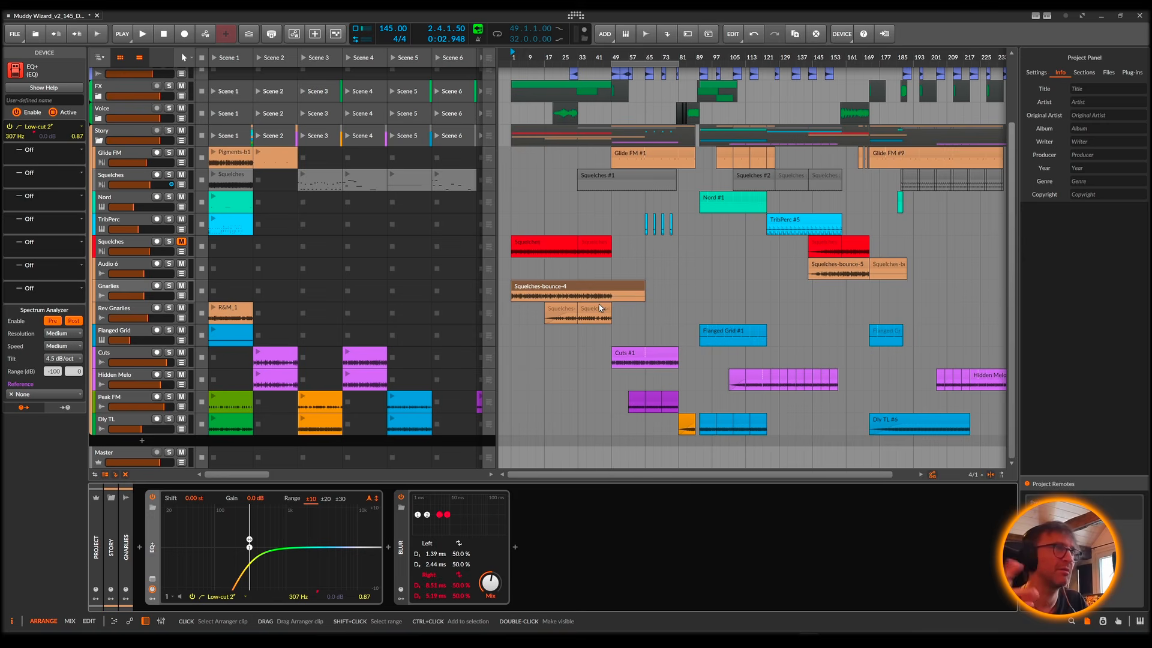
Step: Play the arrangement from about bar 45, then select and solo the Rev Gnarlies track
{"action": "scroll", "coordinate": [707, 149], "scroll_direction": "up", "scroll_amount": 2}
{"action": "scroll", "coordinate": [714, 120], "scroll_direction": "down", "scroll_amount": 2}
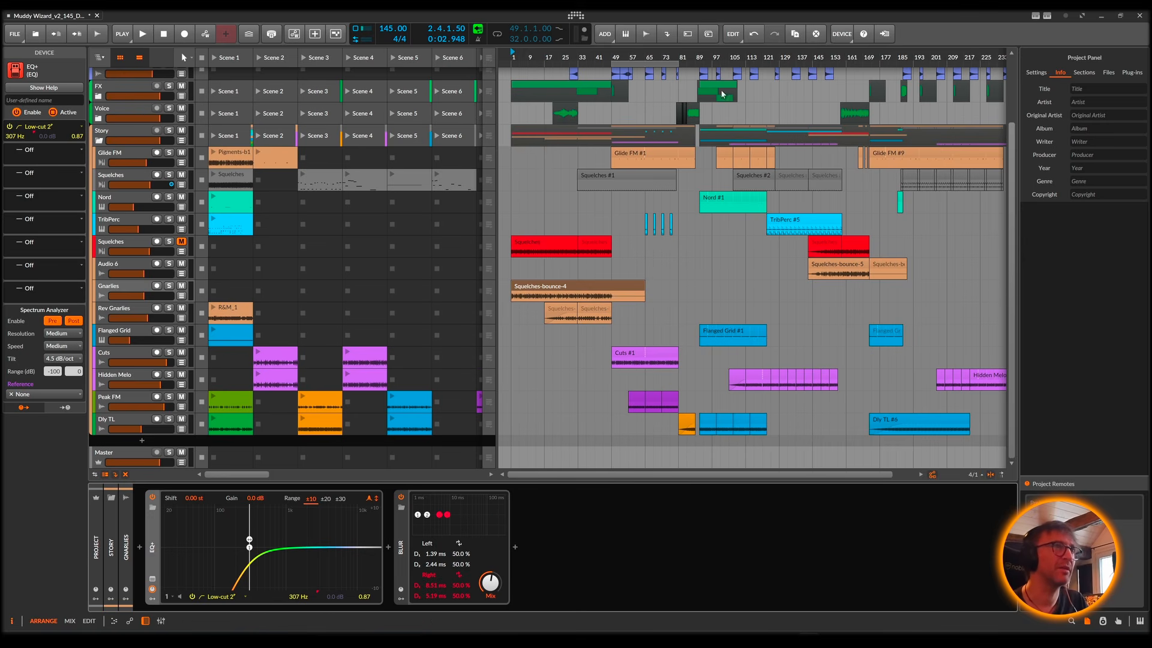
{"action": "double_click", "coordinate": [604, 54]}
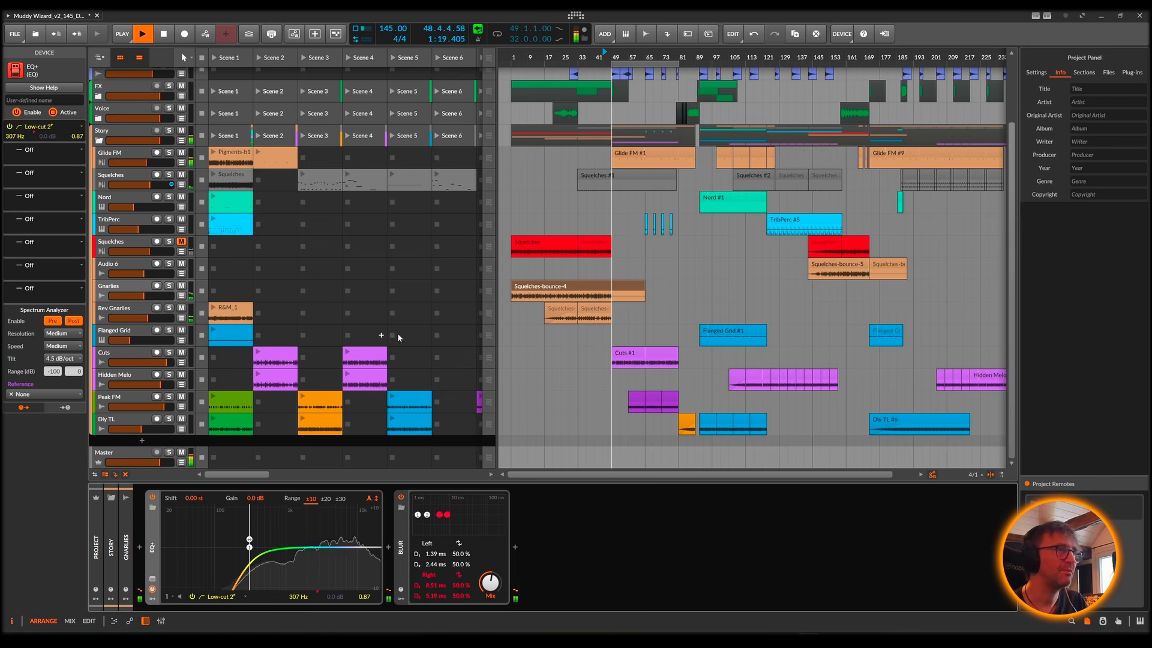
{"action": "left_click", "coordinate": [132, 311]}
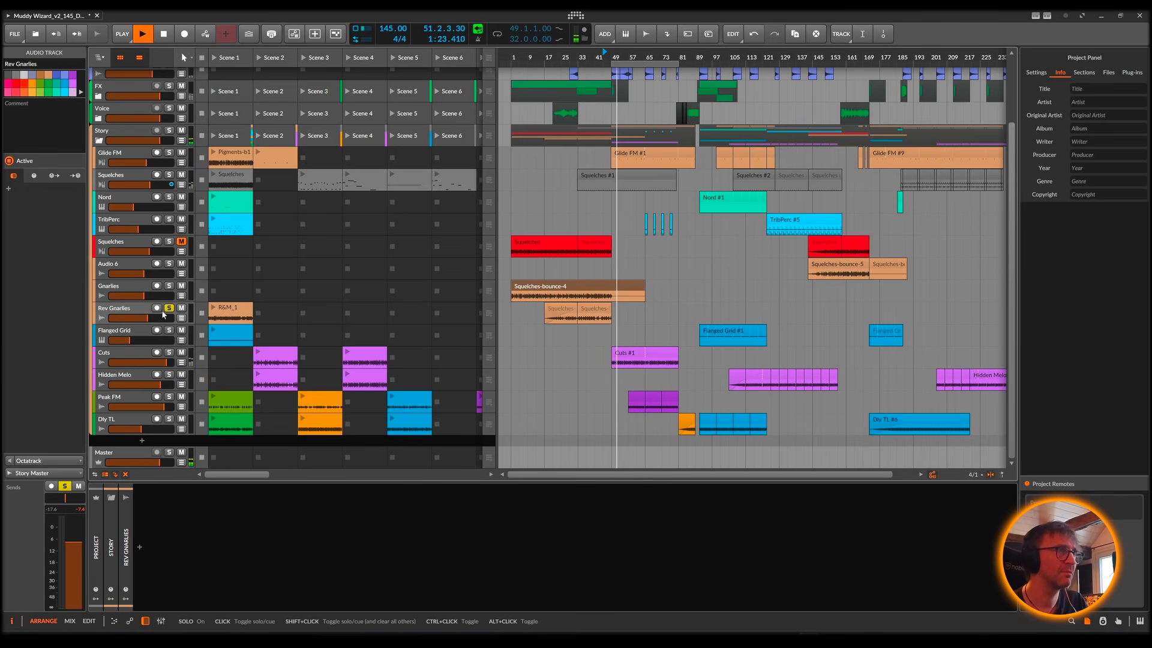
Step: Select the second Rev Gnarlies clip, Squelches-bounce-1, and audition it from about bar 33
{"action": "key", "text": "space"}
{"action": "left_click", "coordinate": [601, 310]}
{"action": "key", "text": "space"}
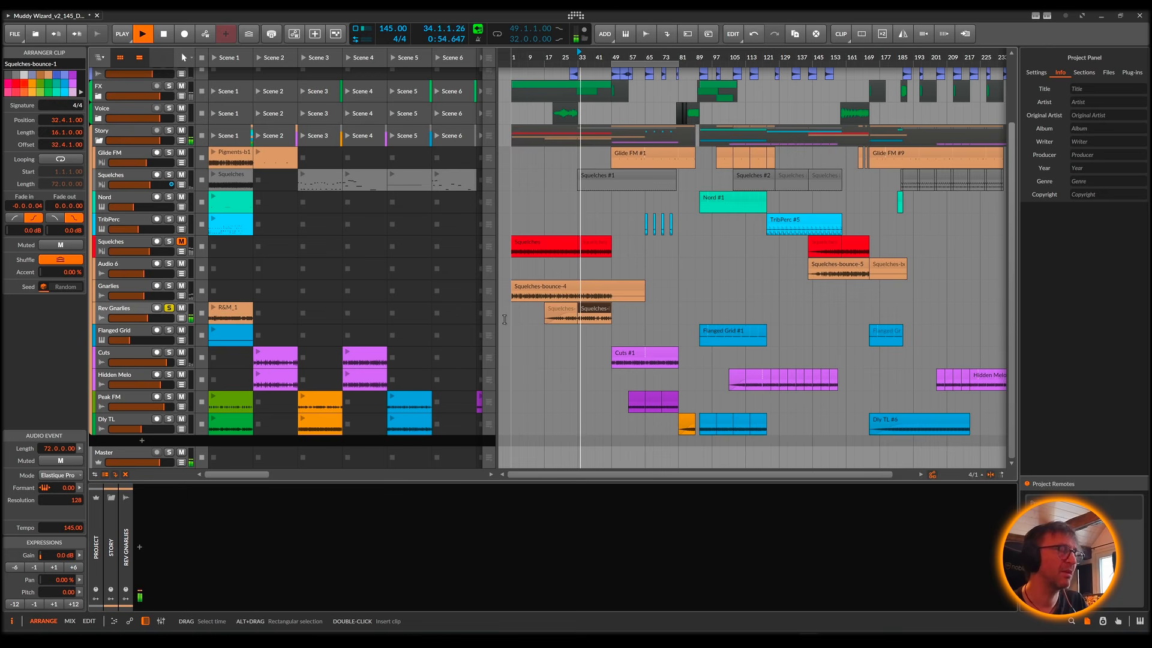
{"action": "key", "text": "space"}
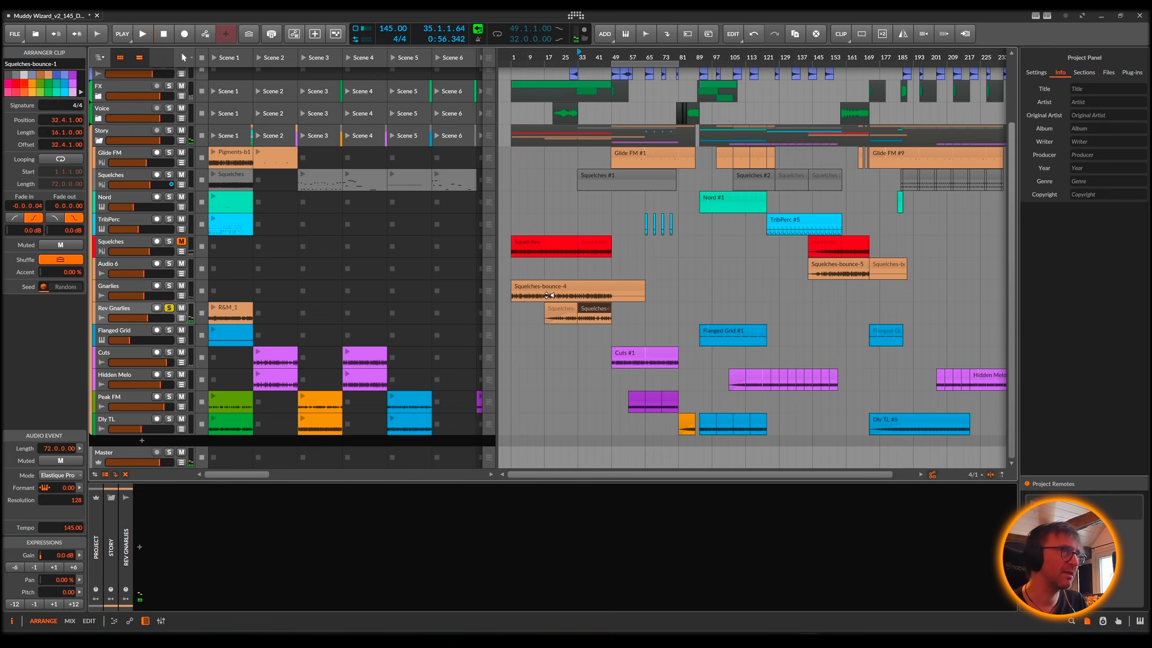
{"action": "left_click", "coordinate": [604, 294]}
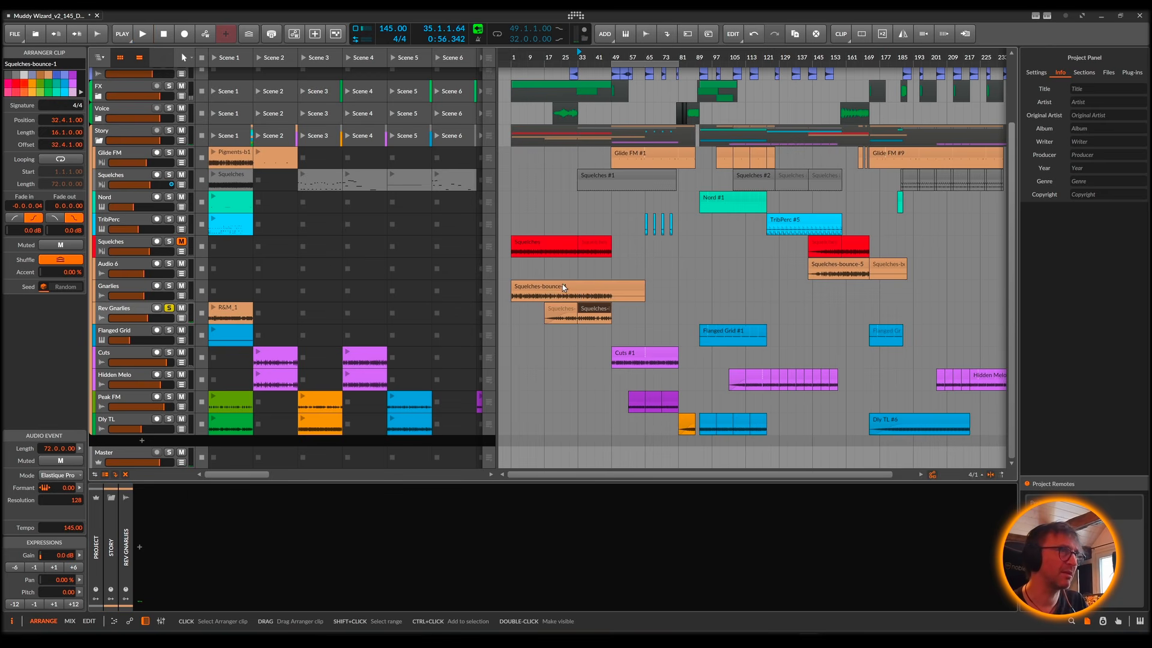
Step: Play the Squelches-bounce-1 clip in the audio editor, then show the Rev Gnarlies track's device chain and stop playback
{"action": "double_click", "coordinate": [596, 312]}
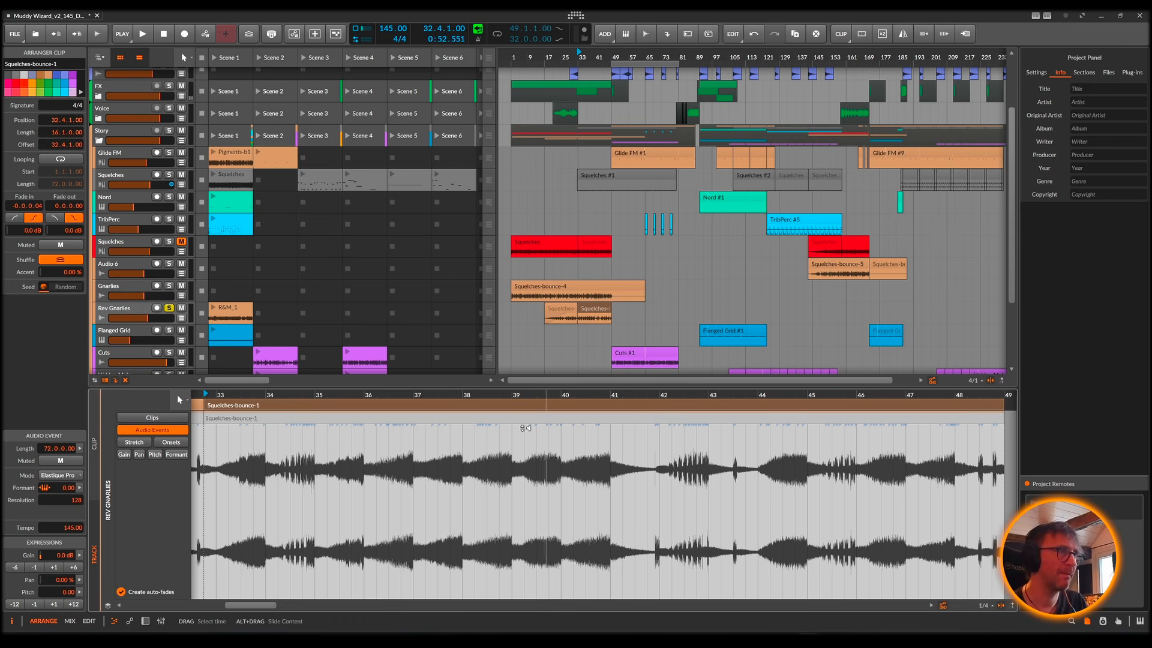
{"action": "key", "text": "space"}
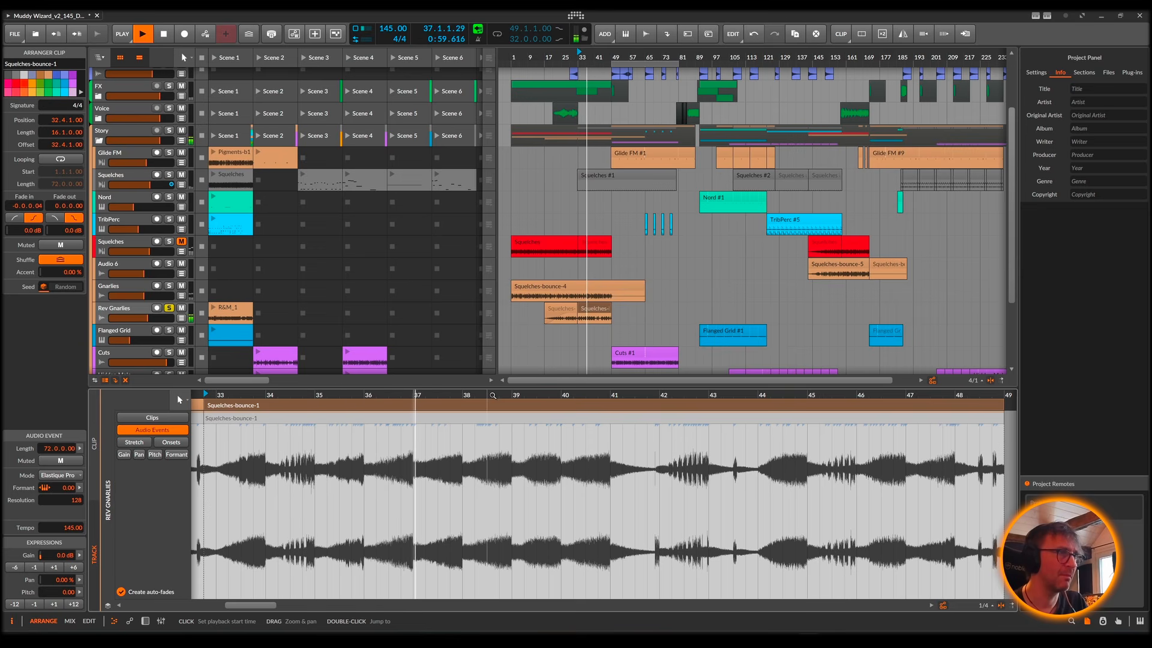
{"action": "double_click", "coordinate": [120, 310]}
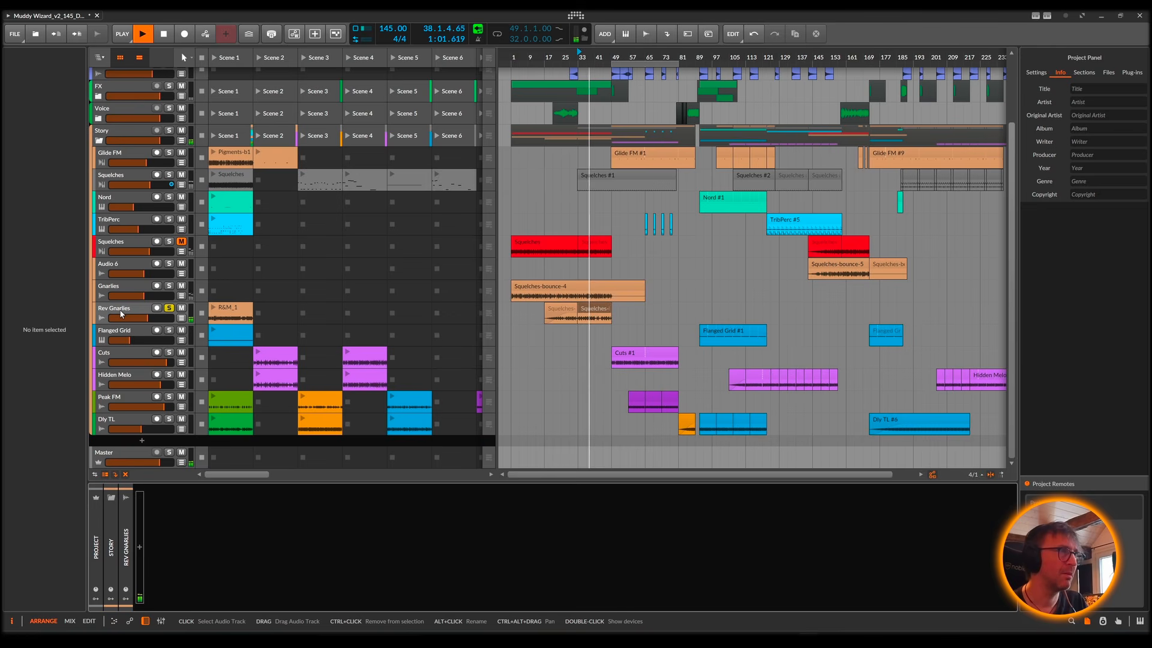
{"action": "key", "text": "space"}
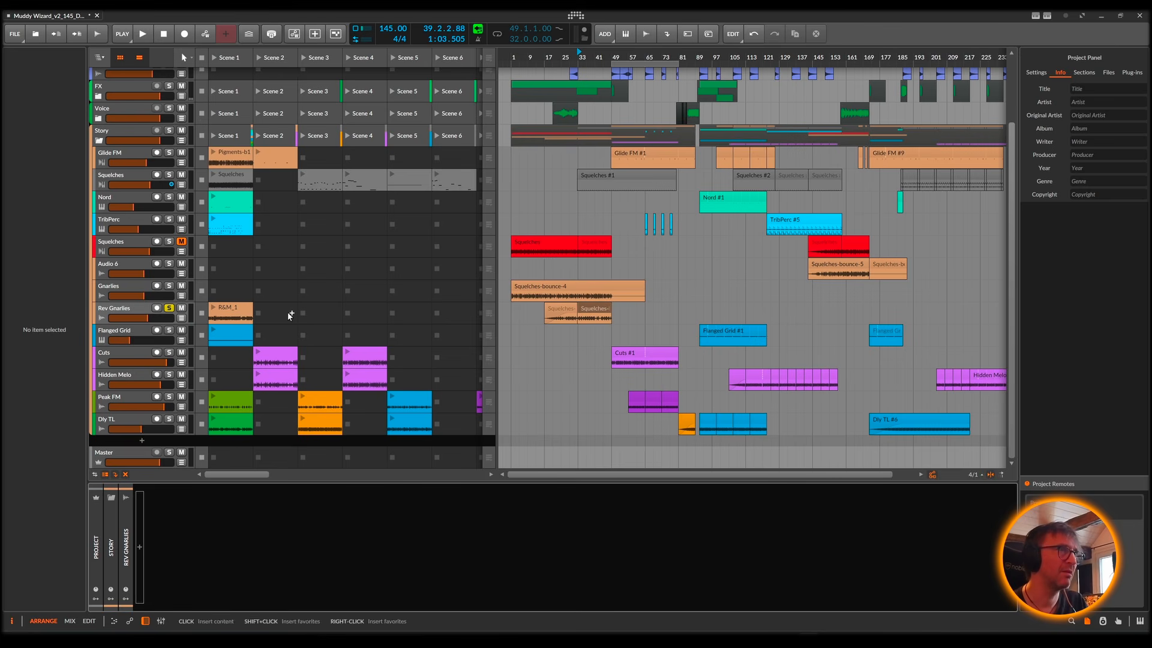
Step: Audition the soloed Rev Gnarlies track from about bar 47, then unsolo it and play the full mix from bar 45
{"action": "left_click_drag", "start_coordinate": [610, 54], "coordinate": [618, 62]}
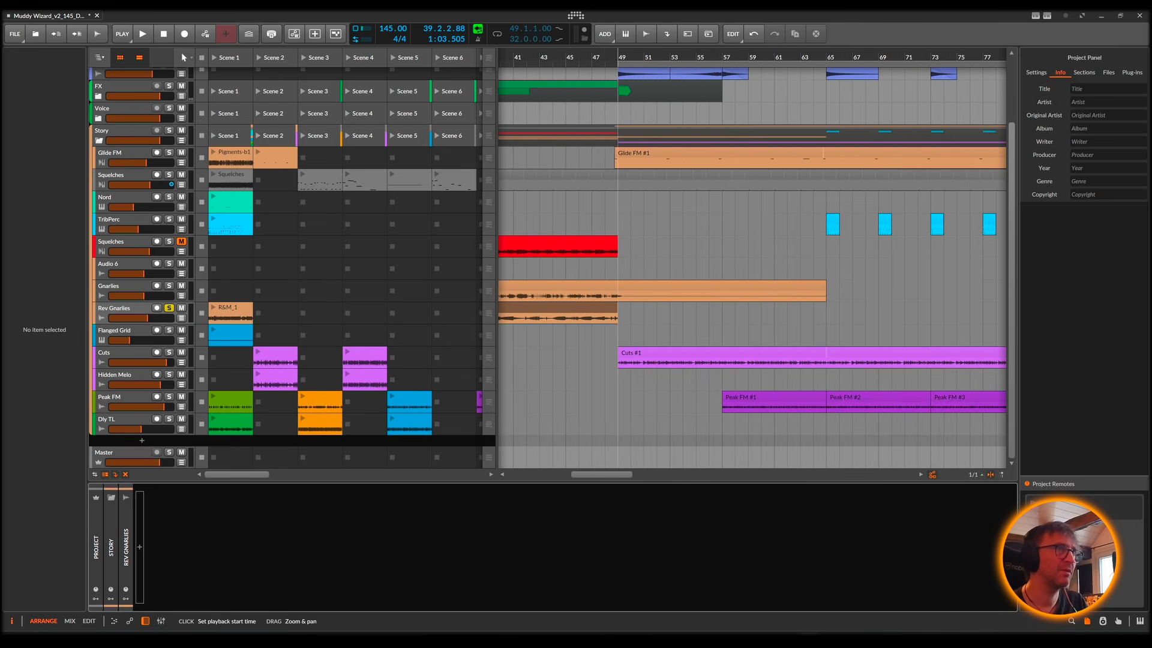
{"action": "key", "text": "space"}
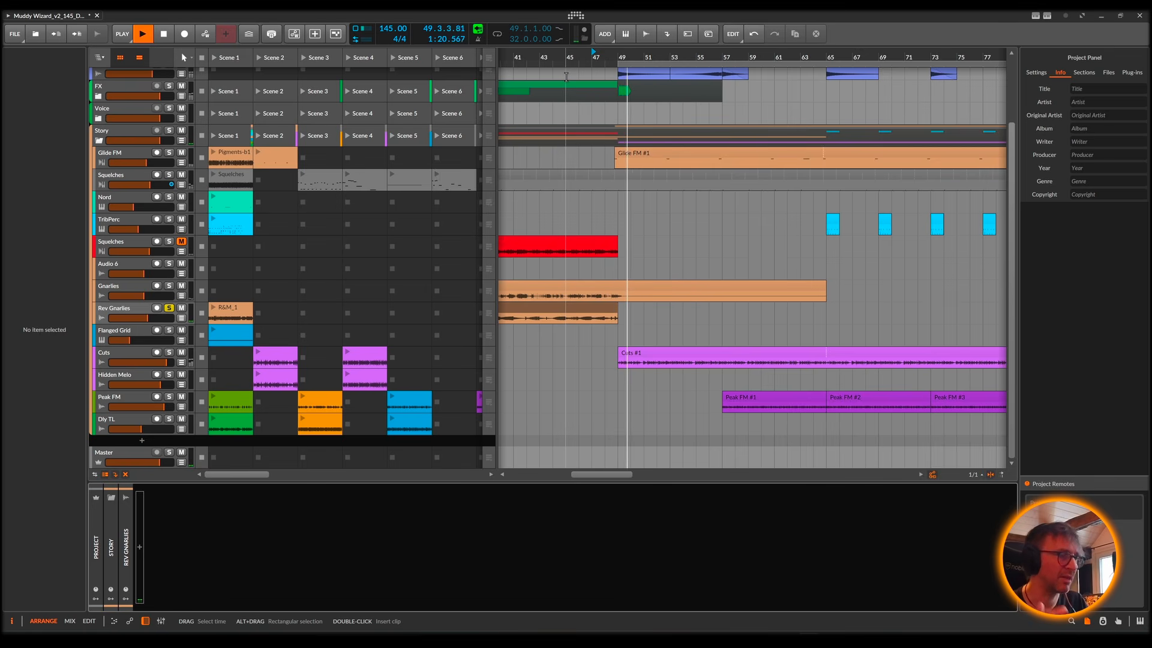
{"action": "key", "text": "space"}
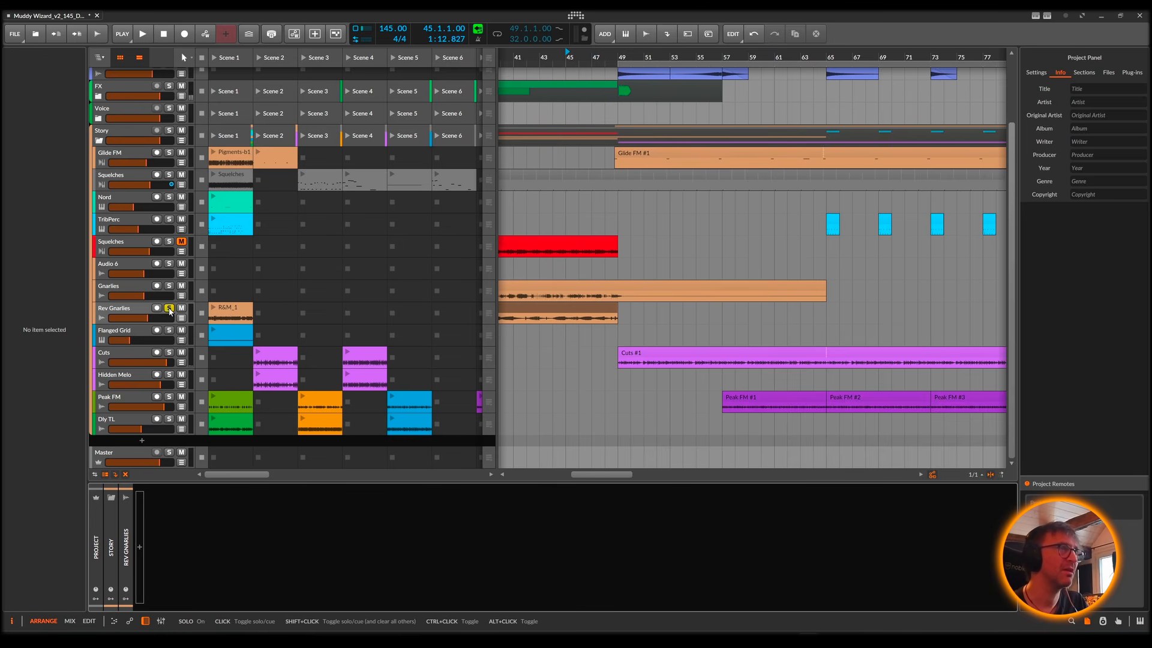
{"action": "key", "text": "space"}
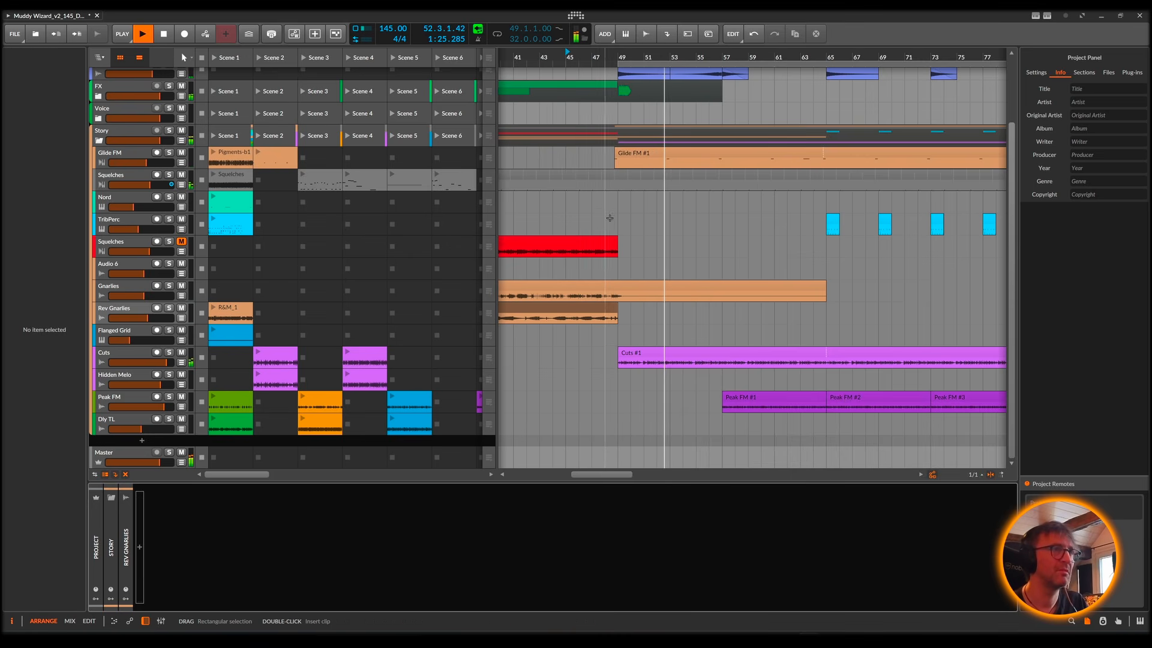
Step: Solo the Cuts track and show its device chain during playback
{"action": "left_click", "coordinate": [169, 358]}
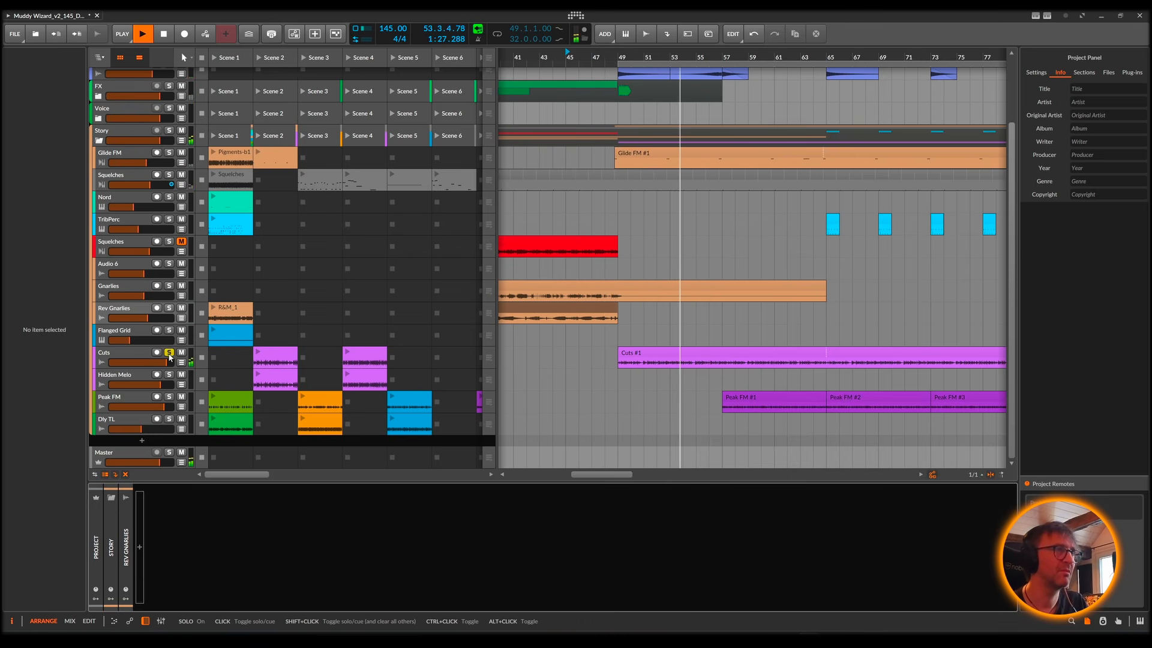
{"action": "left_click", "coordinate": [123, 355]}
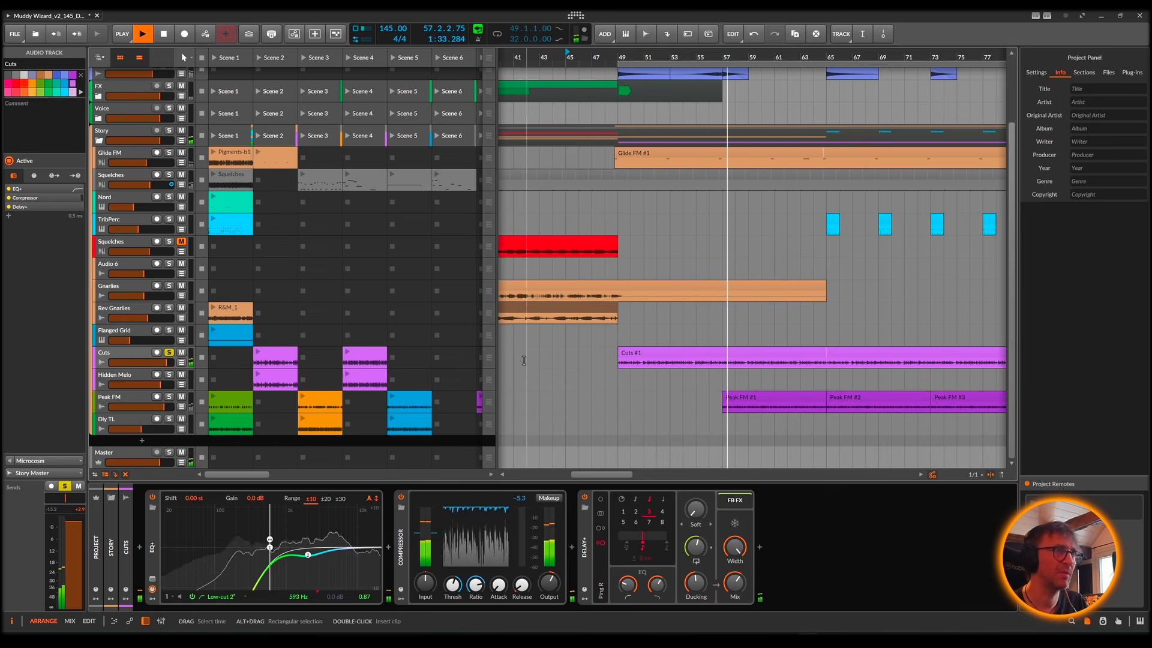
Step: Open the Cuts #1 clip in the audio editor, stop playback and examine its waveform from bar 49
{"action": "double_click", "coordinate": [653, 351]}
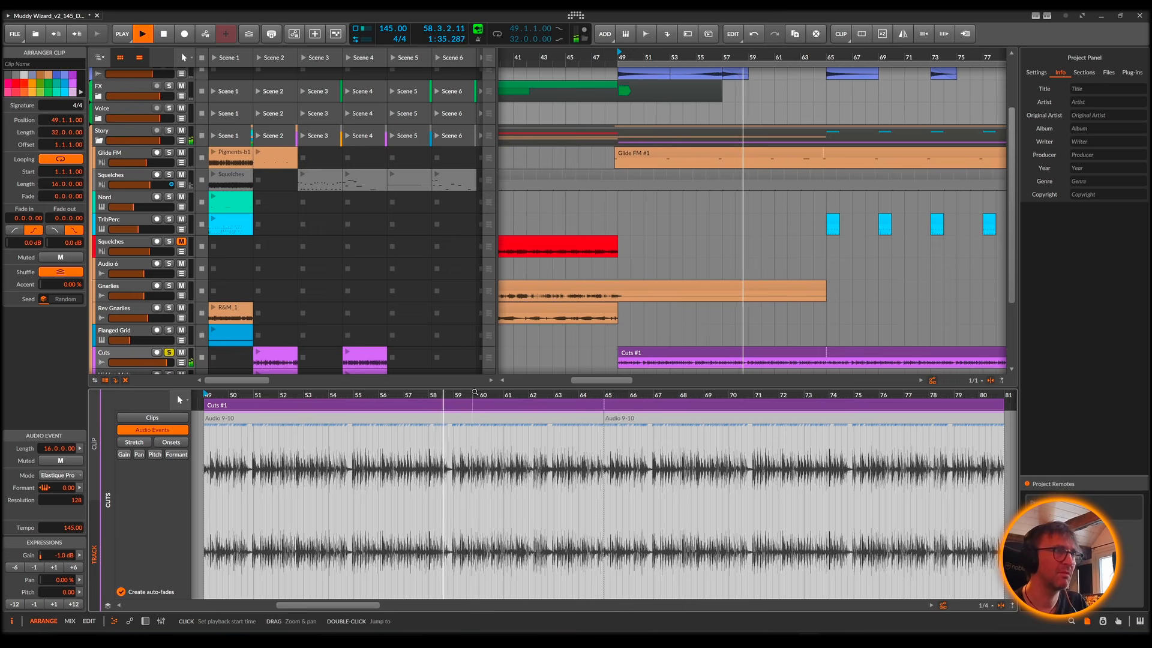
{"action": "left_click_drag", "start_coordinate": [480, 394], "coordinate": [647, 443]}
{"action": "key", "text": "space"}
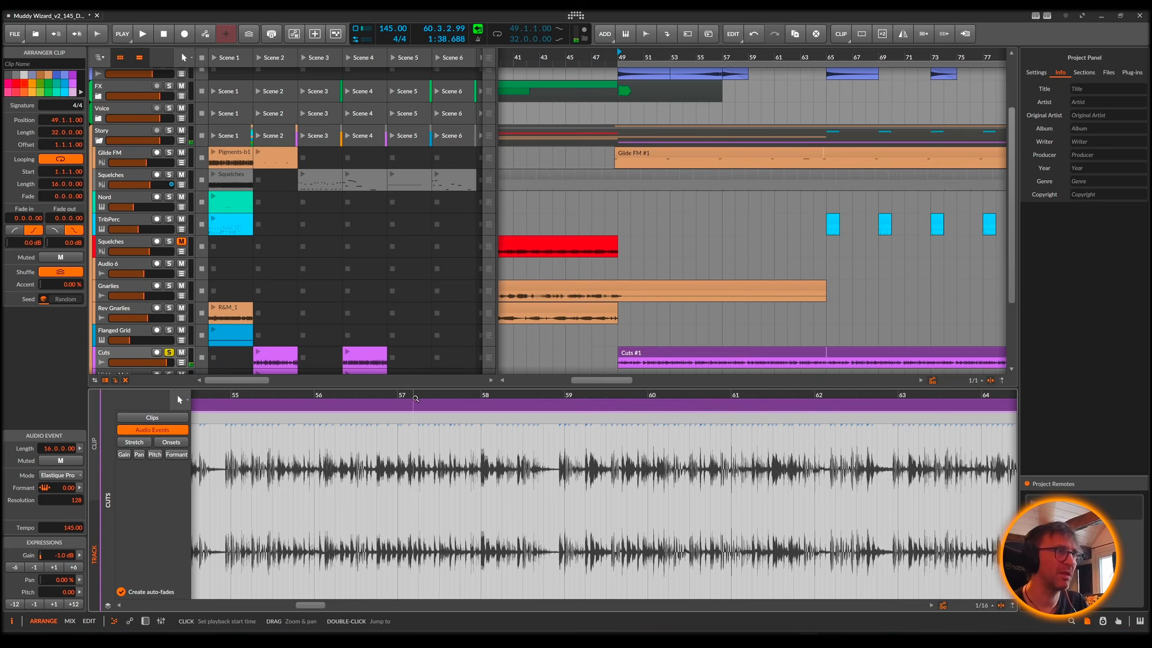
{"action": "left_click_drag", "start_coordinate": [416, 398], "coordinate": [644, 397]}
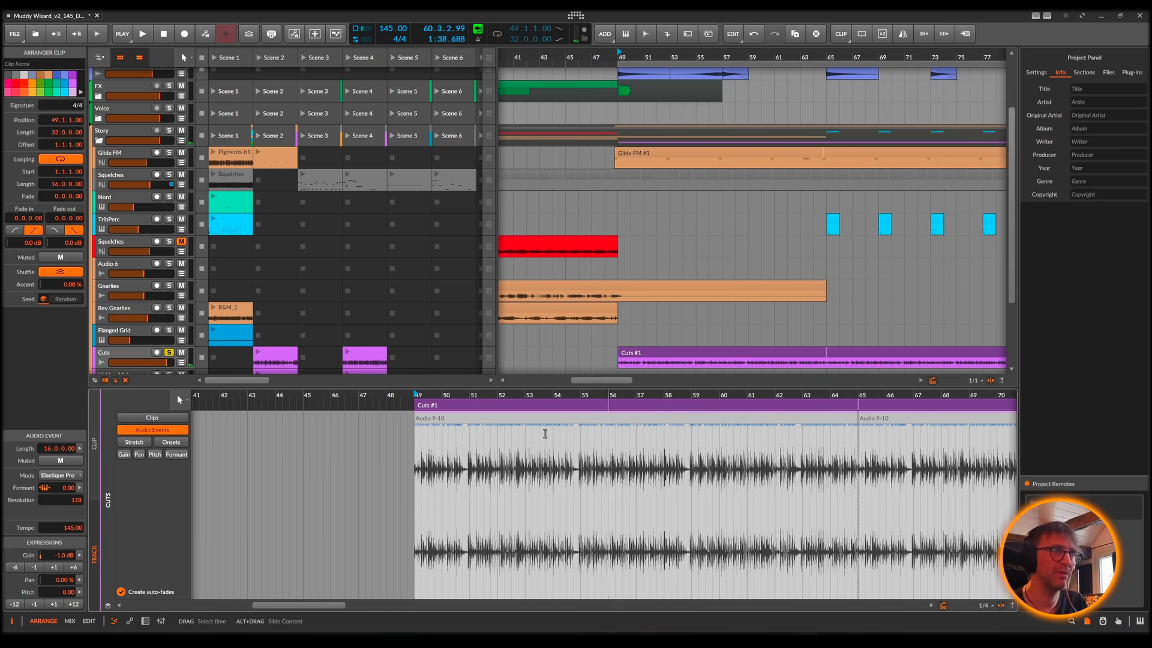
Step: Display the Cuts #1 clip's onsets and select an onset near 50.3.3
{"action": "left_click_drag", "start_coordinate": [464, 397], "coordinate": [472, 500]}
{"action": "left_click", "coordinate": [172, 444]}
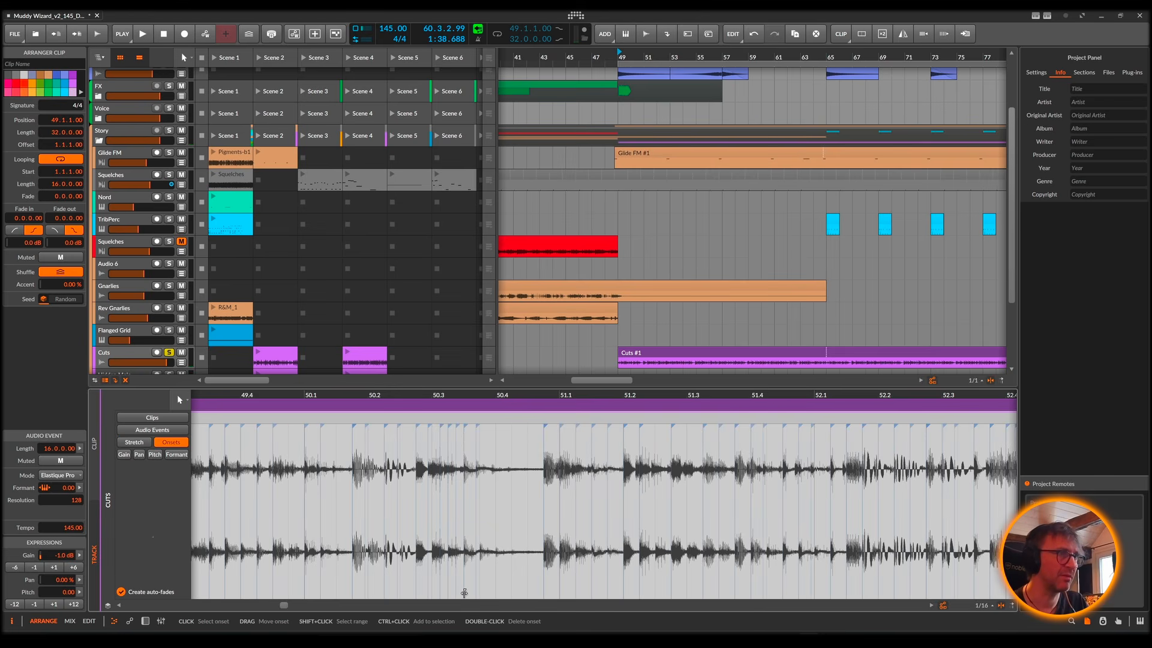
{"action": "left_click", "coordinate": [464, 592]}
{"action": "left_click", "coordinate": [455, 590]}
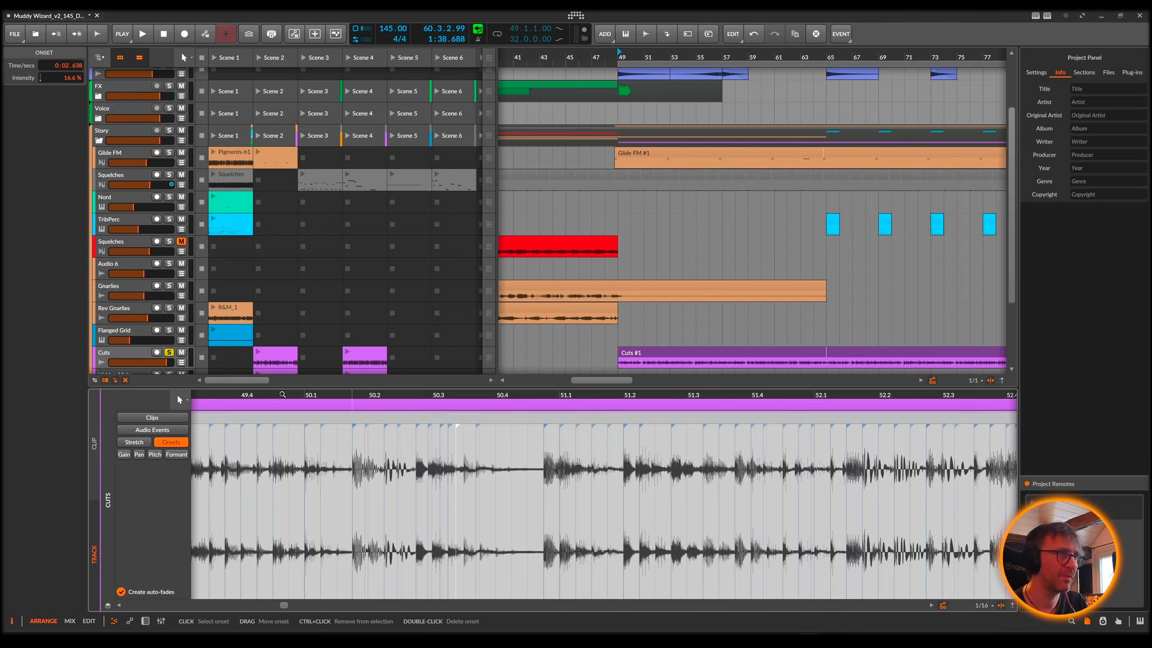
Step: Switch the Cuts #1 clip to stretch editing and insert beat markers at 50.3.3, 50.3.4 and about 50.4.4
{"action": "left_click", "coordinate": [133, 443]}
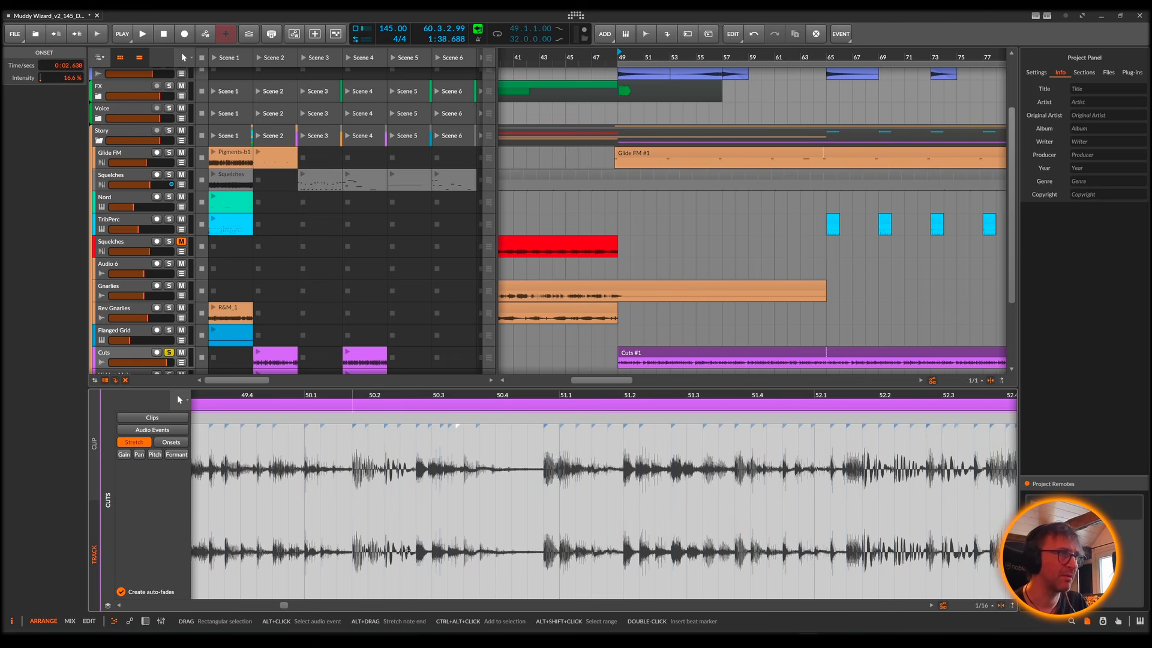
{"action": "left_click", "coordinate": [464, 593]}
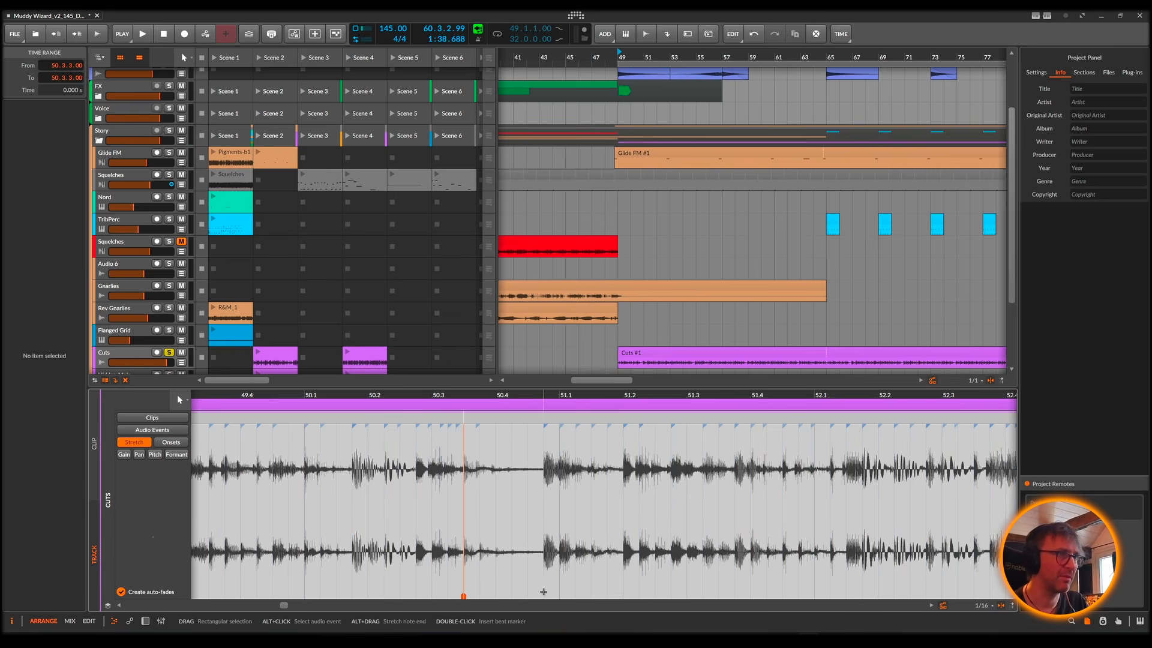
{"action": "left_click", "coordinate": [543, 595]}
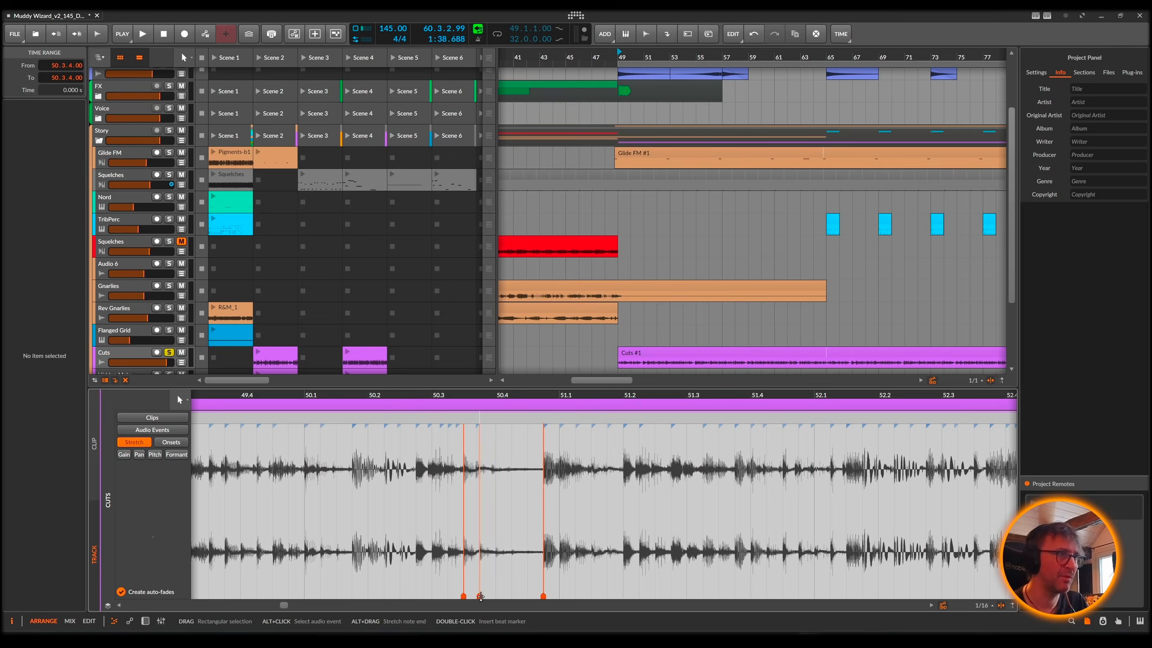
{"action": "double_click", "coordinate": [479, 595]}
Step: Try stretching the audio by moving the middle beat marker to about 2.4.3.44, audition it from bar 50 and undo the move
{"action": "left_click_drag", "start_coordinate": [479, 595], "coordinate": [538, 597]}
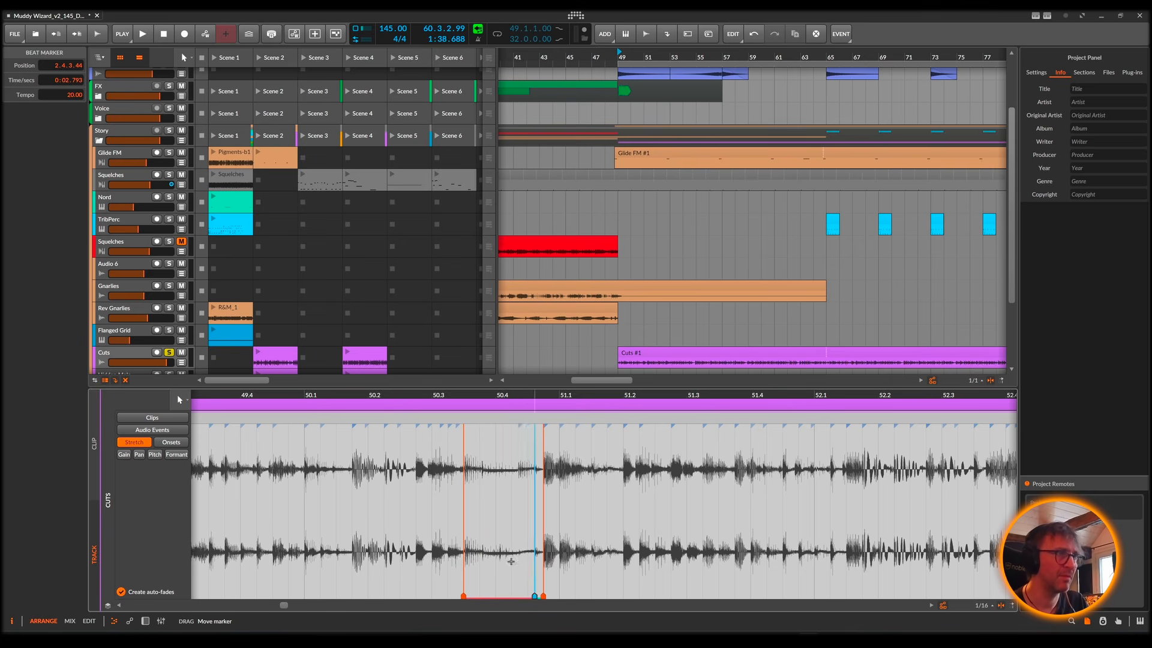
{"action": "key", "text": "space"}
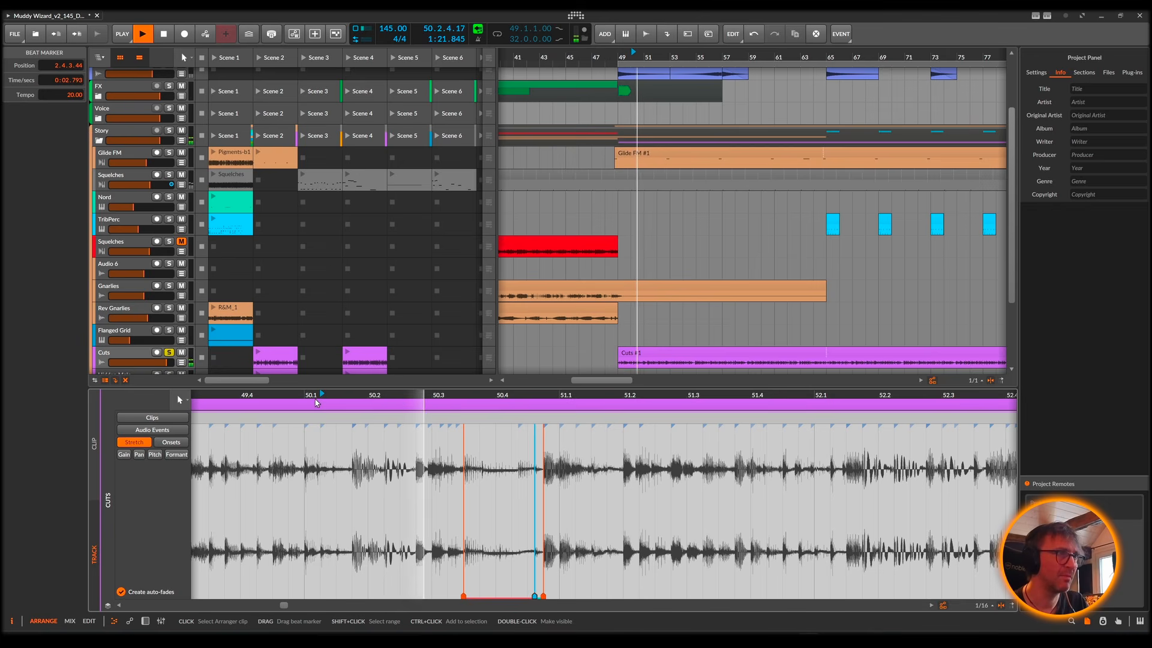
{"action": "key", "text": "space"}
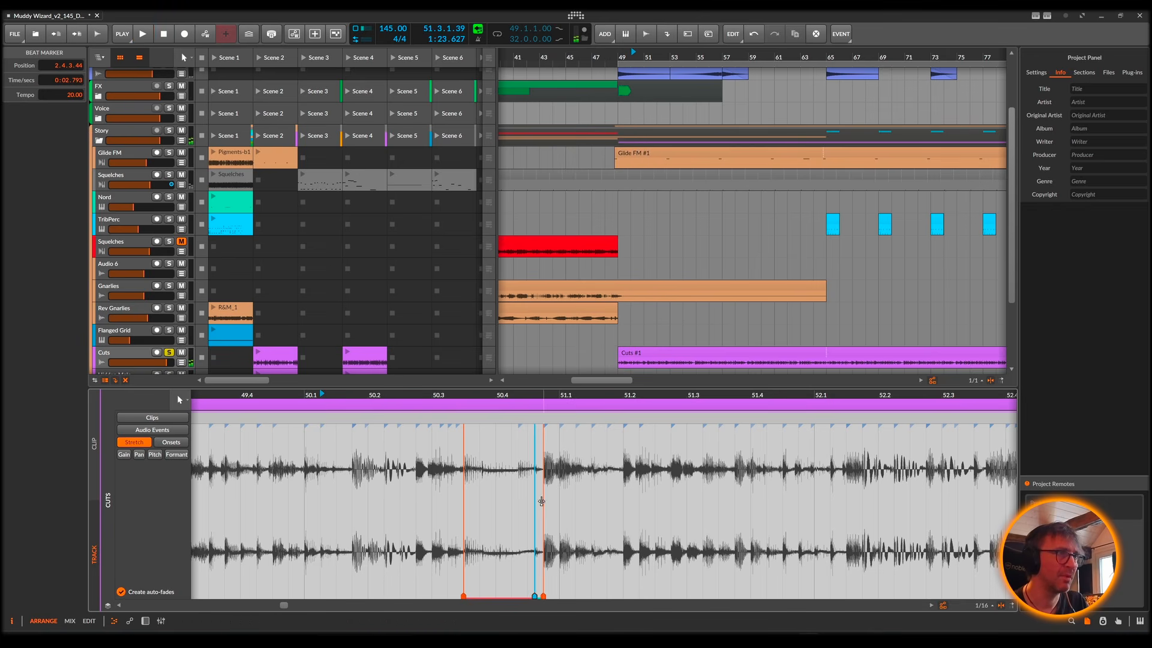
{"action": "key", "text": "ctrl+z"}
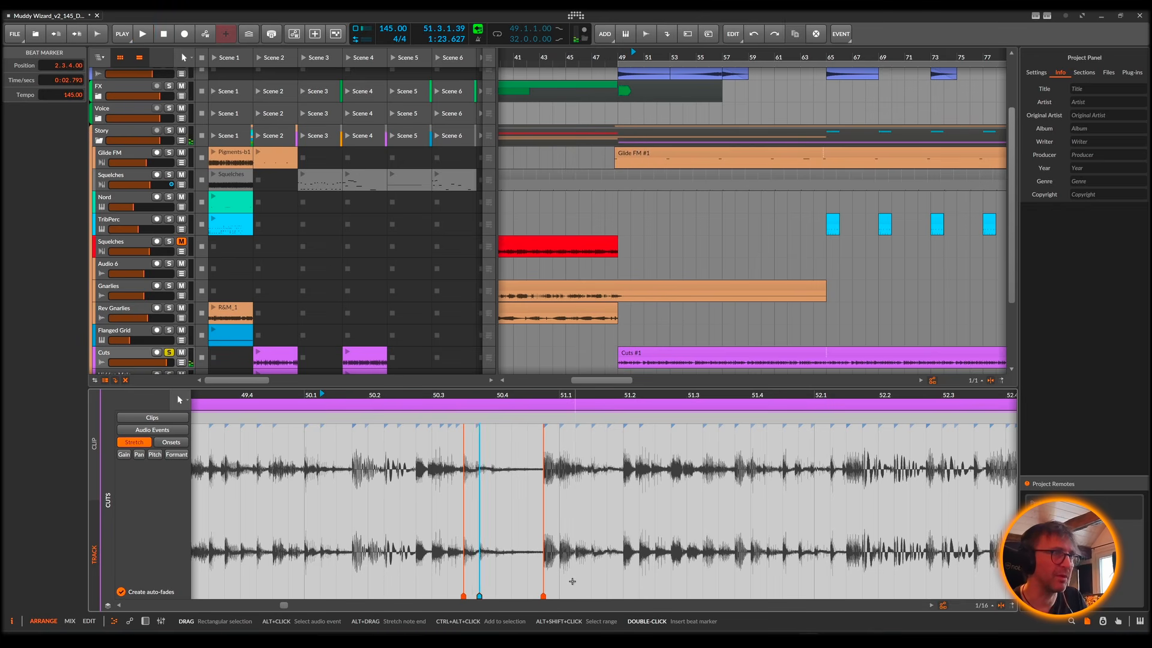
Step: Undo the earlier beat markers and insert new ones in the Cuts #1 clip at 50.4.4, 51.1.1 and 50.3.3
{"action": "key", "text": "ctrl+z"}
{"action": "key", "text": "ctrl+z"}
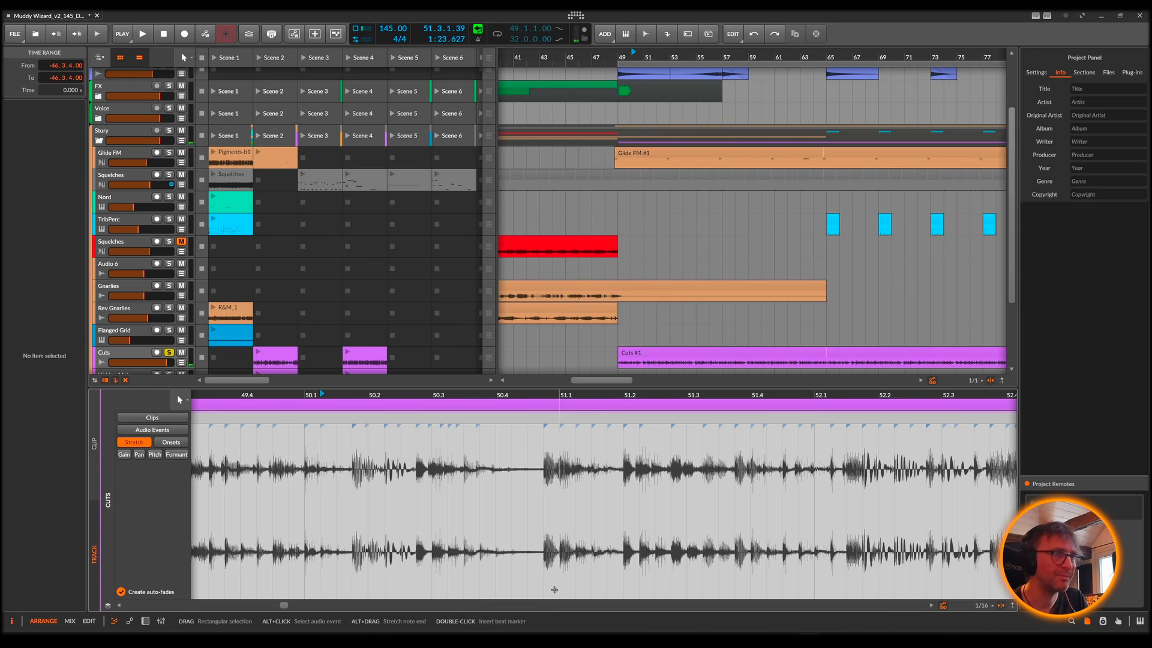
{"action": "double_click", "coordinate": [542, 594]}
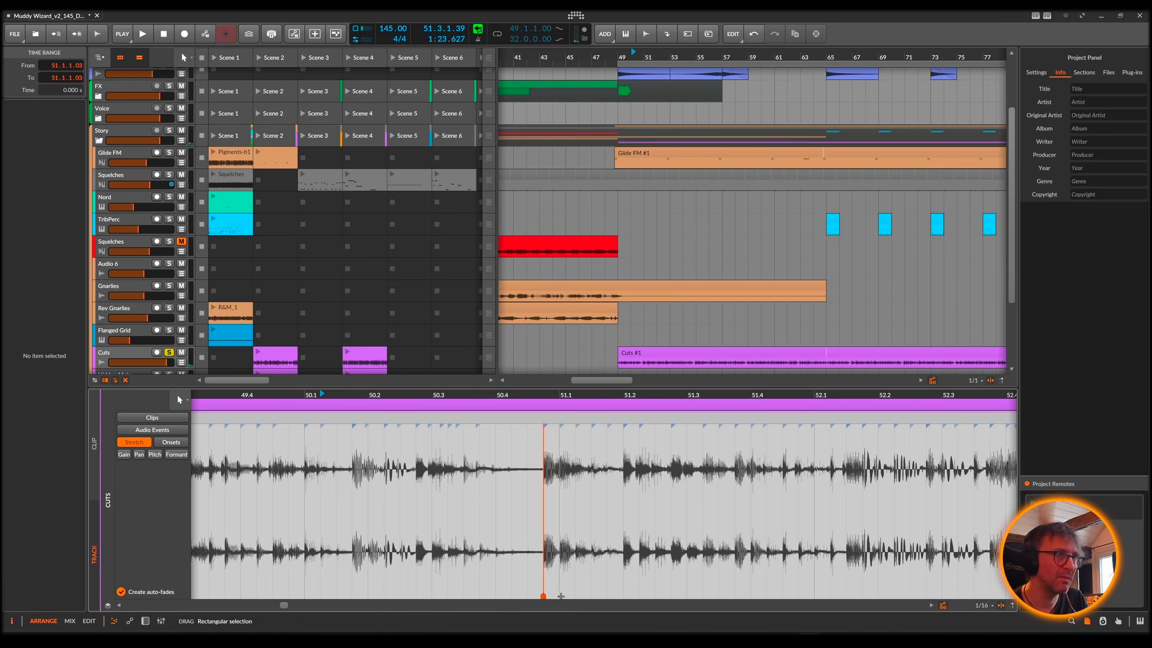
{"action": "double_click", "coordinate": [560, 594]}
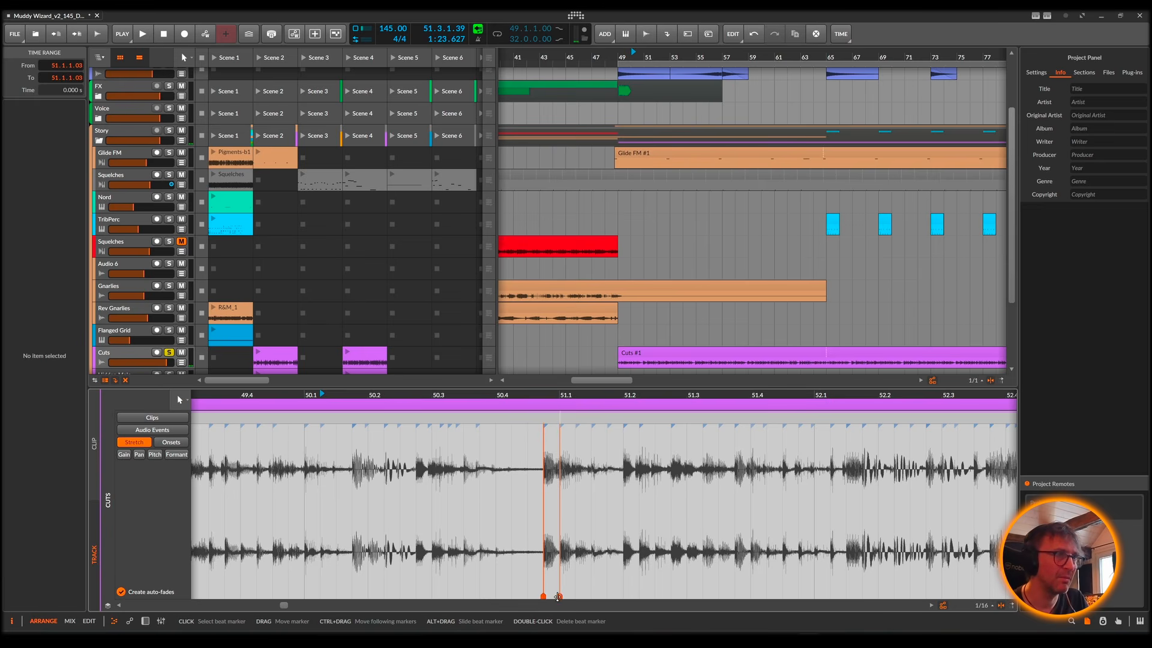
{"action": "double_click", "coordinate": [463, 595]}
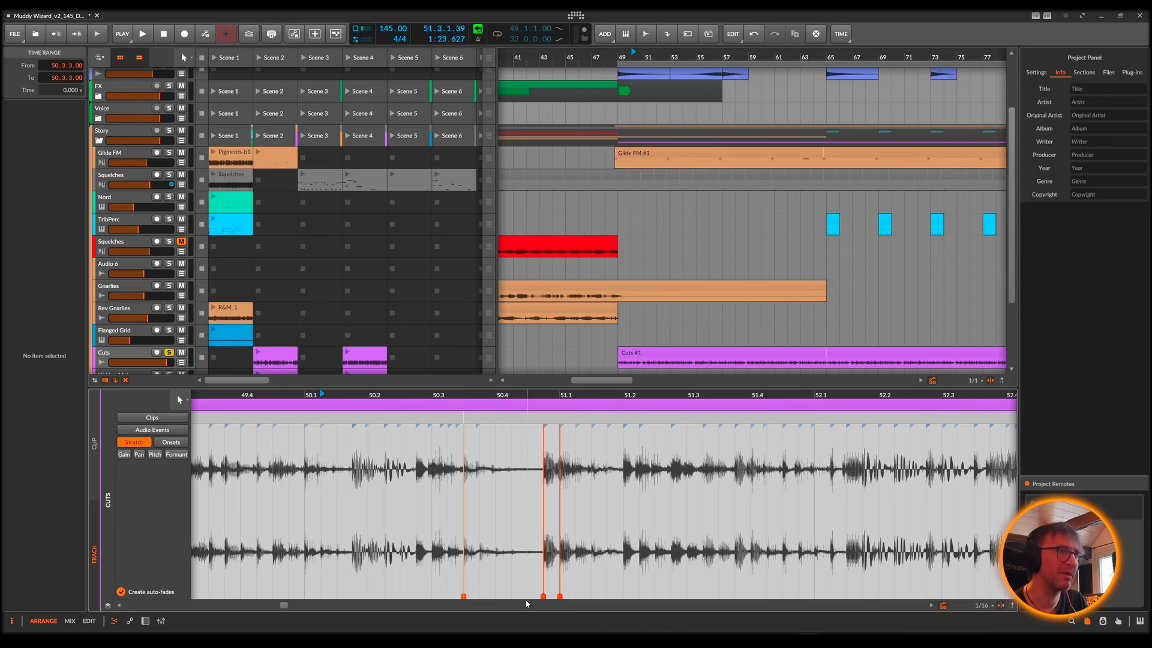
Step: Stretch the audio by moving the middle beat marker from 50.4.4 to position 2.3.4.00 and audition the result
{"action": "left_click_drag", "start_coordinate": [543, 597], "coordinate": [498, 586]}
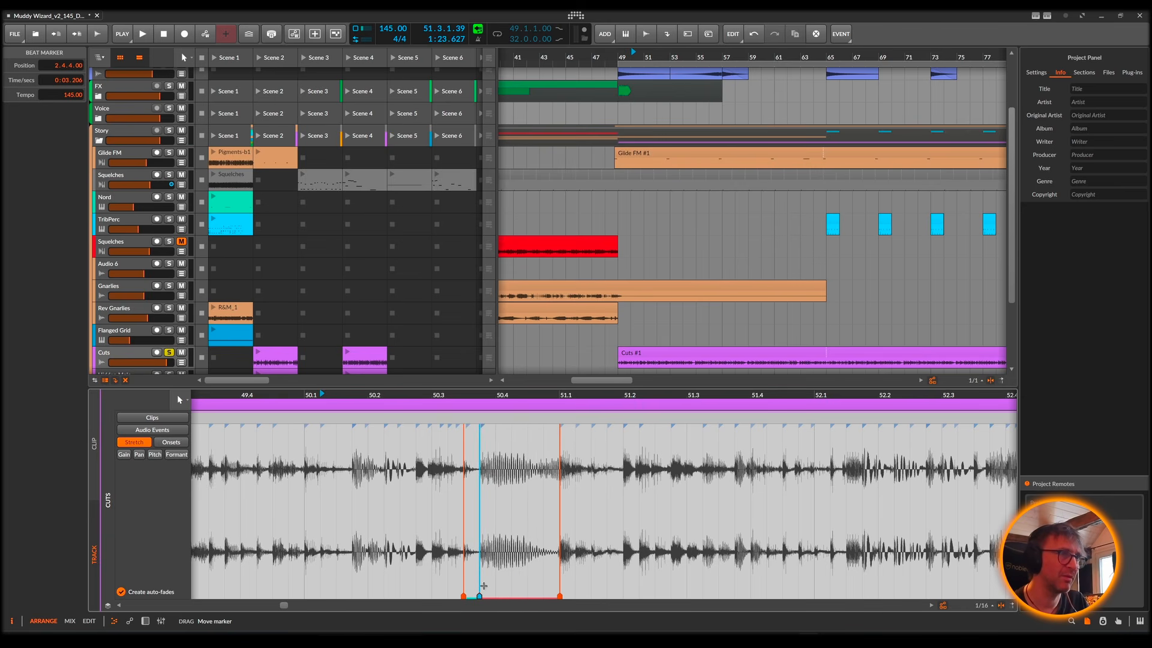
{"action": "key", "text": "space"}
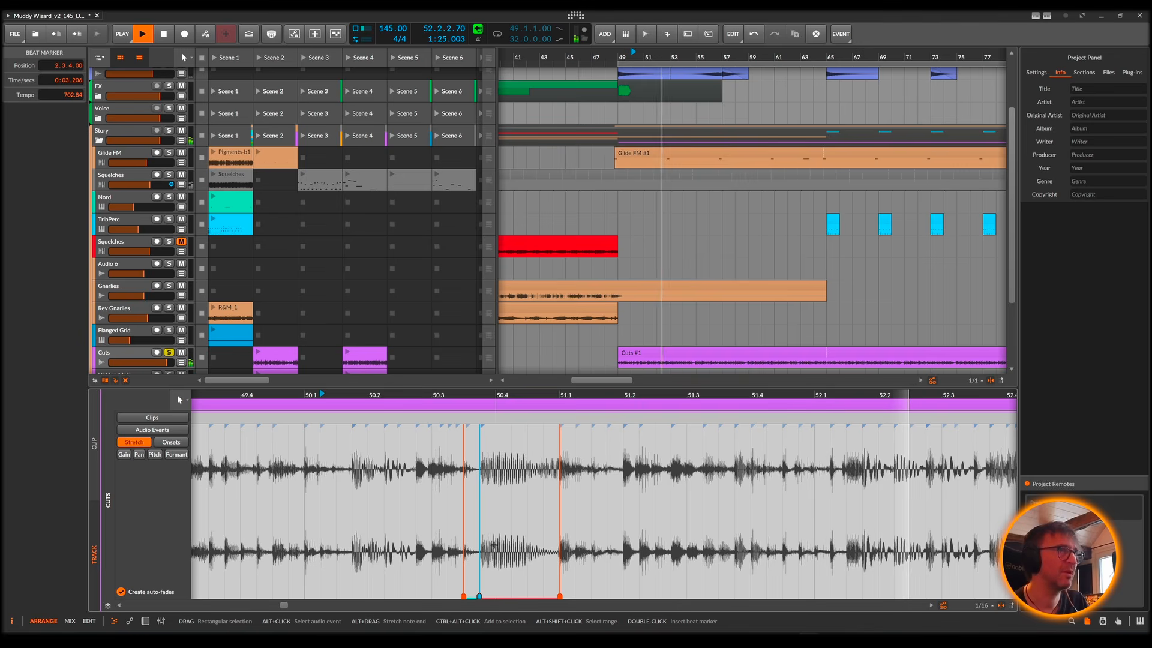
{"action": "key", "text": "space"}
Step: Insert beat markers at 51.3.4, 51.4.1 and 51.4.3, moving the middle one to position 3.4.2.00, and audition the stretch
{"action": "double_click", "coordinate": [733, 594]}
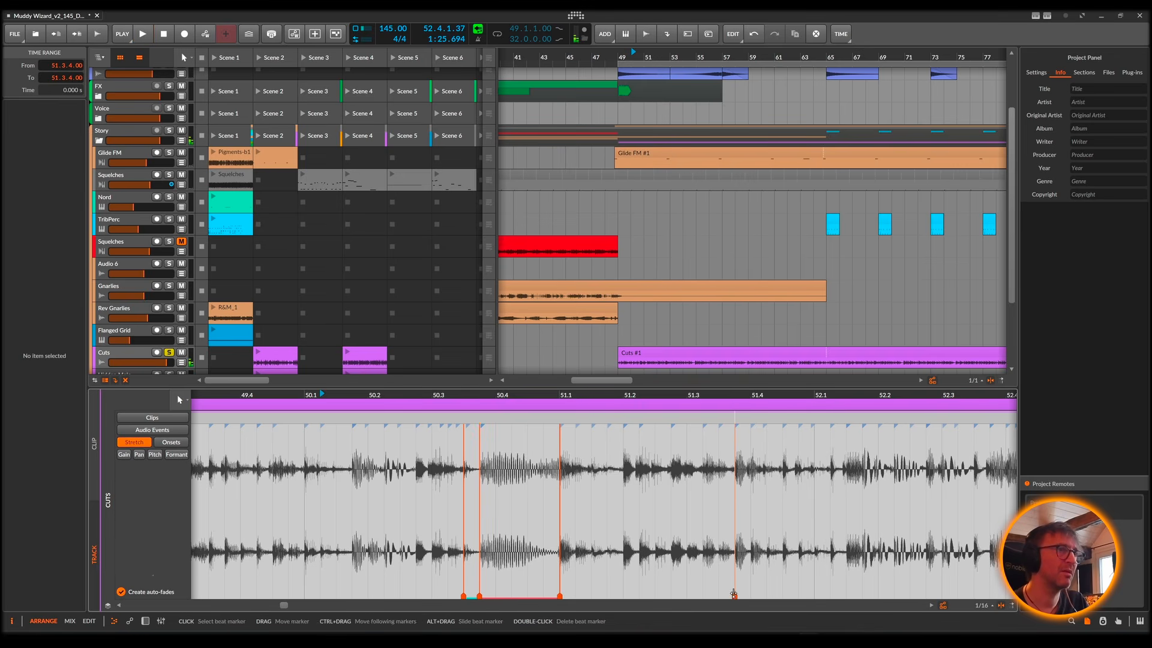
{"action": "double_click", "coordinate": [781, 596]}
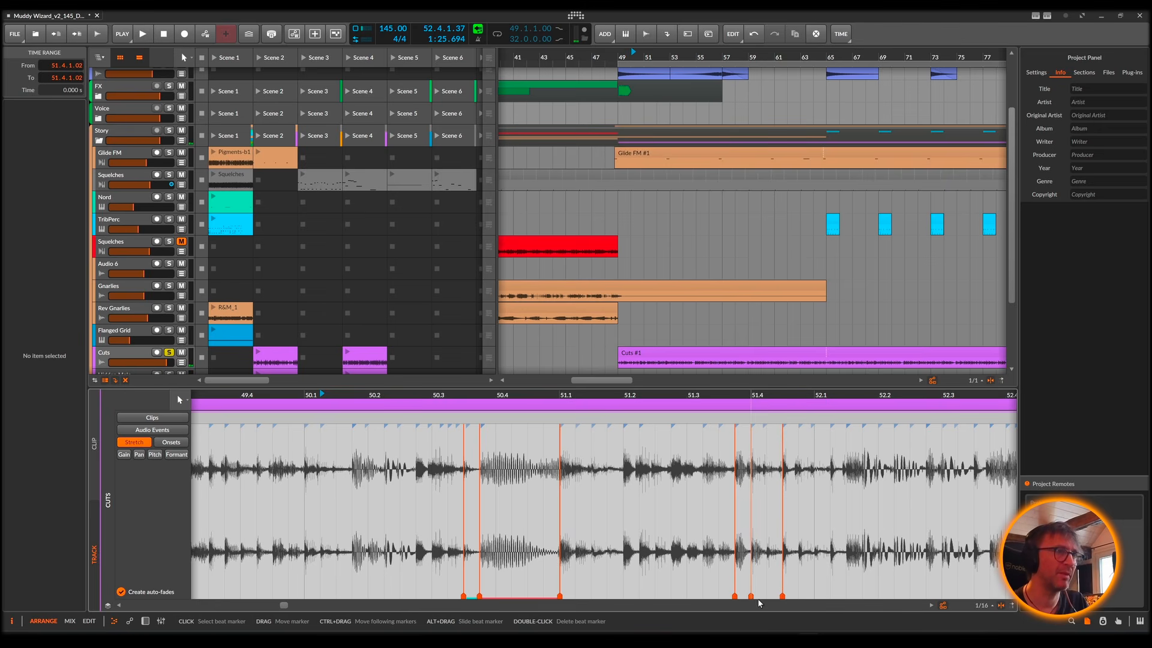
{"action": "double_click", "coordinate": [767, 595]}
{"action": "key", "text": "space"}
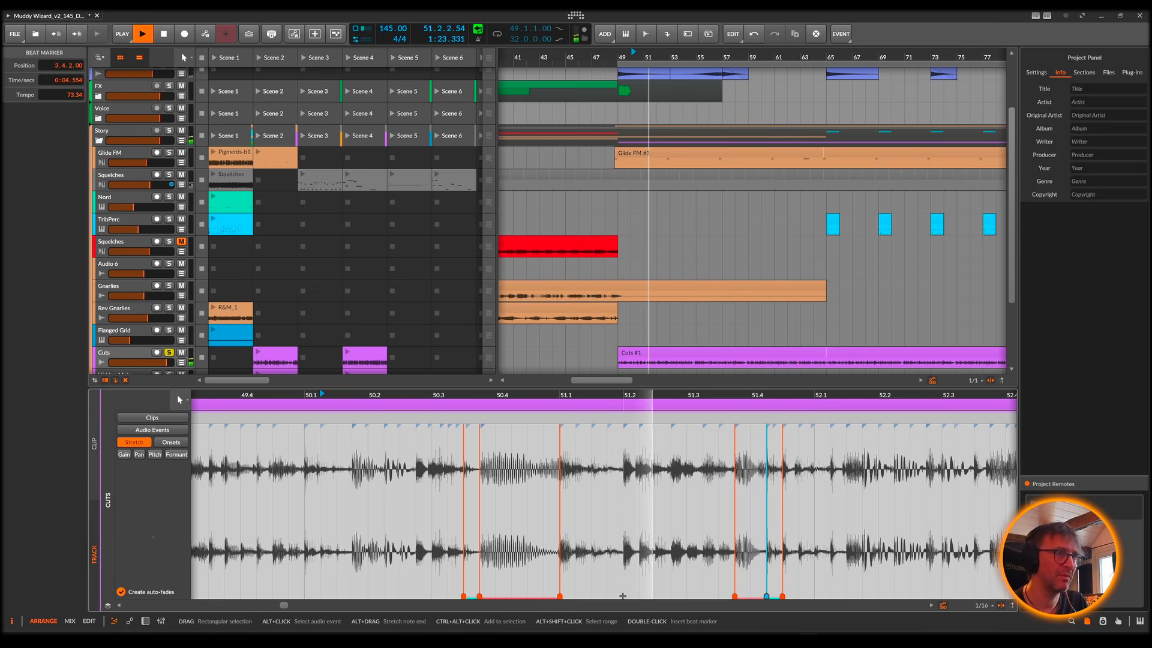
{"action": "key", "text": "space"}
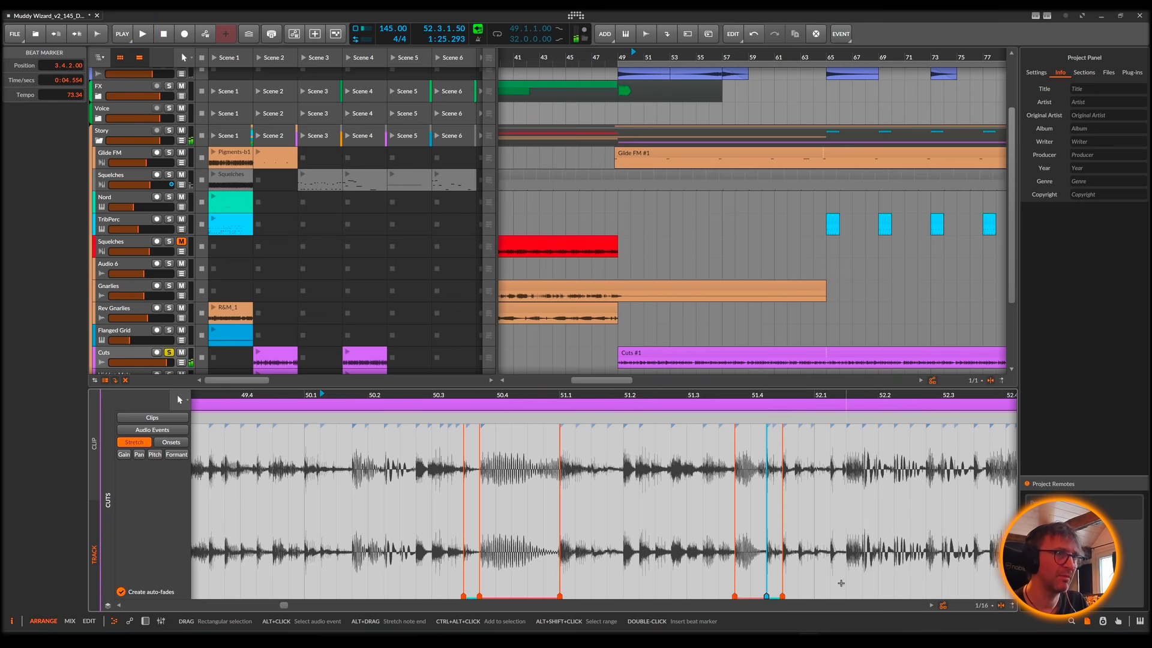
Step: Insert beat markers at 52.1.3 and 52.2.1, move the 52.1.3 marker to position 3.4.4.00 and audition the stretched audio
{"action": "double_click", "coordinate": [846, 595]}
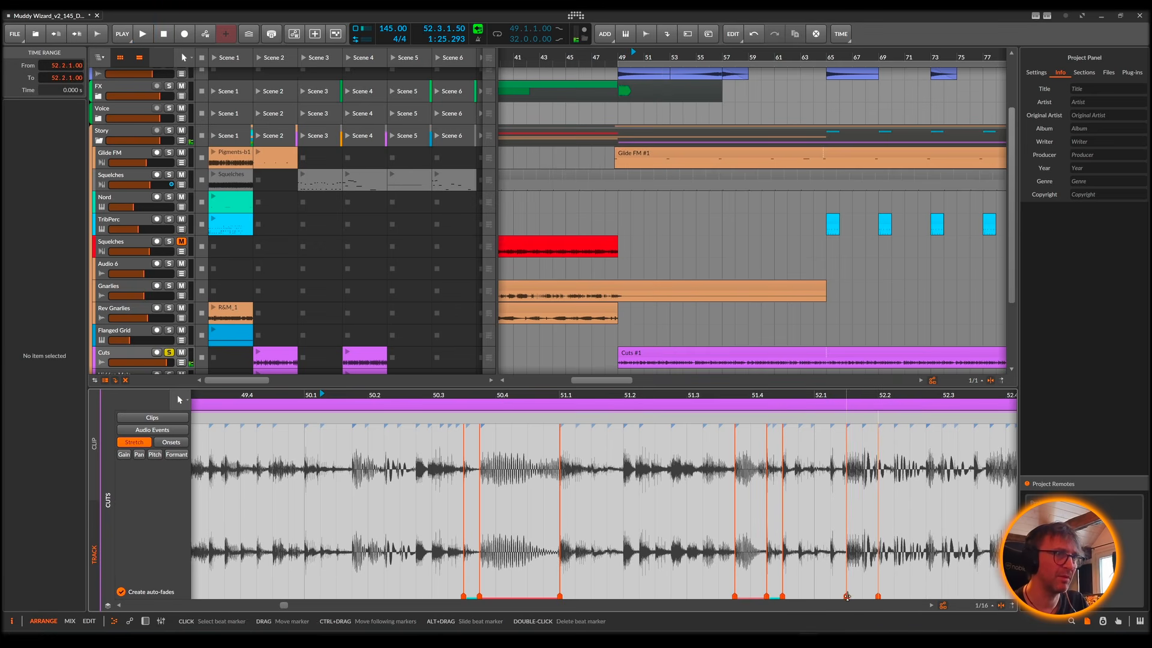
{"action": "left_click_drag", "start_coordinate": [846, 597], "coordinate": [798, 596]}
{"action": "key", "text": "space"}
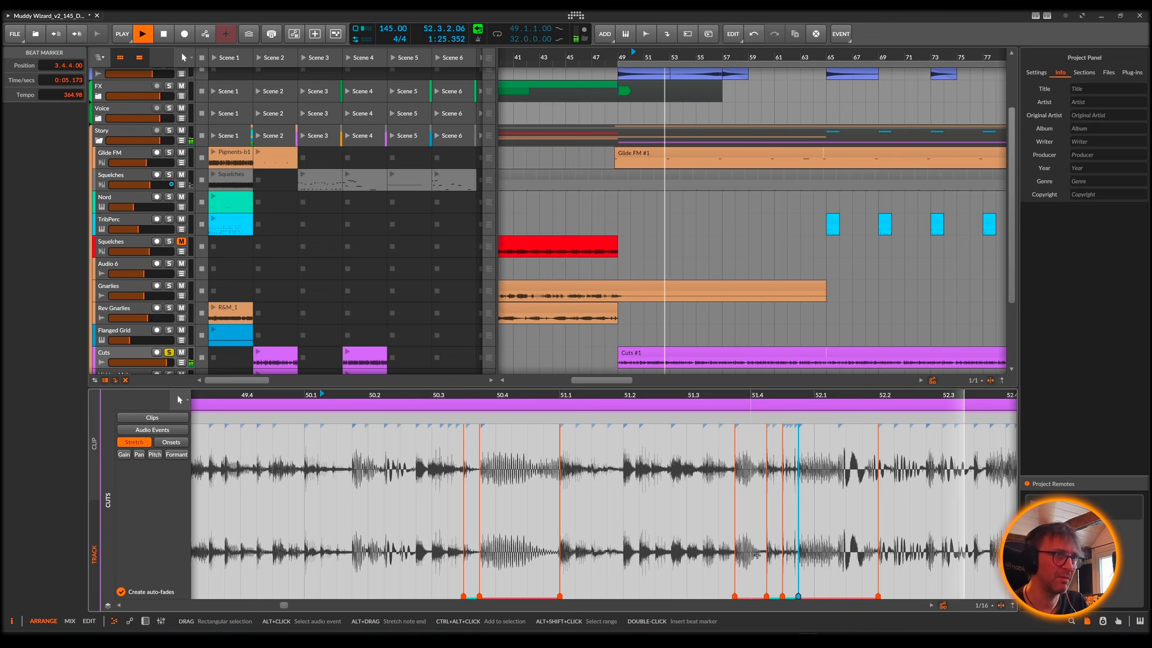
{"action": "key", "text": "space"}
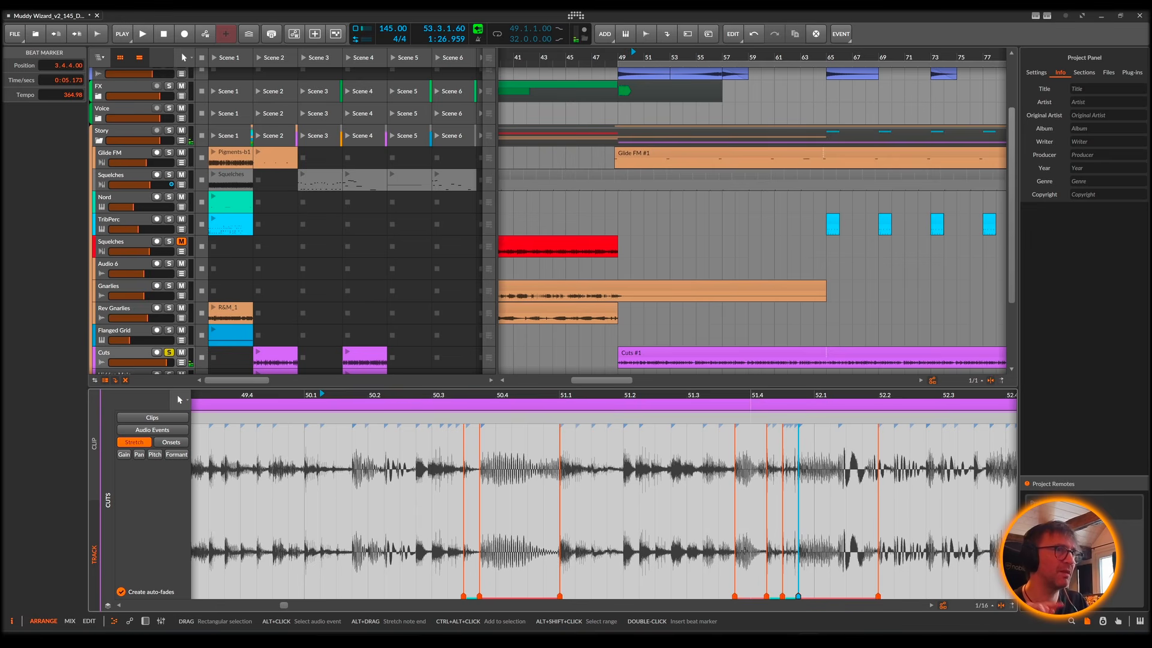
{"action": "key", "text": "space"}
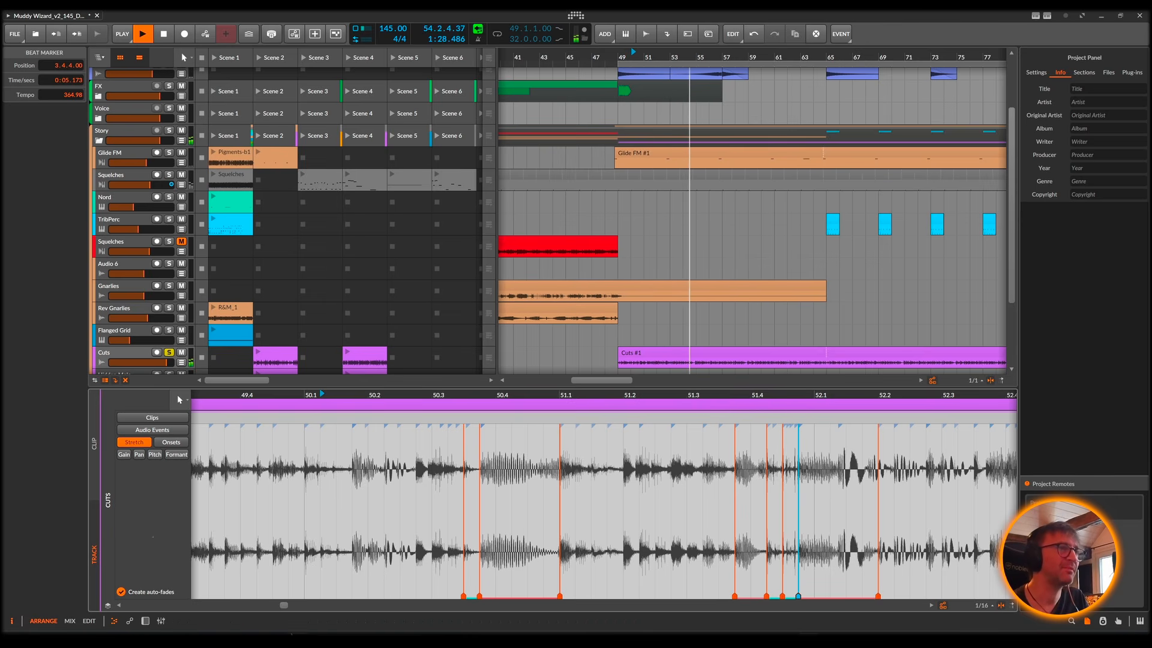
{"action": "key", "text": "space"}
Step: Close the audio editor and show the arrangement from bar 1 with all the Story group's tracks
{"action": "left_click", "coordinate": [113, 624]}
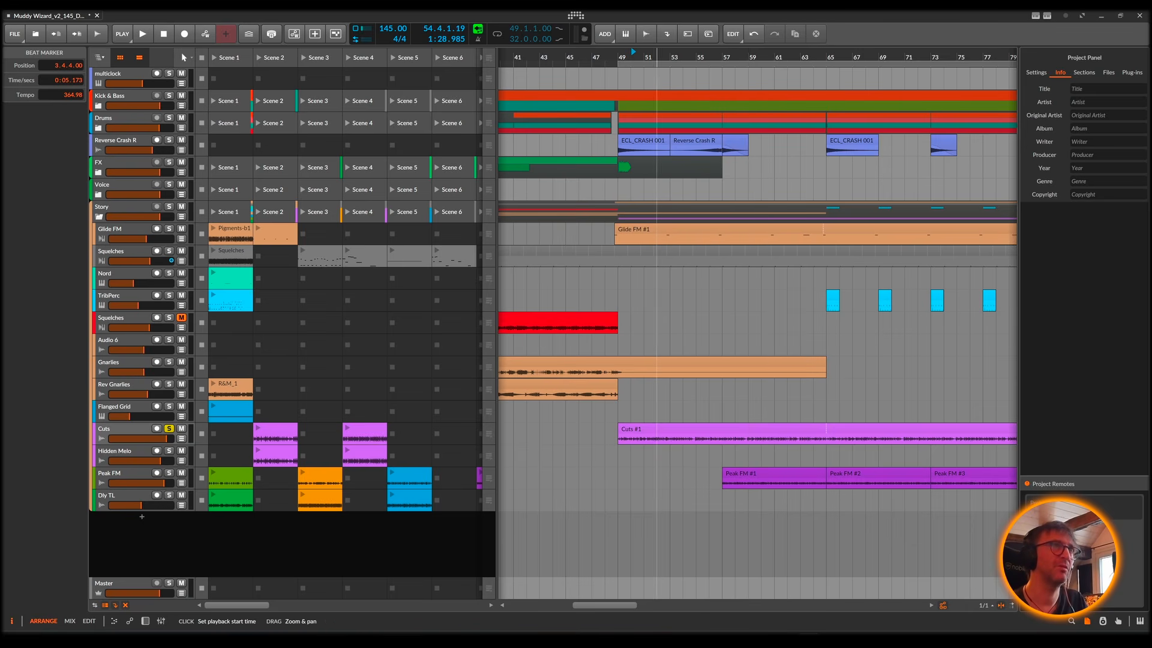
{"action": "left_click_drag", "start_coordinate": [657, 54], "coordinate": [568, 120]}
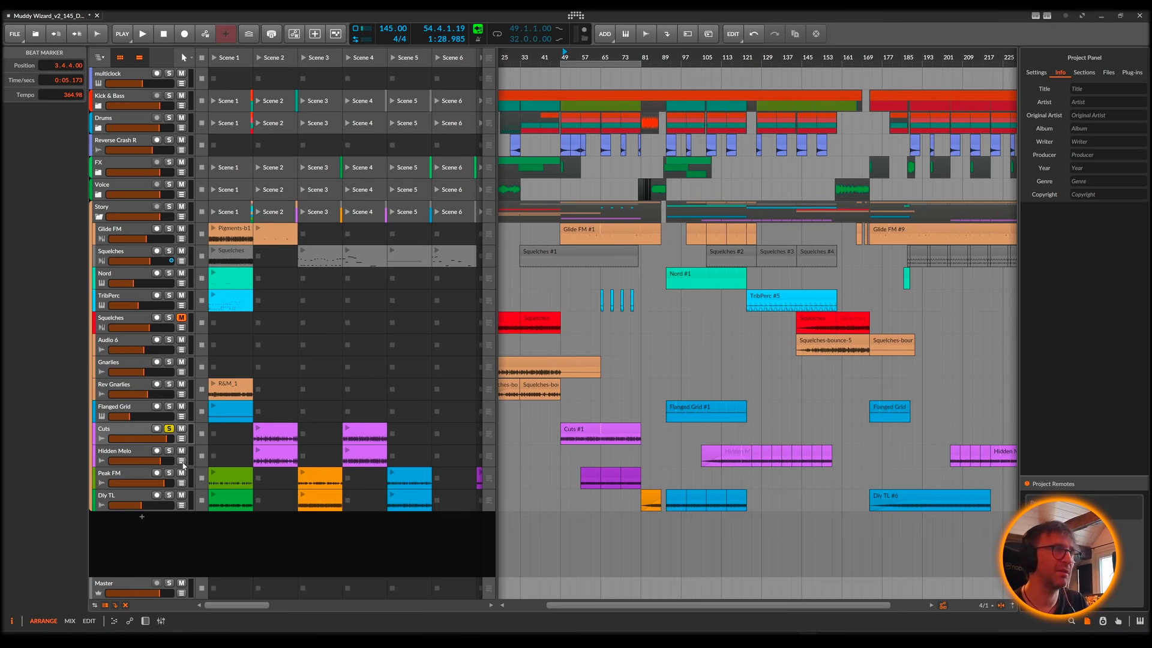
{"action": "scroll", "coordinate": [692, 459], "scroll_direction": "left", "scroll_amount": 4}
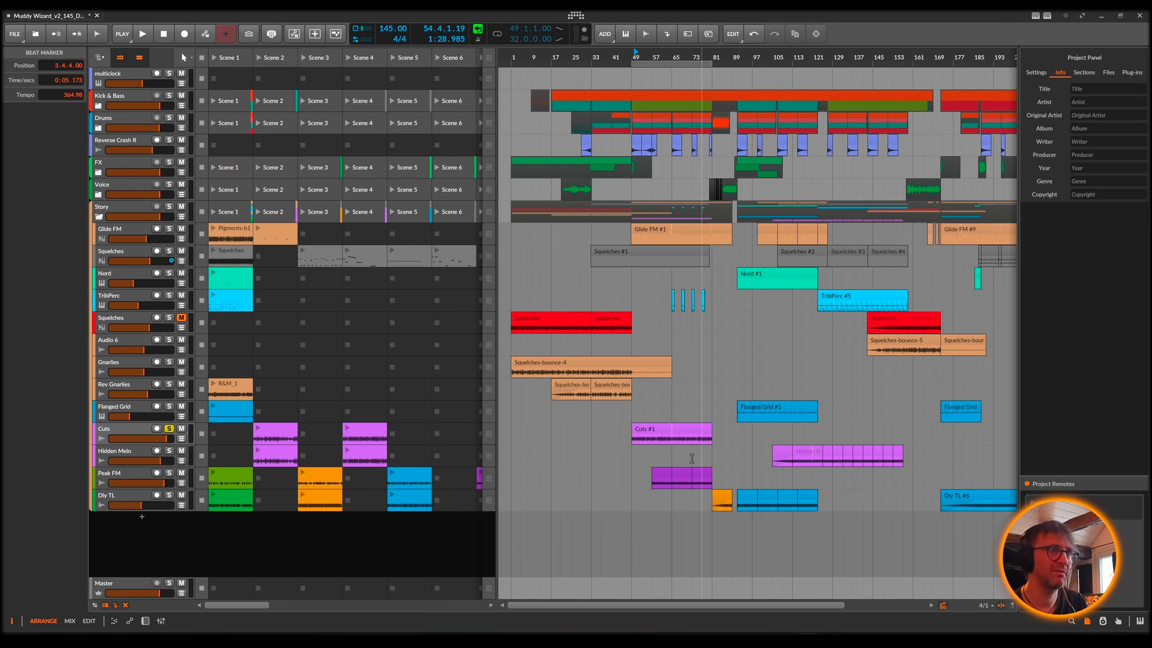
Step: Solo the Peak FM track instead of Cuts and play from its first clip at bar 57
{"action": "left_click", "coordinate": [658, 479]}
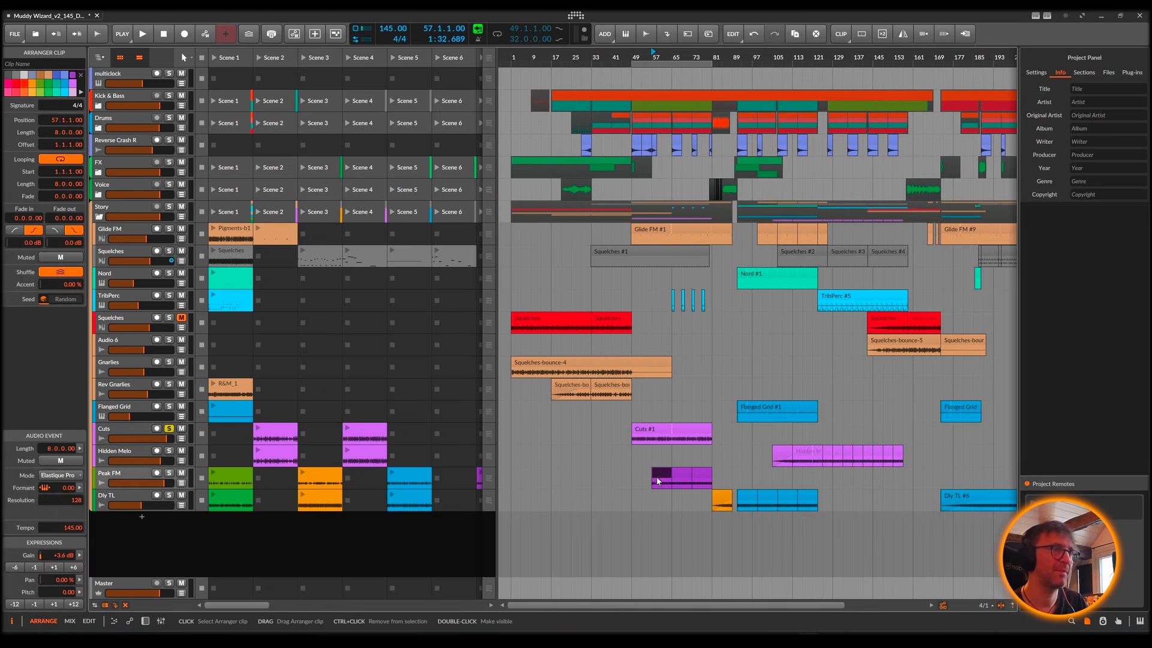
{"action": "left_click", "coordinate": [168, 431]}
{"action": "left_click", "coordinate": [168, 473]}
{"action": "key", "text": "space"}
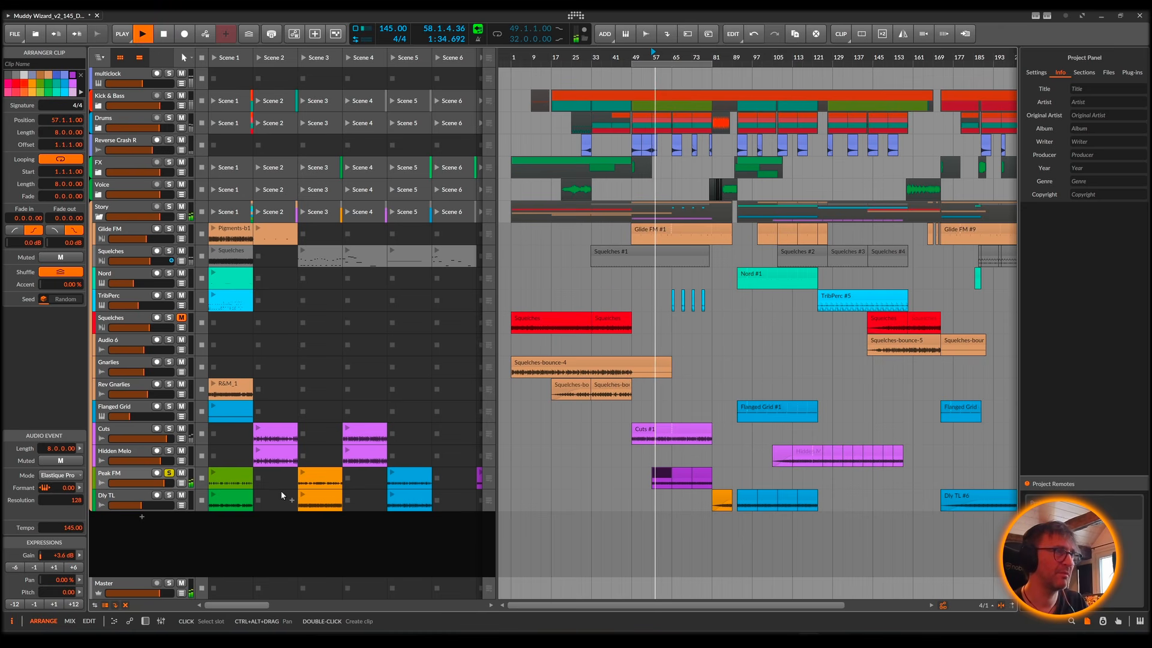
Step: Display the Peak FM track's devices and compare the track soloed and in the full mix during playback
{"action": "double_click", "coordinate": [133, 475]}
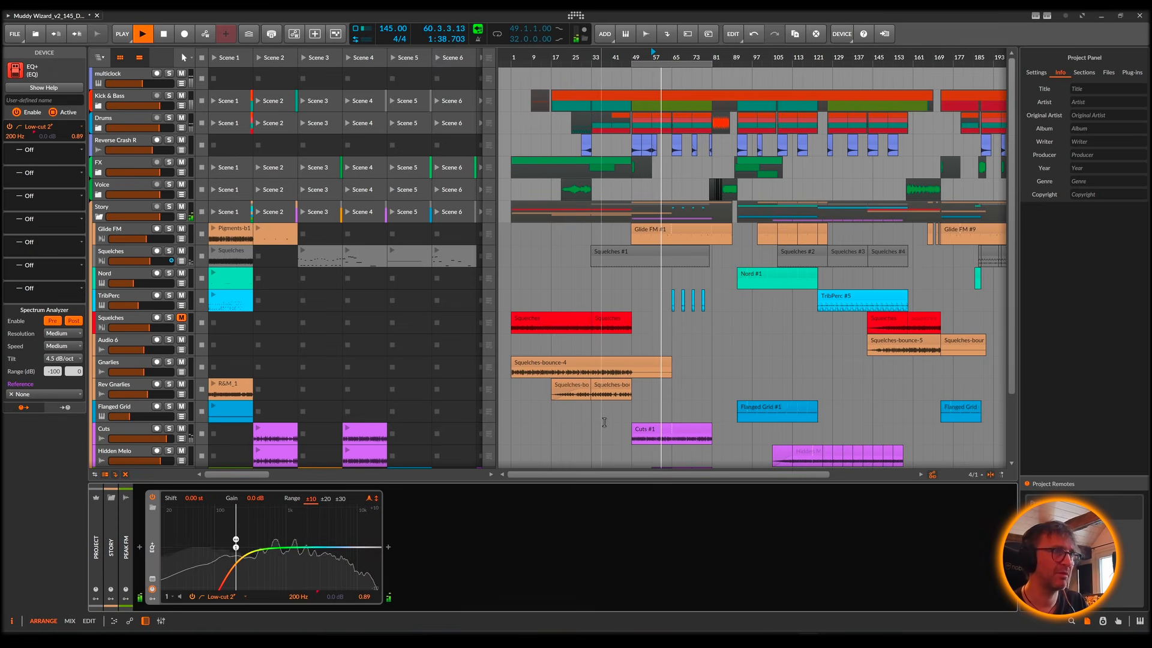
{"action": "scroll", "coordinate": [601, 422], "scroll_direction": "down", "scroll_amount": 3}
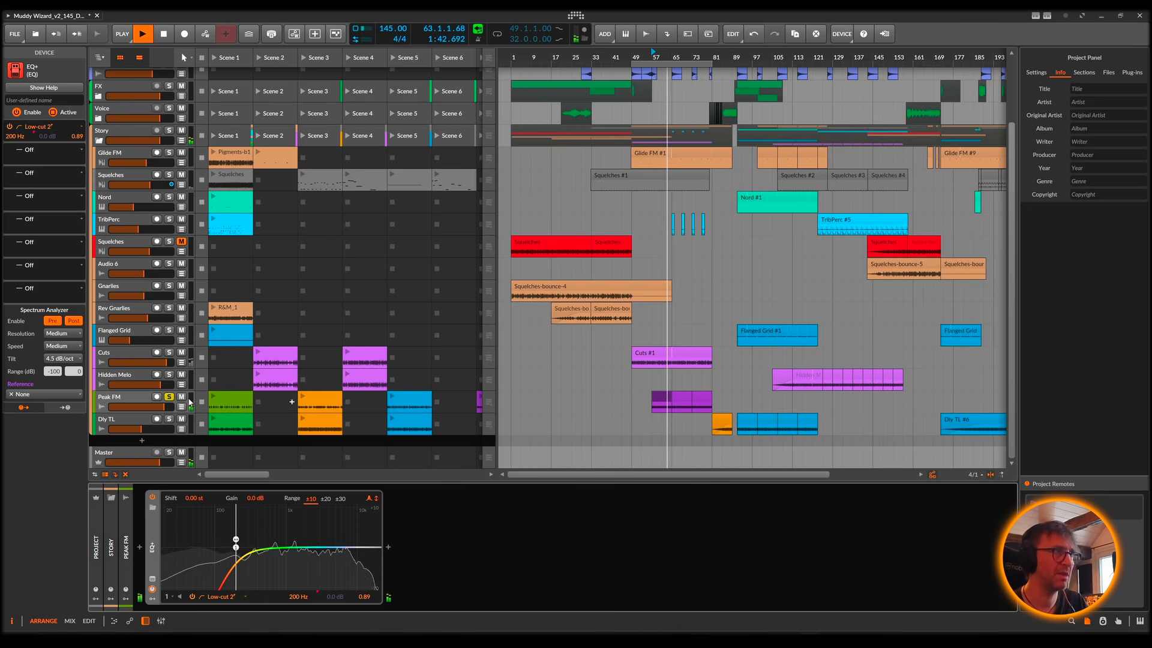
{"action": "left_click", "coordinate": [101, 397]}
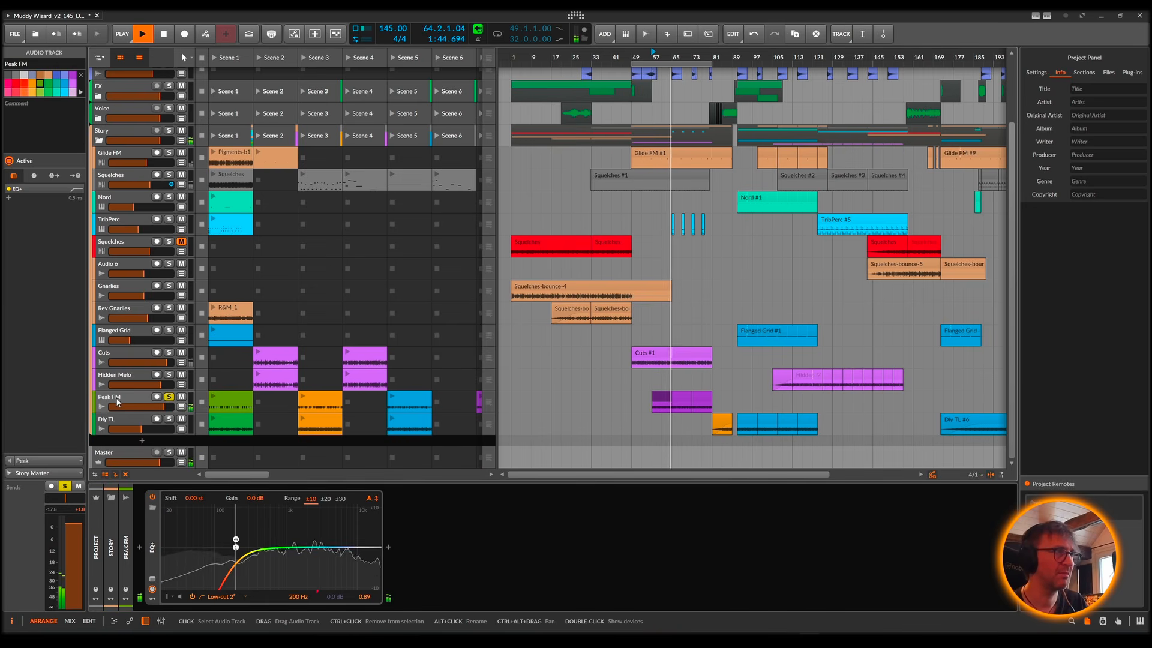
{"action": "left_click", "coordinate": [168, 397]}
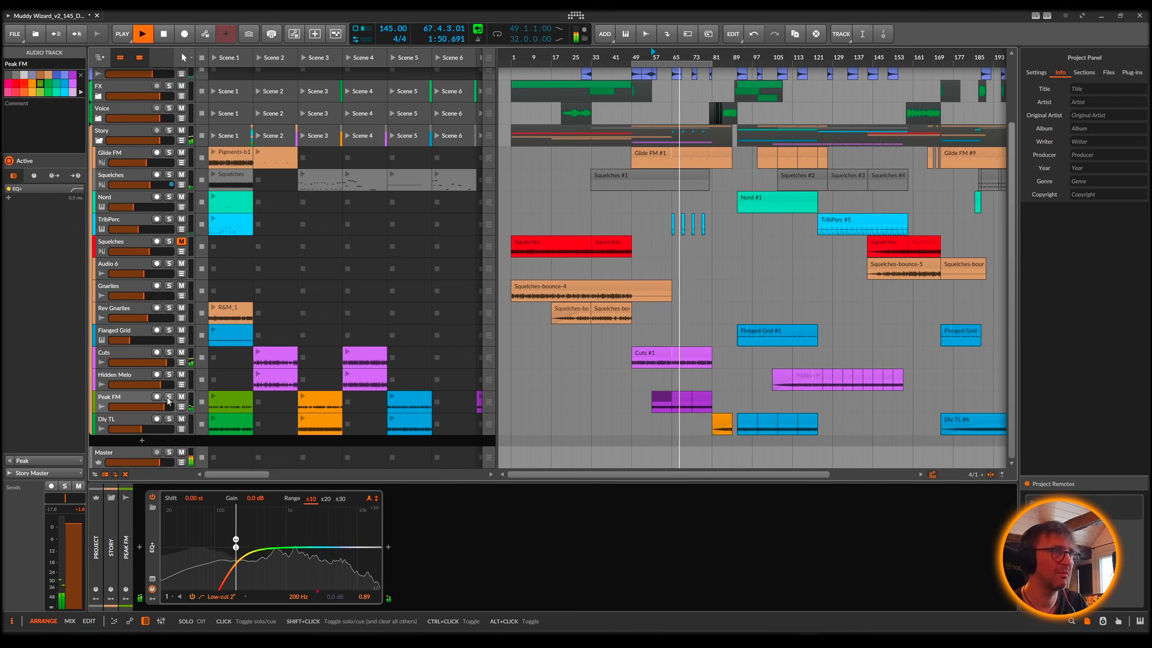
{"action": "left_click", "coordinate": [169, 397]}
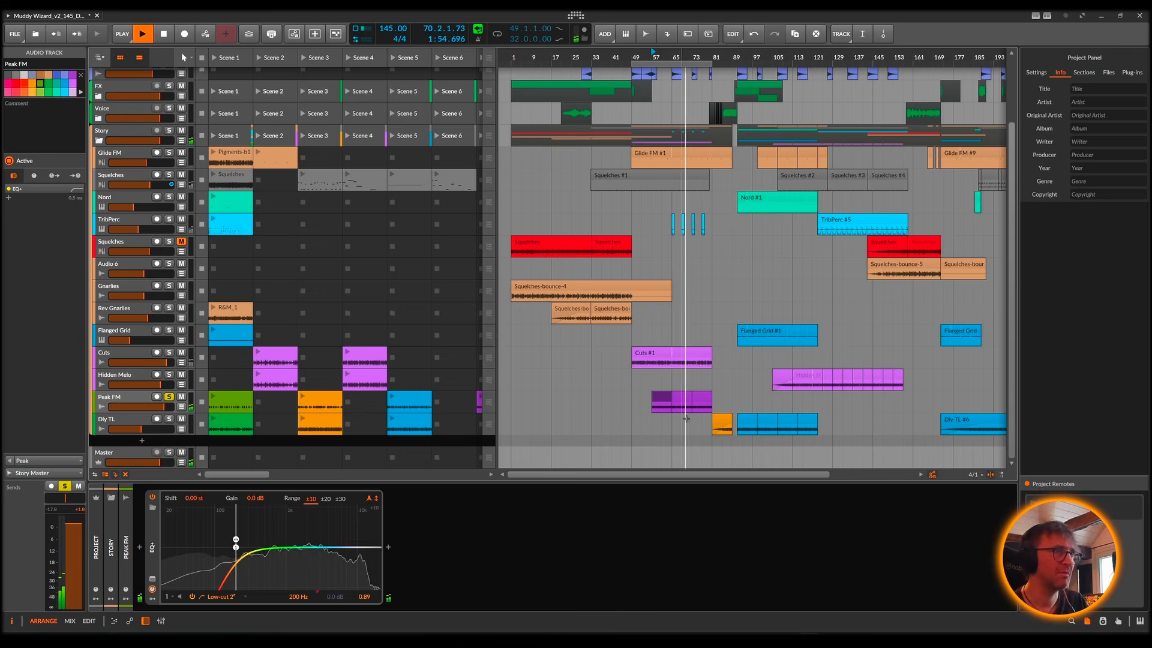
Step: Stop playback, open the Peak FM #2 clip in the audio editor and briefly audition it from bar 65
{"action": "key", "text": "space"}
{"action": "left_click", "coordinate": [682, 398]}
{"action": "double_click", "coordinate": [682, 399]}
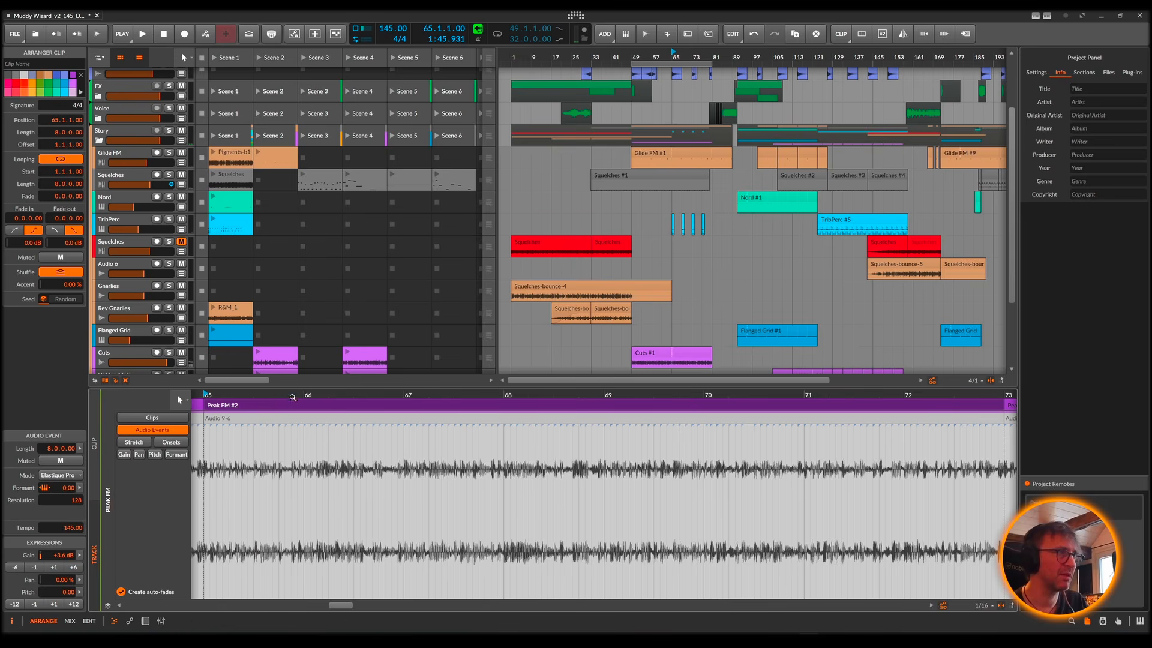
{"action": "left_click_drag", "start_coordinate": [291, 395], "coordinate": [279, 346]}
{"action": "key", "text": "space"}
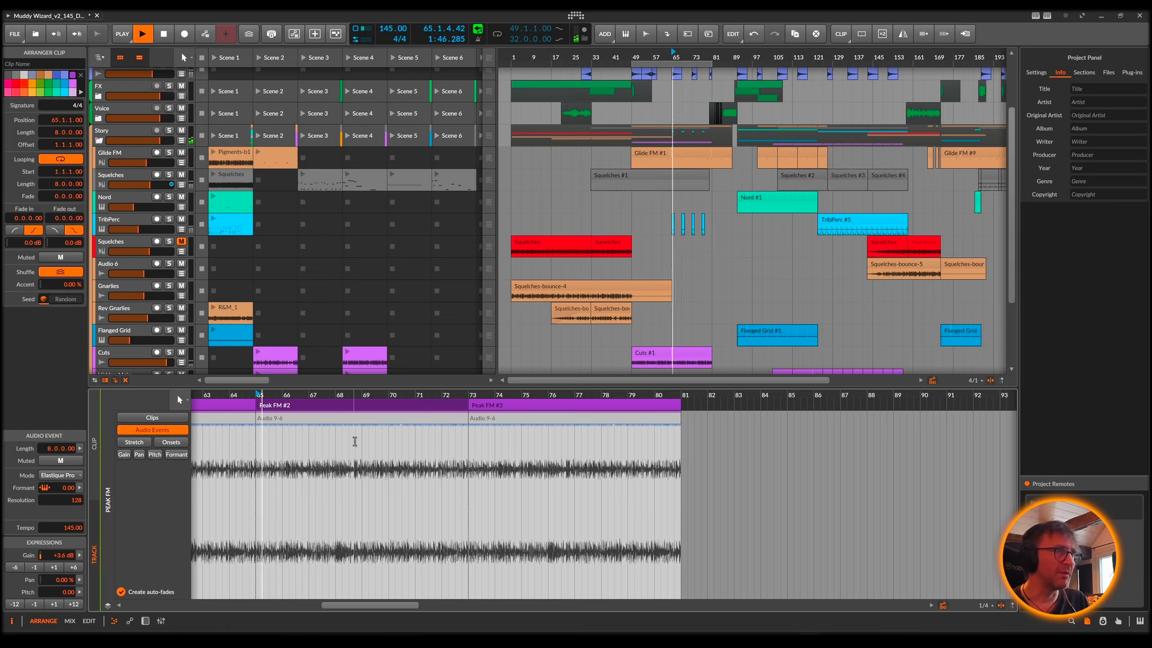
{"action": "key", "text": "space"}
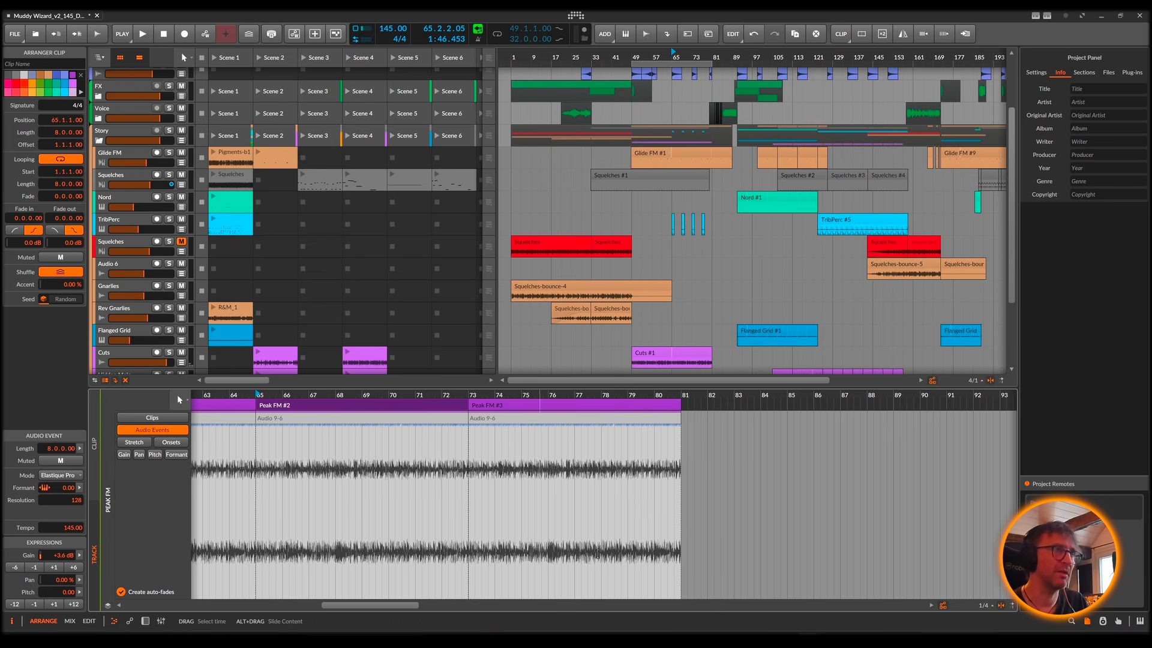
Step: Select the Dly TL #2 clip at bar 91 and solo the Dly TL track instead of Peak FM
{"action": "scroll", "coordinate": [711, 313], "scroll_direction": "down", "scroll_amount": 4}
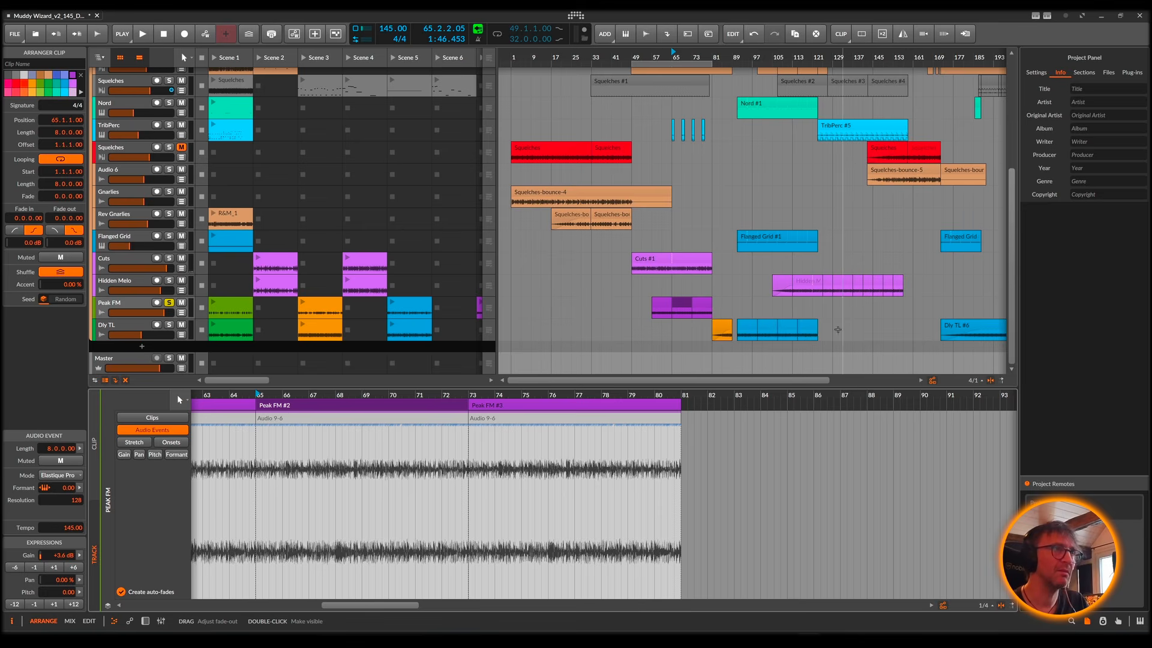
{"action": "left_click", "coordinate": [747, 327]}
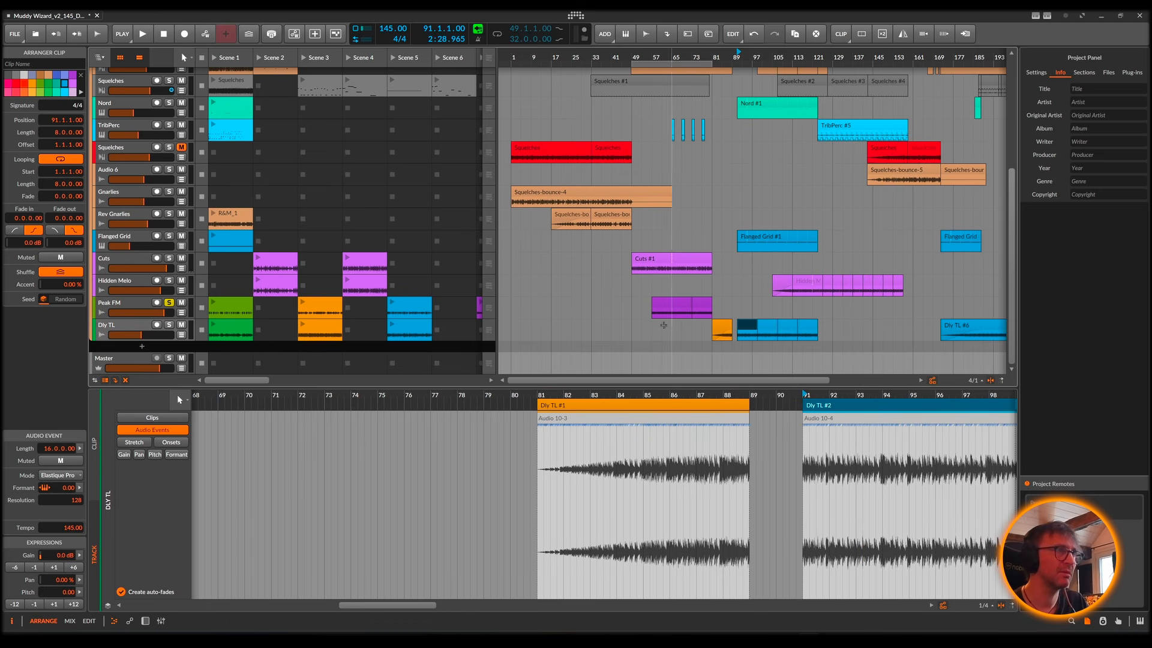
{"action": "left_click", "coordinate": [169, 324]}
{"action": "left_click", "coordinate": [169, 303]}
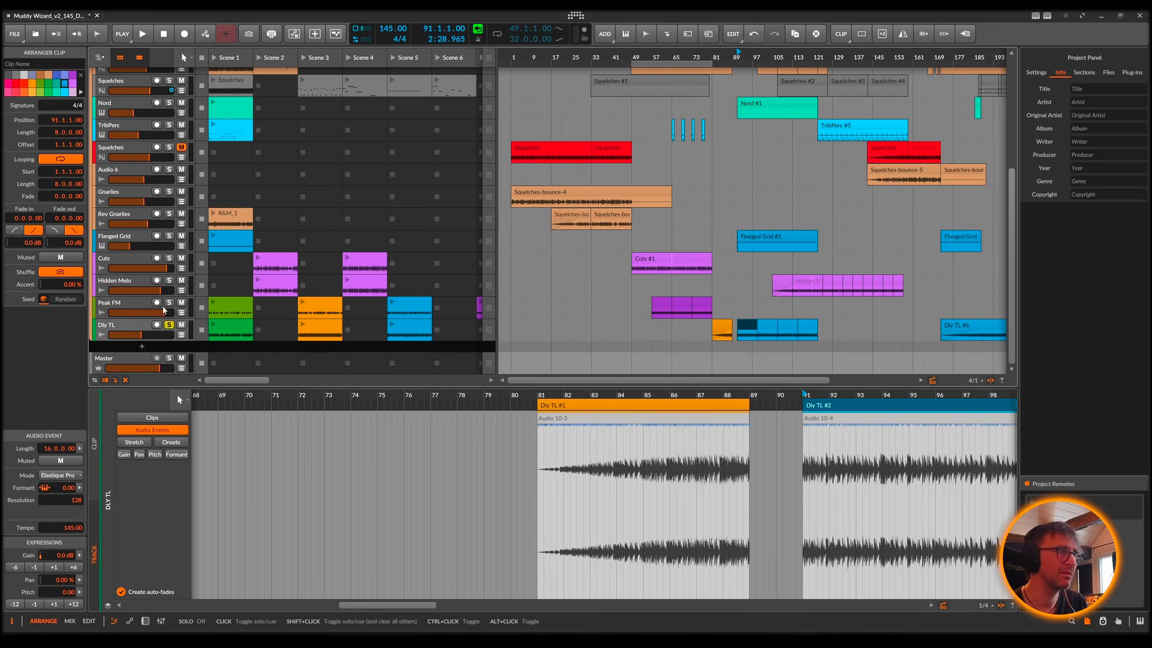
Step: Examine the Dly TL track's Decapitator and EQ+ devices, and select the Peak FM track to view its EQ+
{"action": "left_click", "coordinate": [117, 329]}
{"action": "double_click", "coordinate": [117, 329]}
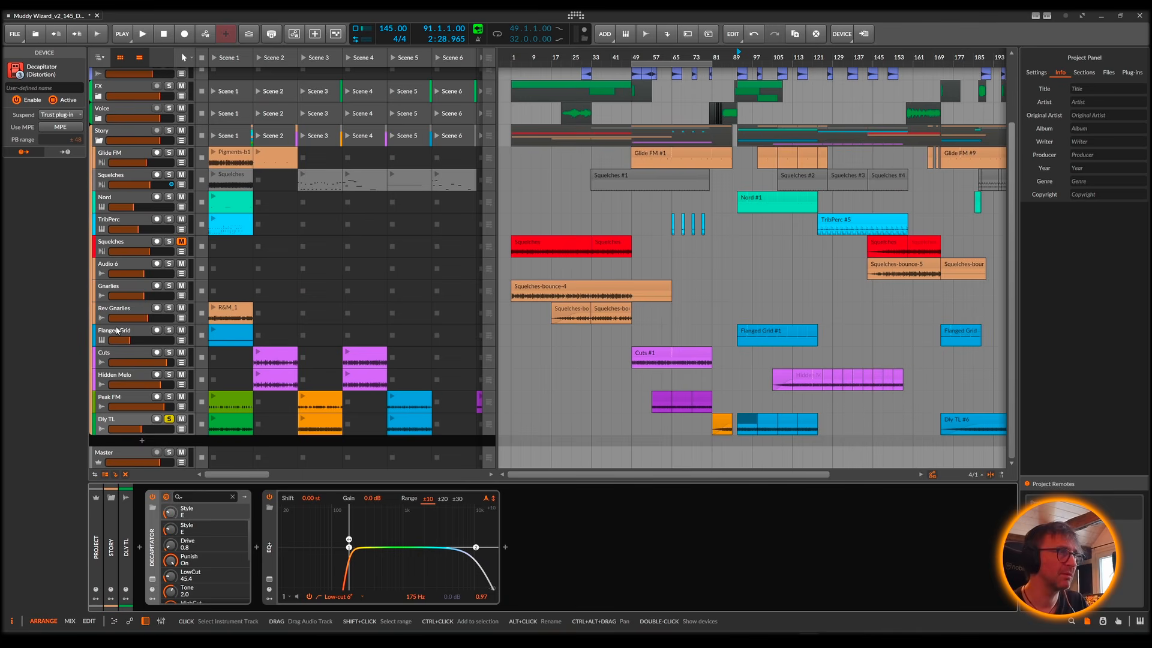
{"action": "left_click", "coordinate": [128, 397]}
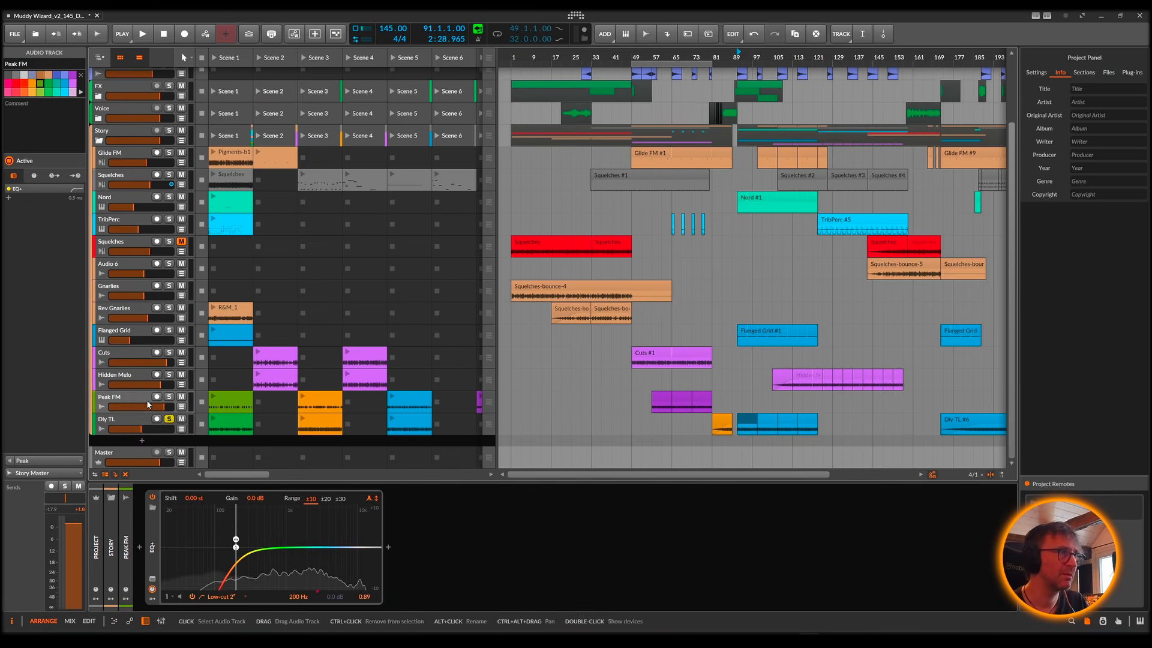
Step: Show the Dly TL track's automation lane, check its available targets, and play from the Dly TL #2 clip at bar 91
{"action": "left_click", "coordinate": [182, 430]}
{"action": "left_click", "coordinate": [171, 440]}
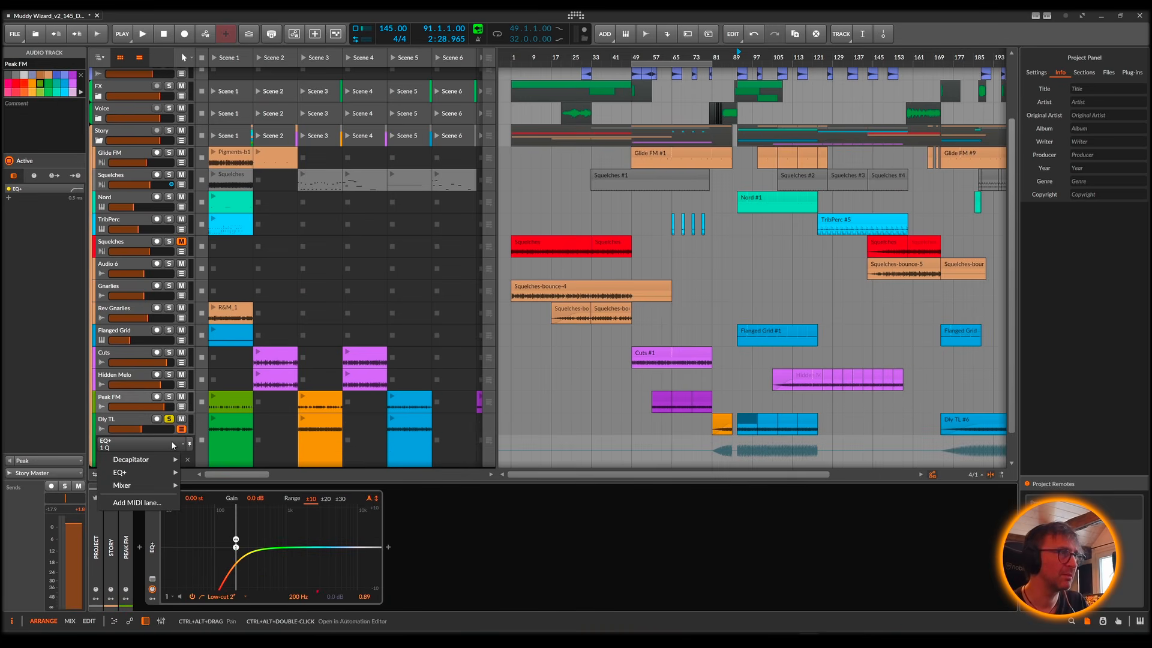
{"action": "left_click", "coordinate": [124, 416]}
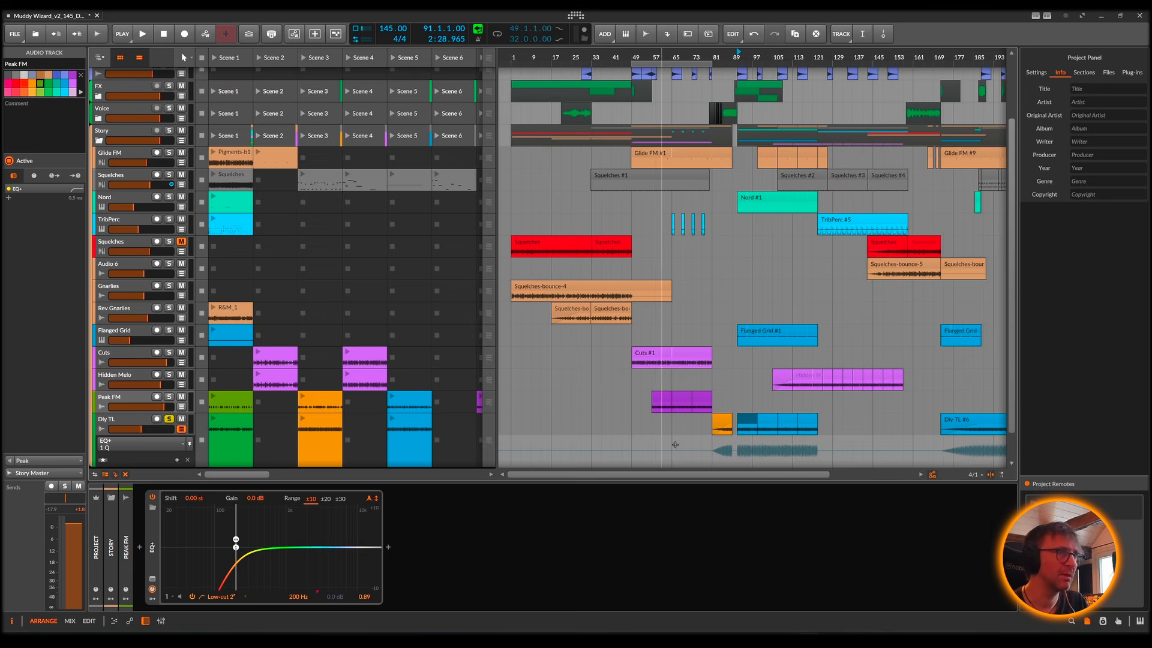
{"action": "left_click", "coordinate": [746, 424]}
{"action": "key", "text": "space"}
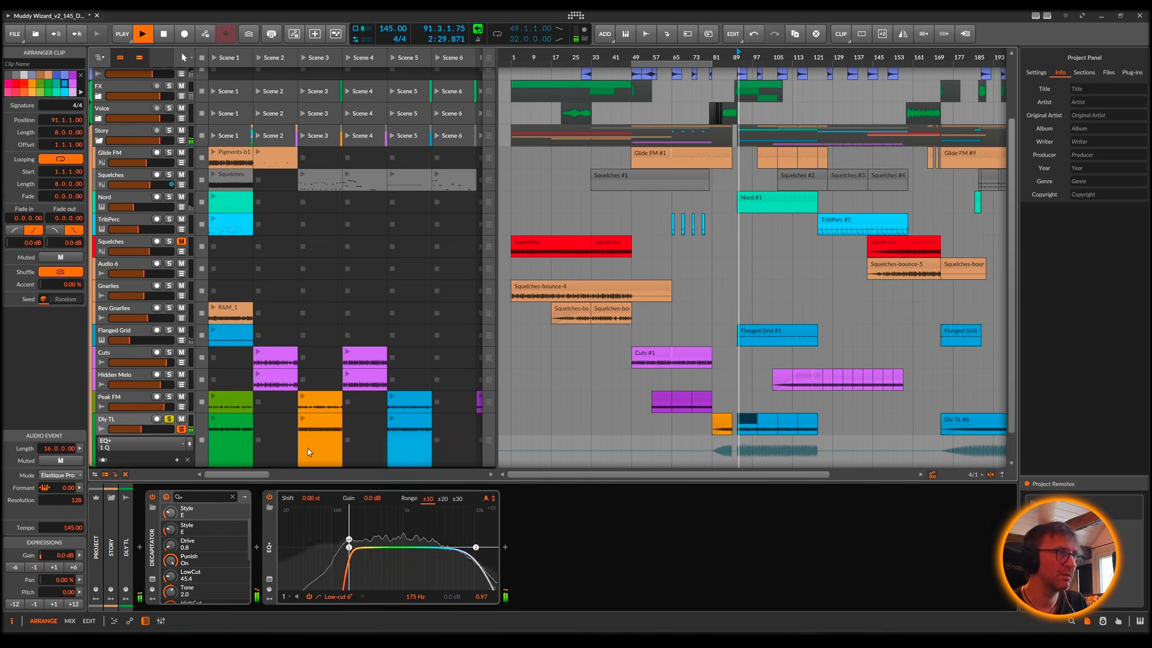
Step: Stop playback and briefly audition the soloed Dly TL clip from bar 91 again
{"action": "key", "text": "space"}
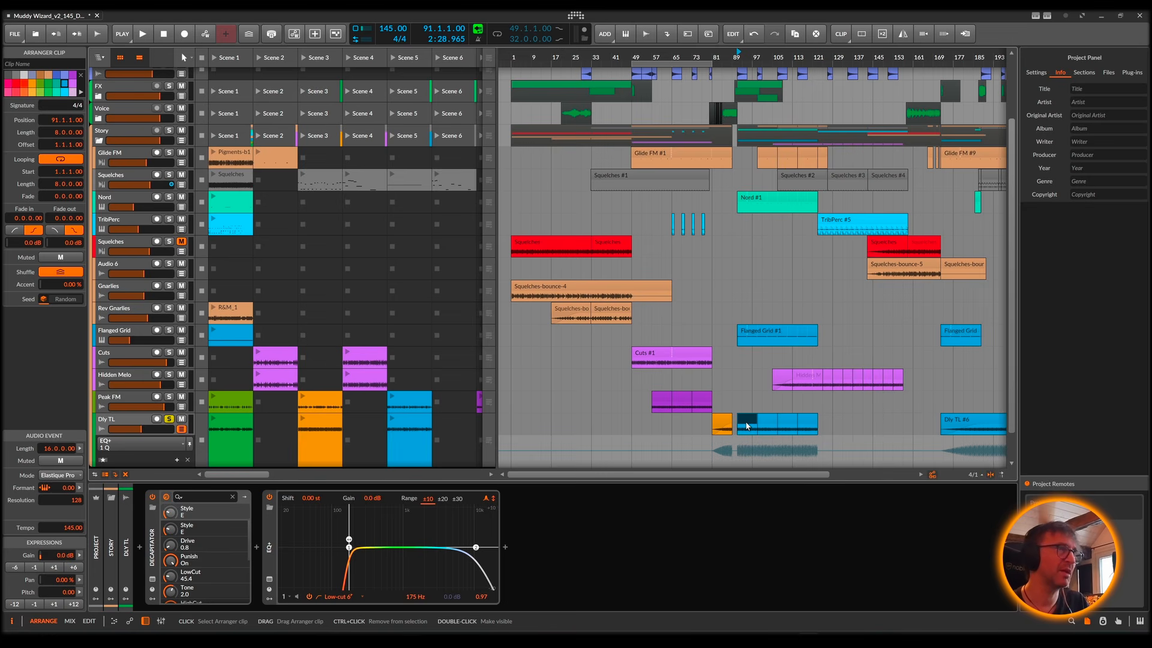
{"action": "key", "text": "space"}
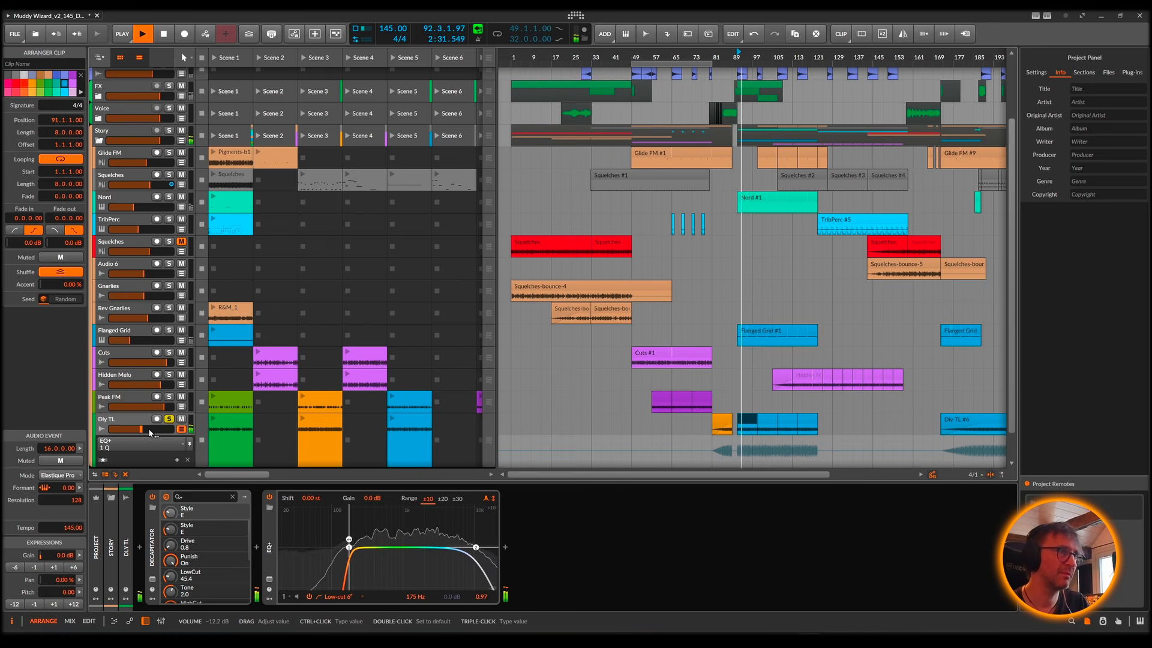
{"action": "key", "text": "space"}
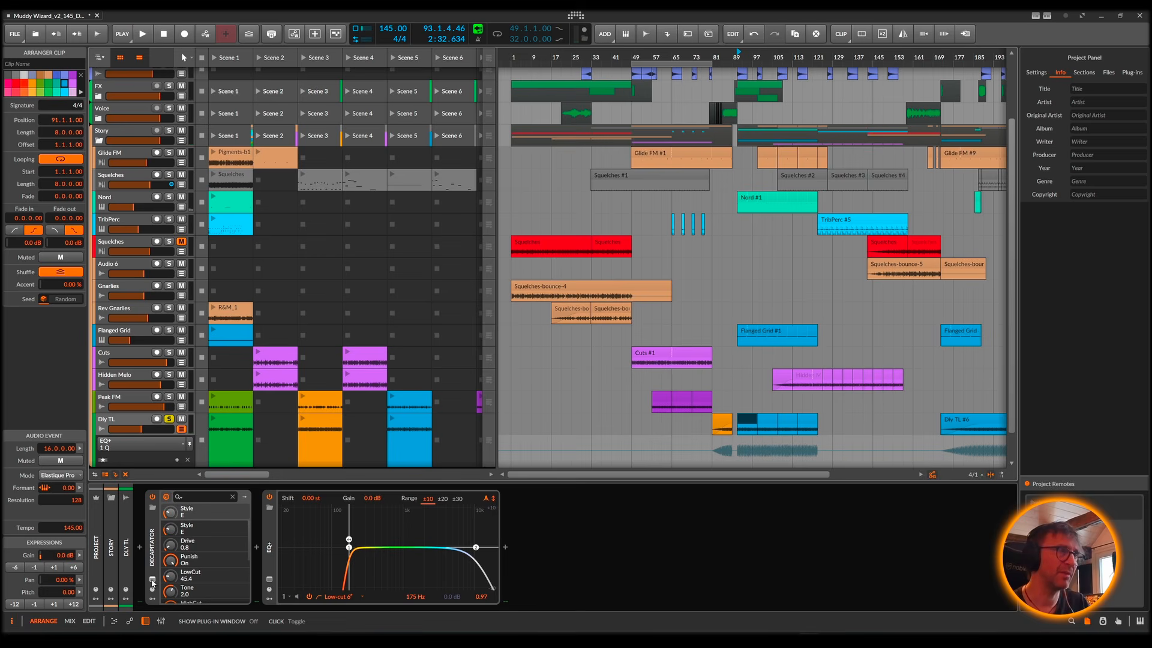
Step: Open the Dly TL track's Decapitator plug-in window, shift it slightly over the arrangement and hide the Project Panel
{"action": "left_click", "coordinate": [153, 581]}
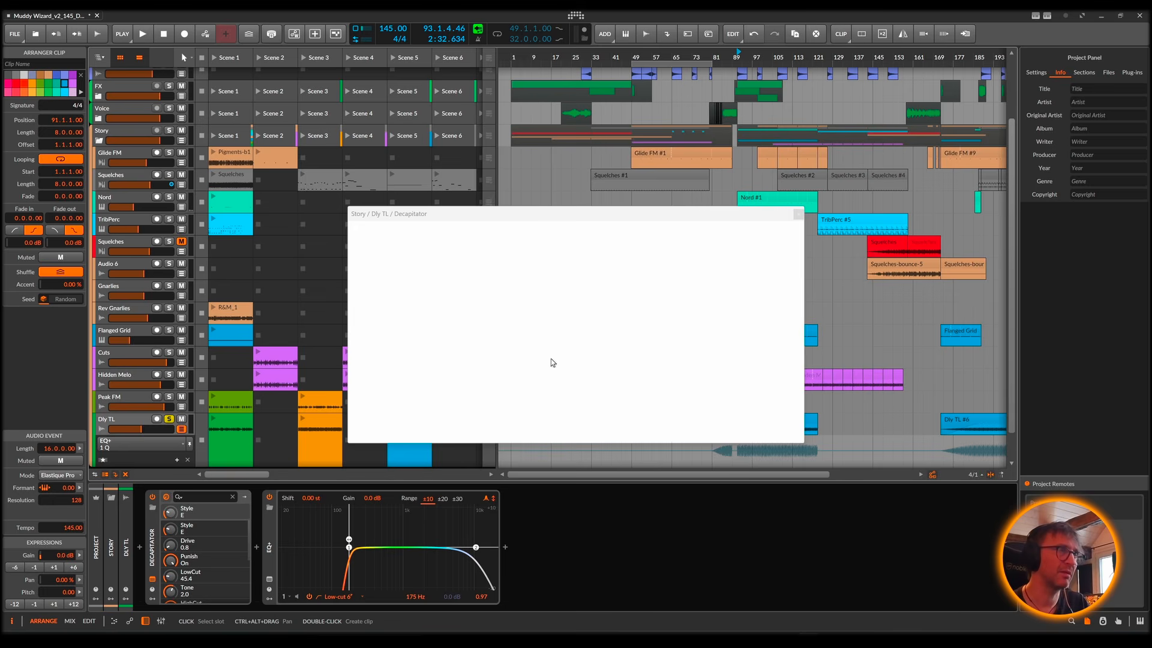
{"action": "left_click_drag", "start_coordinate": [532, 213], "coordinate": [609, 206]}
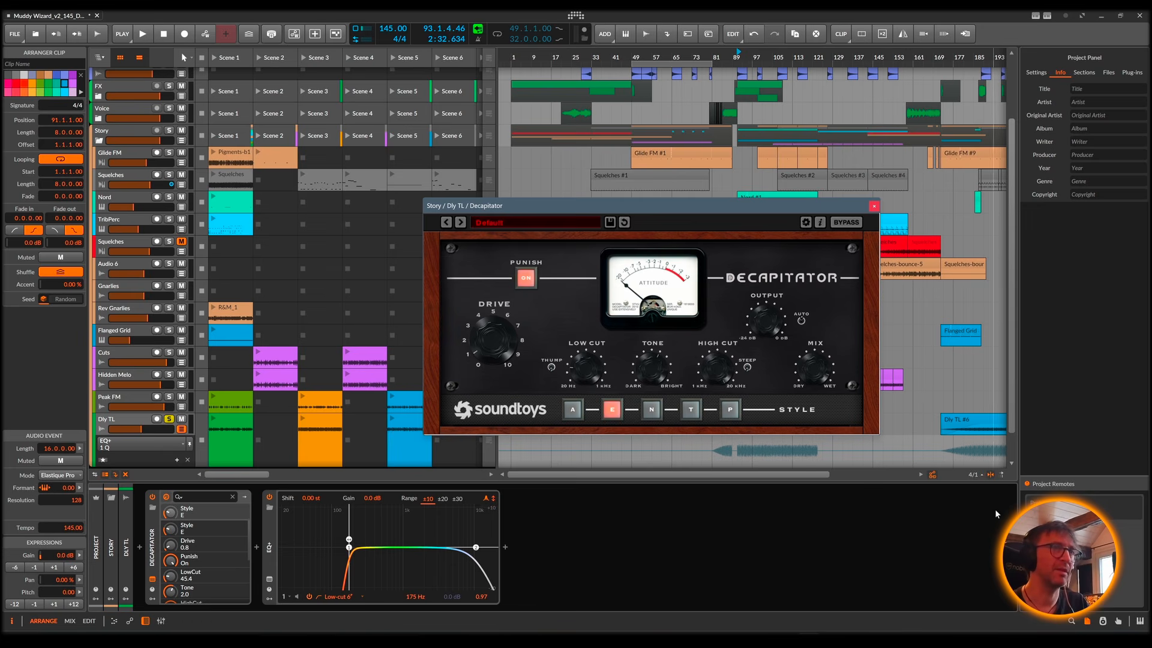
{"action": "left_click", "coordinate": [1087, 621]}
Step: Try Decapitator Drive settings of 2.5 and 1.8 with style E while auditioning Dly TL from bar 91
{"action": "key", "text": "space"}
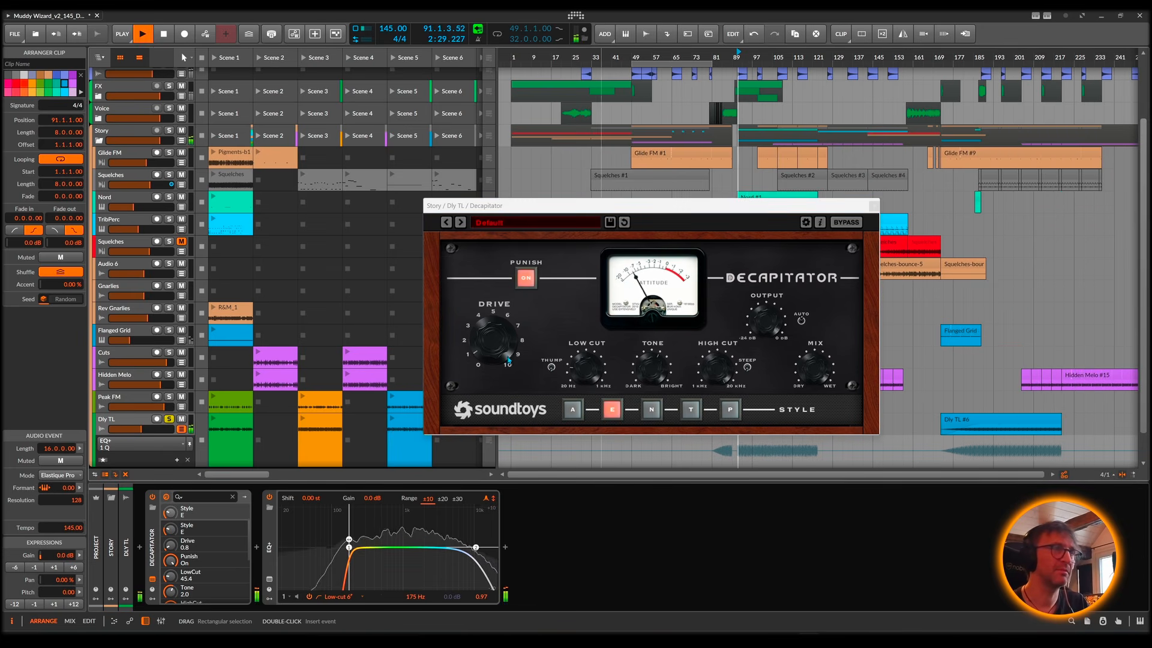
{"action": "mouse_move", "coordinate": [491, 349]}
{"action": "left_mouse_down"}
{"action": "mouse_move", "coordinate": [491, 288]}
{"action": "mouse_move", "coordinate": [493, 358]}
{"action": "left_mouse_up"}
{"action": "key", "text": "space"}
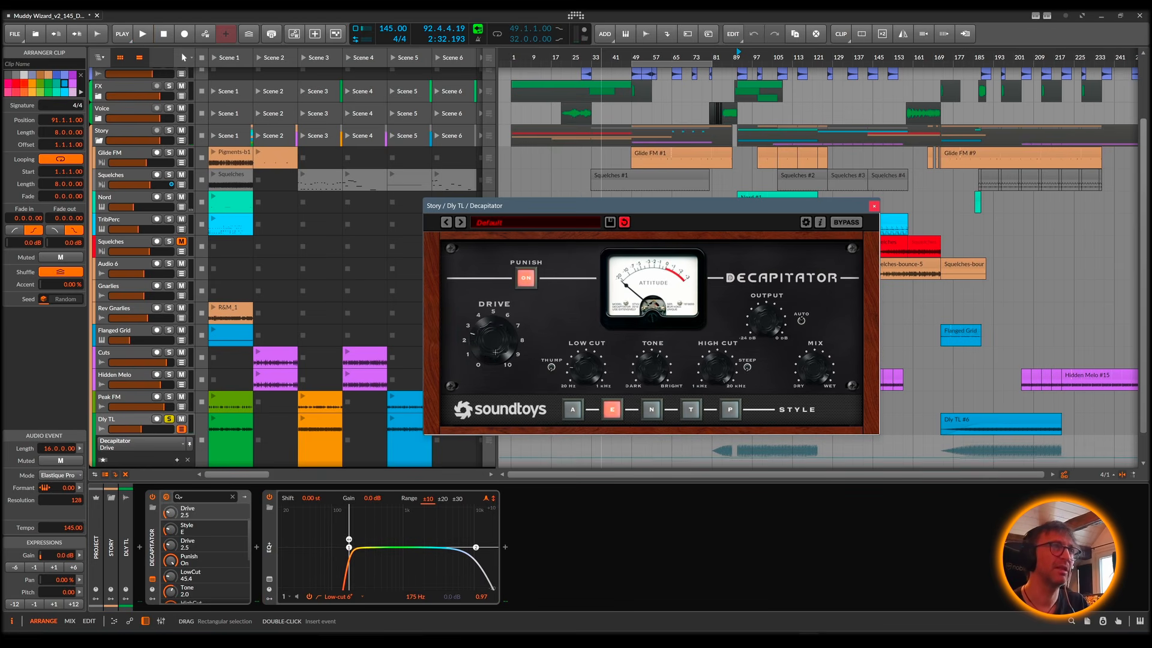
{"action": "key", "text": "space"}
{"action": "left_click", "coordinate": [612, 409]}
{"action": "key", "text": "space"}
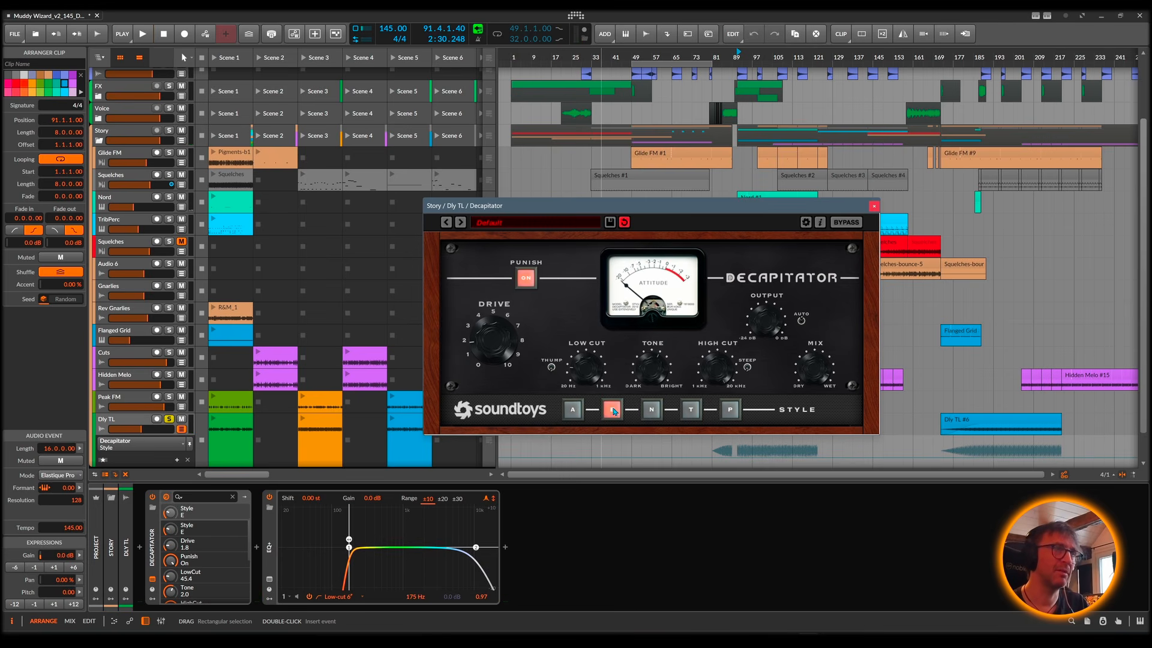
Step: Demonstrate Decapitator's N and T styles with playback stopped, and return to style E
{"action": "left_click", "coordinate": [648, 409]}
{"action": "left_click", "coordinate": [686, 412]}
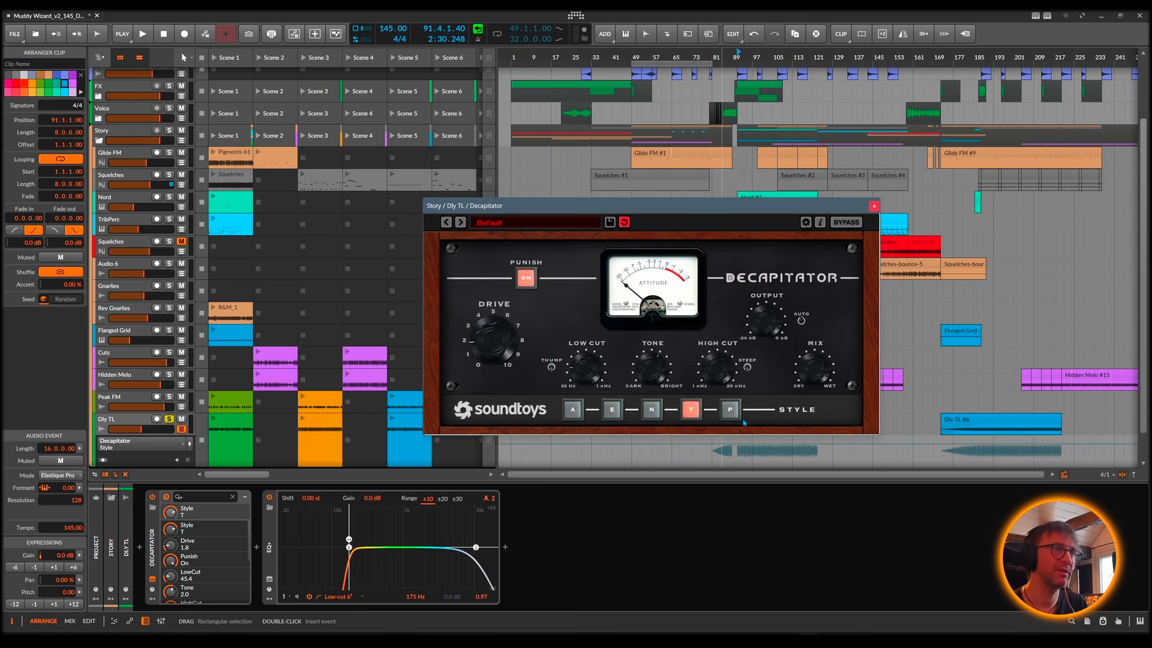
{"action": "left_click", "coordinate": [612, 409]}
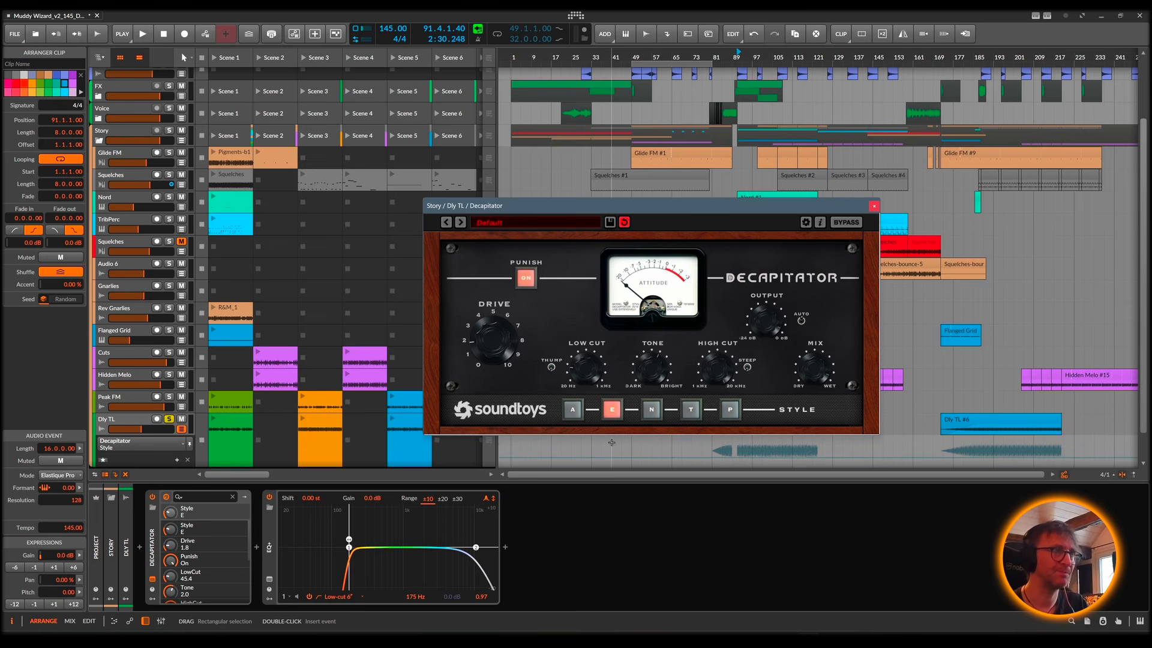
Step: Compare Decapitator's saturation styles during playback, settle on style A with Drive 2.0, and close the plug-in window
{"action": "key", "text": "space"}
{"action": "mouse_move", "coordinate": [508, 346]}
{"action": "left_mouse_down"}
{"action": "mouse_move", "coordinate": [509, 333]}
{"action": "mouse_move", "coordinate": [507, 358]}
{"action": "left_mouse_up"}
{"action": "left_click", "coordinate": [572, 409]}
{"action": "left_click", "coordinate": [651, 409]}
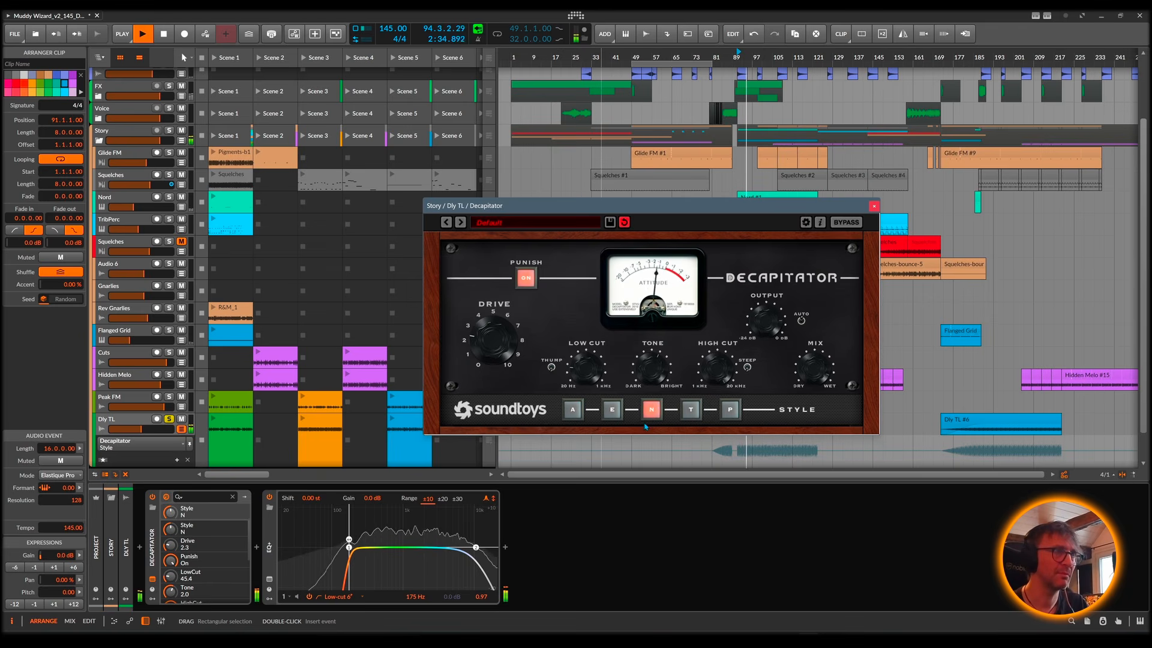
{"action": "left_click", "coordinate": [729, 410]}
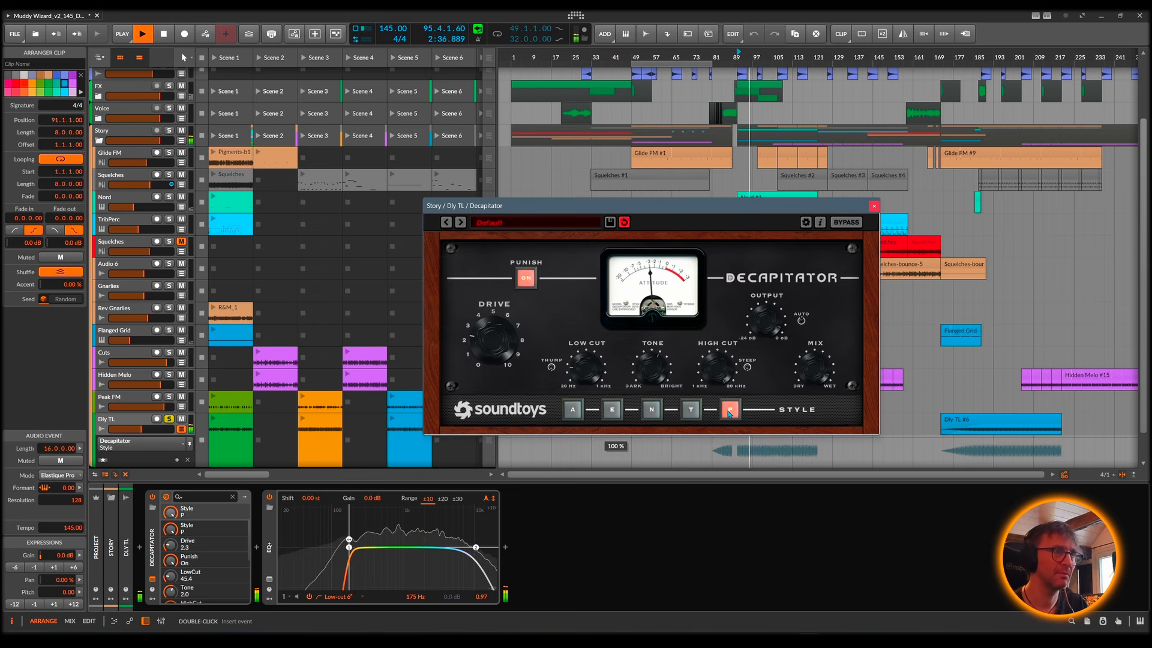
{"action": "left_click", "coordinate": [690, 412]}
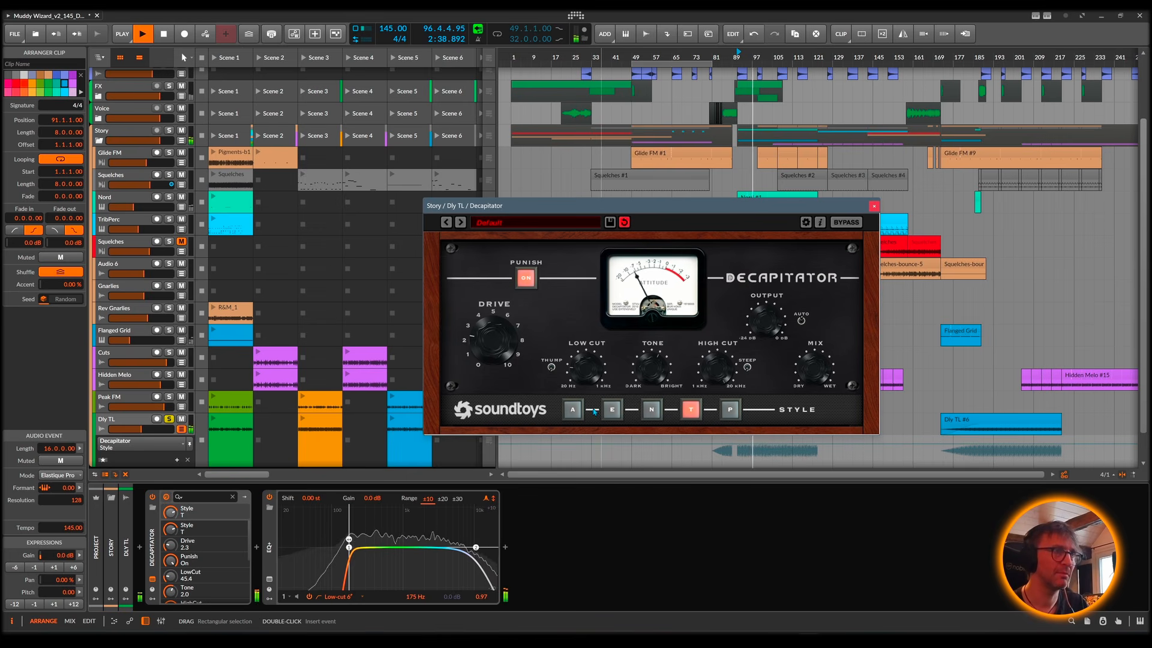
{"action": "left_click", "coordinate": [573, 409]}
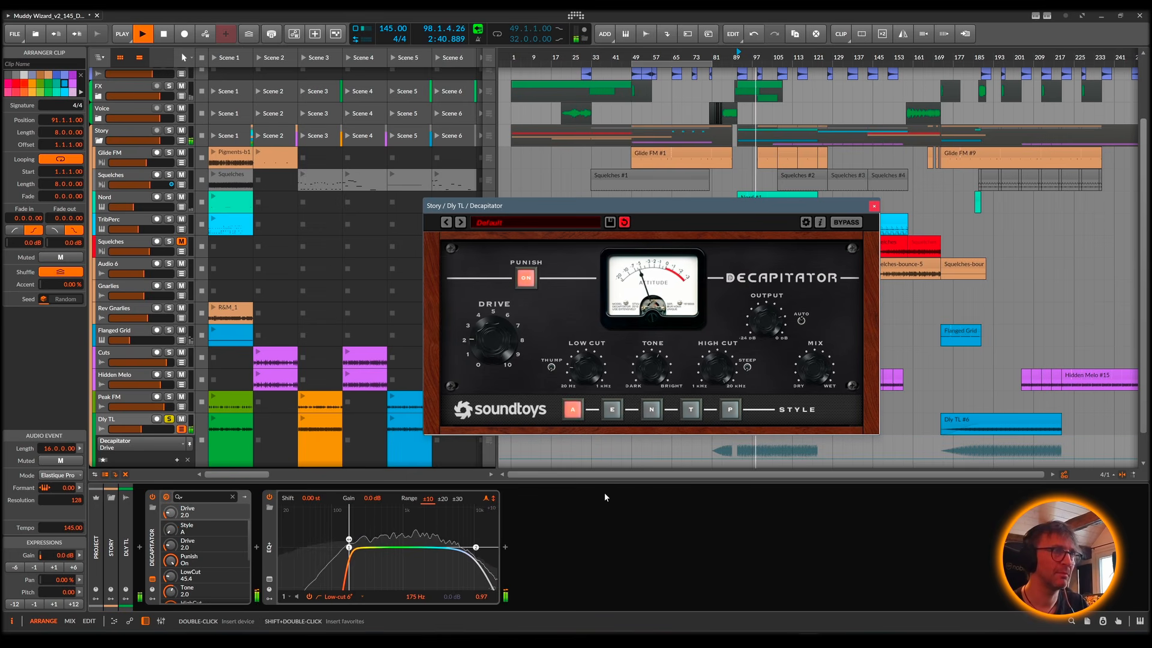
{"action": "left_click", "coordinate": [874, 206]}
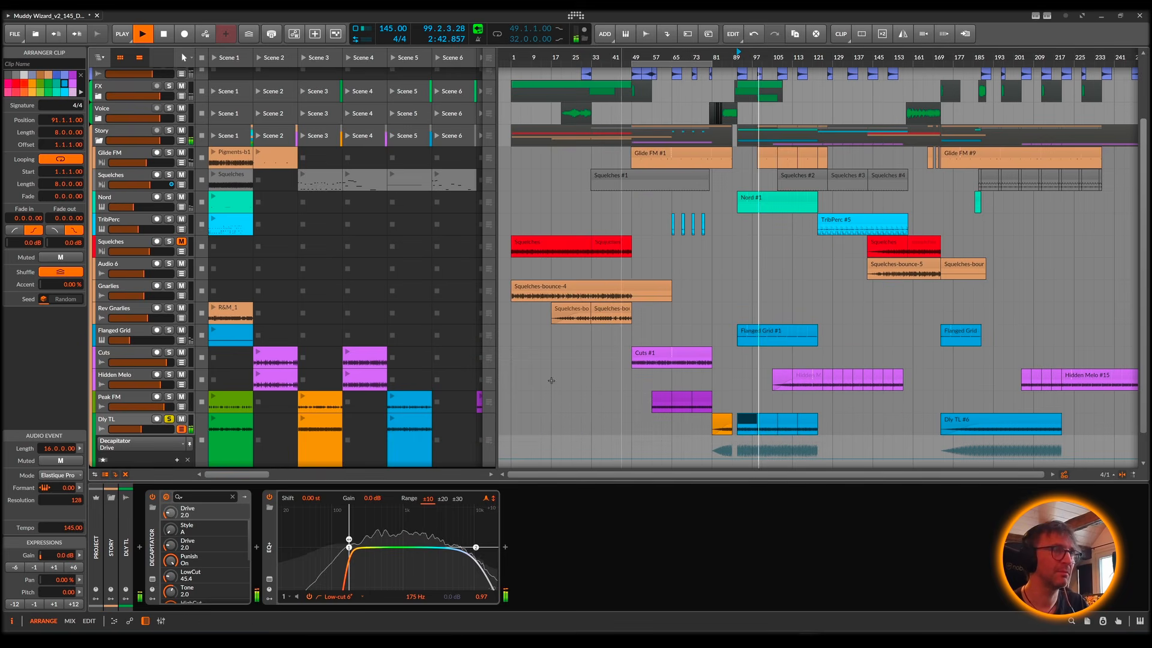
Step: Turn off the Dly TL track's solo and audition the full mix from bar 91
{"action": "scroll", "coordinate": [707, 388], "scroll_direction": "down", "scroll_amount": 1}
{"action": "key", "text": "space"}
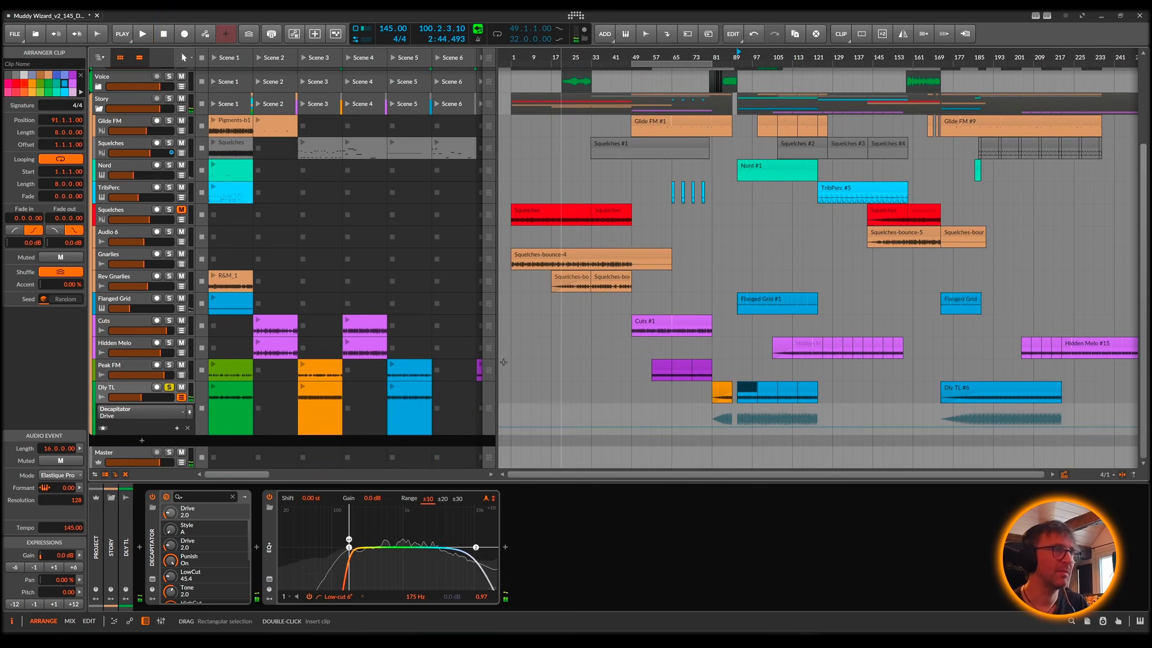
{"action": "key", "text": "space"}
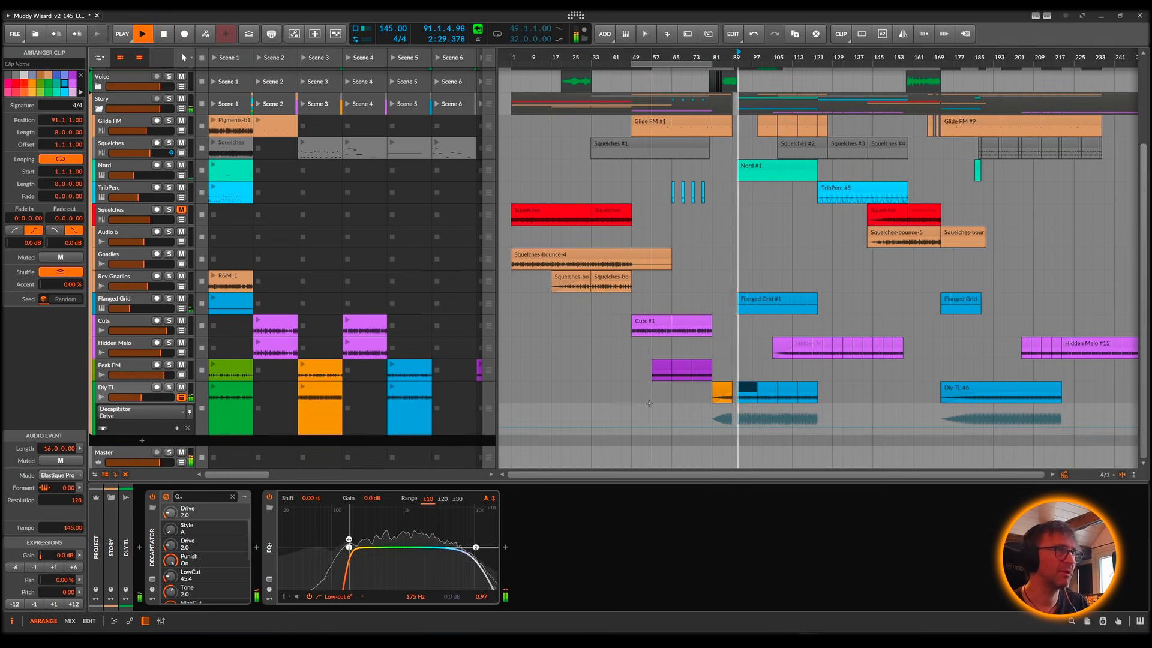
{"action": "key", "text": "space"}
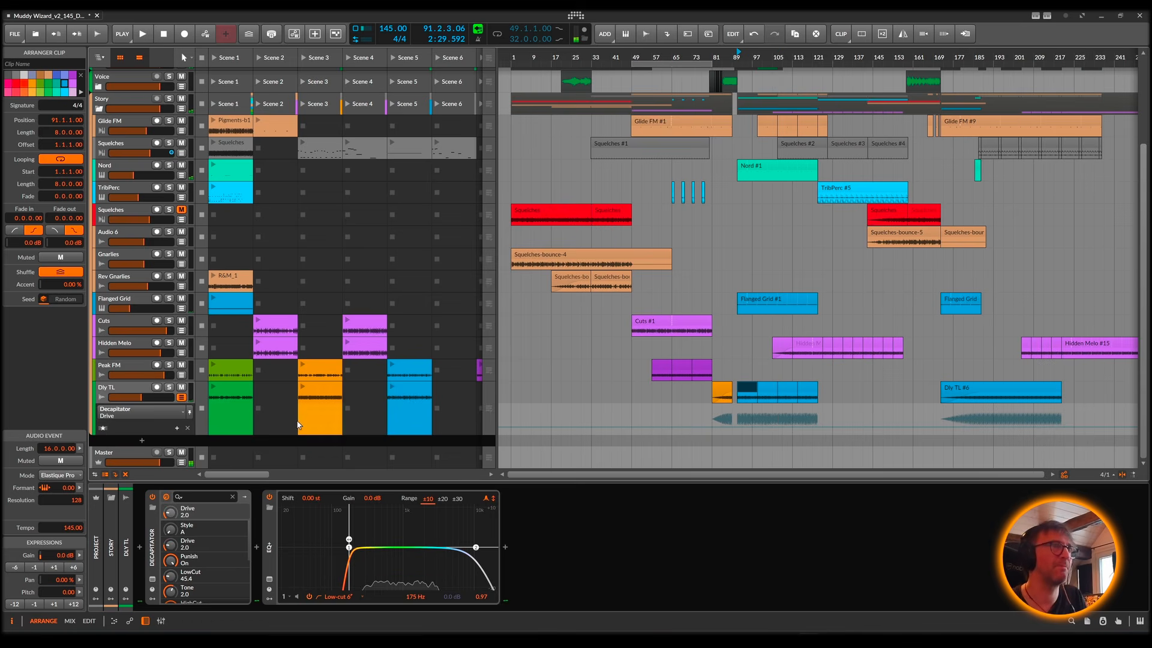
{"action": "key", "text": "space"}
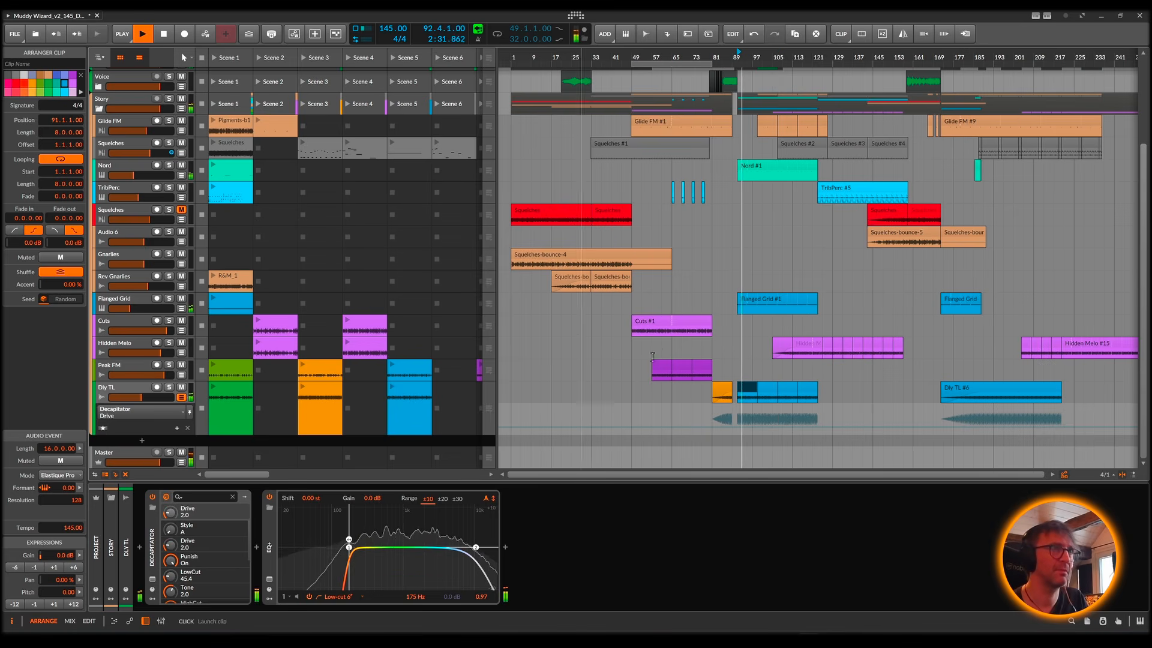
{"action": "scroll", "coordinate": [794, 356], "scroll_direction": "up", "scroll_amount": 2}
{"action": "scroll", "coordinate": [794, 355], "scroll_direction": "up", "scroll_amount": 3}
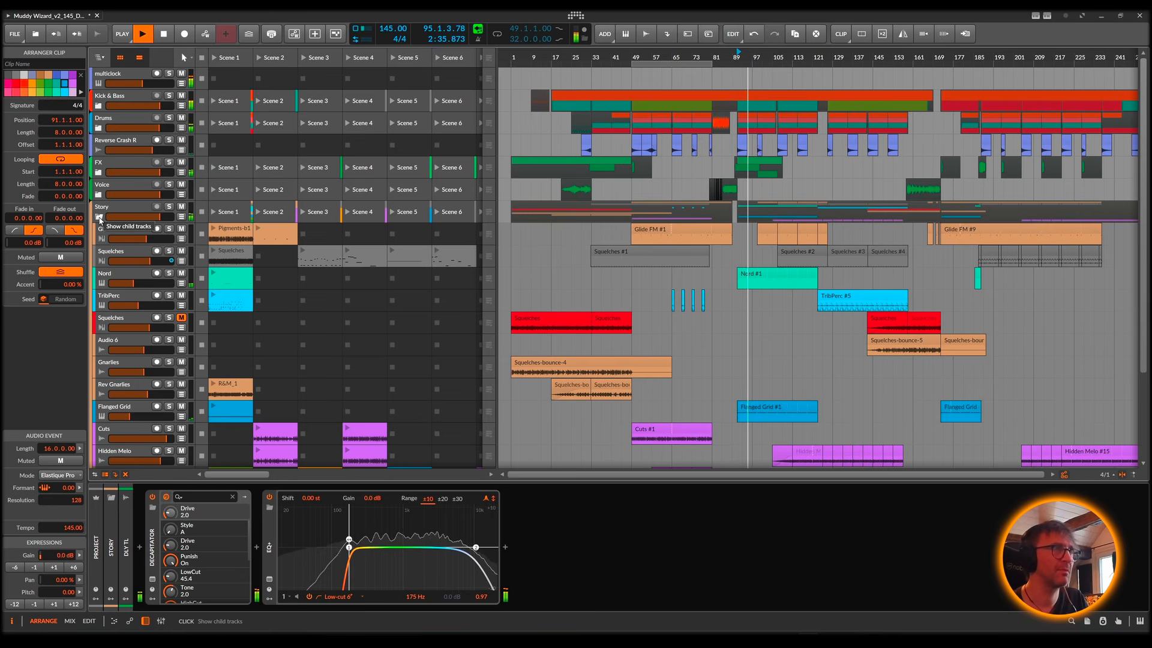
{"action": "key", "text": "space"}
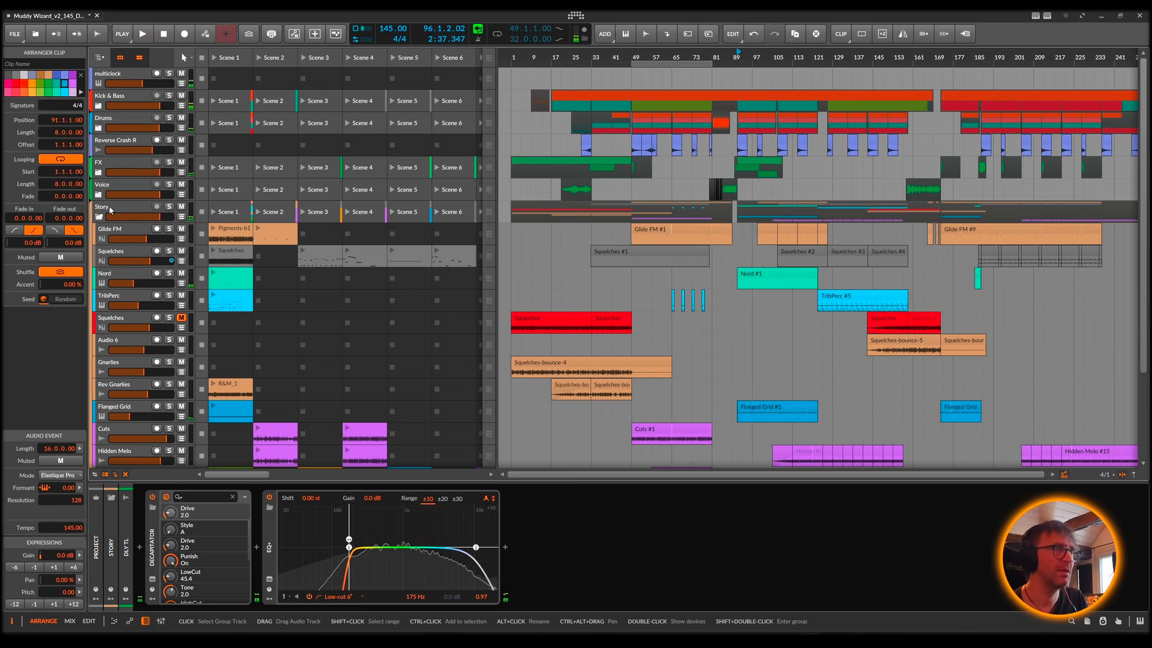
Step: Collapse the Story group and play the full mix from bar 91
{"action": "left_click", "coordinate": [111, 210]}
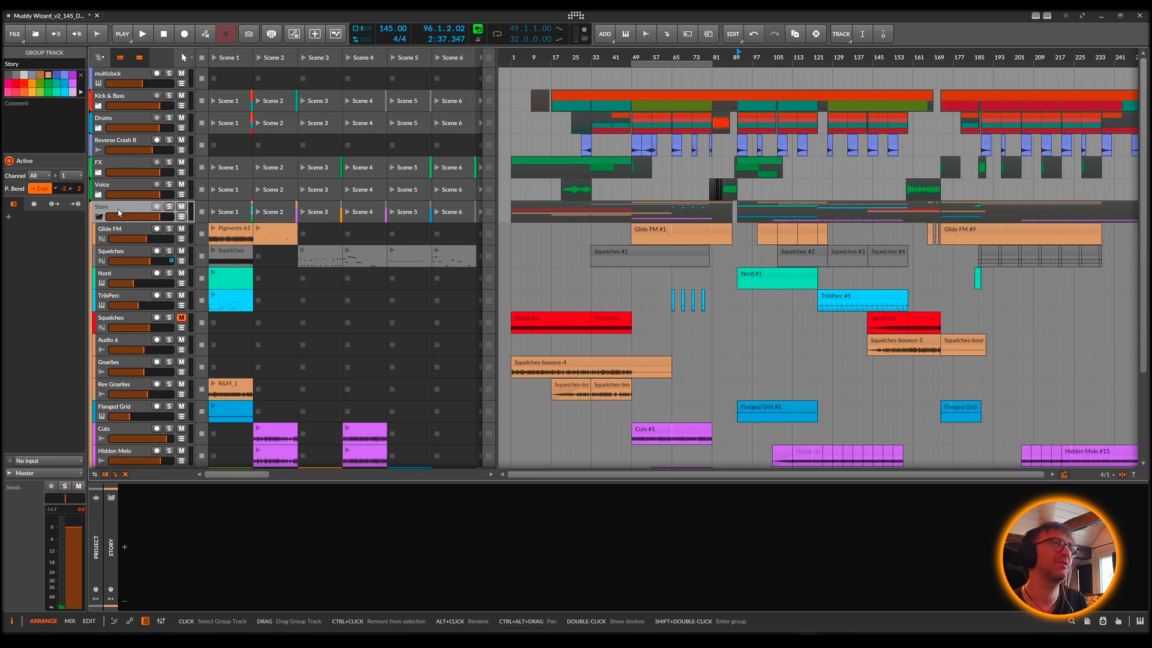
{"action": "left_click", "coordinate": [99, 217]}
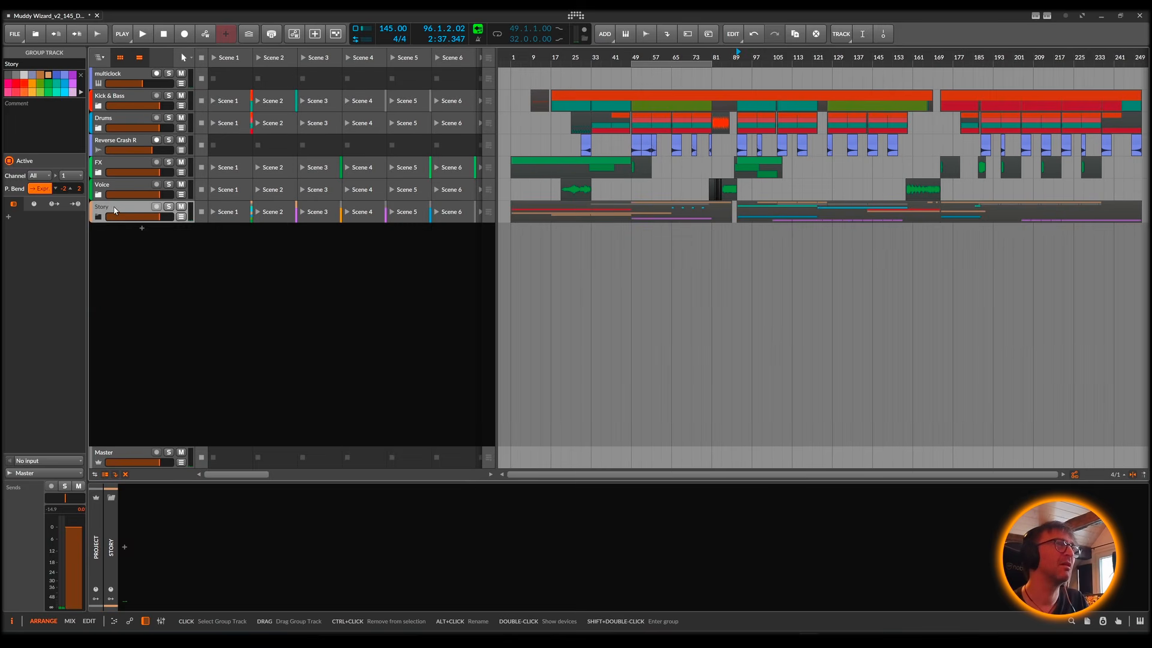
{"action": "left_click", "coordinate": [114, 209], "text": "ctrl"}
{"action": "key", "text": "space"}
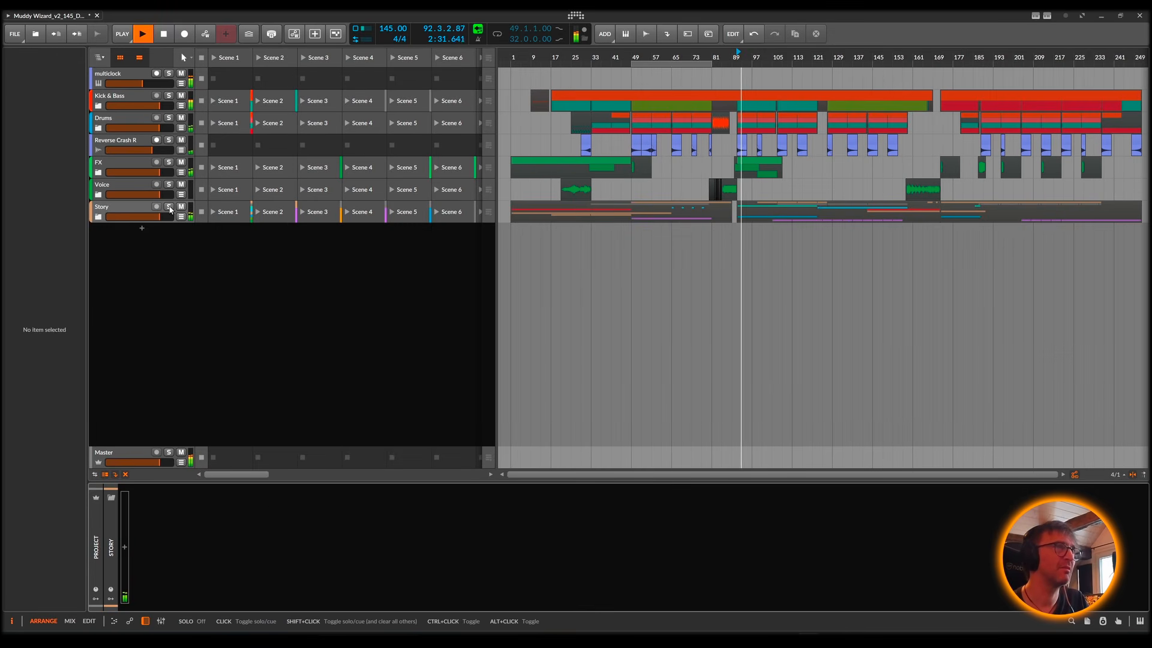
Step: Solo the Story group while playing from about bar 109, and briefly check its Volume automation lane
{"action": "key", "text": "space"}
{"action": "mouse_move", "coordinate": [832, 57]}
{"action": "left_mouse_down"}
{"action": "mouse_move", "coordinate": [832, 75]}
{"action": "mouse_move", "coordinate": [797, 57]}
{"action": "left_mouse_up"}
{"action": "left_click", "coordinate": [747, 56]}
{"action": "key", "text": "space"}
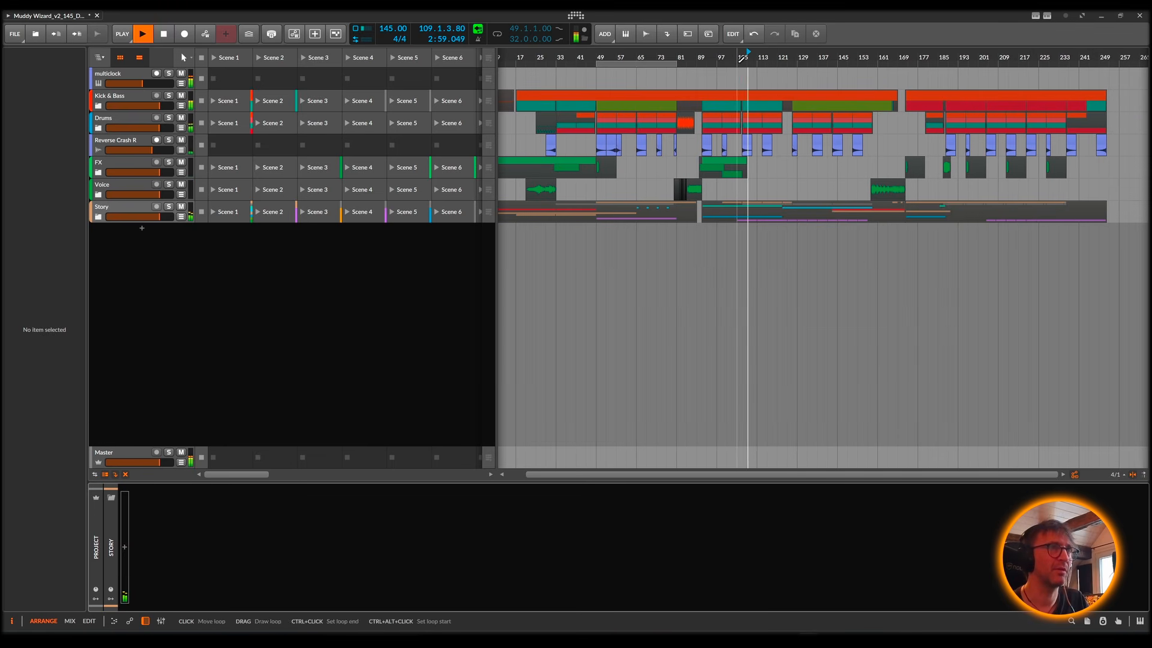
{"action": "left_click", "coordinate": [169, 207]}
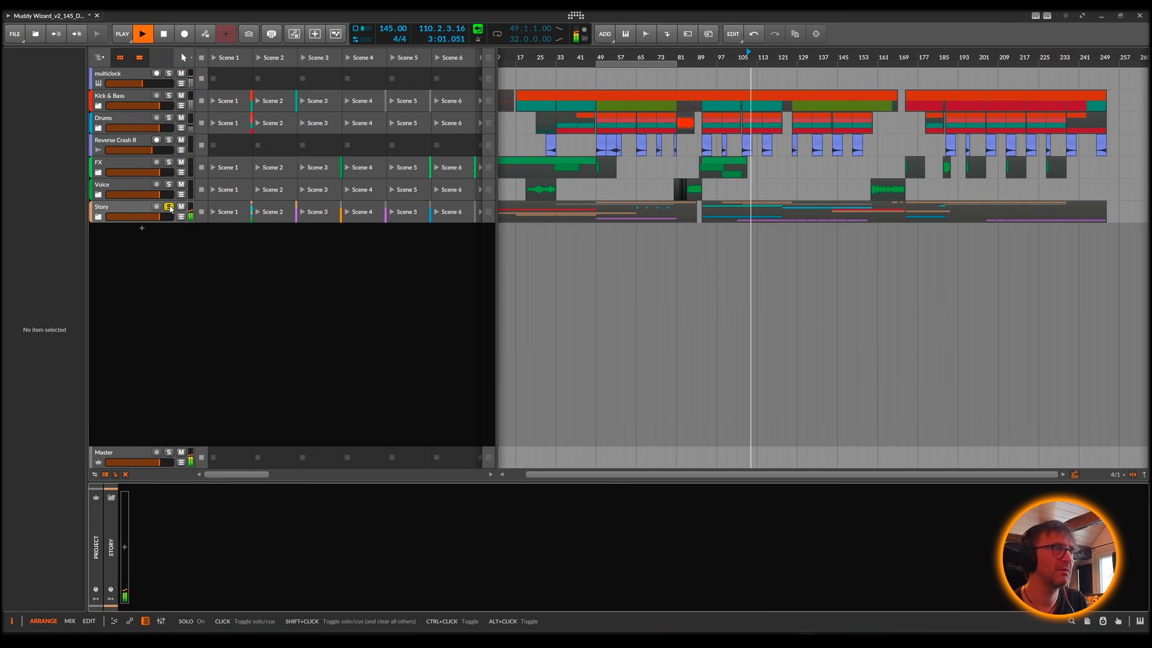
{"action": "left_click", "coordinate": [181, 217]}
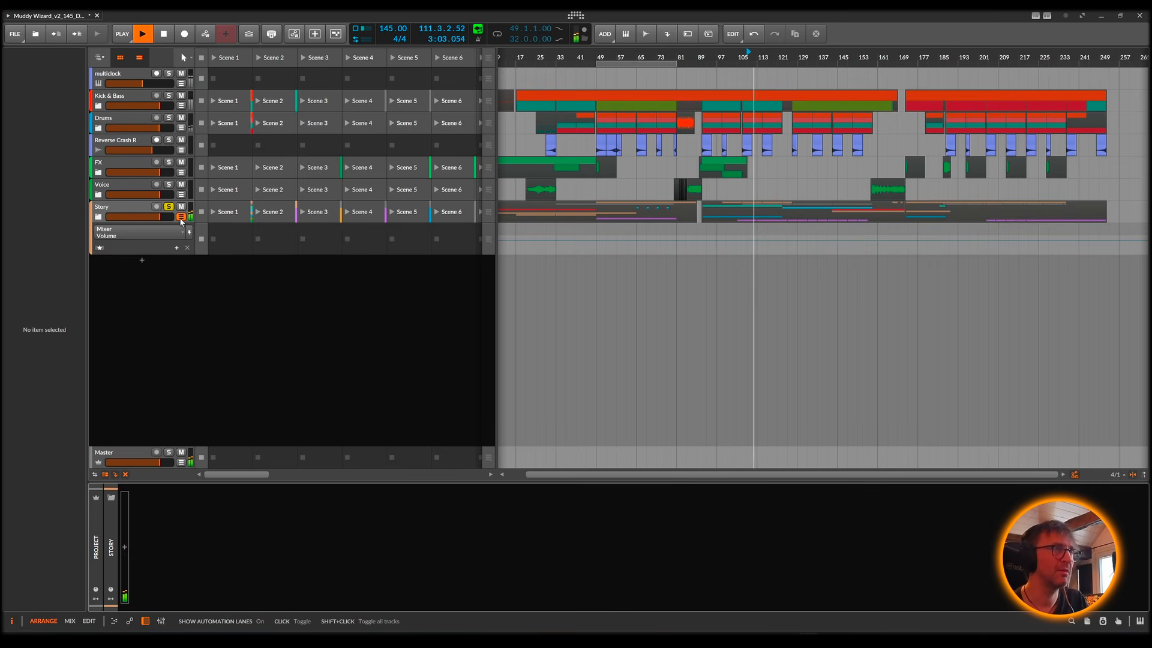
{"action": "left_click", "coordinate": [180, 217]}
{"action": "key", "text": "space"}
Step: Expand the Story group, select the Flanged Grid #1 clip at bar 91 and audition the Flanged Grid track soloed
{"action": "left_click", "coordinate": [98, 216]}
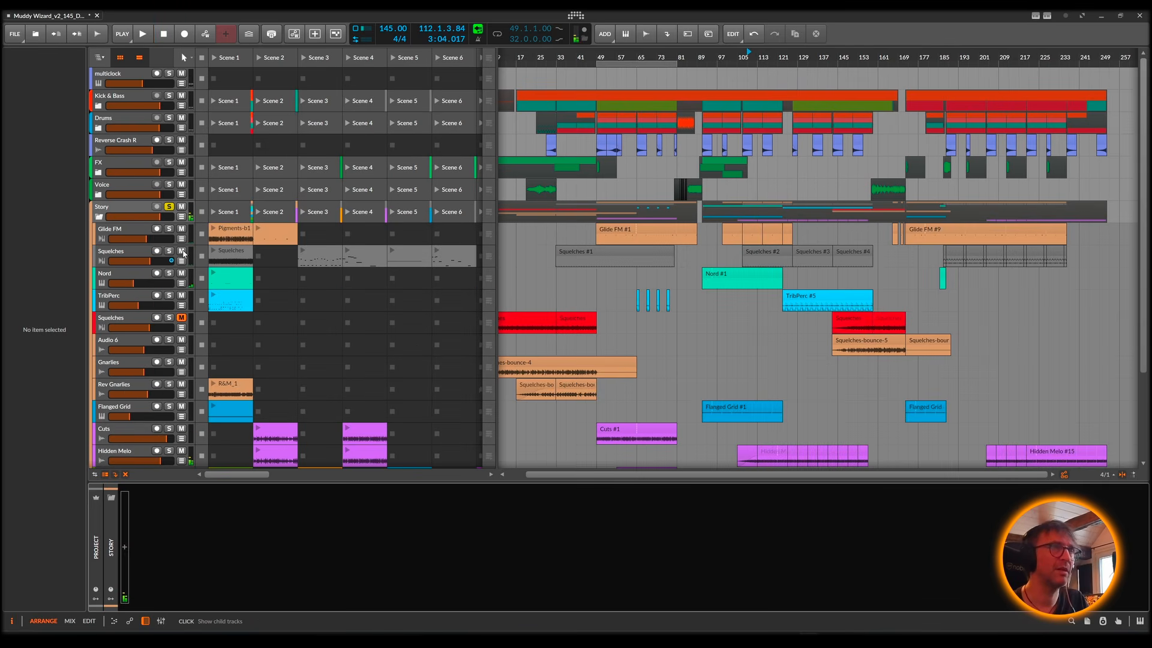
{"action": "scroll", "coordinate": [877, 382], "scroll_direction": "down", "scroll_amount": 3}
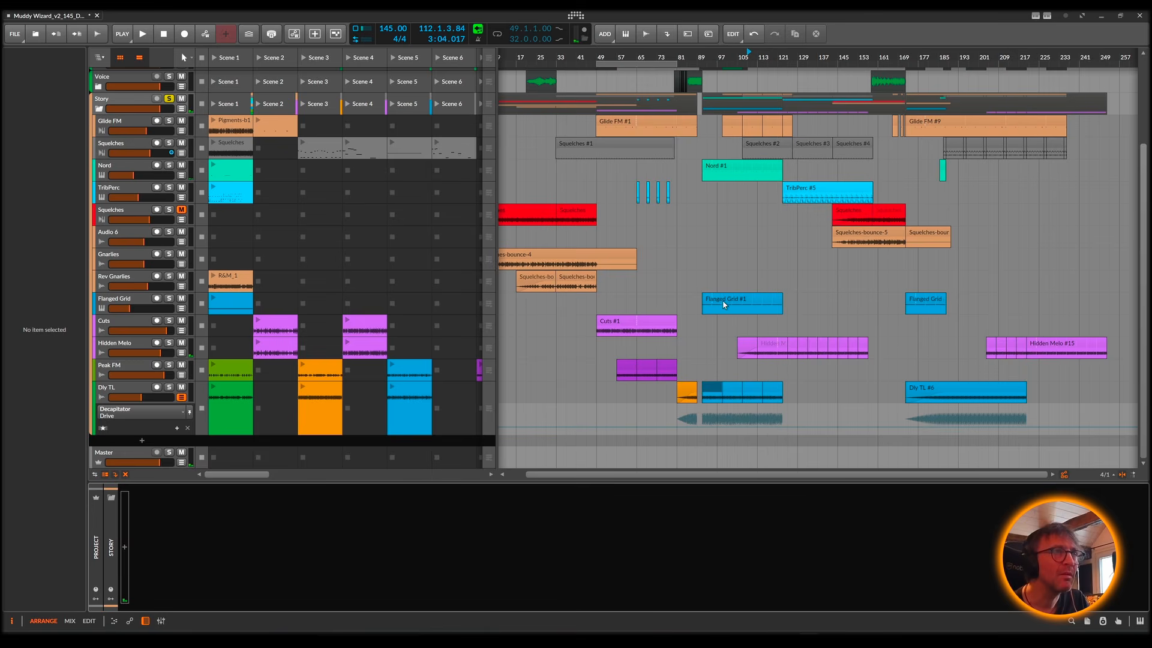
{"action": "left_click", "coordinate": [724, 305]}
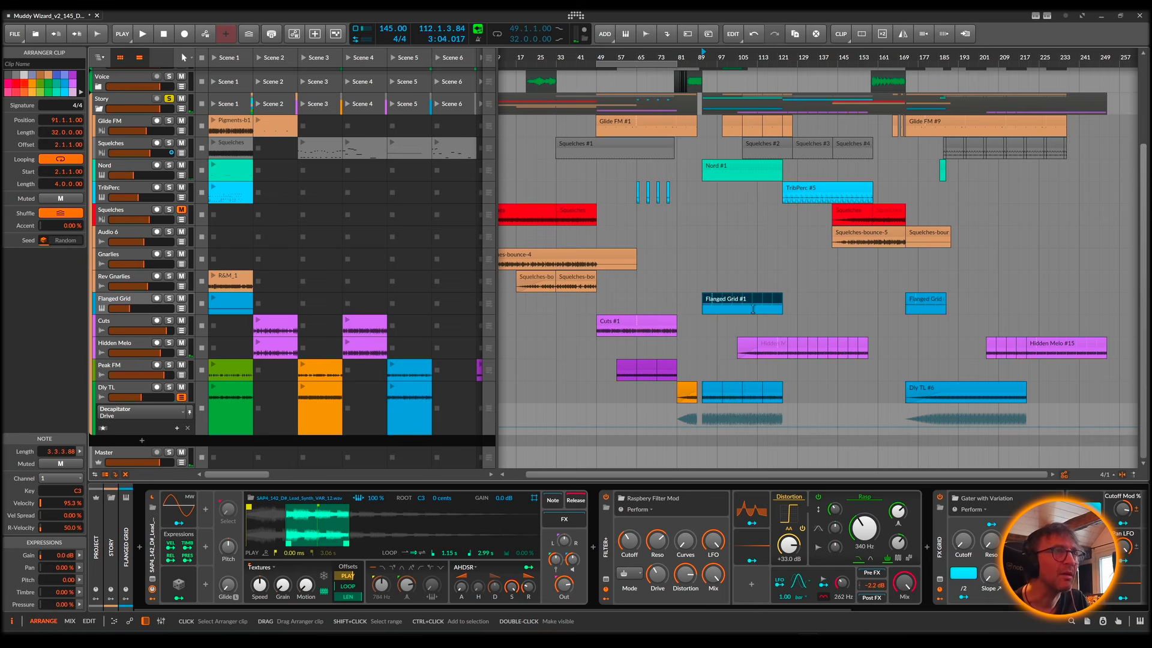
{"action": "left_click", "coordinate": [132, 299]}
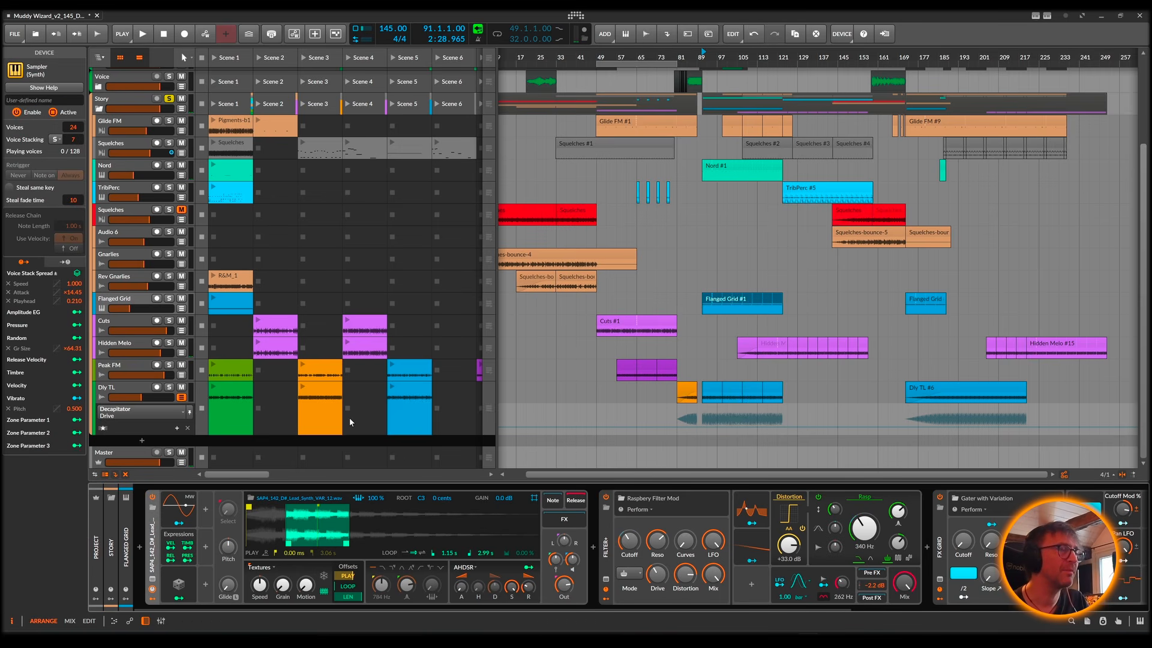
{"action": "left_click", "coordinate": [170, 299]}
{"action": "key", "text": "space"}
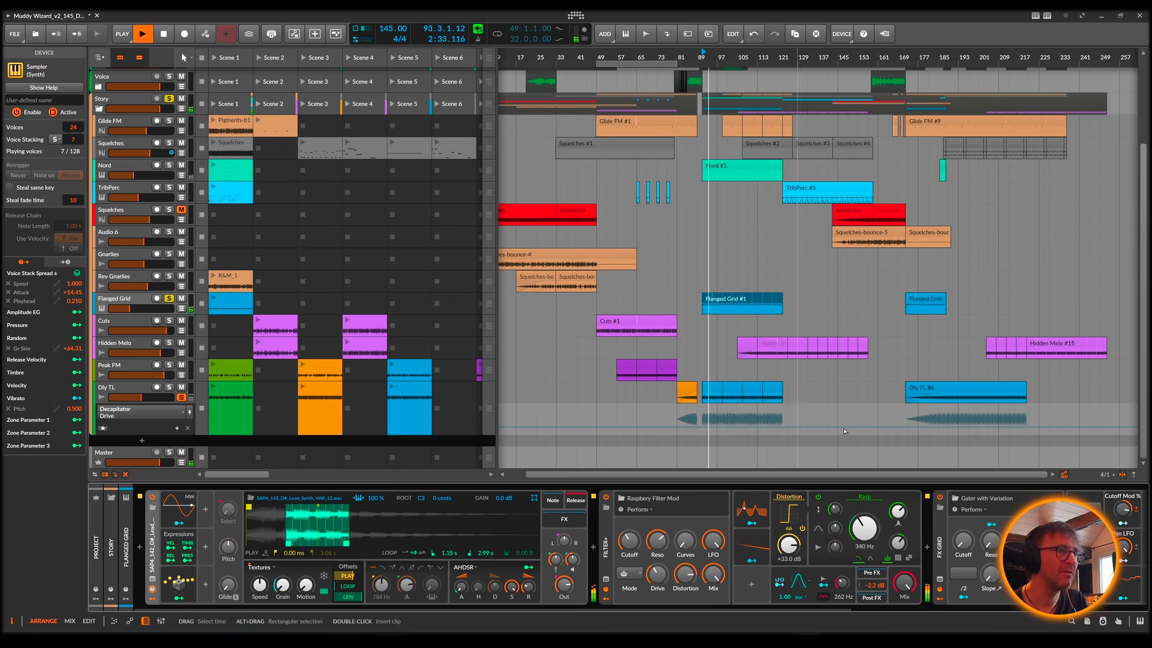
Step: Switch off the Flanged Grid track's FX Grid device and audition the sound from bar 91 without it
{"action": "left_click", "coordinate": [940, 498]}
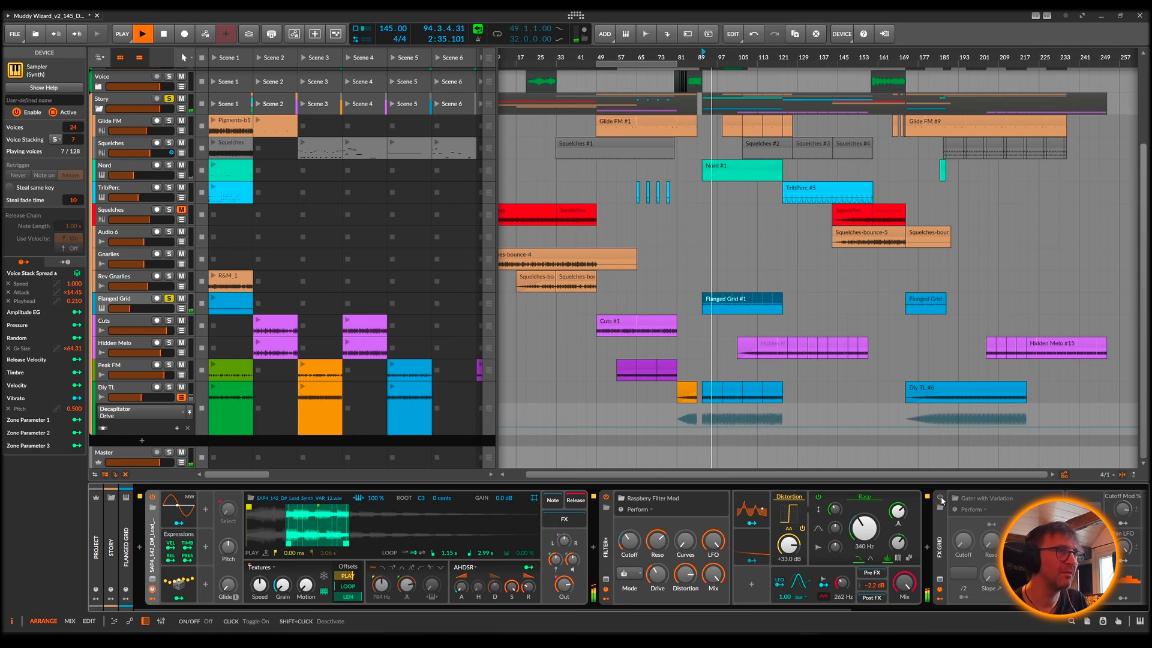
{"action": "key", "text": "space"}
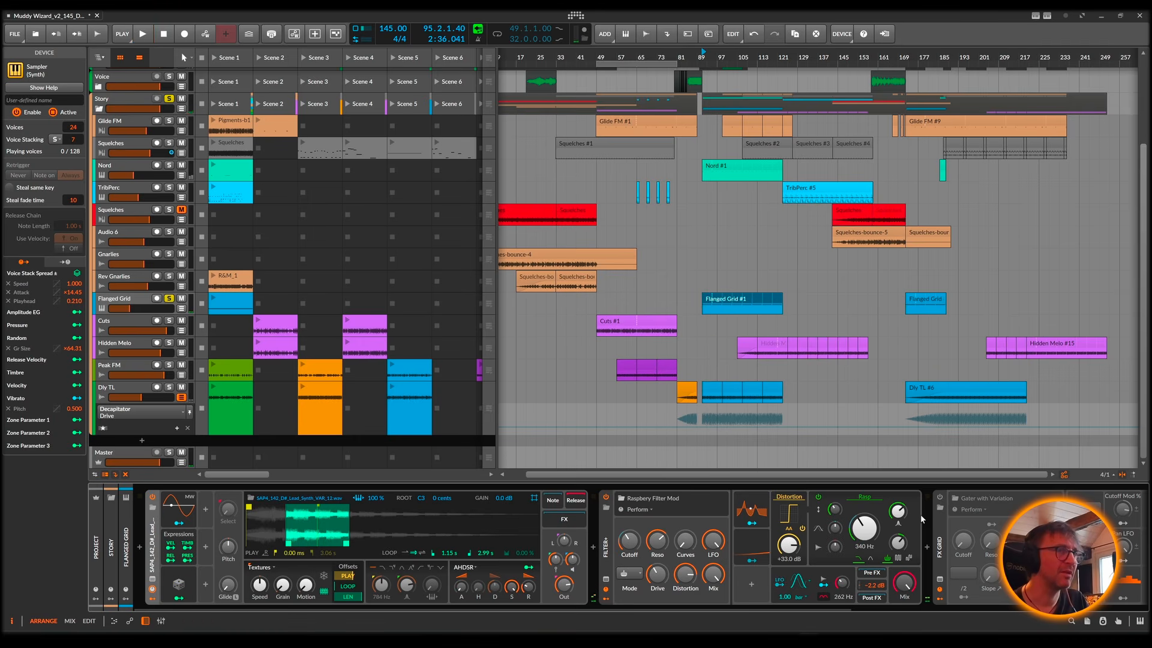
{"action": "key", "text": "space"}
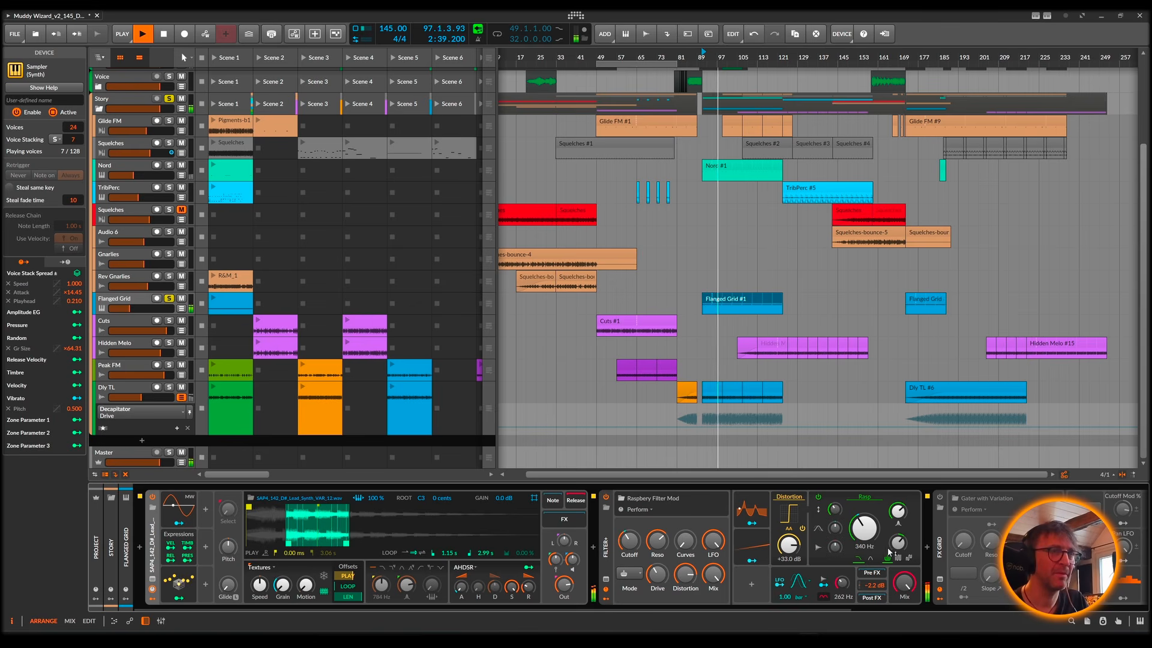
Step: Inspect the Flanged Grid track's Gater with Variation patch, switch its FX Grid device back on, and replay from bar 91
{"action": "scroll", "coordinate": [891, 550], "scroll_direction": "right", "scroll_amount": 5}
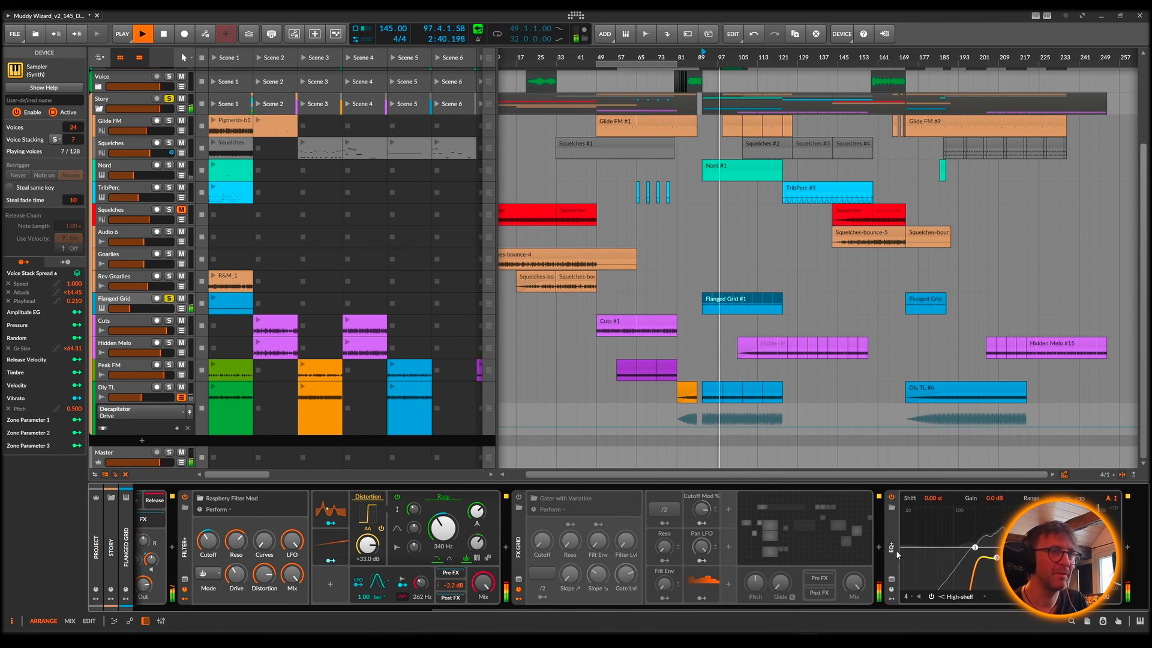
{"action": "left_click", "coordinate": [824, 534]}
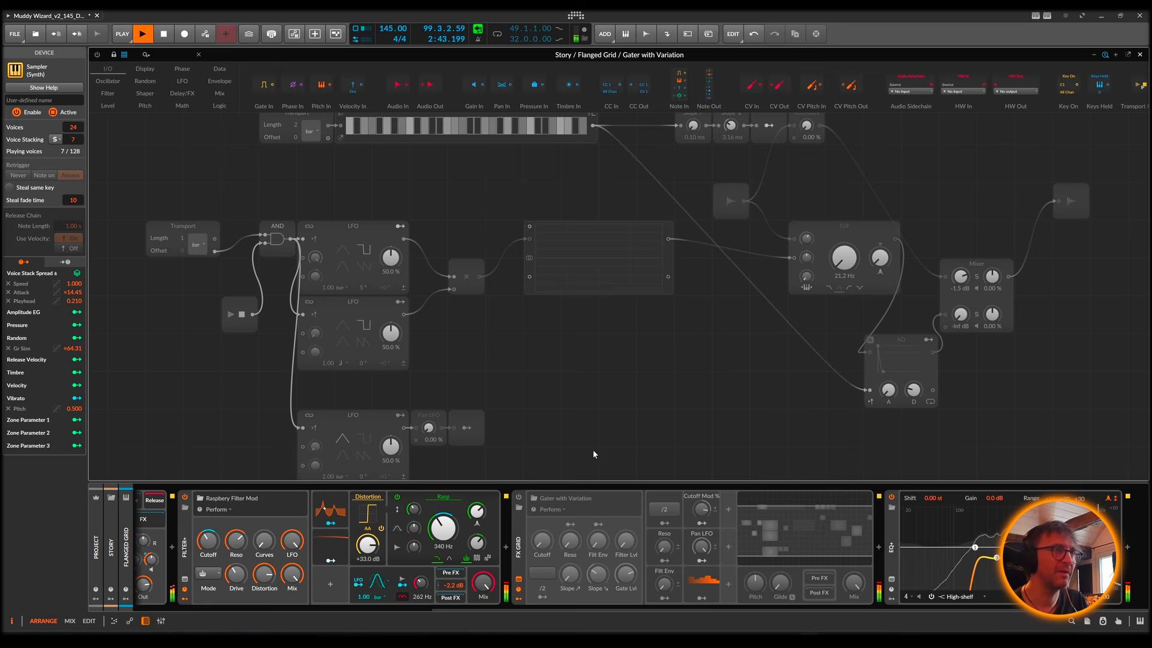
{"action": "key", "text": "space"}
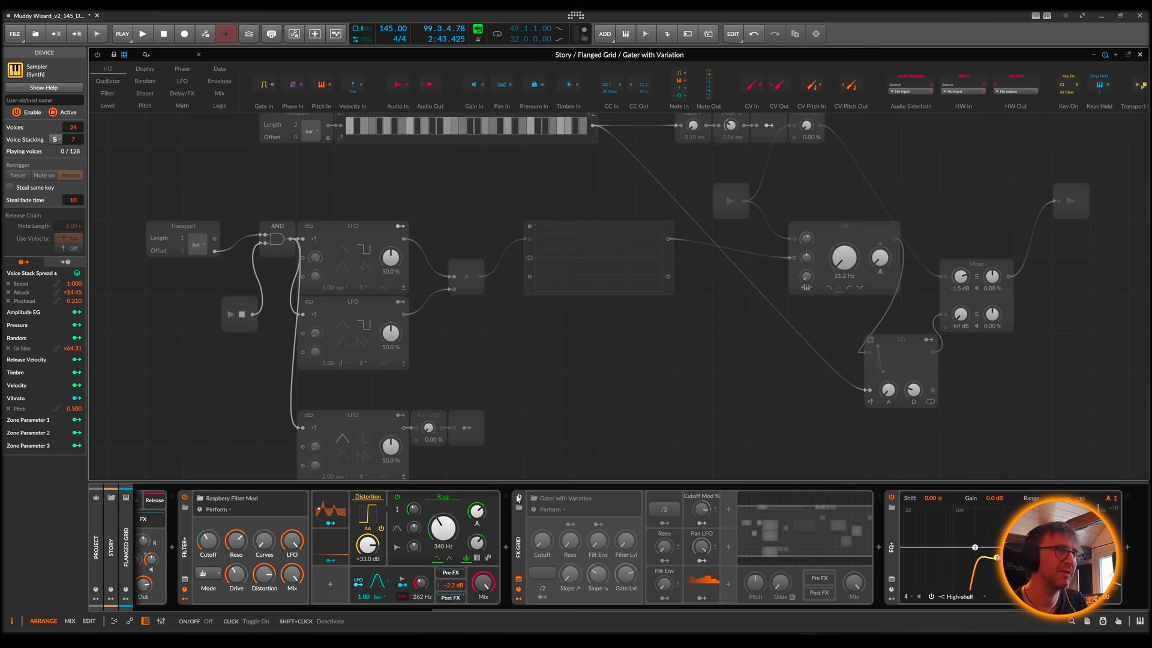
{"action": "key", "text": "space"}
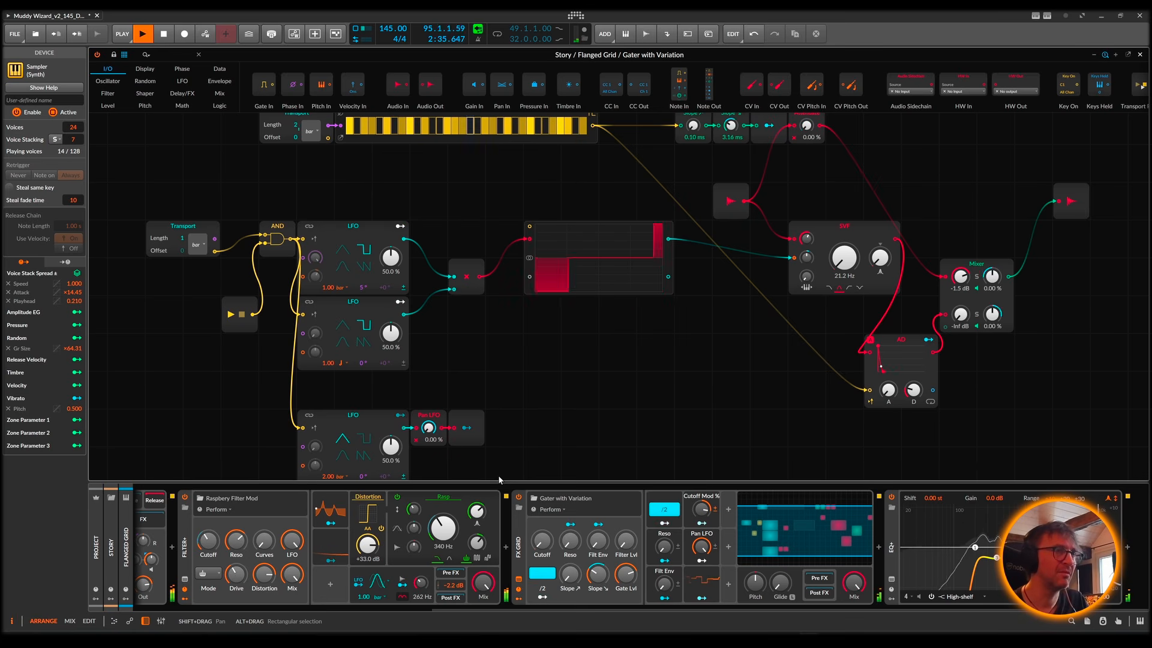
{"action": "left_click", "coordinate": [1140, 54]}
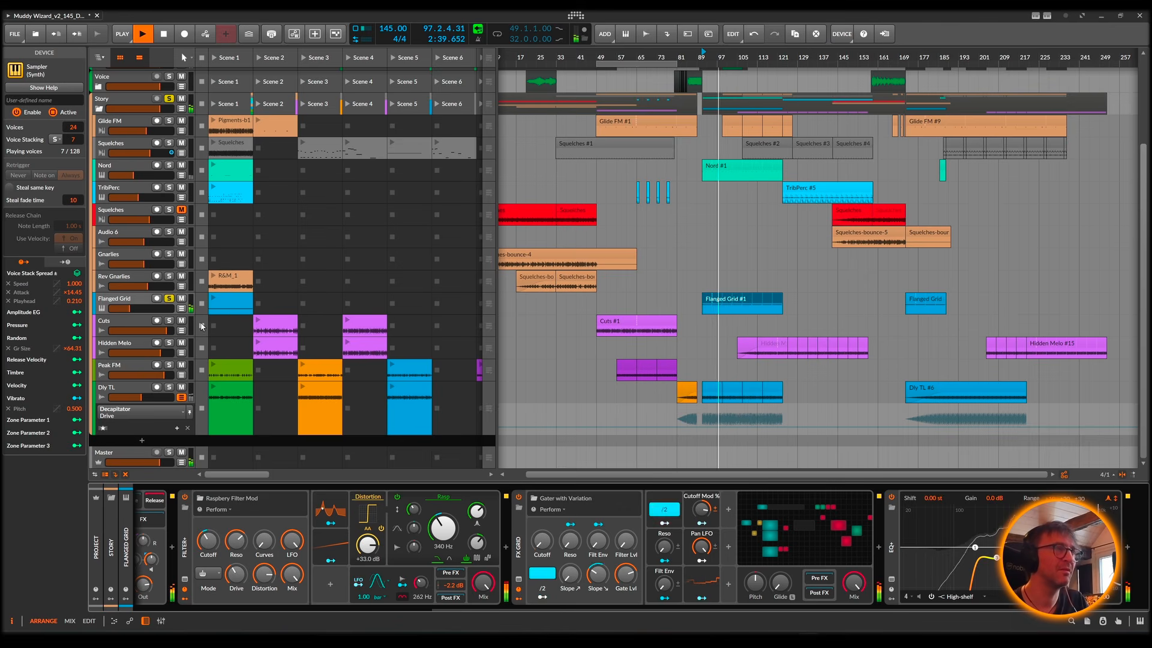
Step: Compare the Flanged Grid track soloed and within the mix during playback, ending with its solo switched off
{"action": "left_click", "coordinate": [171, 301]}
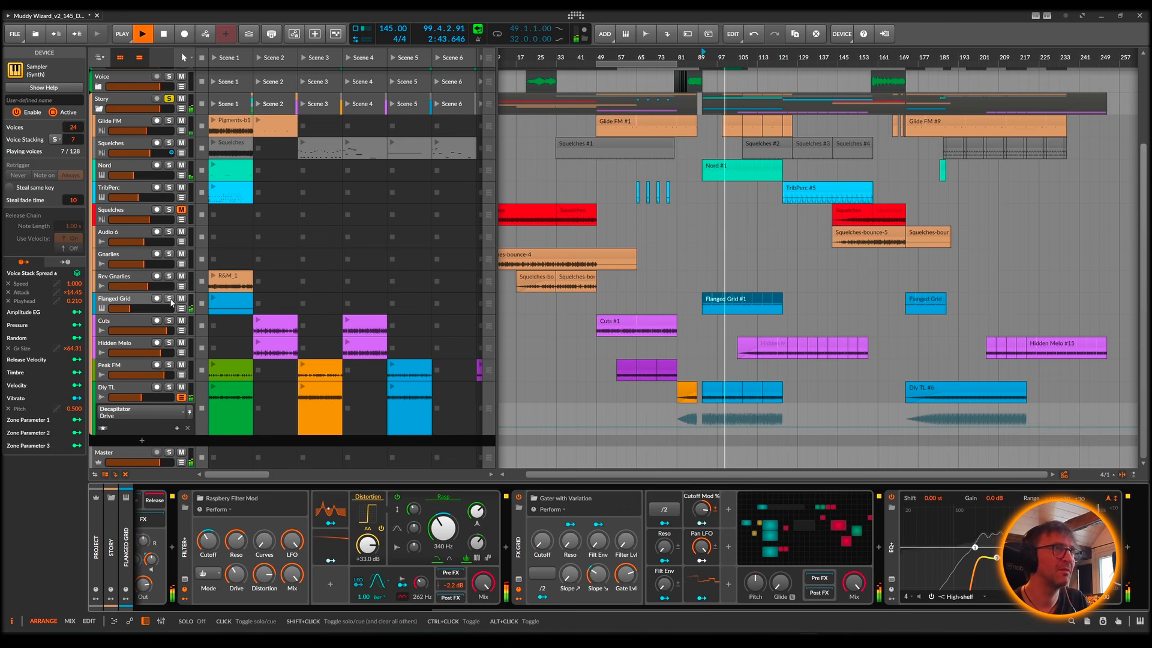
{"action": "left_click", "coordinate": [171, 302], "text": "shift"}
{"action": "left_click", "coordinate": [171, 301], "text": "shift"}
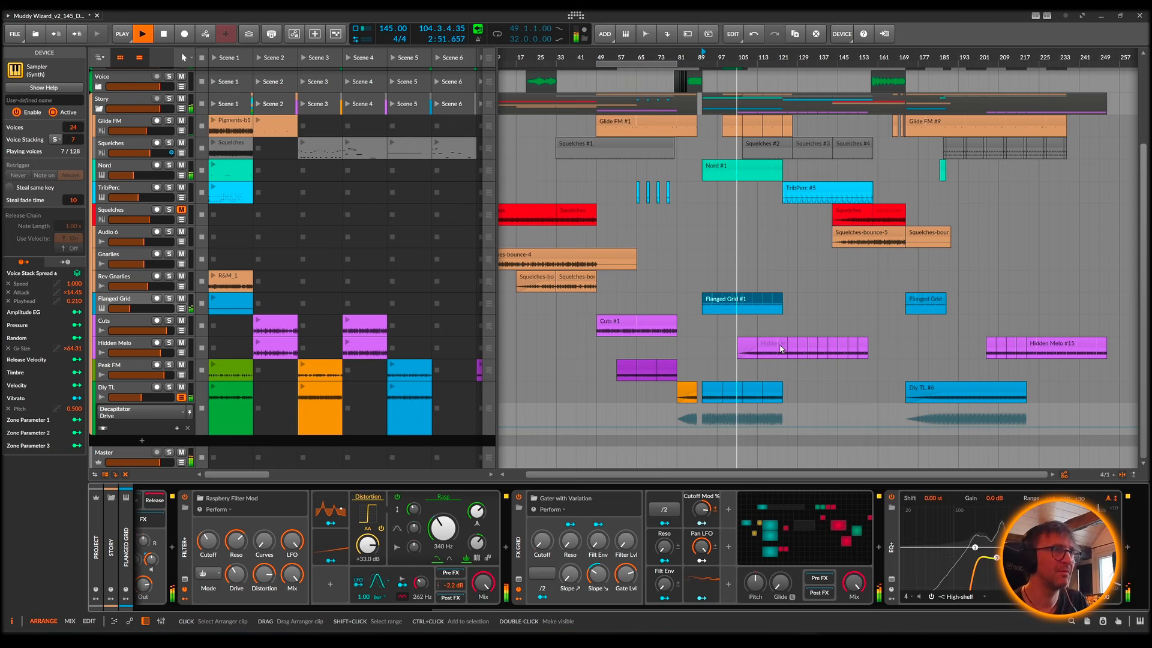
Step: Briefly show the Flanged Grid track's FX Grid On/Off automation lane, and hide the lane again
{"action": "left_click", "coordinate": [182, 308]}
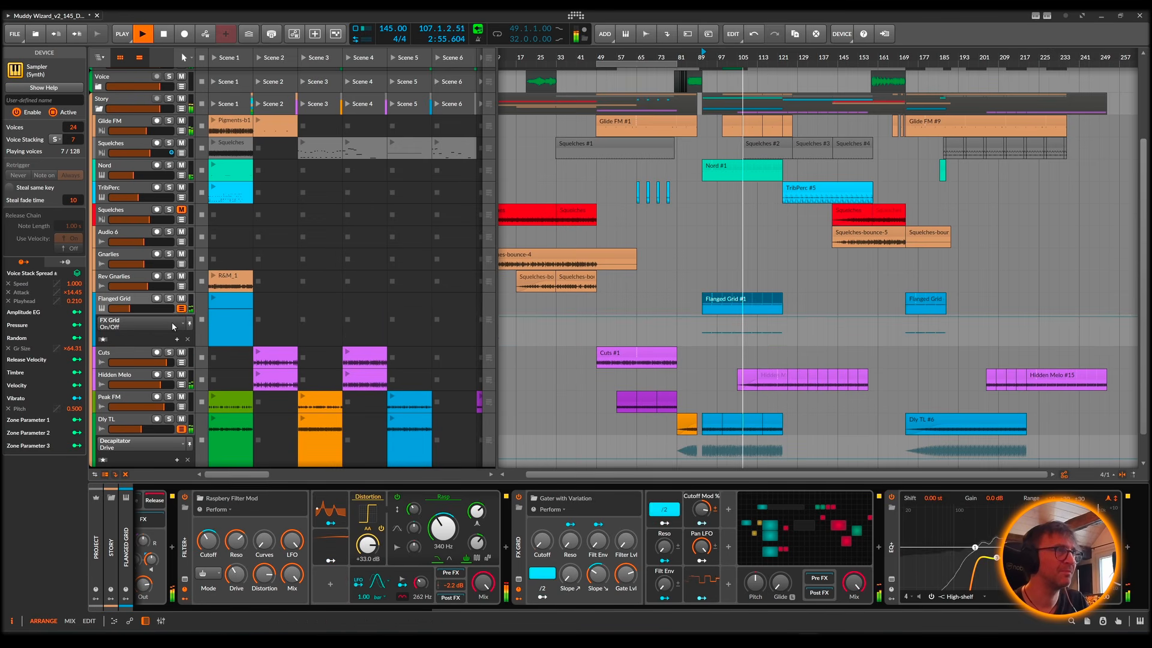
{"action": "left_click", "coordinate": [174, 327]}
{"action": "left_click", "coordinate": [173, 326]}
{"action": "left_click", "coordinate": [182, 308]}
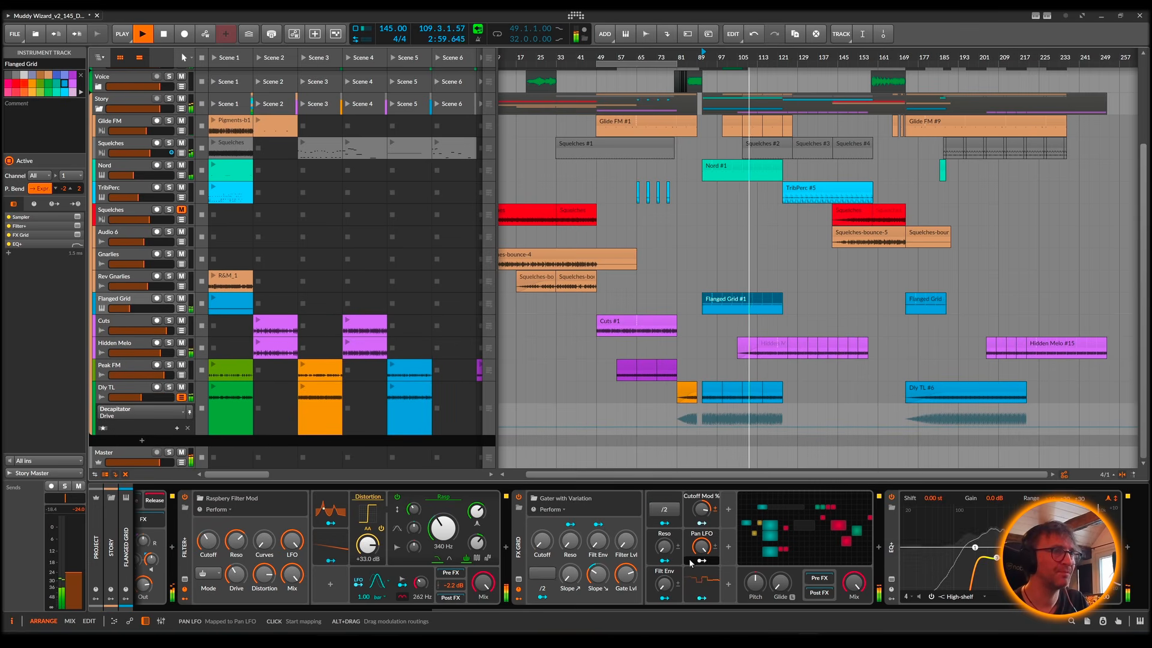
Step: Look over the Flanged Grid track's whole device chain and replay the arrangement from bar 91
{"action": "scroll", "coordinate": [924, 565], "scroll_direction": "left", "scroll_amount": 5}
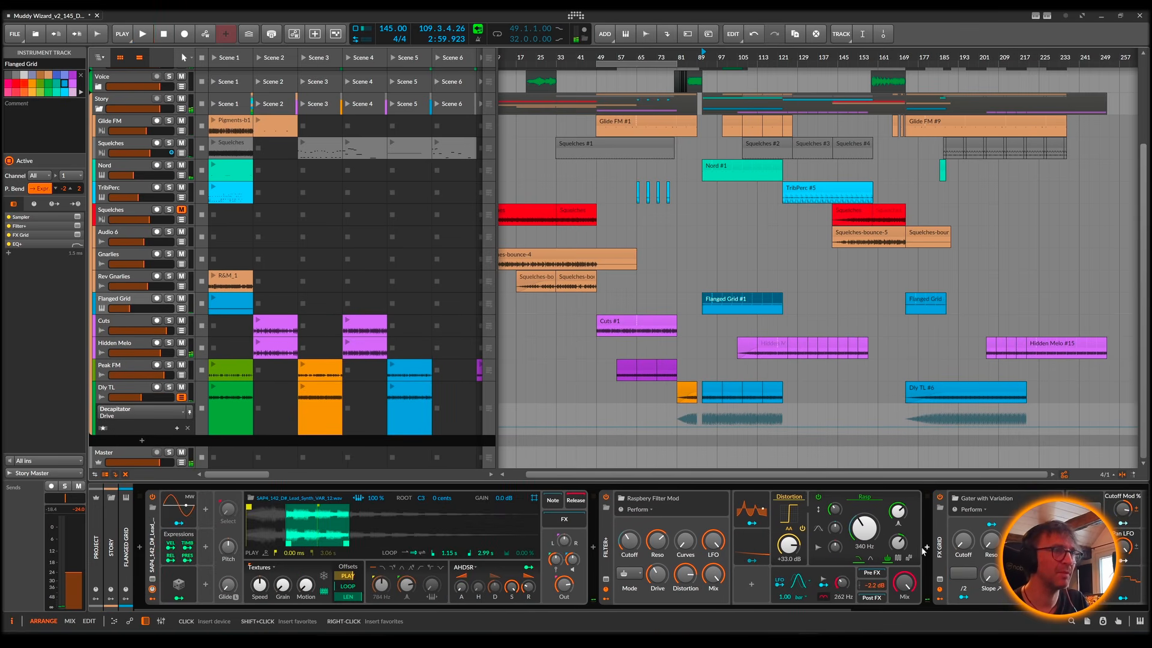
{"action": "scroll", "coordinate": [631, 532], "scroll_direction": "right", "scroll_amount": 3}
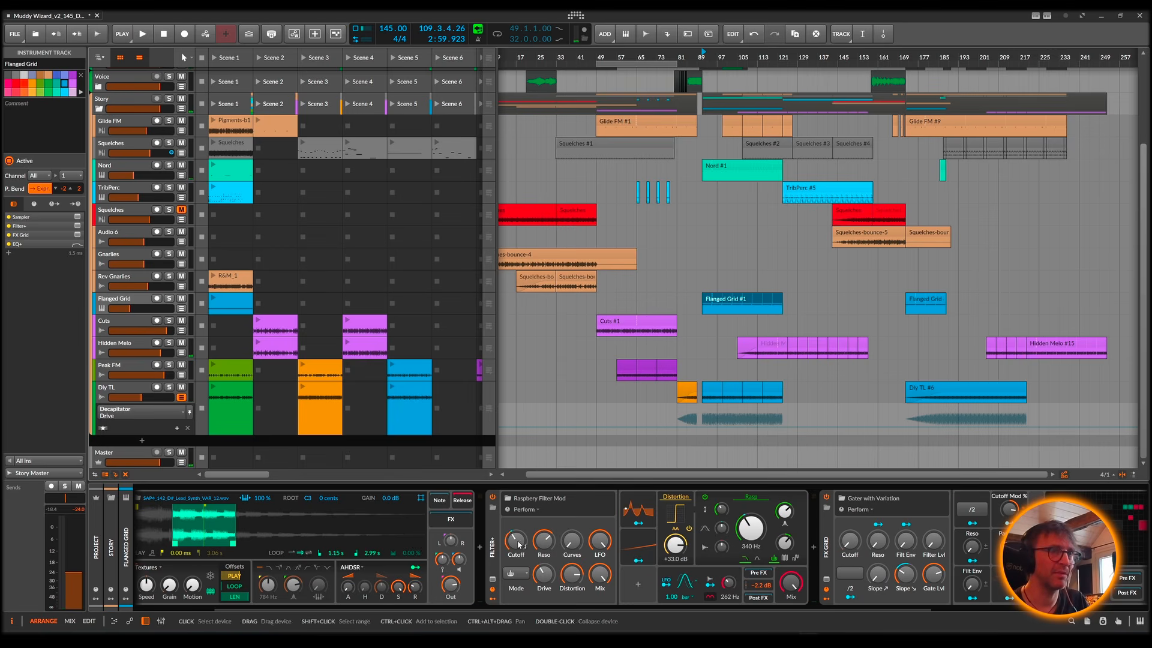
{"action": "scroll", "coordinate": [614, 538], "scroll_direction": "right", "scroll_amount": 8}
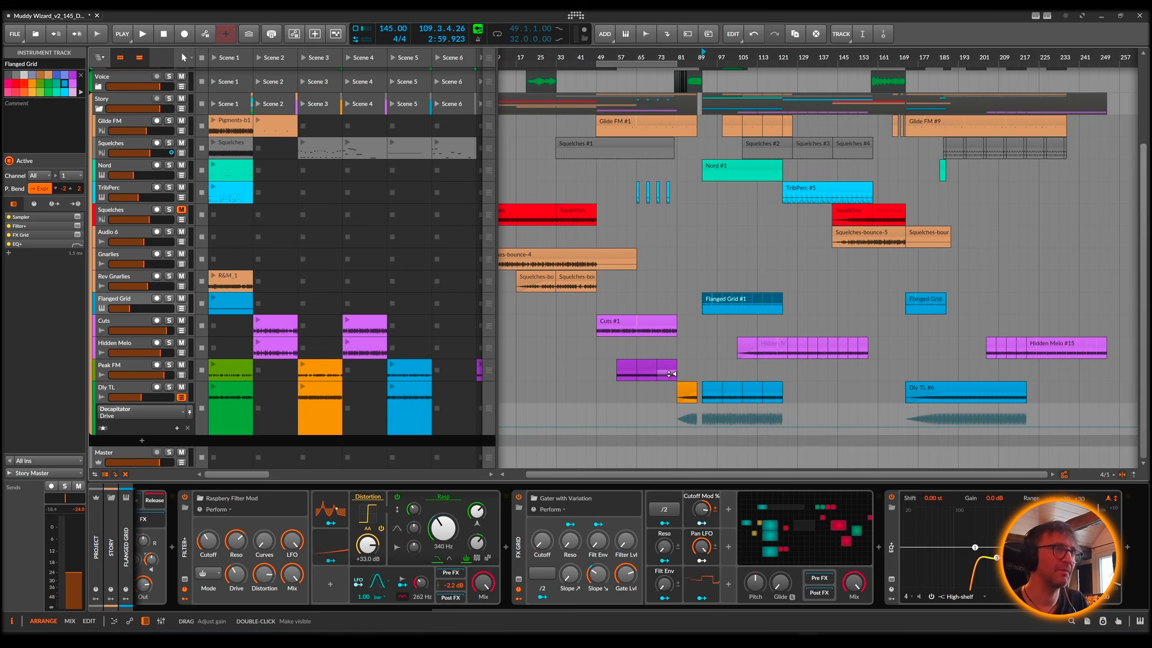
{"action": "key", "text": "space"}
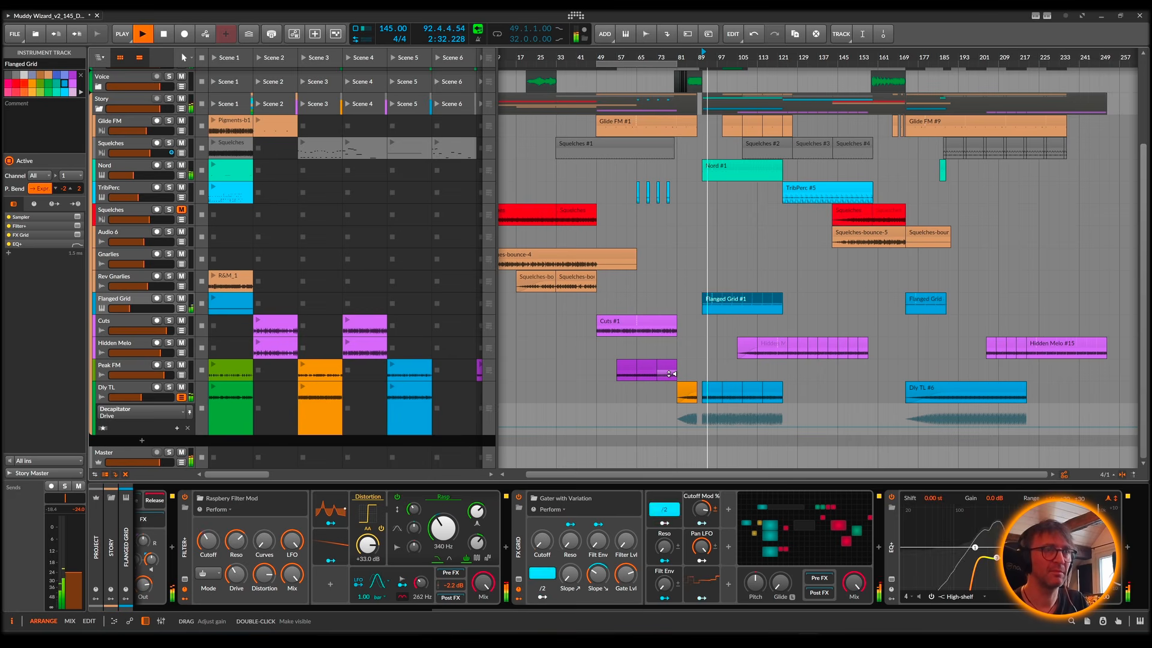
{"action": "key", "text": "space"}
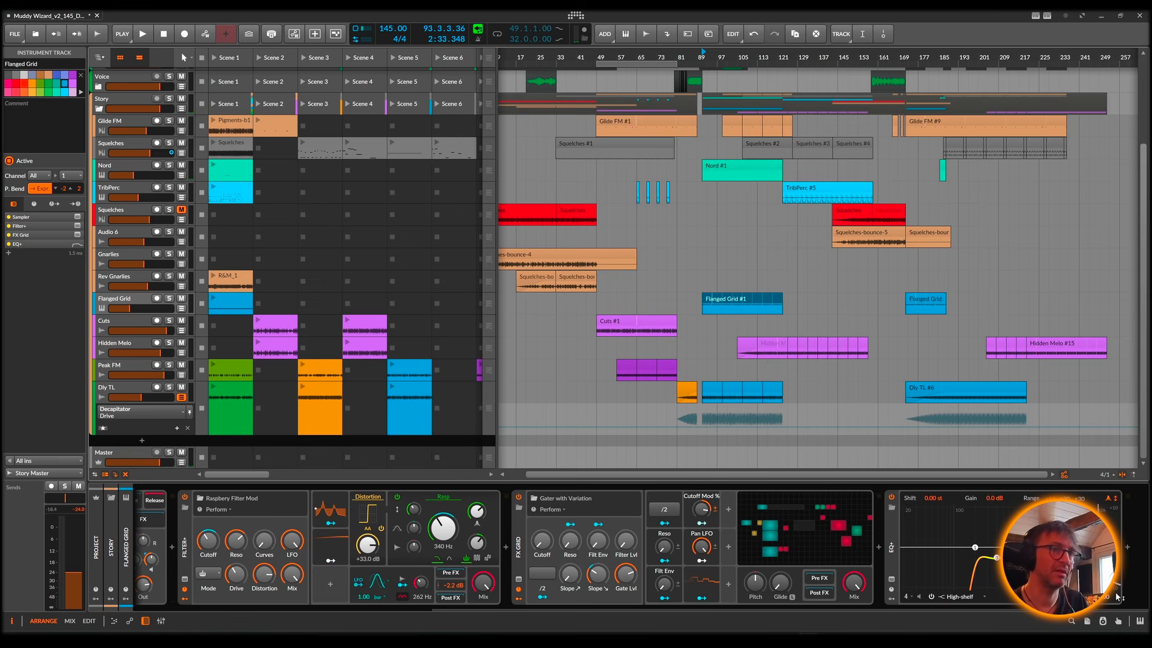
{"action": "key", "text": "space"}
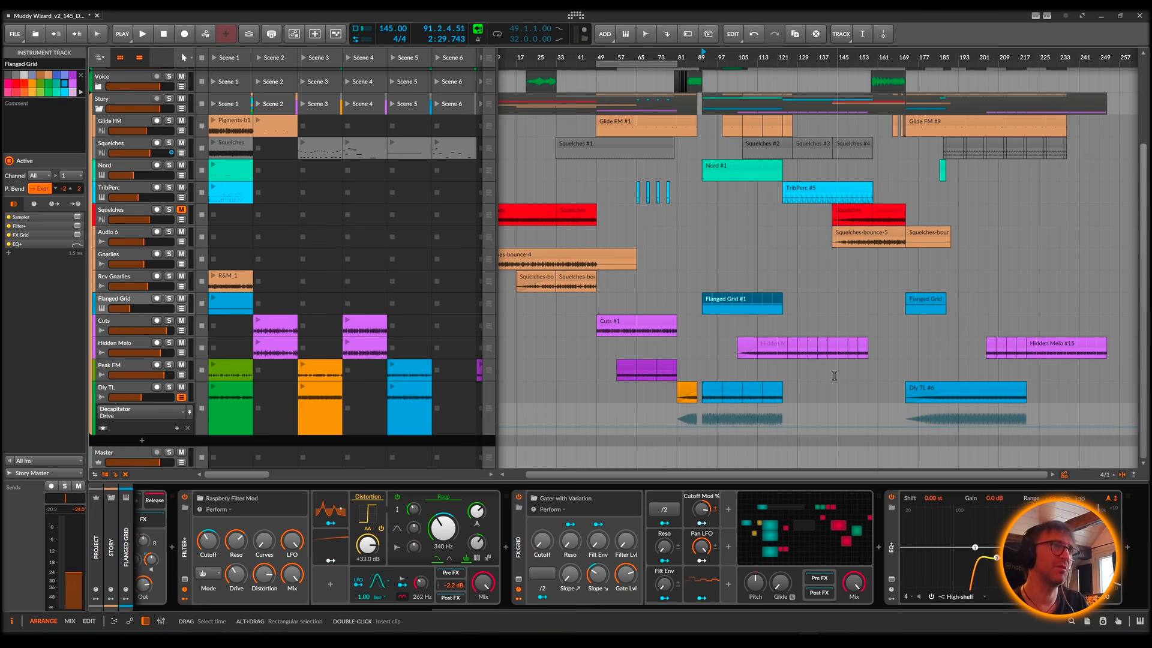
{"action": "key", "text": "space"}
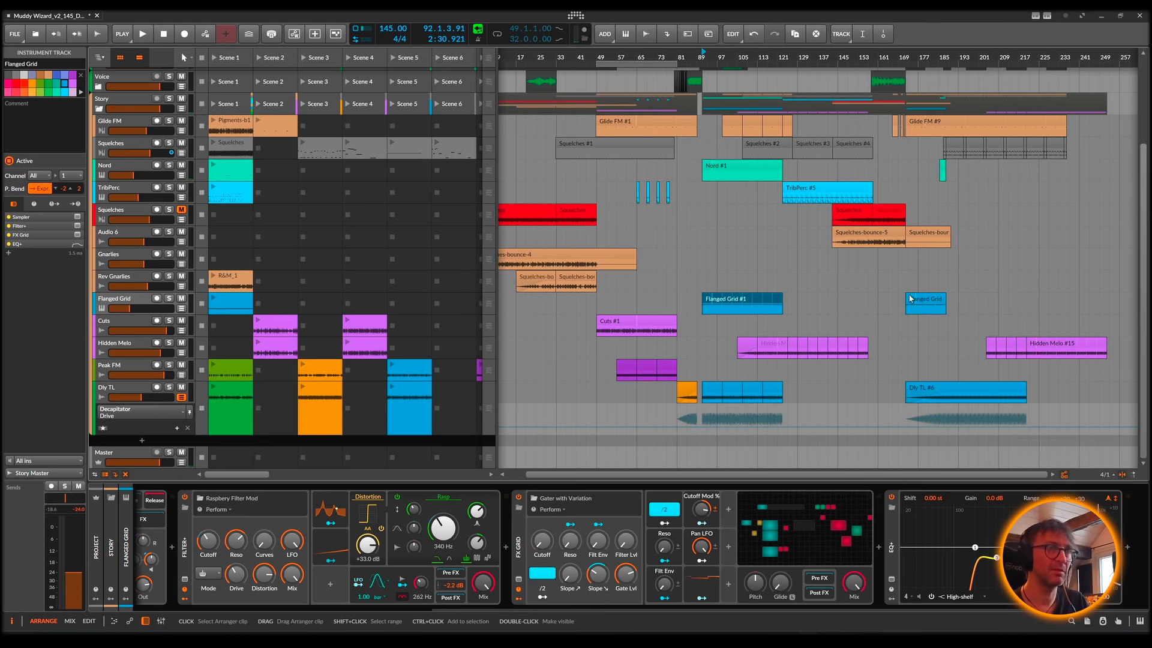
Step: Select the Hidden Melo clip at bar 125, solo the Hidden Melo track and audition it while showing its devices
{"action": "left_click", "coordinate": [792, 346]}
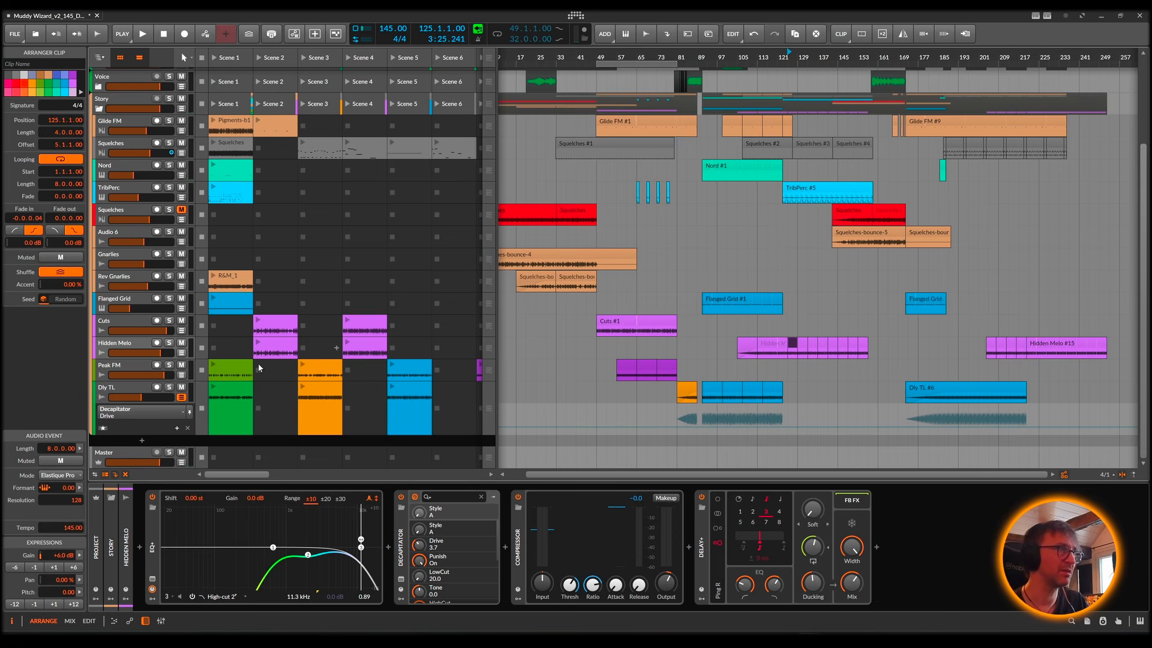
{"action": "left_click", "coordinate": [169, 342]}
{"action": "key", "text": "space"}
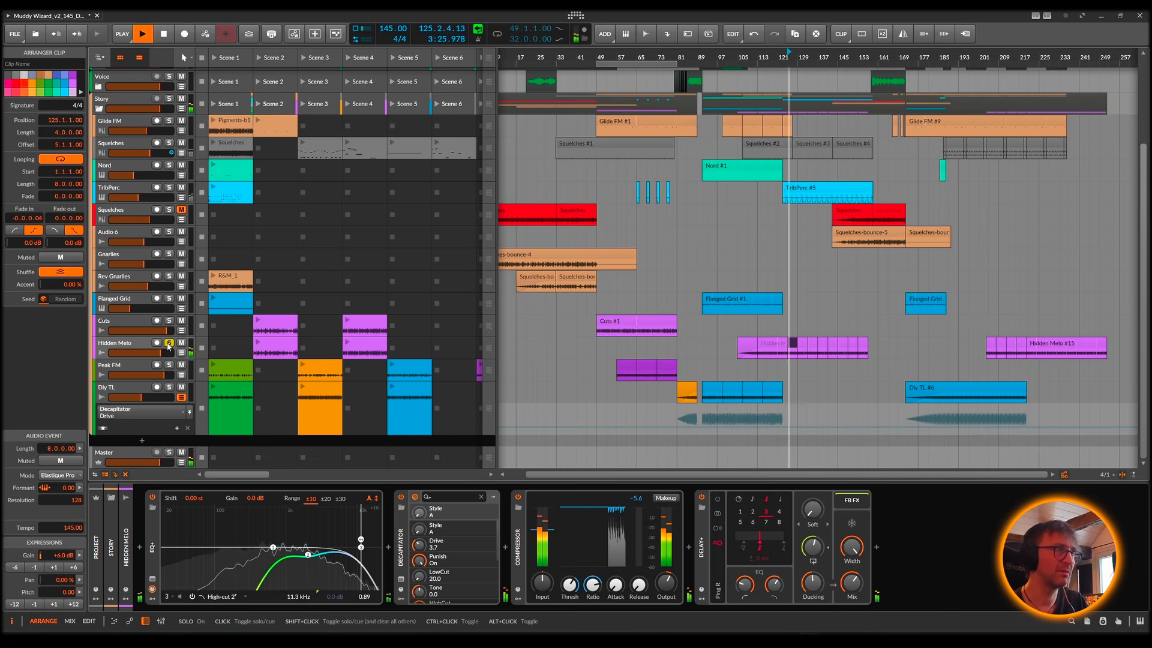
{"action": "left_click", "coordinate": [124, 346]}
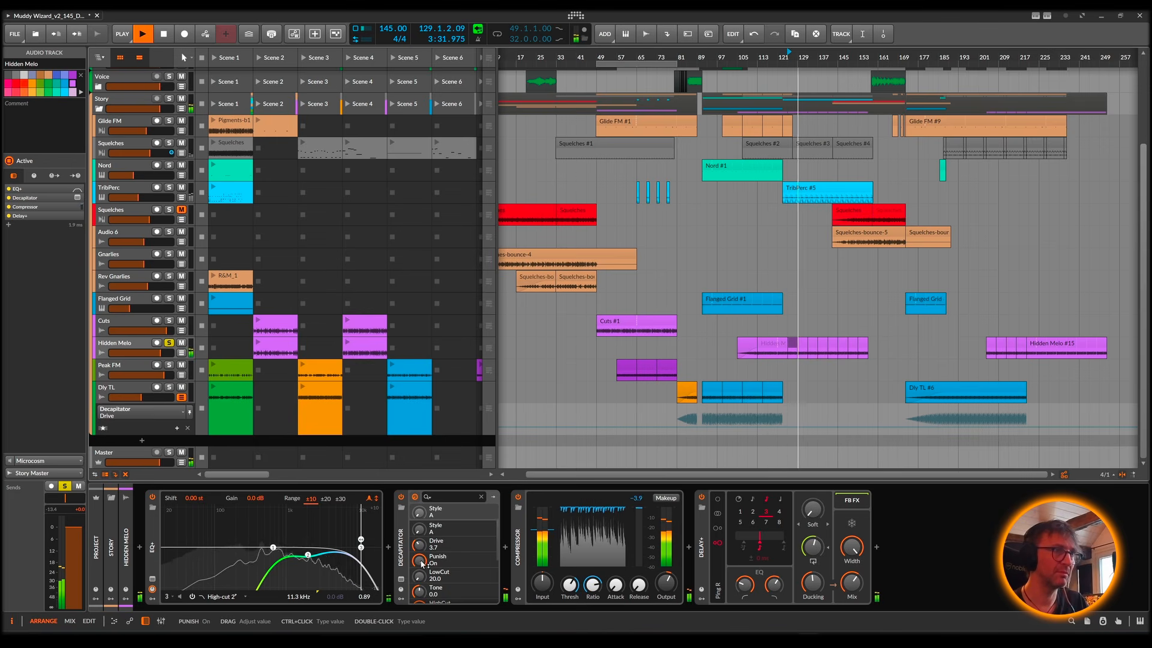
{"action": "key", "text": "space"}
{"action": "key", "text": "space"}
{"action": "key", "text": "space"}
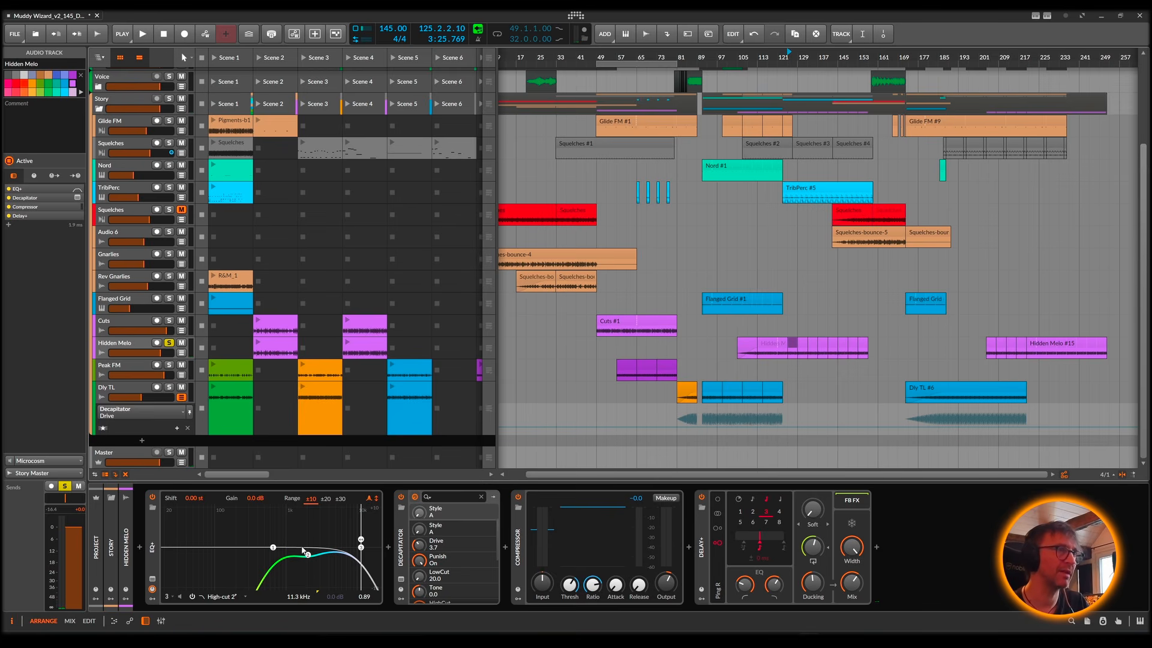
Step: Open the Hidden Melo track's Decapitator and compare Punish on and off during playback from bar 125, leaving Punish off
{"action": "left_click", "coordinate": [402, 579]}
{"action": "key", "text": "space"}
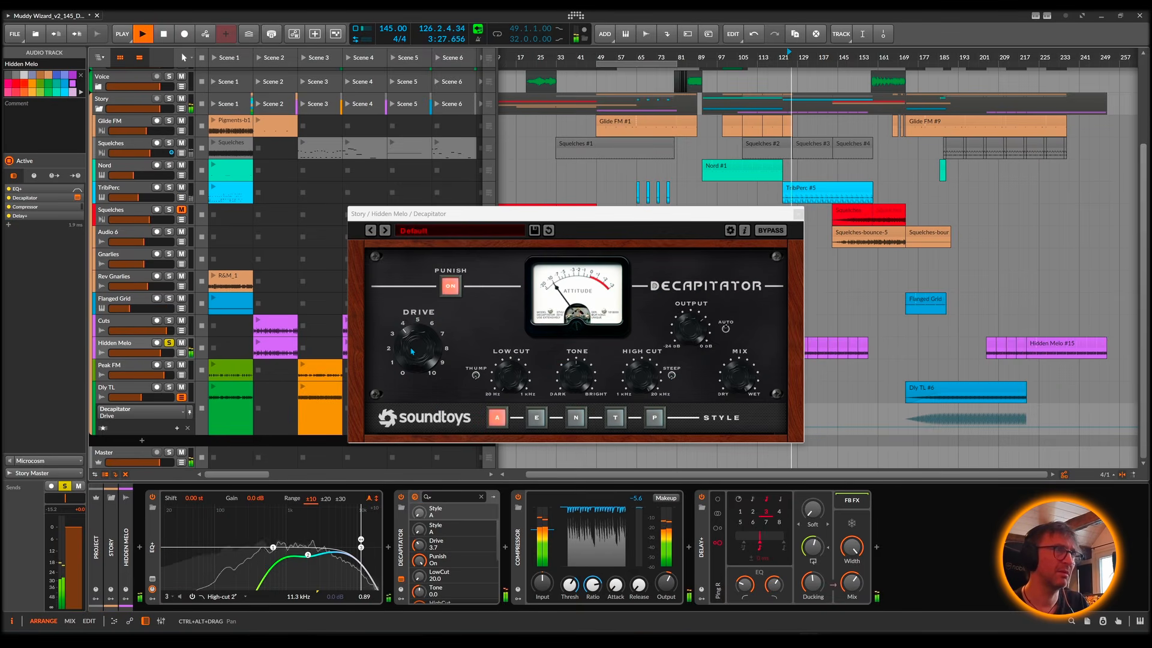
{"action": "left_click", "coordinate": [451, 288]}
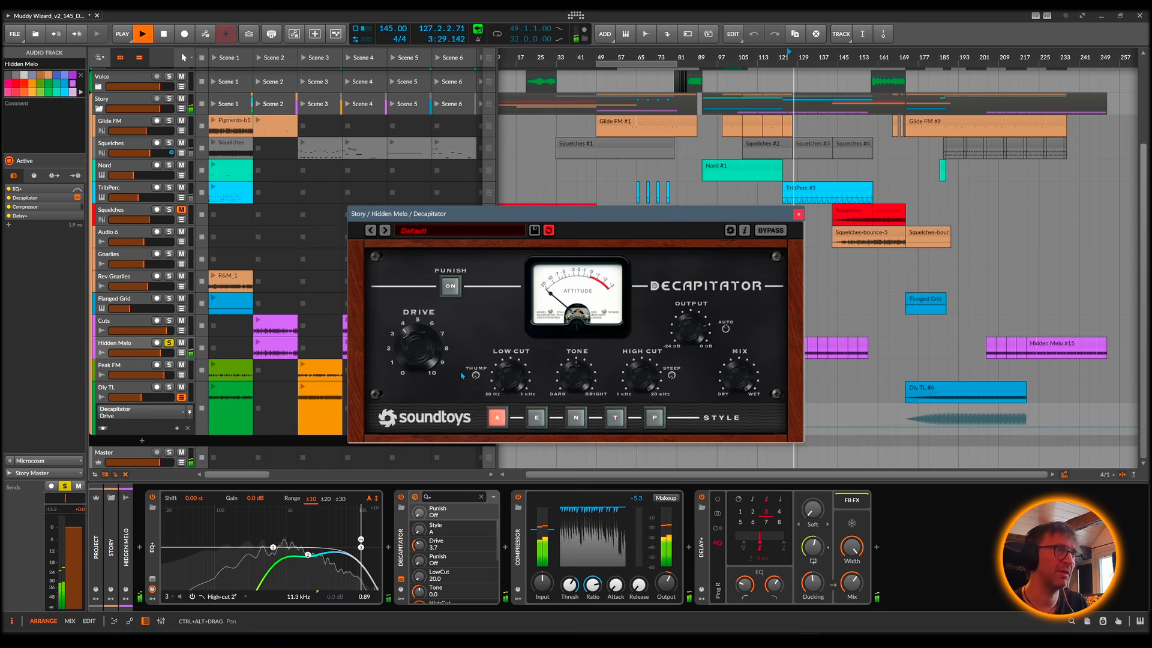
{"action": "left_click", "coordinate": [448, 287]}
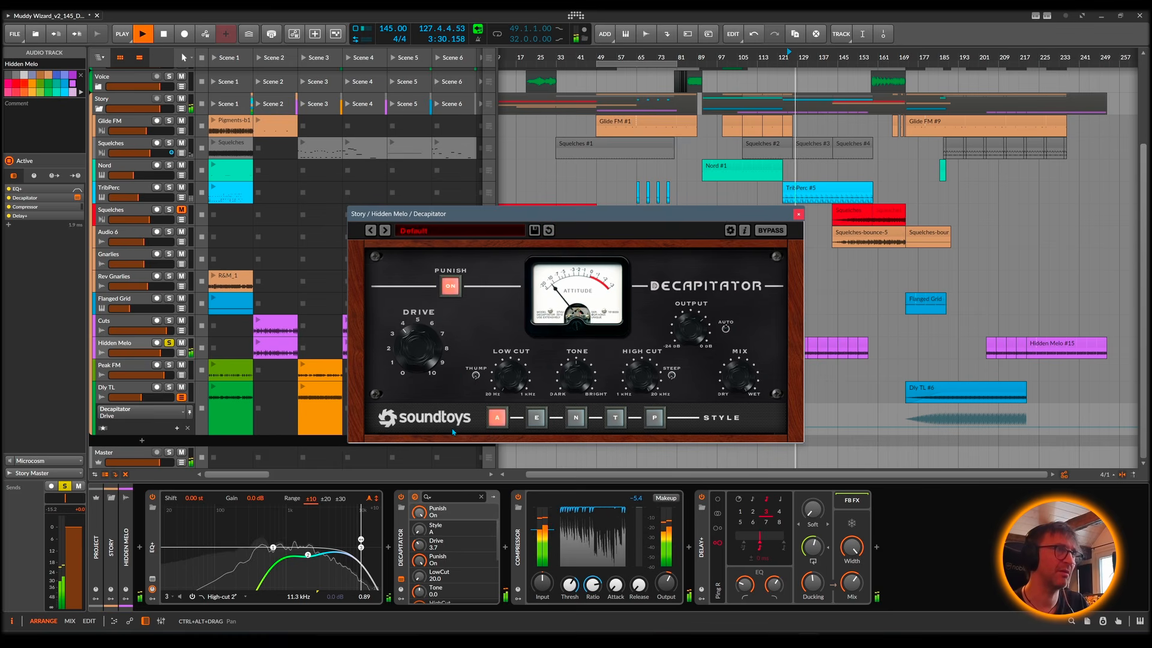
{"action": "left_click", "coordinate": [451, 288]}
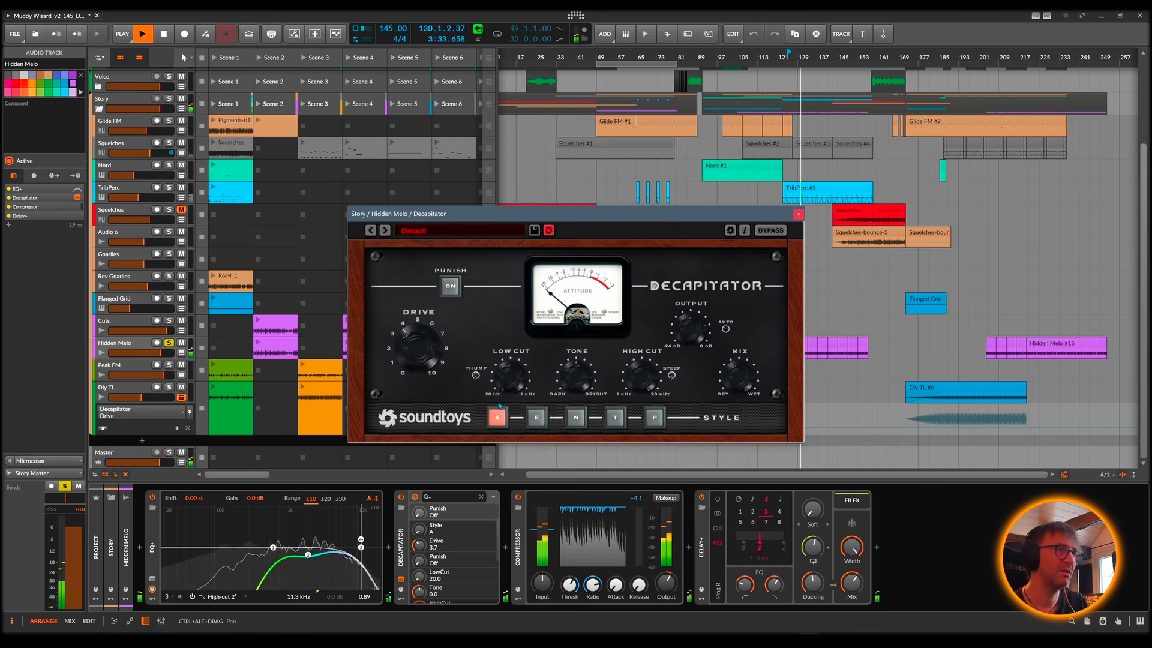
{"action": "key", "text": "space"}
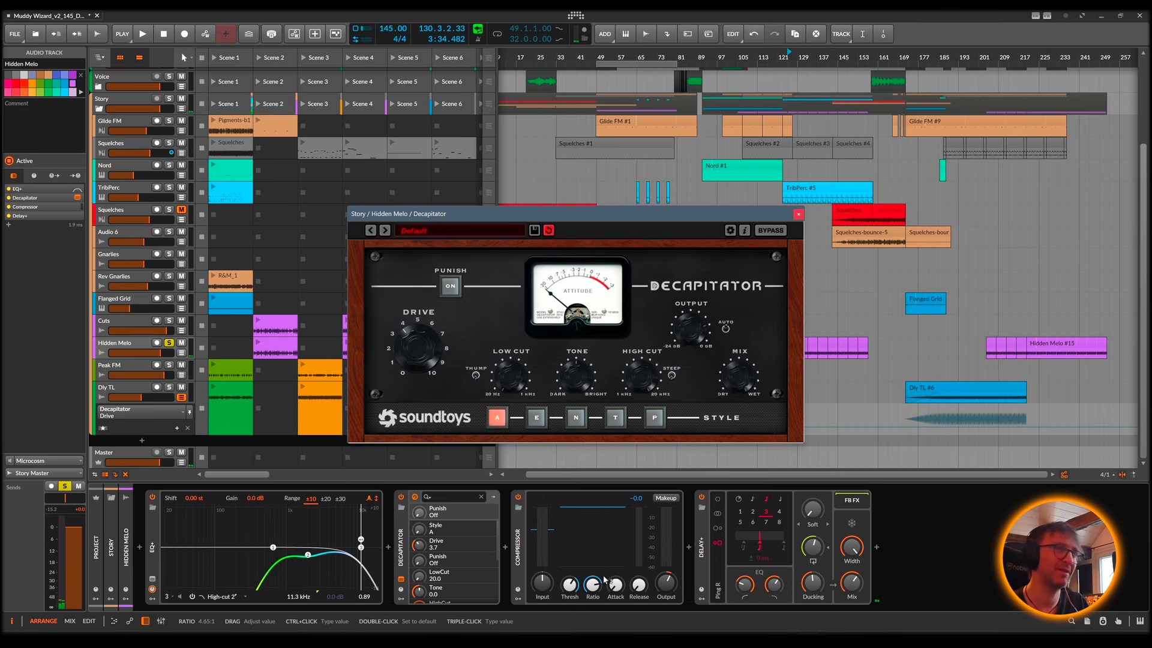
{"action": "key", "text": "space"}
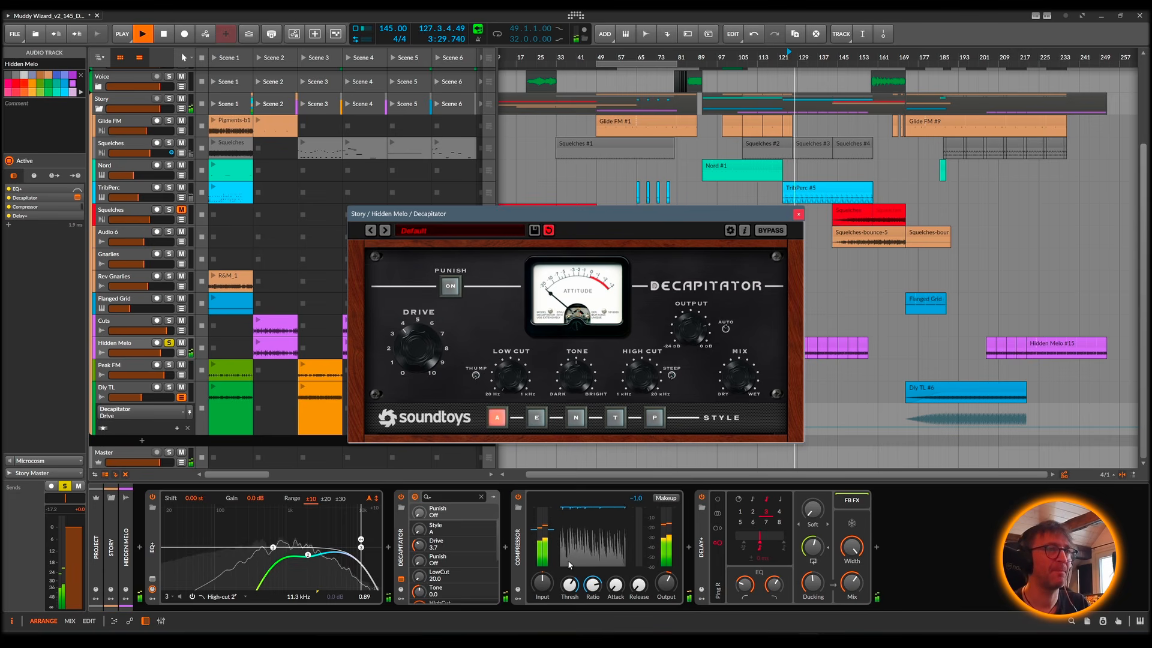
{"action": "key", "text": "space"}
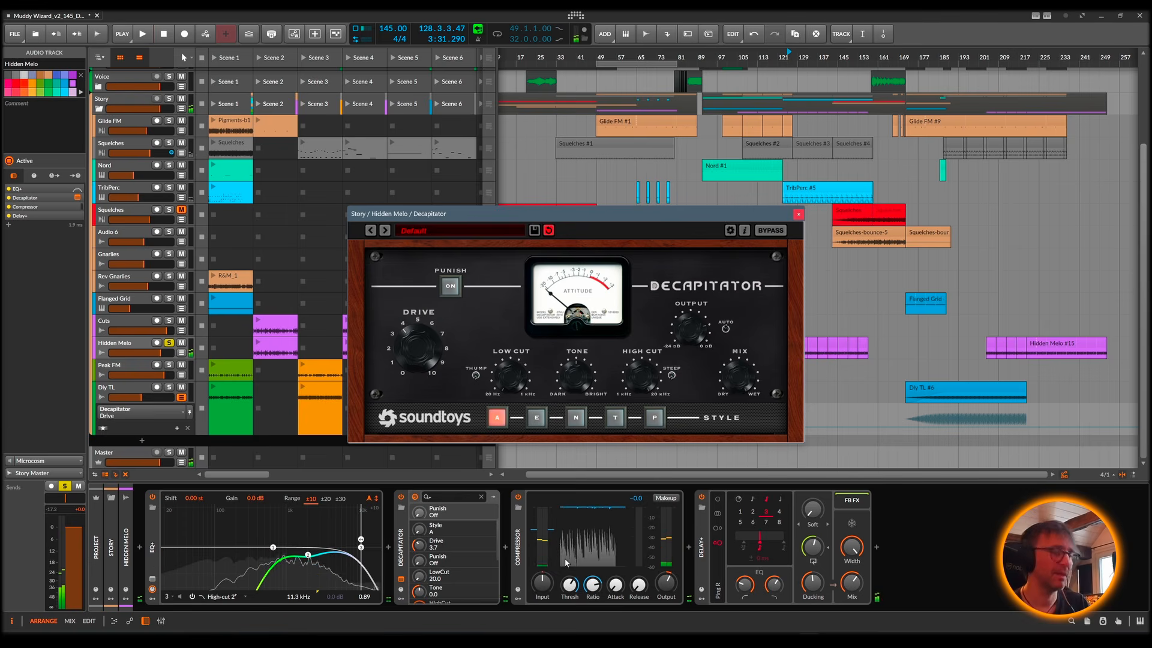
Step: Set the play start to bar 153 and play in the mixer view with the Decapitator window moved aside
{"action": "left_click", "coordinate": [876, 422]}
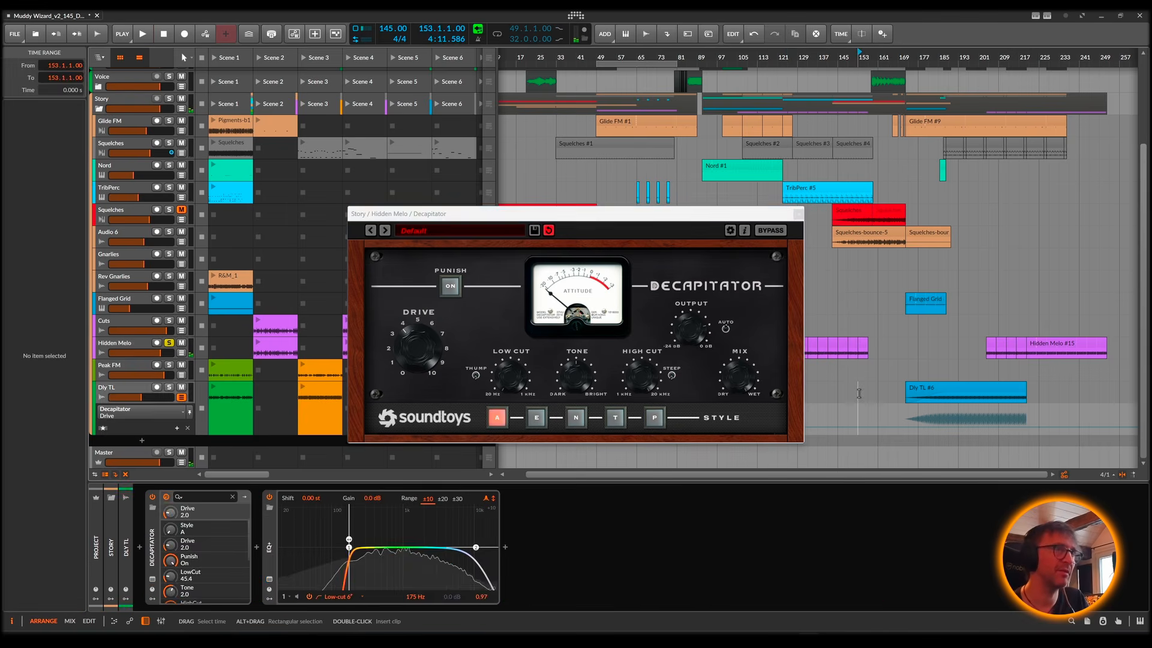
{"action": "key", "text": "alt+2"}
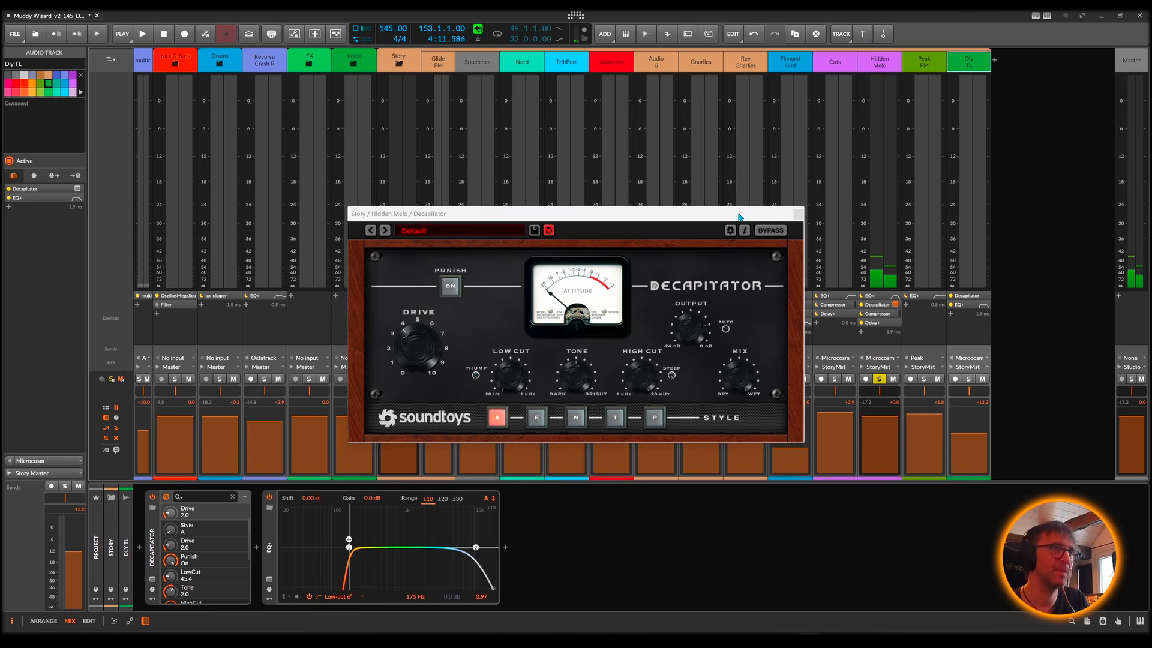
{"action": "left_click_drag", "start_coordinate": [739, 217], "coordinate": [909, 344]}
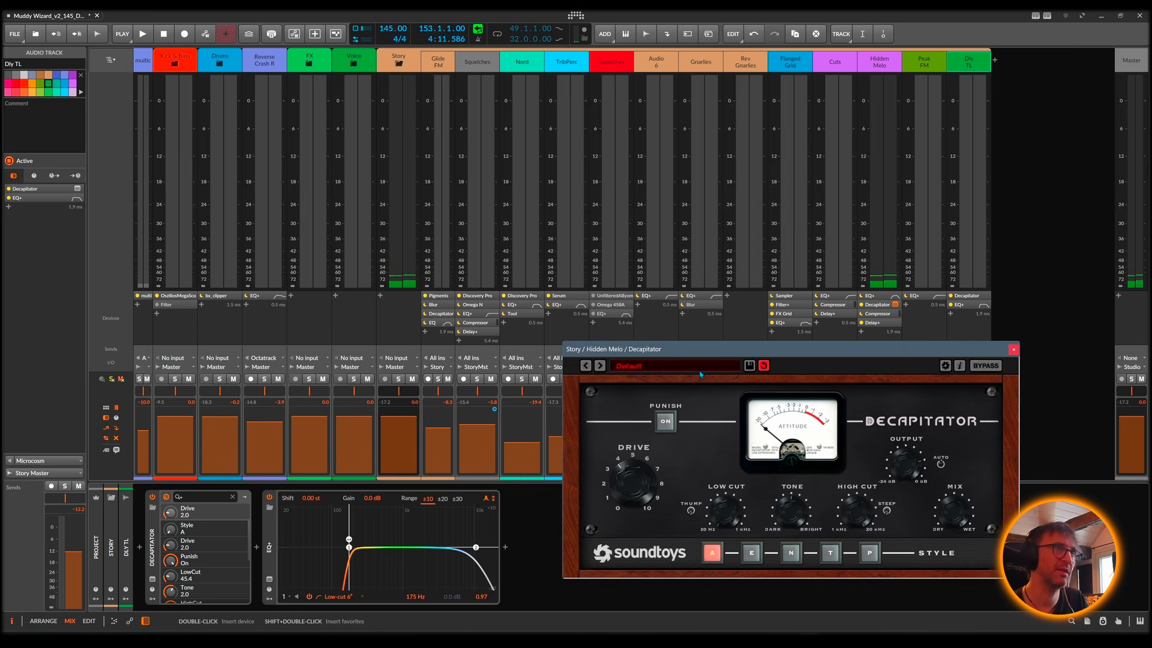
{"action": "key", "text": "space"}
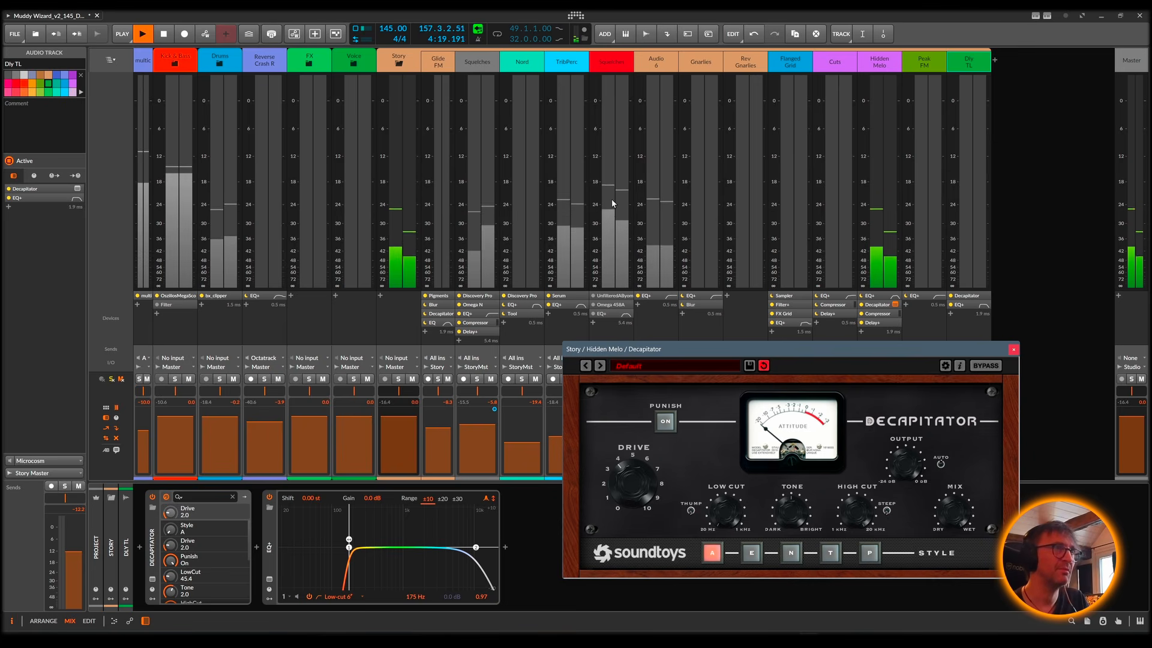
Step: Close the Decapitator window, return to the arrangement view, and unsolo the Hidden Melo track before stopping playback
{"action": "left_click", "coordinate": [1013, 349]}
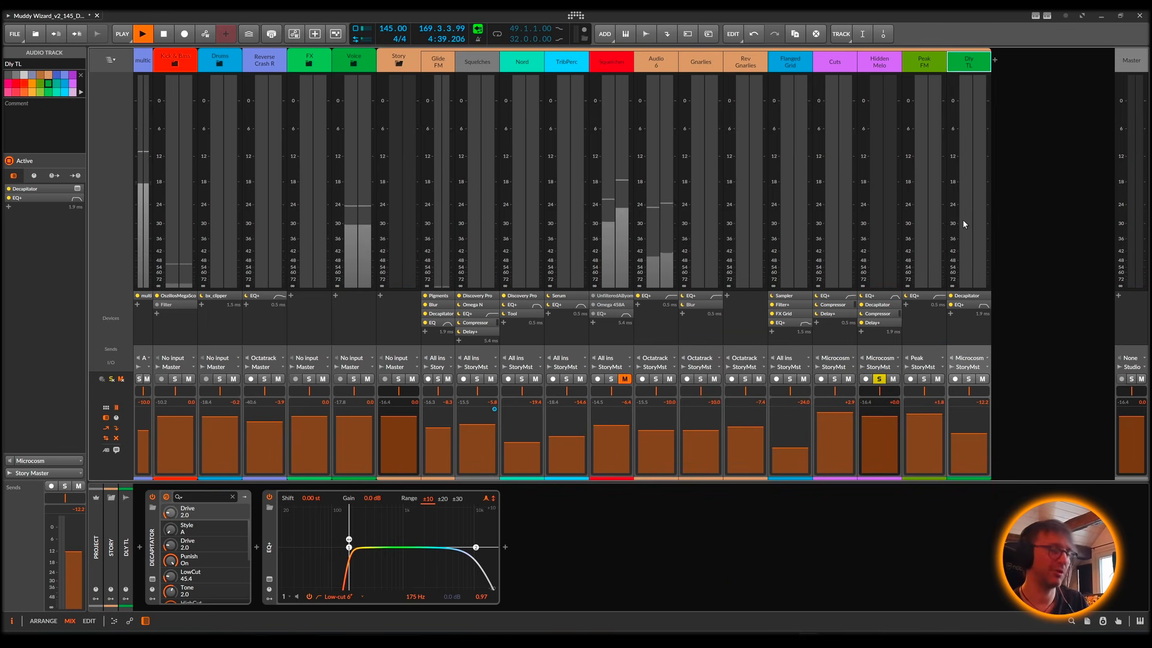
{"action": "key", "text": "alt+1"}
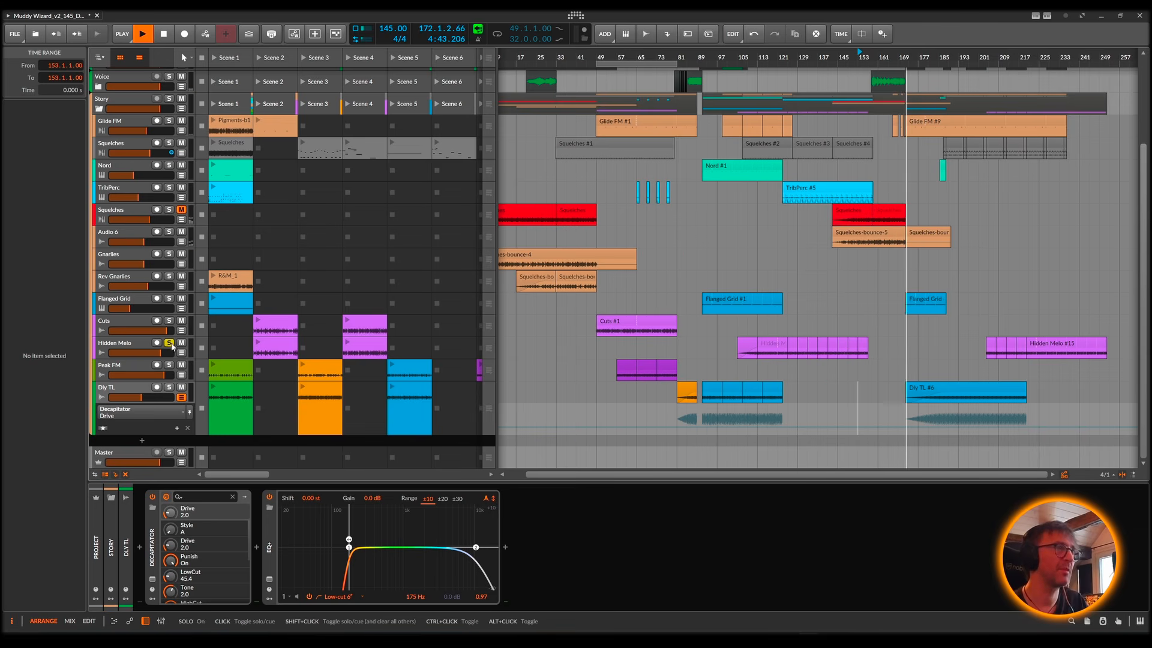
{"action": "key", "text": "space"}
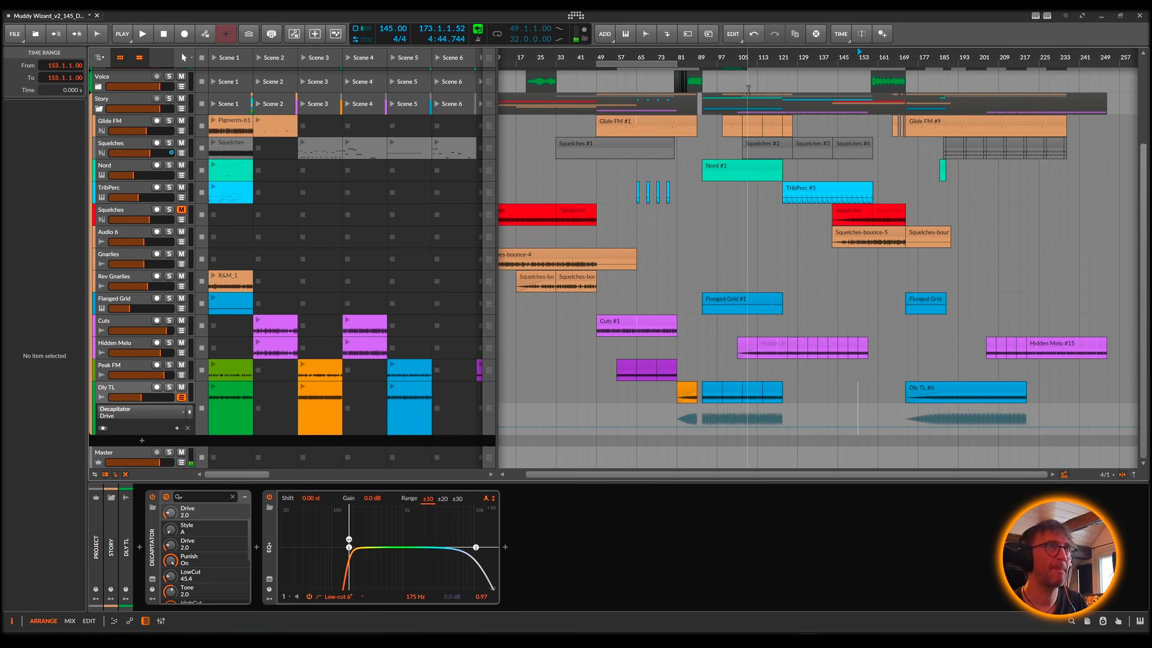
Step: Select the time range from bar 105 to bar 125 on the Voice track
{"action": "left_click_drag", "start_coordinate": [738, 83], "coordinate": [777, 85]}
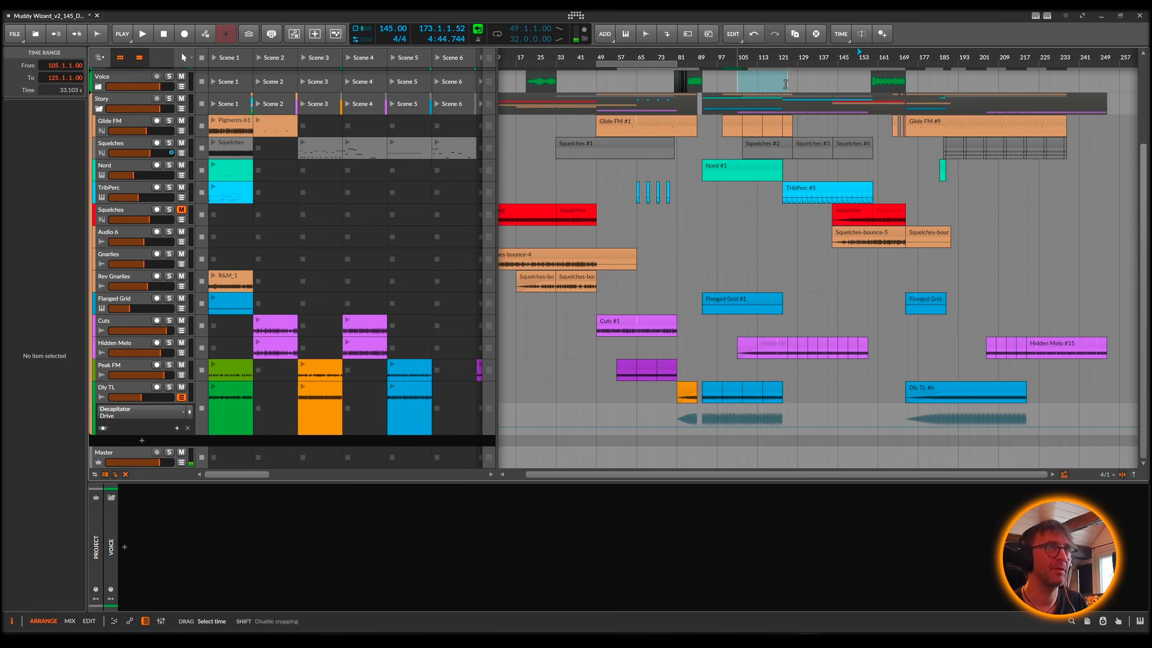
Step: Set the arranger loop to the selected range from bar 105 to bar 125 and start playback at bar 105
{"action": "key", "text": "ctrl+l"}
{"action": "key", "text": "space"}
{"action": "key", "text": "space"}
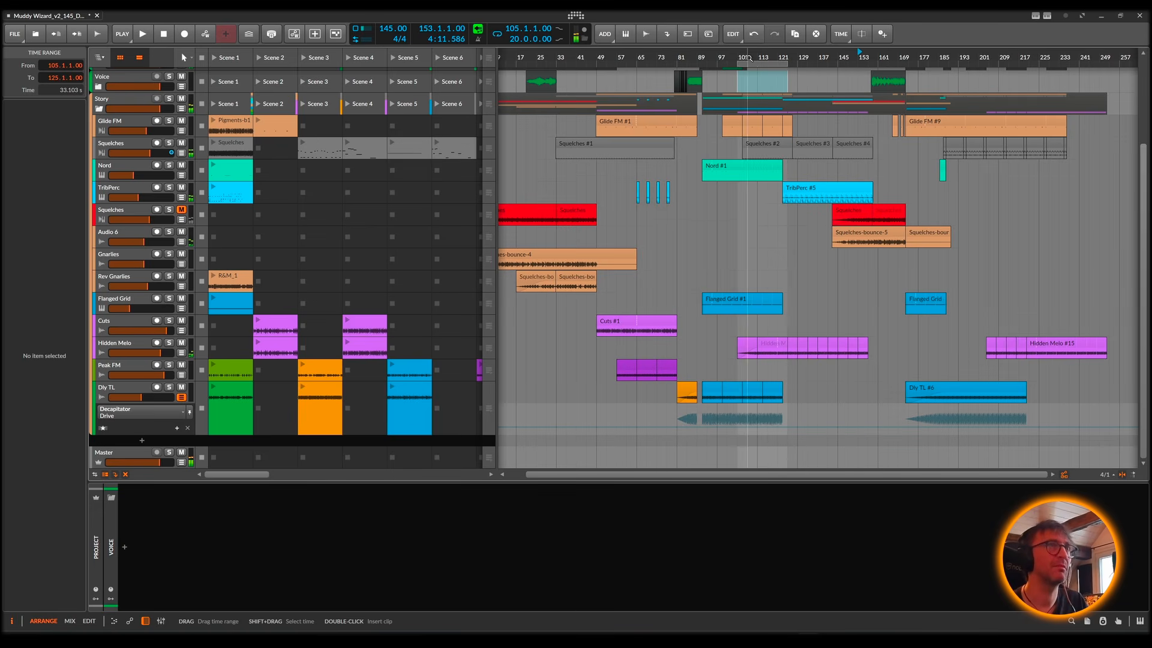
{"action": "key", "text": "space"}
{"action": "key", "text": "space"}
{"action": "key", "text": "space"}
{"action": "left_click", "coordinate": [745, 56]}
{"action": "key", "text": "space"}
{"action": "key", "text": "space"}
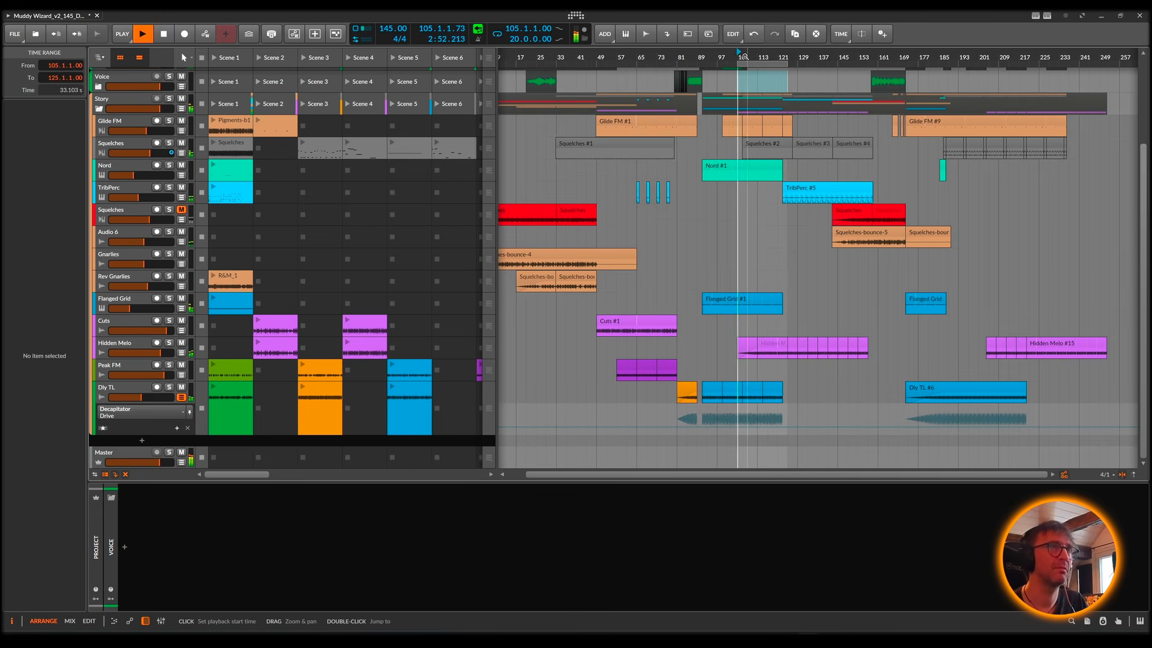
Step: Solo the Story group and insert an EQ+ in its device chain
{"action": "left_click", "coordinate": [169, 98]}
{"action": "left_click", "coordinate": [122, 100]}
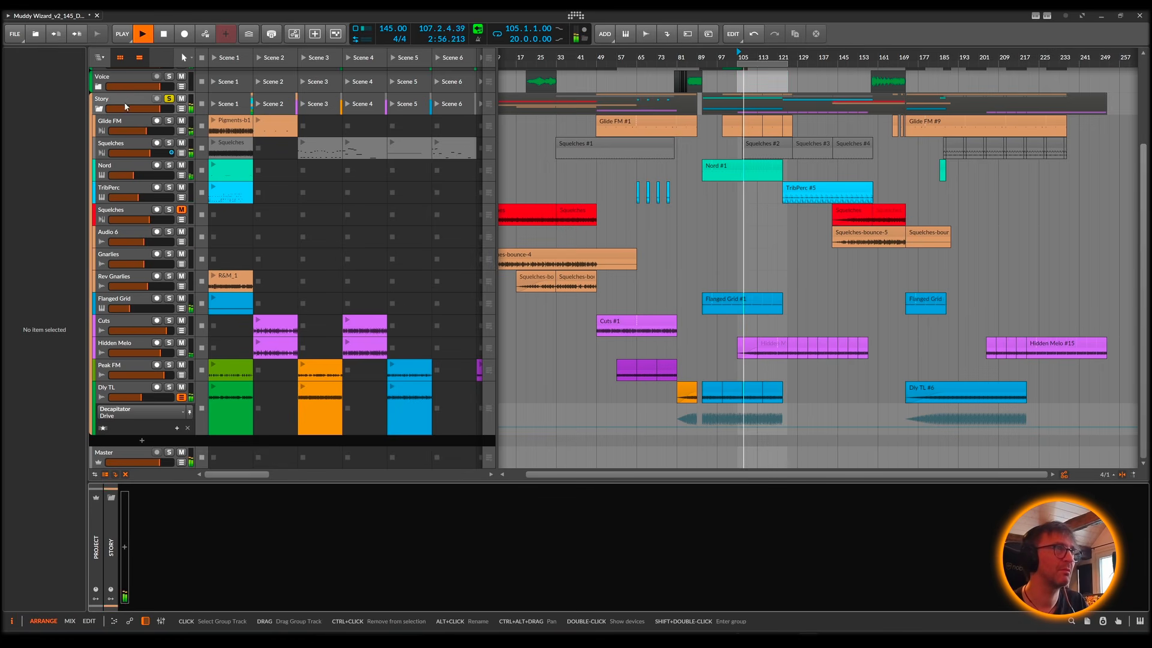
{"action": "double_click", "coordinate": [257, 541]}
{"action": "type", "text": "eq"}
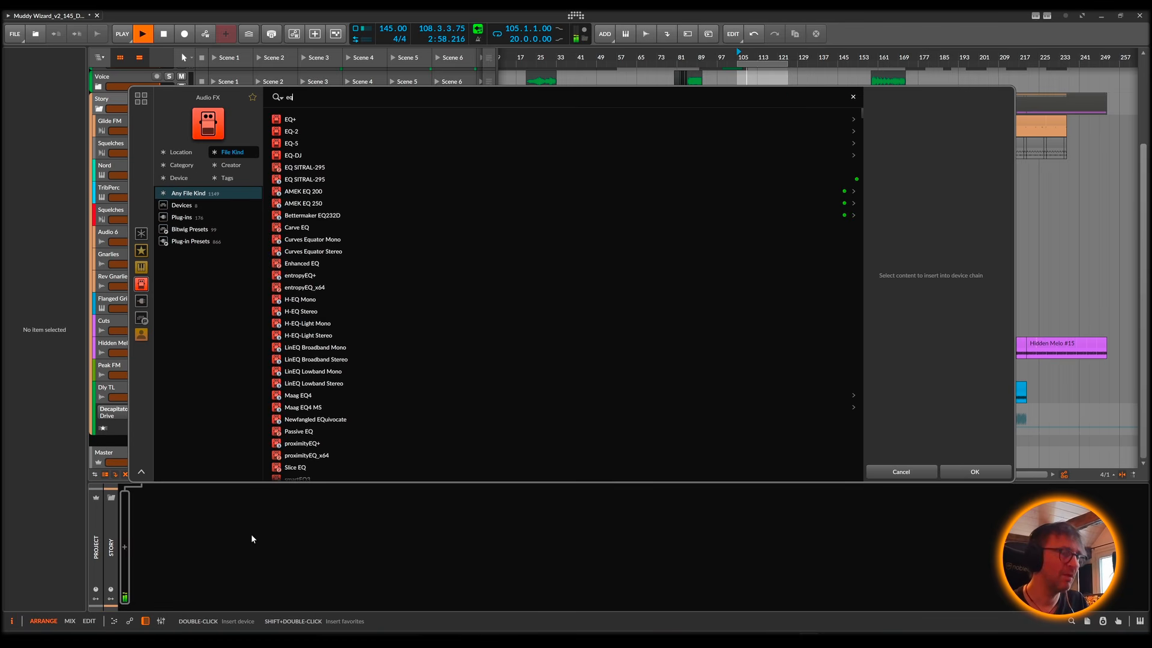
{"action": "left_click", "coordinate": [292, 120]}
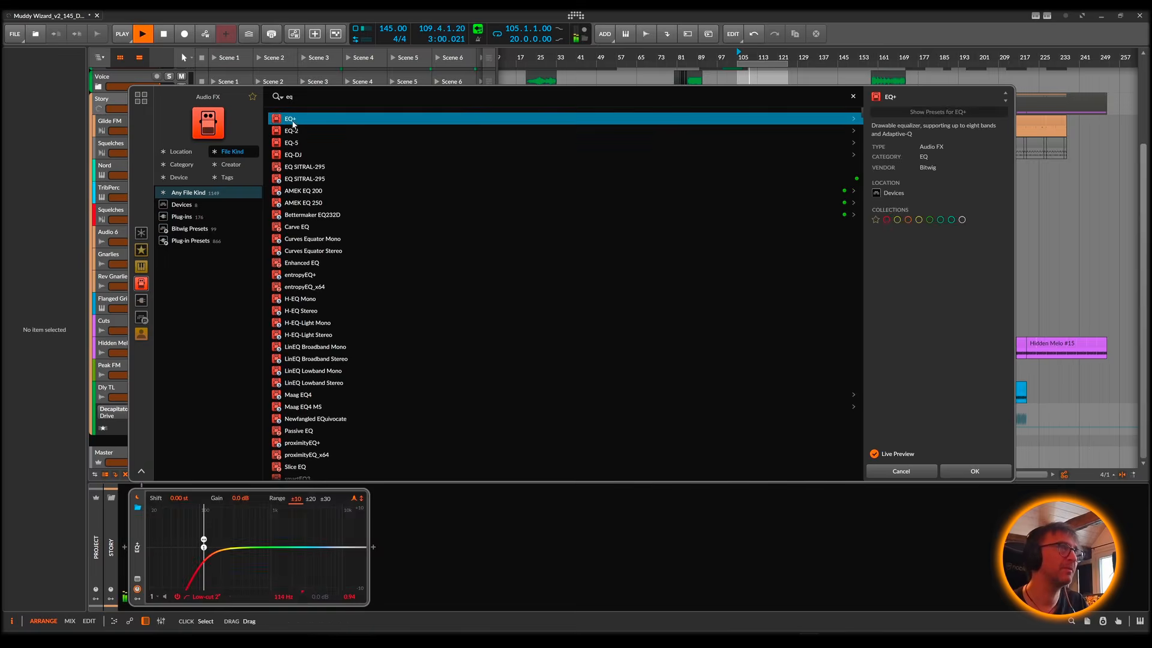
{"action": "double_click", "coordinate": [293, 124]}
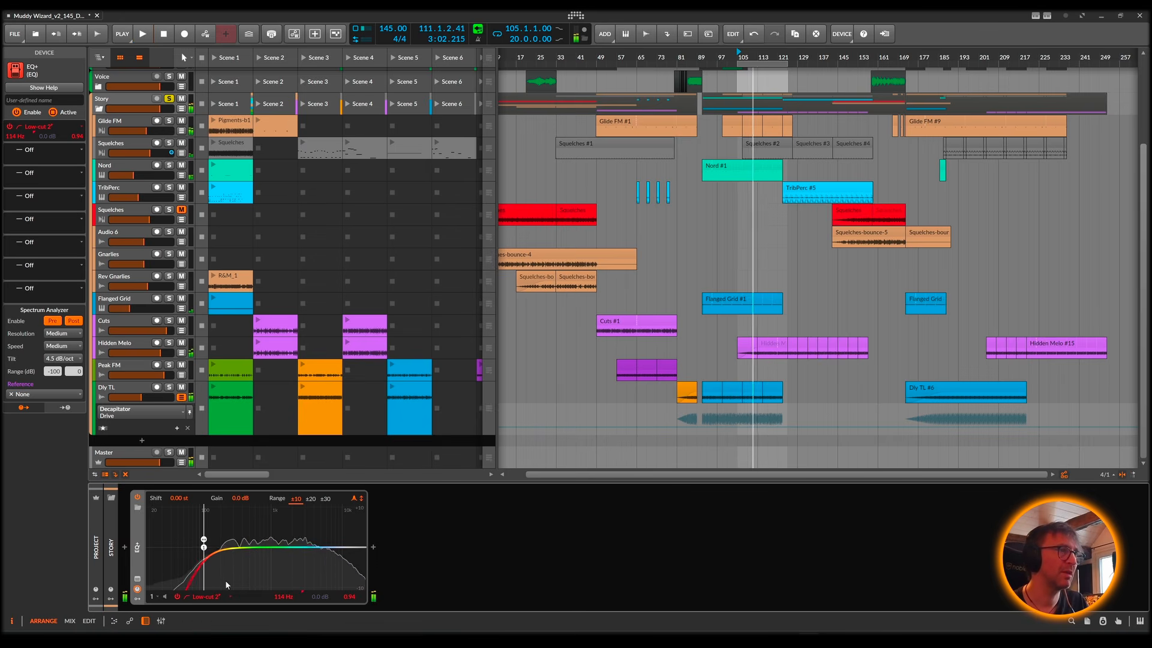
Step: Raise the EQ+ low-cut band to 128 Hz during playback and change its type to Low-cut 4 with a 24dB/oct slope
{"action": "key", "text": "space"}
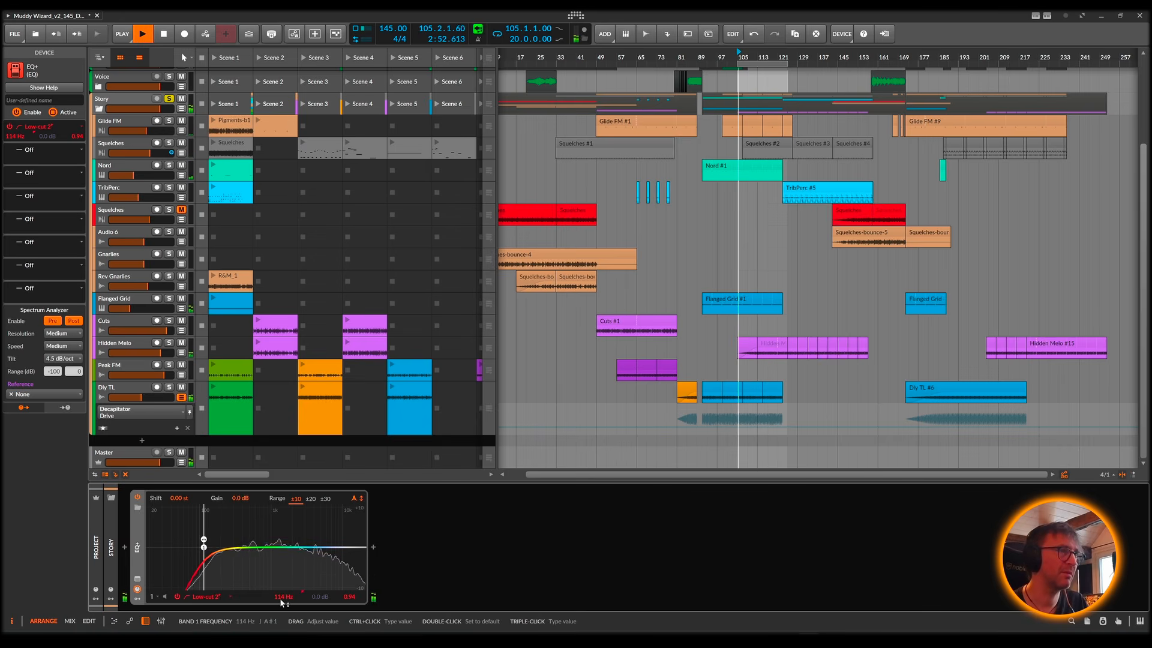
{"action": "left_click_drag", "start_coordinate": [280, 600], "coordinate": [280, 593]}
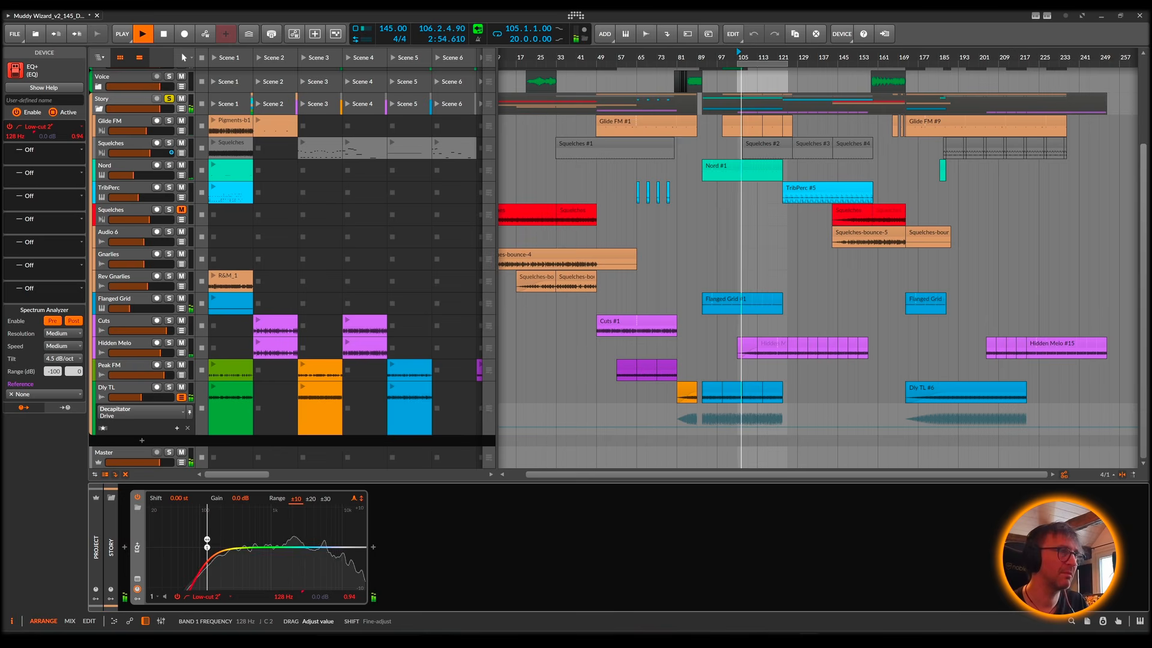
{"action": "key", "text": "space"}
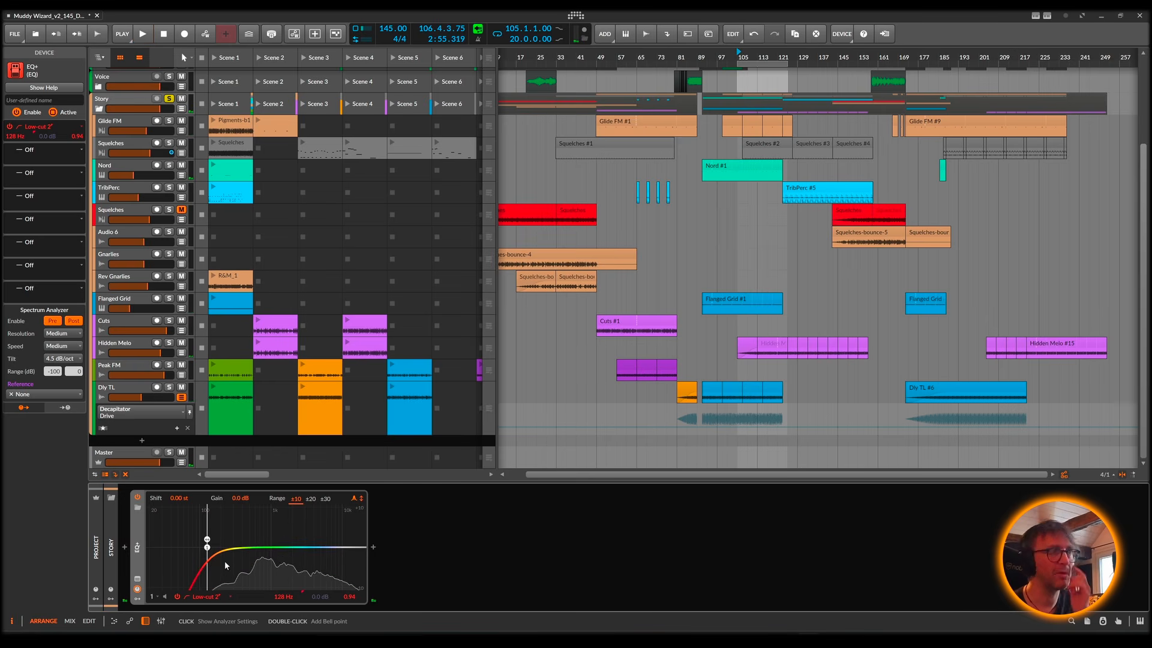
{"action": "left_click", "coordinate": [216, 597]}
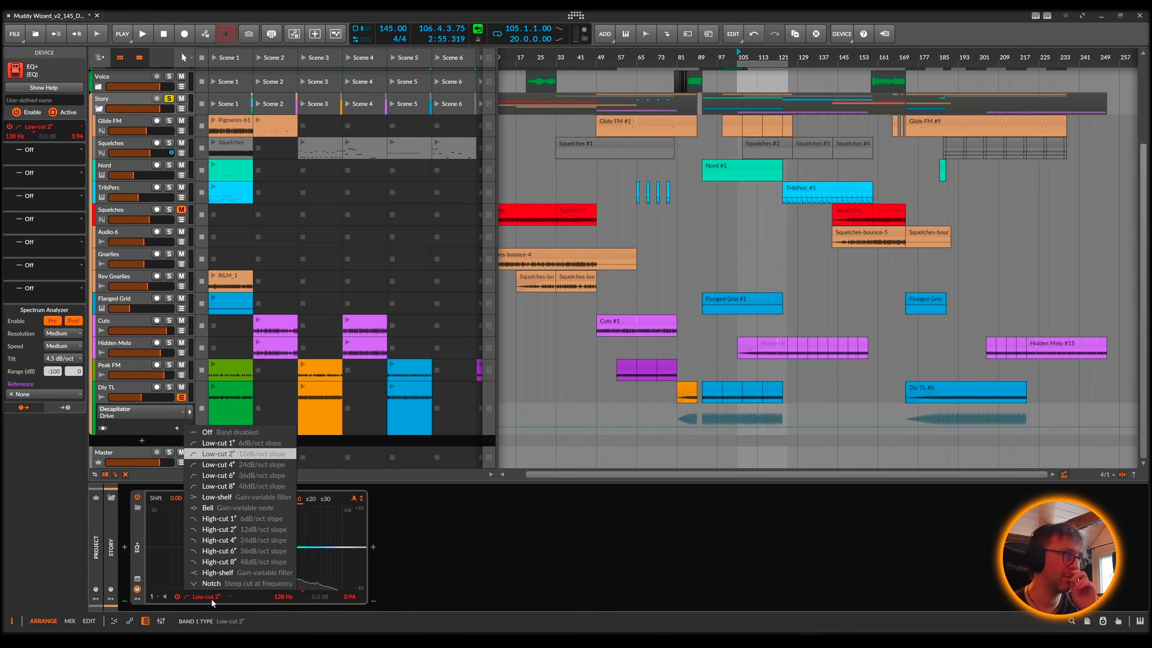
{"action": "left_click", "coordinate": [252, 469]}
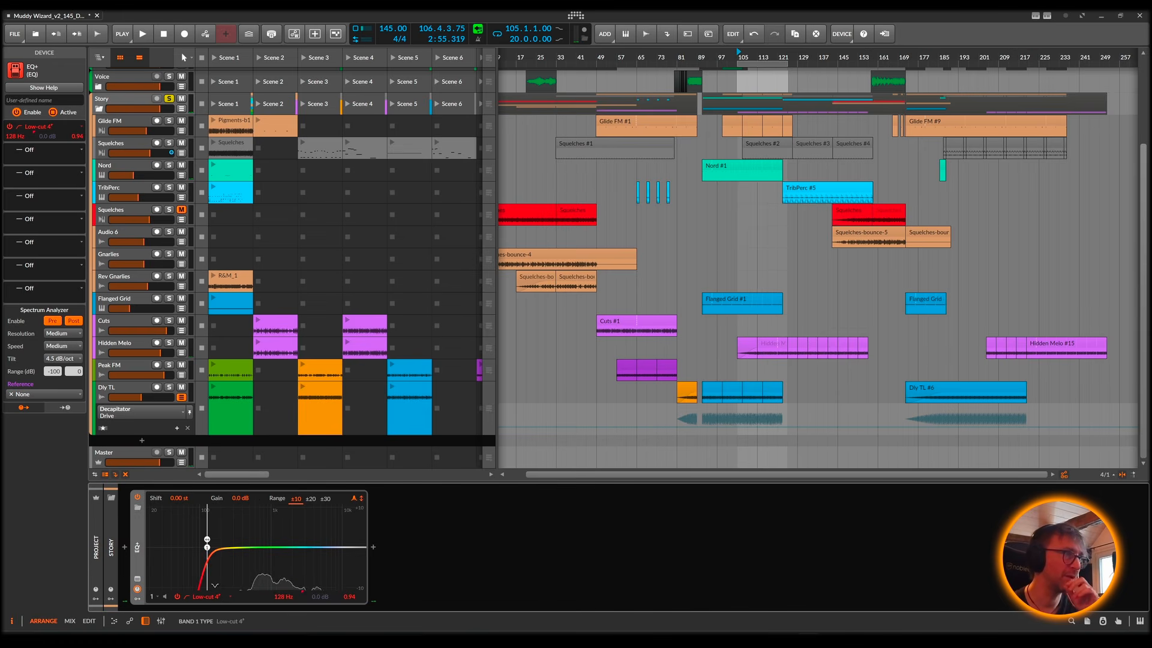
Step: Fine-tune the low-cut frequency on the Story group's EQ+ to 159 Hz, checking it with playback from bar 105
{"action": "mouse_move", "coordinate": [228, 548]}
{"action": "left_mouse_down"}
{"action": "mouse_move", "coordinate": [208, 549]}
{"action": "mouse_move", "coordinate": [227, 549]}
{"action": "left_mouse_up"}
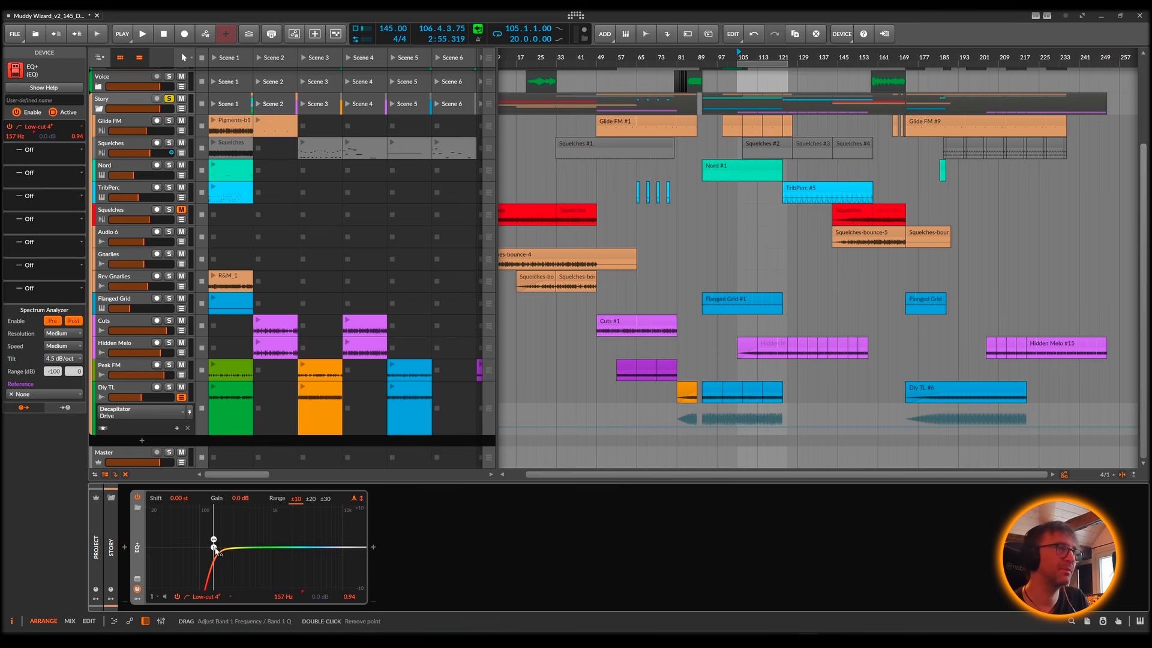
{"action": "left_click_drag", "start_coordinate": [214, 548], "coordinate": [212, 547]}
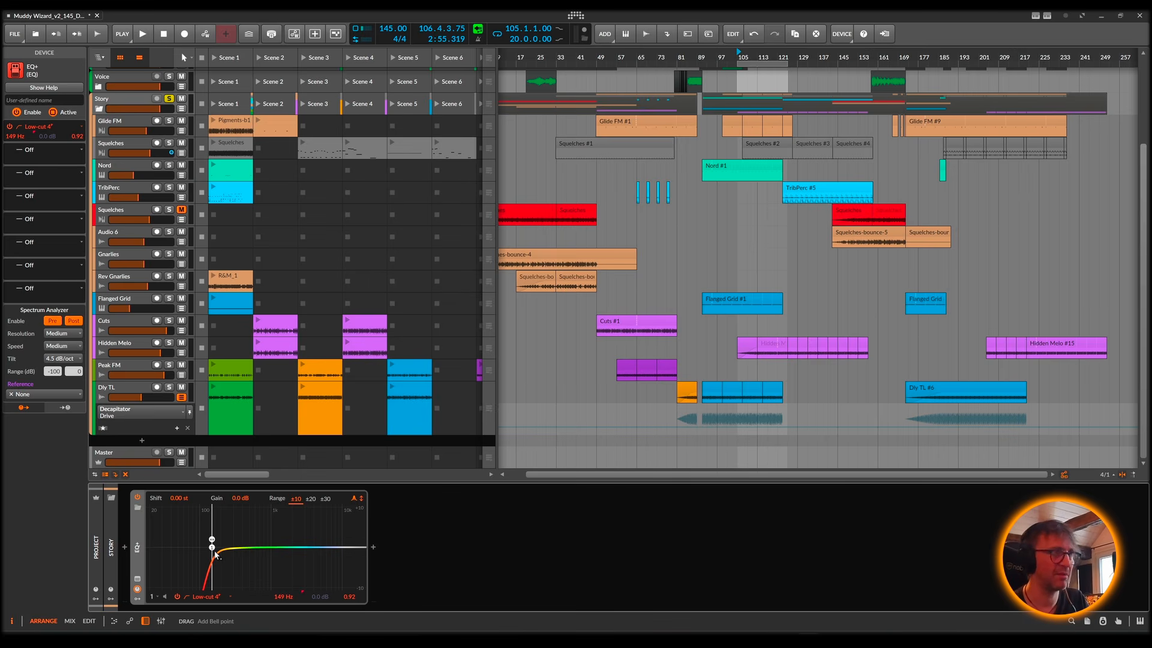
{"action": "key", "text": "space"}
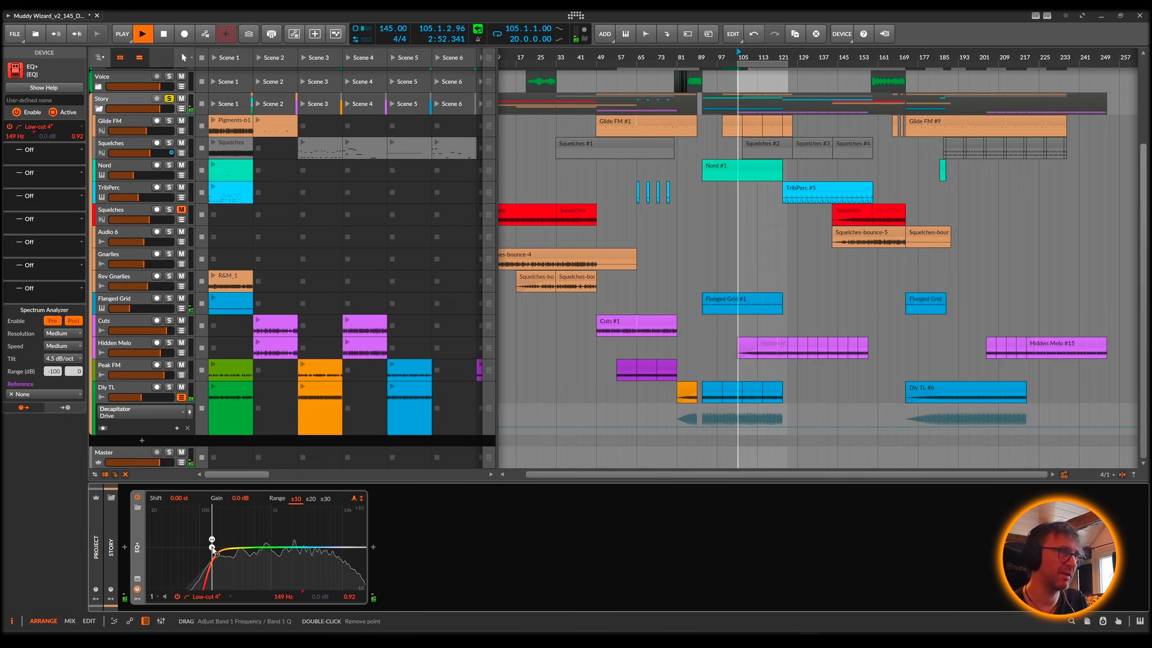
{"action": "left_click_drag", "start_coordinate": [212, 547], "coordinate": [214, 547]}
{"action": "key", "text": "space"}
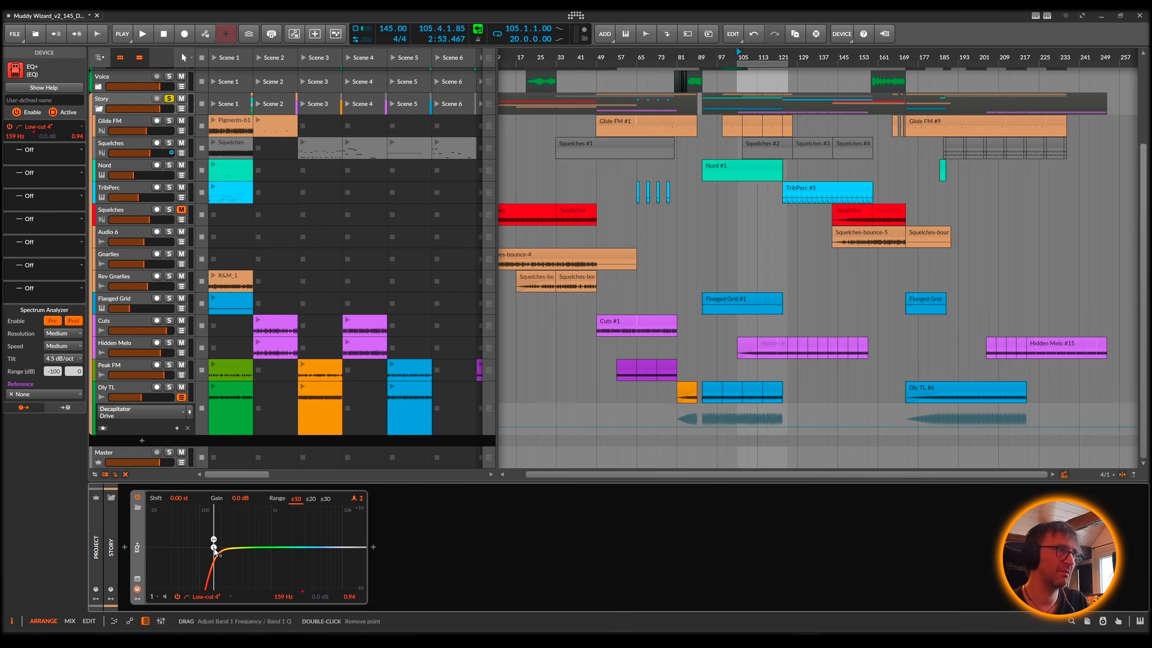
{"action": "left_click", "coordinate": [208, 596]}
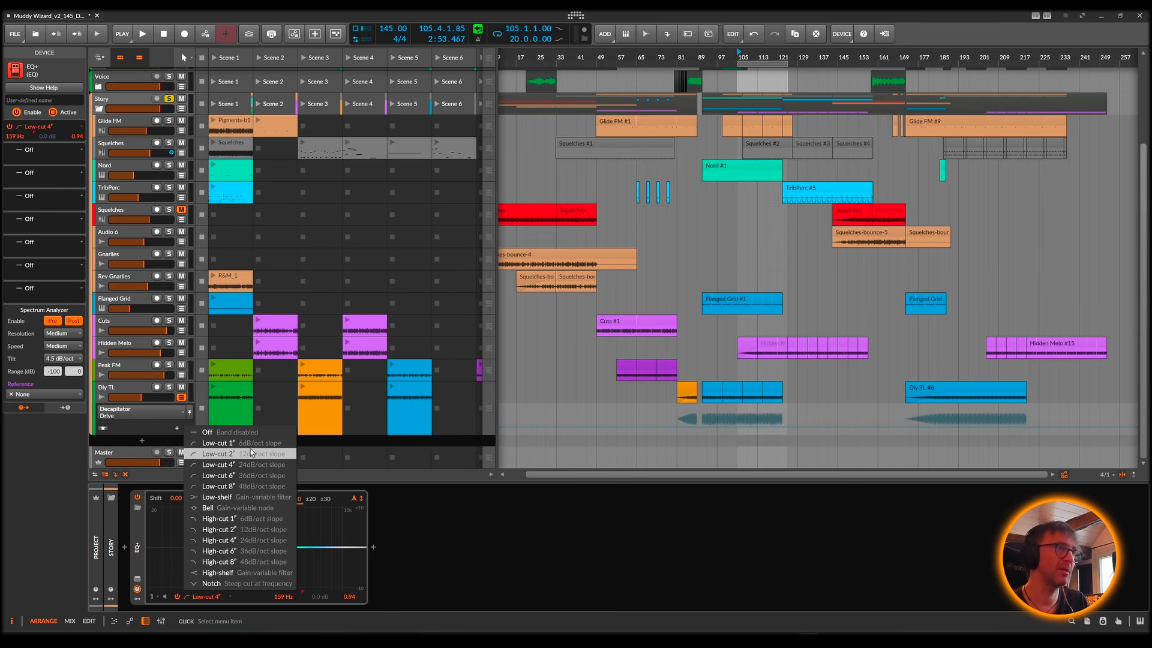
{"action": "left_click", "coordinate": [426, 519]}
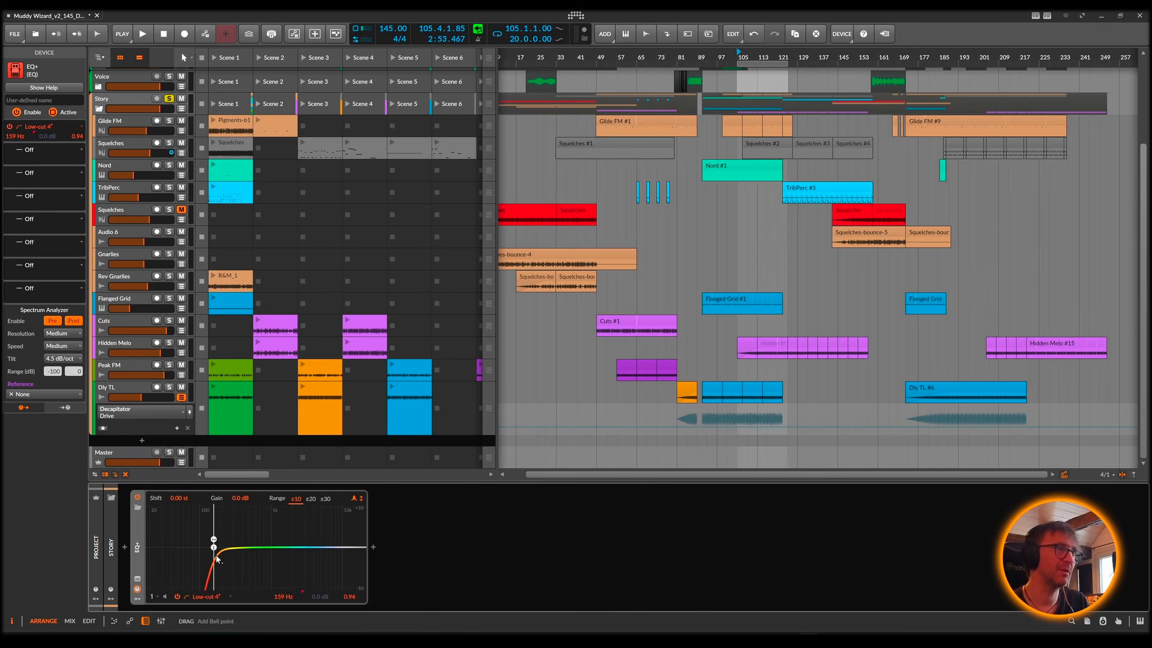
Step: Play from bar 105 and add a high-shelf band to the EQ+ at 10.2 kHz with -7.2 dB gain
{"action": "key", "text": "space"}
{"action": "key", "text": "space"}
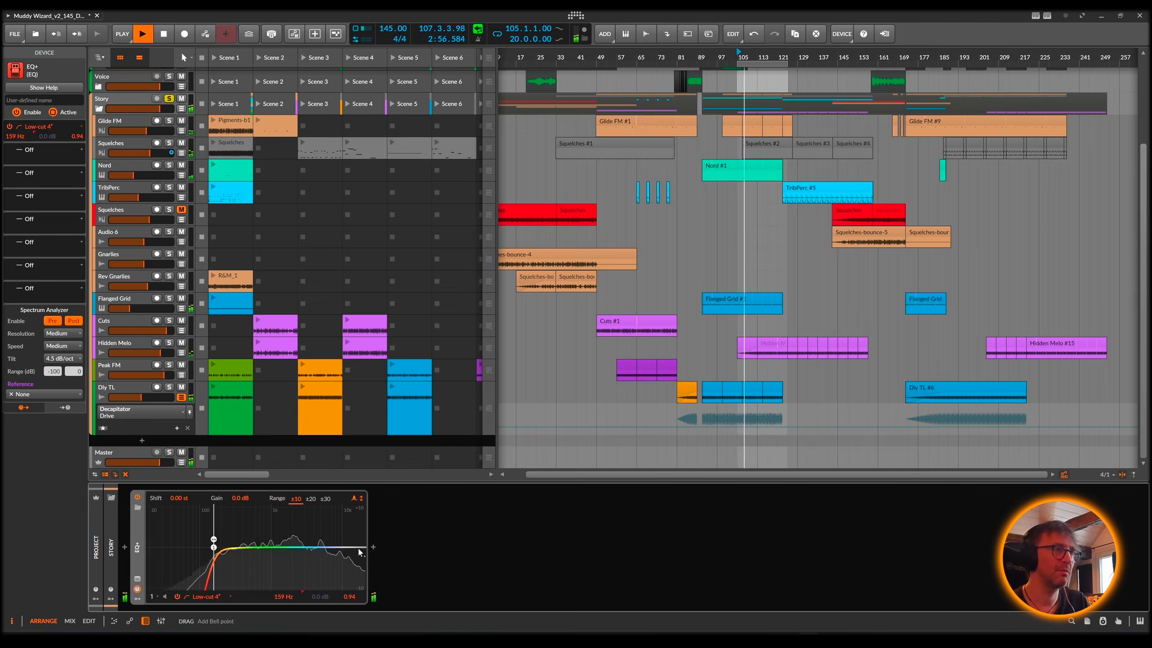
{"action": "left_click_drag", "start_coordinate": [363, 547], "coordinate": [343, 569]}
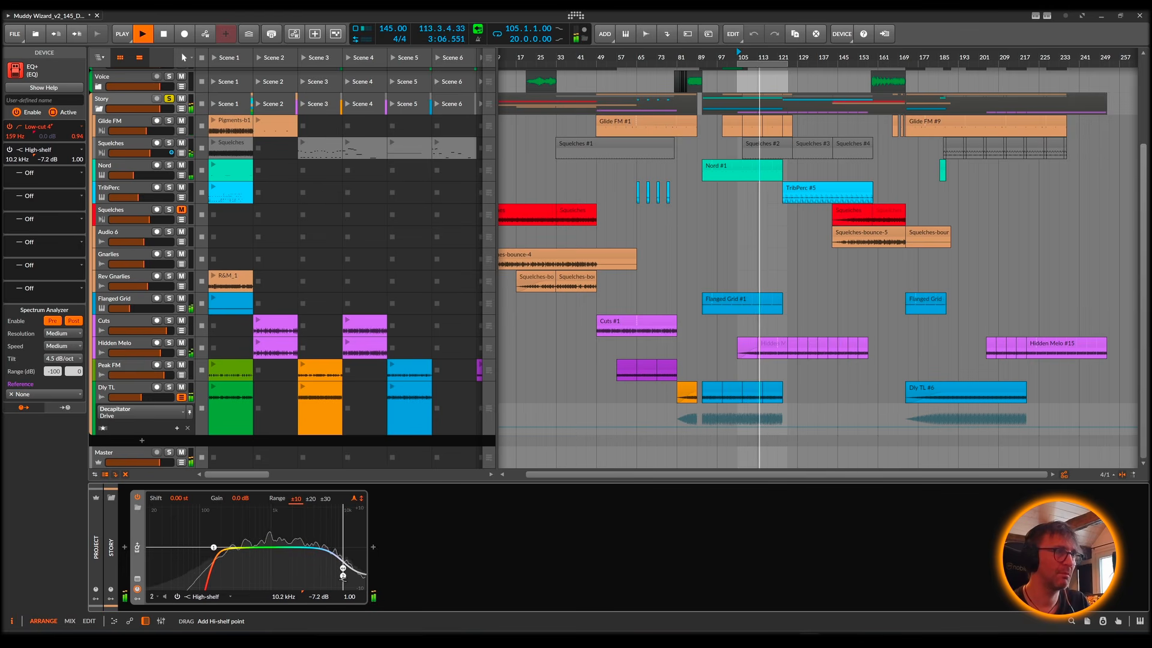
Step: Browse for a device to insert after the EQ+ and search the plug-ins for "plugin all"
{"action": "double_click", "coordinate": [408, 553]}
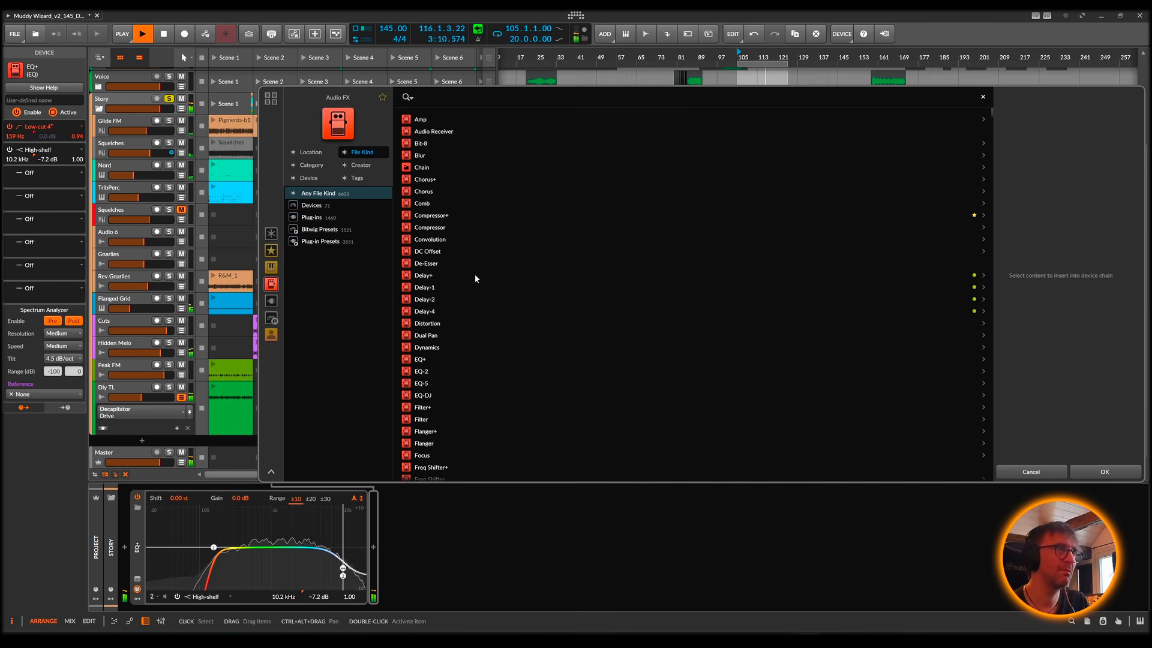
{"action": "left_click", "coordinate": [309, 167]}
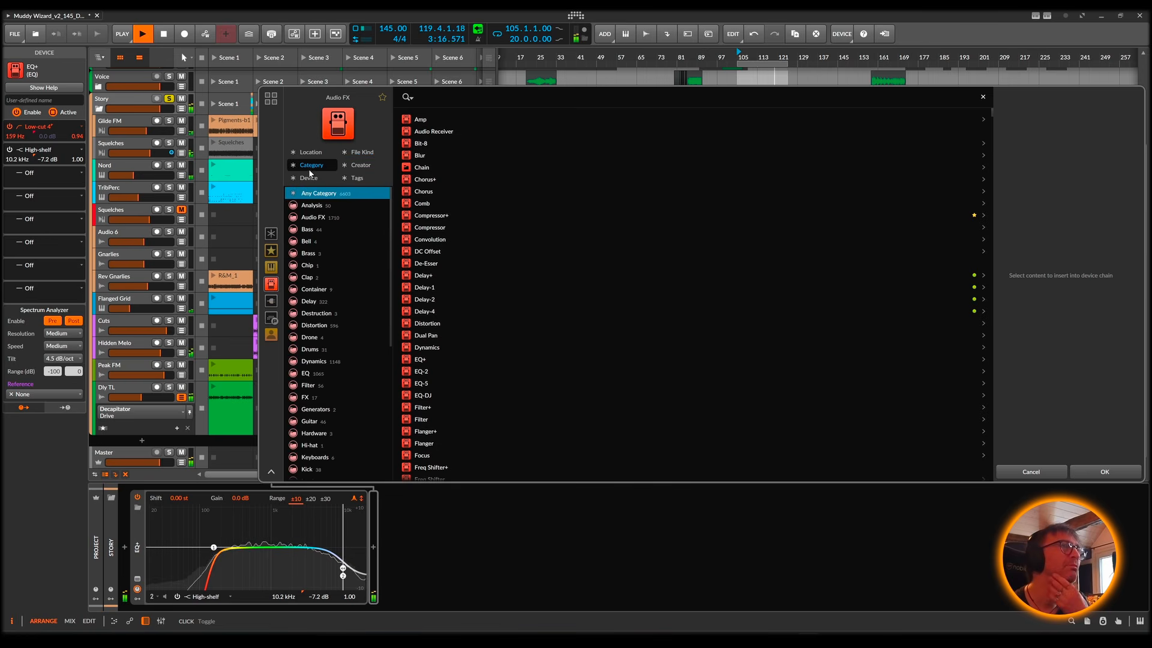
{"action": "left_click", "coordinate": [308, 167]}
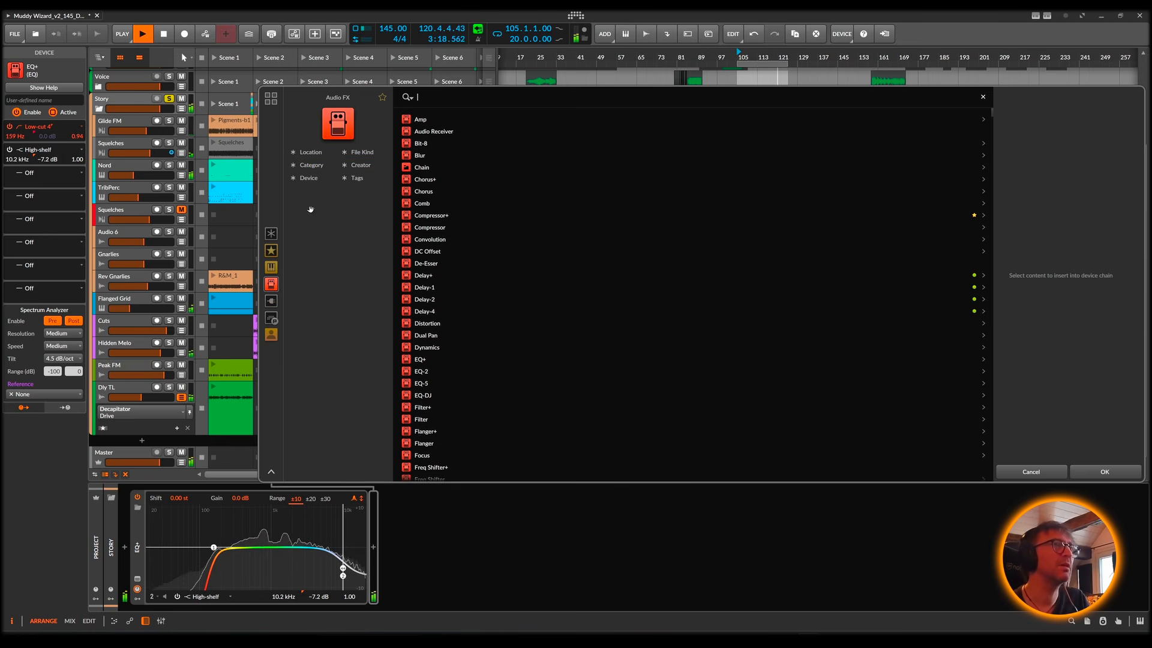
{"action": "left_click", "coordinate": [271, 301]}
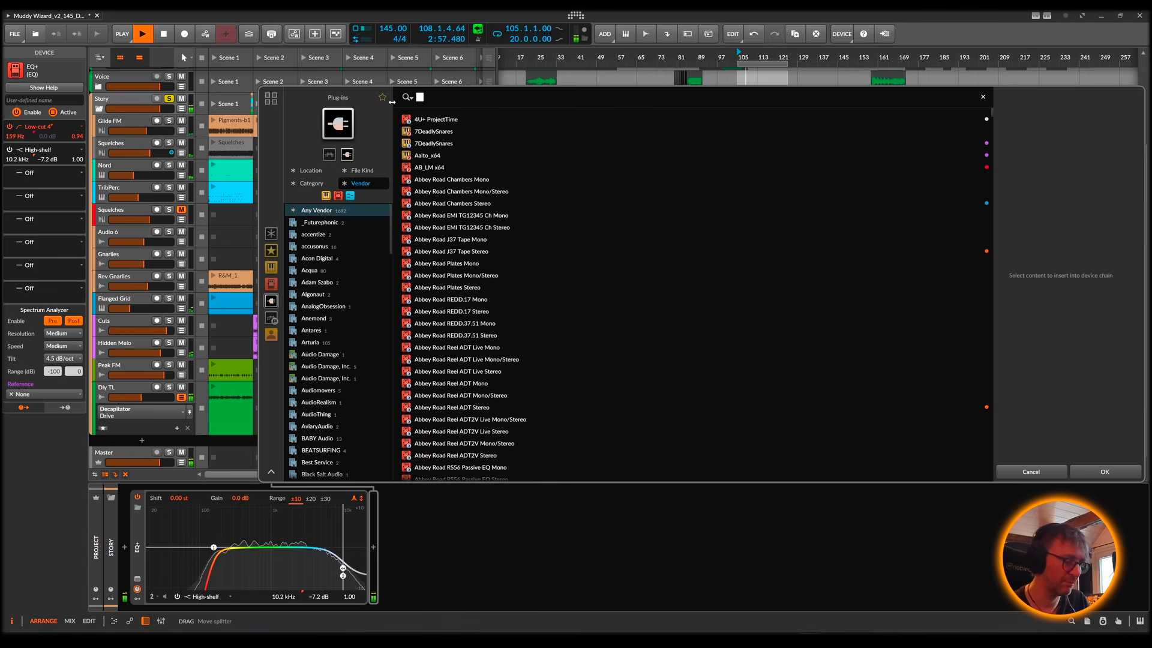
{"action": "type", "text": "lugin all"}
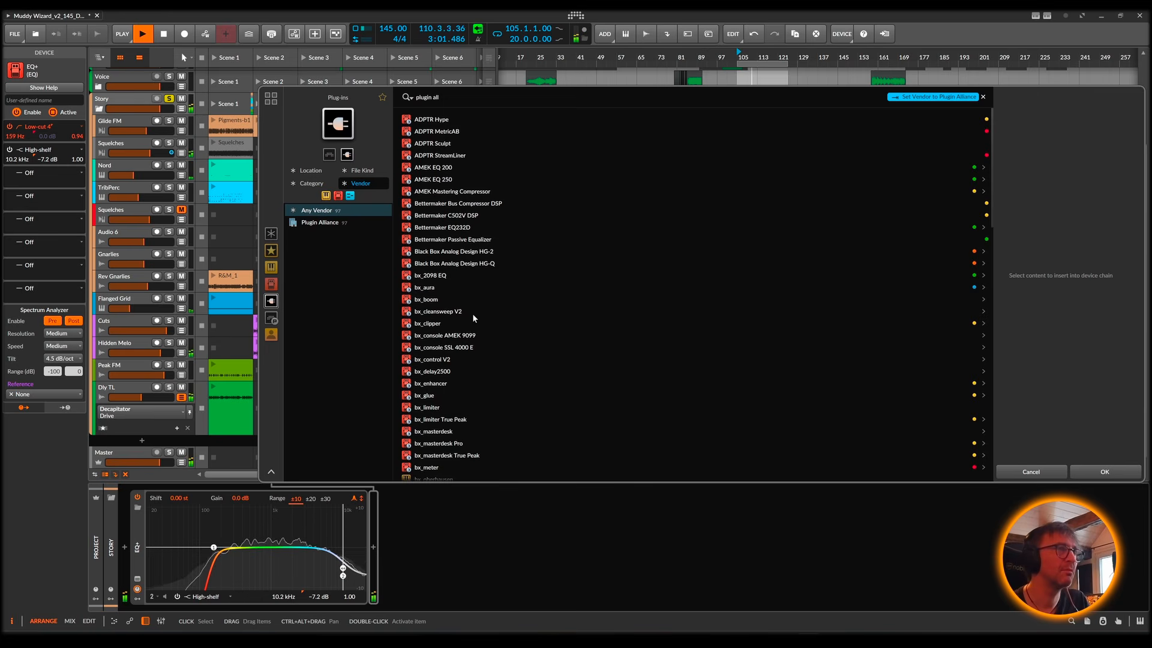
Step: Look through the Plugin Alliance plug-ins and insert Bettermaker C502V DSP after the EQ+ on the Story group
{"action": "scroll", "coordinate": [473, 313], "scroll_direction": "down", "scroll_amount": 5}
{"action": "scroll", "coordinate": [466, 333], "scroll_direction": "down", "scroll_amount": 5}
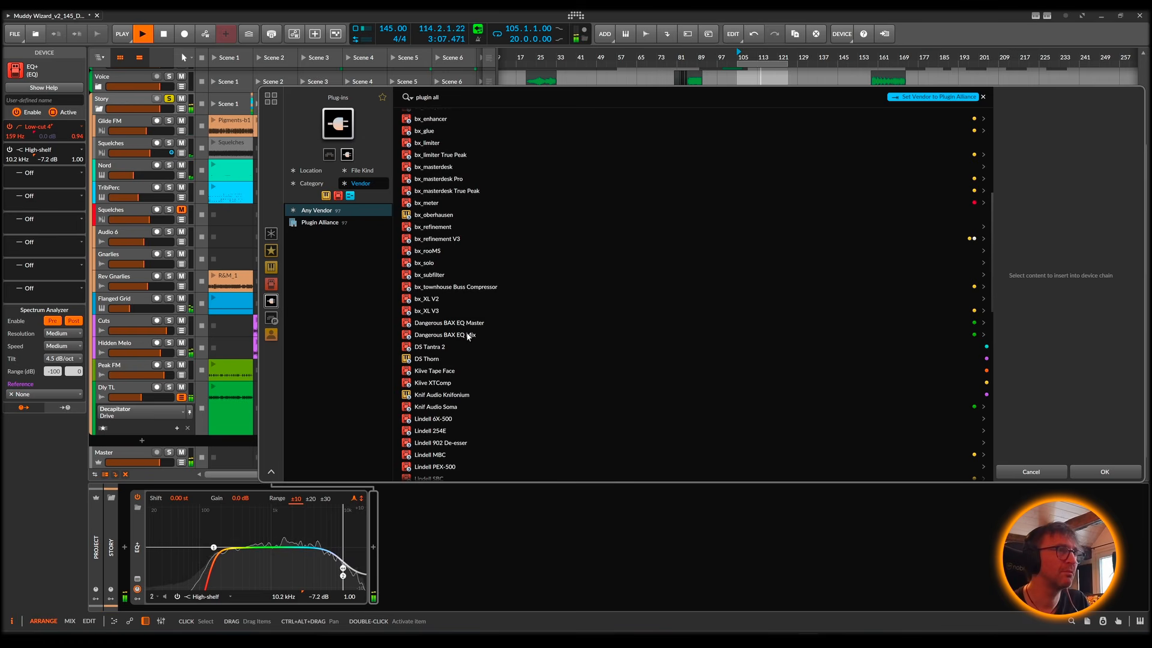
{"action": "scroll", "coordinate": [466, 336], "scroll_direction": "down", "scroll_amount": 4}
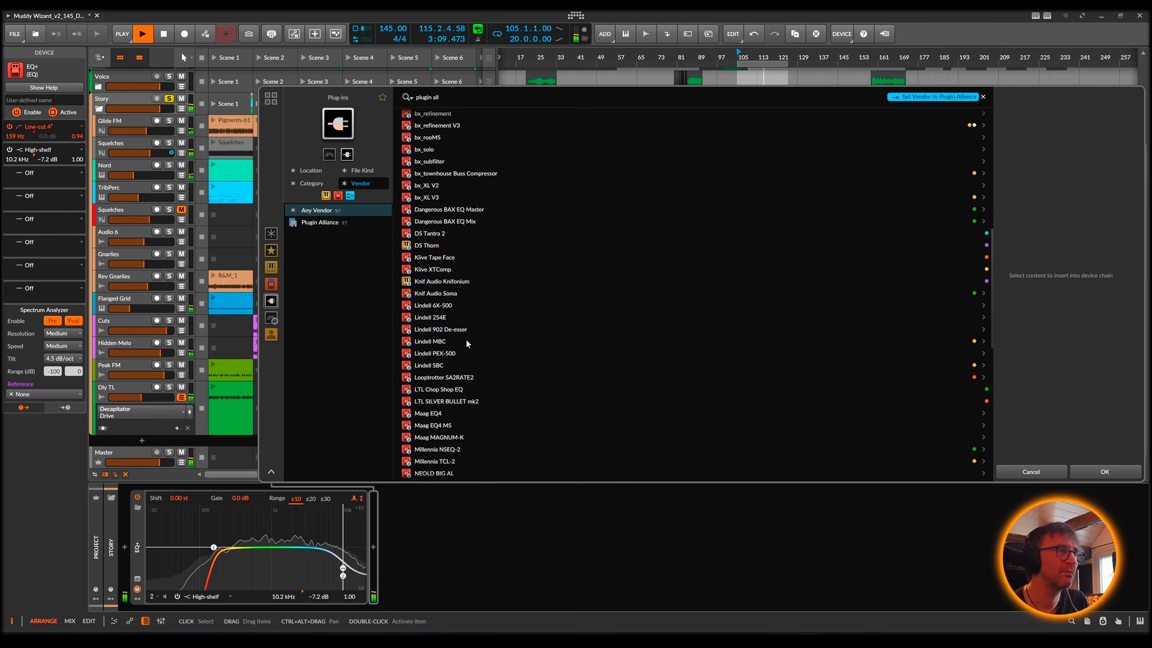
{"action": "scroll", "coordinate": [465, 340], "scroll_direction": "down", "scroll_amount": 9}
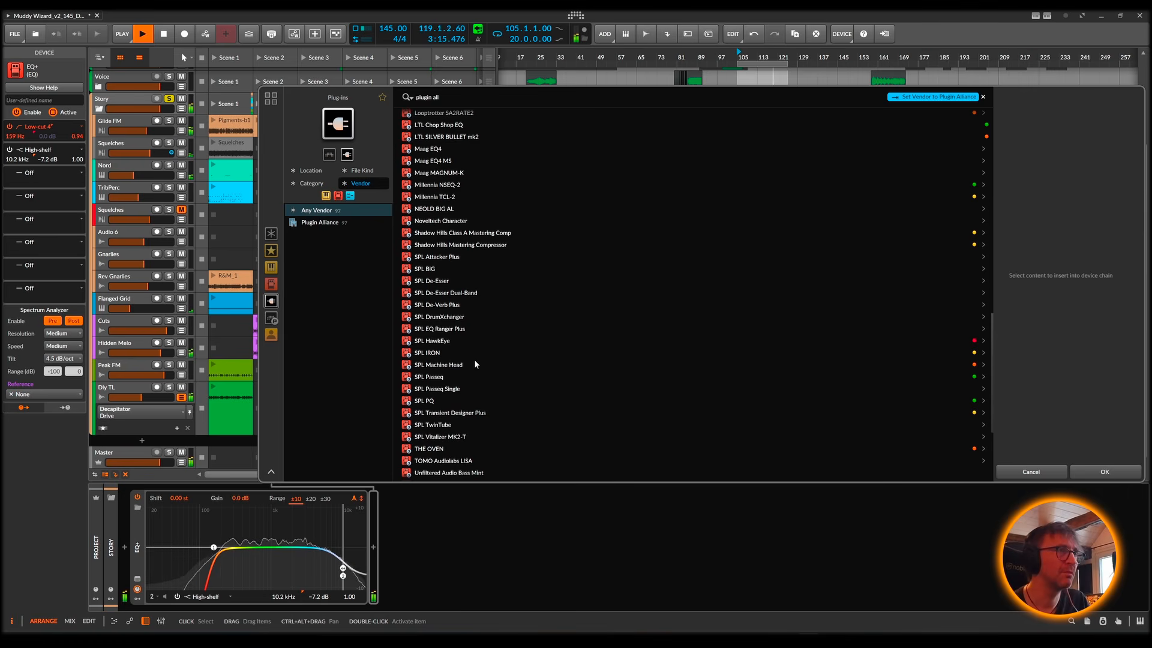
{"action": "scroll", "coordinate": [474, 364], "scroll_direction": "up", "scroll_amount": 6}
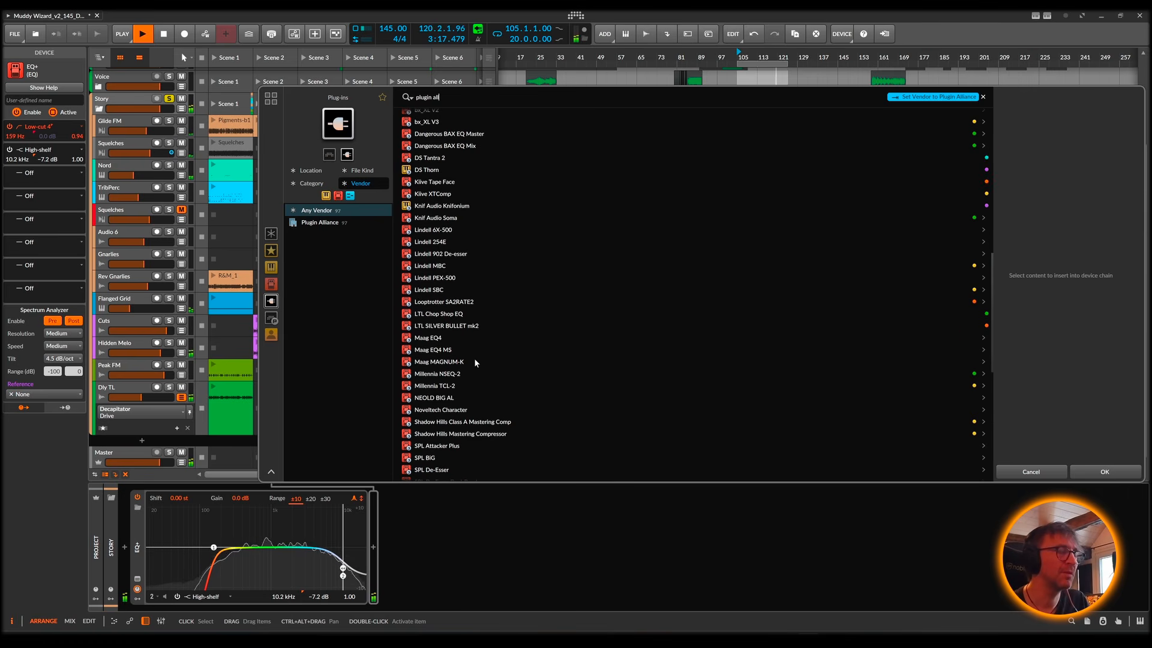
{"action": "scroll", "coordinate": [474, 358], "scroll_direction": "up", "scroll_amount": 15}
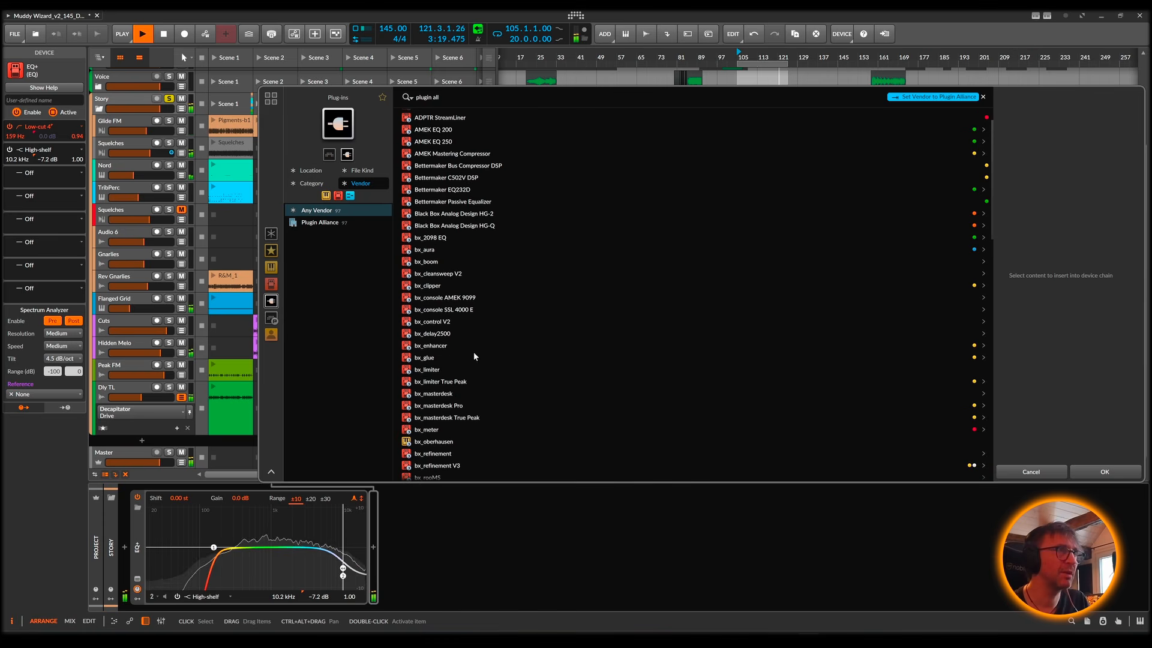
{"action": "scroll", "coordinate": [467, 225], "scroll_direction": "up", "scroll_amount": 2}
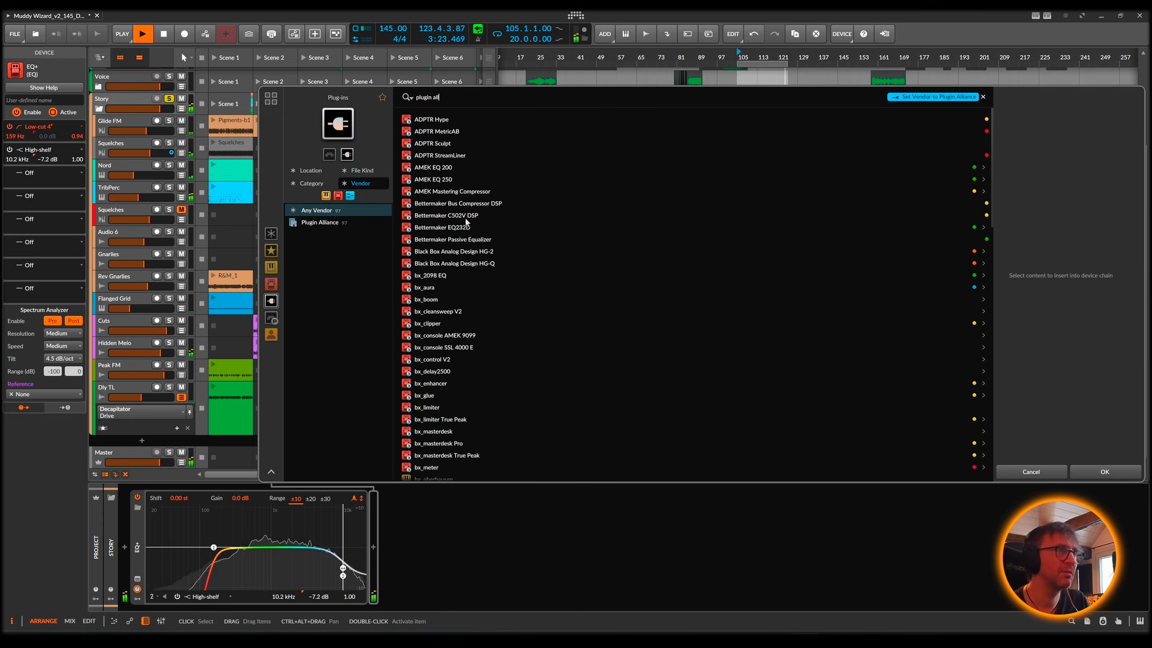
{"action": "left_click", "coordinate": [467, 218]}
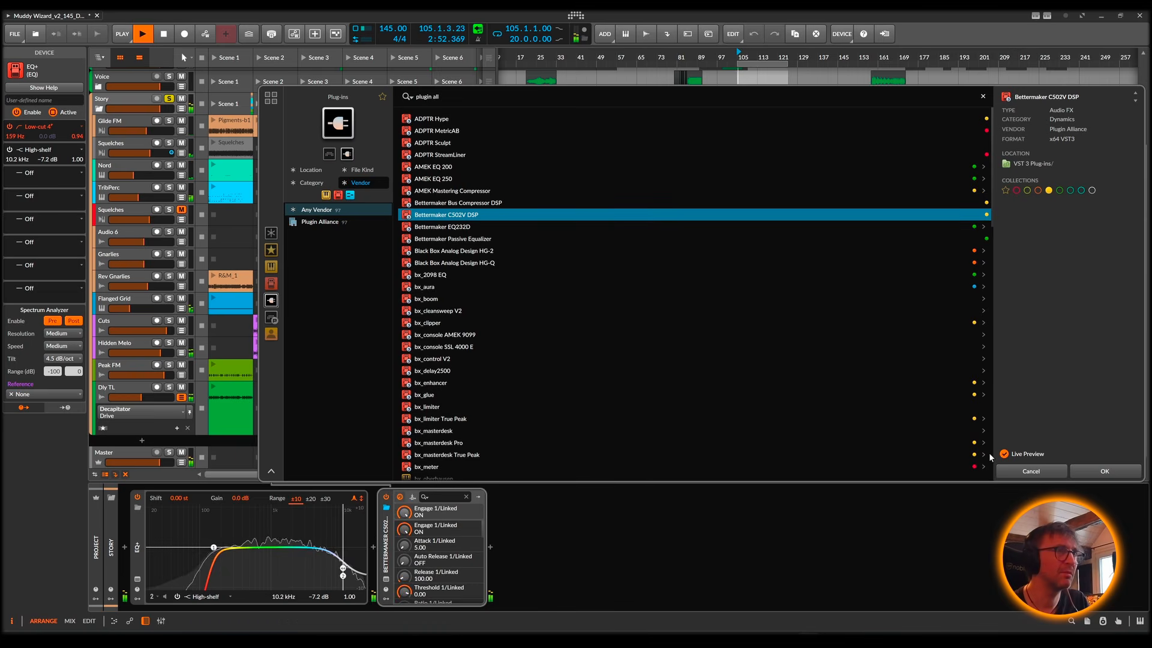
{"action": "left_click", "coordinate": [1093, 472]}
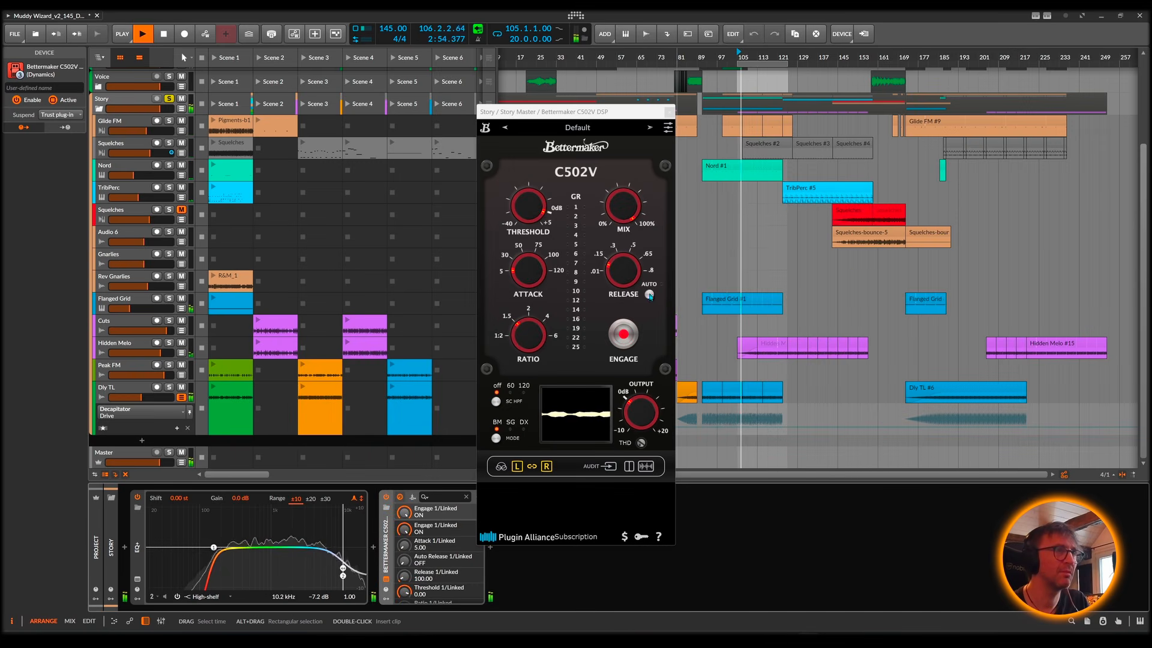
Step: Set the Bettermaker C502V threshold to -19.4 dB and its release to 0.11 s
{"action": "mouse_move", "coordinate": [602, 223]}
{"action": "mouse_move", "coordinate": [526, 219]}
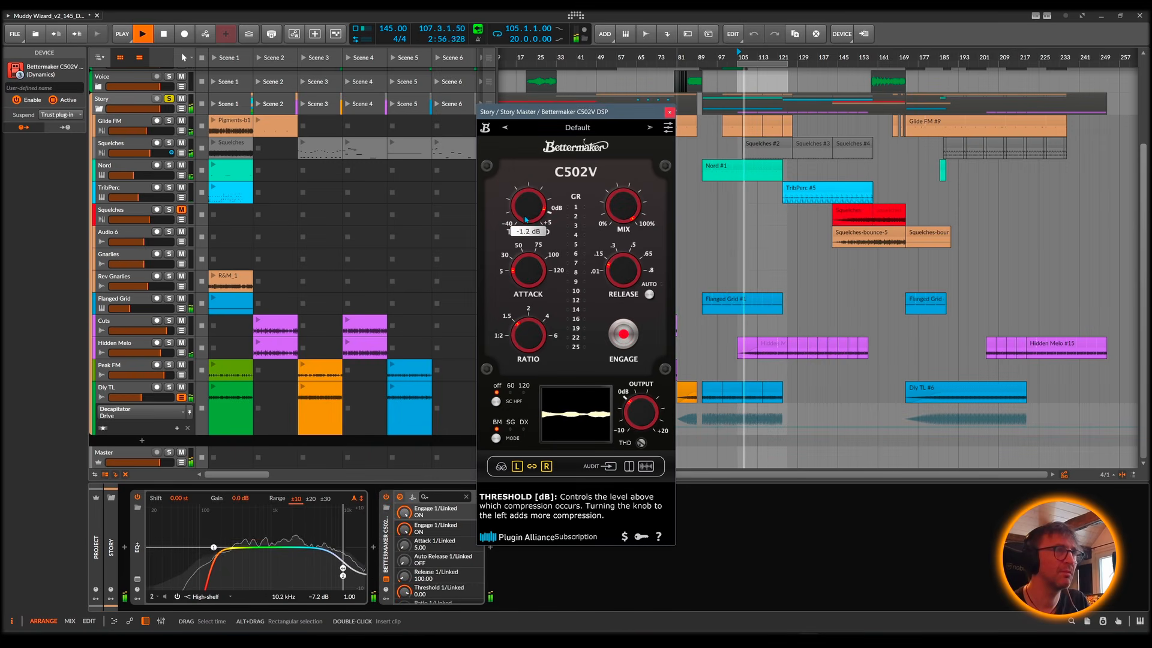
{"action": "left_click_drag", "start_coordinate": [519, 238], "coordinate": [514, 277]}
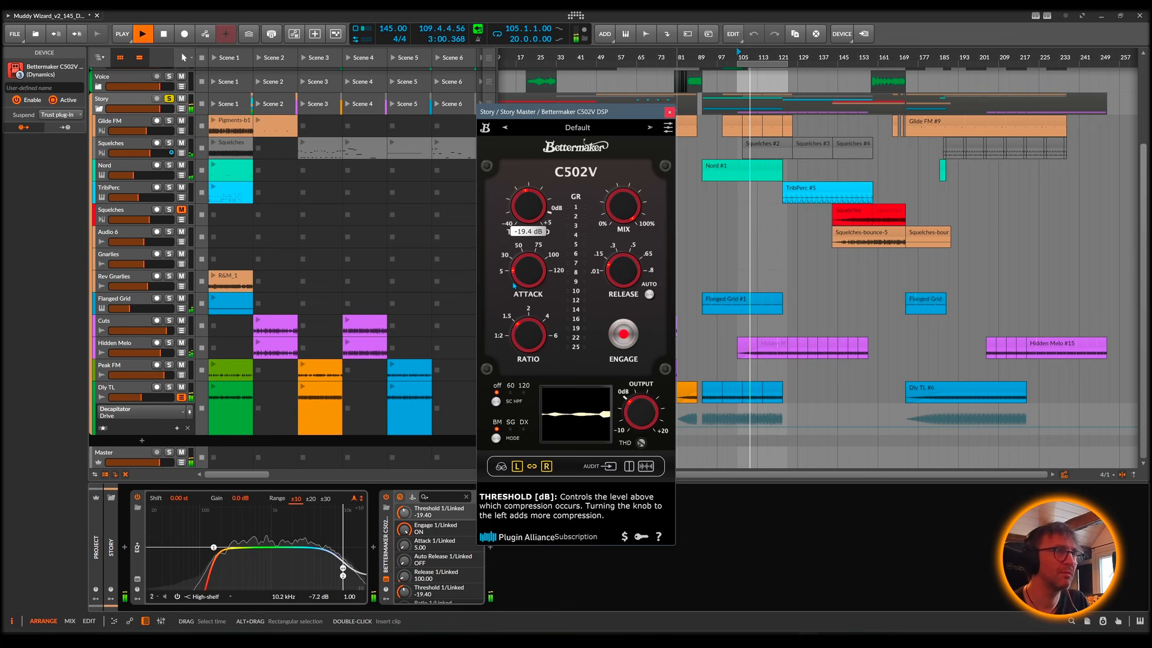
{"action": "left_click_drag", "start_coordinate": [609, 284], "coordinate": [607, 281]}
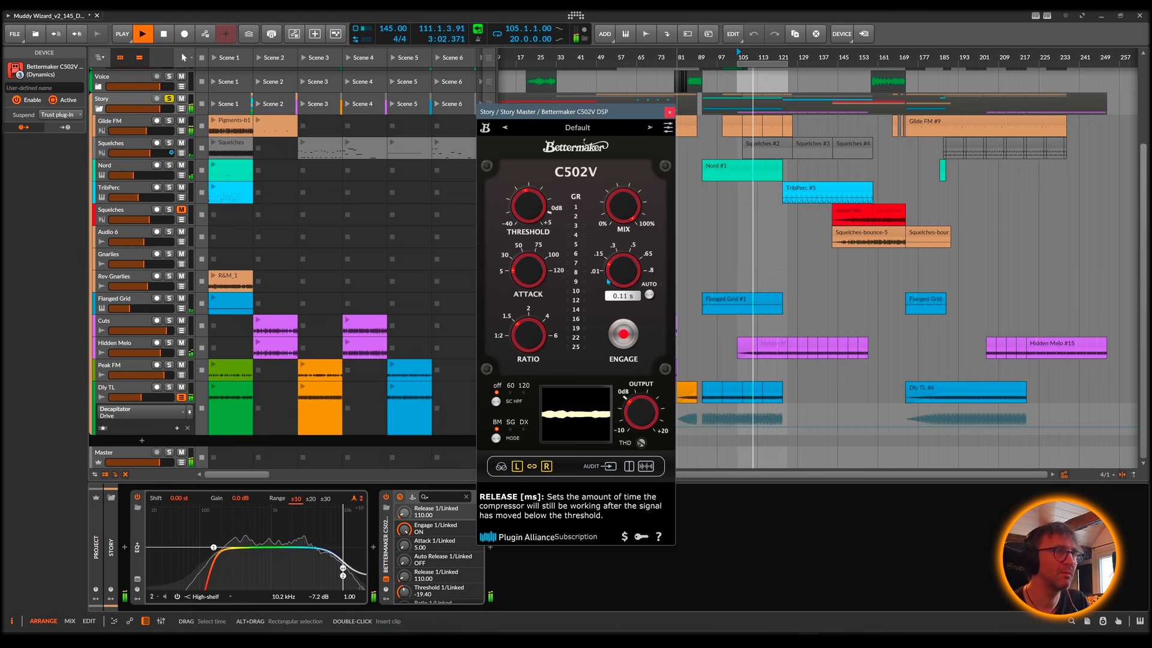
Step: Set the C502V compressor's attack to 36 ms, threshold to -25.2 dB and output gain to 1.8 dB
{"action": "left_click_drag", "start_coordinate": [529, 260], "coordinate": [535, 224]}
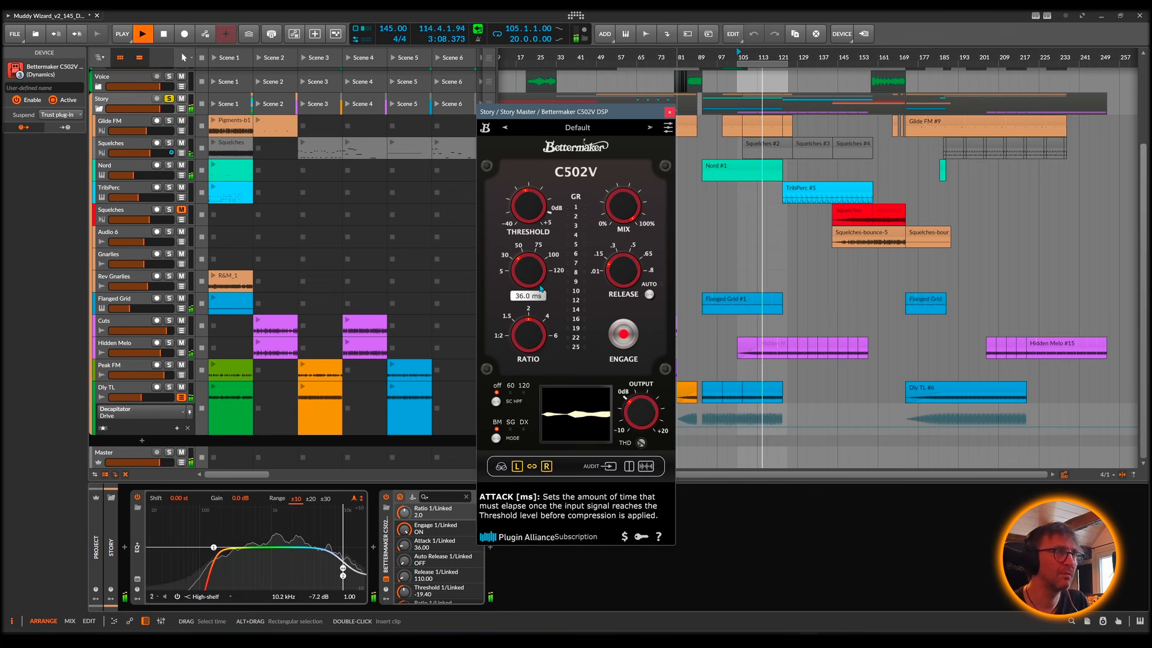
{"action": "mouse_move", "coordinate": [528, 237]}
{"action": "left_mouse_down"}
{"action": "mouse_move", "coordinate": [524, 254]}
{"action": "mouse_move", "coordinate": [521, 236]}
{"action": "left_mouse_up"}
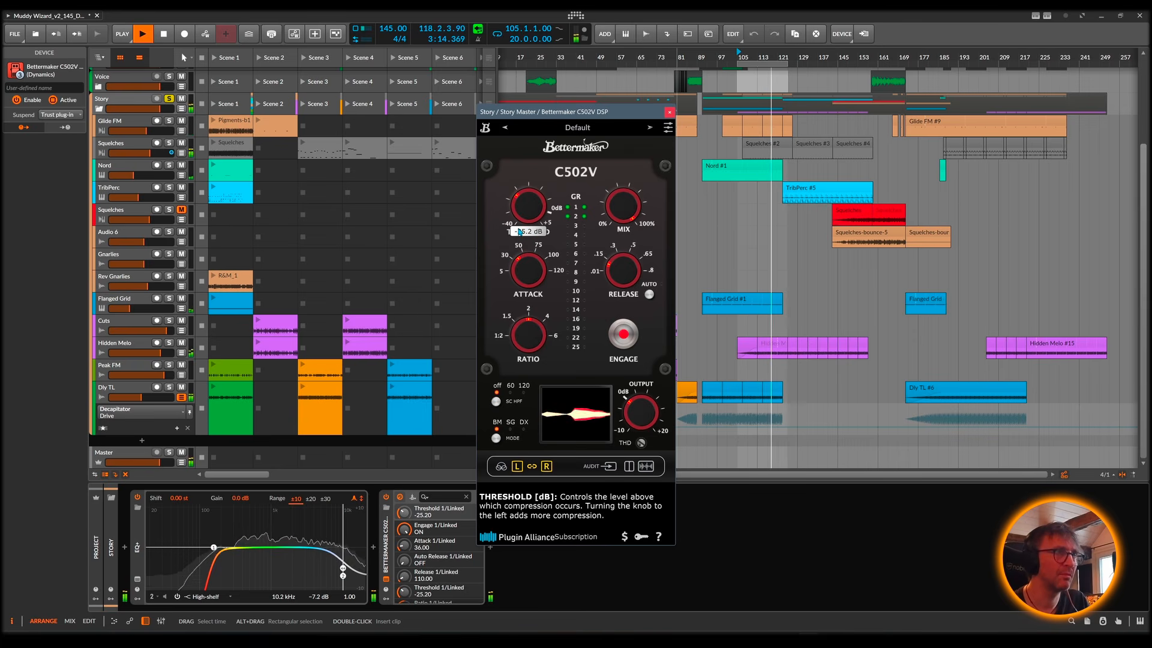
{"action": "mouse_move", "coordinate": [647, 402]}
{"action": "left_click_drag", "start_coordinate": [639, 410], "coordinate": [640, 406]}
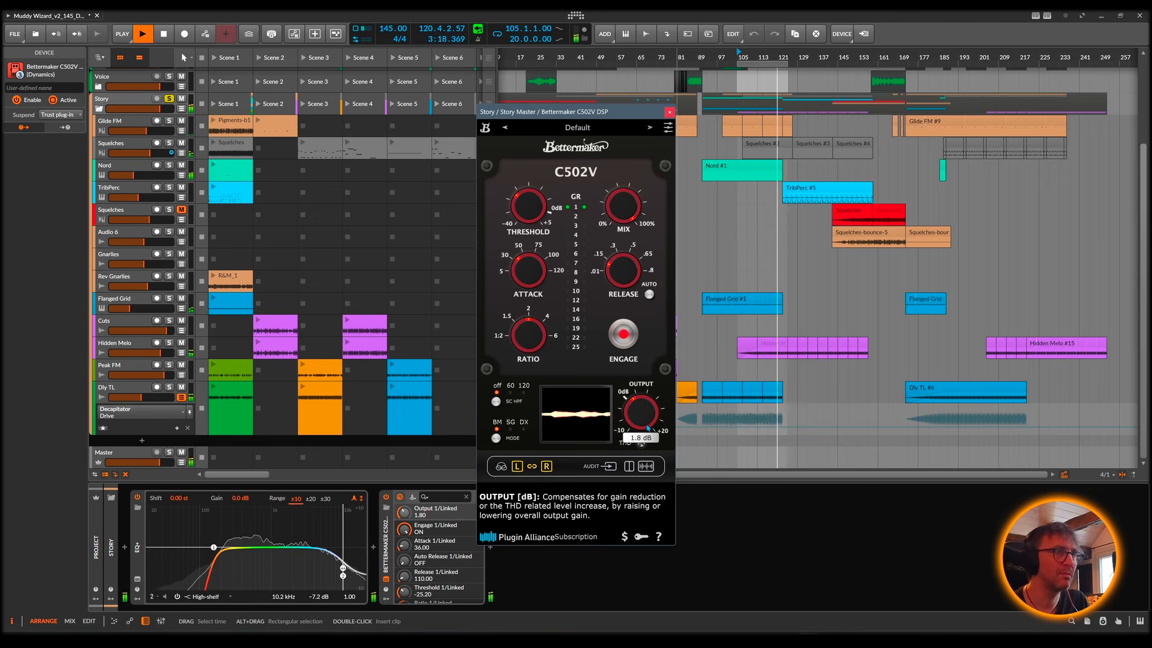
Step: Compare the C502V's BM, SG and DX modes, choose SG and restart loop playback
{"action": "left_click", "coordinate": [513, 430]}
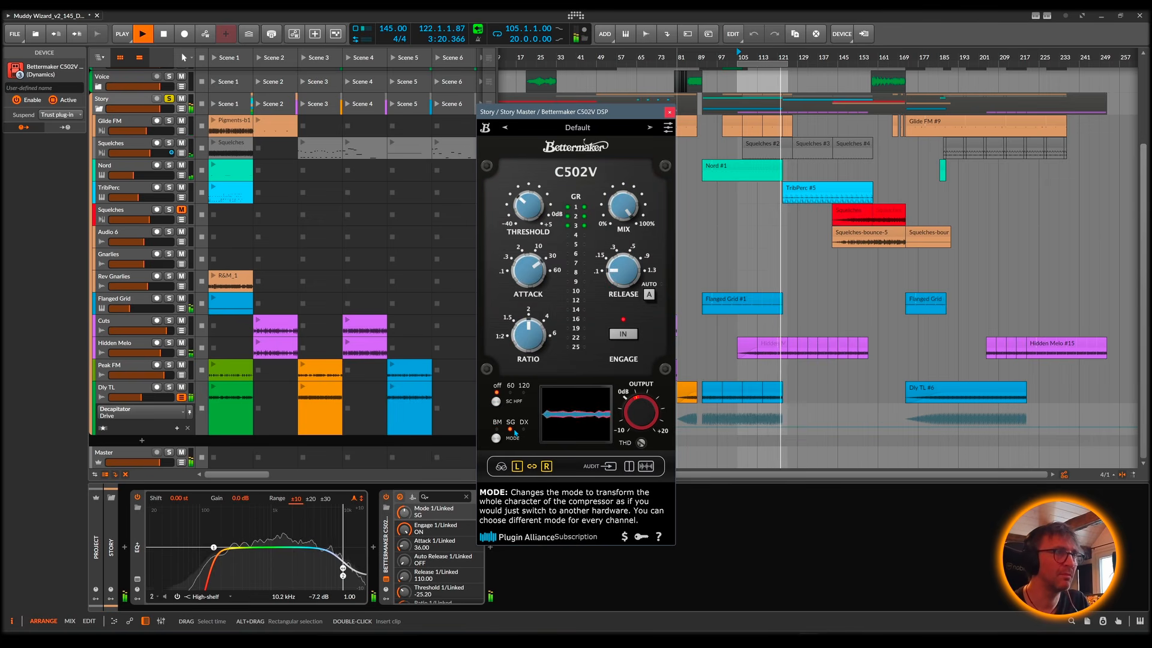
{"action": "key", "text": "space"}
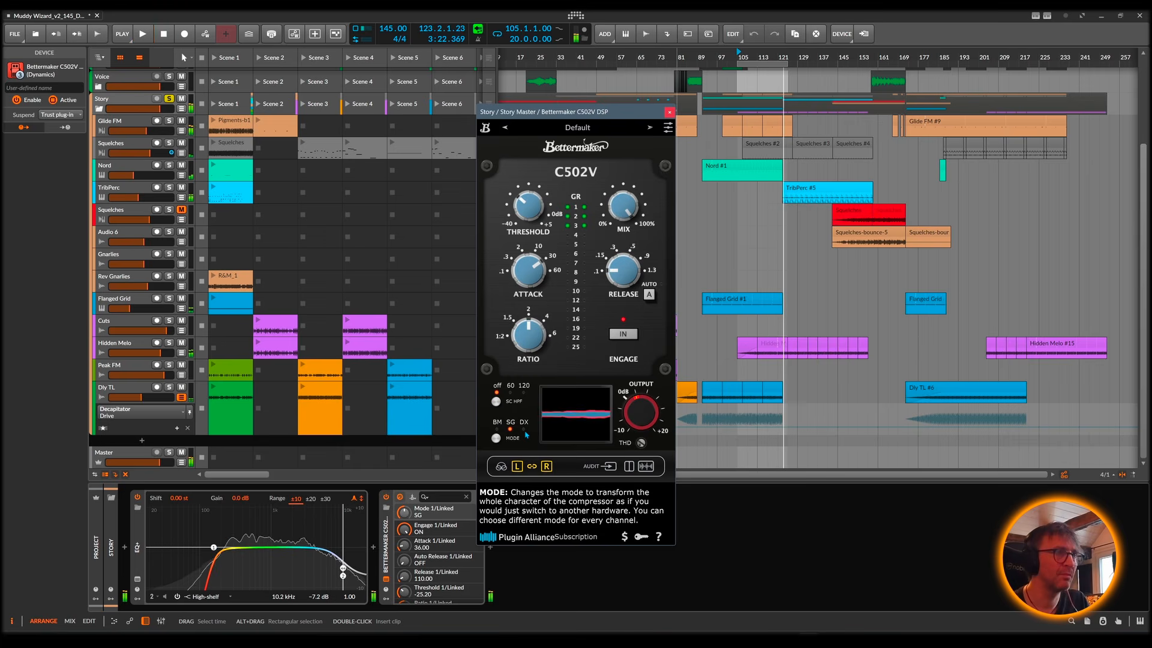
{"action": "mouse_move", "coordinate": [531, 202]}
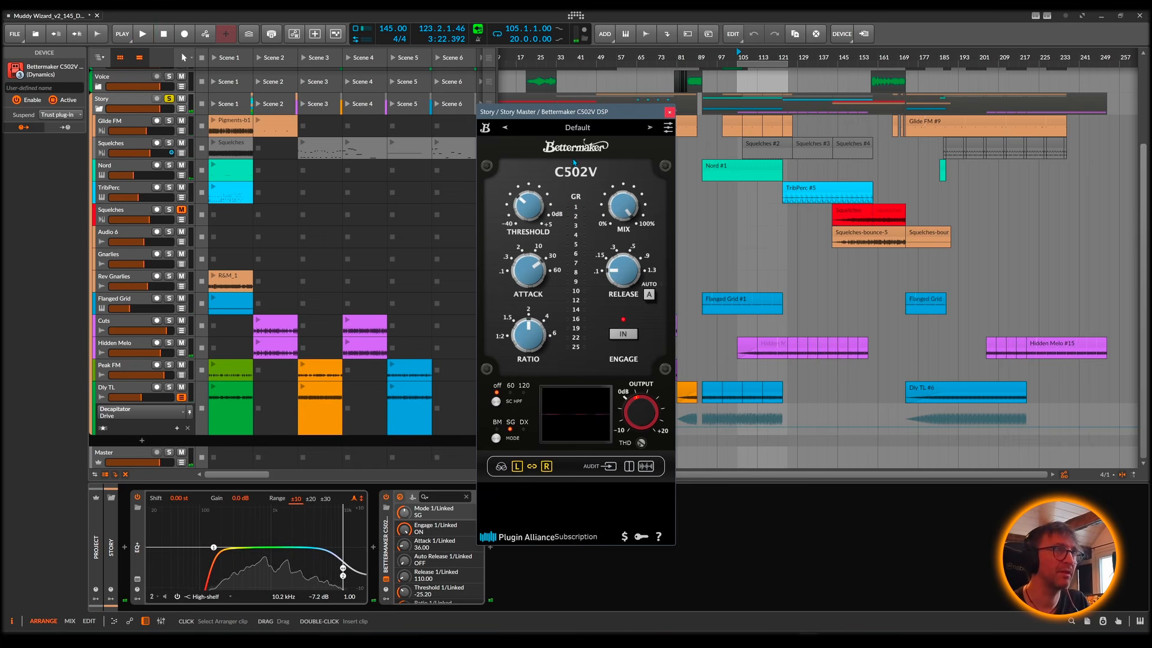
{"action": "left_click", "coordinate": [499, 434]}
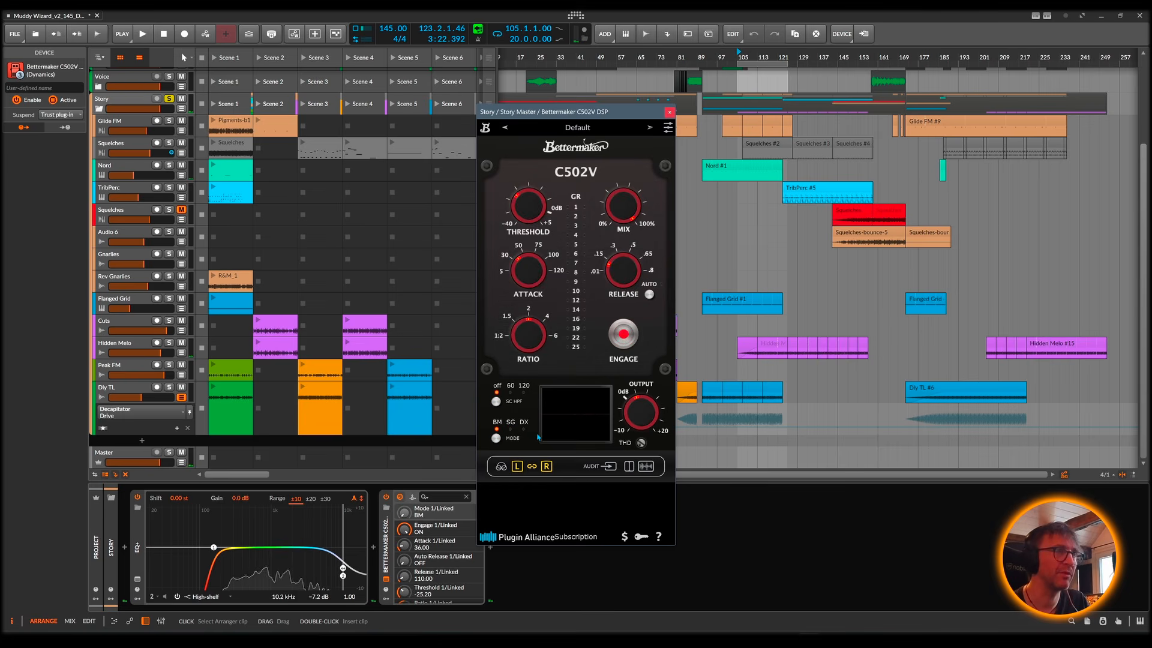
{"action": "left_click", "coordinate": [509, 433]}
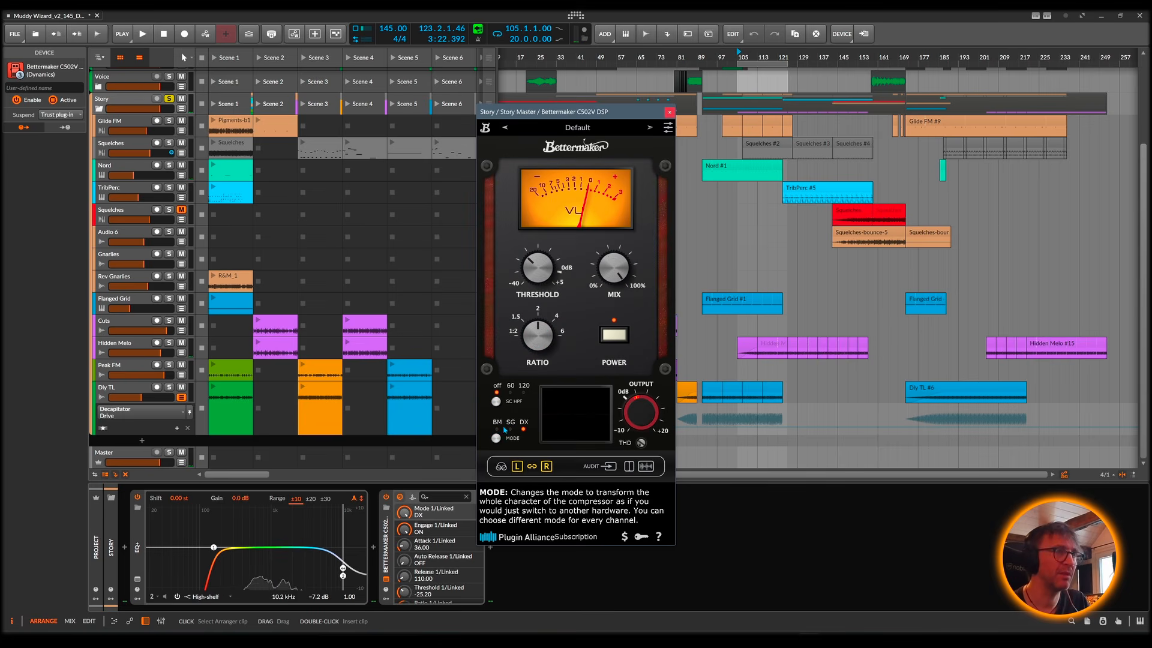
{"action": "left_click", "coordinate": [507, 429]}
{"action": "key", "text": "space"}
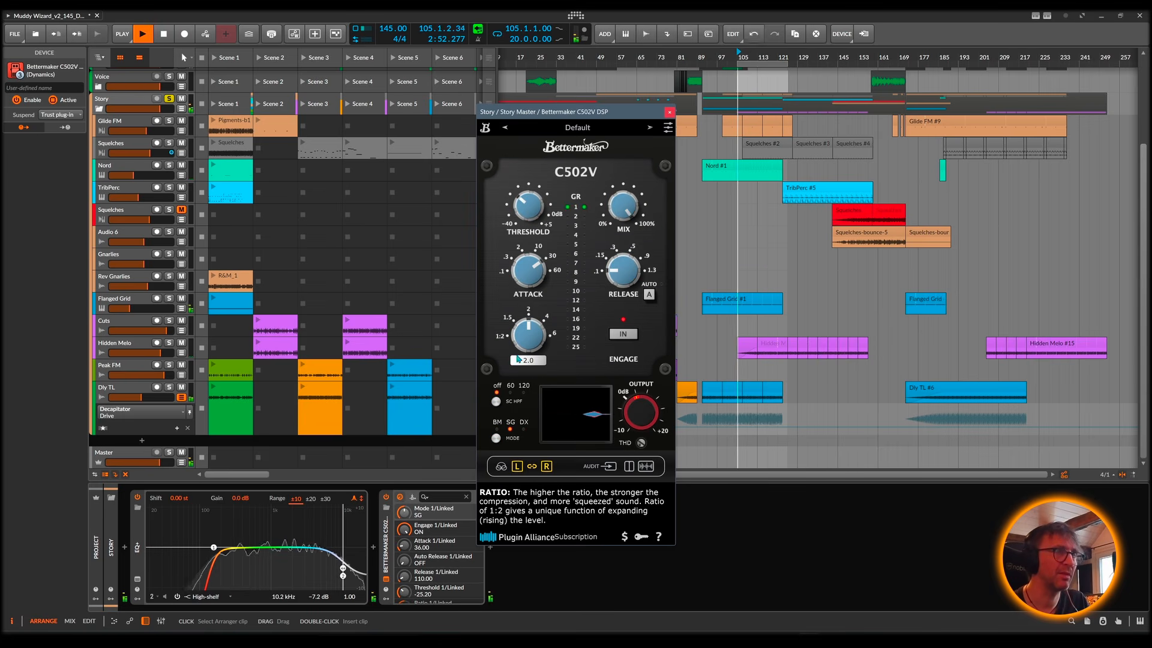
Step: In SG mode, set the release to 0.15 s, enable auto release and set the threshold to -22.9 dB
{"action": "left_click", "coordinate": [622, 268]}
{"action": "left_click_drag", "start_coordinate": [622, 268], "coordinate": [619, 248]}
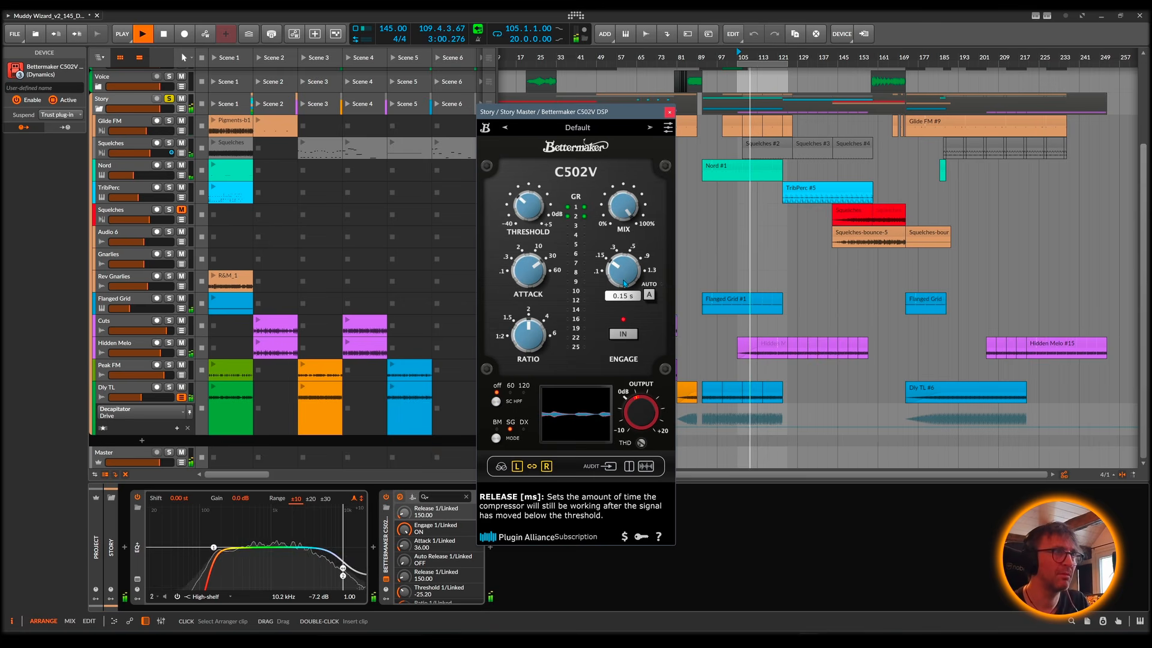
{"action": "left_click", "coordinate": [648, 295]}
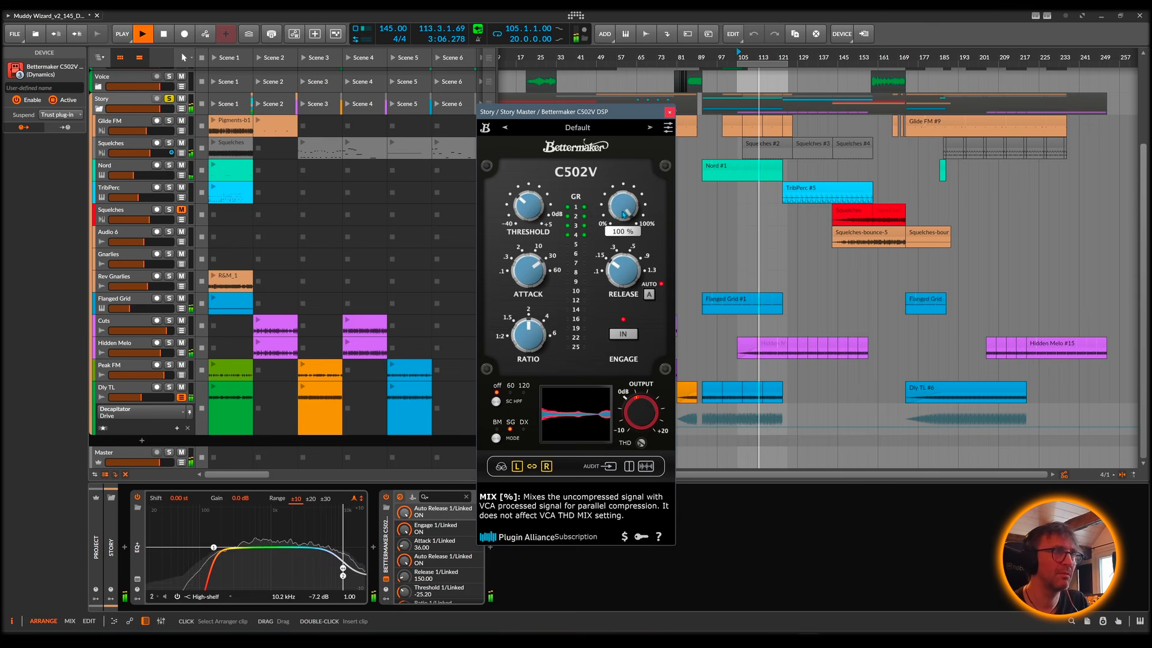
{"action": "mouse_move", "coordinate": [542, 203]}
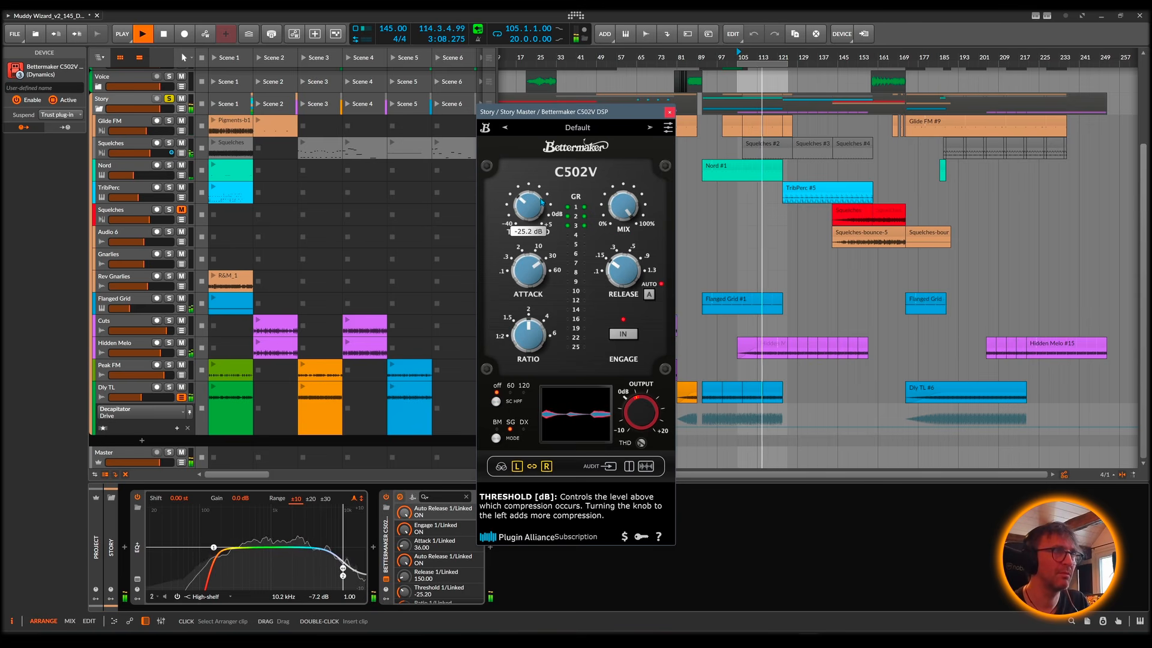
{"action": "left_click_drag", "start_coordinate": [539, 196], "coordinate": [540, 193]}
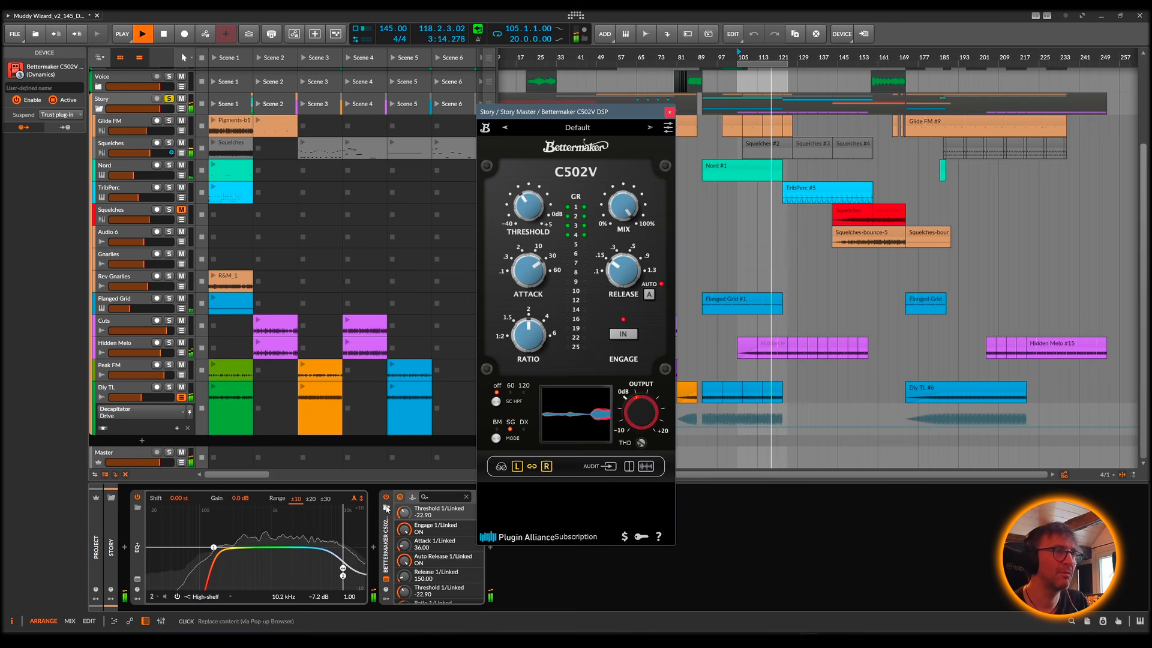
Step: Compare the Story loop with the C502V compressor switched off and on, and close the plug-in window
{"action": "left_click", "coordinate": [387, 497]}
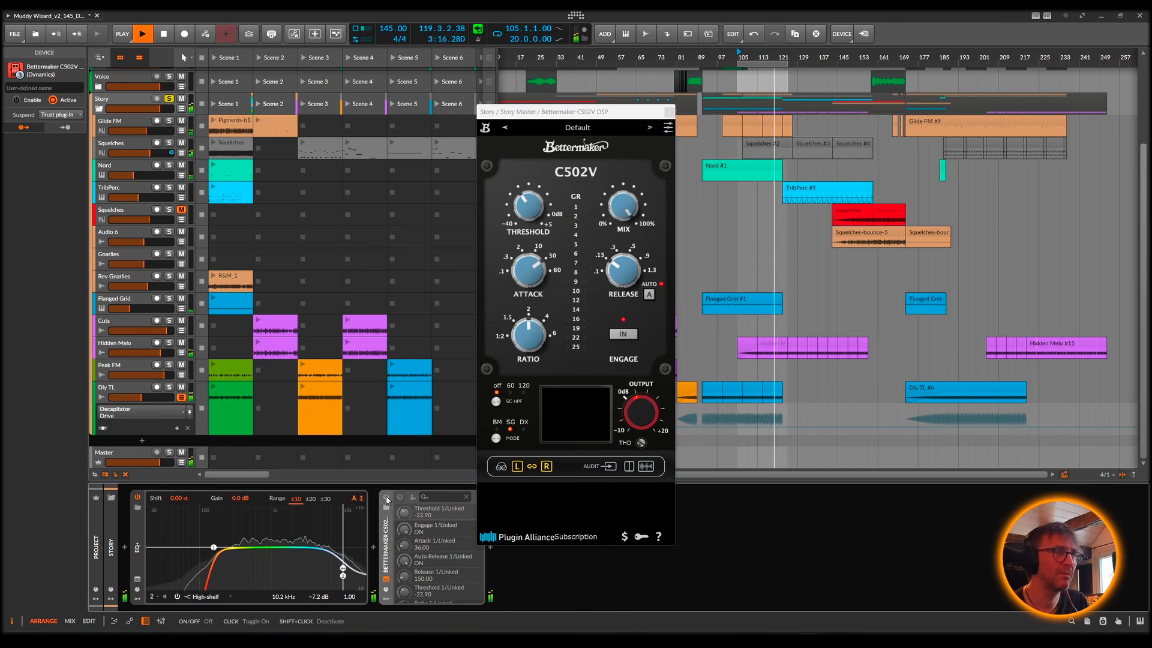
{"action": "left_click", "coordinate": [387, 498]}
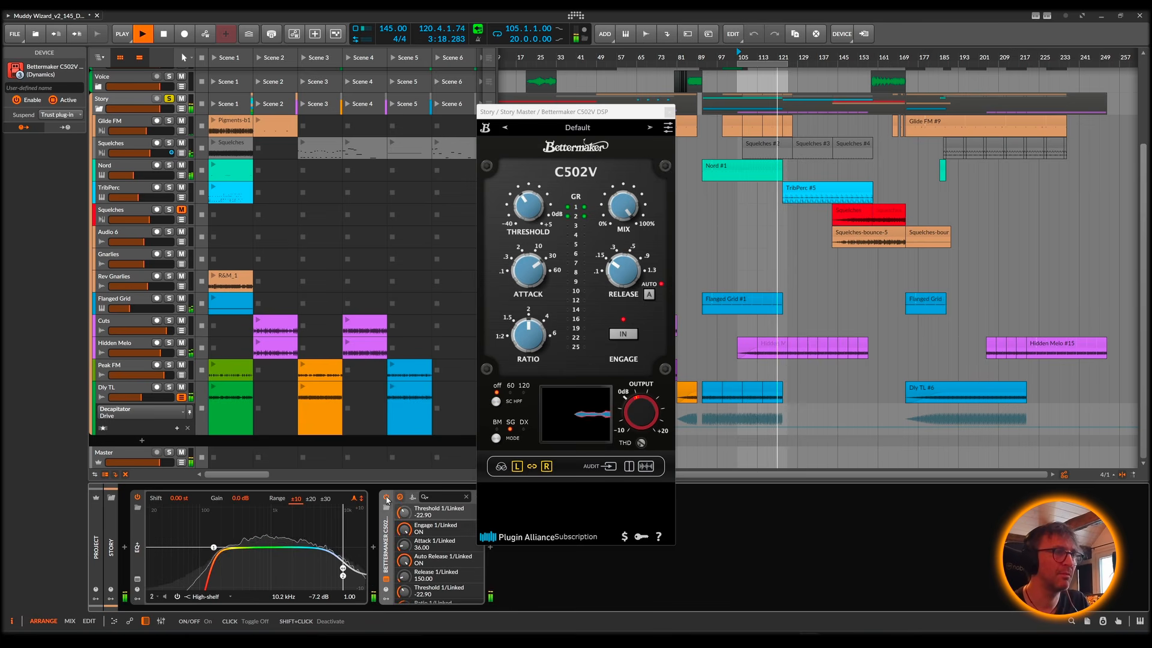
{"action": "key", "text": "space"}
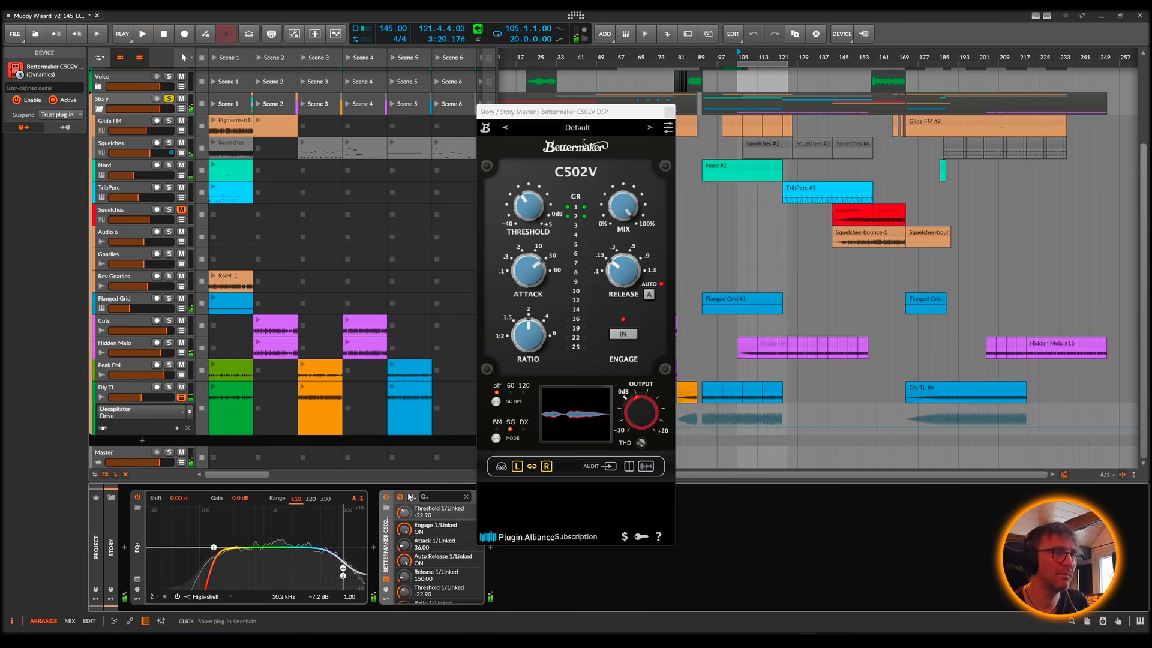
{"action": "key", "text": "space"}
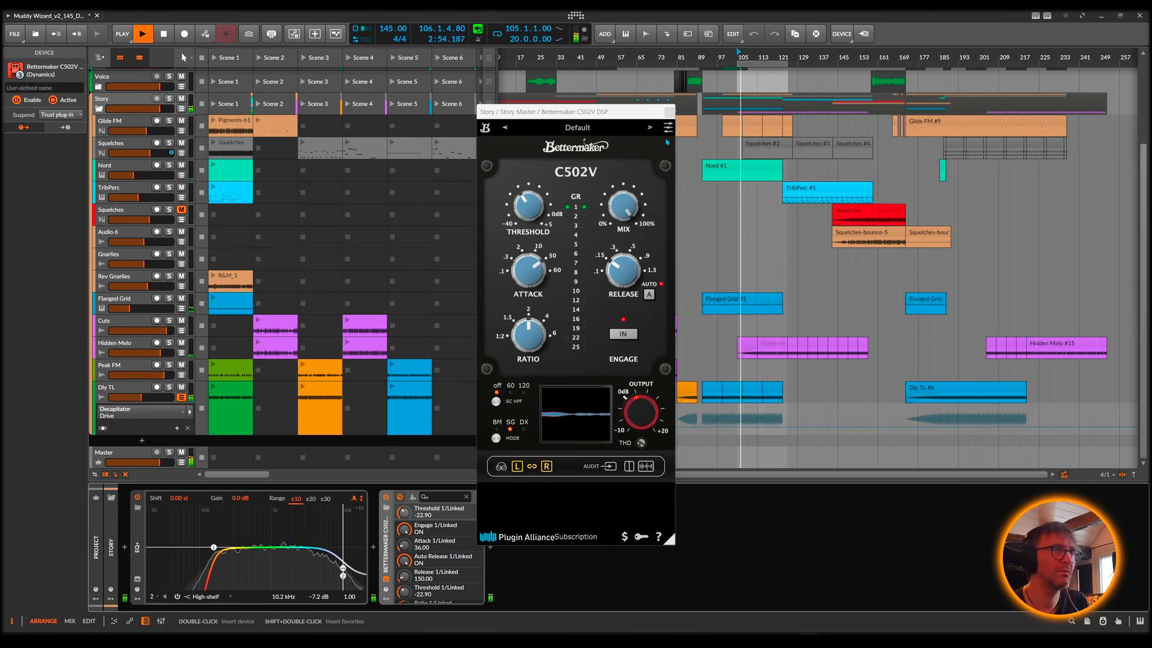
{"action": "left_click", "coordinate": [670, 112]}
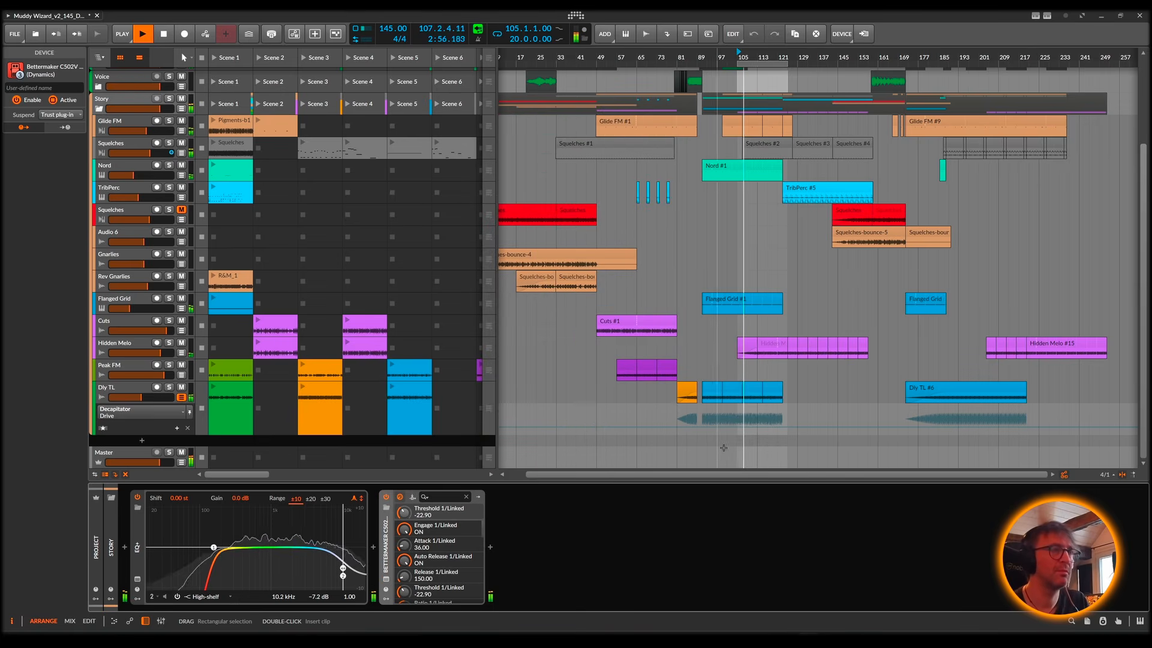
Step: Search the devices for "imag" and insert Ozone 9 Imager between the EQ+ and the C502V
{"action": "key", "text": "space"}
{"action": "left_click", "coordinate": [373, 547]}
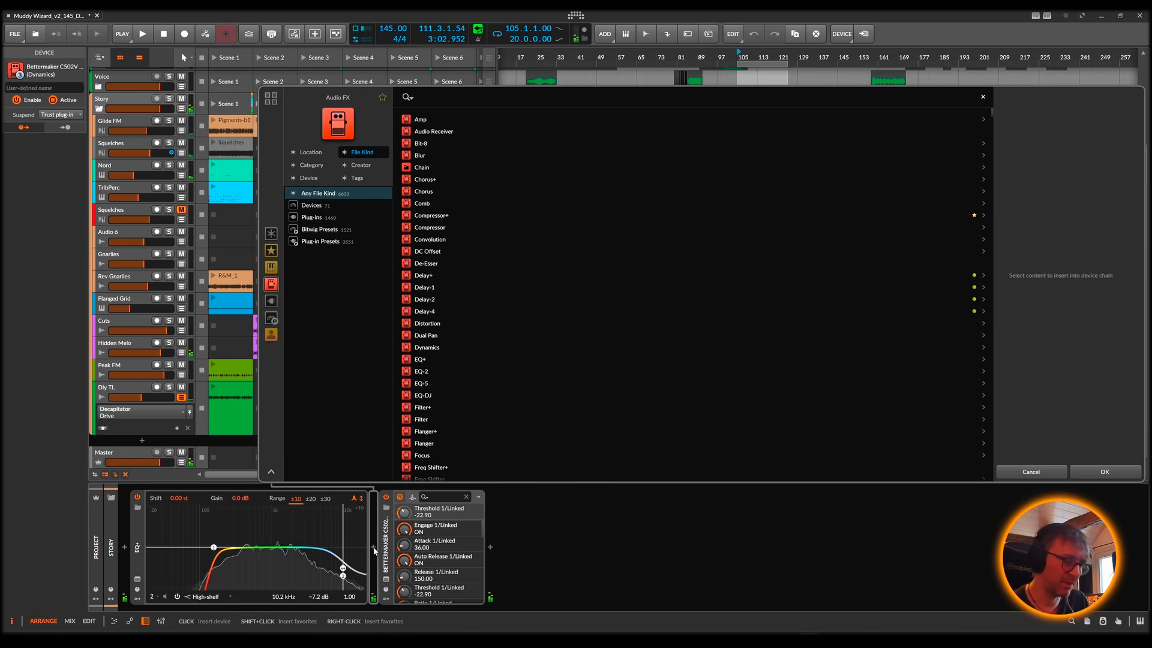
{"action": "type", "text": "imag"}
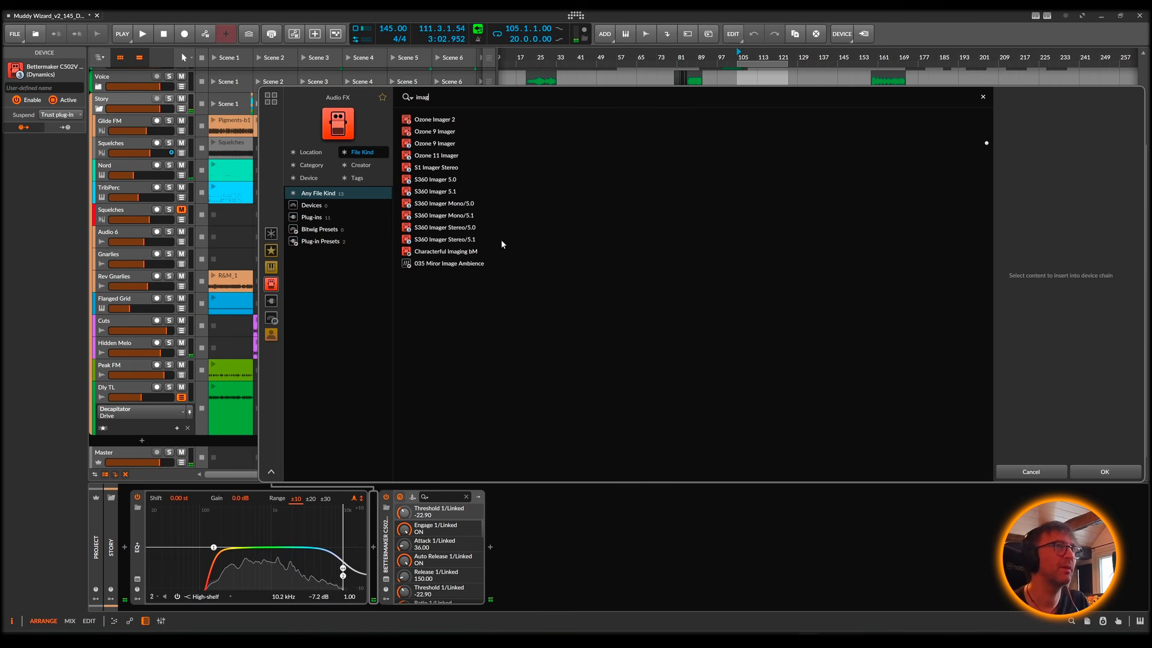
{"action": "double_click", "coordinate": [441, 145]}
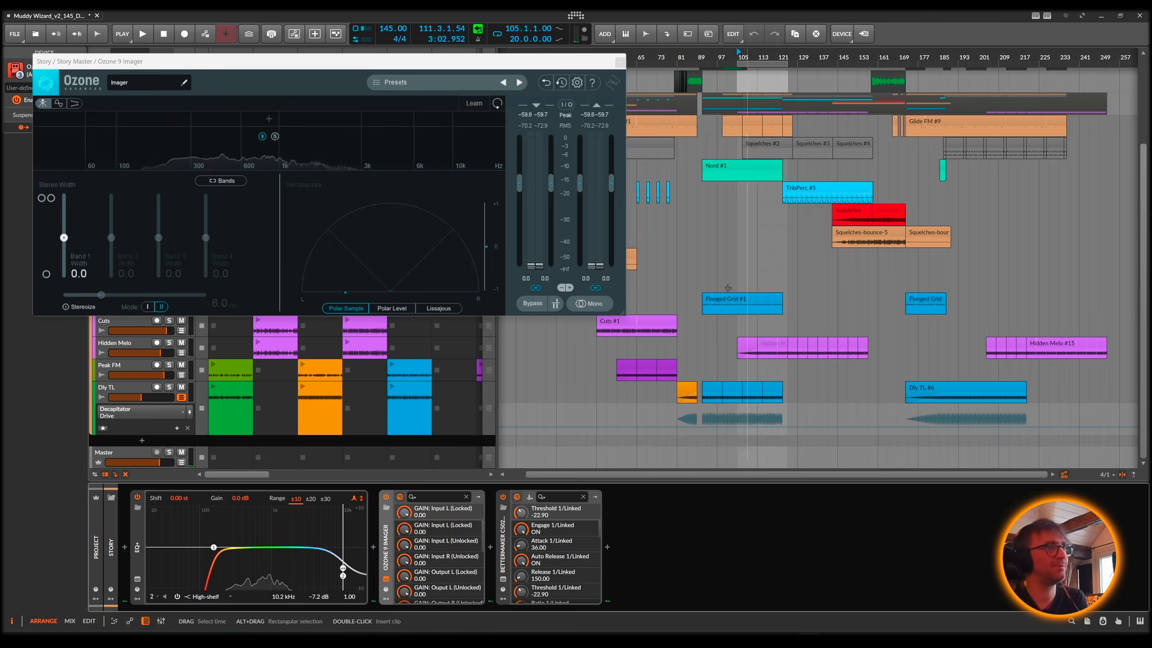
Step: Split the Ozone Imager into four bands while the loop plays, with the highest crossover at about 4.8 kHz
{"action": "key", "text": "space"}
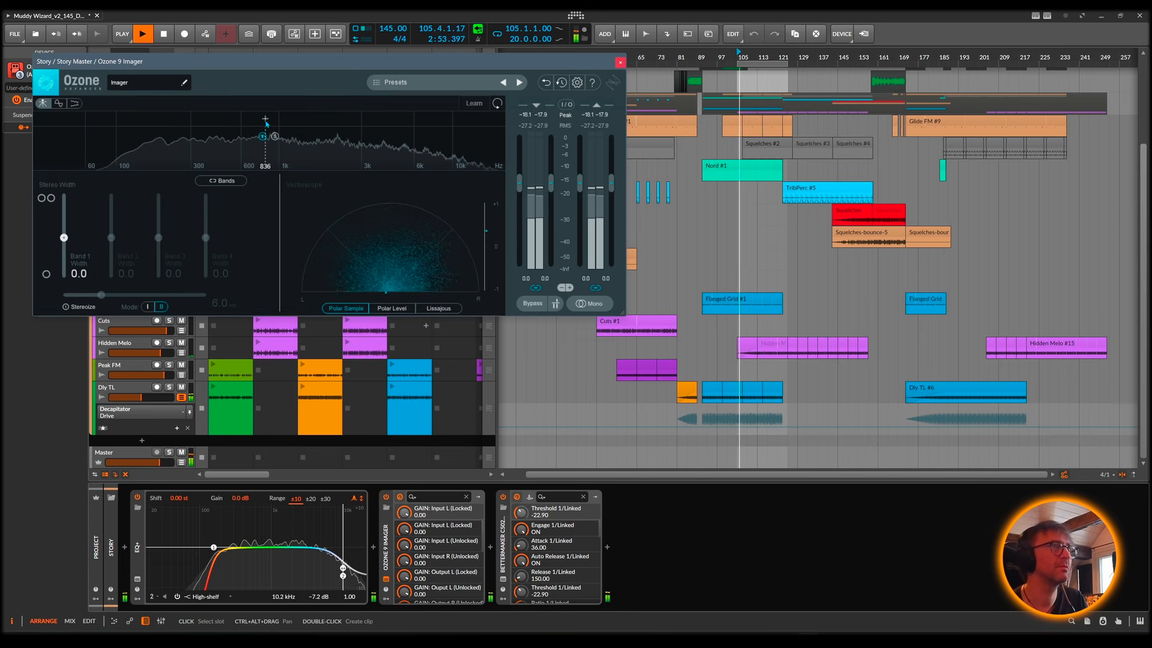
{"action": "left_click", "coordinate": [161, 119]}
{"action": "left_click", "coordinate": [306, 119]}
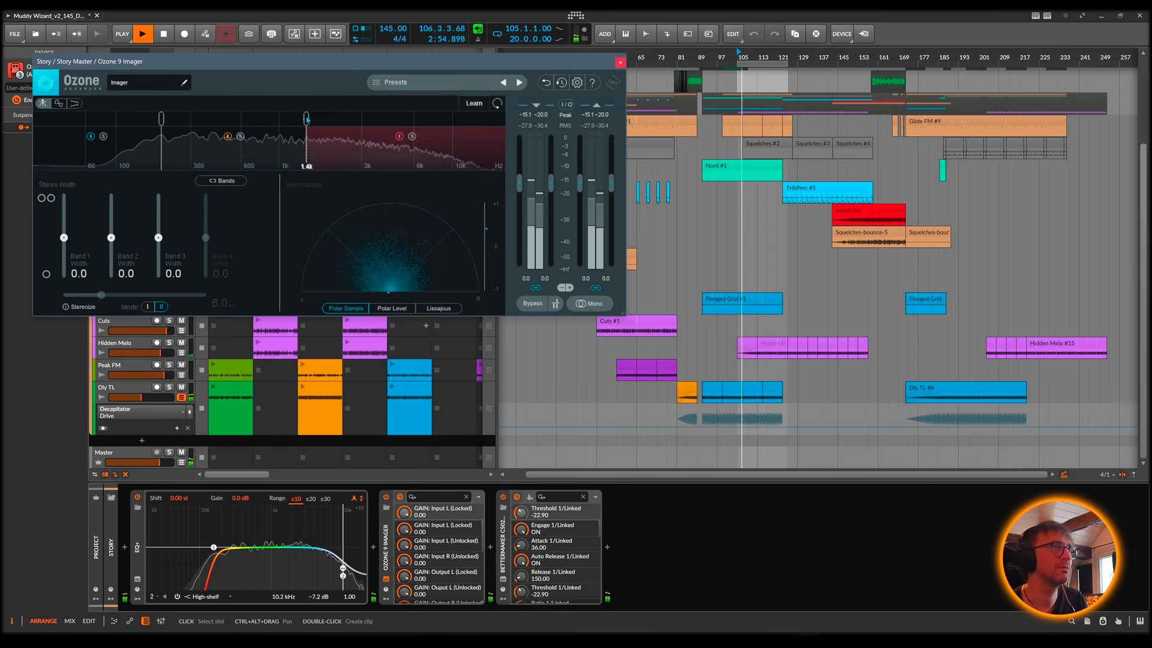
{"action": "left_click", "coordinate": [398, 119]}
{"action": "left_click_drag", "start_coordinate": [306, 119], "coordinate": [278, 122]}
{"action": "left_click_drag", "start_coordinate": [158, 124], "coordinate": [143, 125]}
Step: Set the Imager's stereo width to -44.3 on band 1, 22.8 on band 3 and 25.3 on band 4, and listen to the loop
{"action": "left_click_drag", "start_coordinate": [65, 245], "coordinate": [139, 254]}
{"action": "left_click_drag", "start_coordinate": [160, 242], "coordinate": [208, 228]}
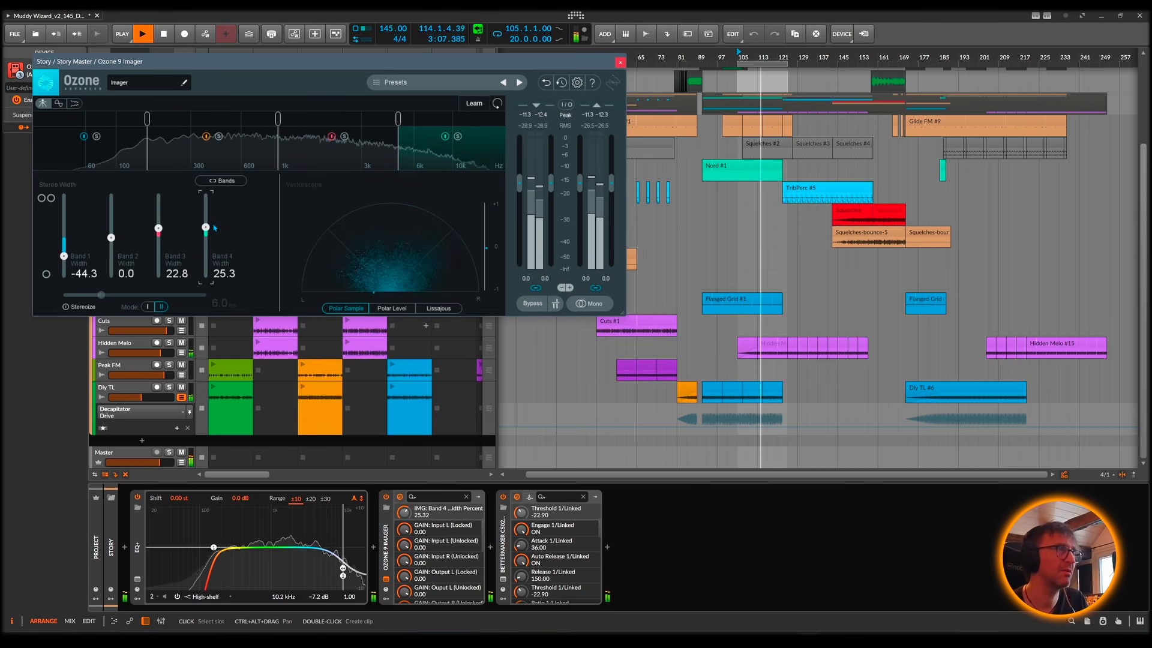
{"action": "left_click", "coordinate": [620, 63]}
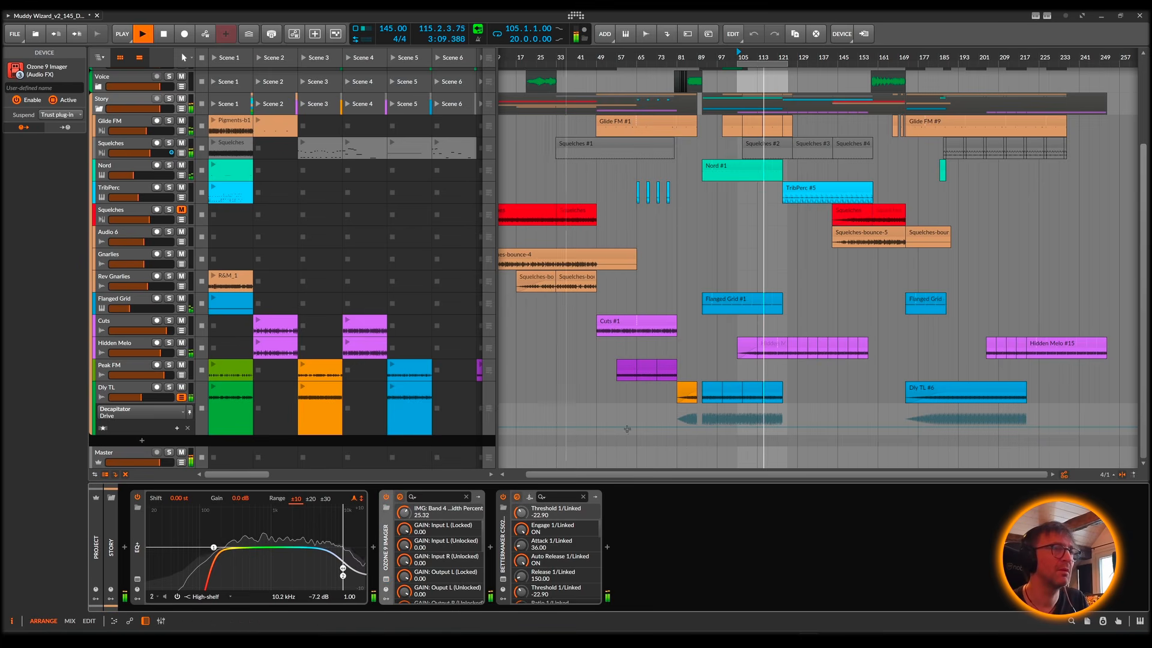
{"action": "key", "text": "space"}
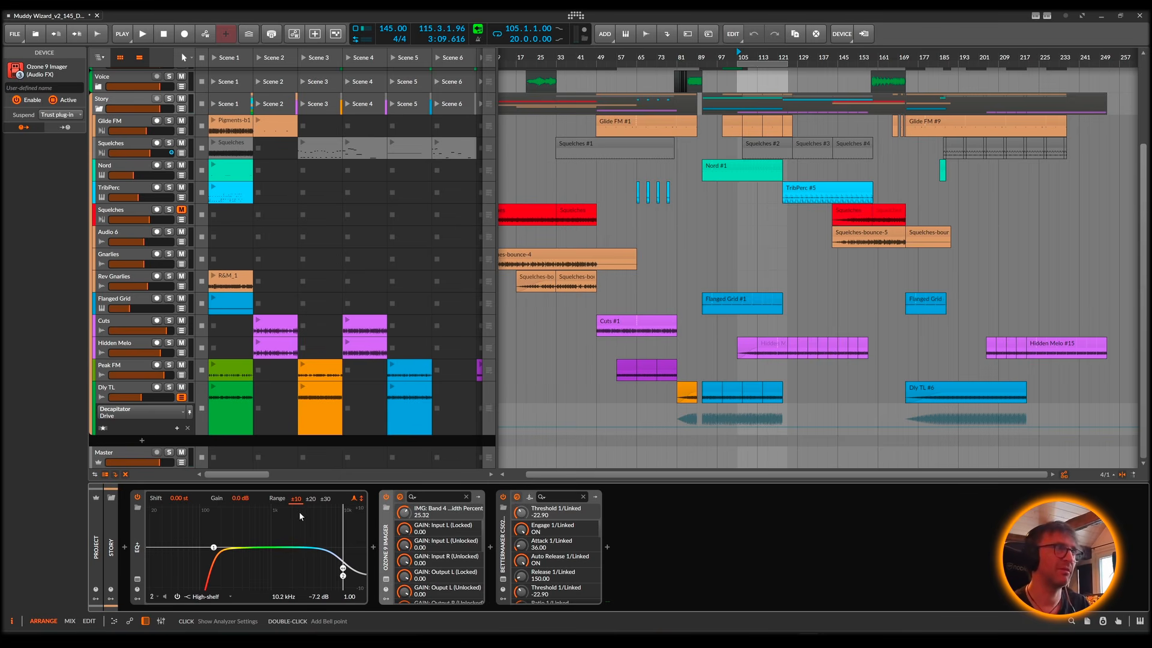
Step: Unsolo and fold the Story group, hiding the Diy TL automation lane, and play briefly from bar 81
{"action": "left_click", "coordinate": [182, 397]}
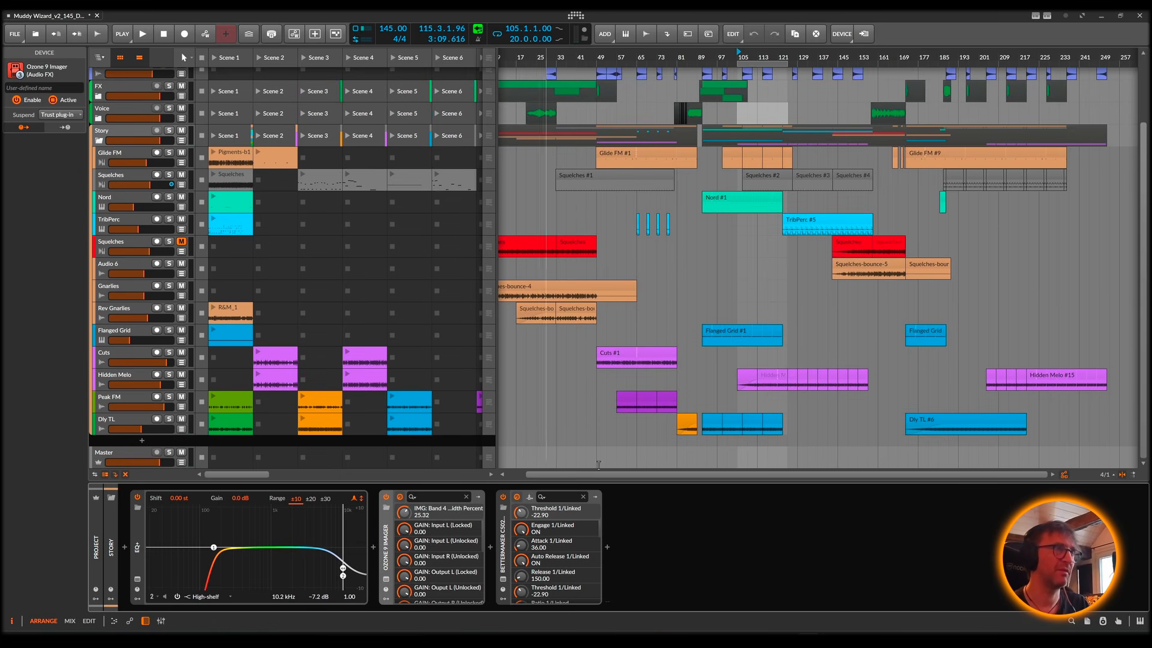
{"action": "left_click", "coordinate": [678, 57]}
{"action": "key", "text": "space"}
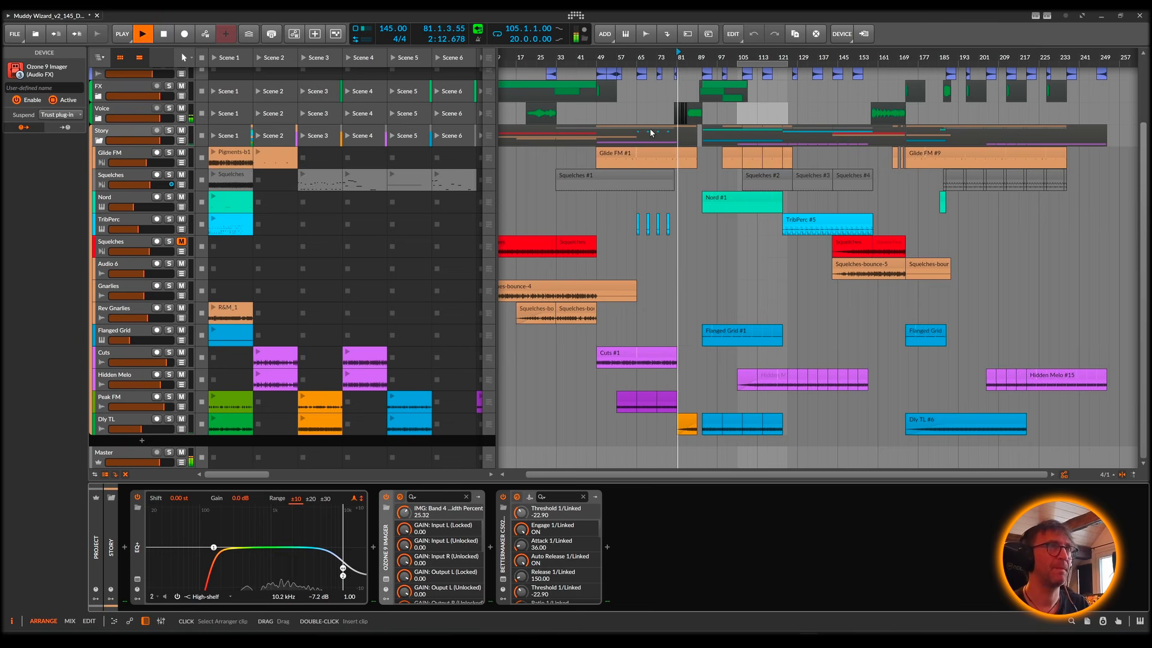
{"action": "key", "text": "space"}
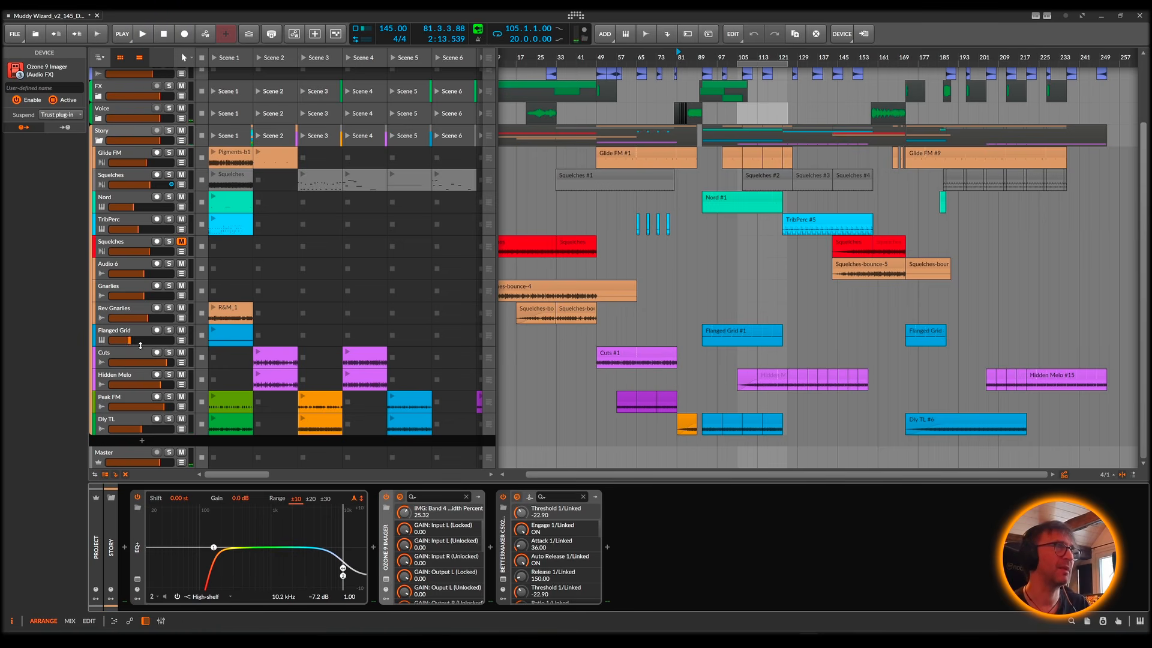
{"action": "left_click", "coordinate": [100, 142]}
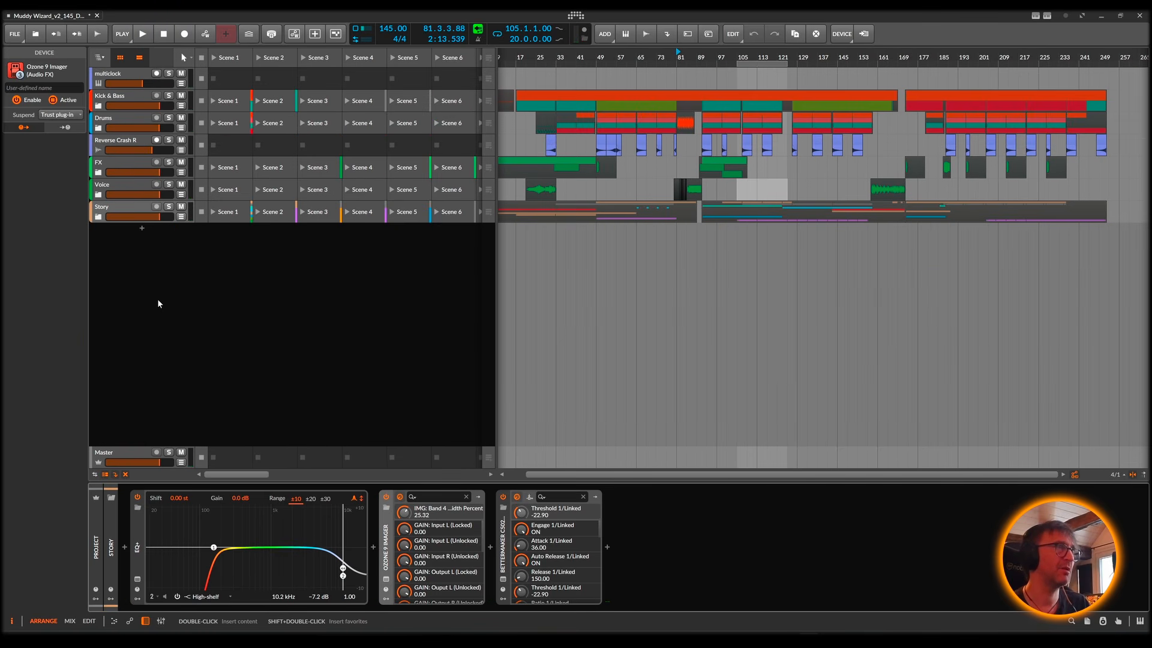